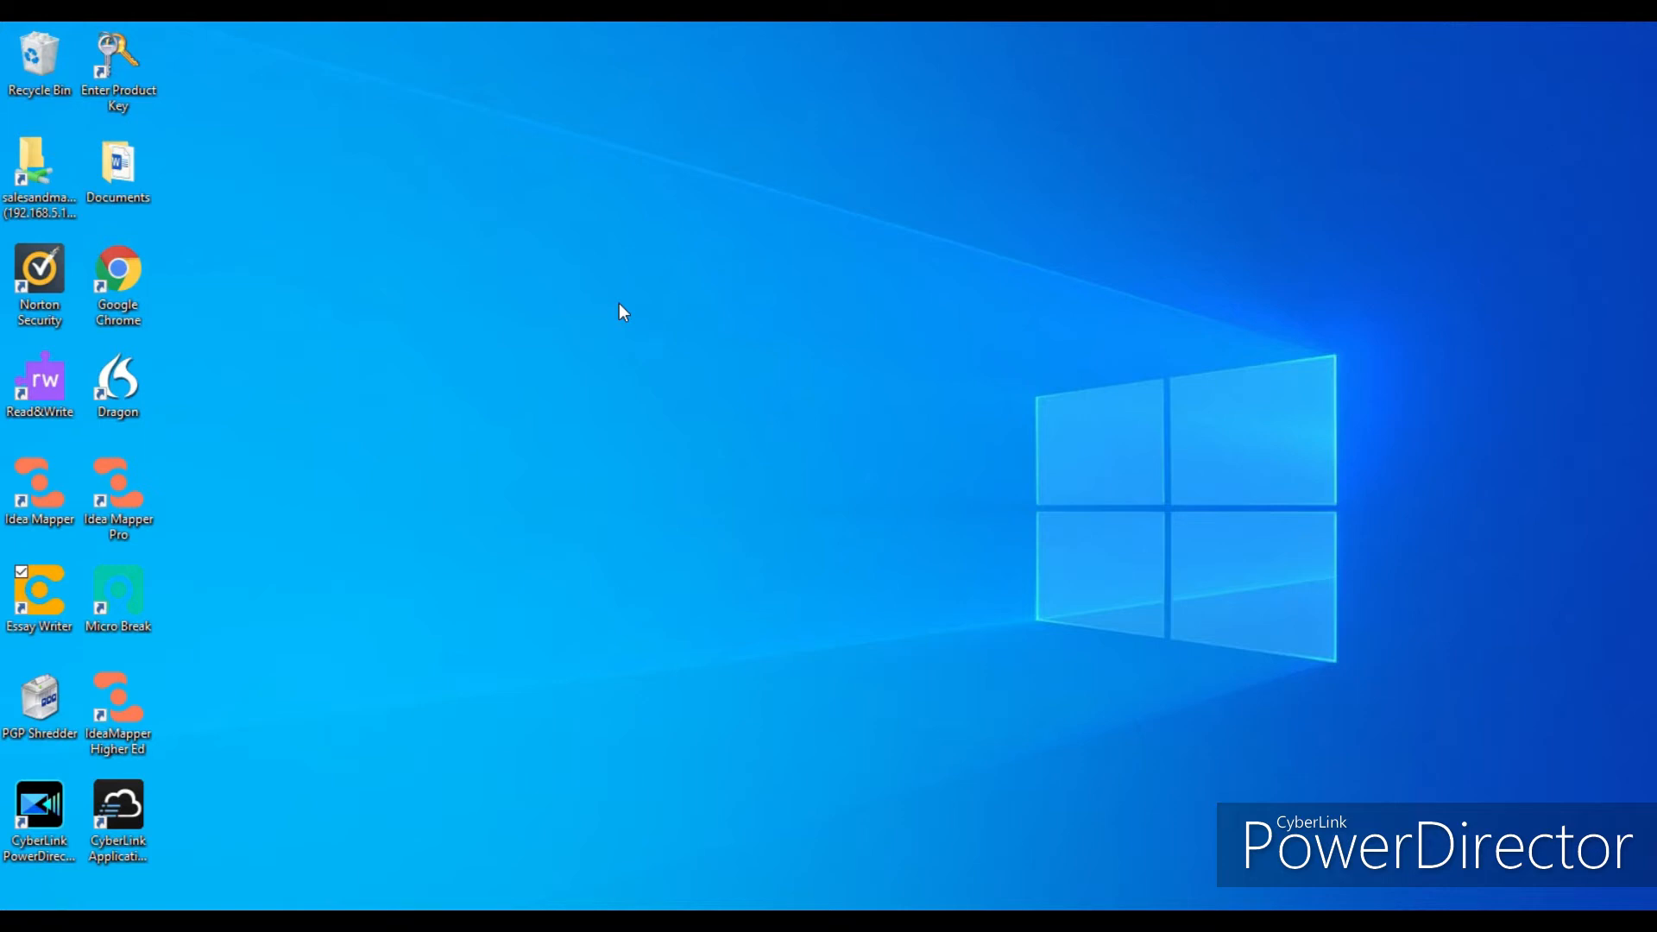
Step: Launch Essay Writer and look through the example maps
double_click(38, 591)
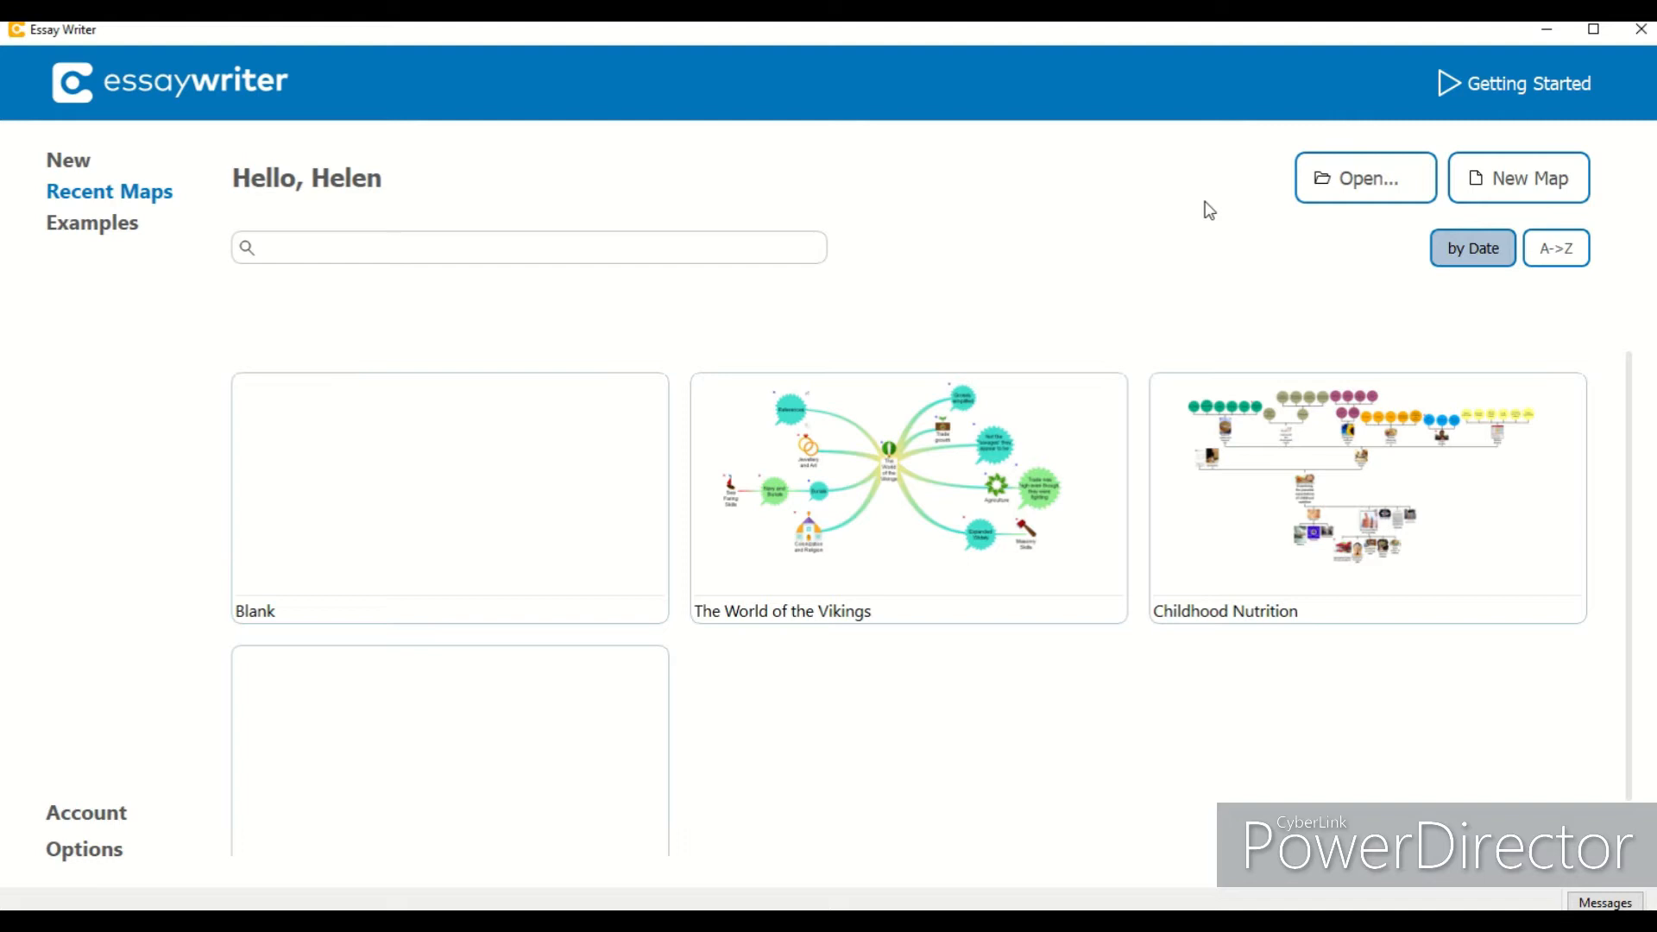
click(132, 230)
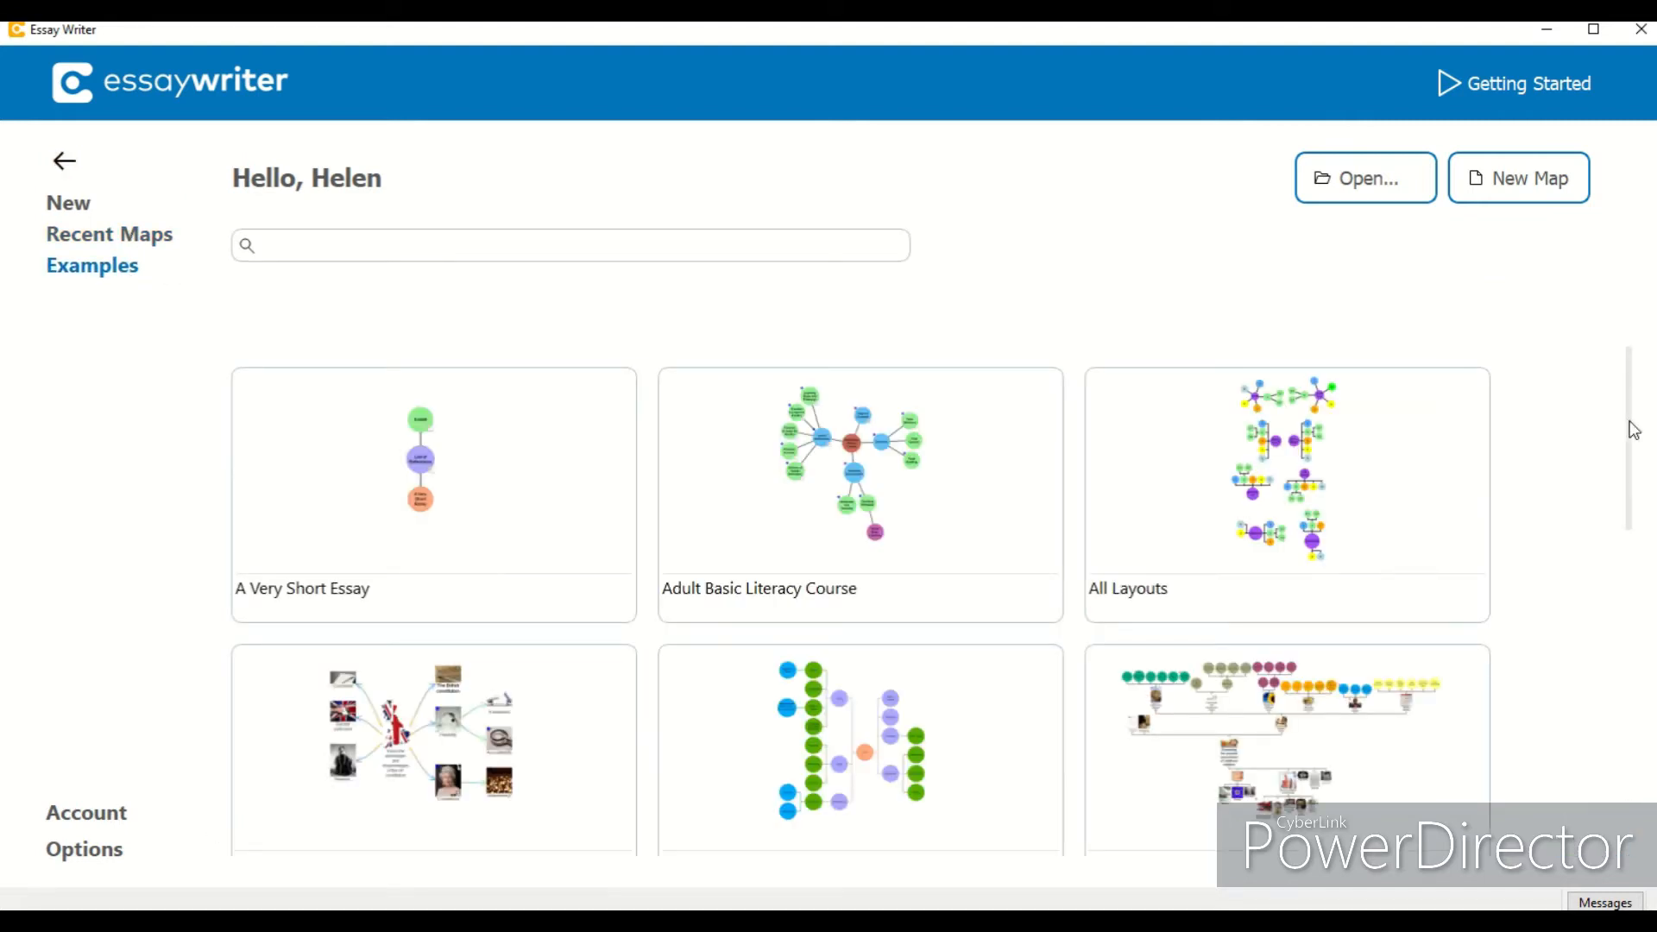
drag(1637, 428, 1638, 573)
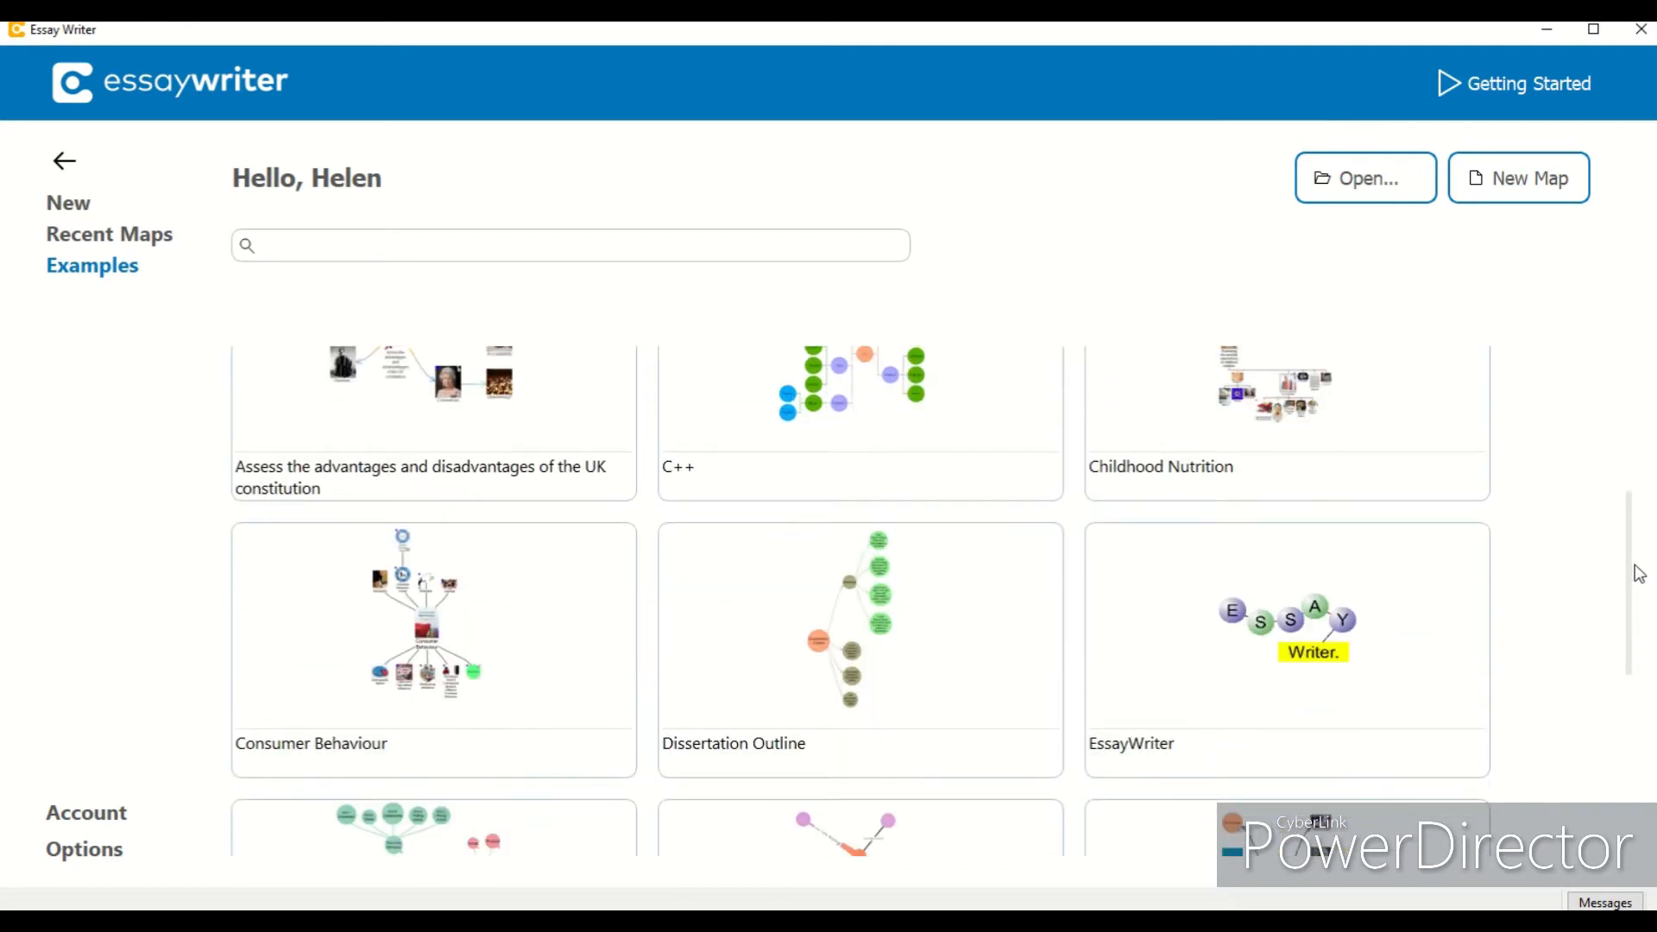
drag(1639, 573, 1592, 773)
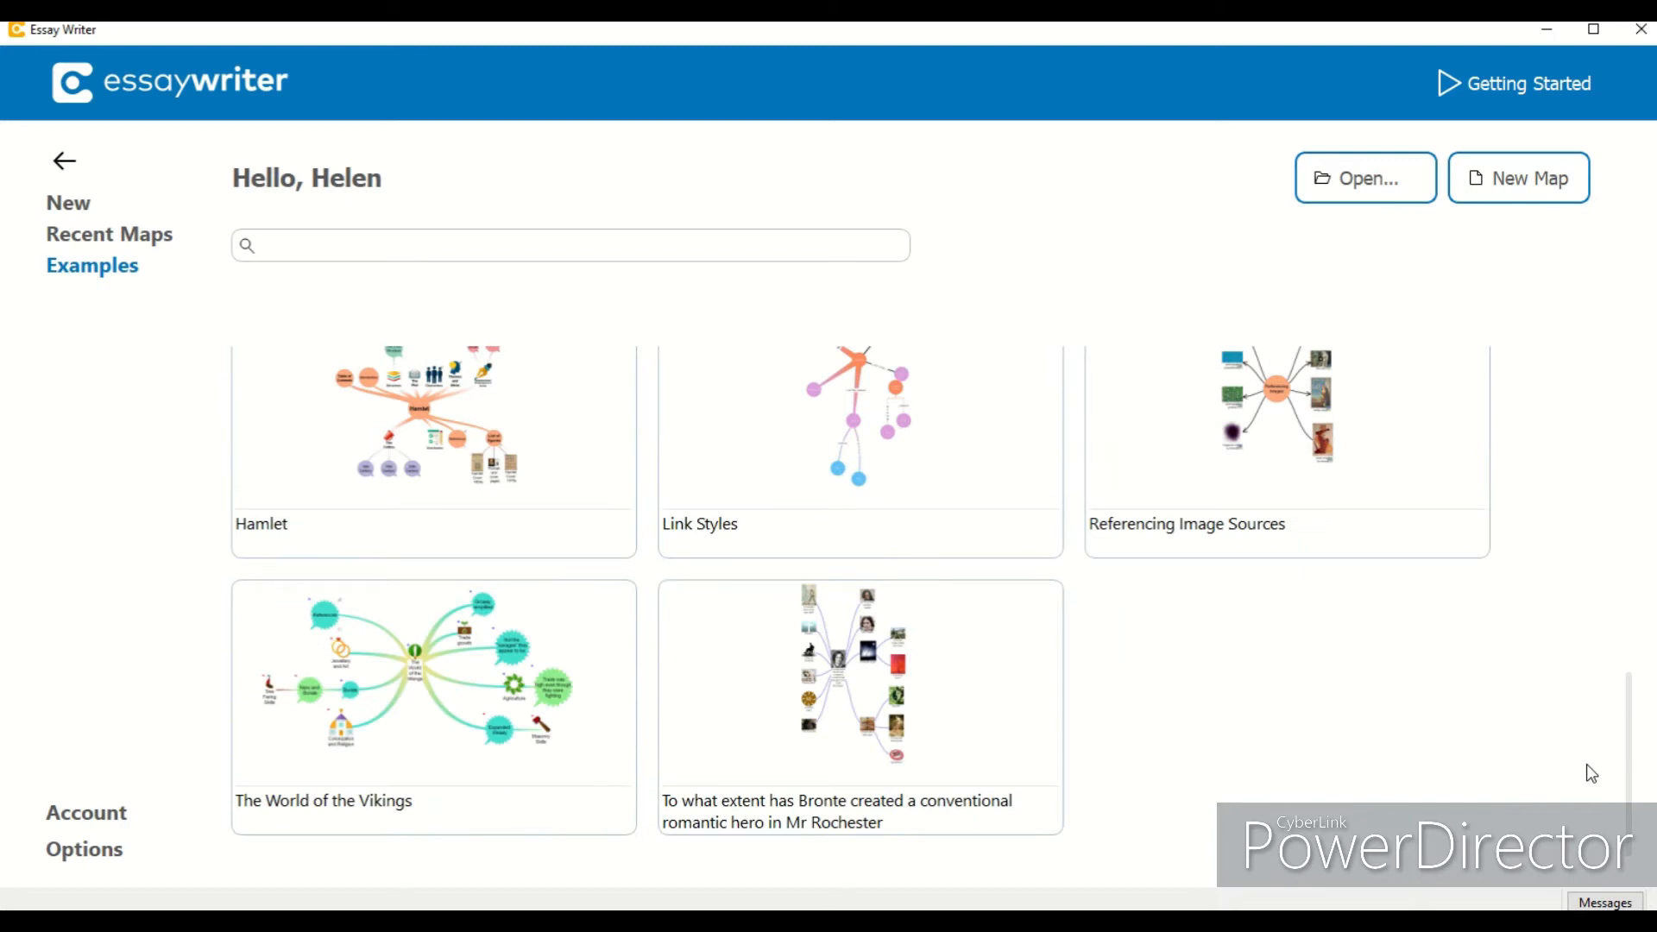
drag(1635, 781, 1630, 466)
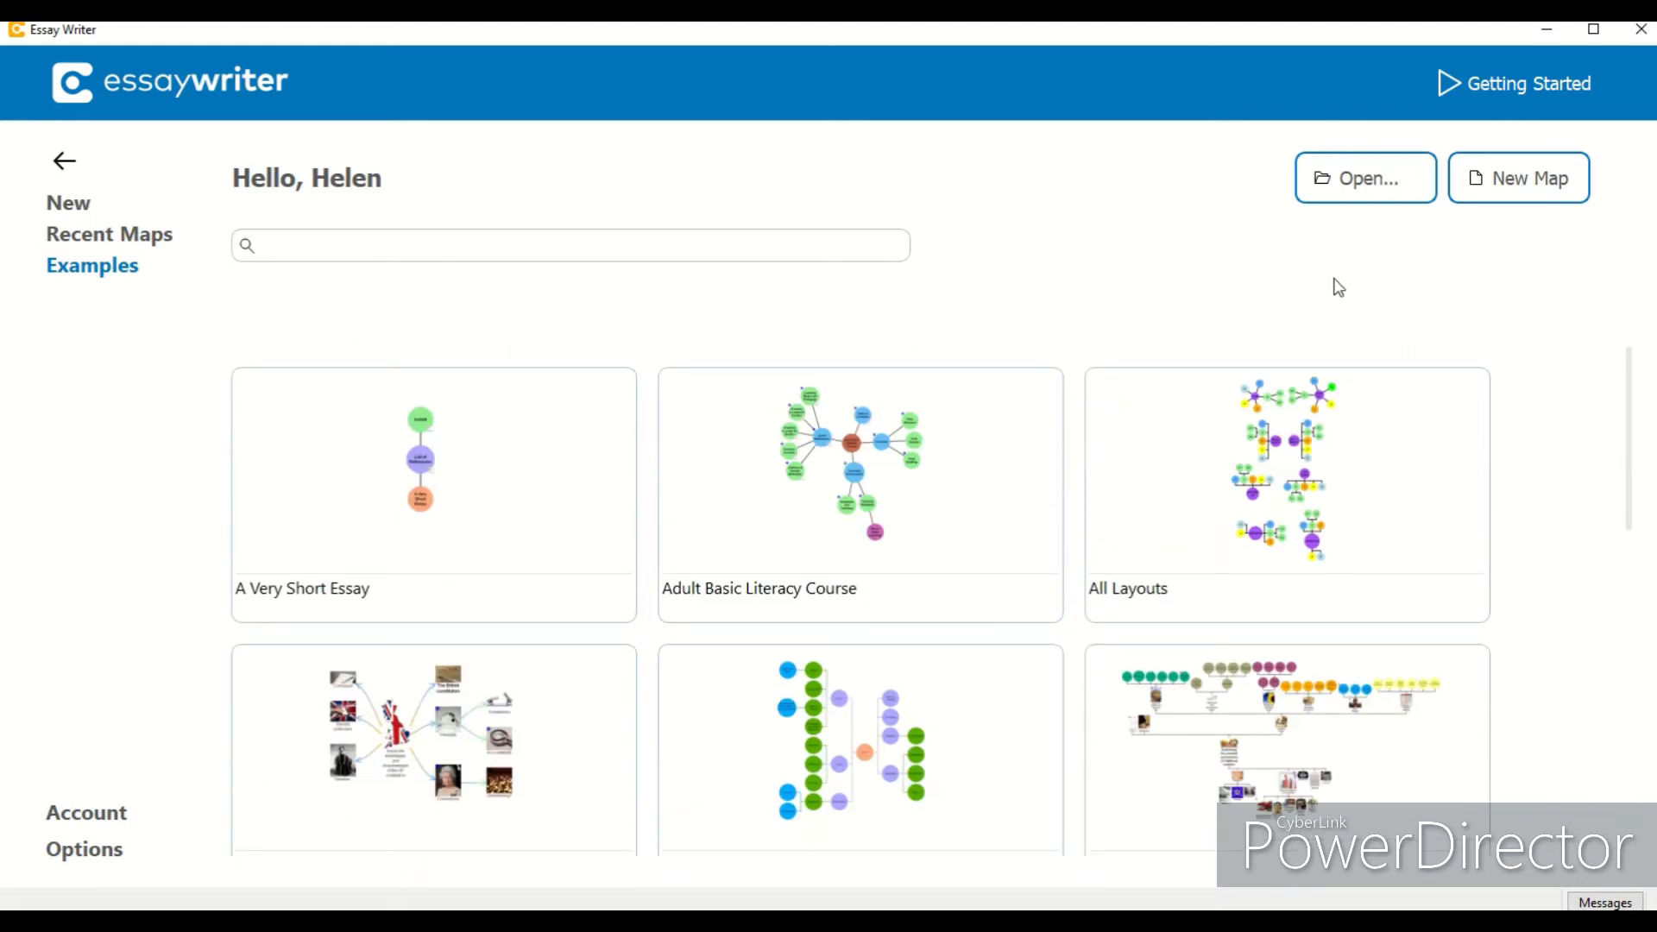
Step: Create a new map and enter "Example" as the title of its first idea
click(1535, 205)
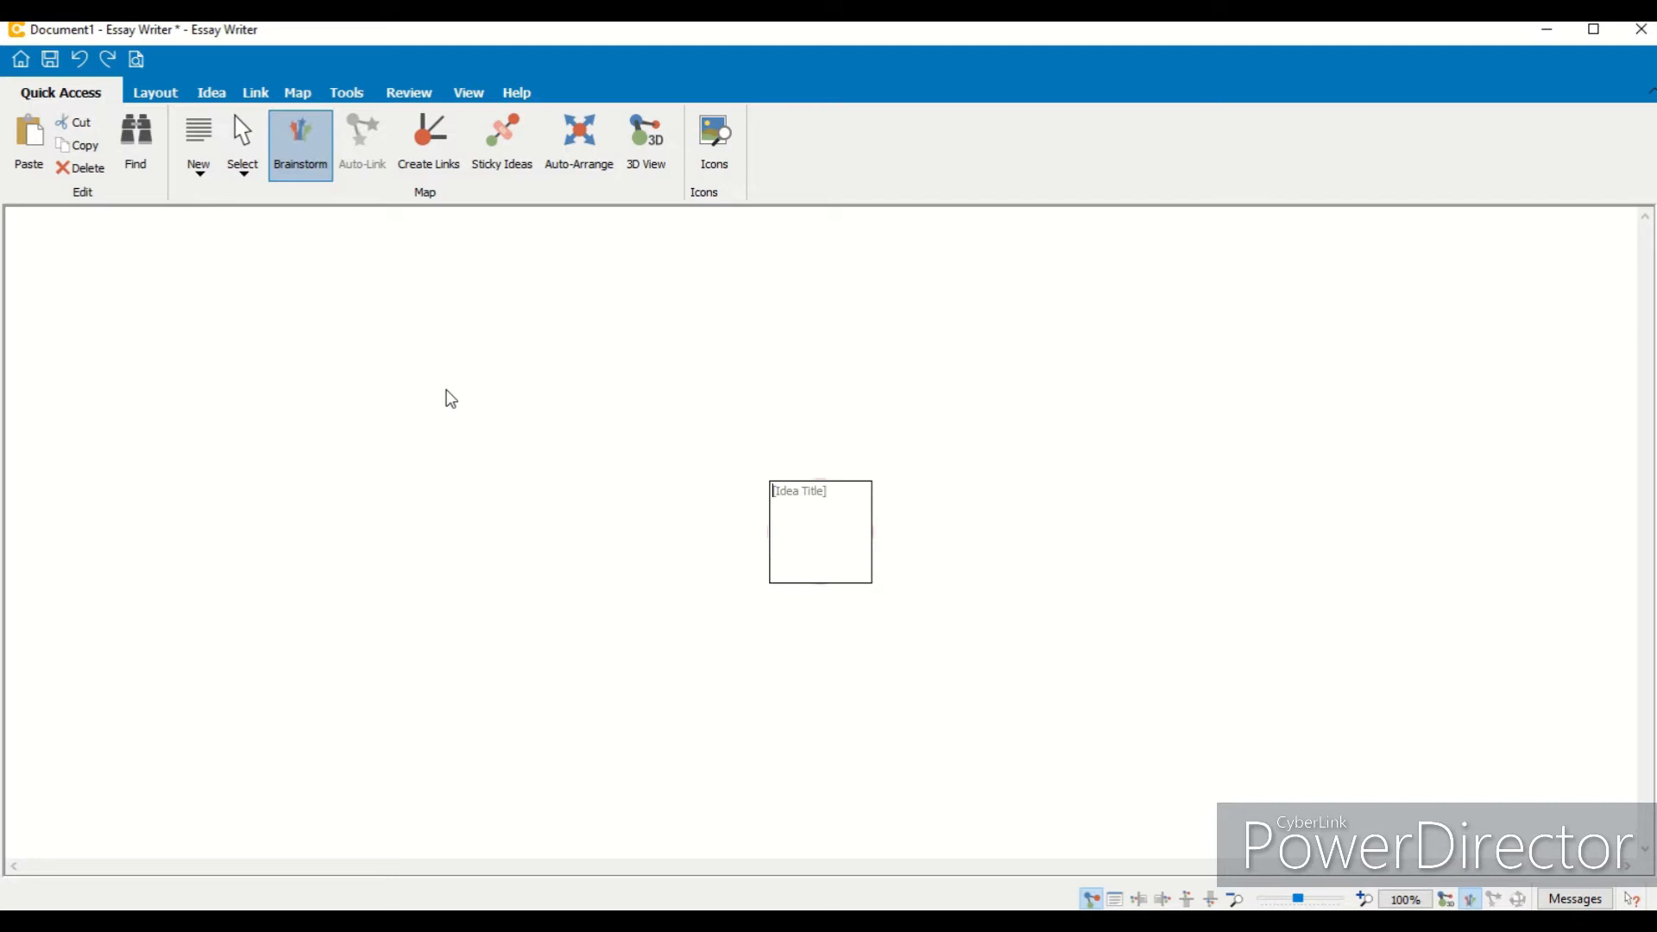
text(Example)
key(Return)
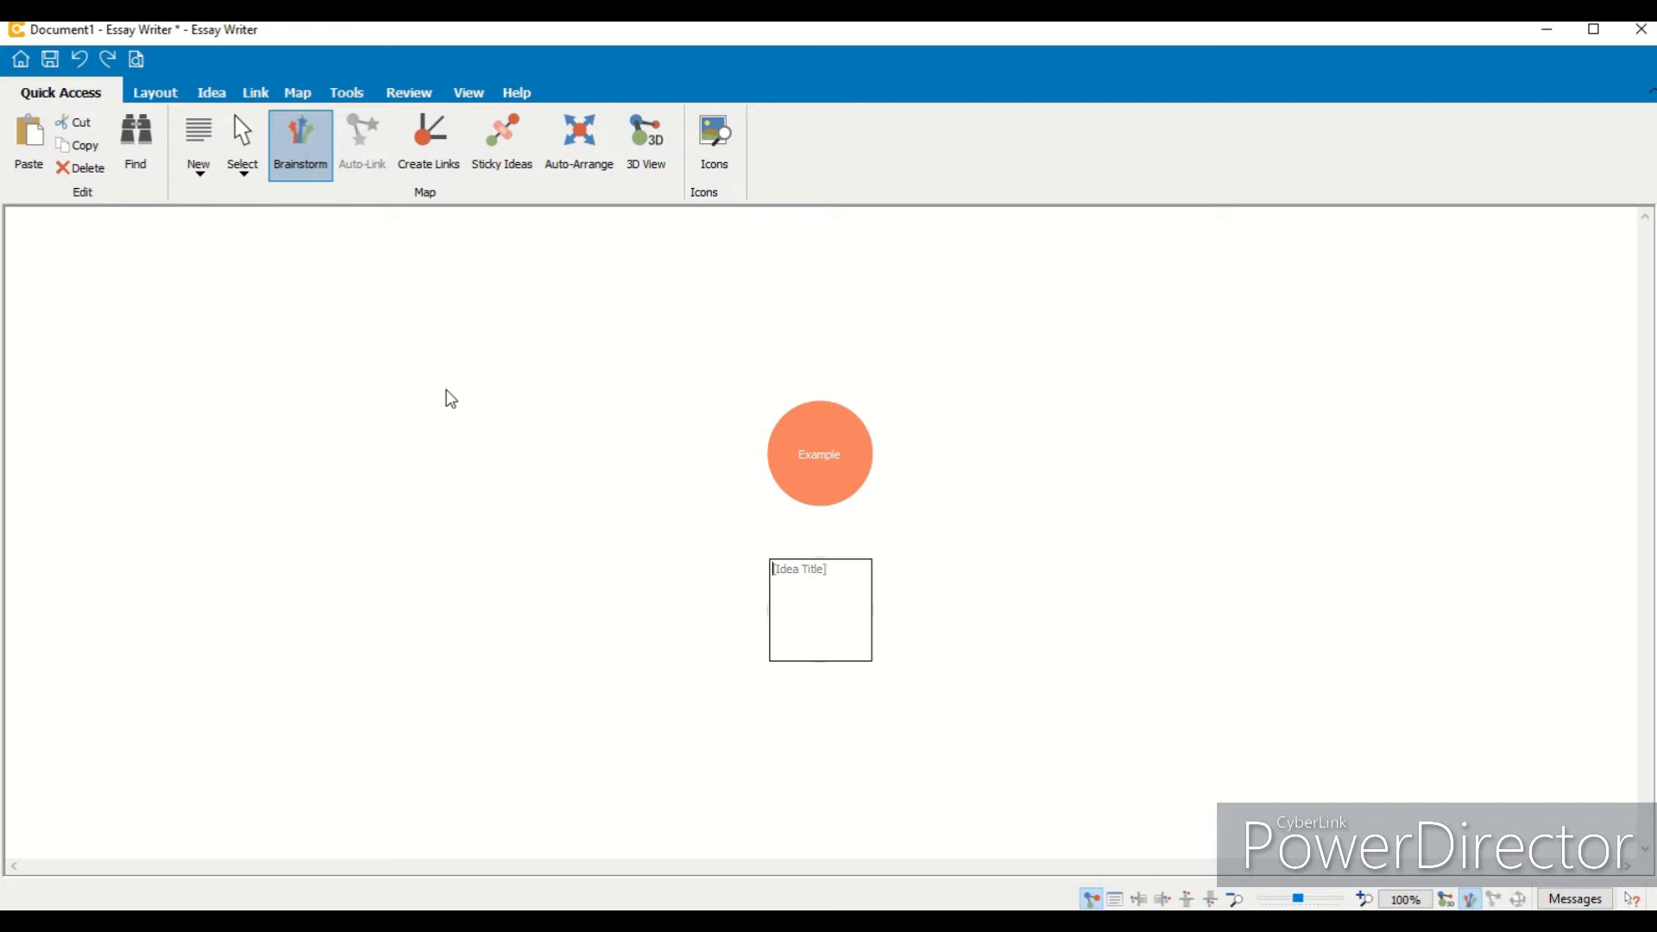
Step: Brainstorm six more ideas titled 1, 2, 3, 4, 5 and 6, and end idea entry
text(1)
key(Return)
text(2)
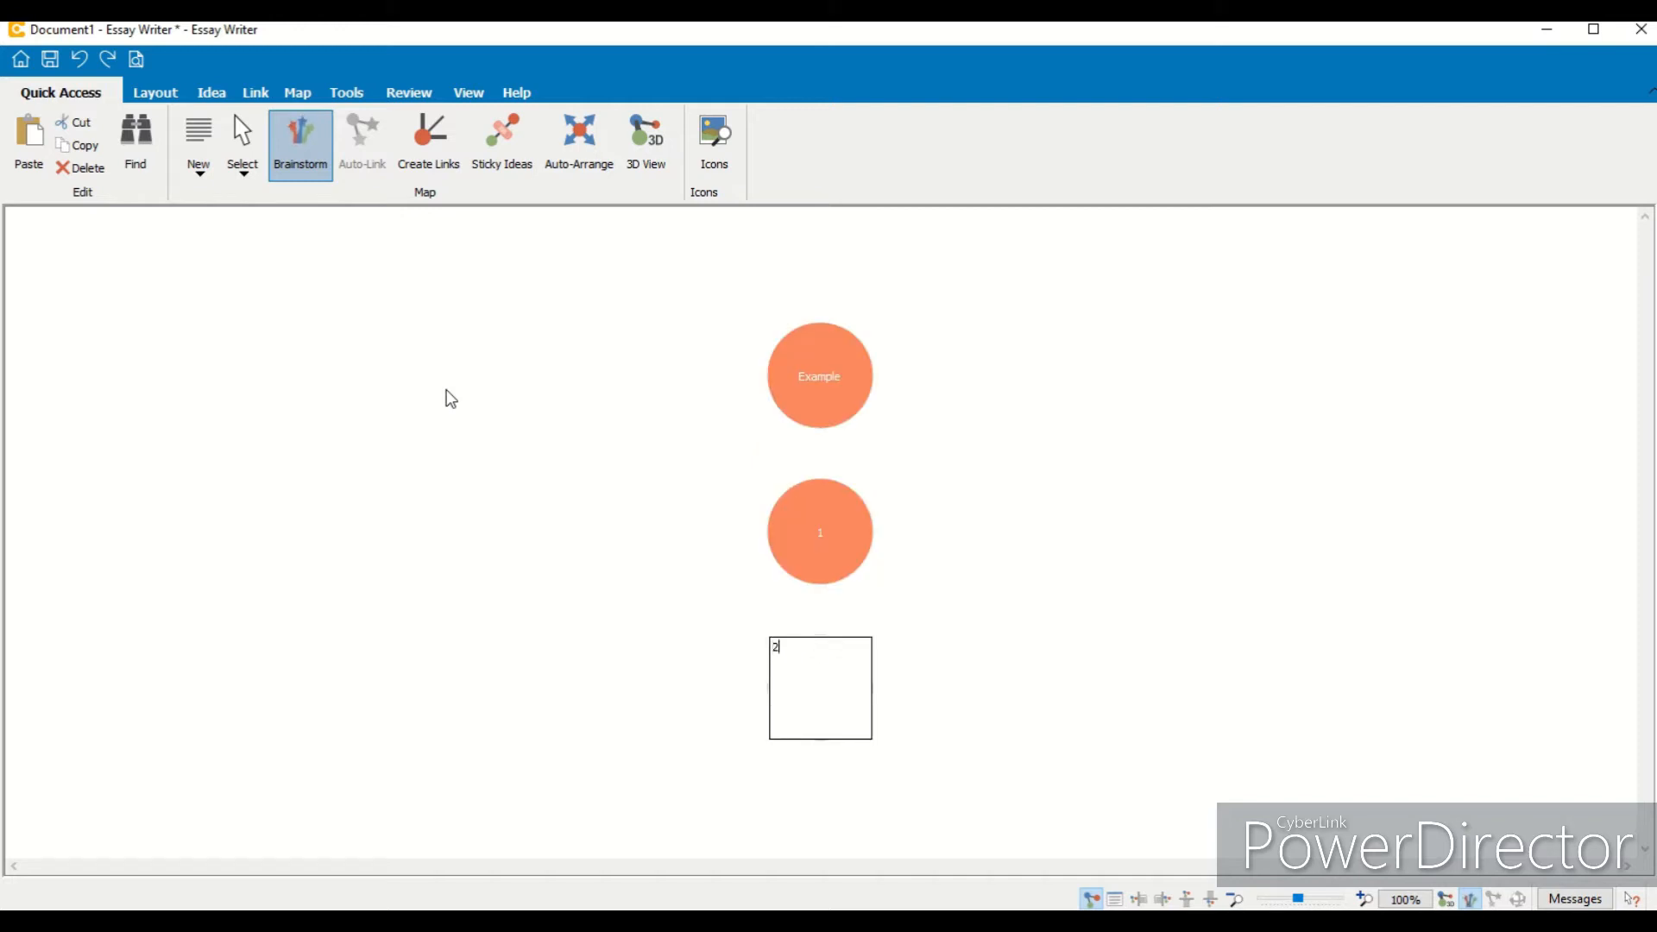
key(Return)
text(3)
key(Return)
text(4)
key(Return)
text(5)
key(Return)
text(6)
key(Return)
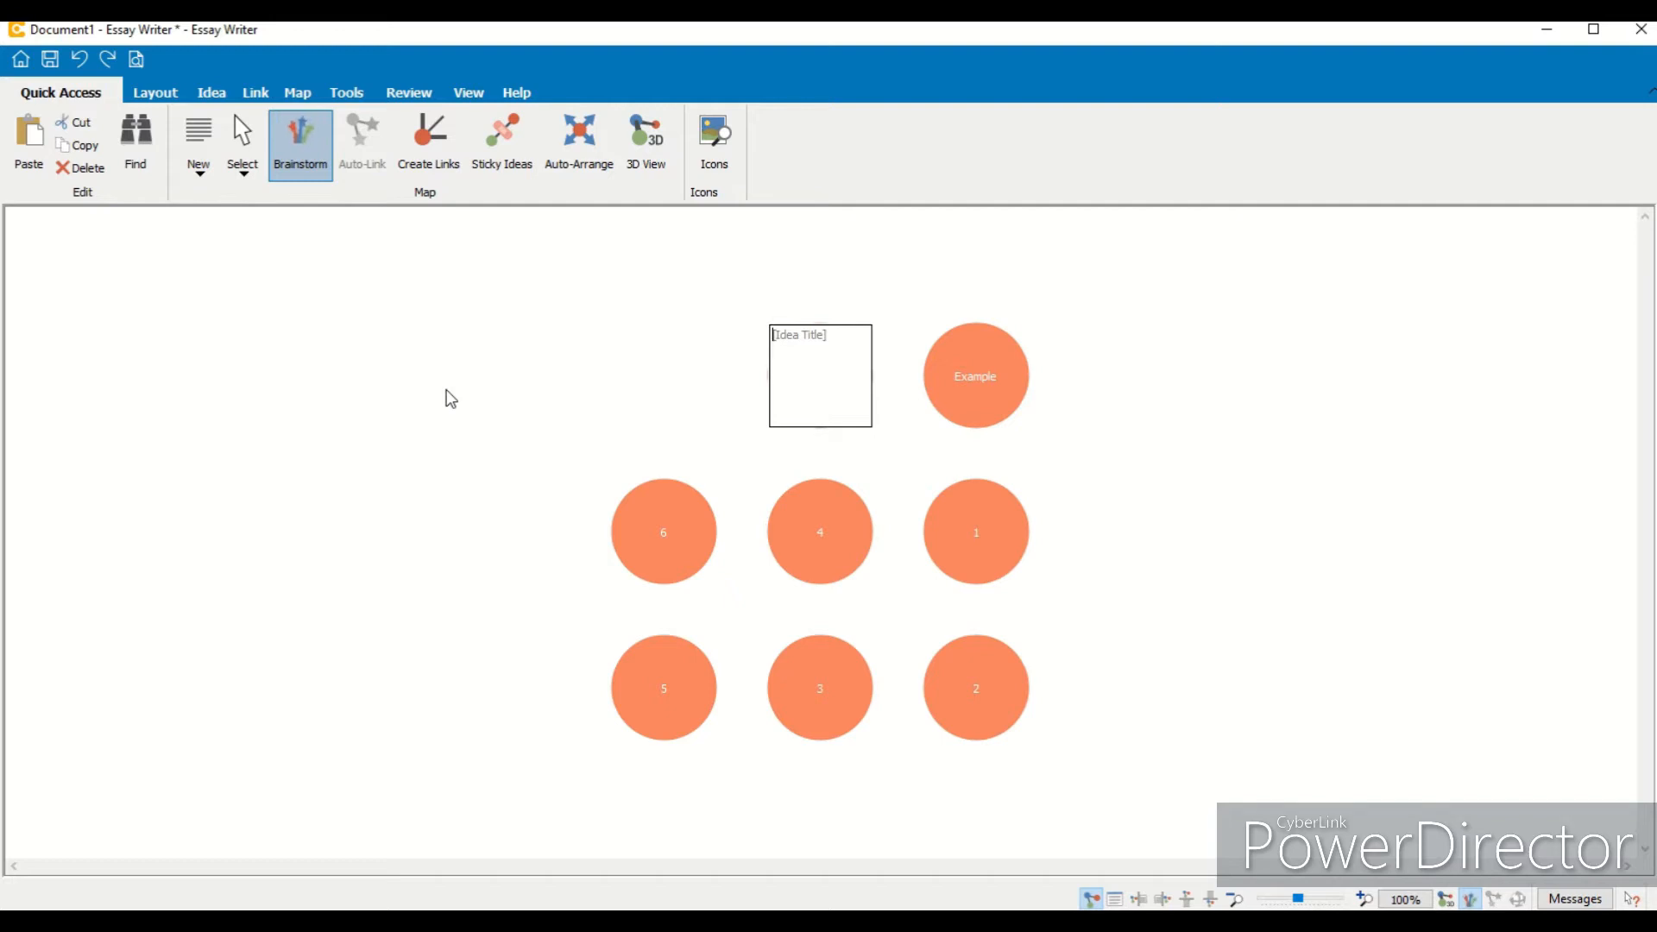
key(Escape)
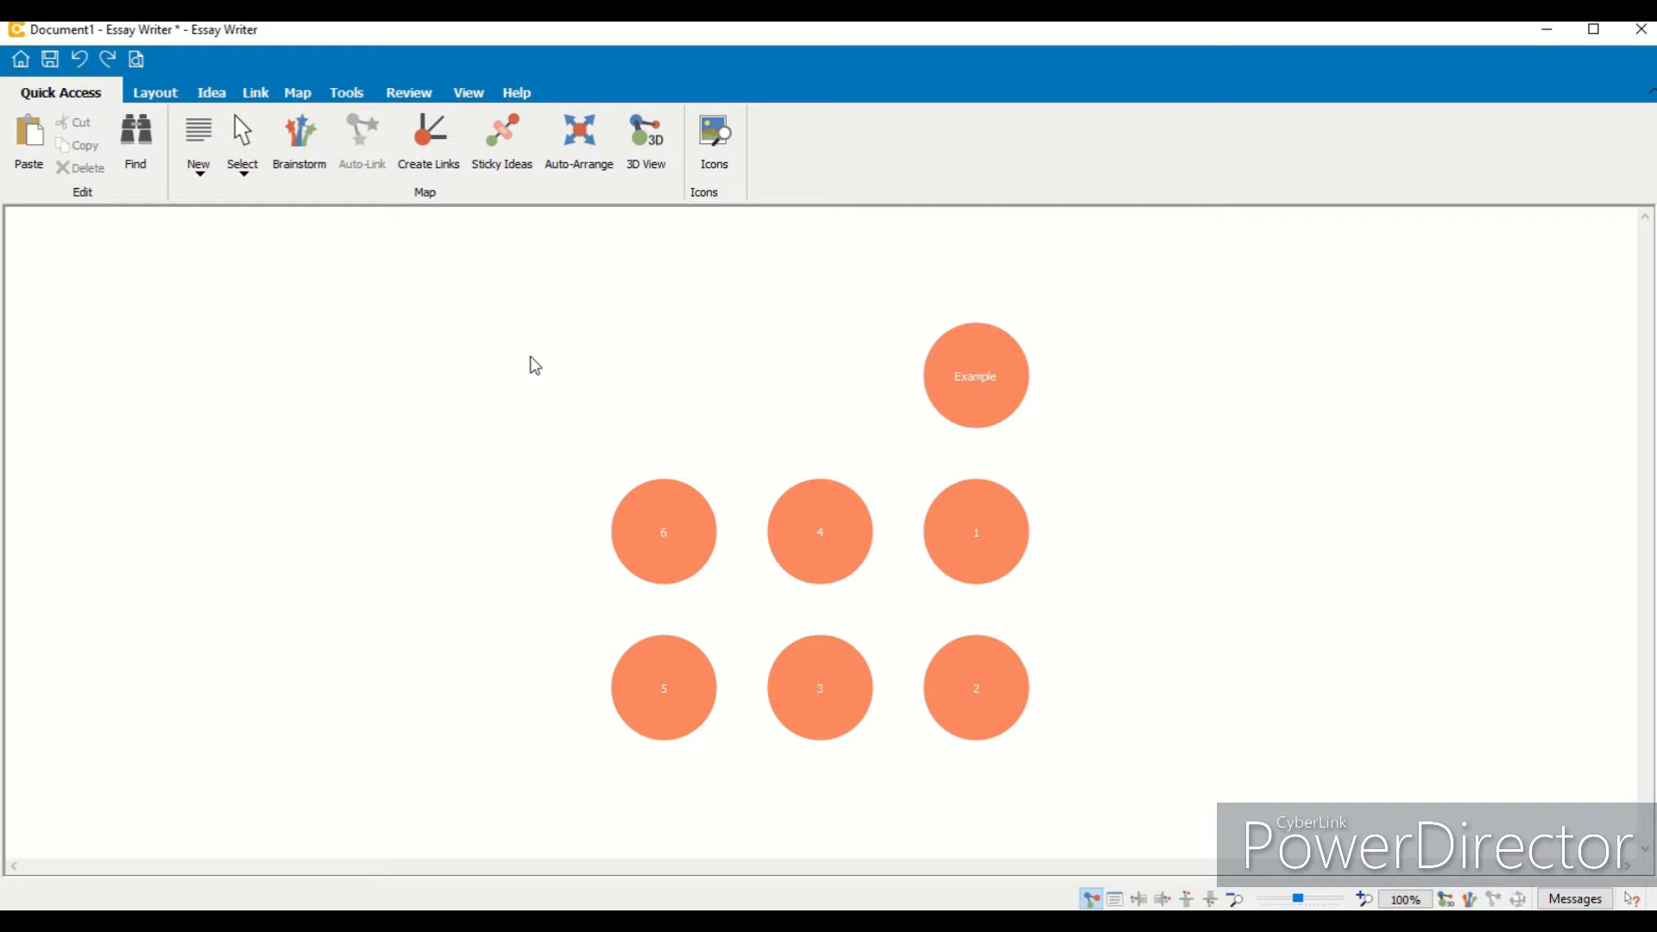
Step: Add three untitled ideas in the empty area above and beside idea 6
double_click(645, 360)
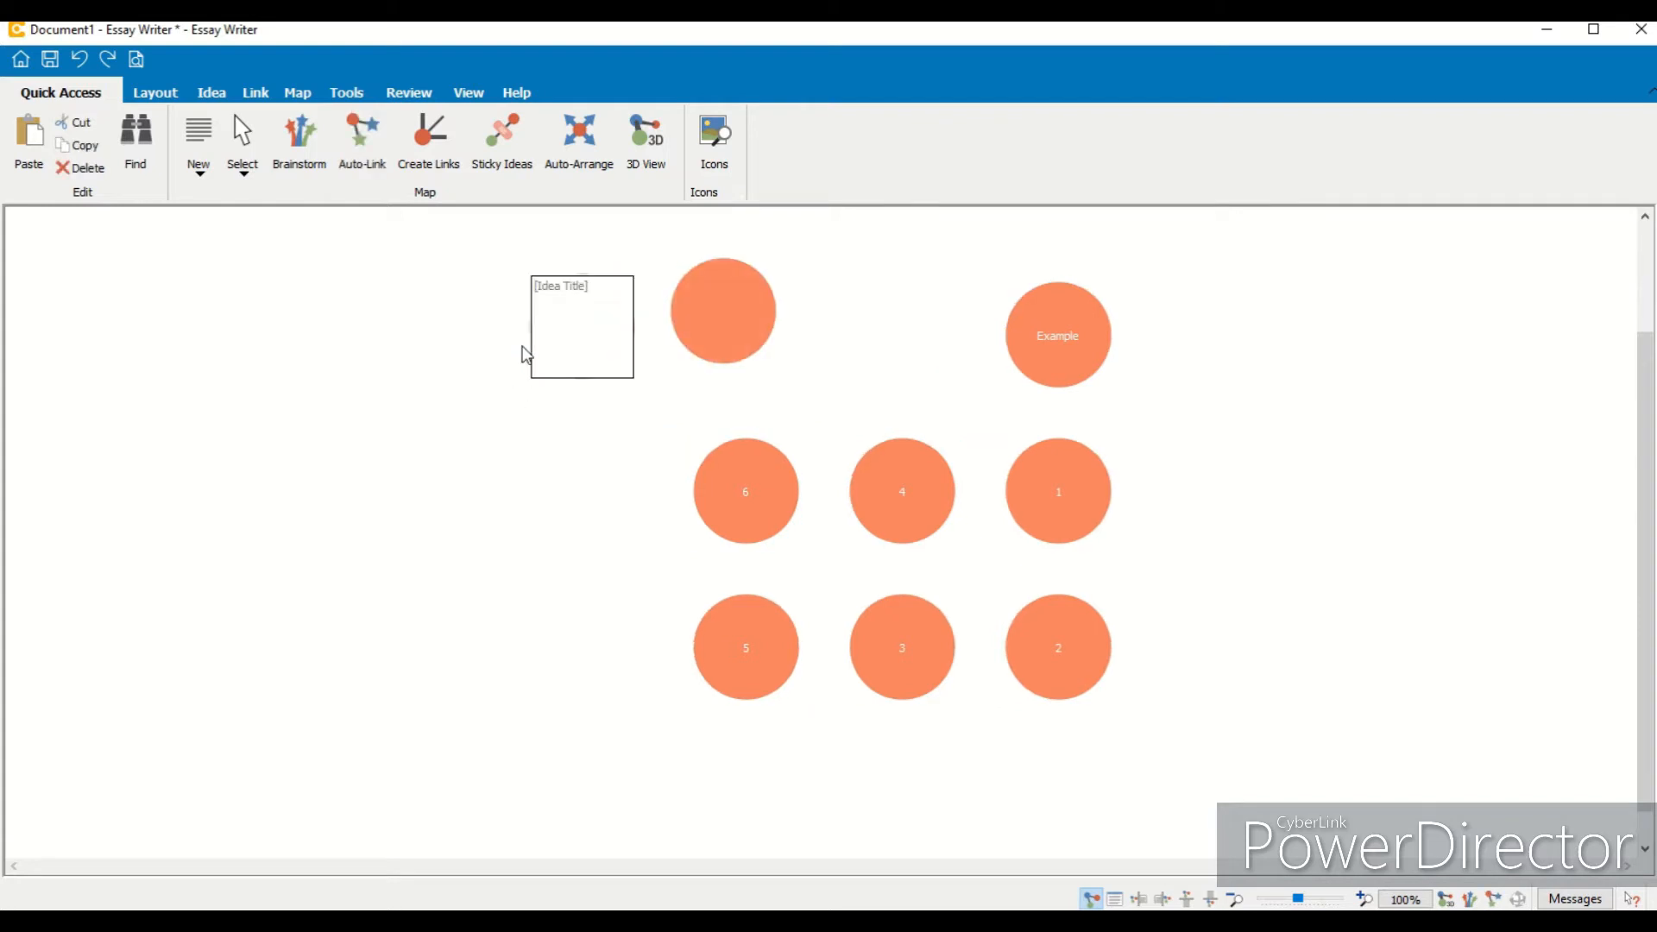
double_click(519, 432)
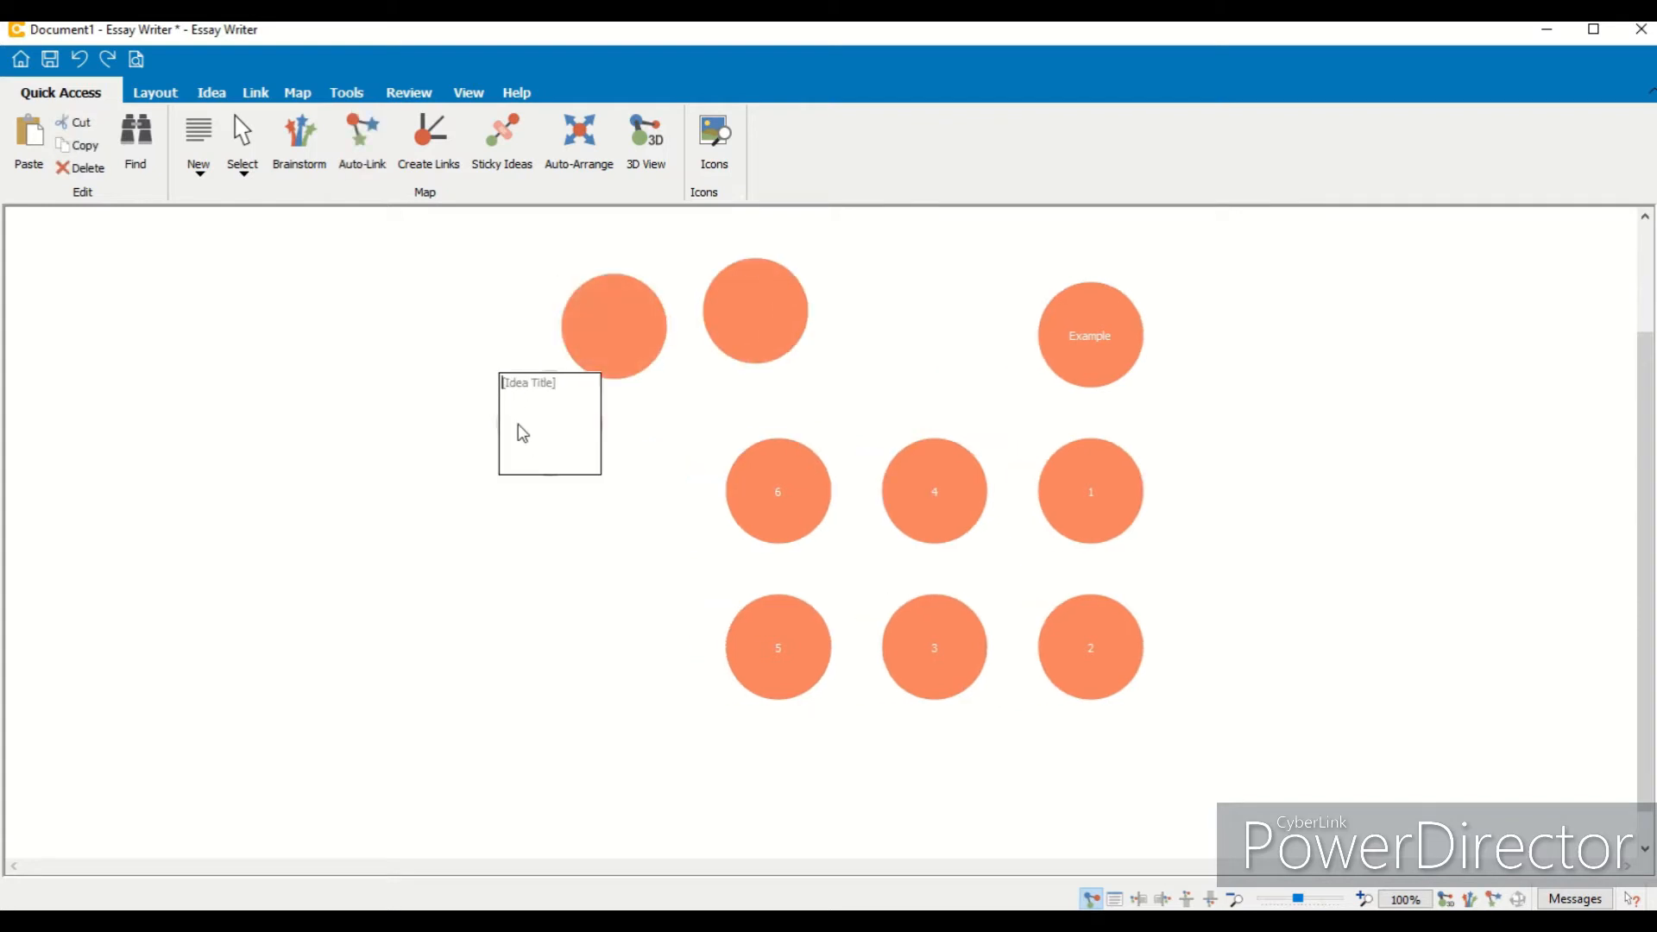
click(489, 308)
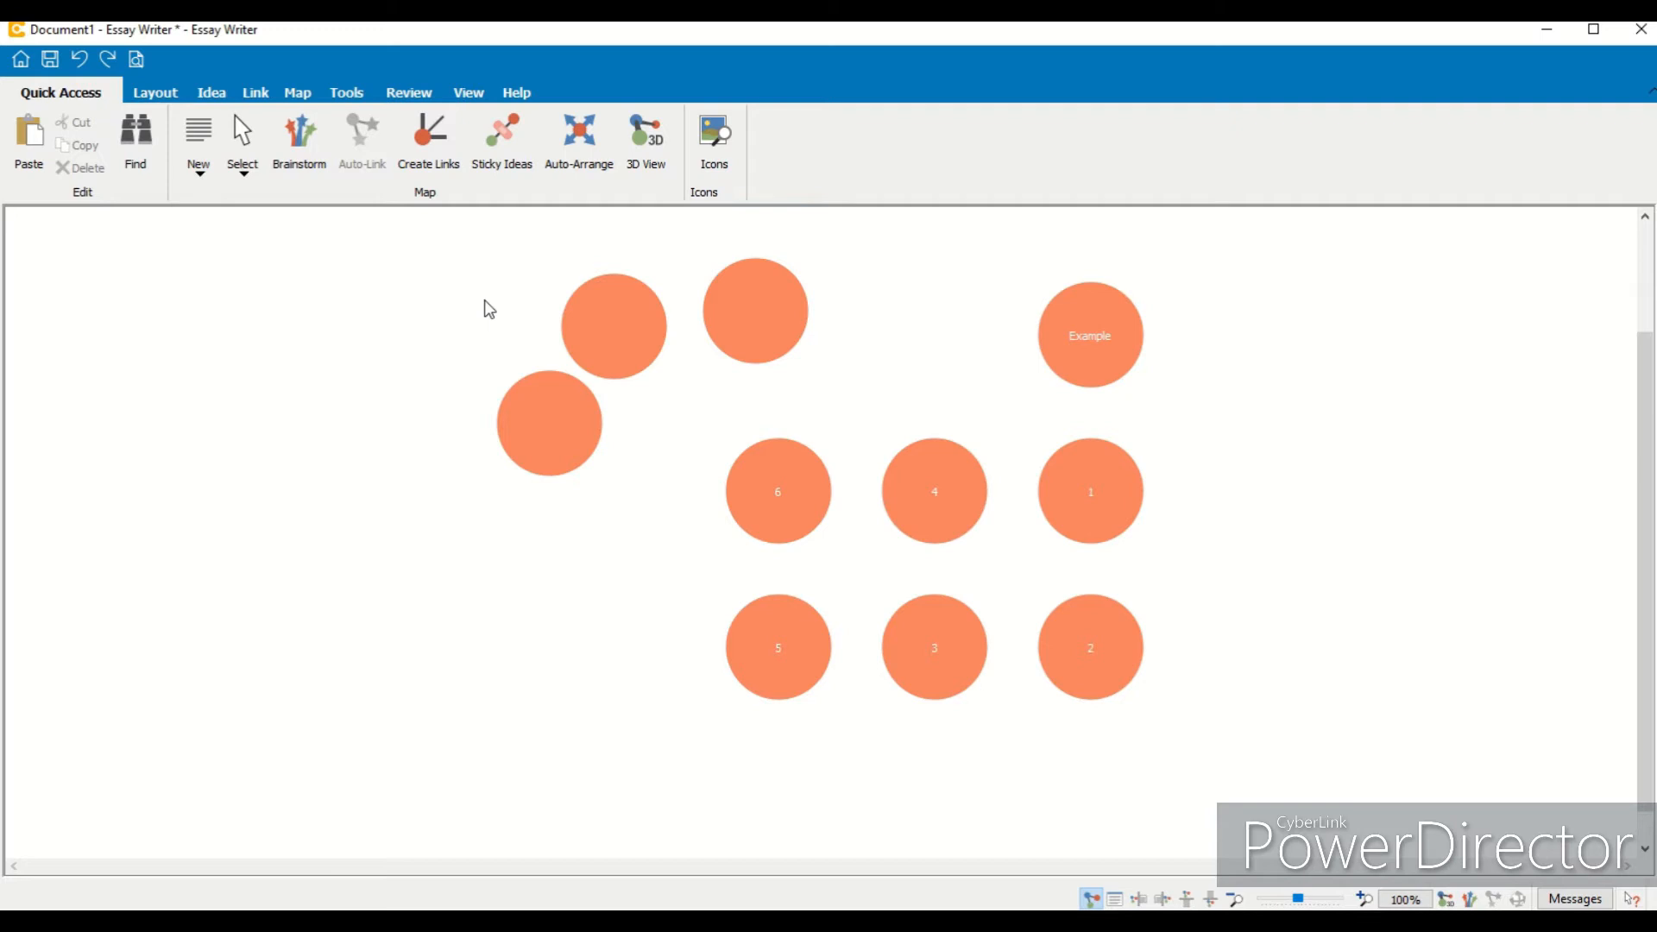
Step: Arrange the numbered ideas in three separate pairs around the map: 1 with 2, 3 with 4, and 5 with 6
click(1098, 531)
drag(1098, 531, 1335, 509)
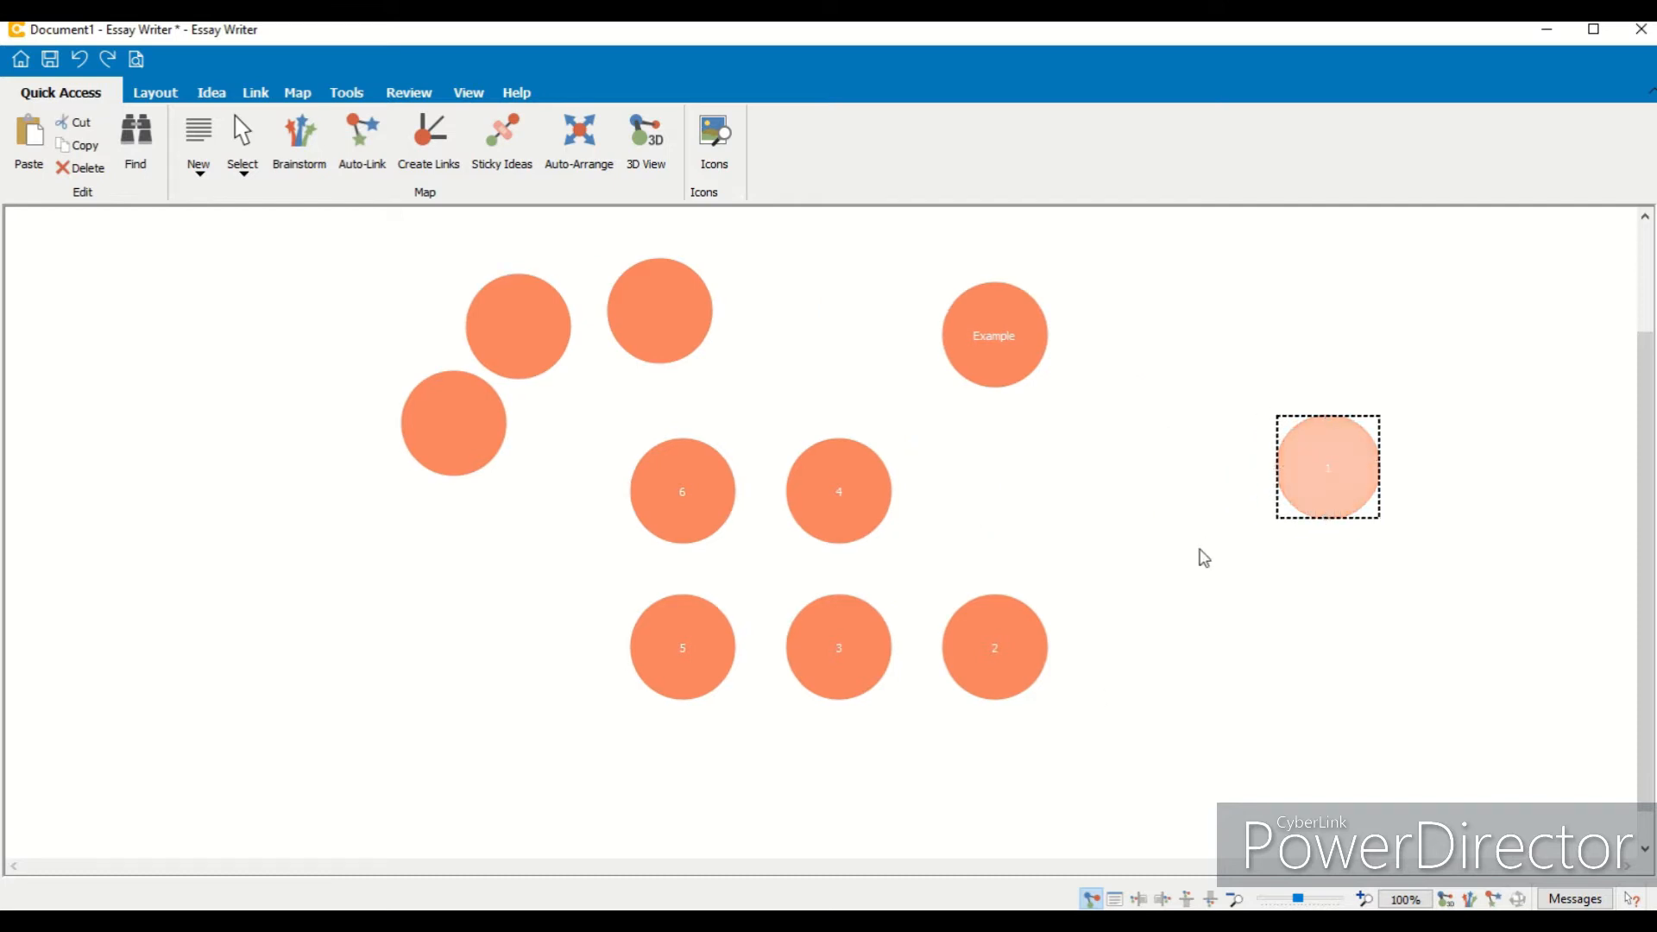
drag(987, 681, 1307, 607)
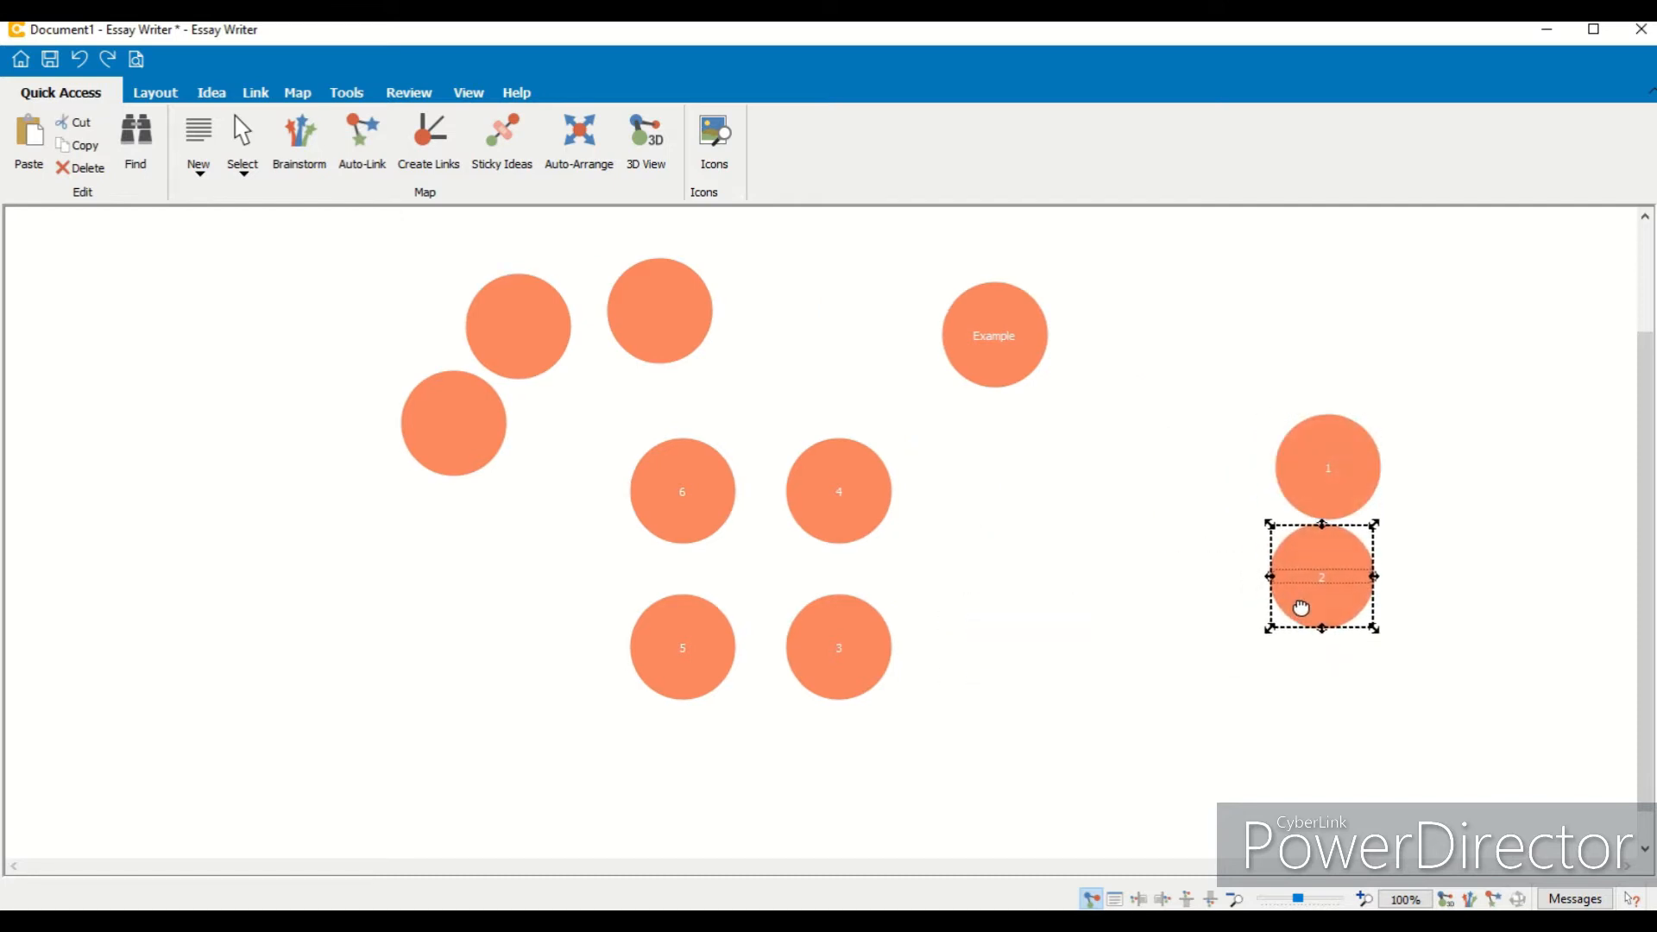
drag(846, 629, 1008, 655)
click(839, 522)
drag(840, 522, 680, 654)
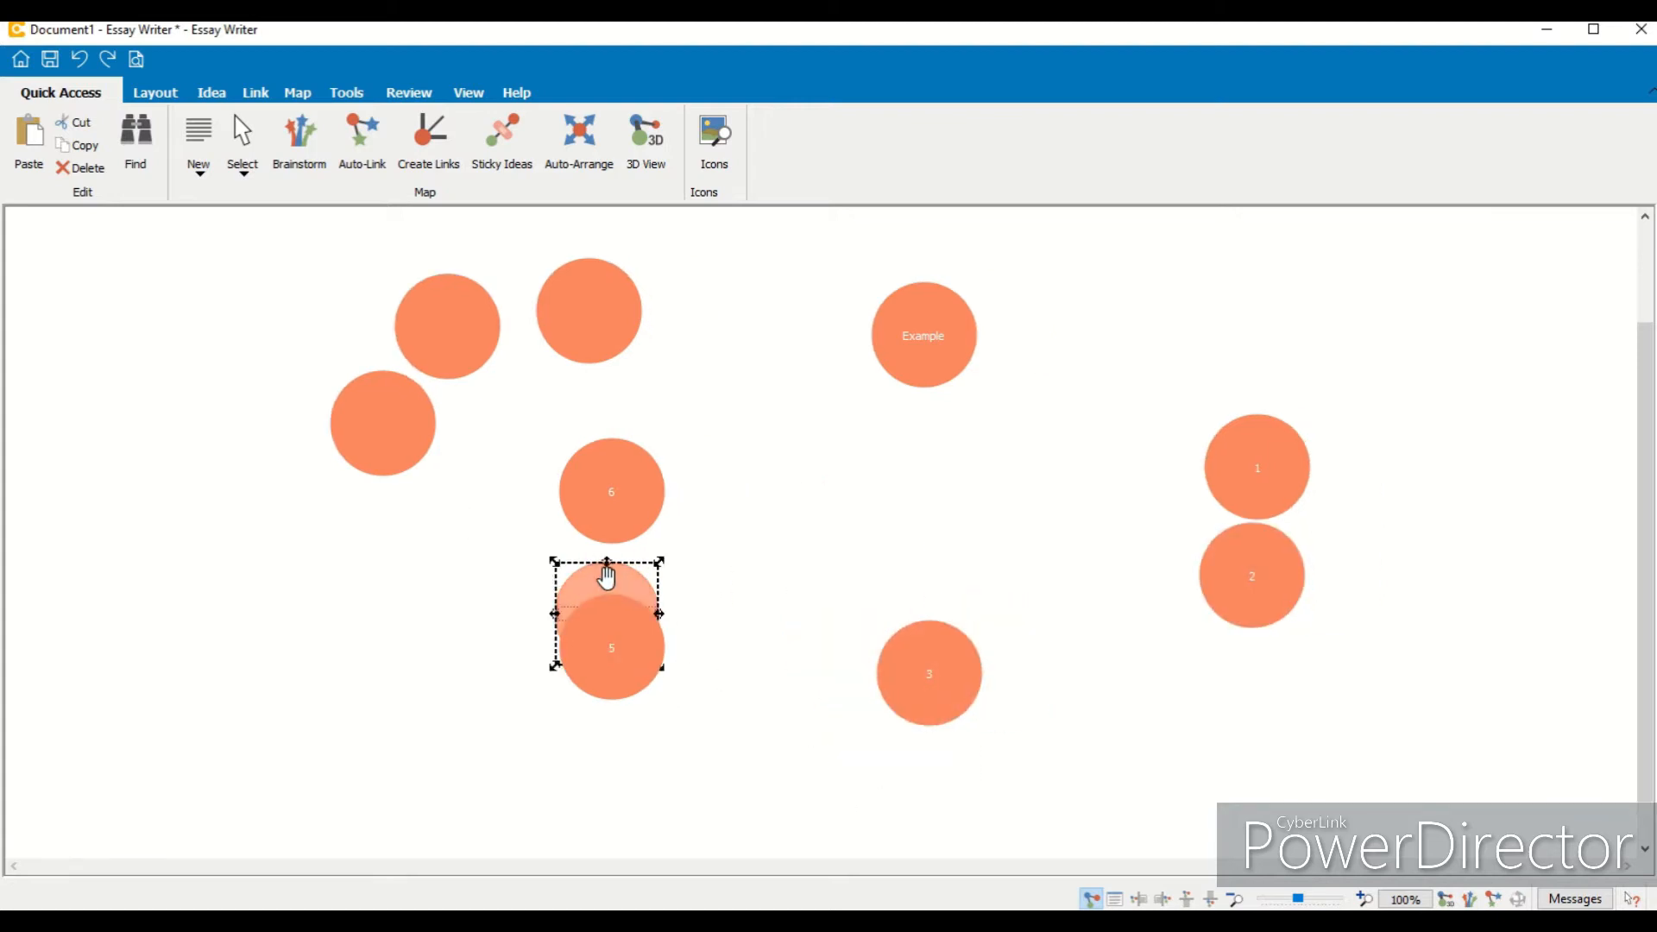
drag(610, 514, 521, 734)
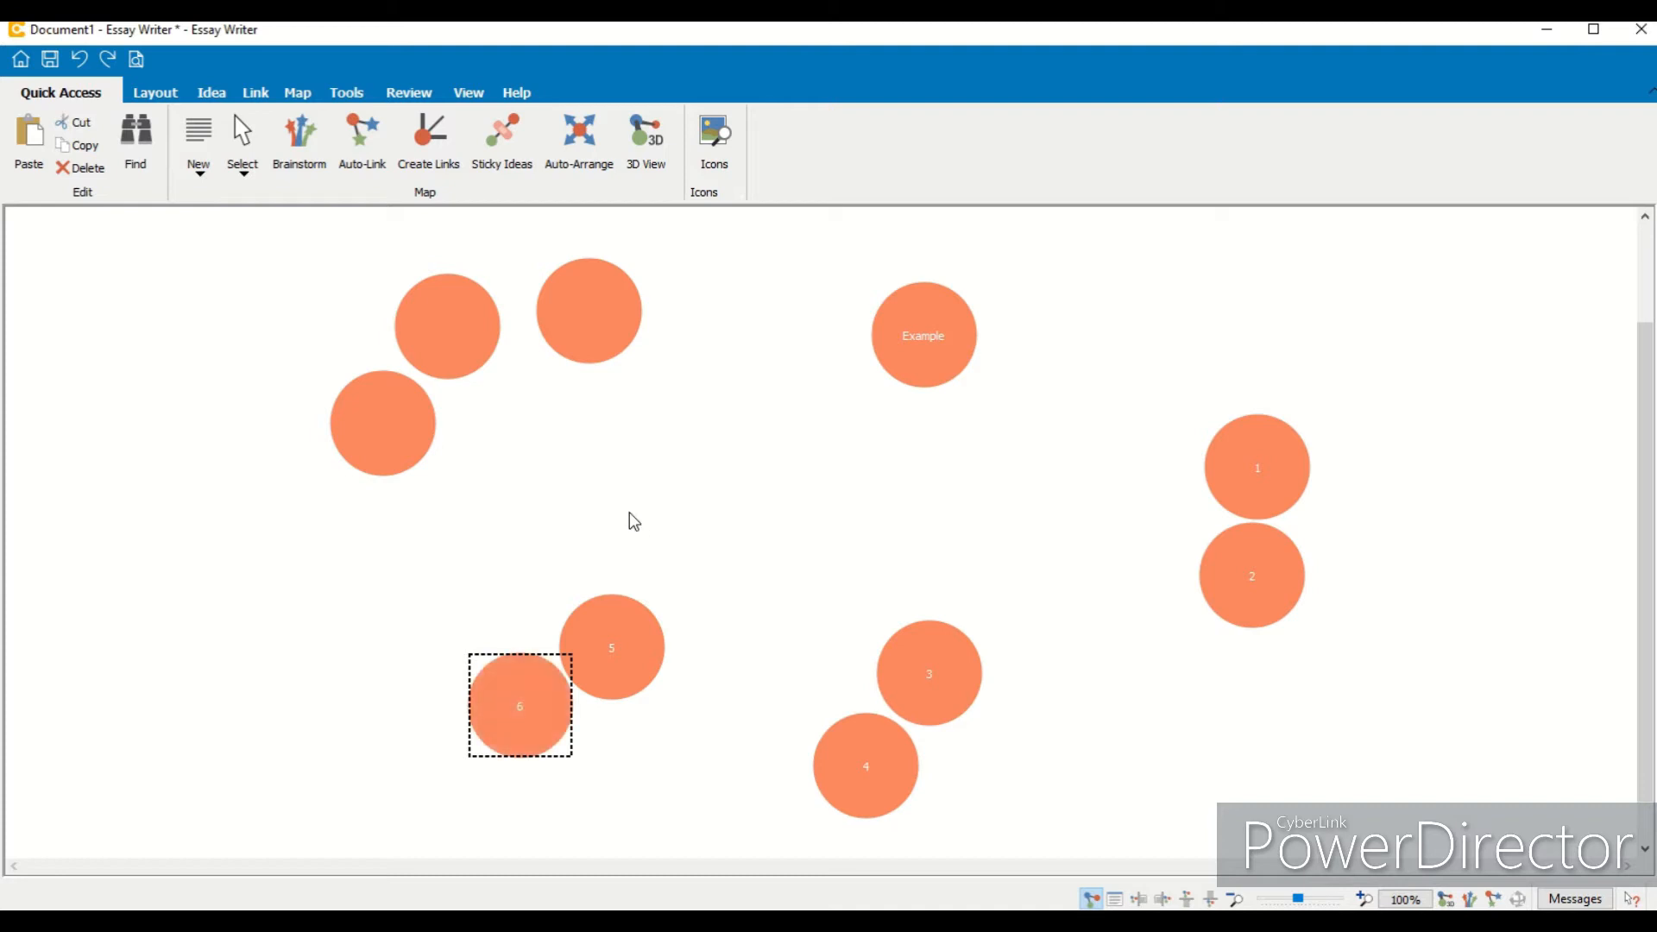
Step: Place one untitled idea beside each numbered pair and move the Example idea closer to the centre of the three groups
drag(587, 333, 867, 489)
drag(1038, 560, 1253, 714)
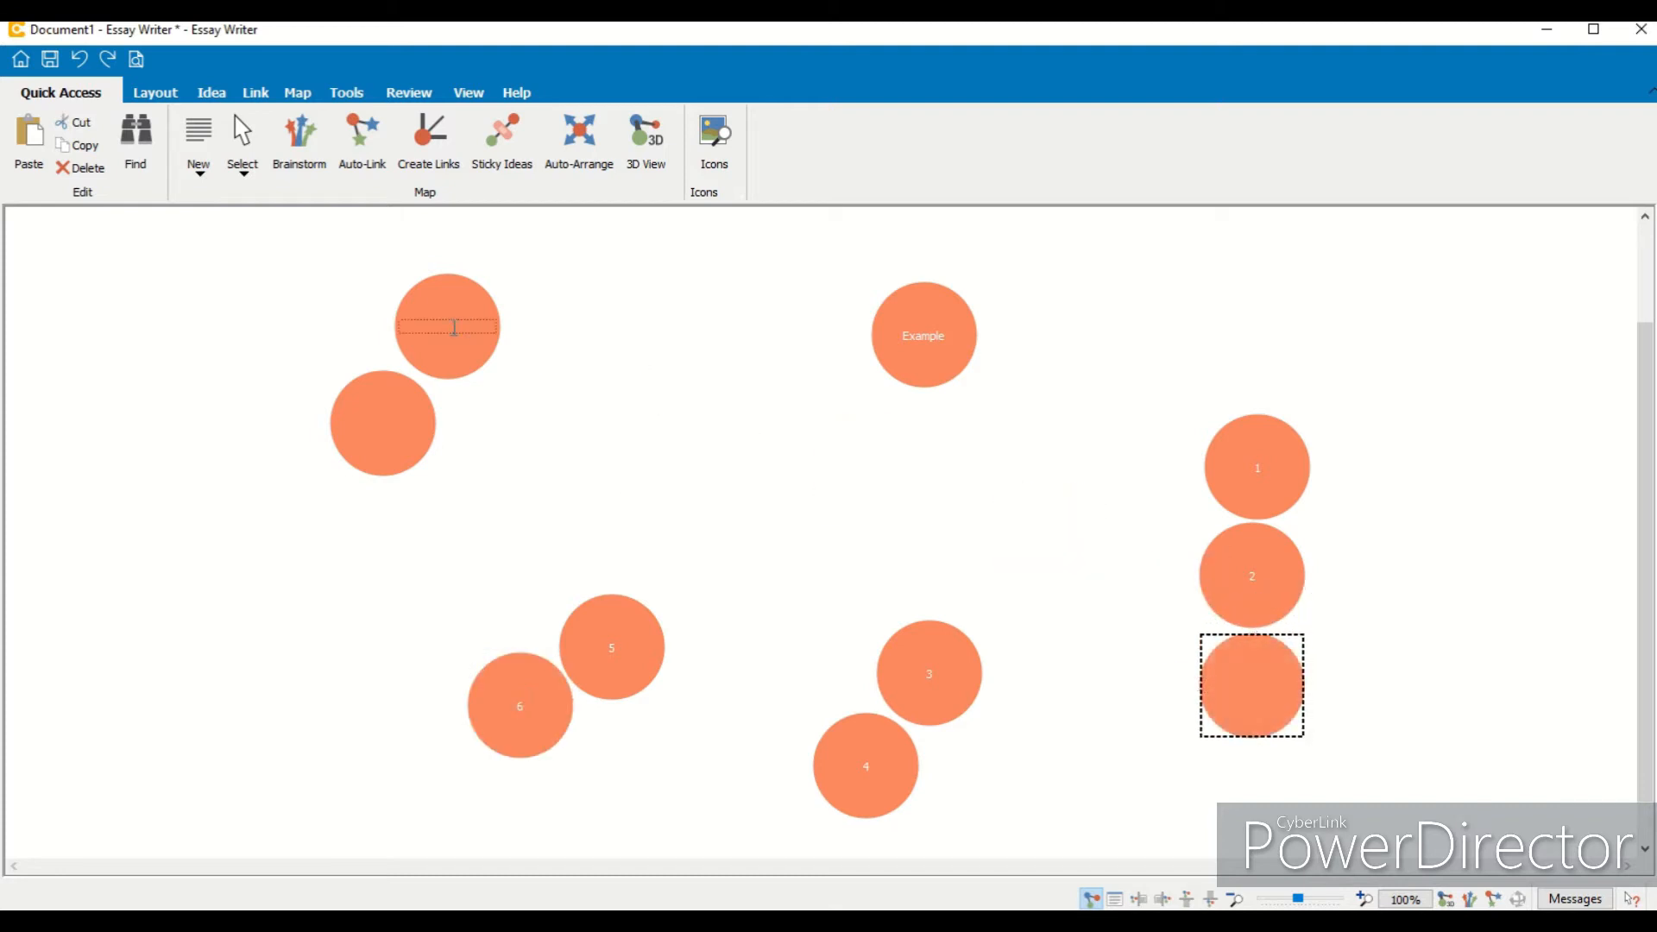
drag(444, 355, 977, 794)
drag(417, 451, 529, 585)
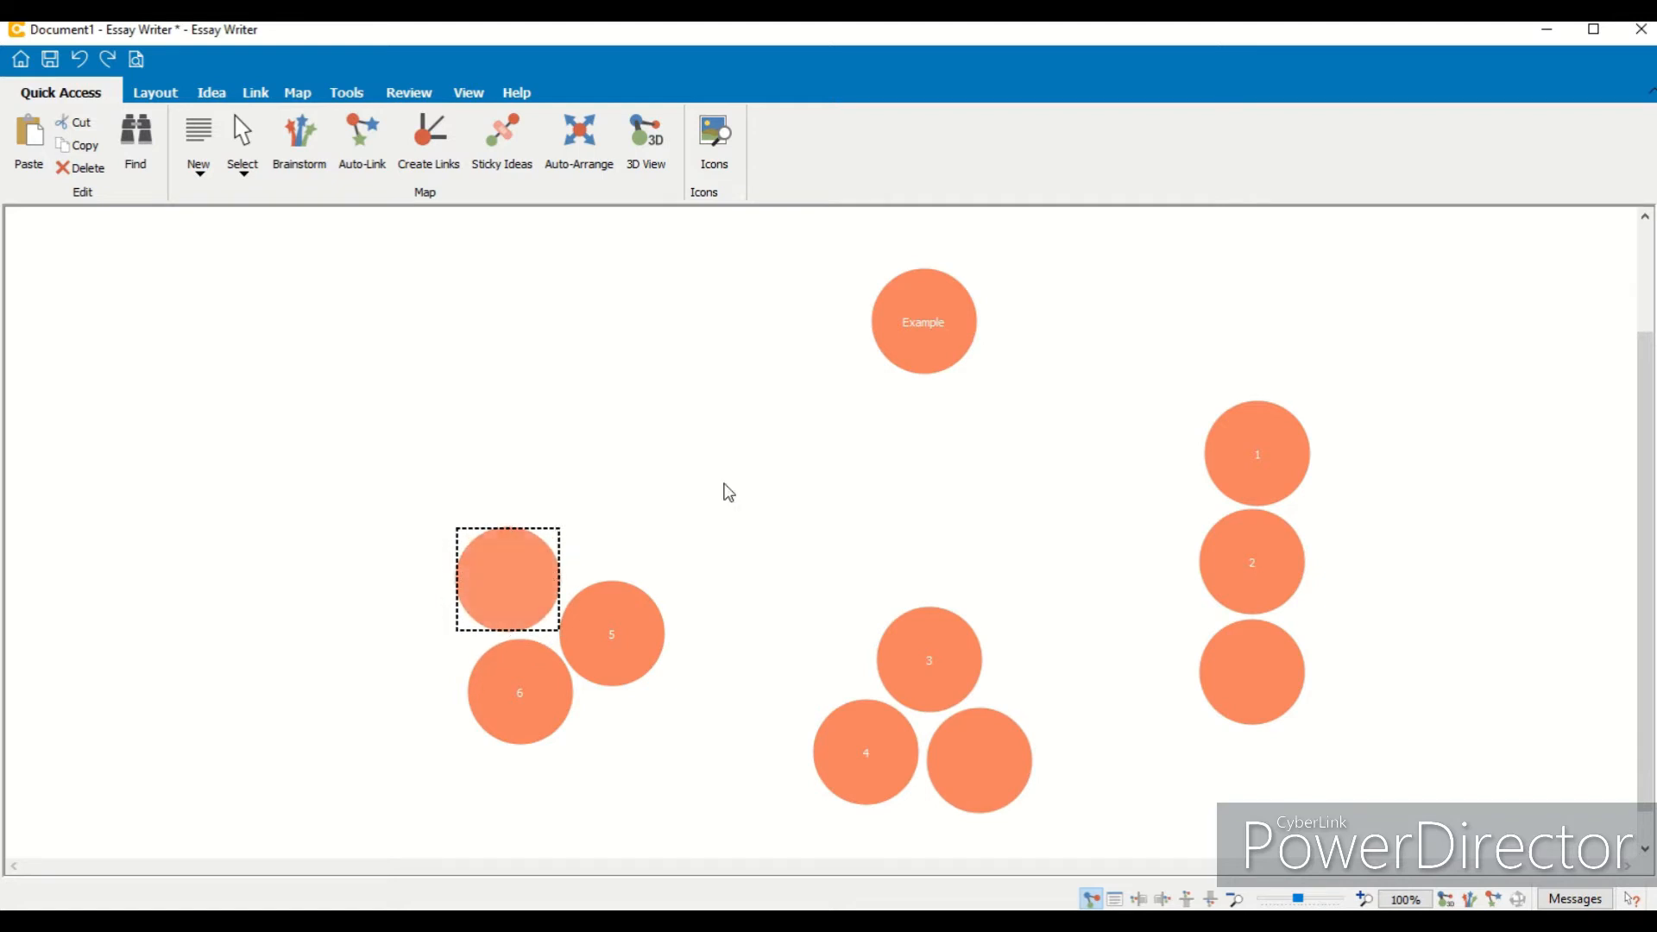
drag(1225, 699, 1333, 550)
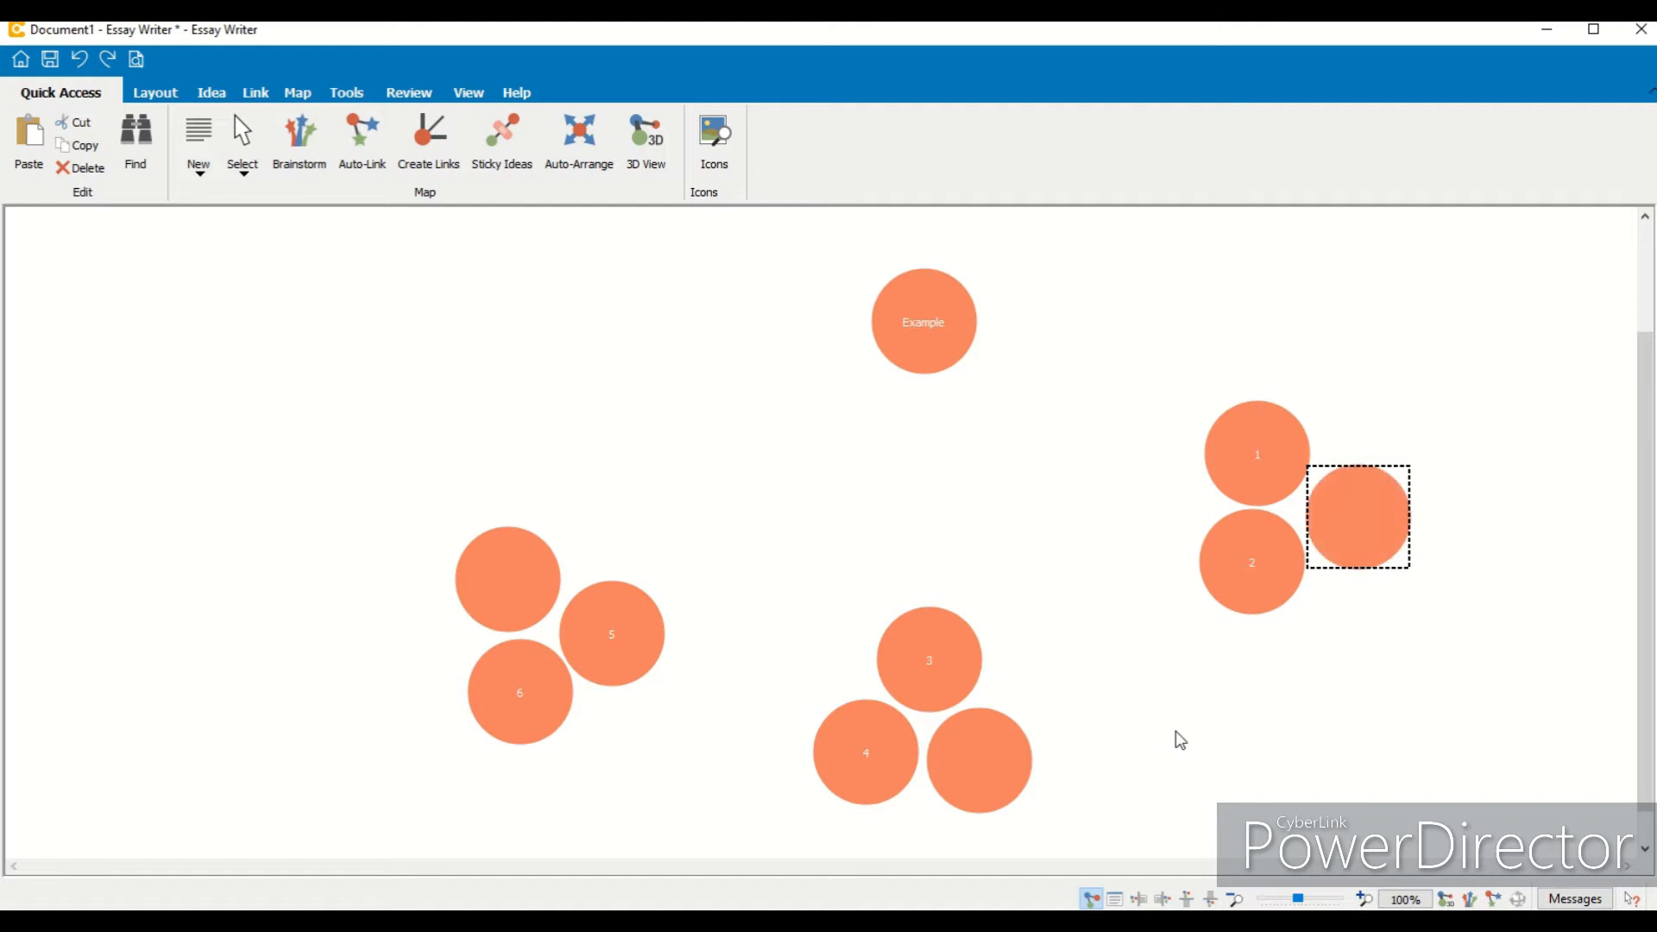
drag(930, 356, 898, 425)
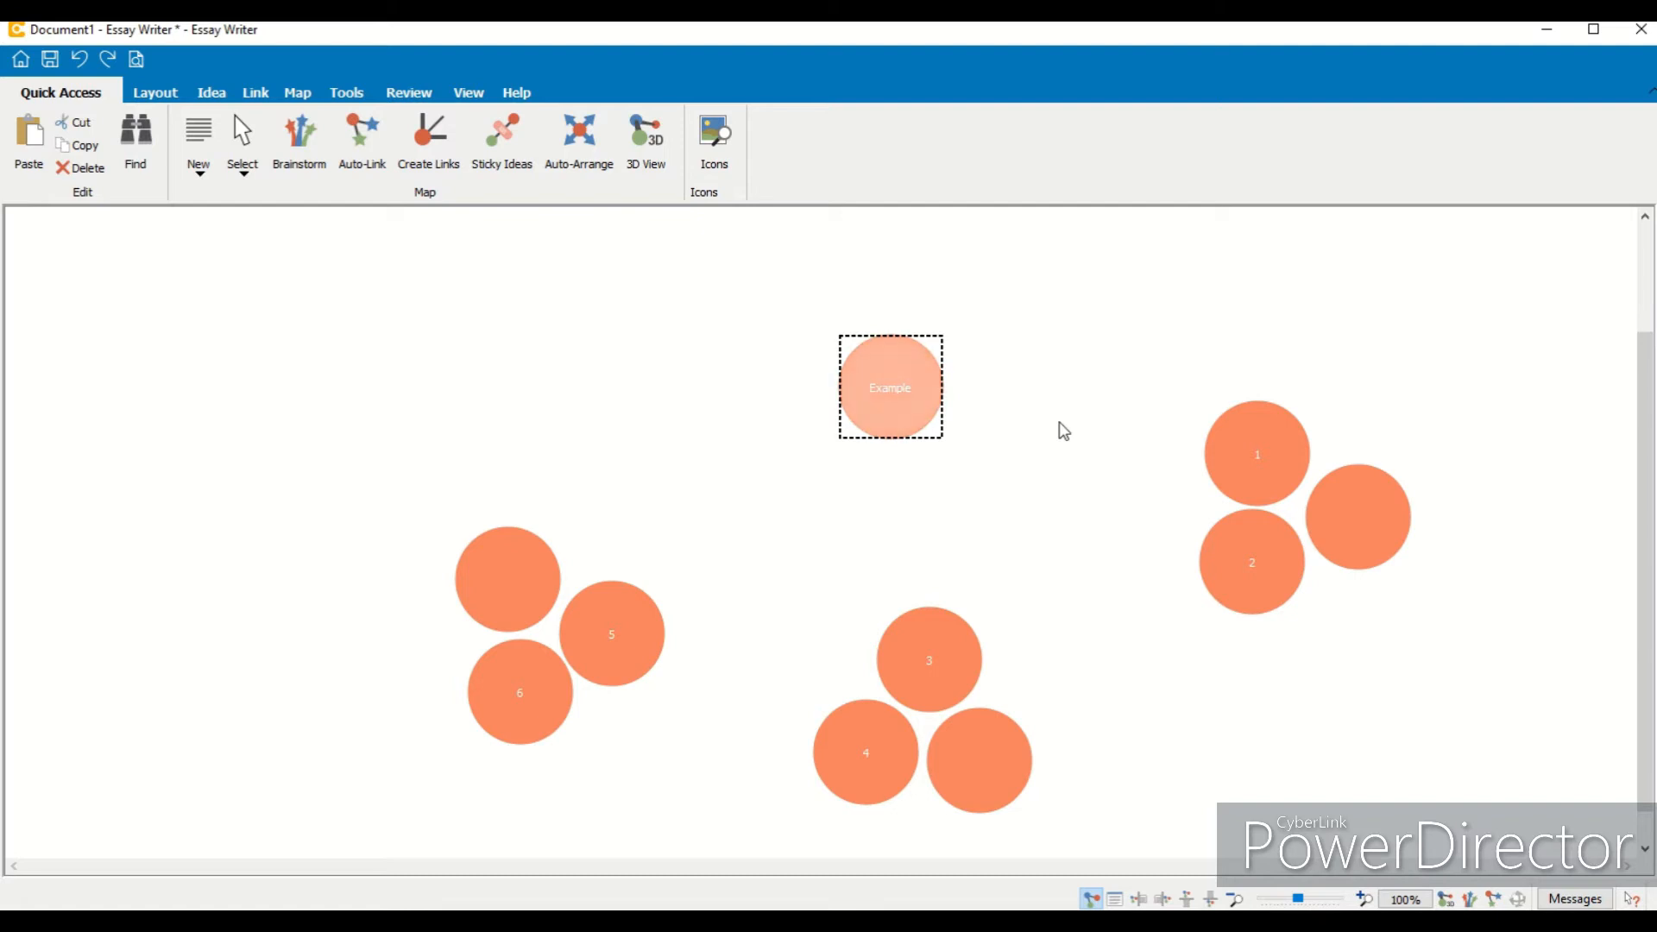
Step: Link ideas 1 and 2 to the Example idea as its branches
click(1255, 422)
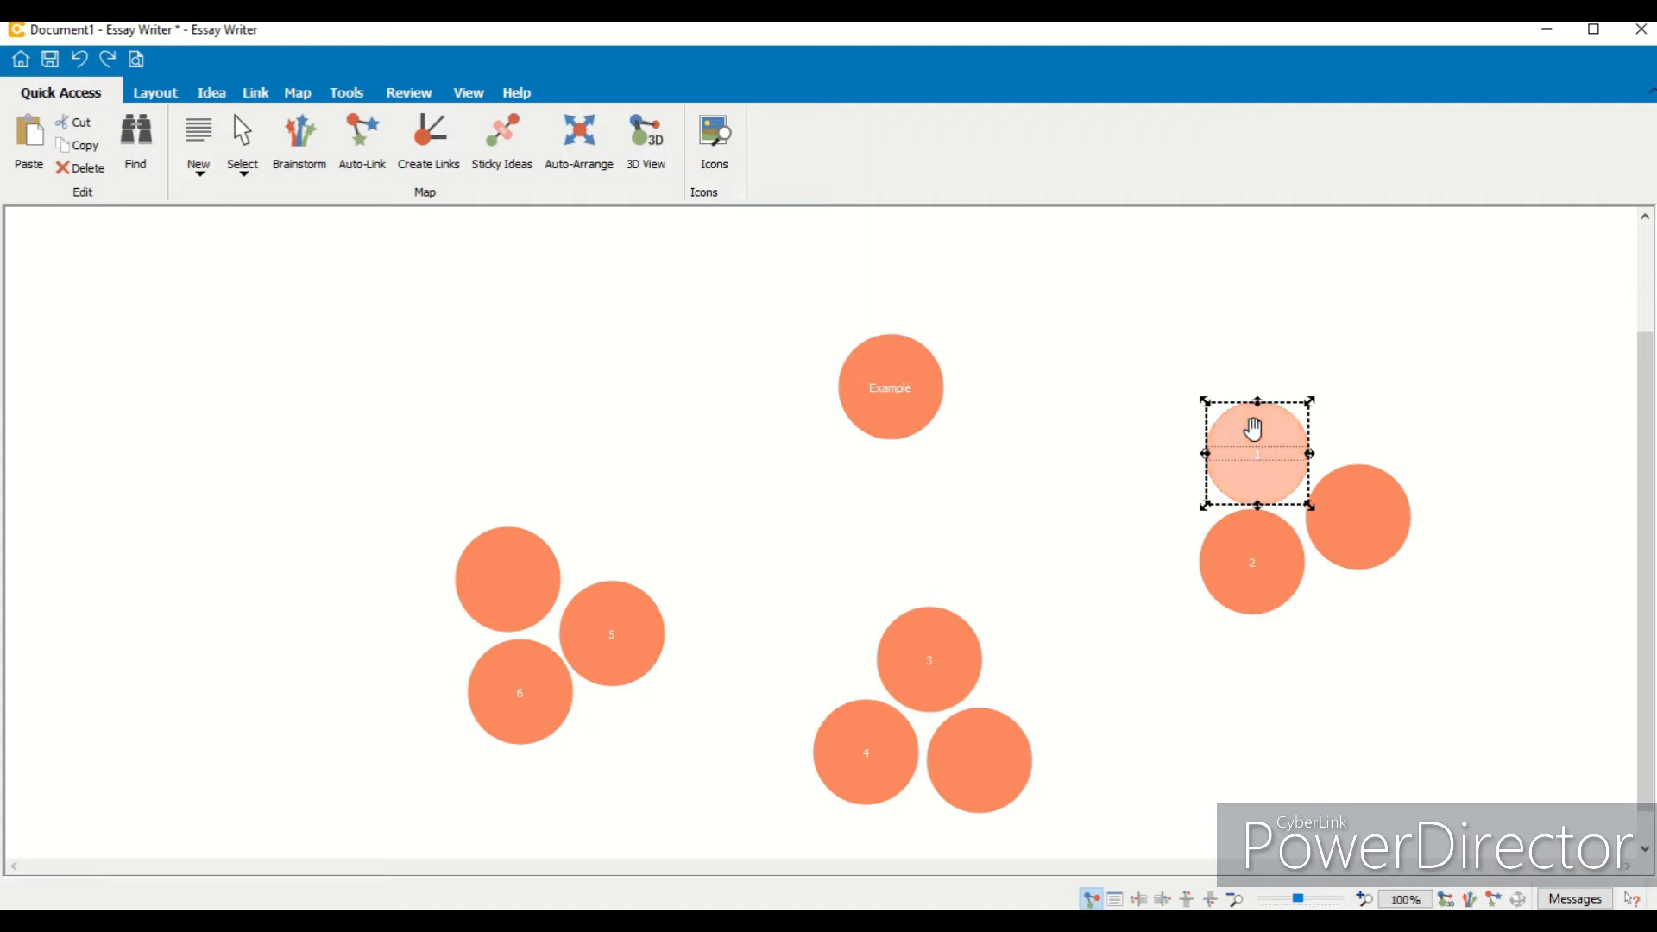
drag(1253, 429, 1073, 373)
drag(1262, 584, 1142, 507)
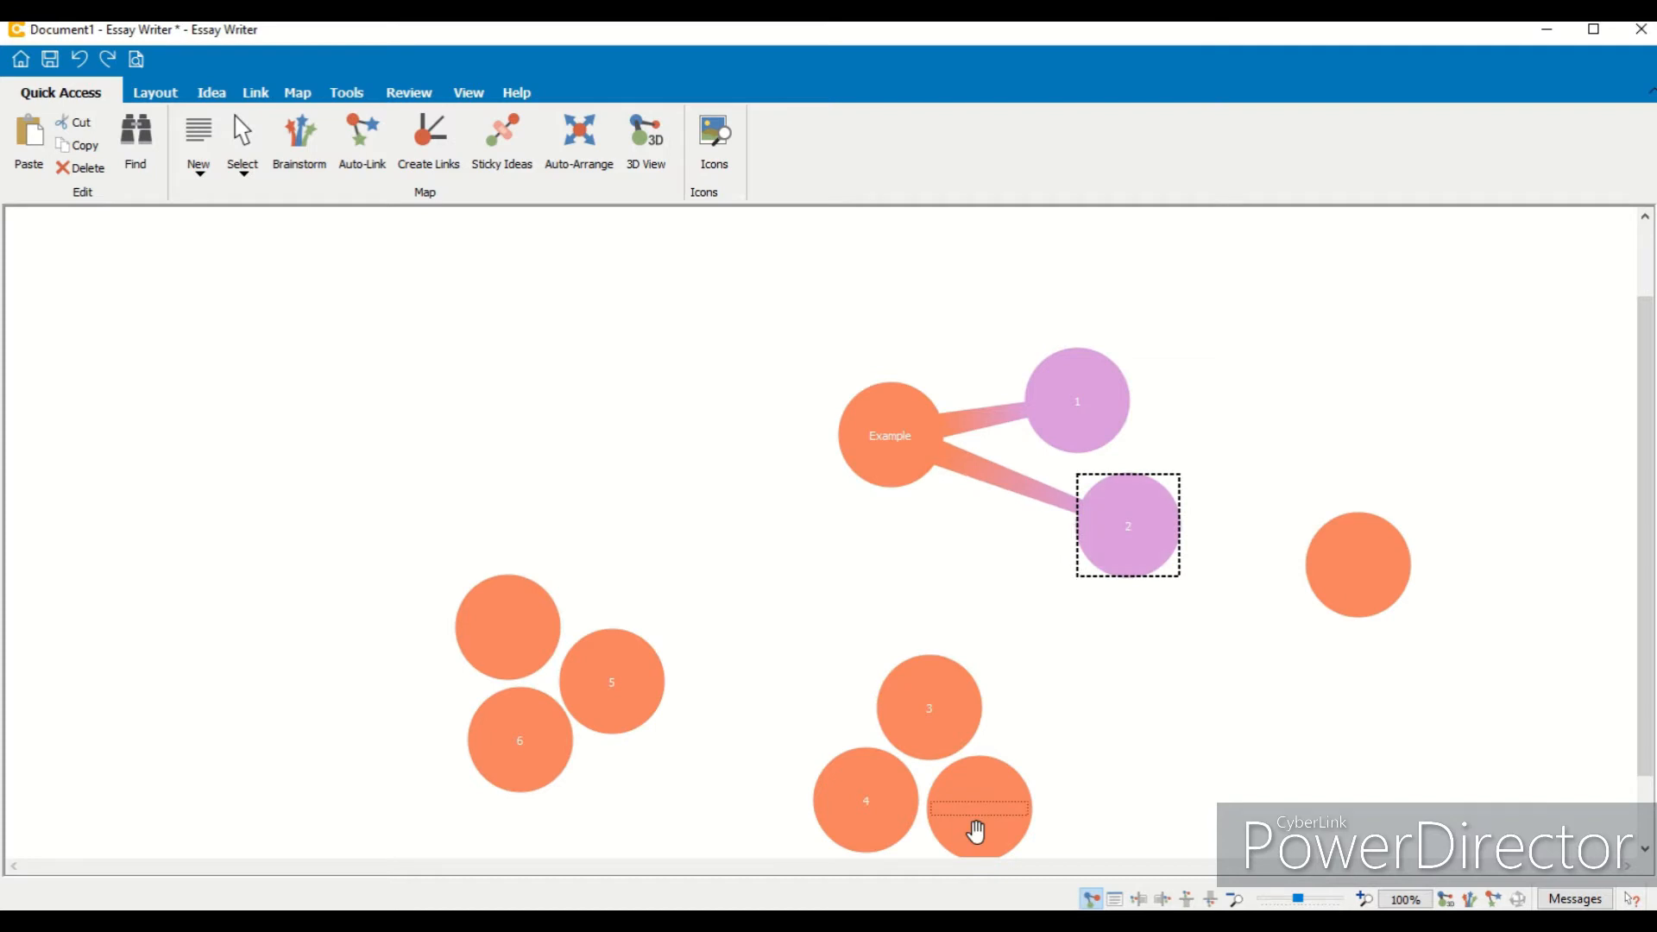
Step: Link the Example idea to ideas 3 and 4, leaving both in place
click(892, 467)
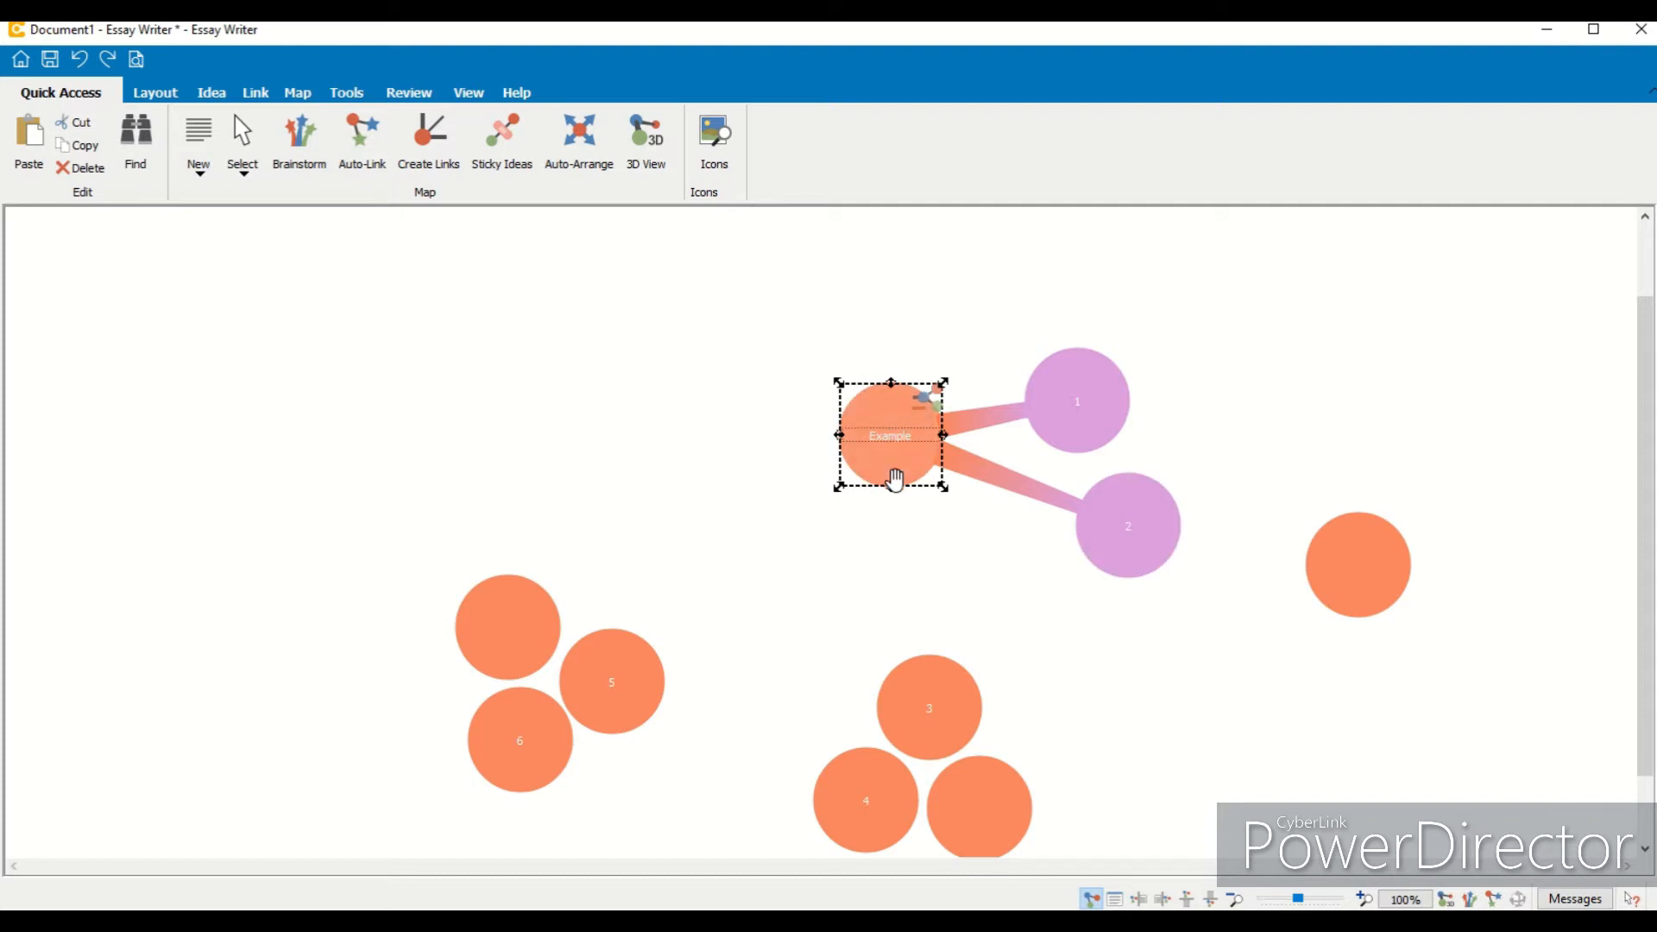
click(926, 679)
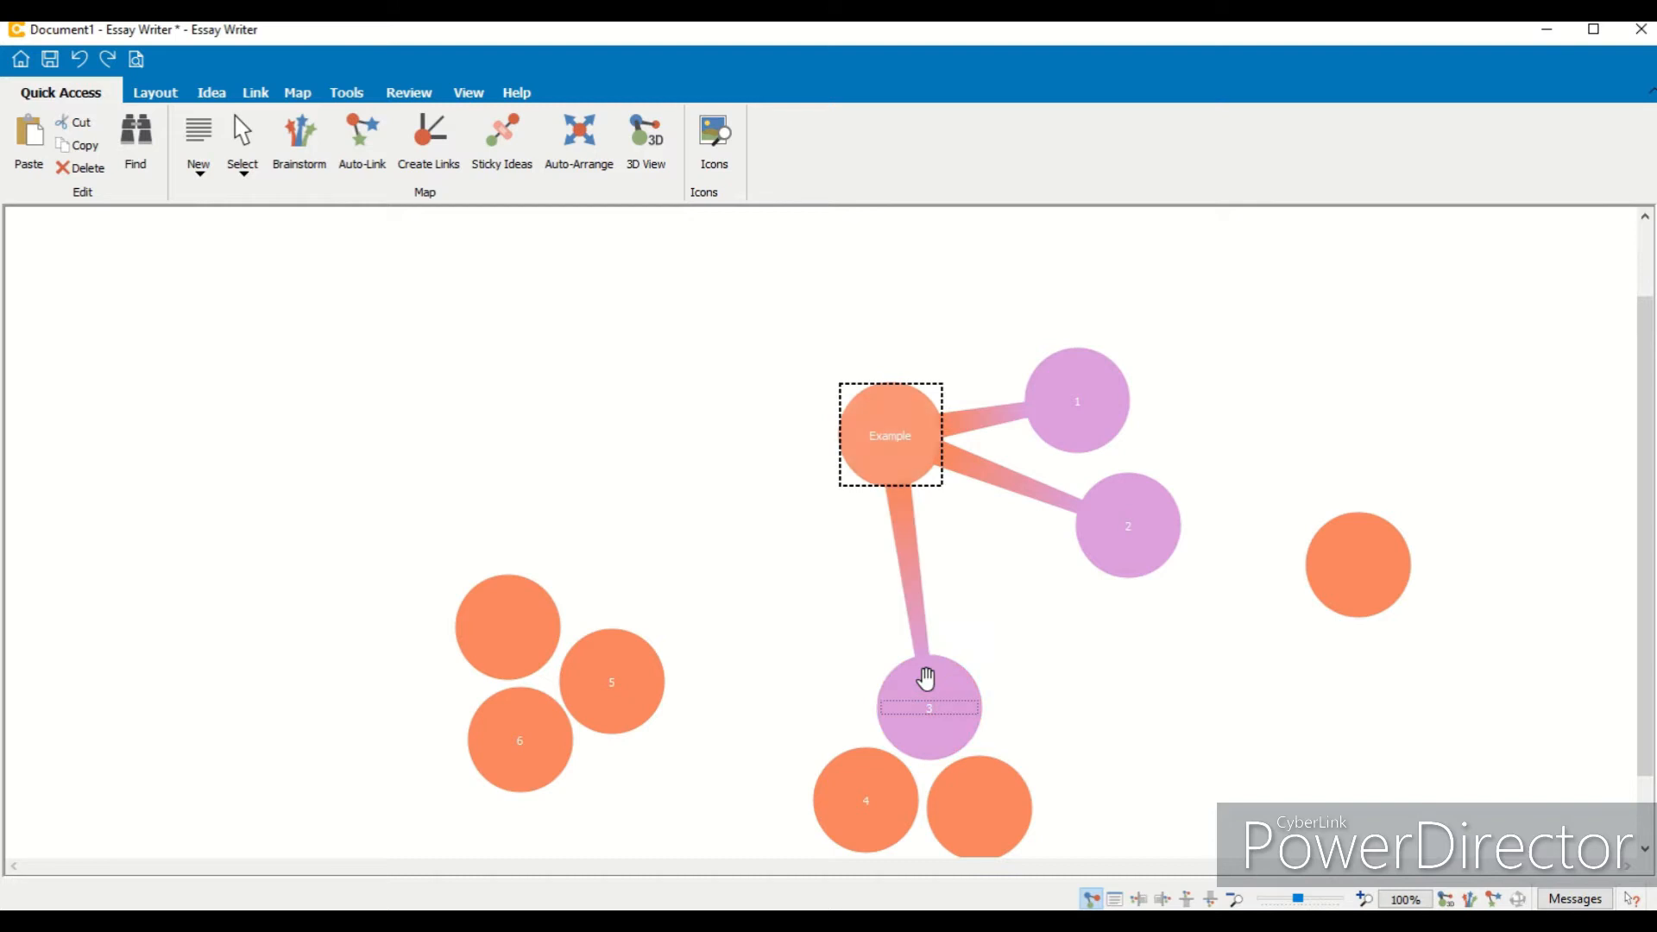
click(859, 757)
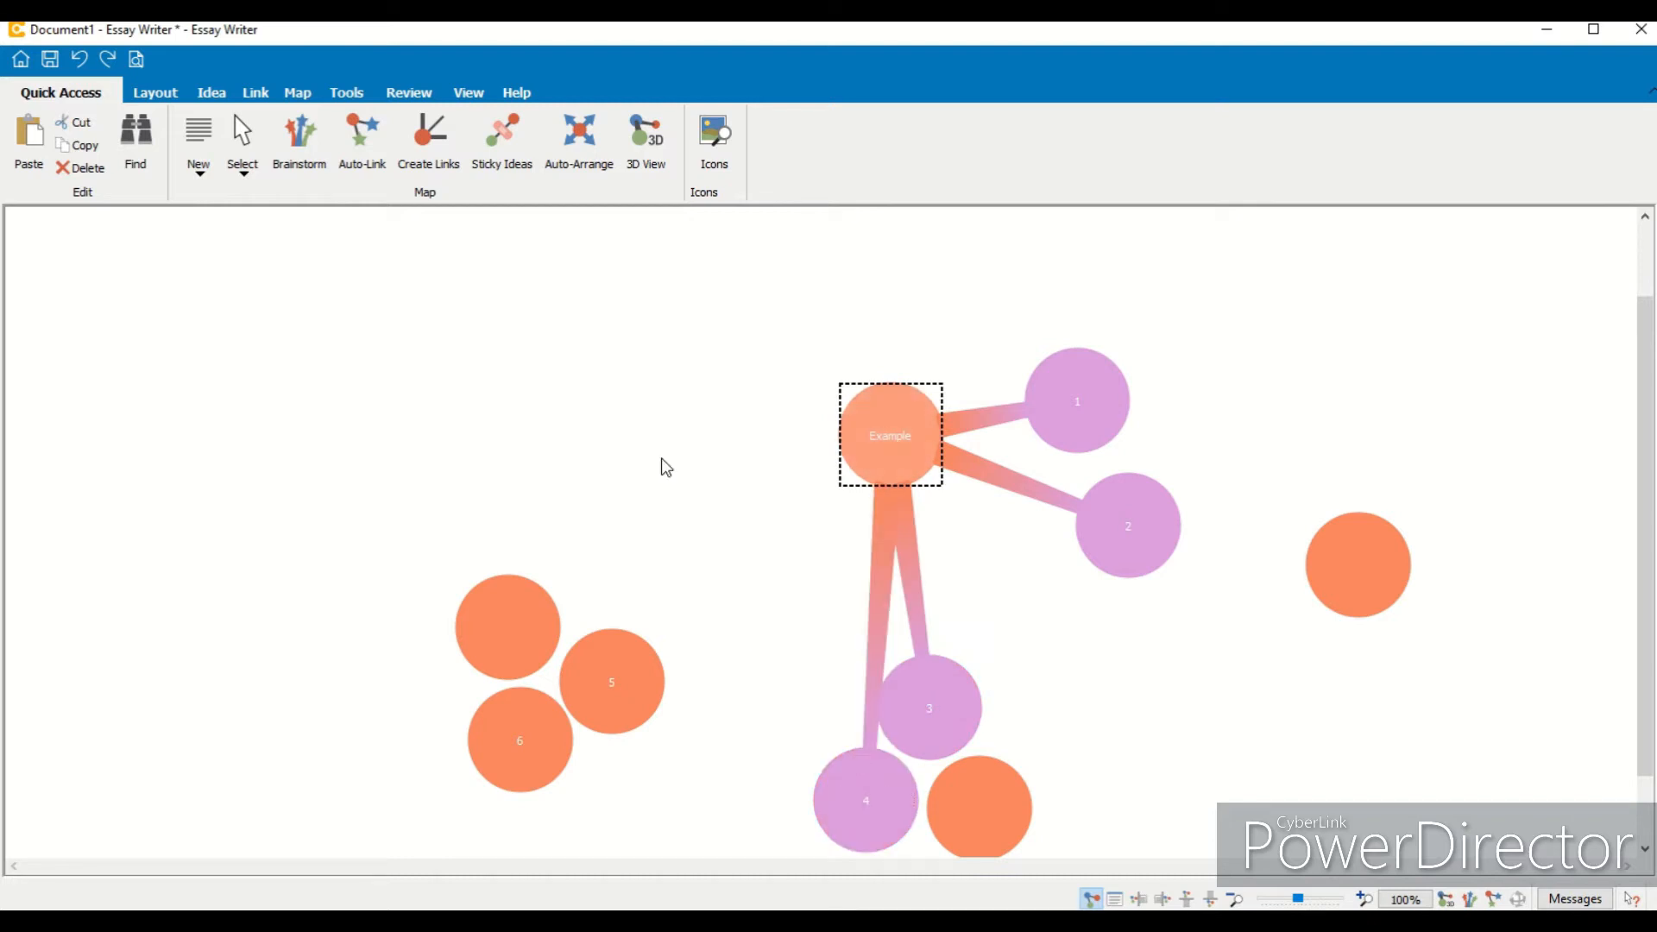
Step: Use Create Links mode to link the Example idea to ideas 5 and 6, and leave the mode
click(430, 145)
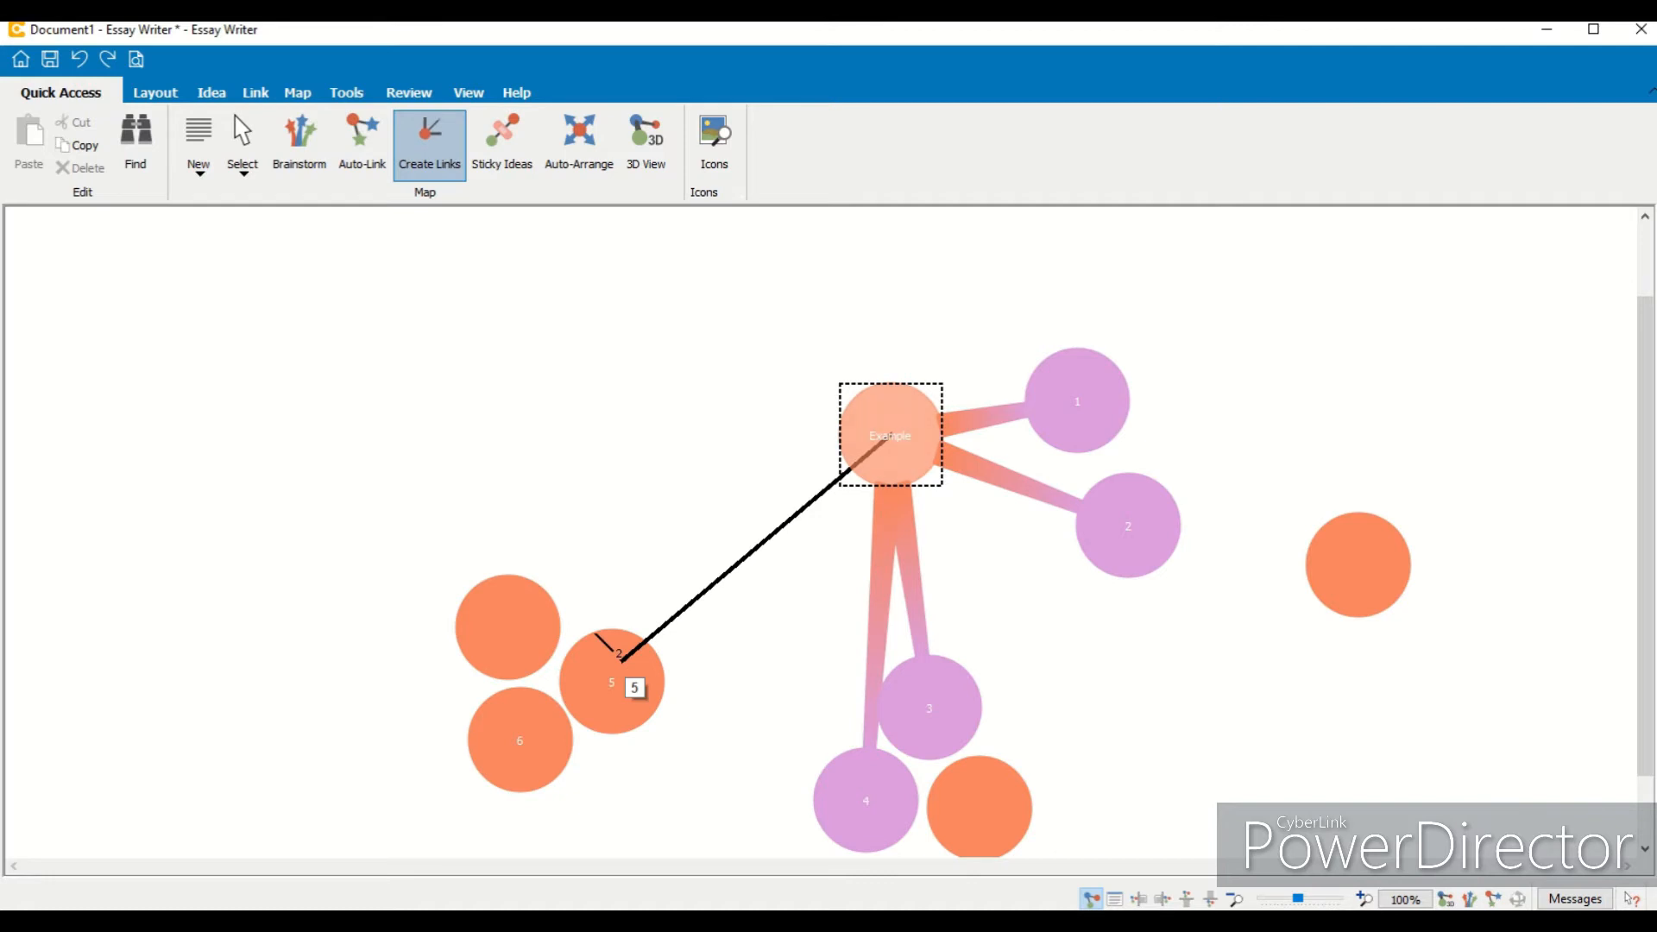
click(615, 654)
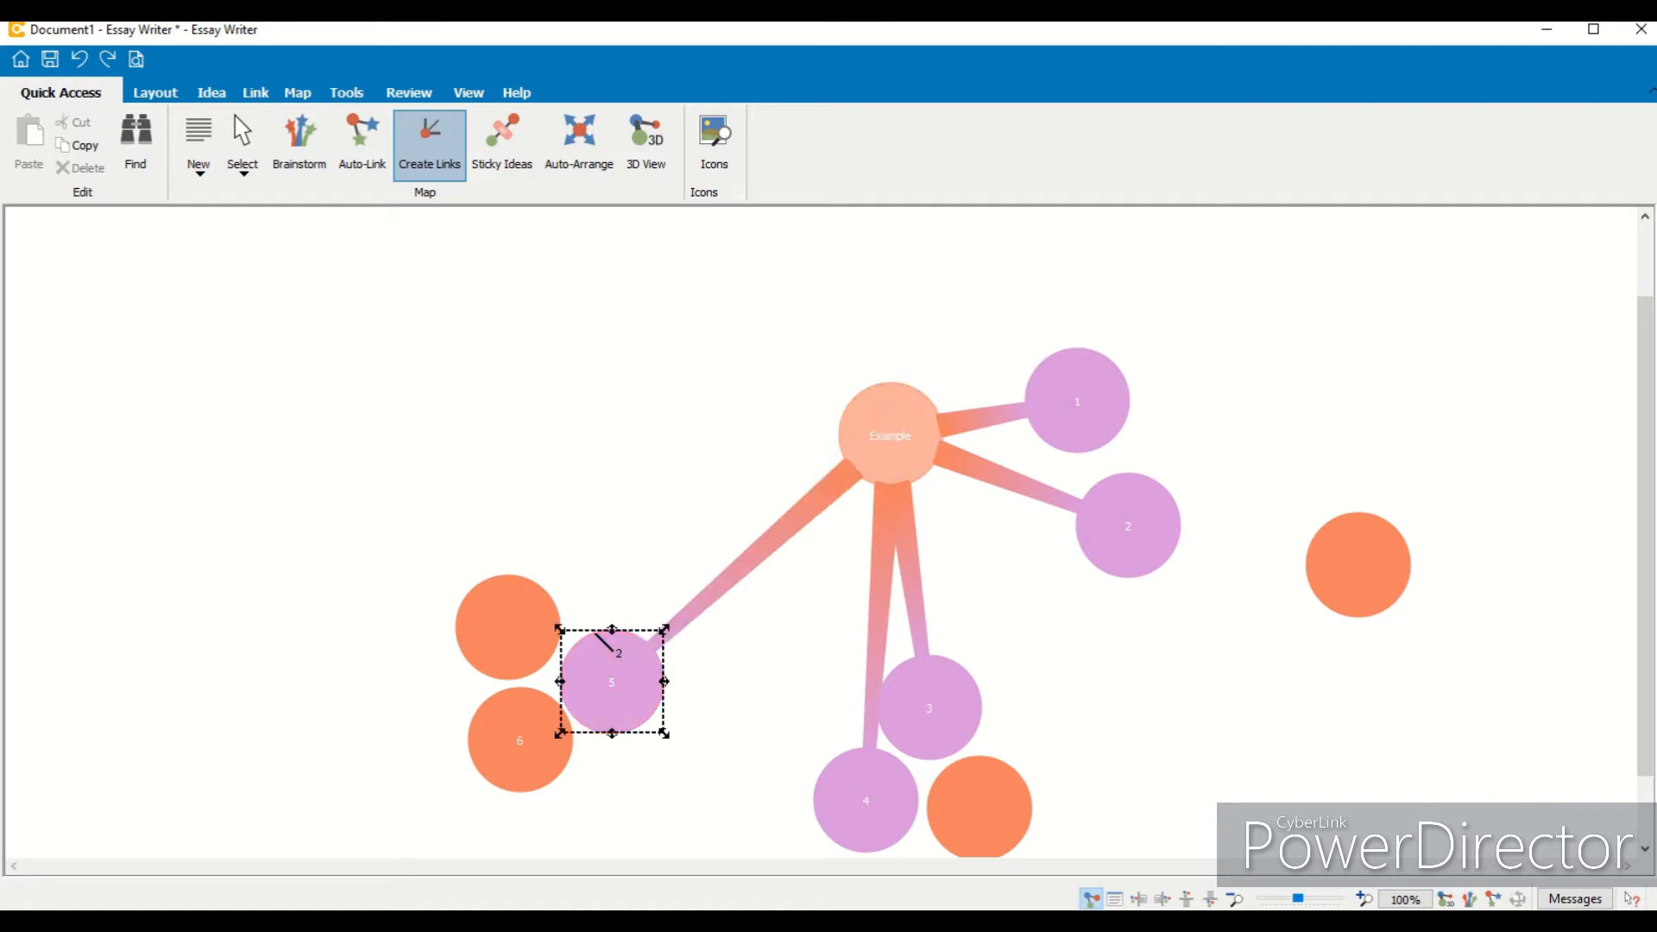
click(482, 693)
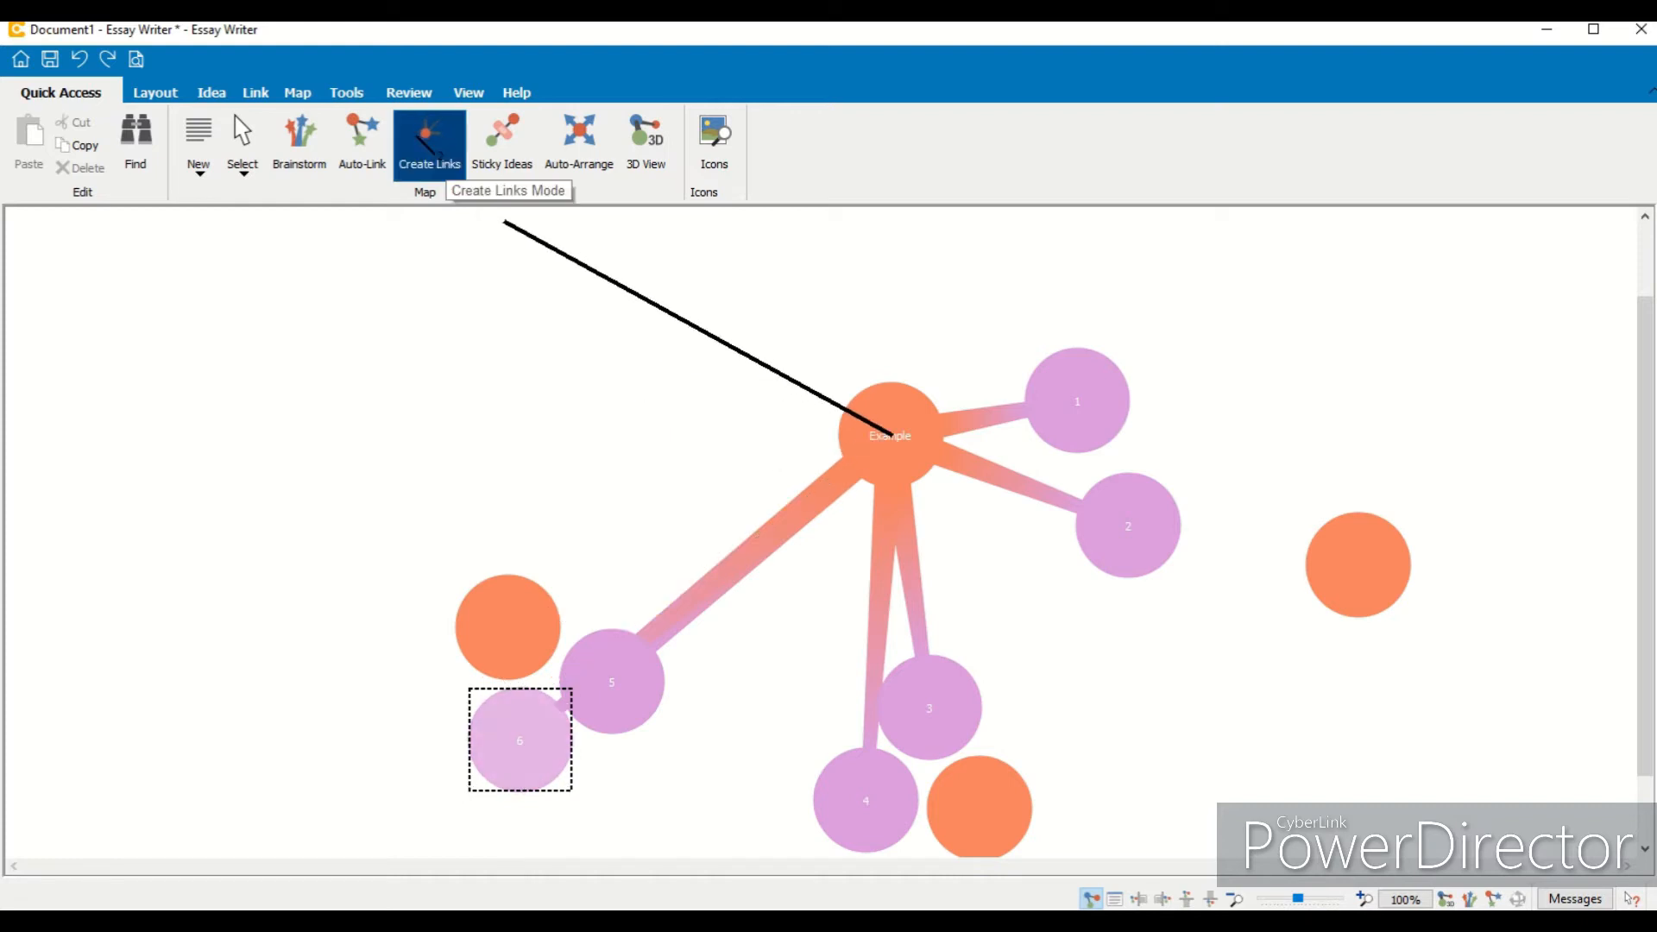
click(429, 145)
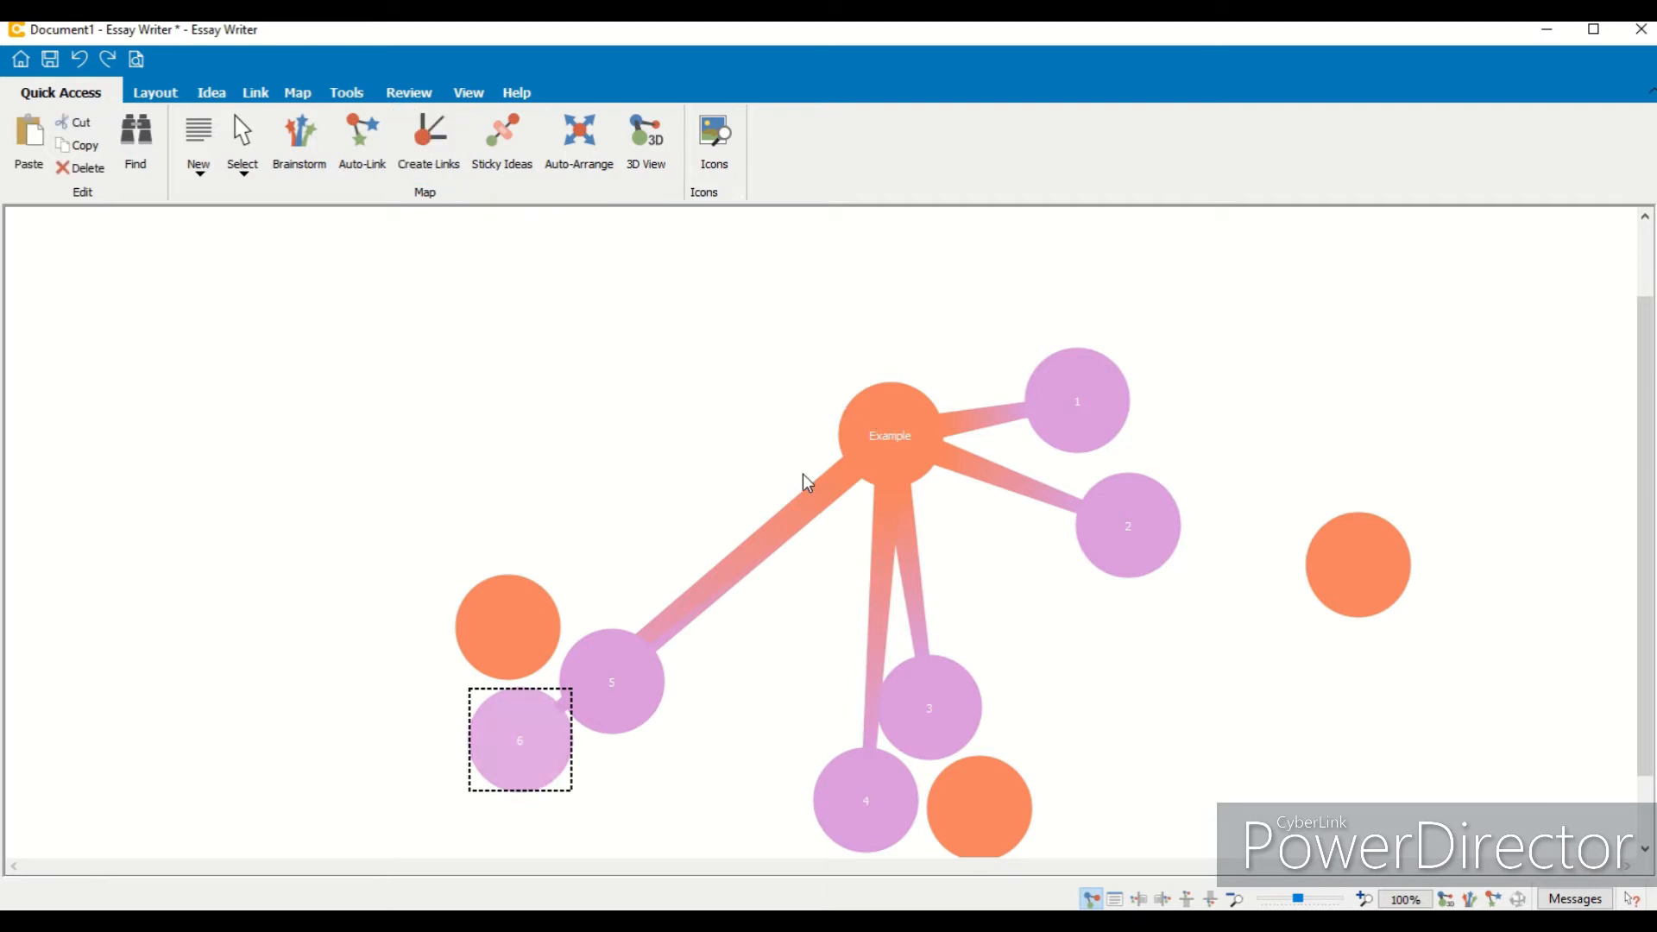
click(456, 143)
Step: Spread ideas 6, 3, 4, 1 and 2 out around the Example idea and move the untitled idea near 6 clear of the links
drag(500, 766, 524, 562)
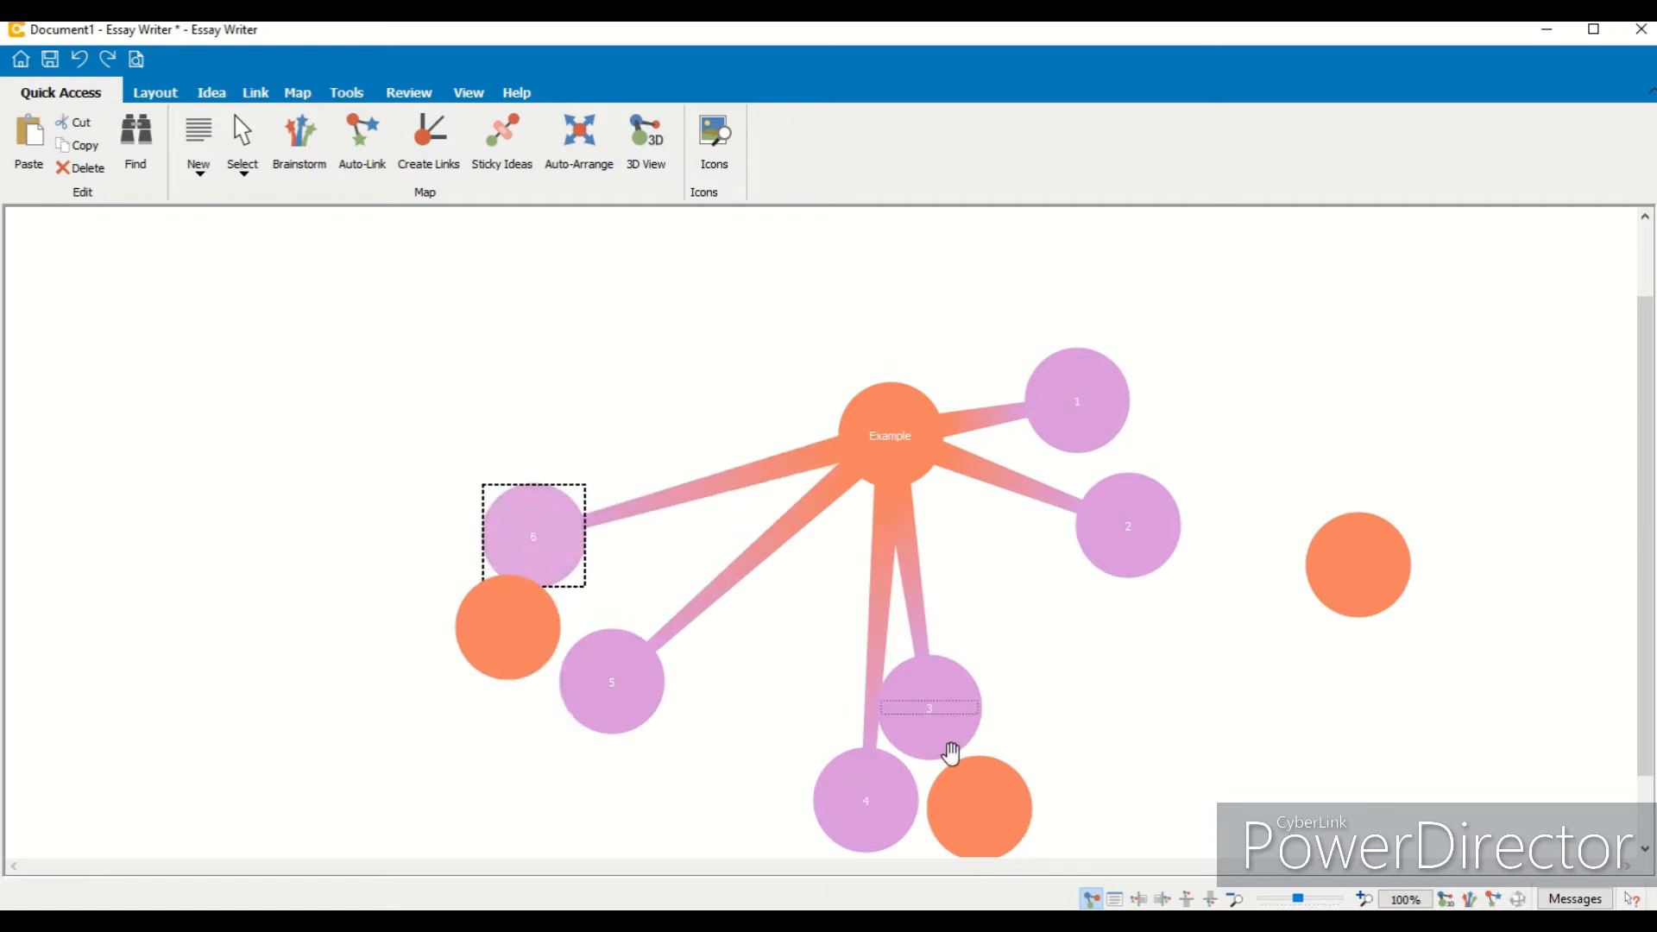
drag(950, 751, 1053, 733)
click(870, 790)
drag(870, 790, 887, 721)
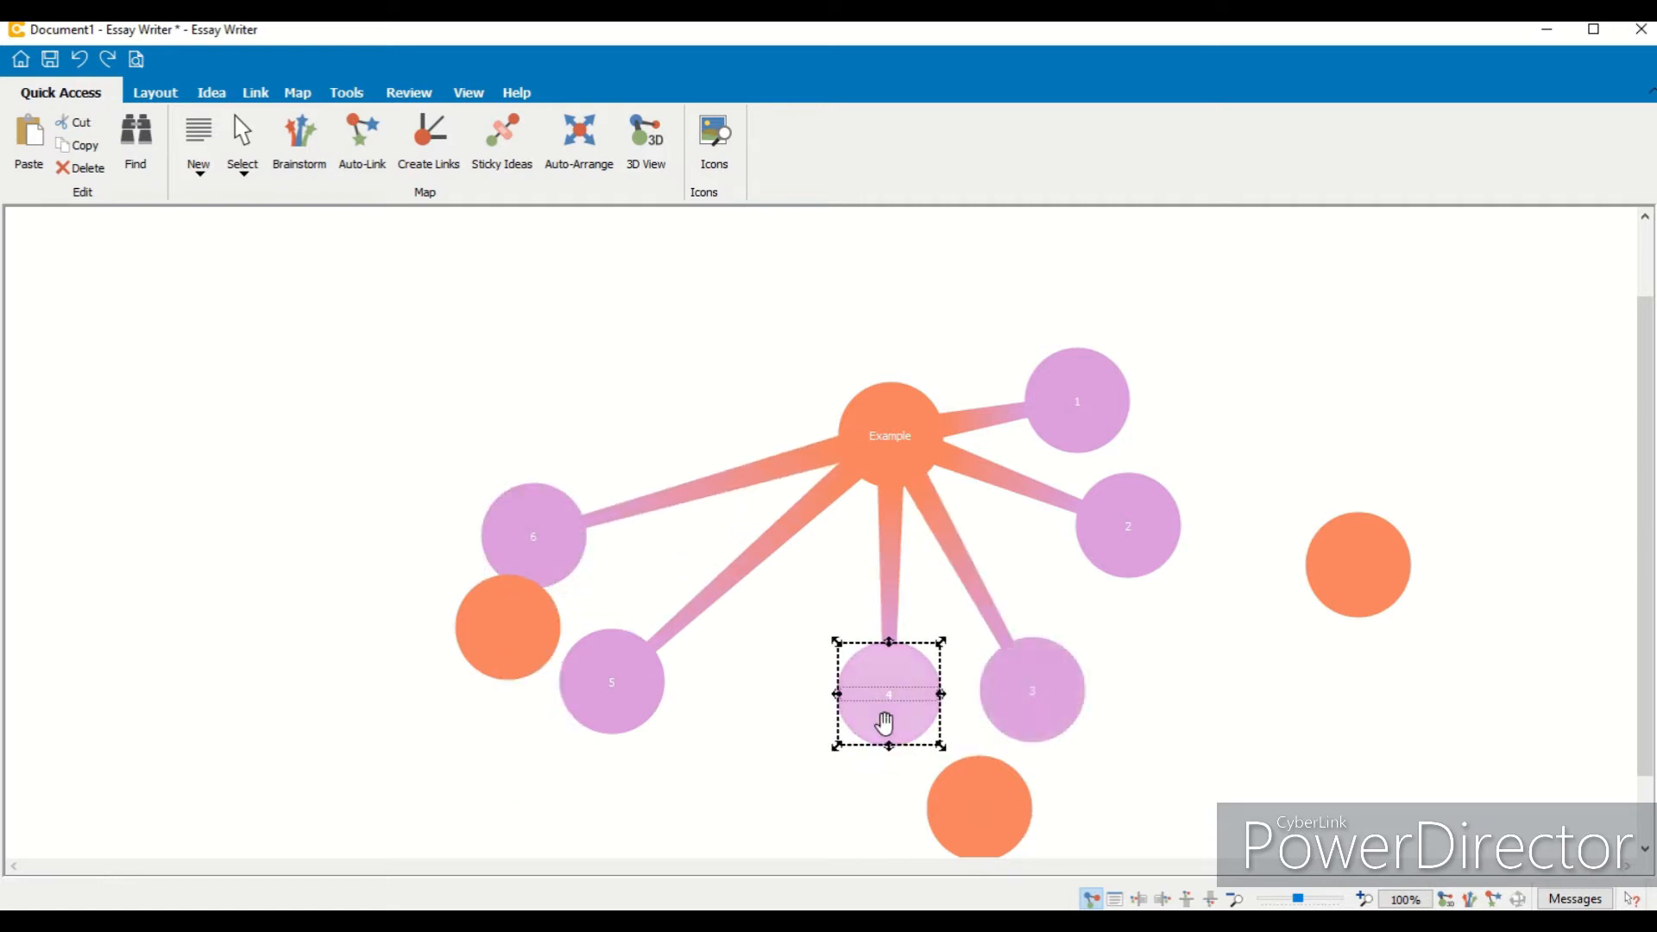
drag(1084, 417, 1094, 341)
drag(1142, 542, 1255, 401)
drag(1076, 325, 1164, 339)
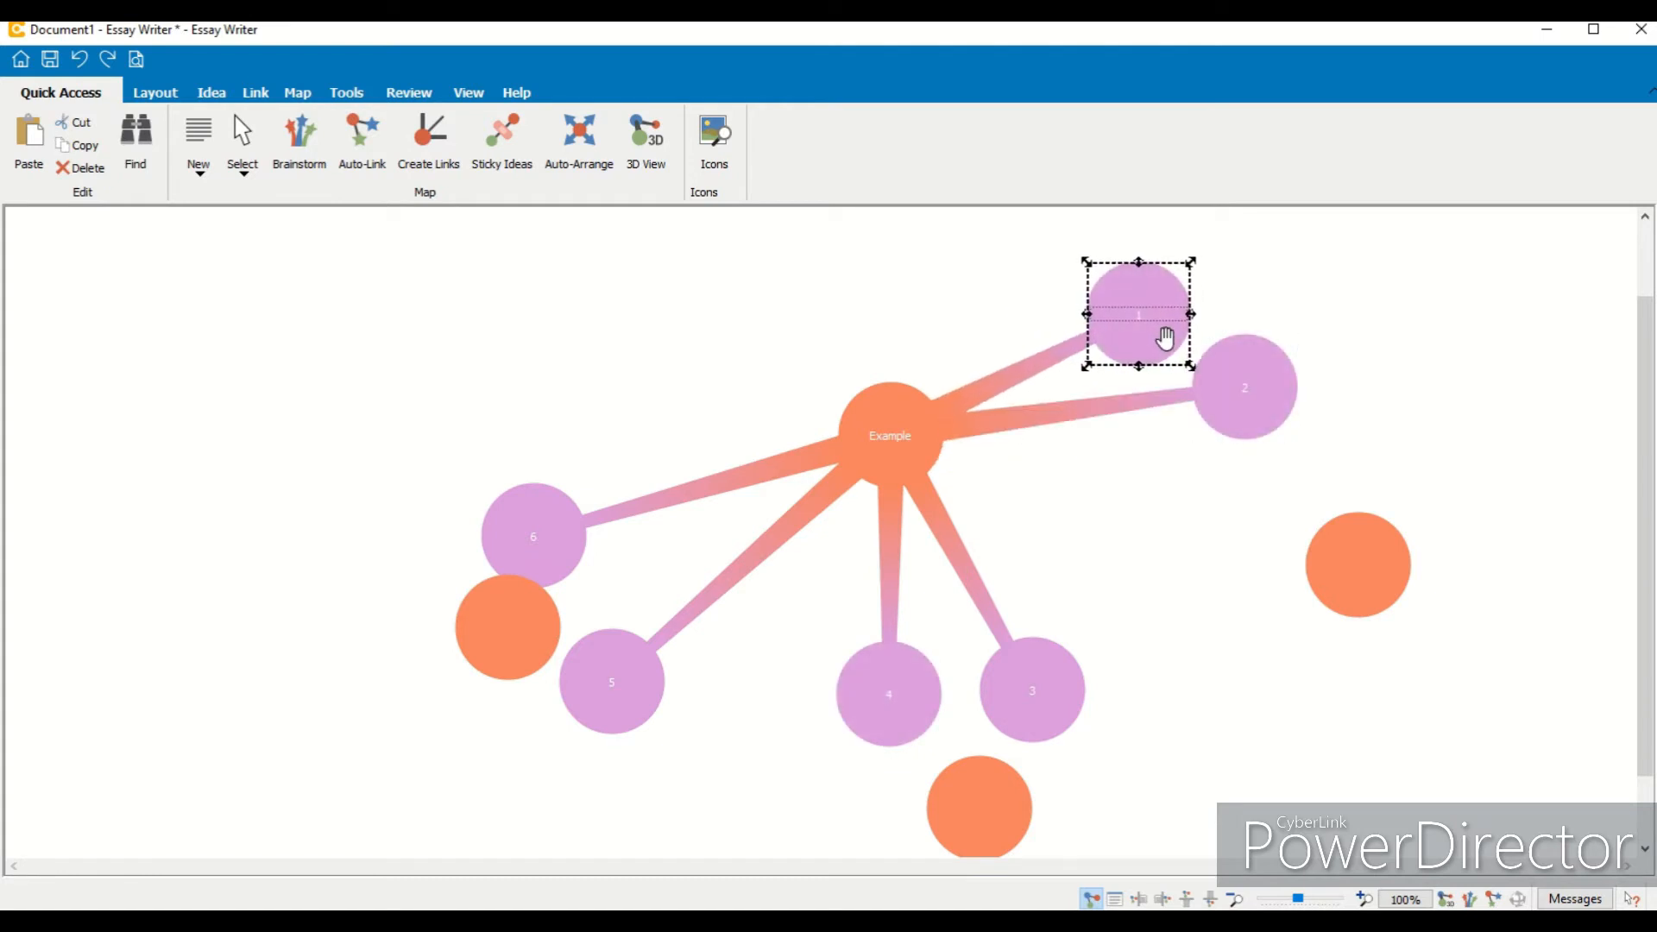
drag(496, 653, 411, 702)
Step: Move the untitled idea near idea 2 closer and link it to idea 2 as a sub-branch
drag(1258, 552, 1279, 444)
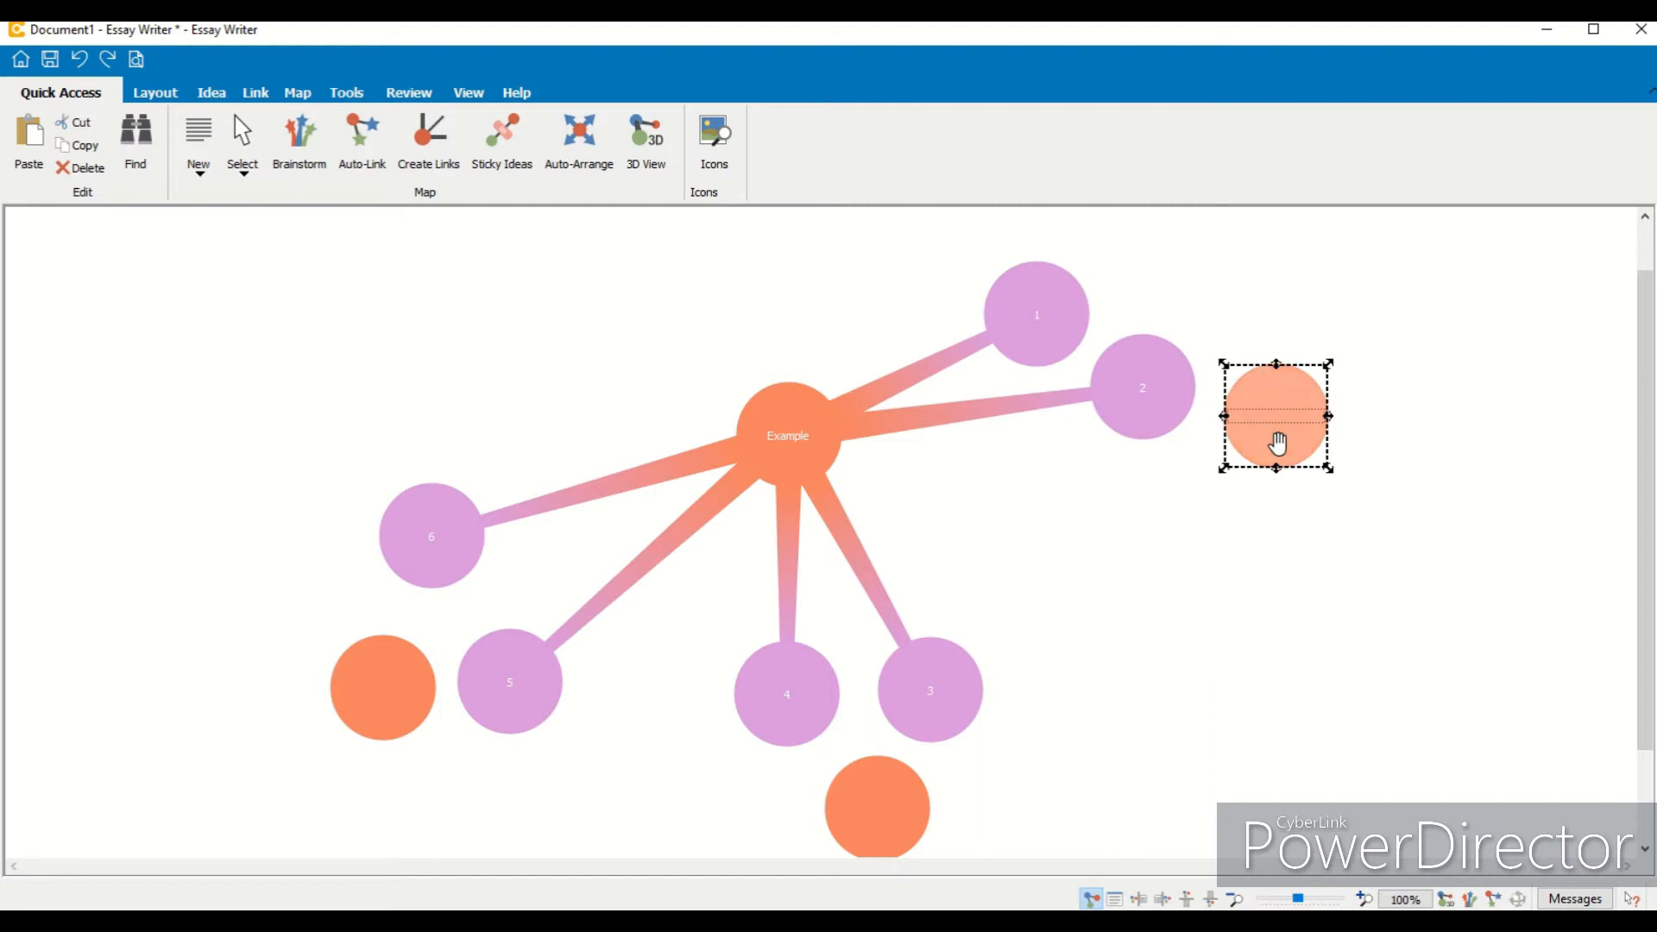
drag(1278, 443, 1155, 399)
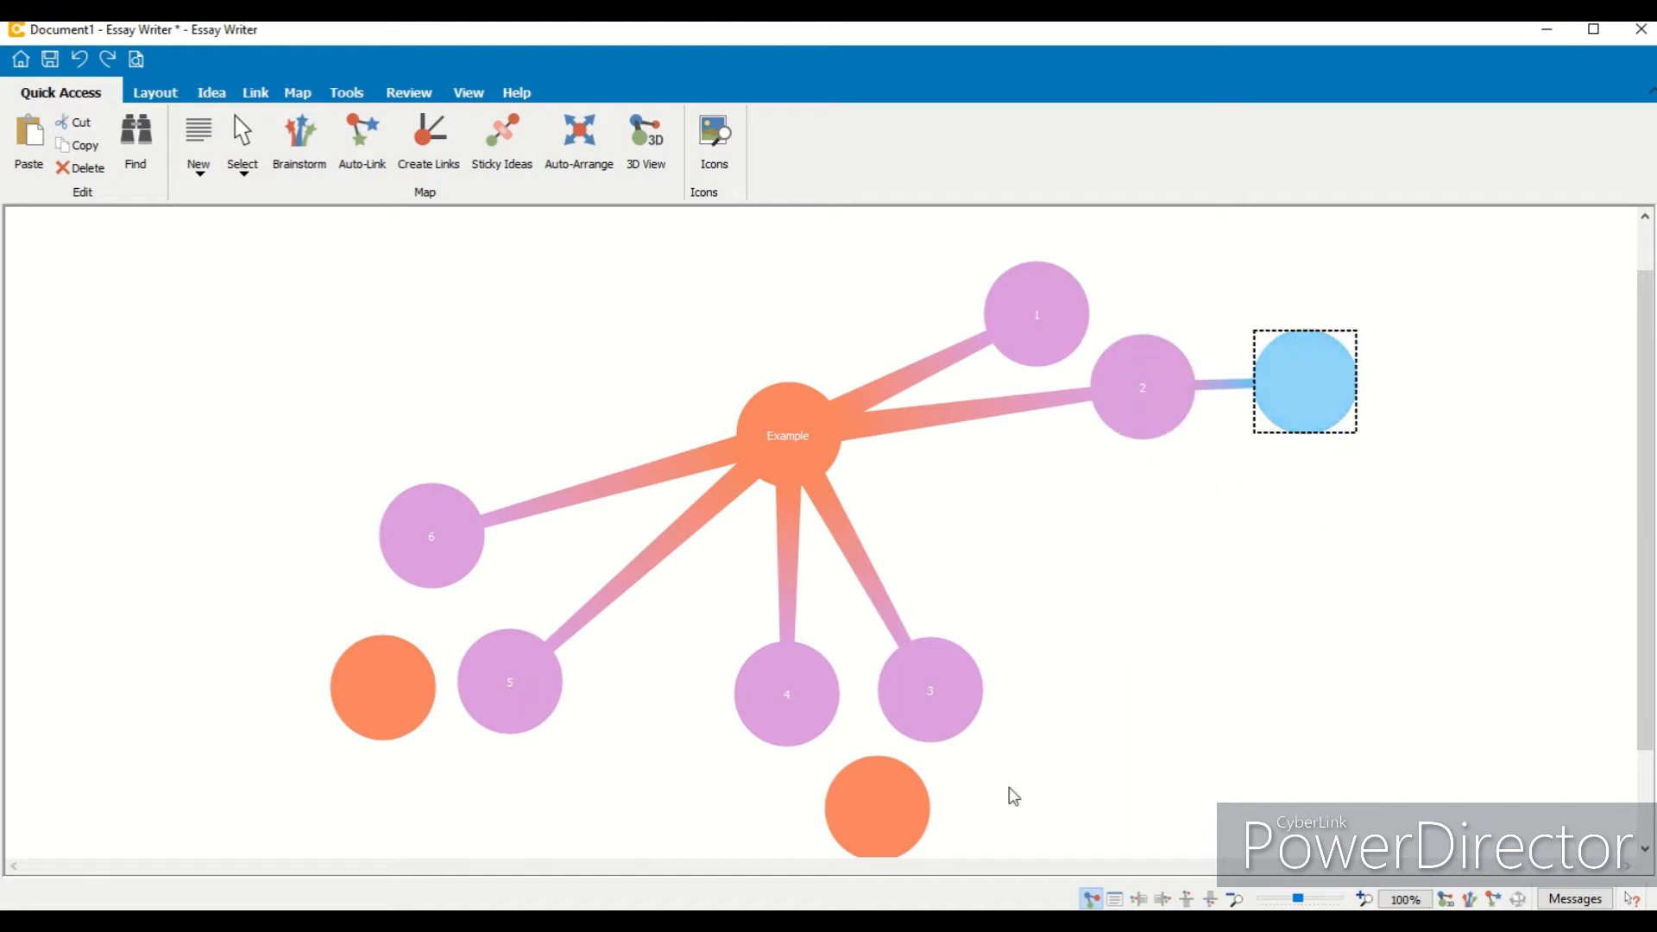
Step: Link the two remaining untitled ideas to ideas 3 and 5 as sub-branches, one each
drag(847, 794, 931, 665)
drag(333, 701, 292, 725)
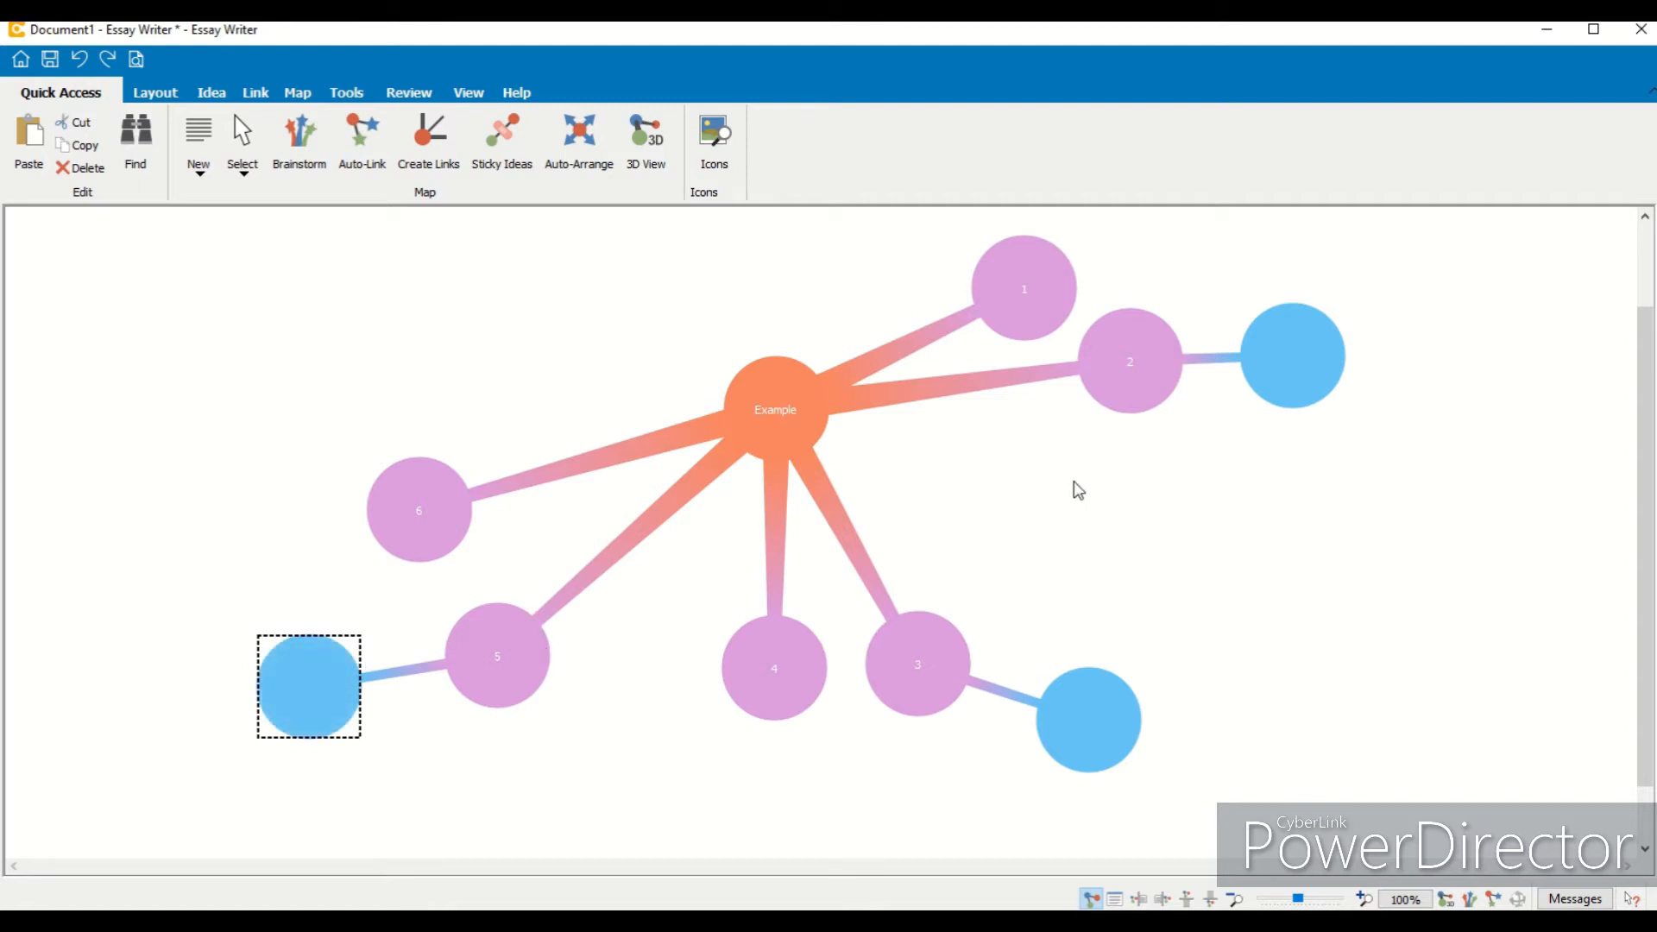
Step: Auto-arrange the mind map evenly around the central Example idea, viewing it at 92% zoom
click(756, 371)
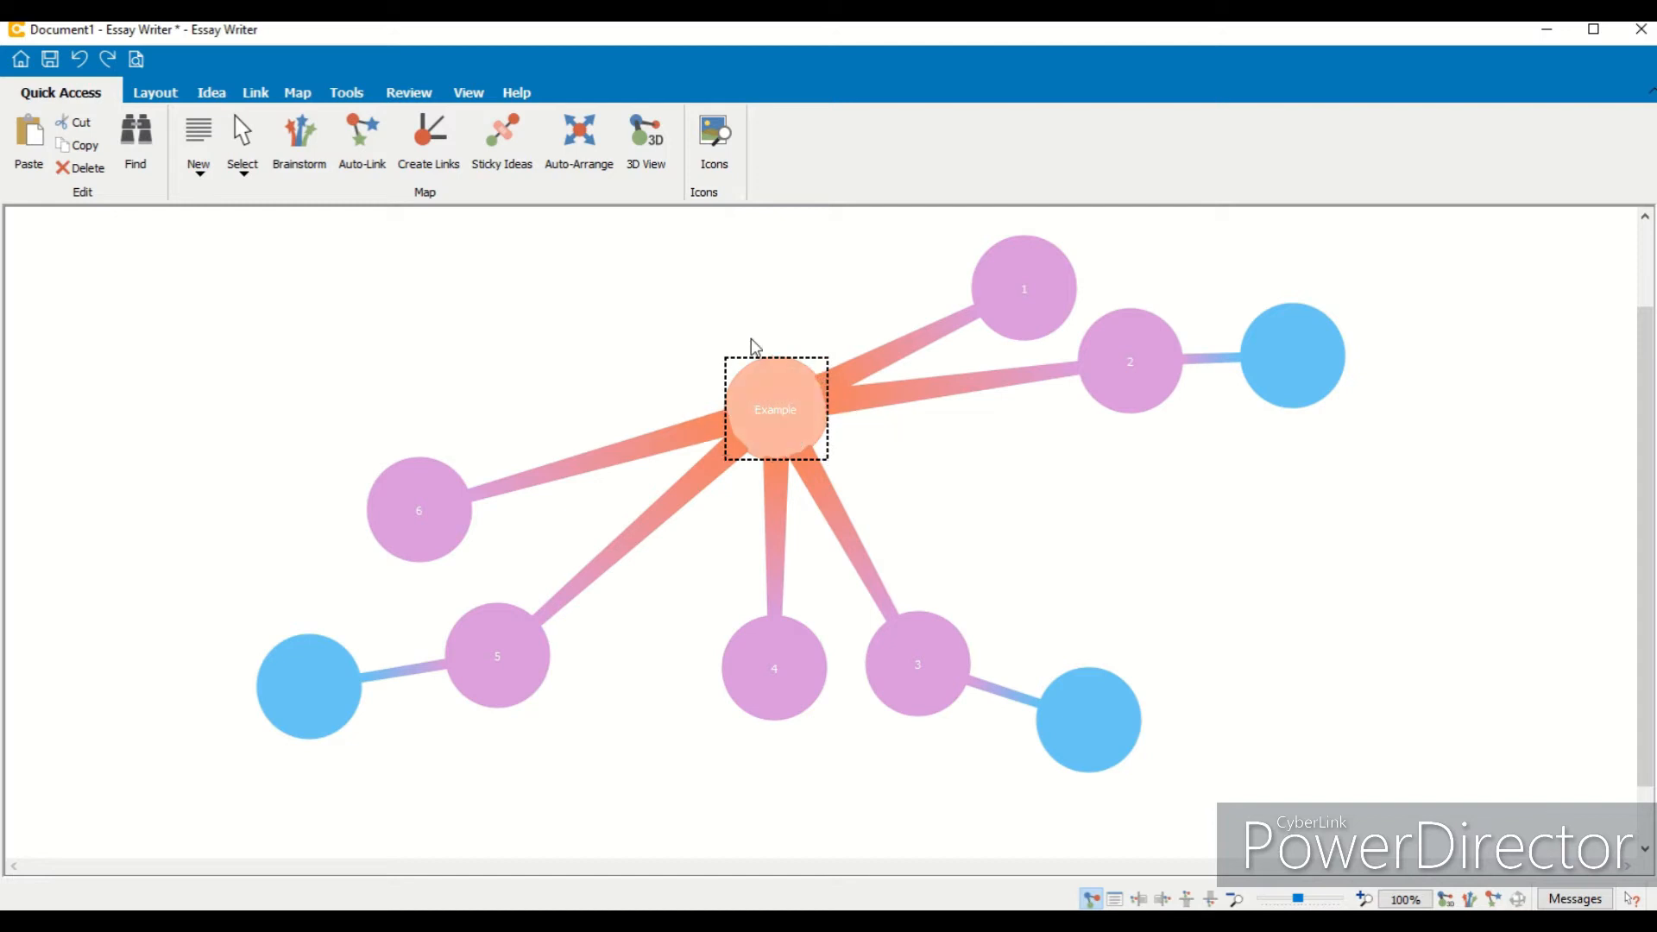
click(576, 156)
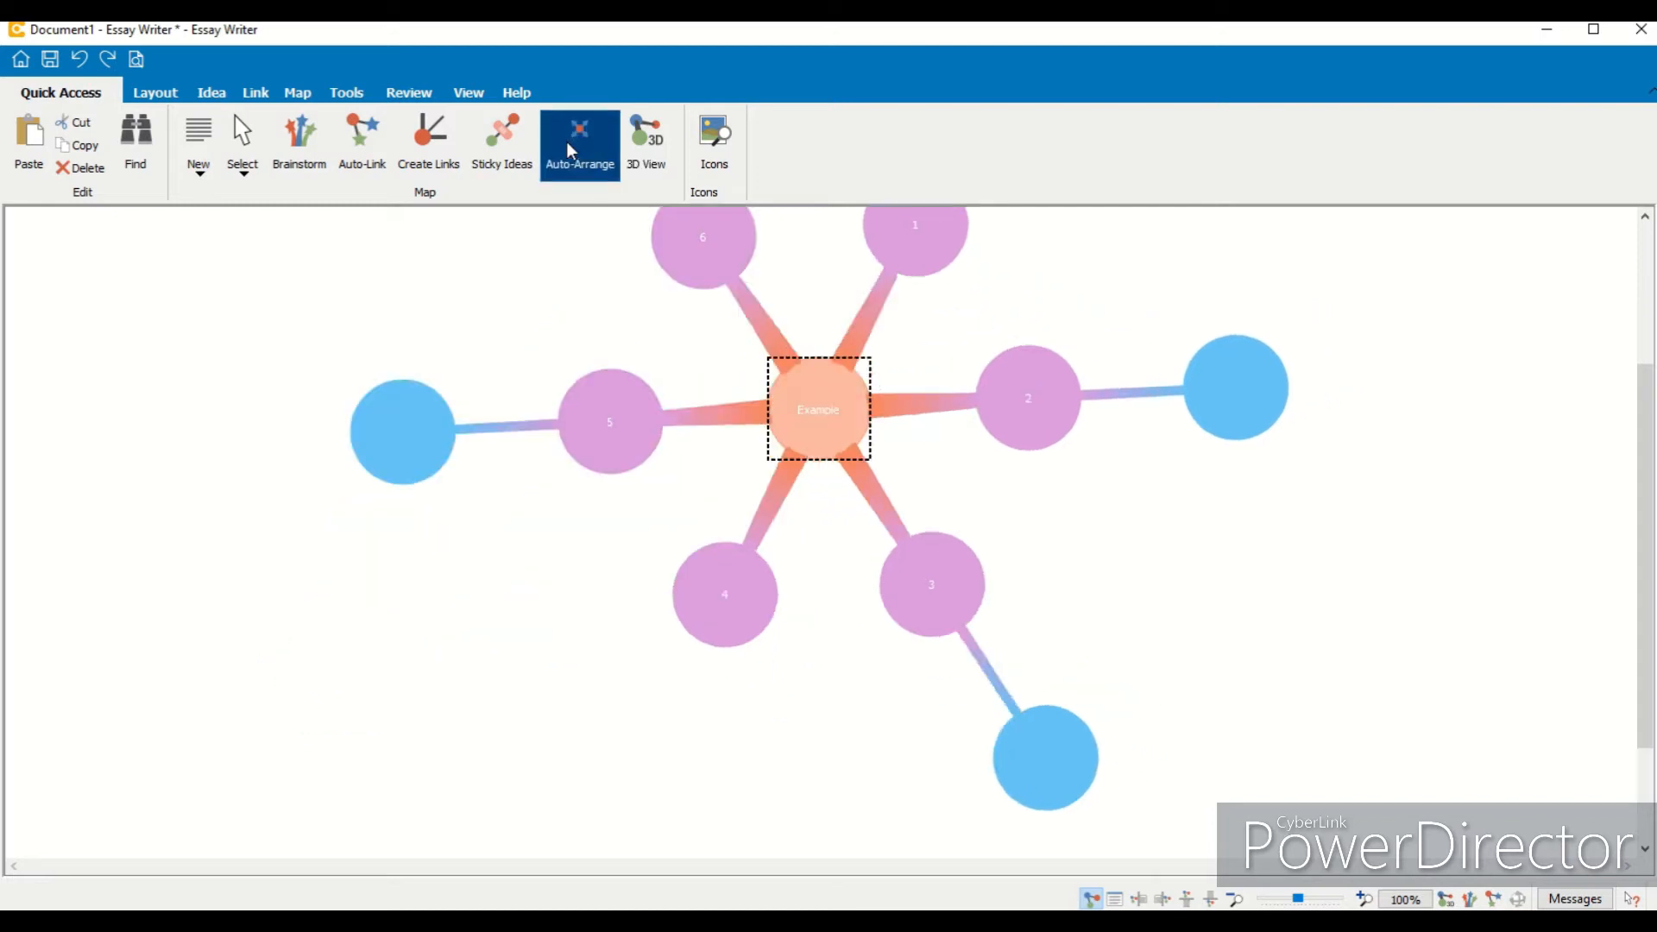
drag(1647, 625, 1650, 579)
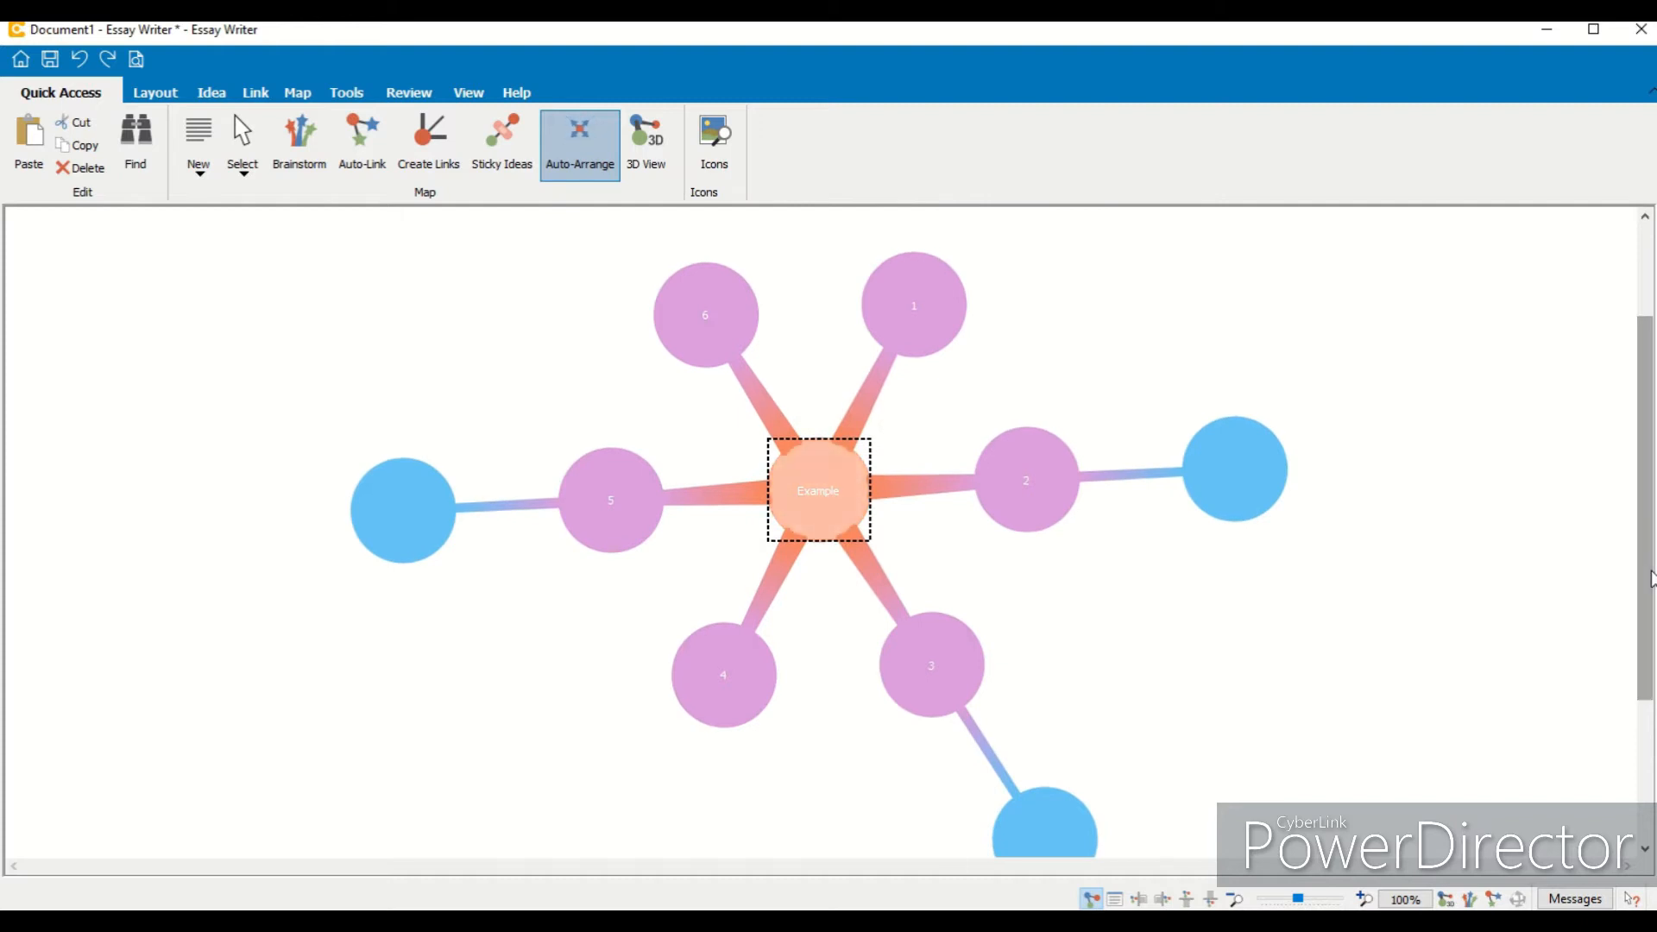
click(1235, 899)
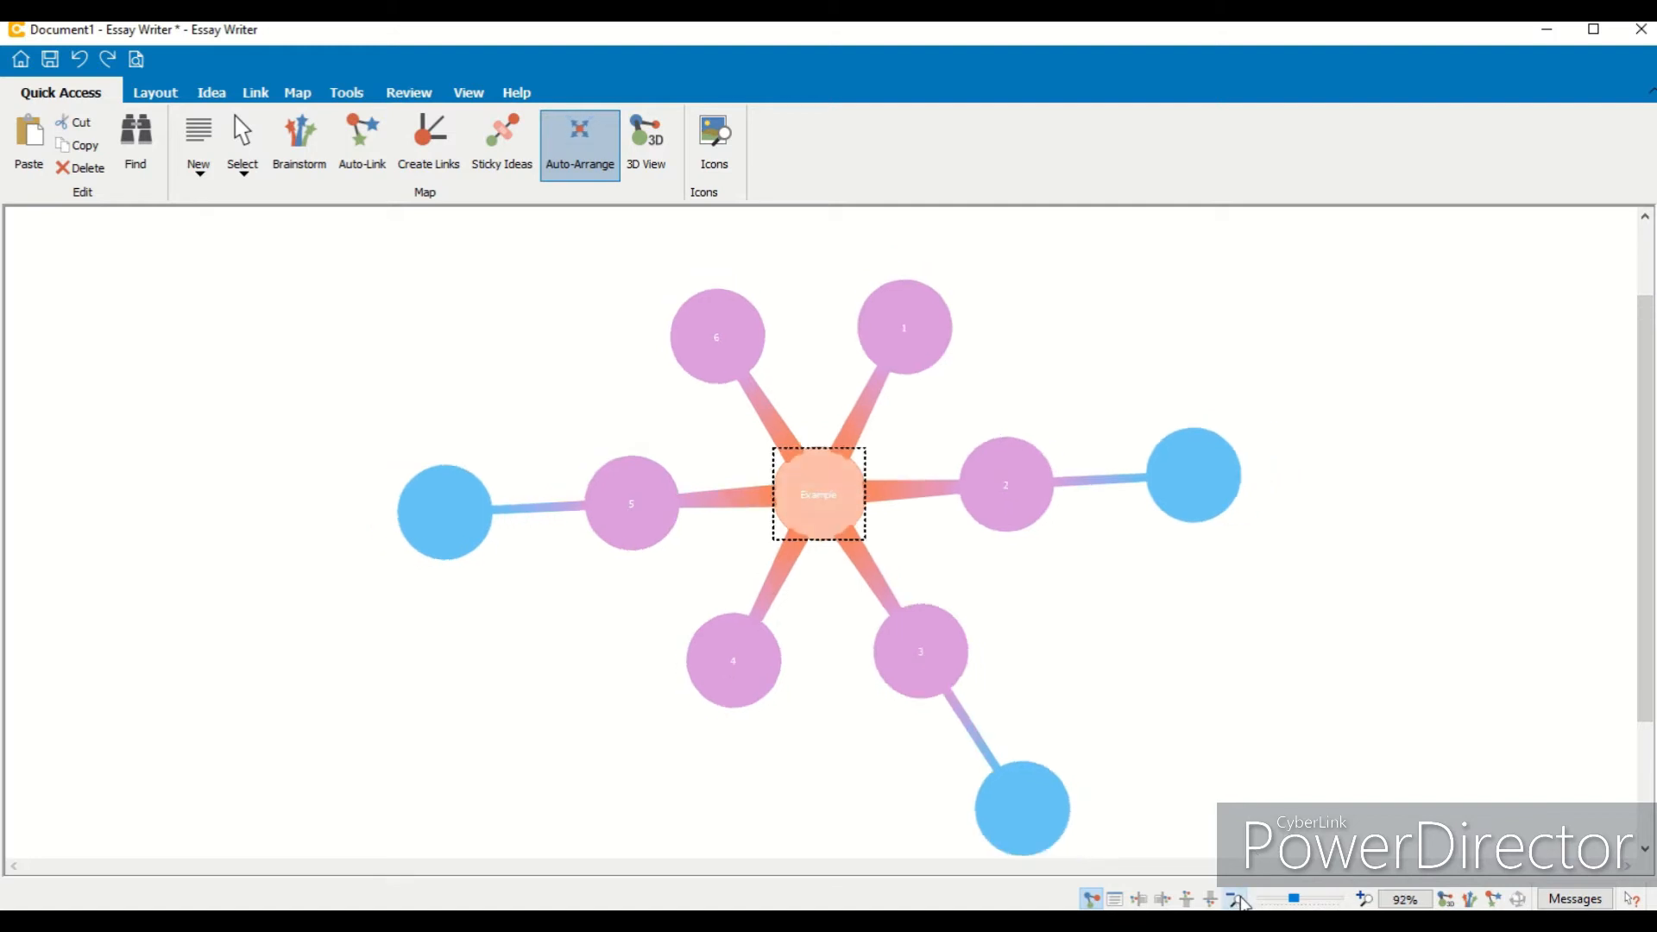
scroll(1645, 649, down, 1)
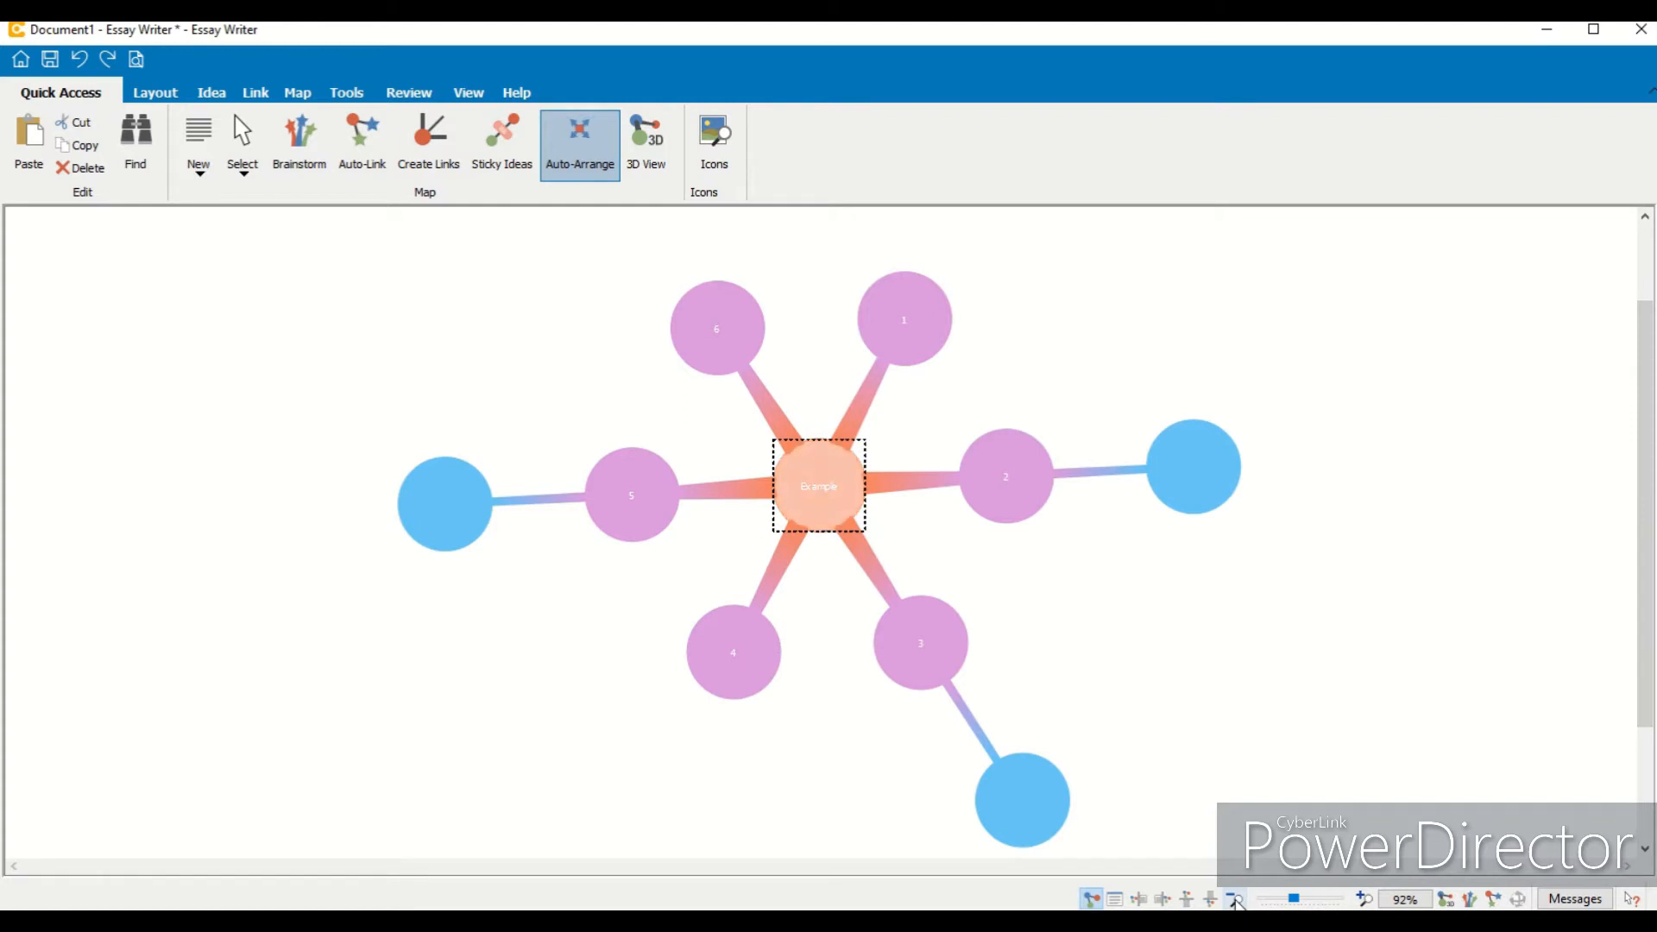
scroll(1640, 553, down, 1)
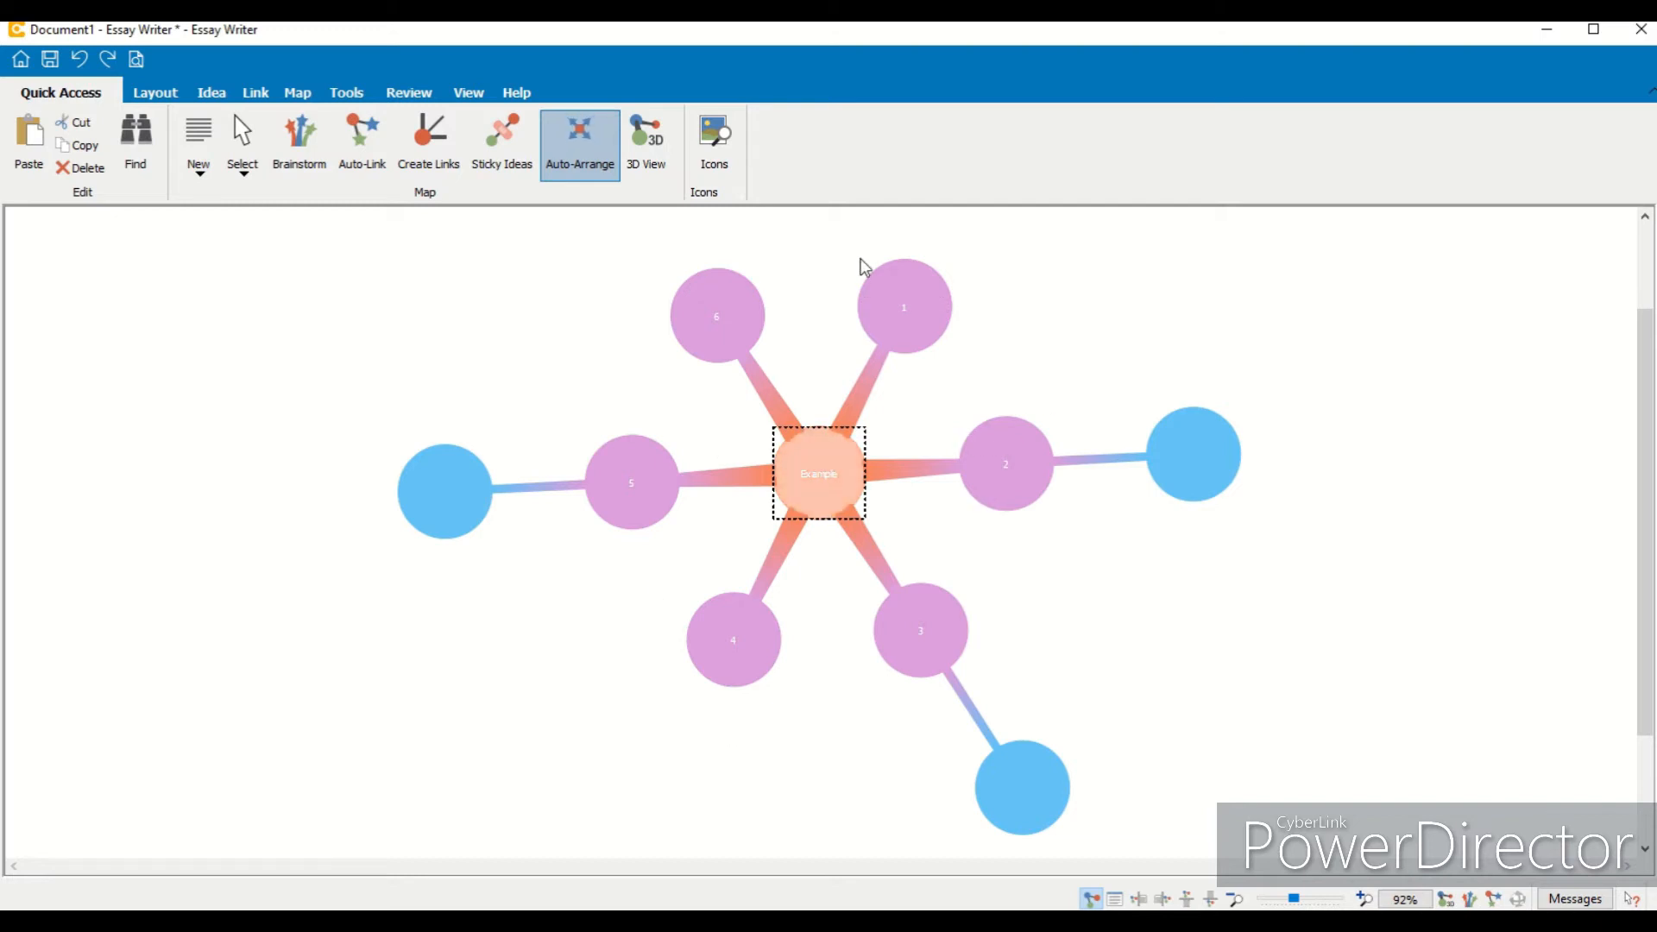
Step: Show the mind map and its text outline side by side in the Map|Text split view
click(470, 95)
click(499, 151)
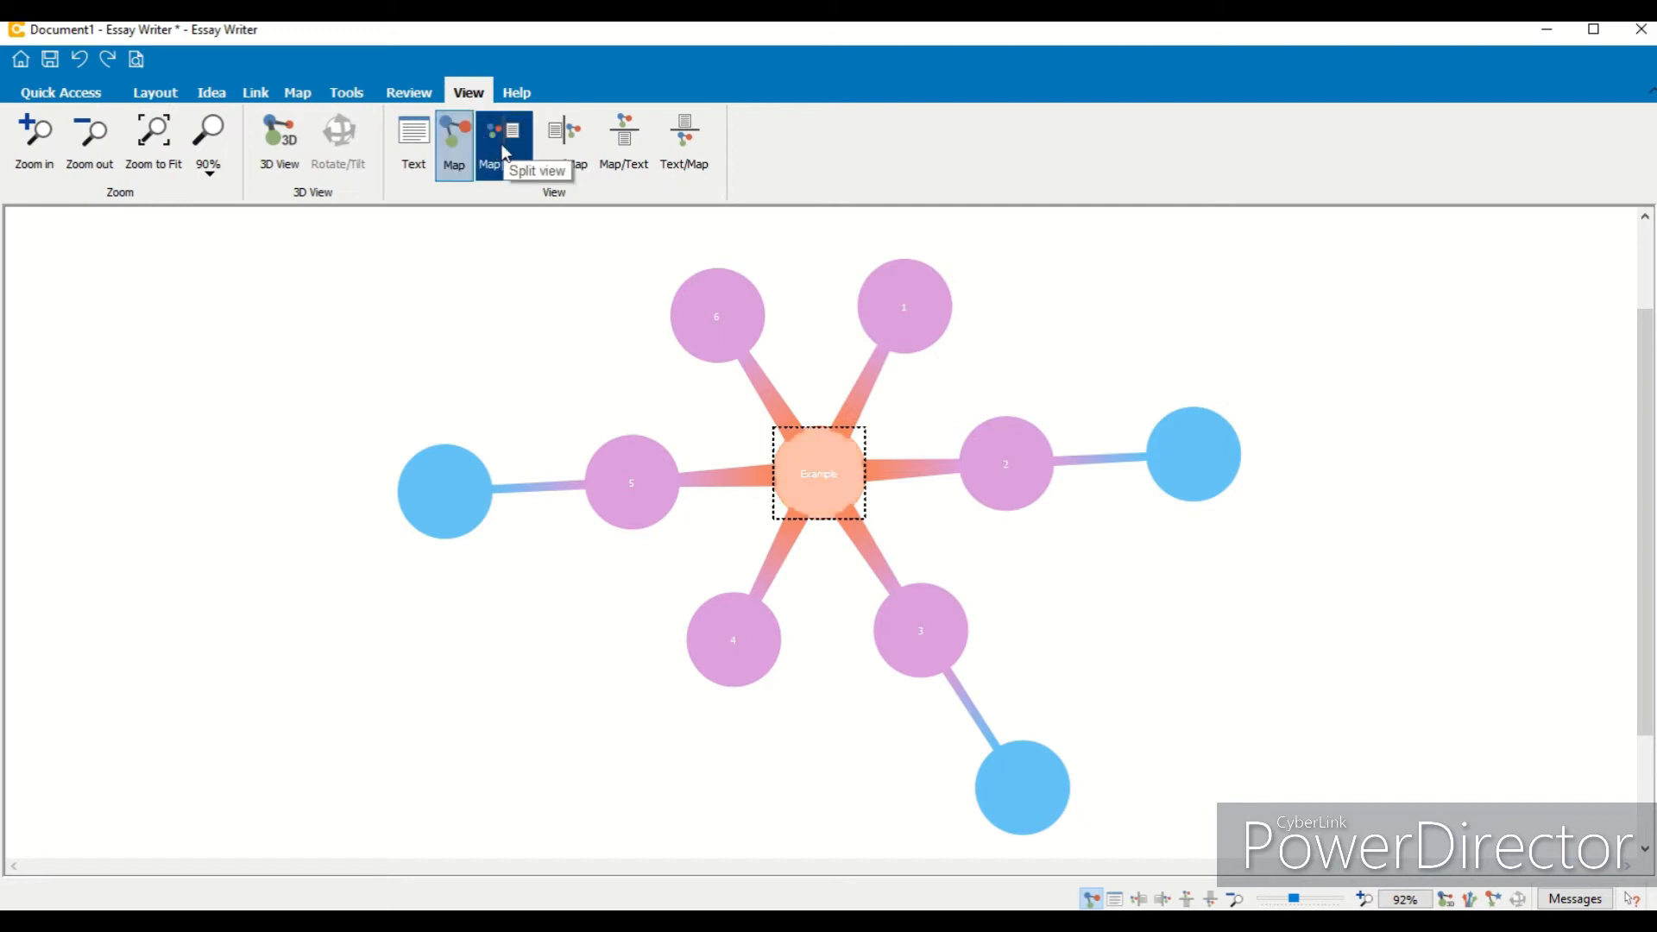
click(505, 151)
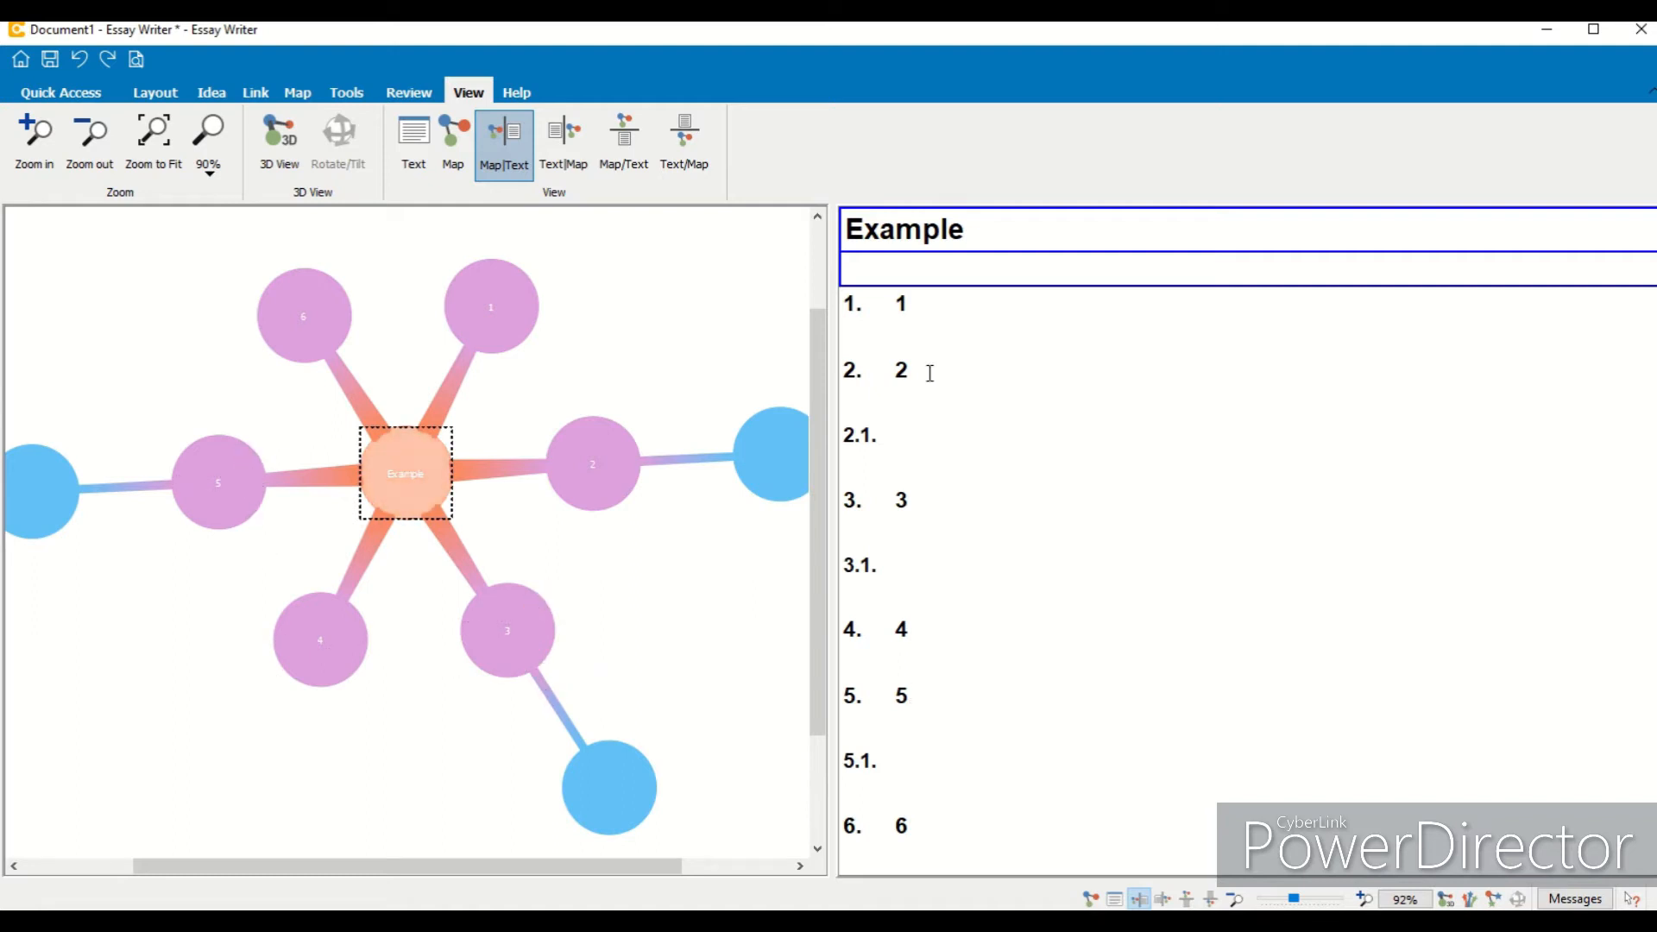
Step: Try moving ideas 3 and 5 into second place around the Example idea, and restore the original order of 1 to 6
drag(484, 650, 602, 369)
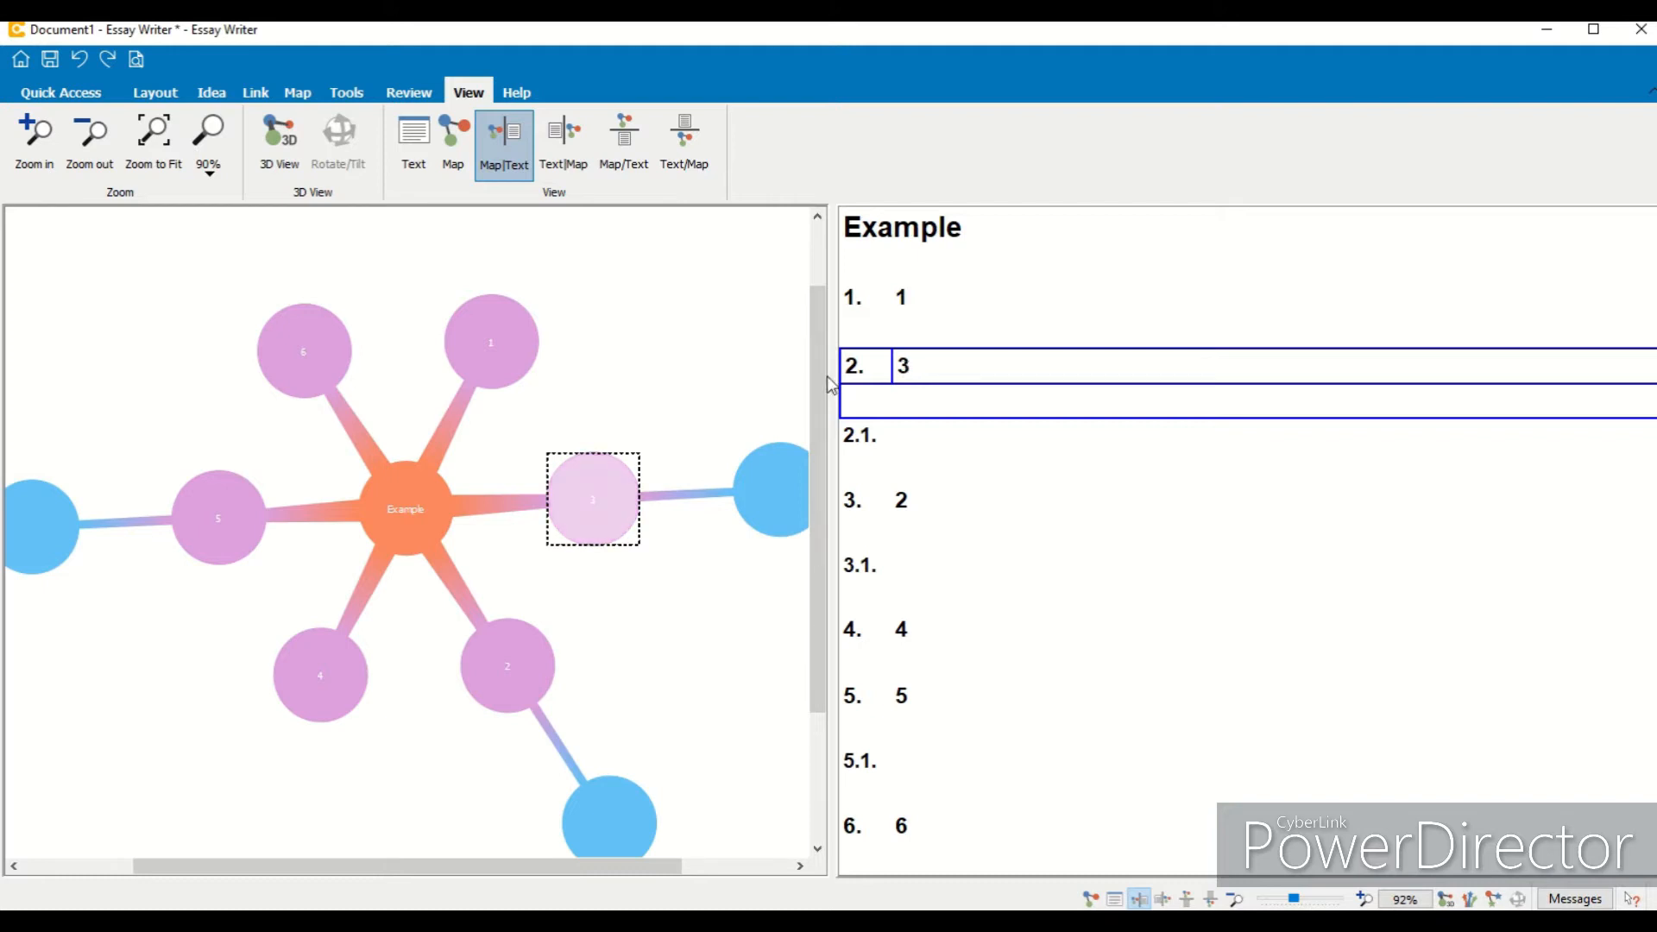
drag(207, 485, 624, 363)
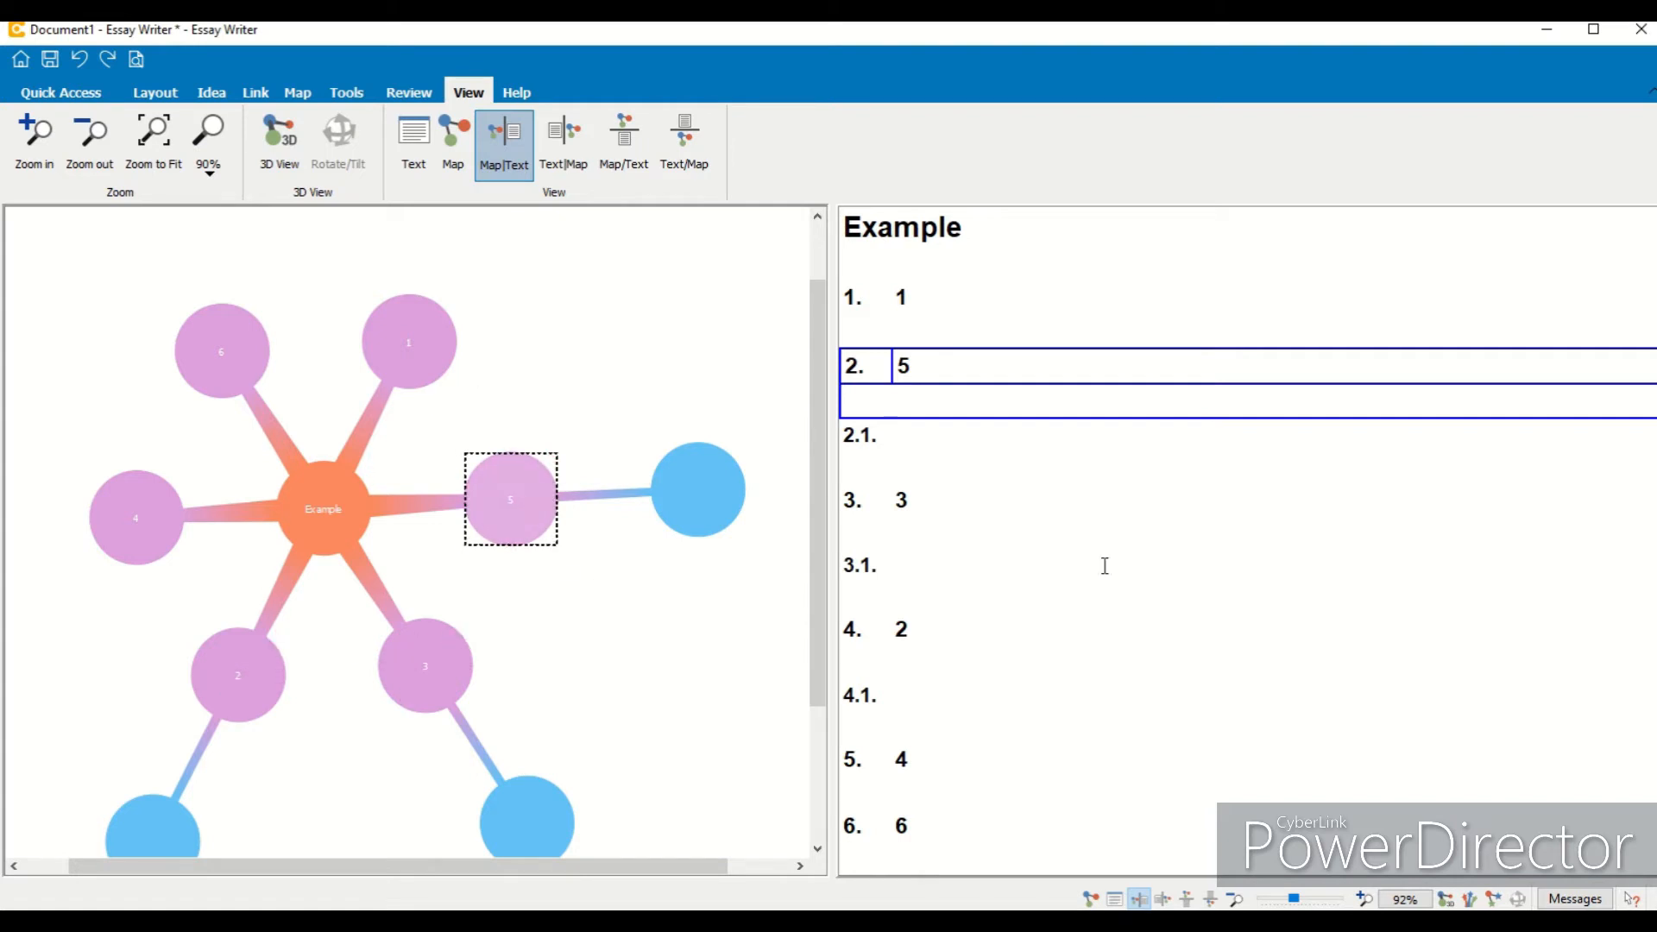
drag(510, 516, 66, 470)
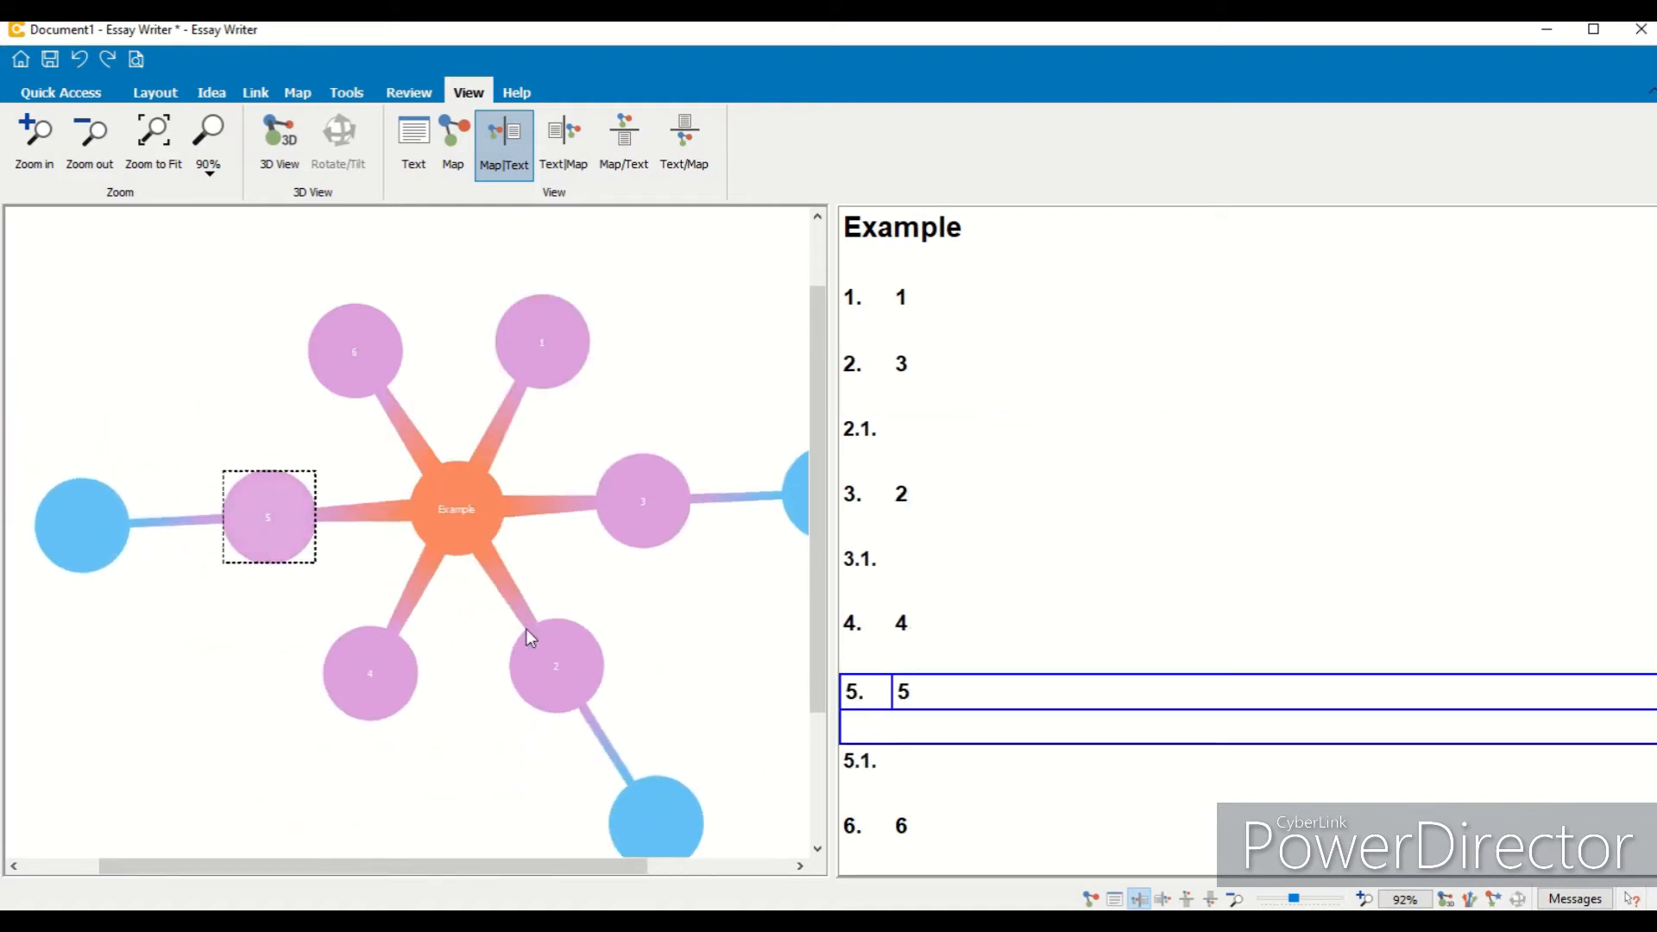
drag(555, 691, 661, 433)
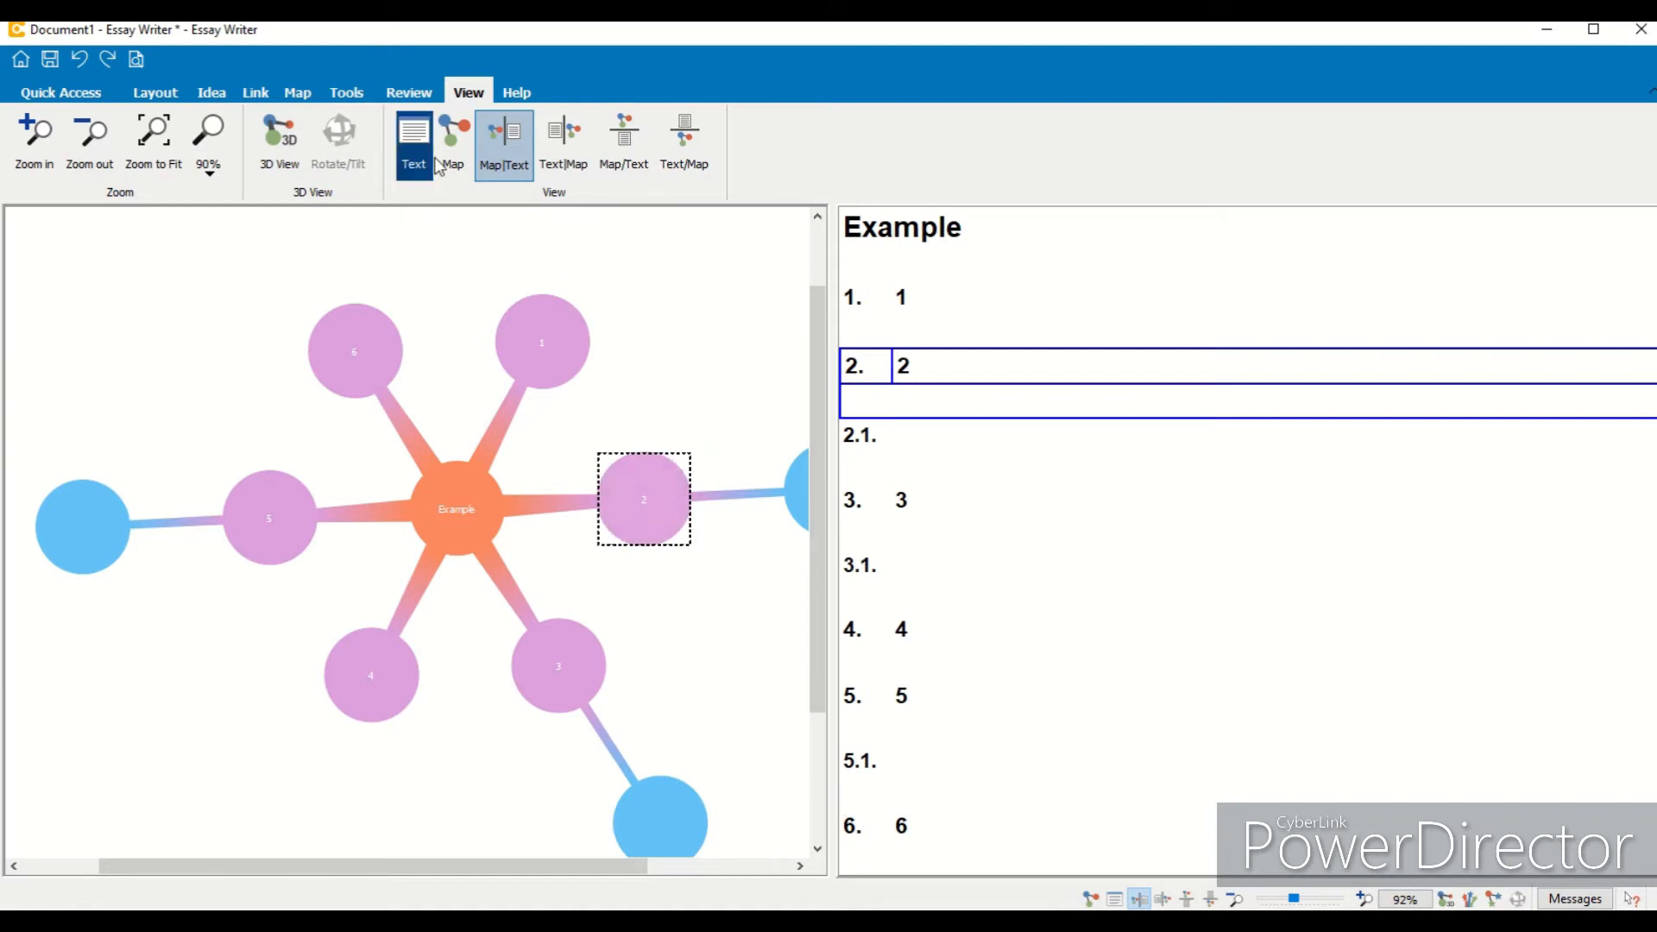
Step: Look at the document in the Text|Map, Map/Text, Text/Map and Text-only views, and return to the Map view
click(571, 146)
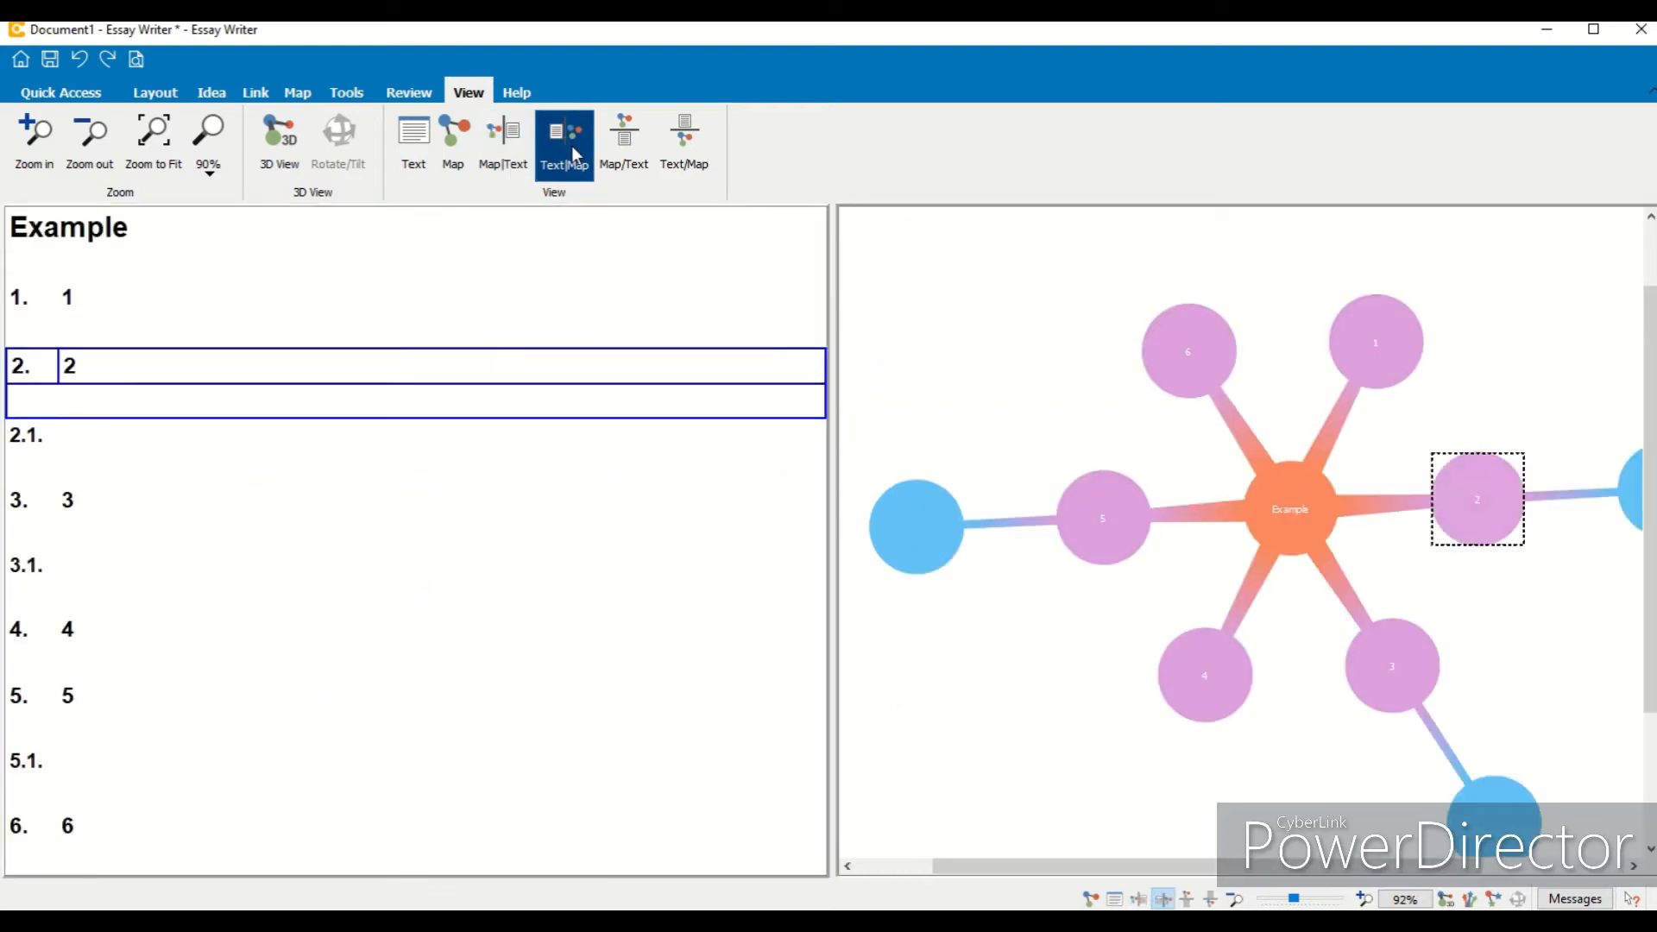
click(614, 145)
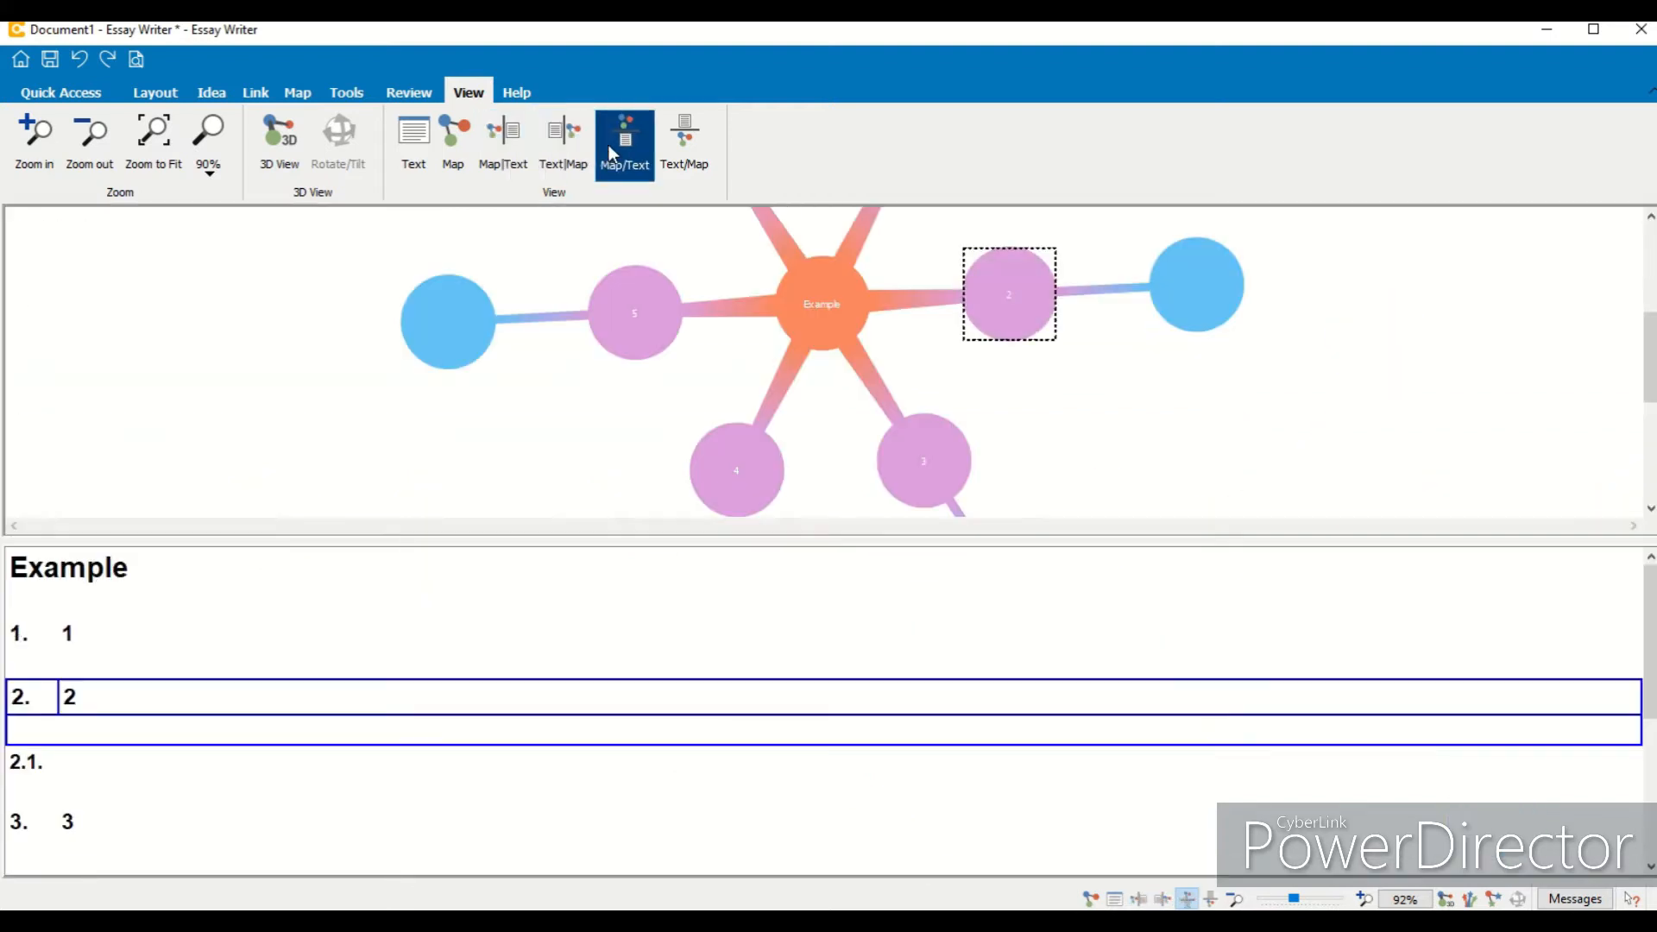
click(687, 148)
click(492, 148)
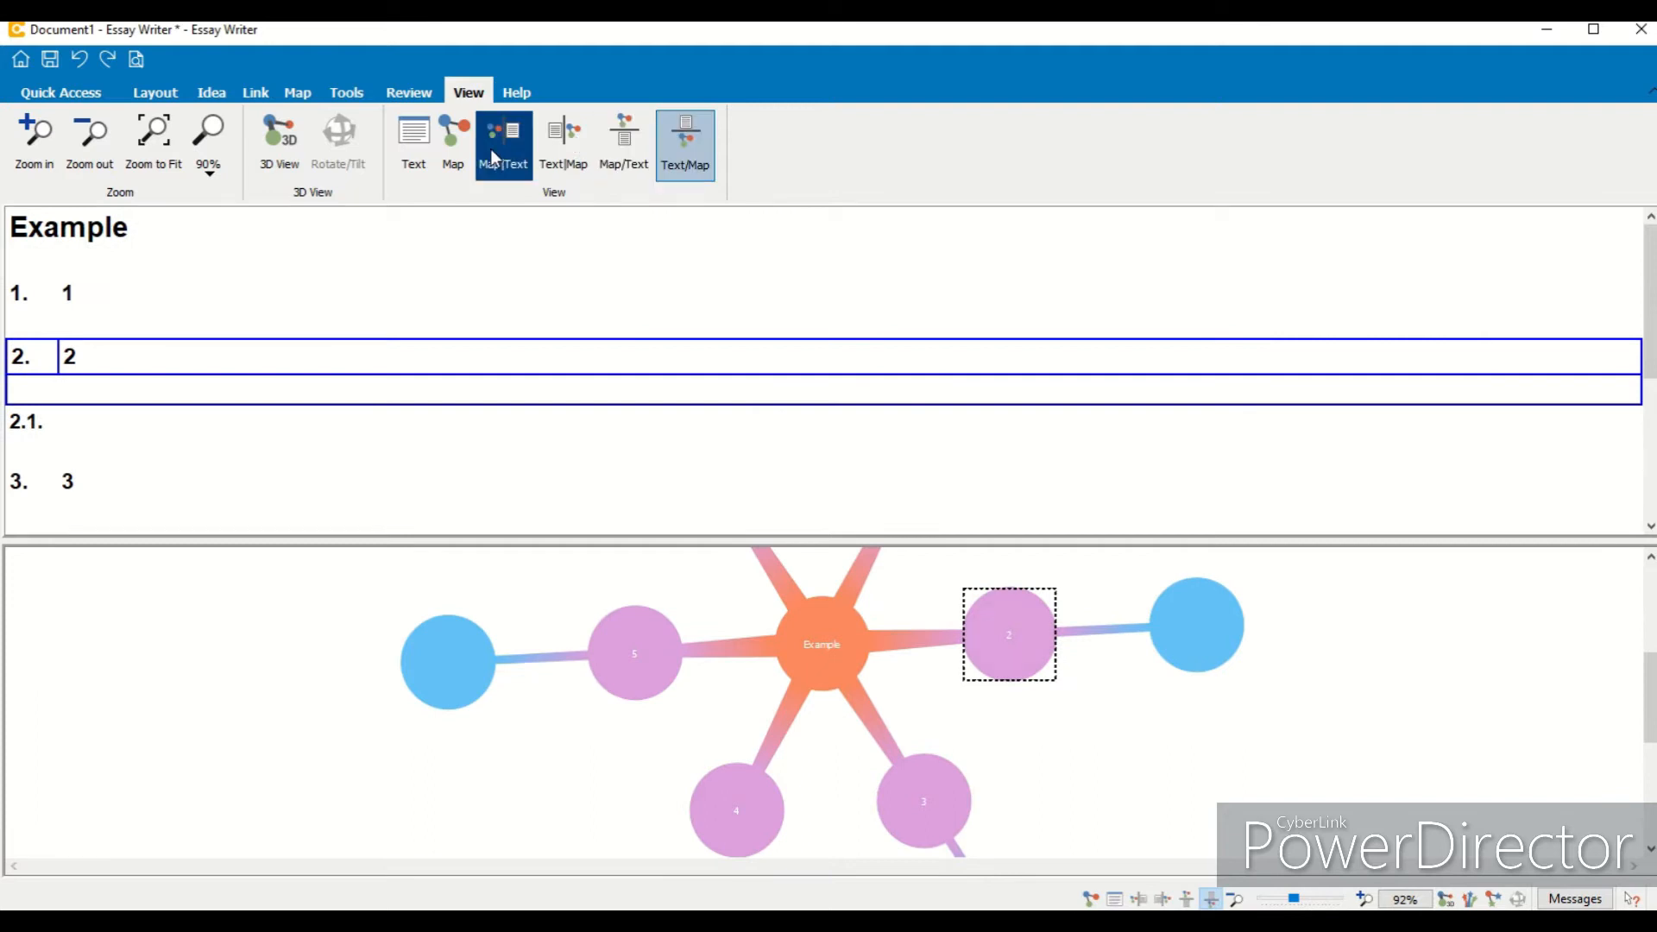
click(421, 157)
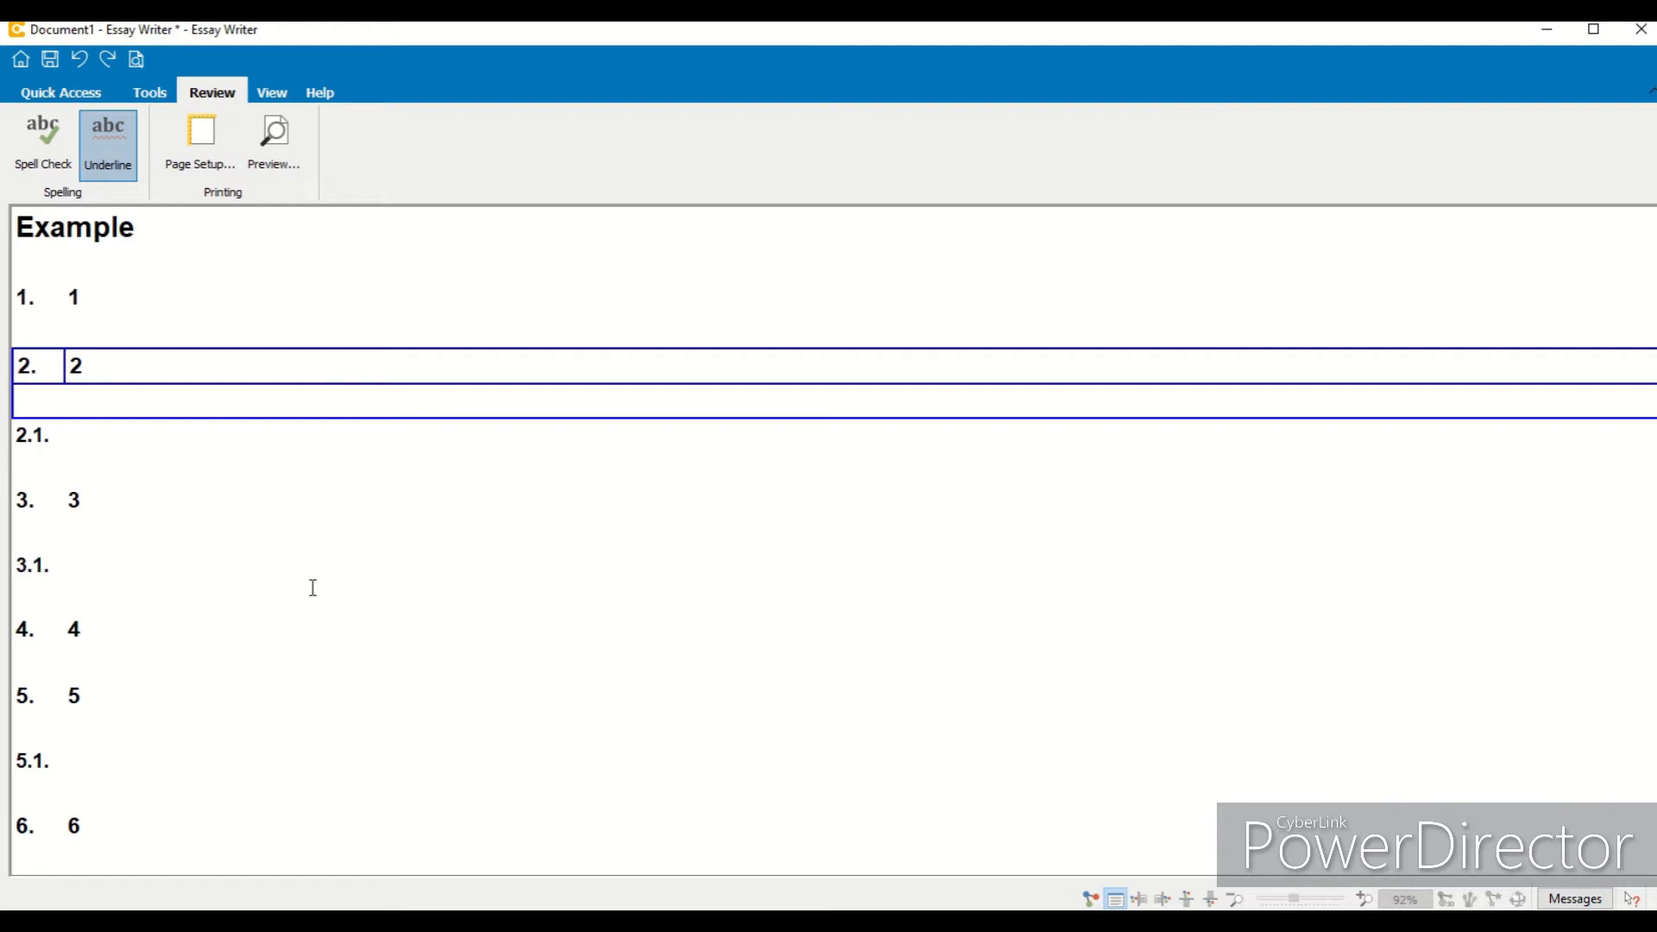
click(272, 92)
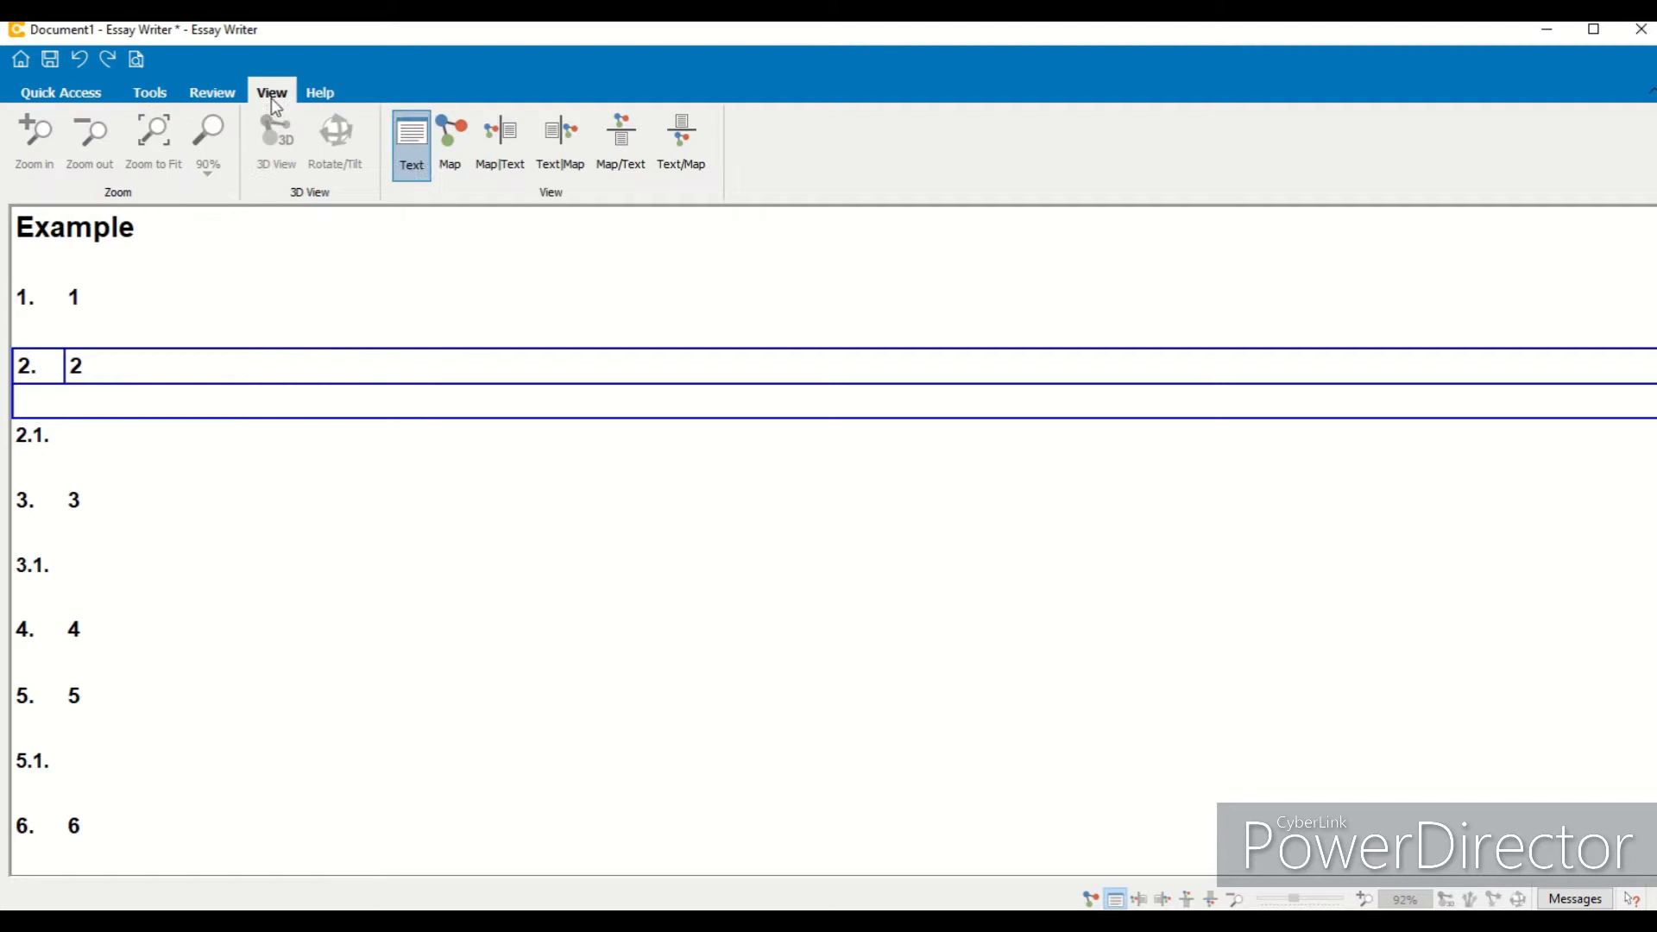
click(464, 157)
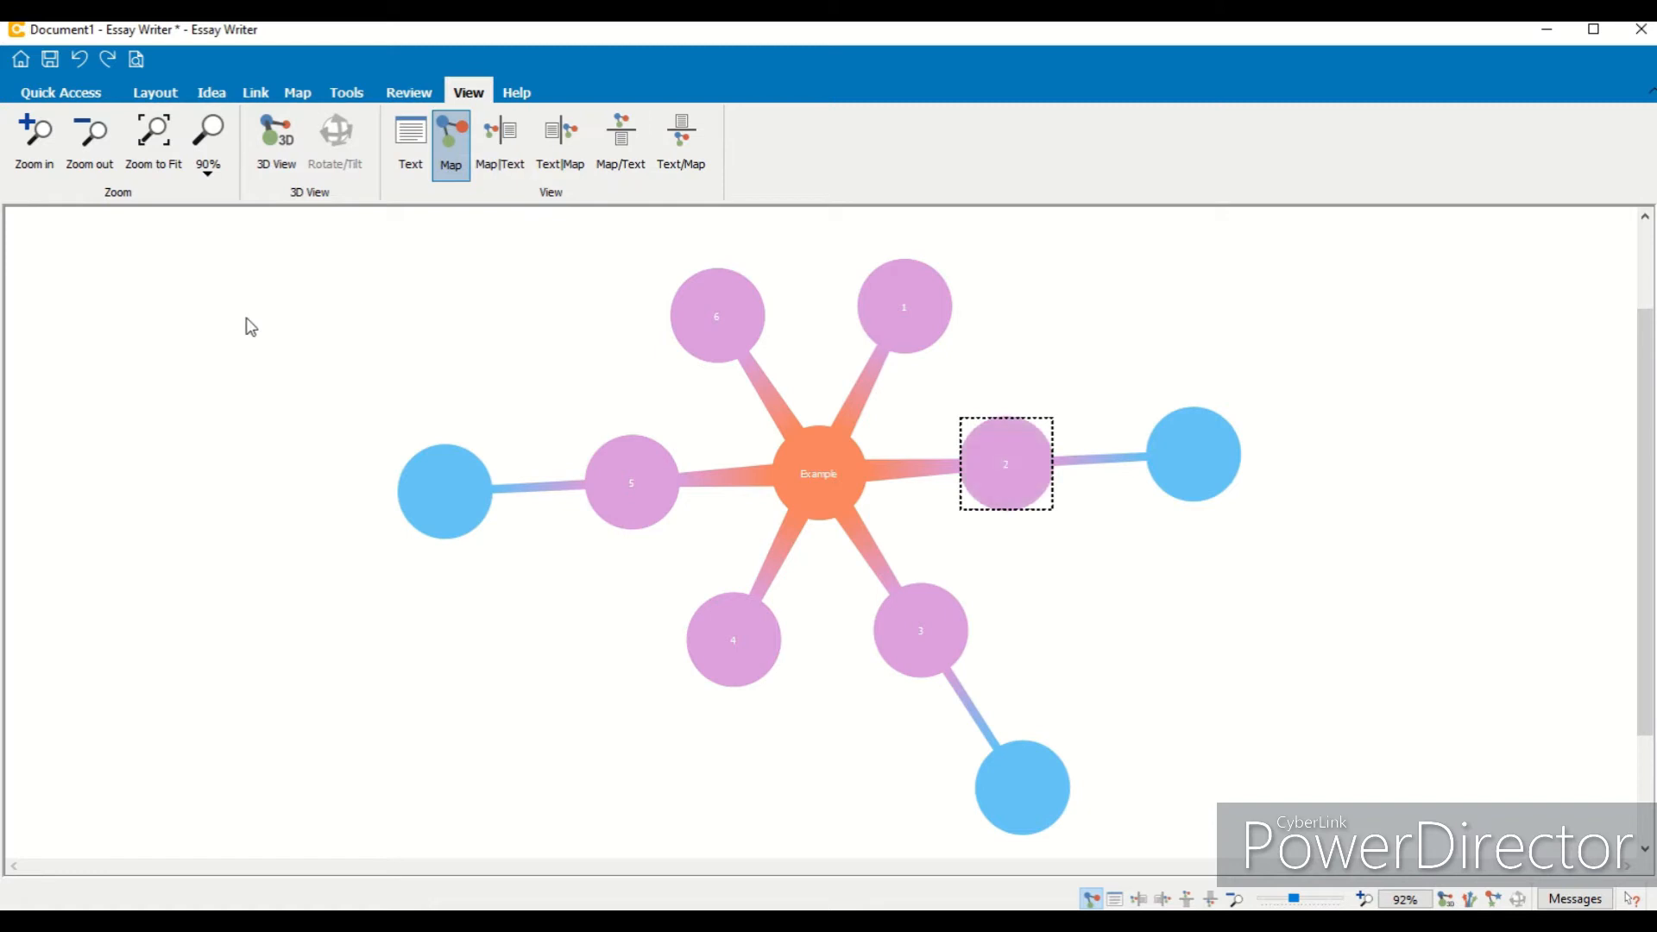
Step: Show the mind map in 3D View and rotate and tilt it with the view wheels
click(271, 147)
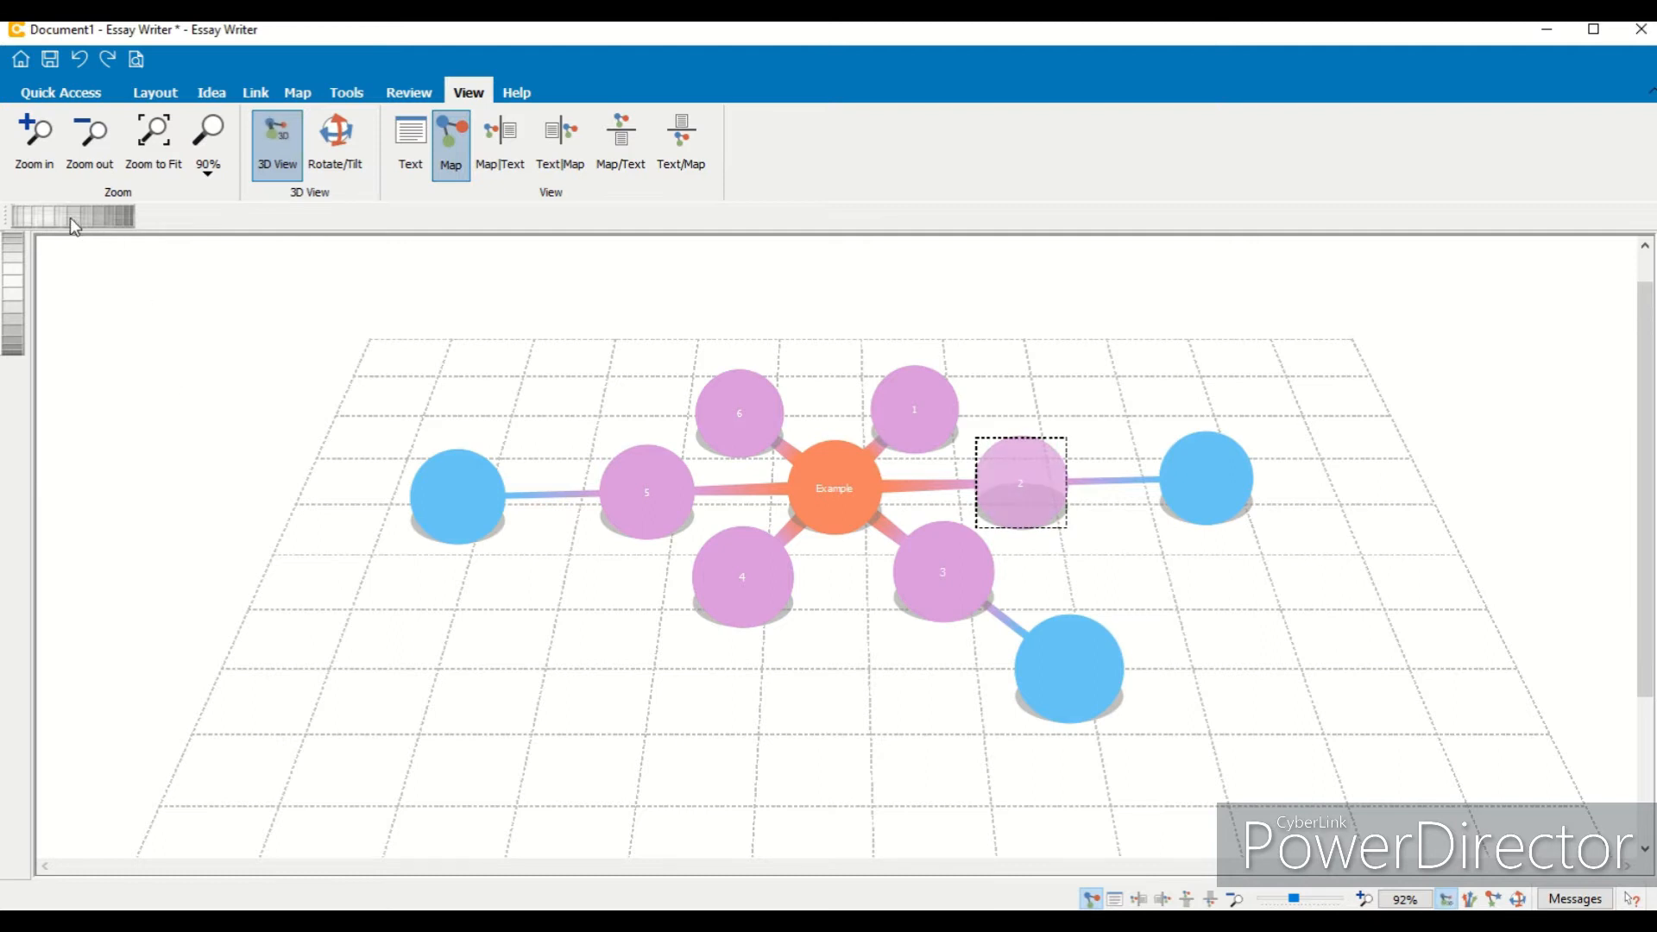
drag(54, 212, 90, 211)
drag(13, 289, 16, 354)
drag(69, 221, 167, 249)
drag(52, 211, 106, 220)
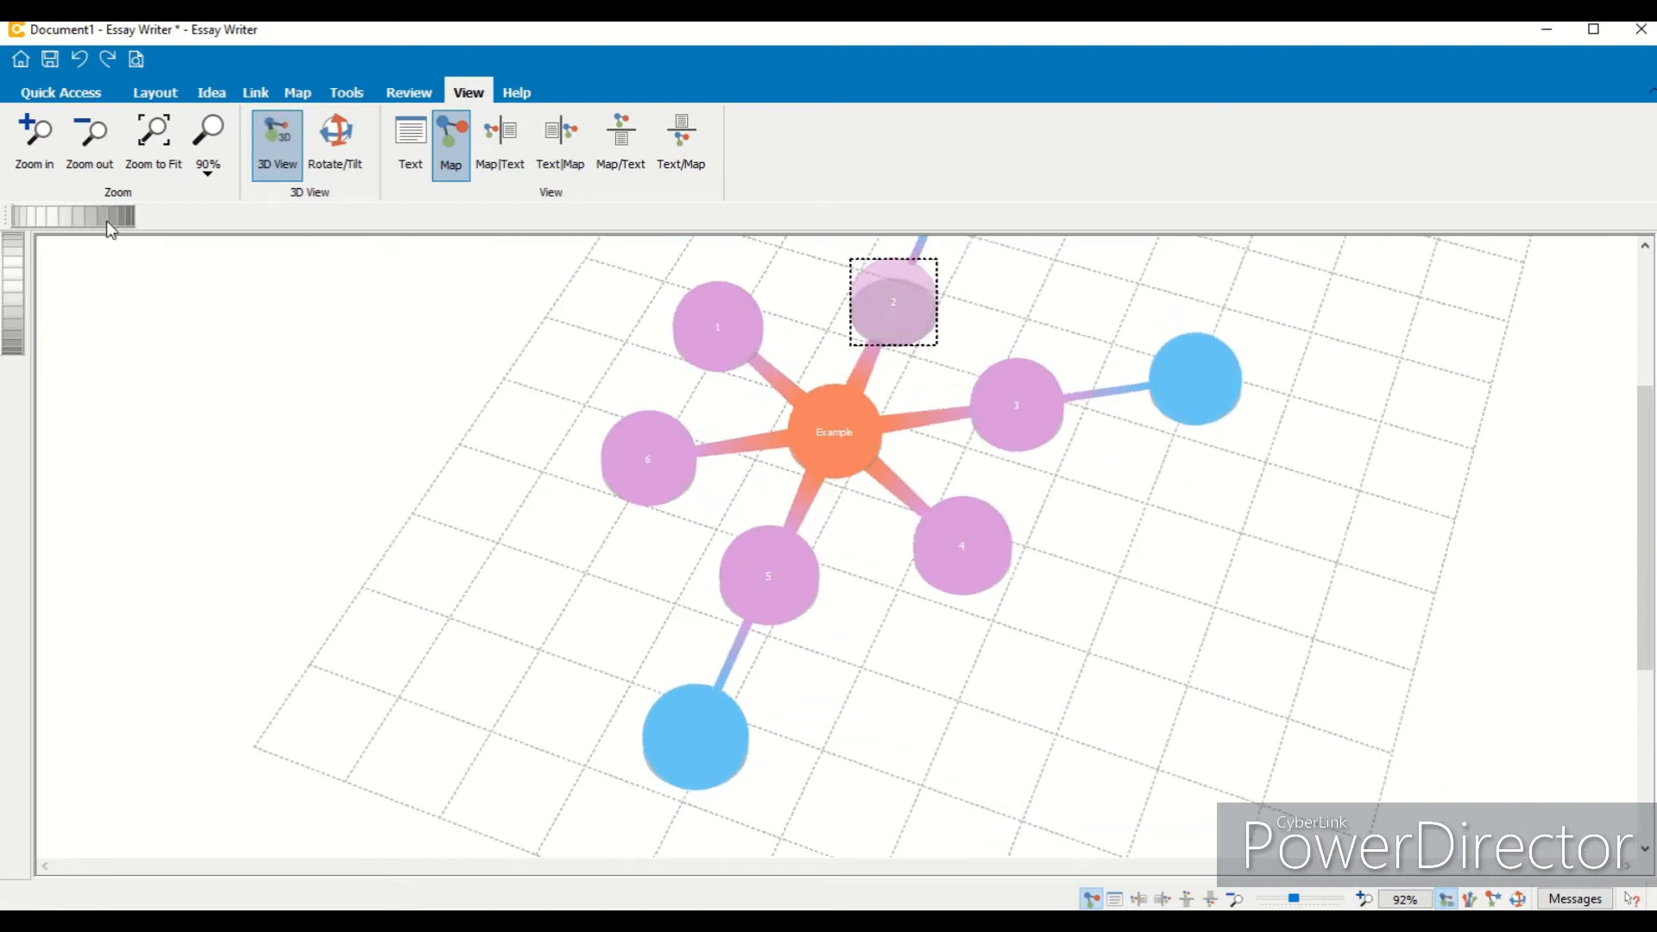
Step: Rotate the 3D map freely with Rotate/Tilt and return to the flat map view
click(334, 145)
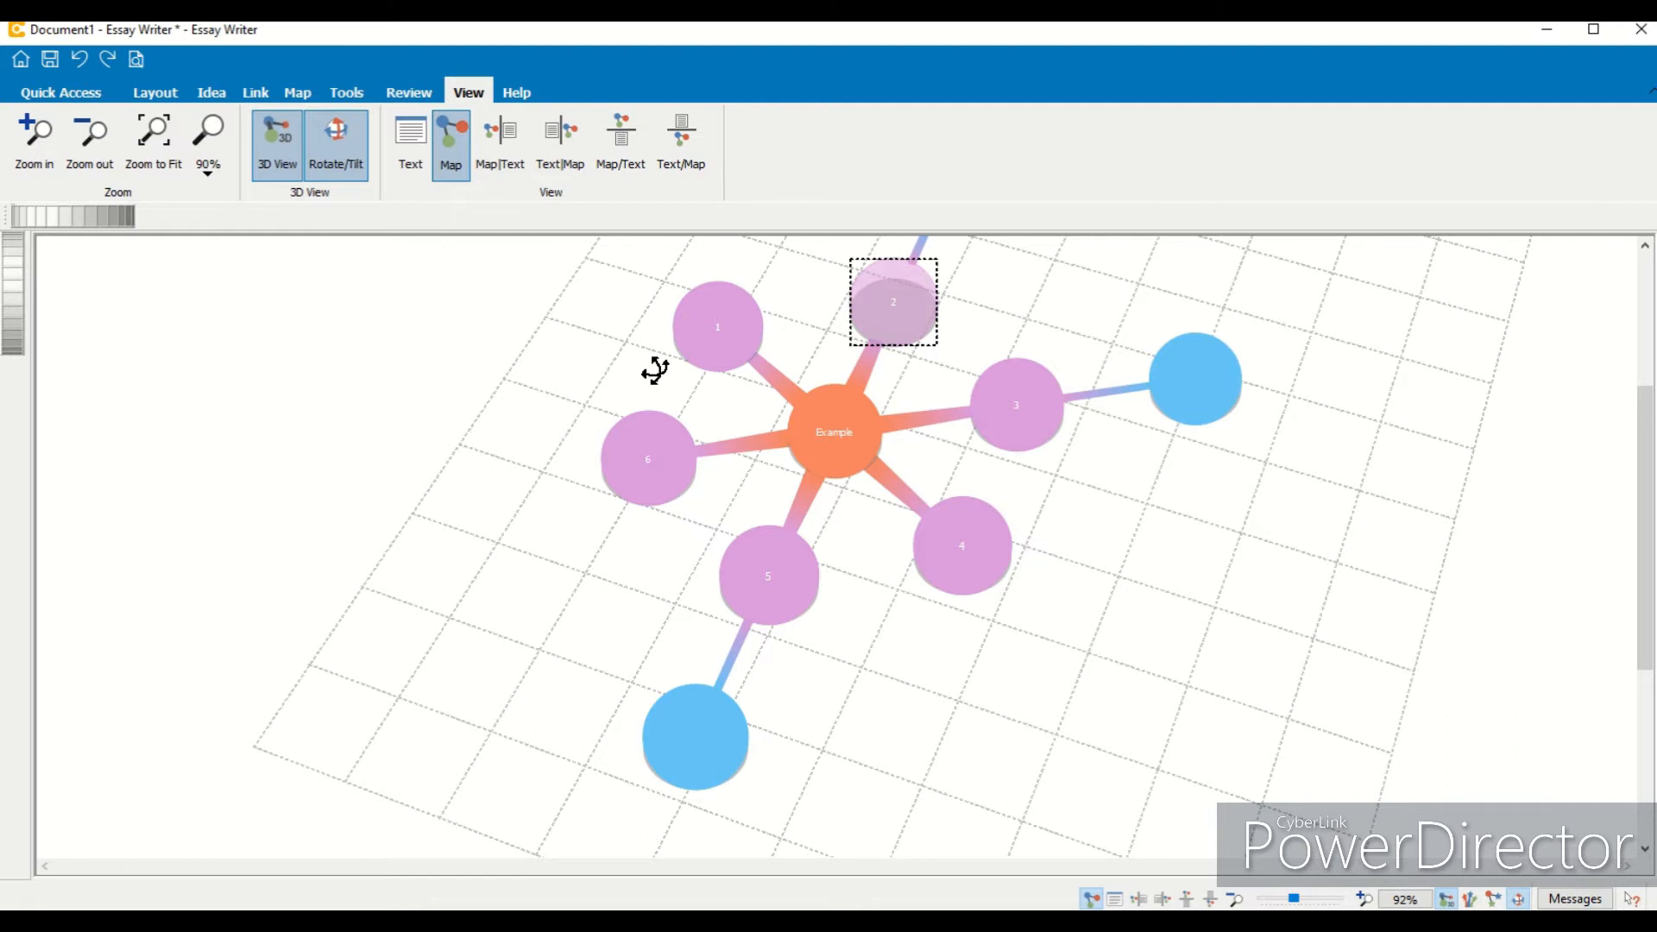
drag(940, 491, 824, 524)
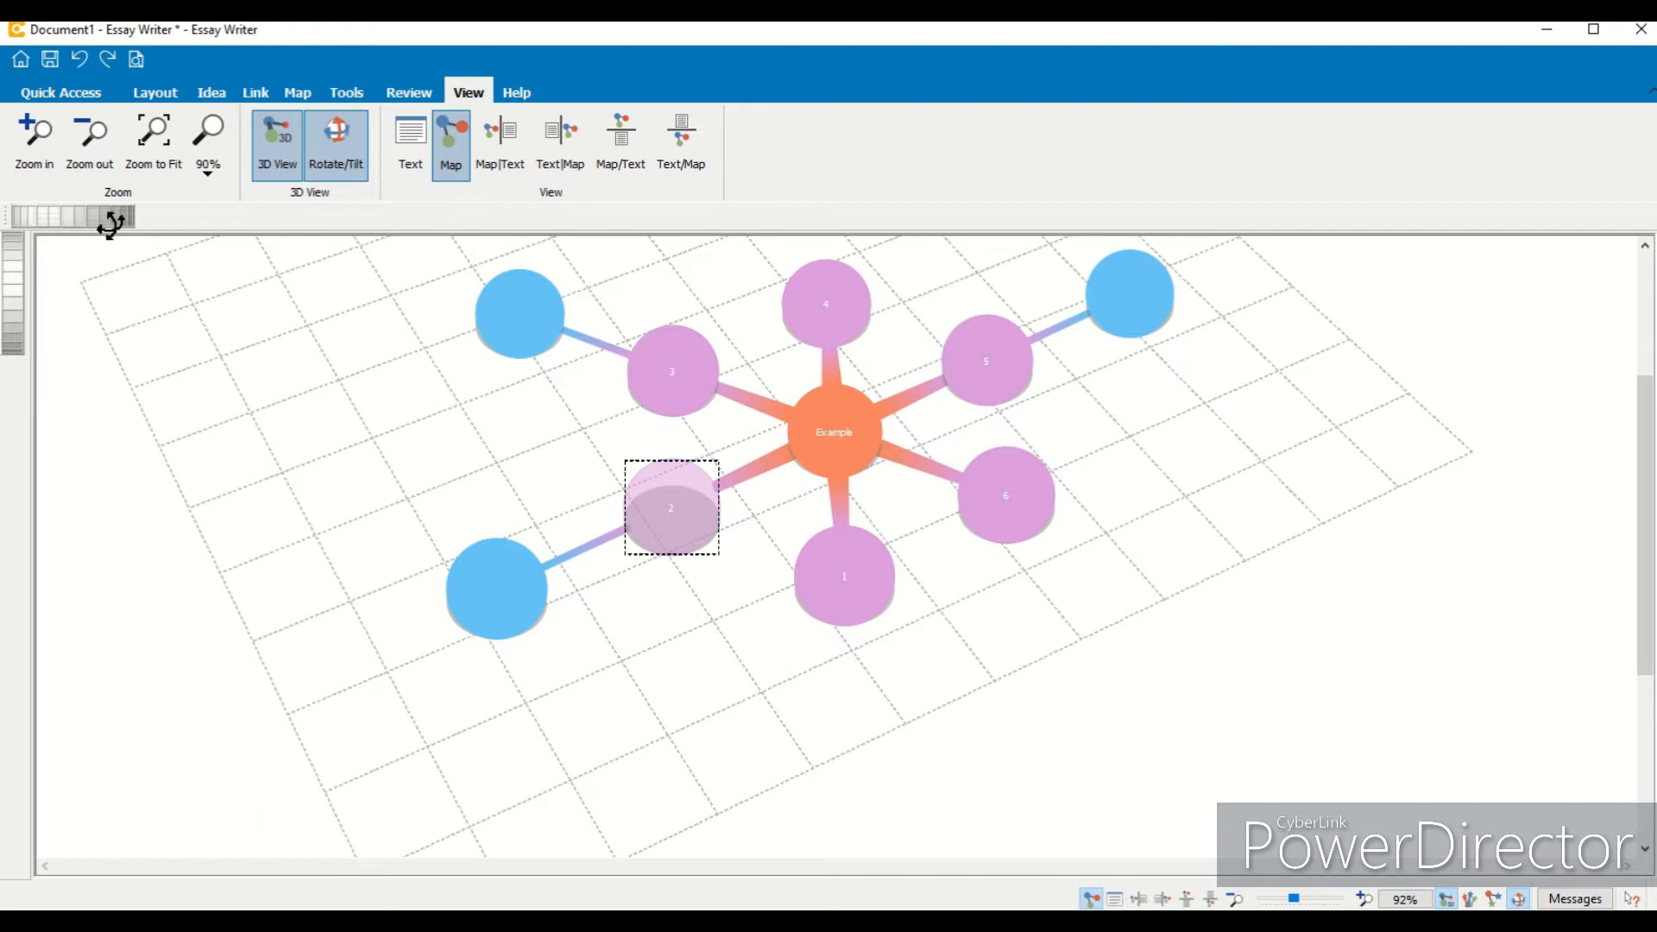
drag(611, 411, 917, 514)
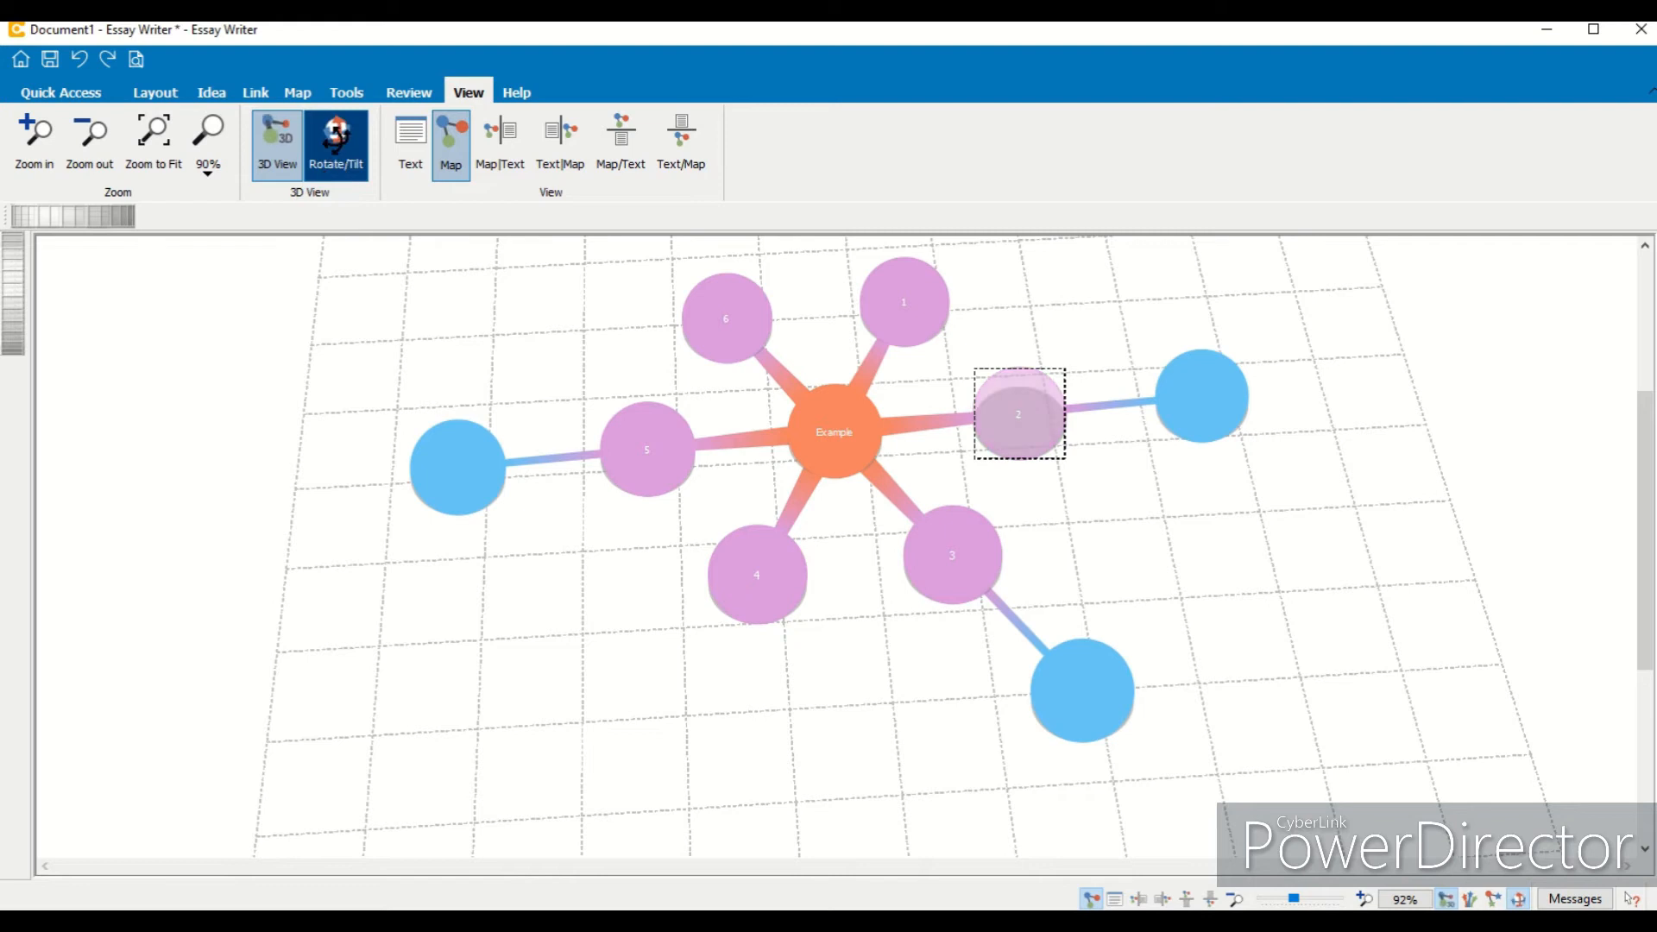
click(282, 148)
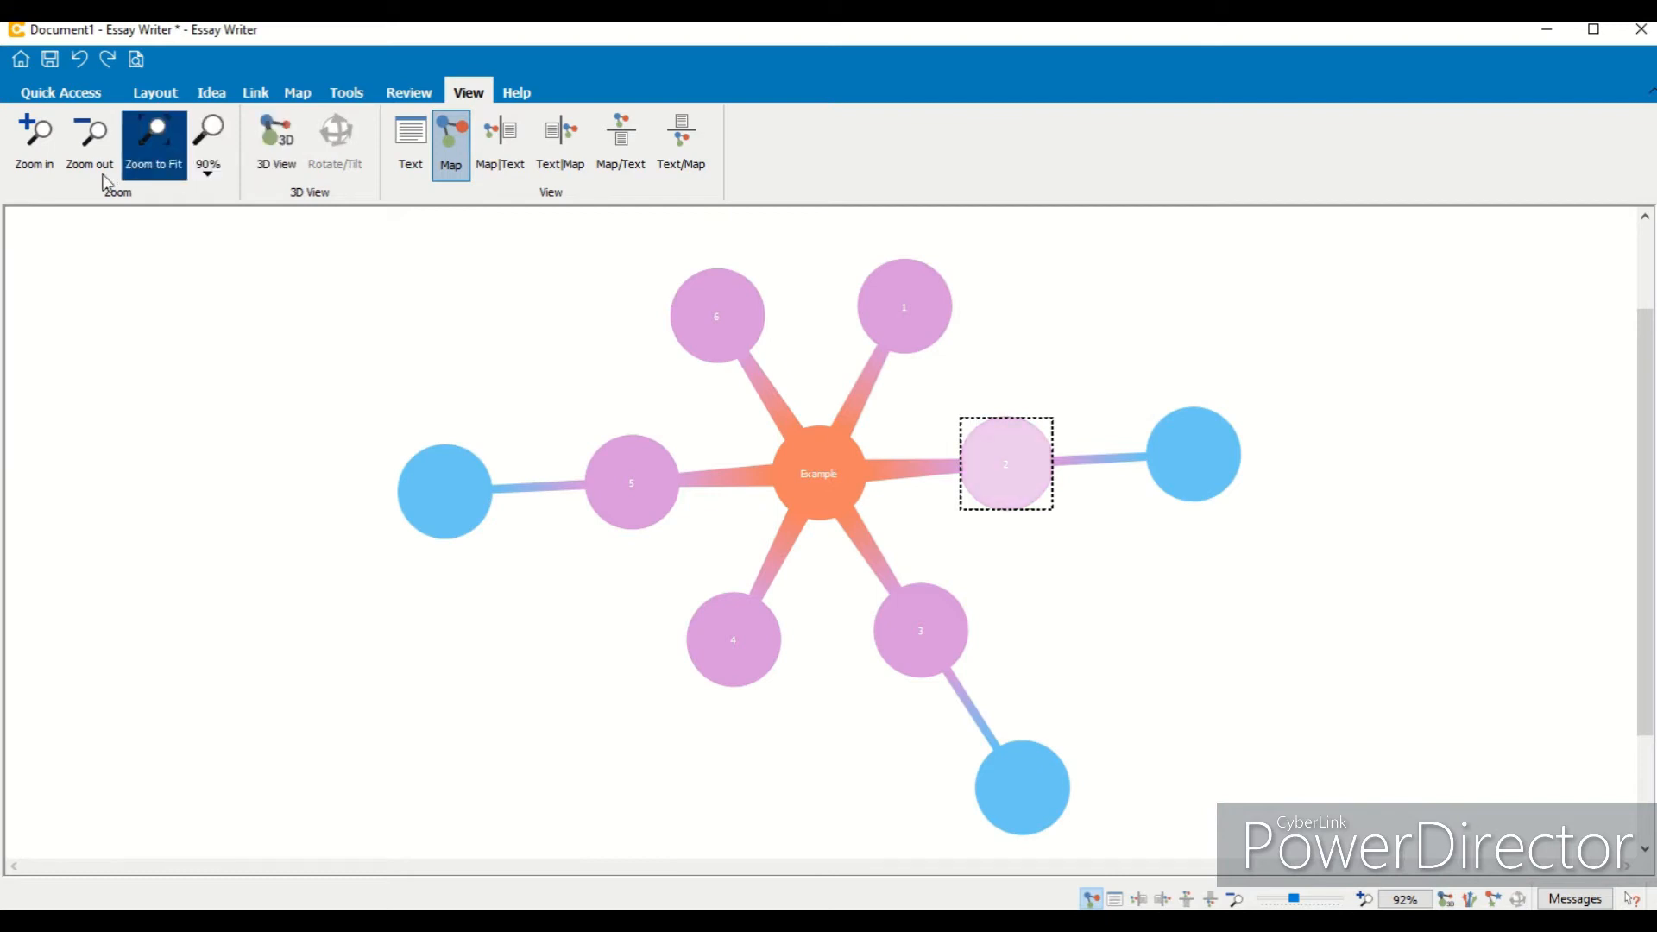
Step: Zoom to fit the whole map, set the zoom to 100%, and adjust it in small increments to 107%
click(166, 142)
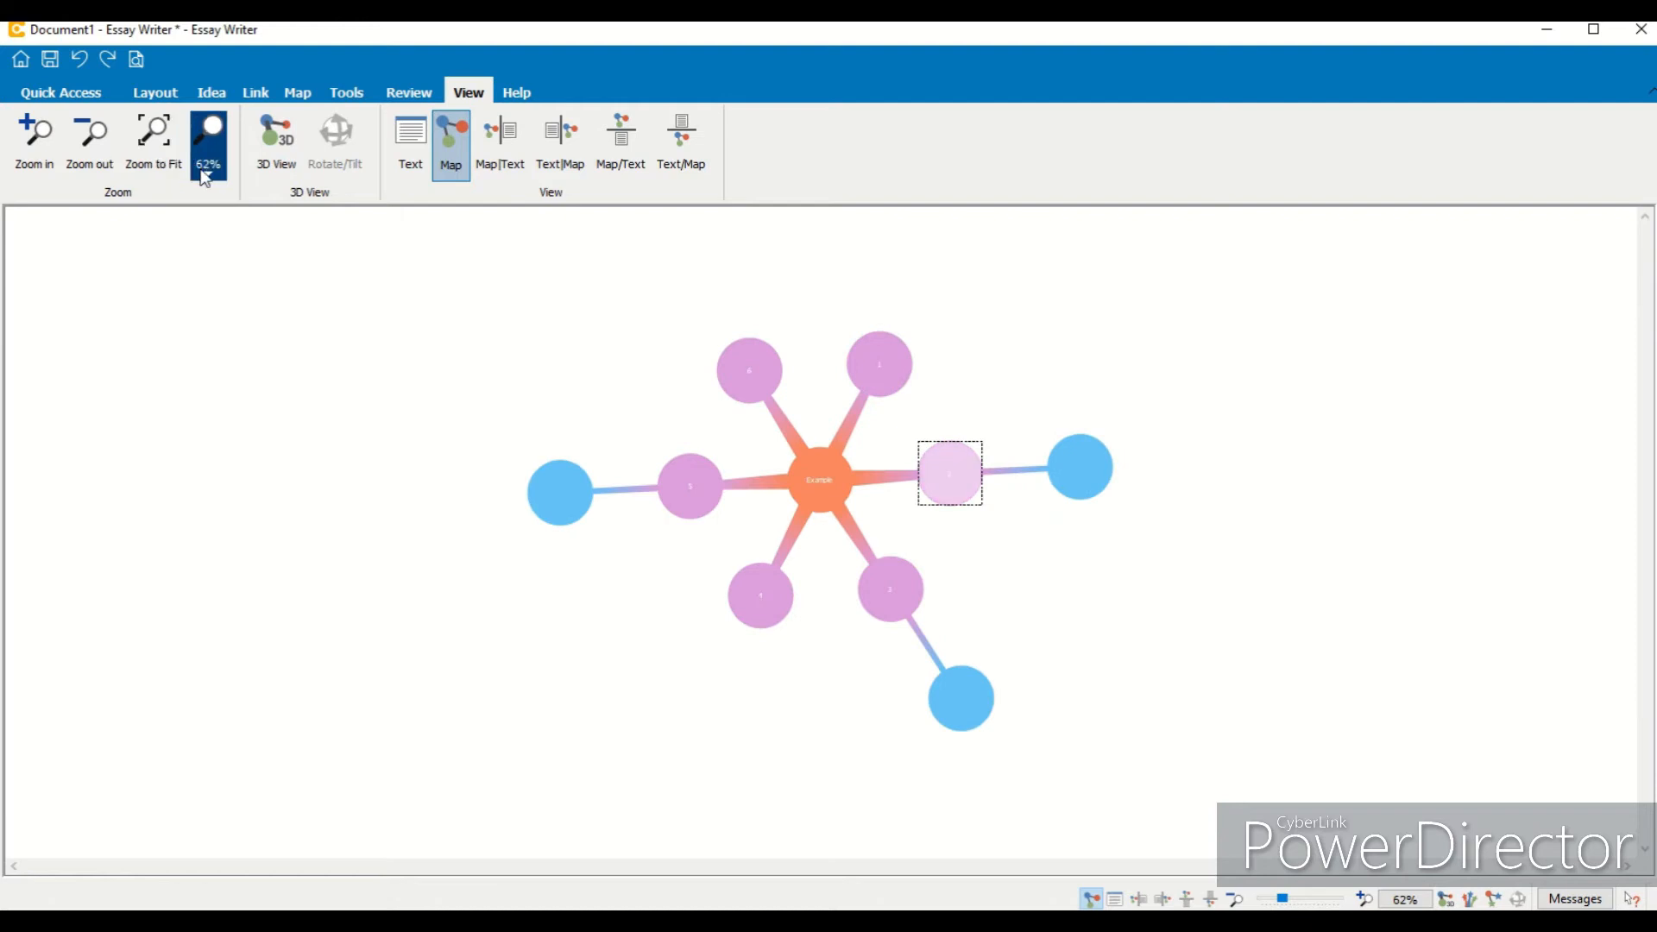
click(209, 142)
click(229, 271)
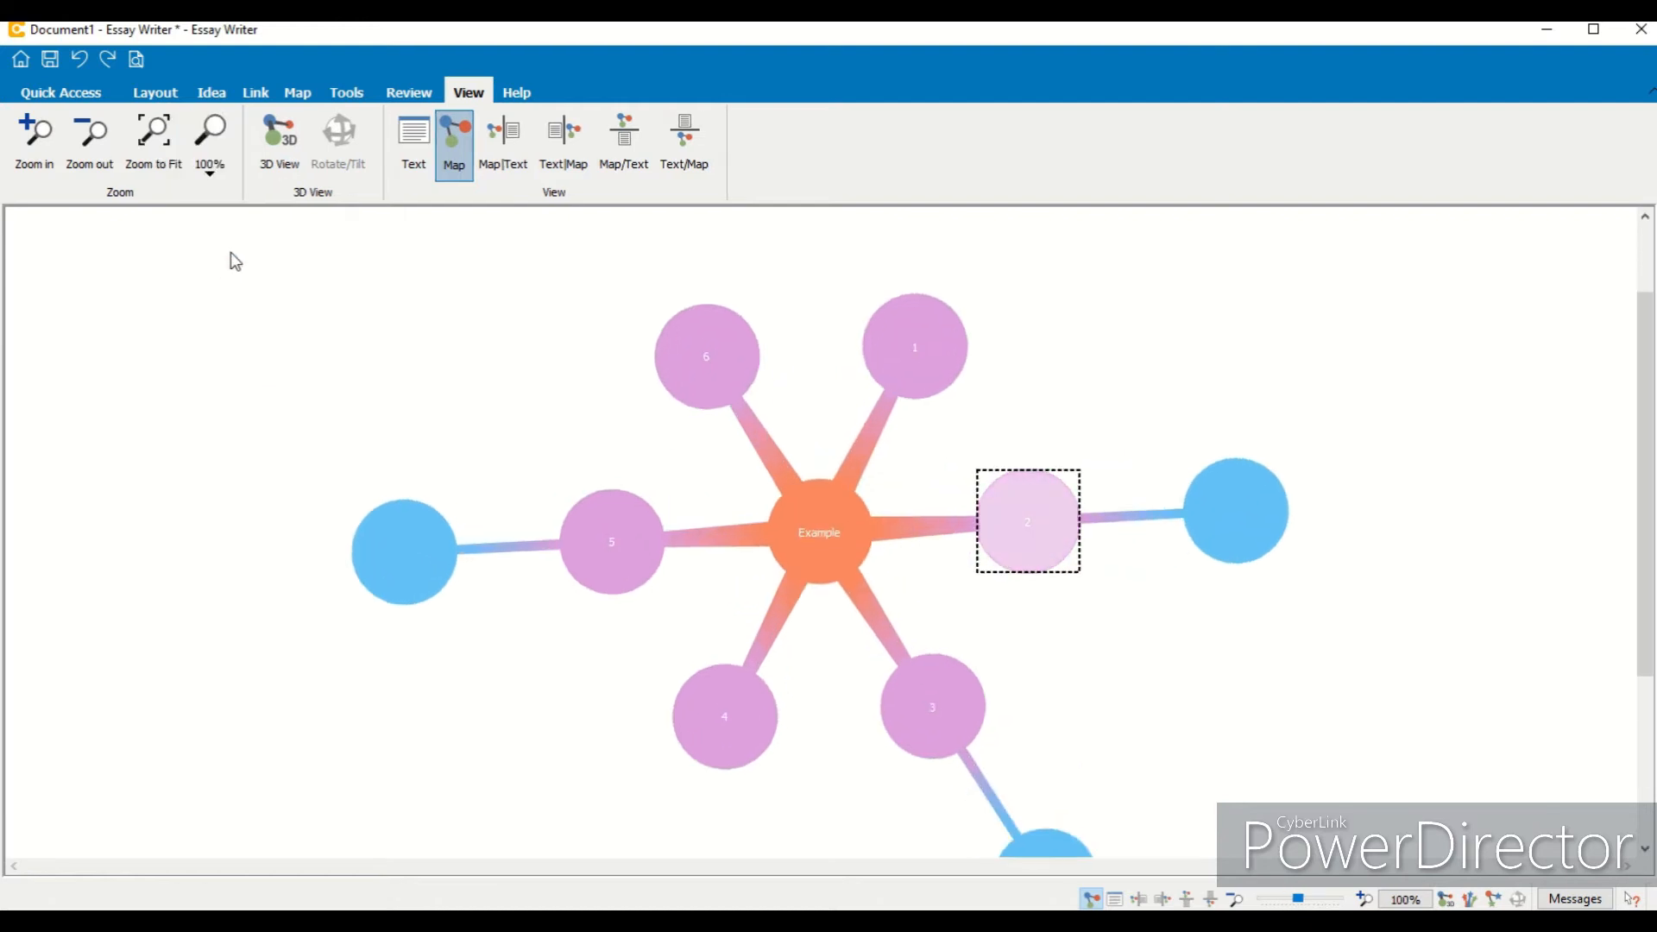
click(75, 153)
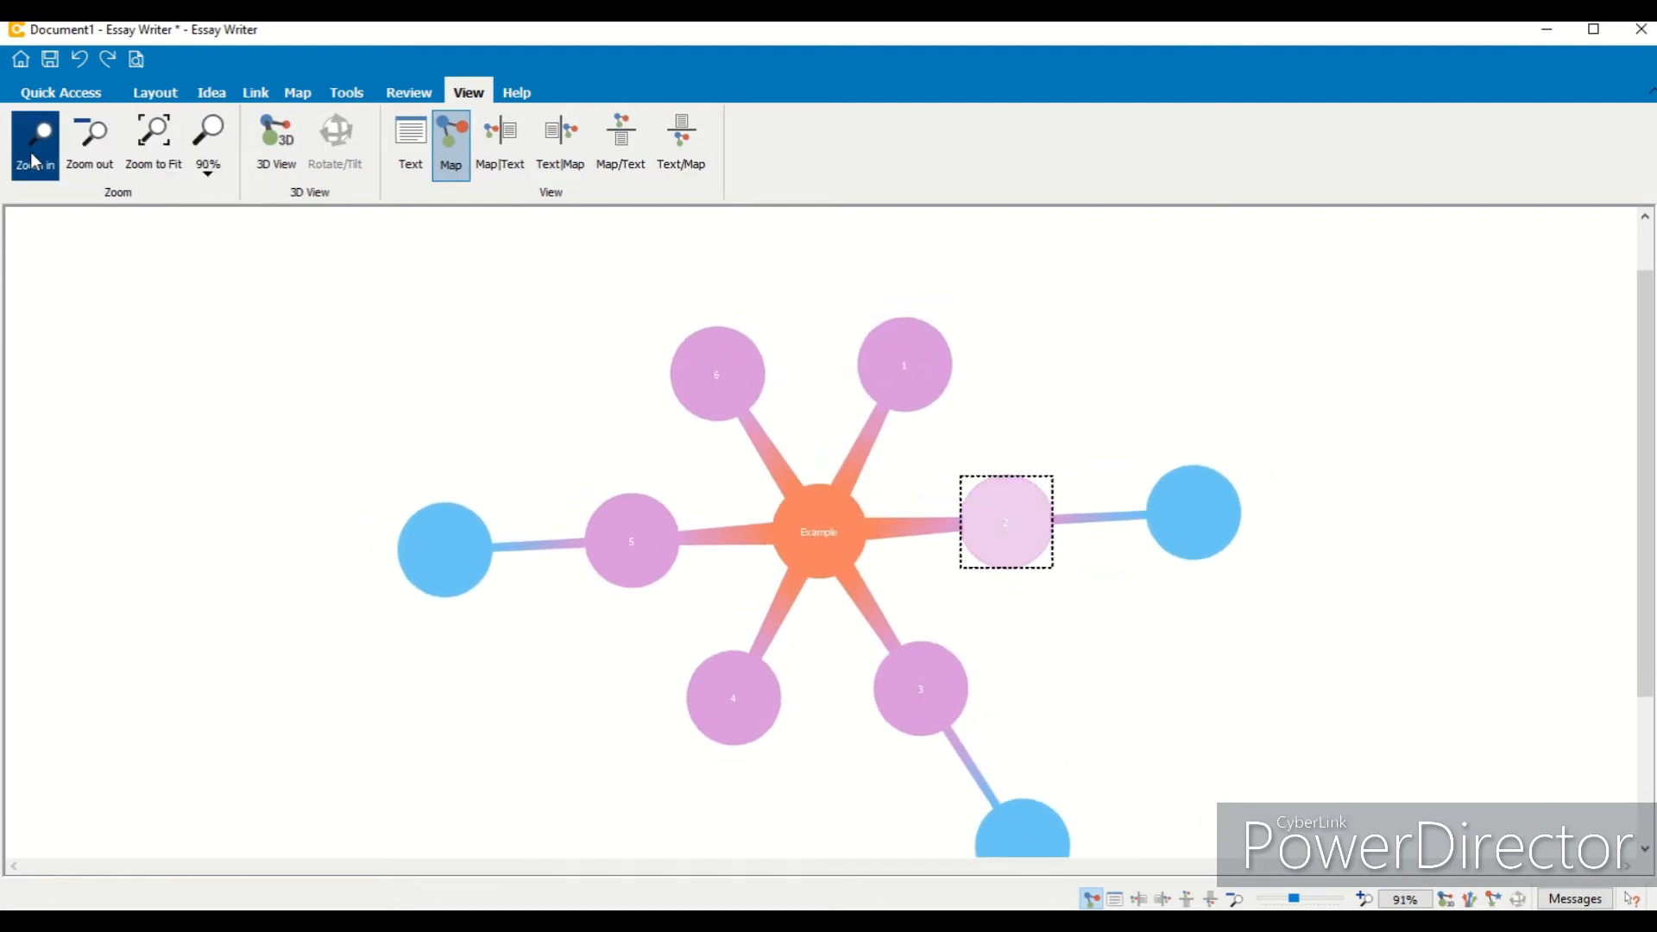
drag(1648, 609, 1650, 622)
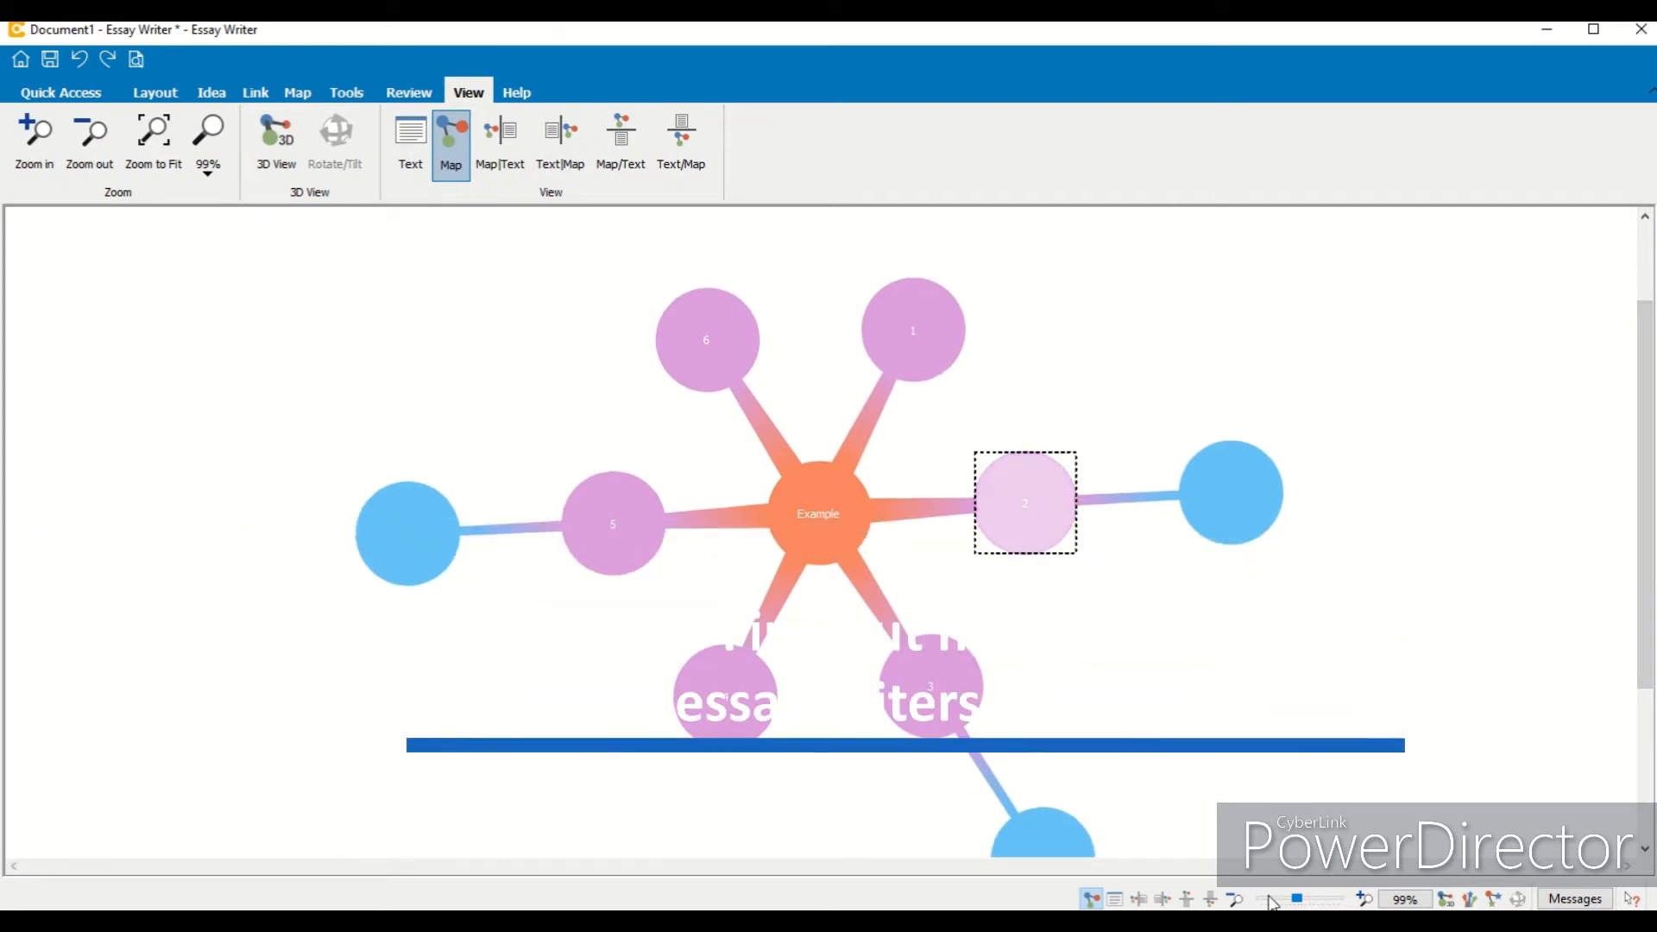
scroll(1363, 899, down, 1)
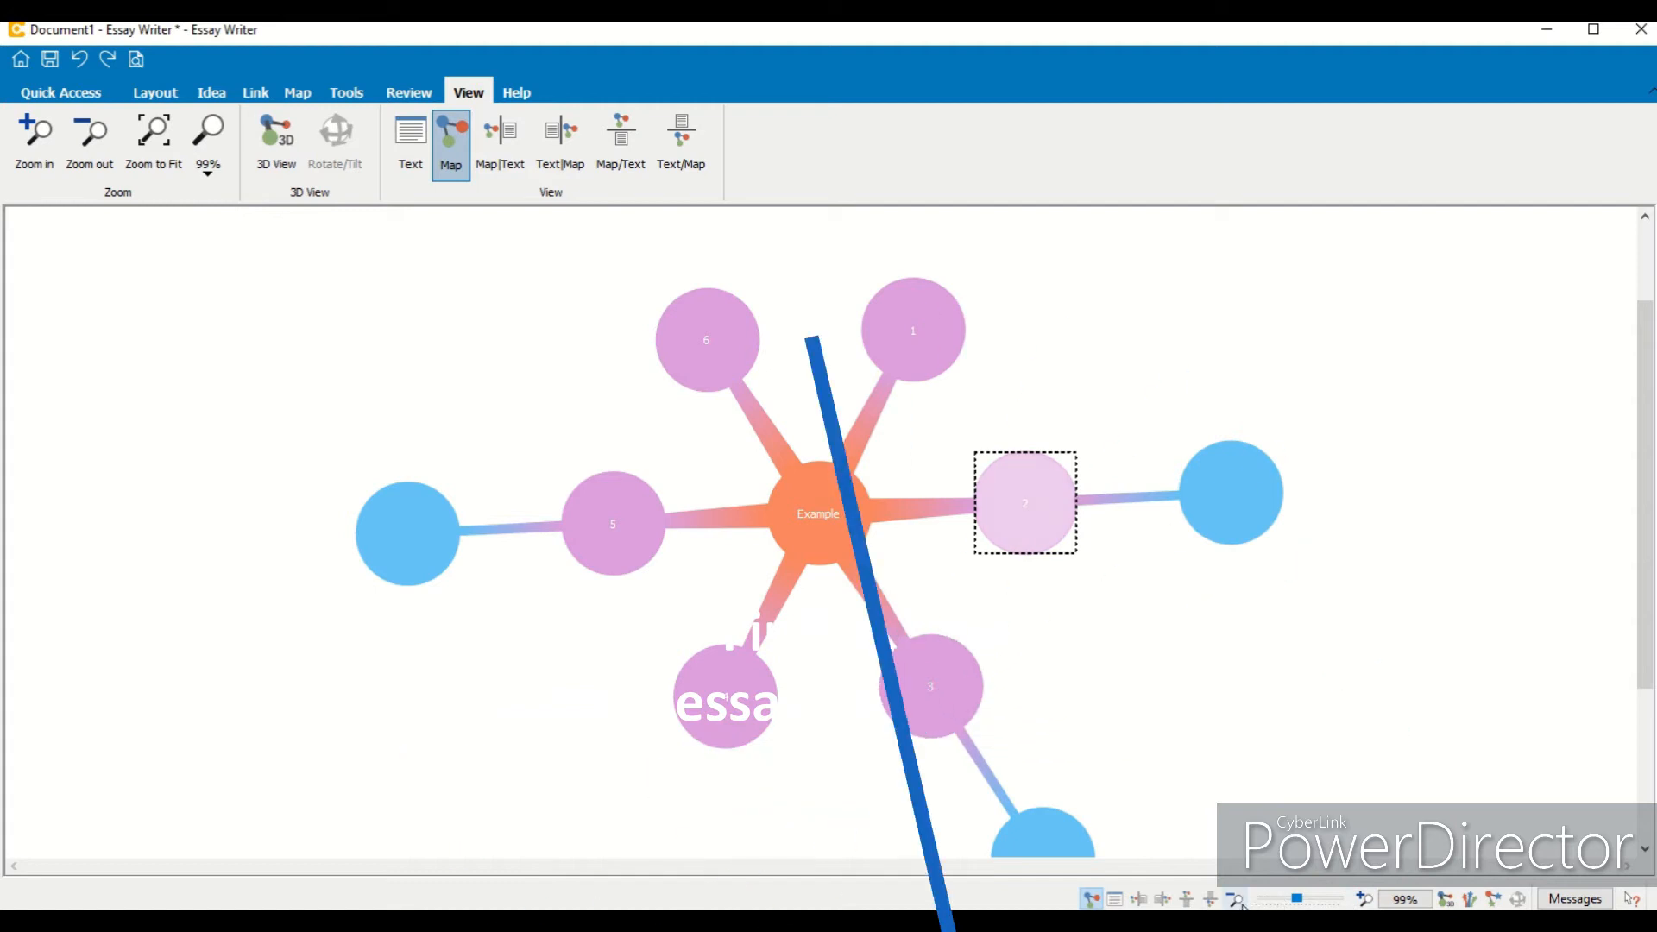
click(1365, 900)
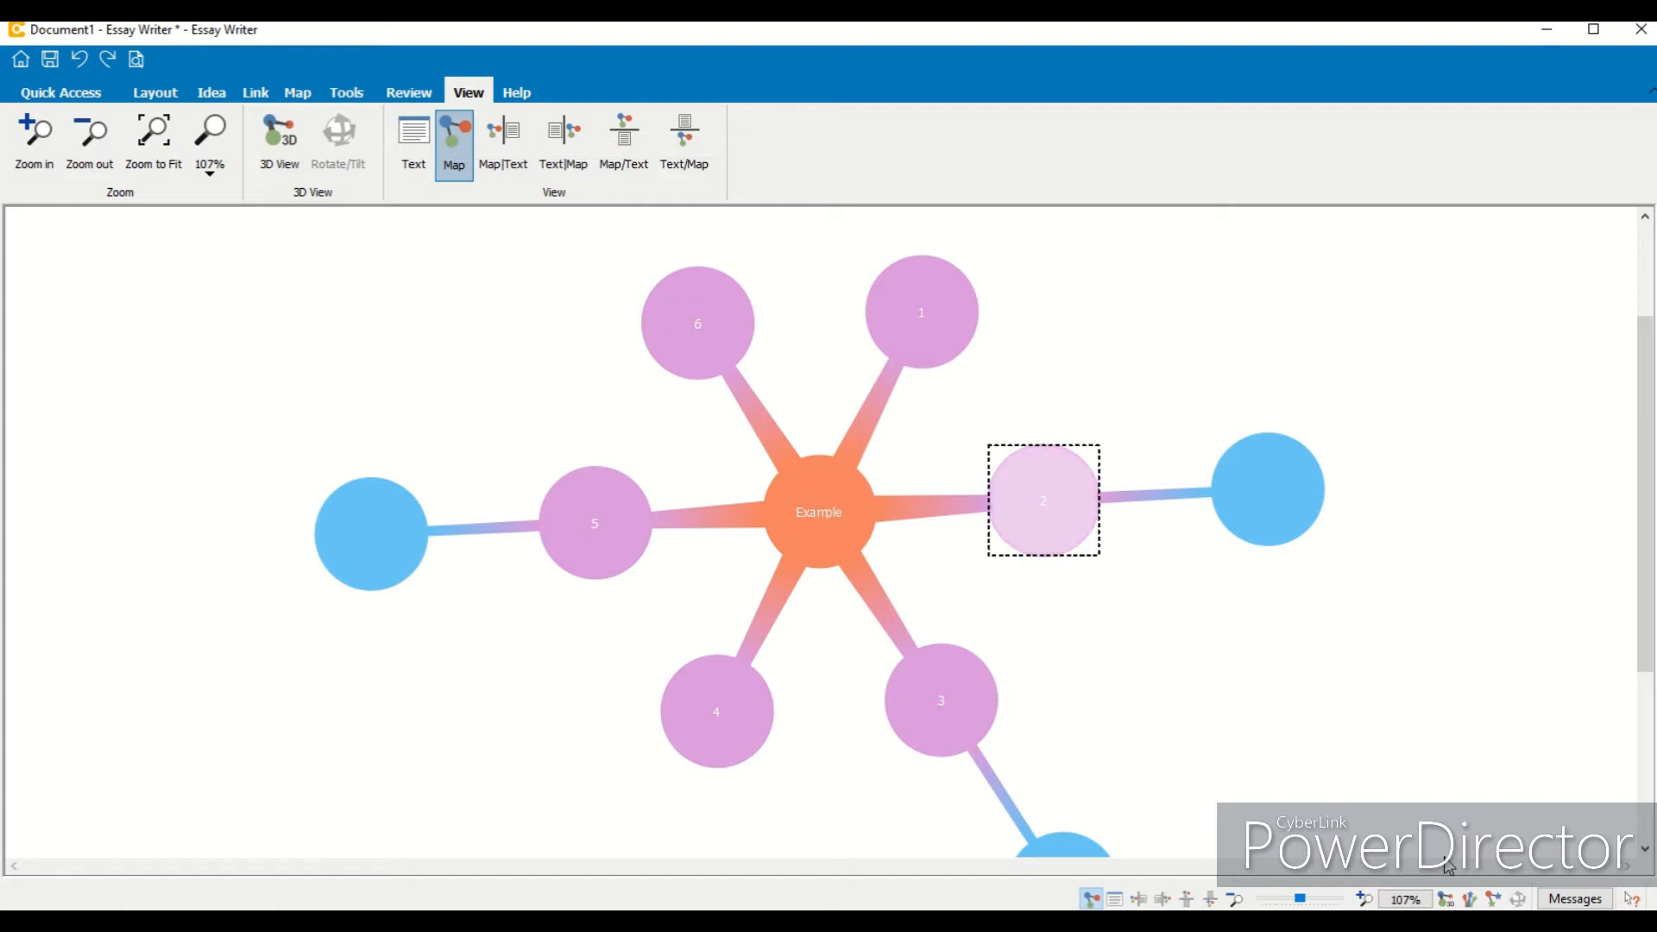
Step: Return to the main map editing commands and select idea 1
click(75, 100)
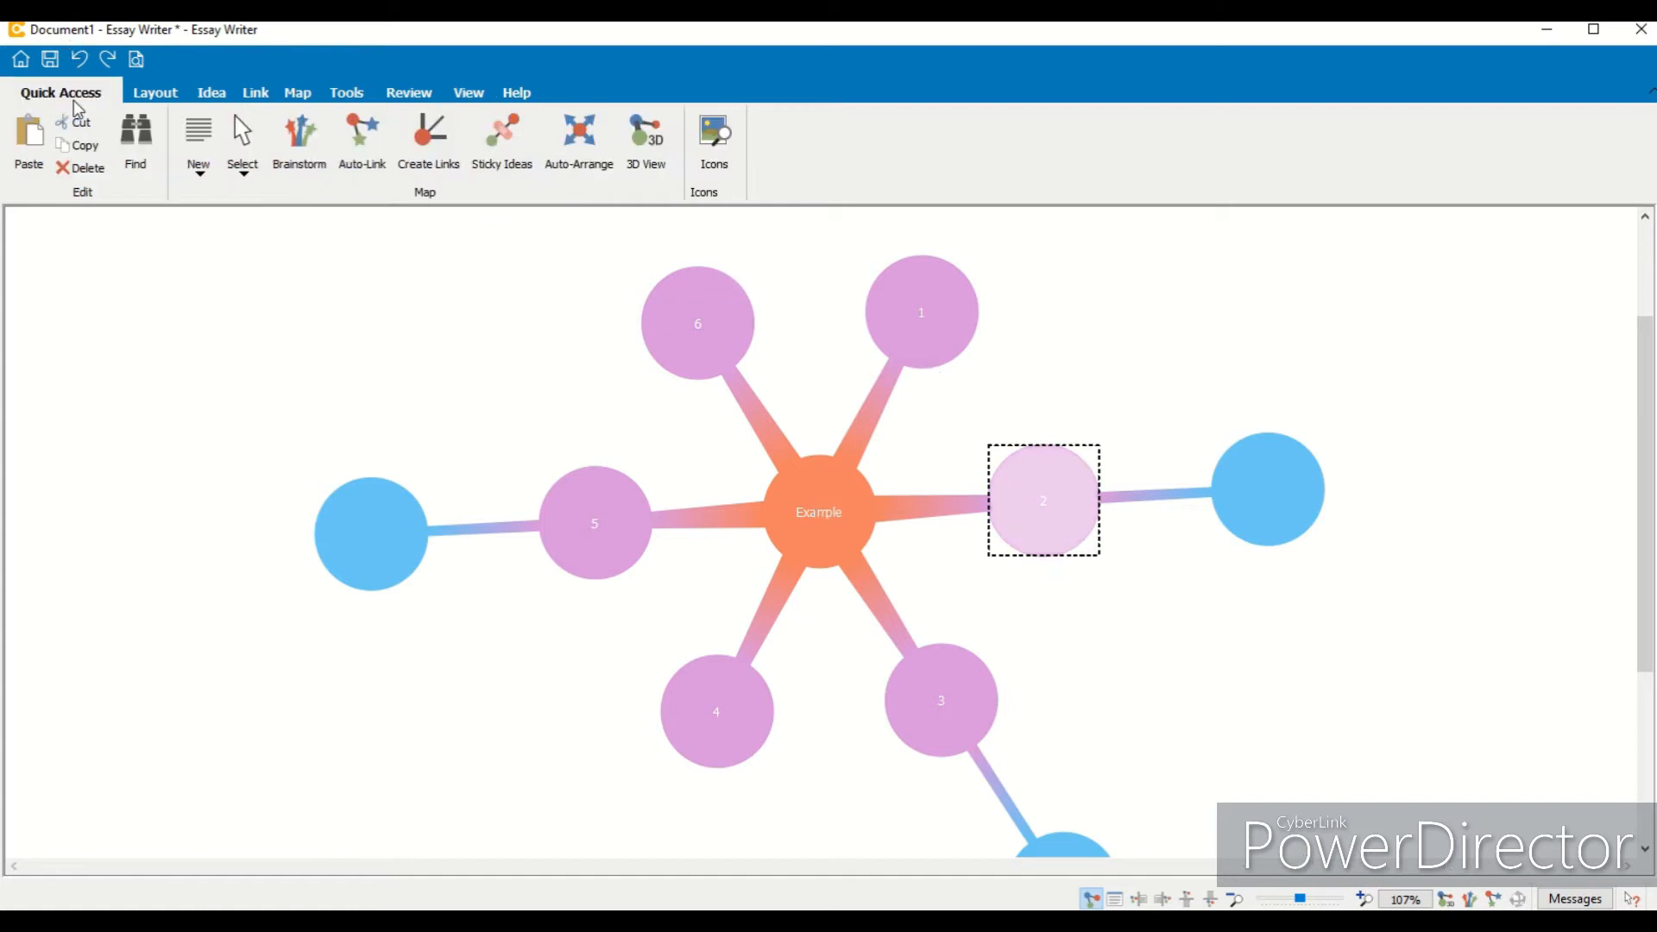
drag(1645, 476, 1650, 488)
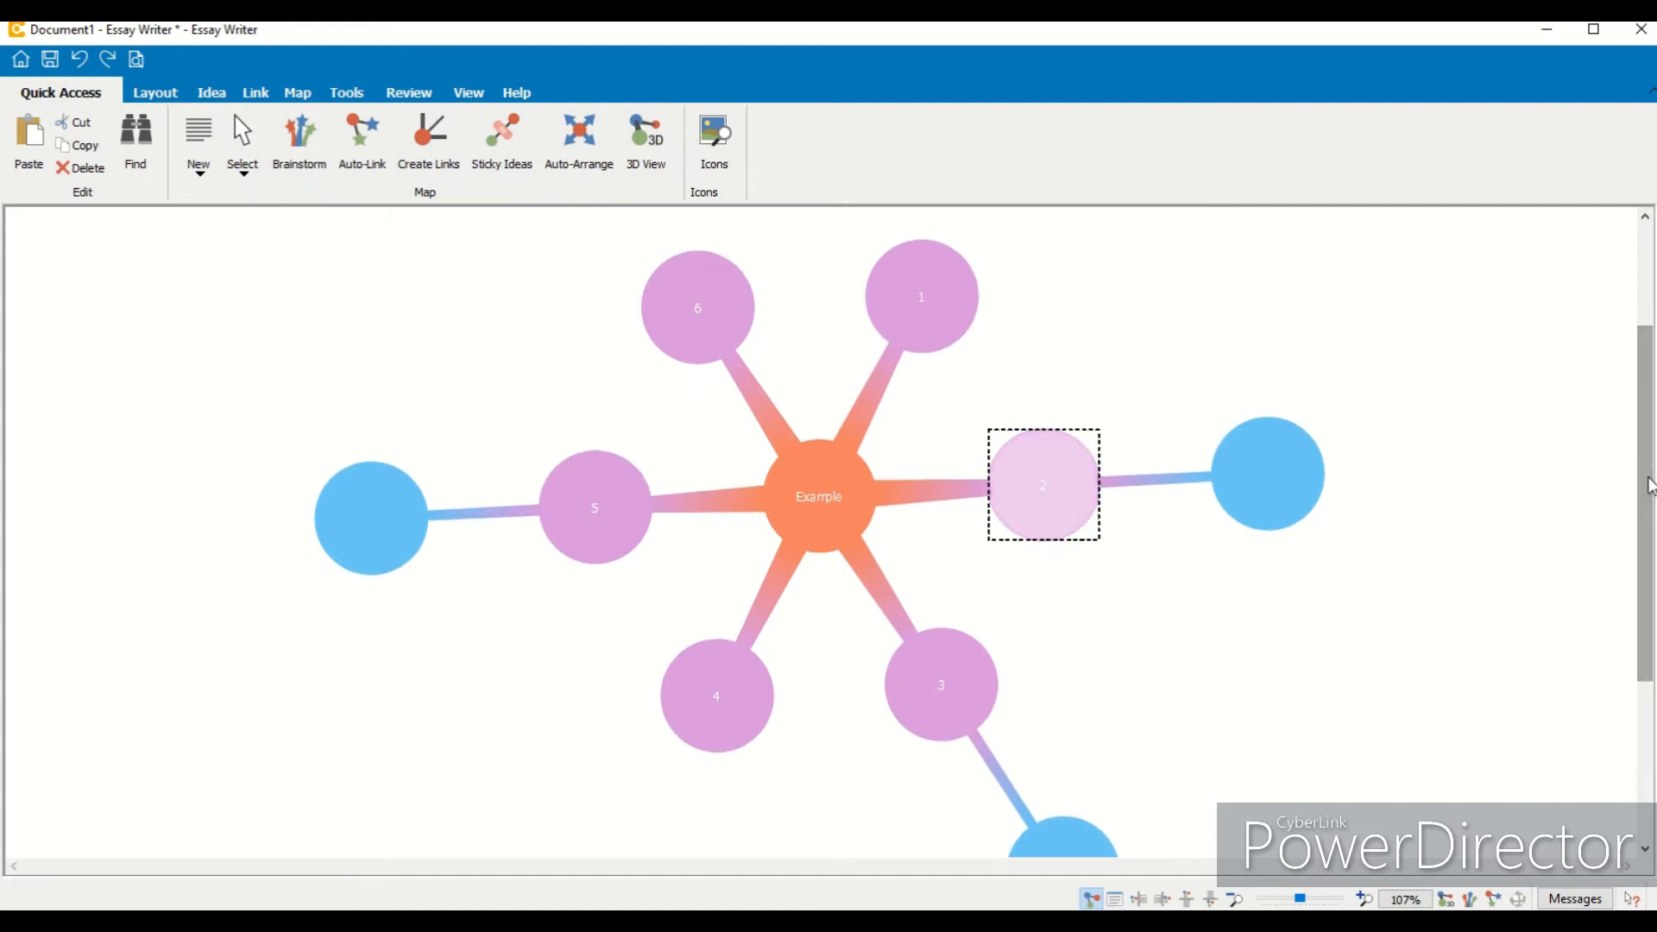
drag(1650, 486, 1650, 473)
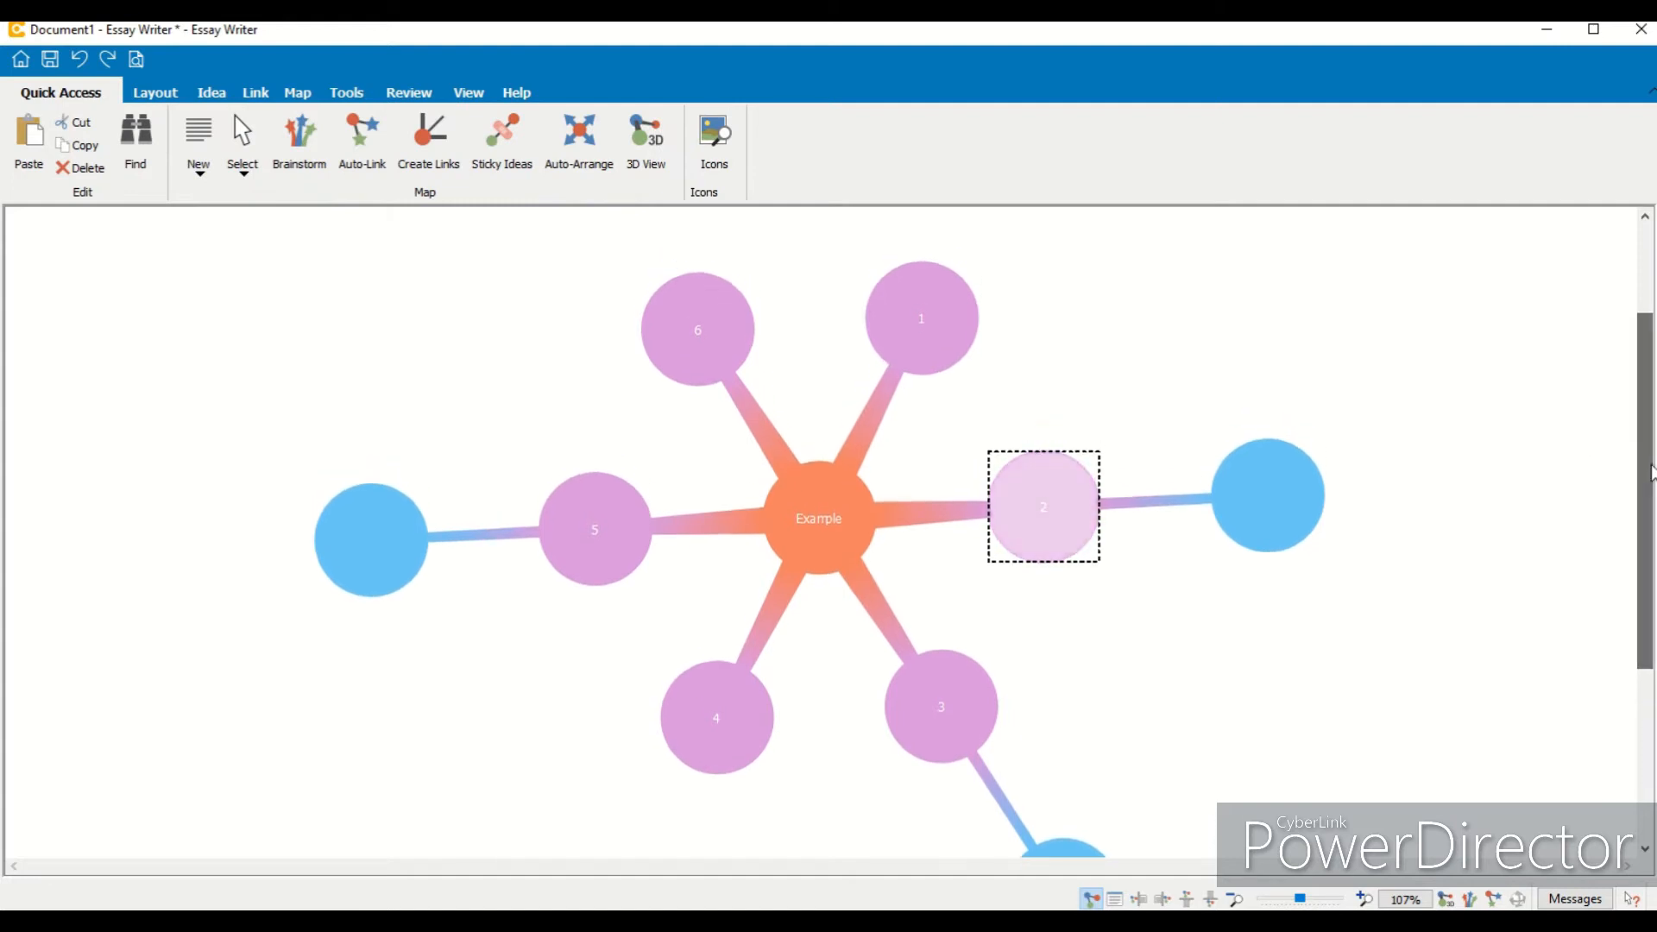
click(912, 289)
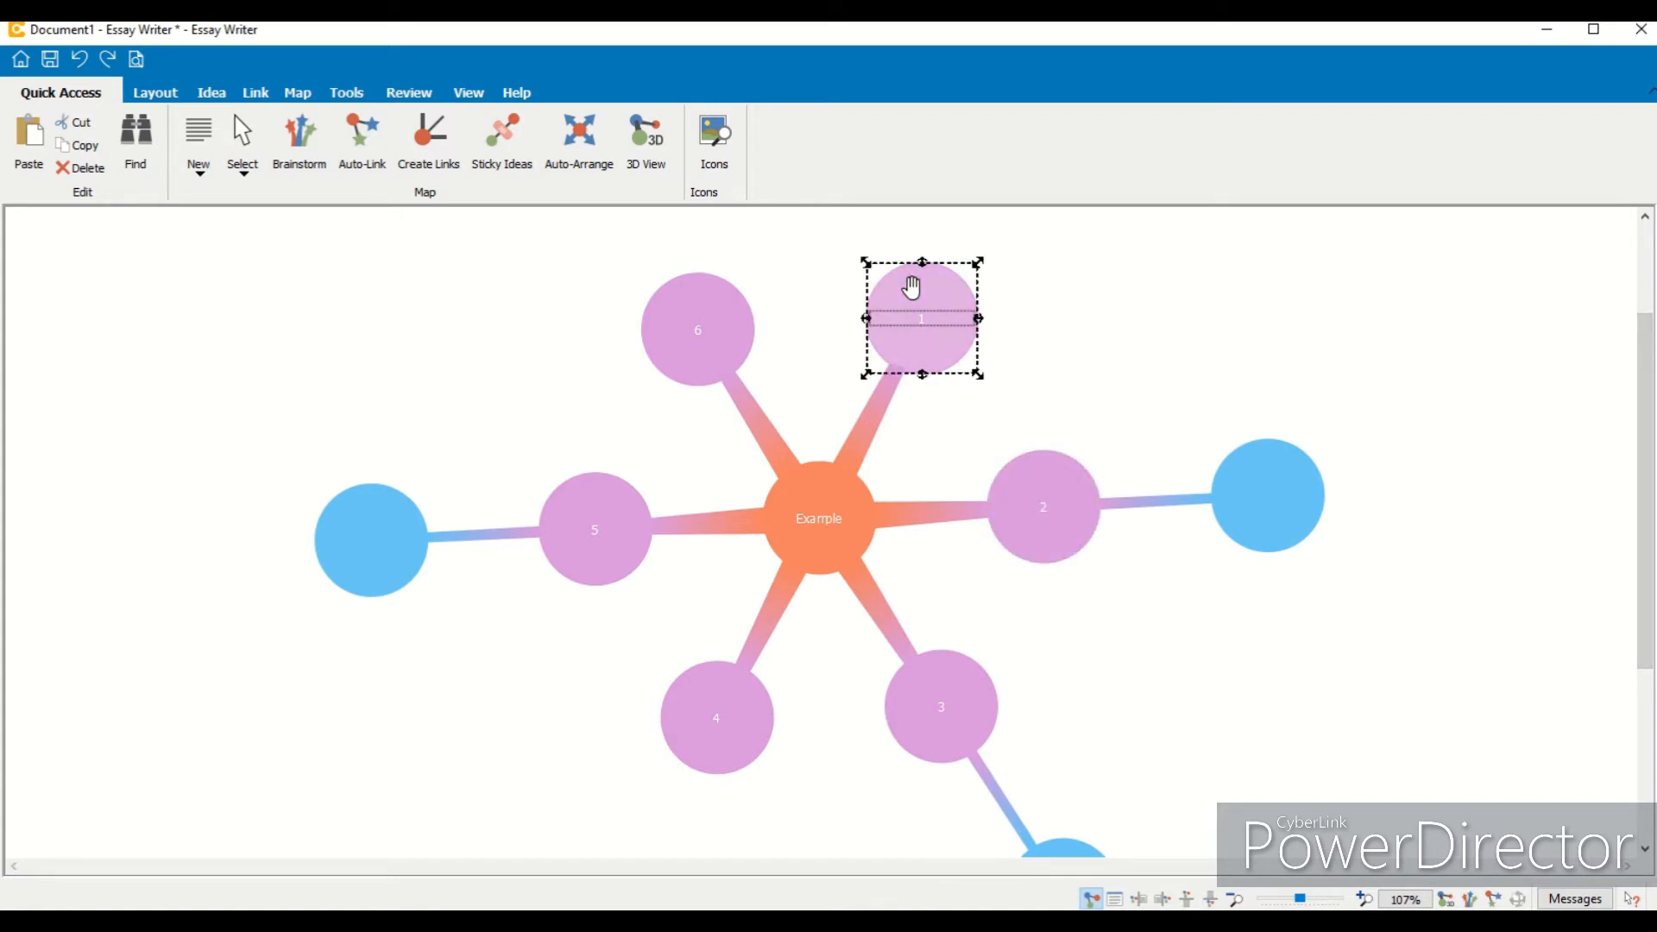
Step: Add the text "Example text....." to idea 1 in its text window and close the window
double_click(912, 289)
text(Example text.....)
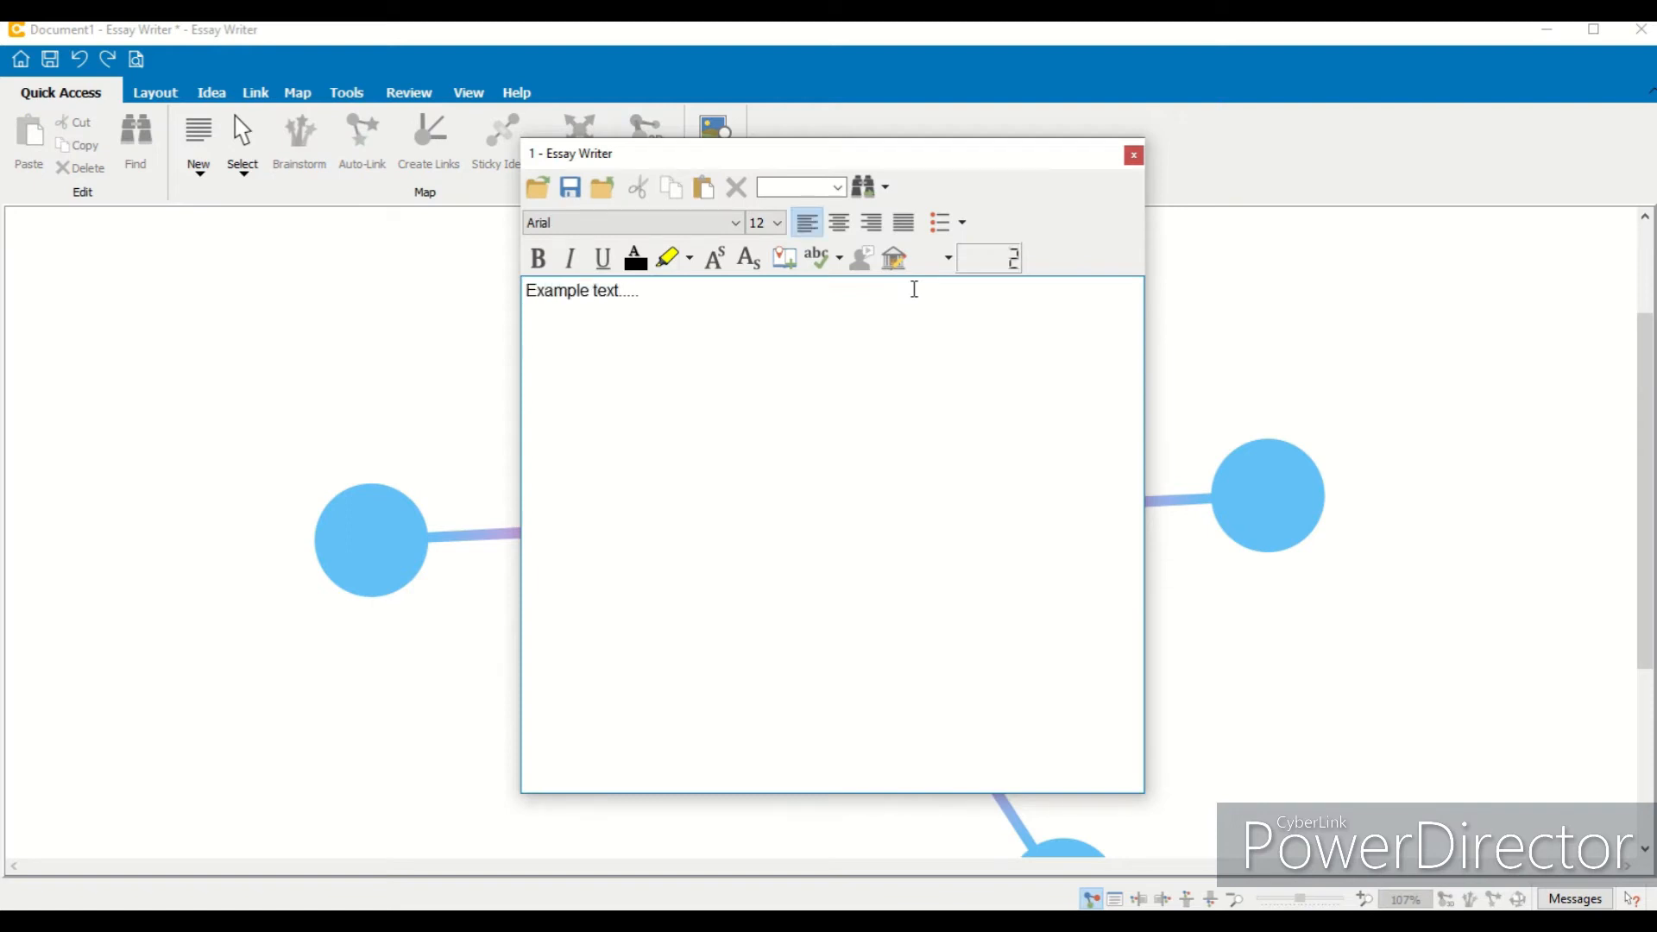
click(1132, 159)
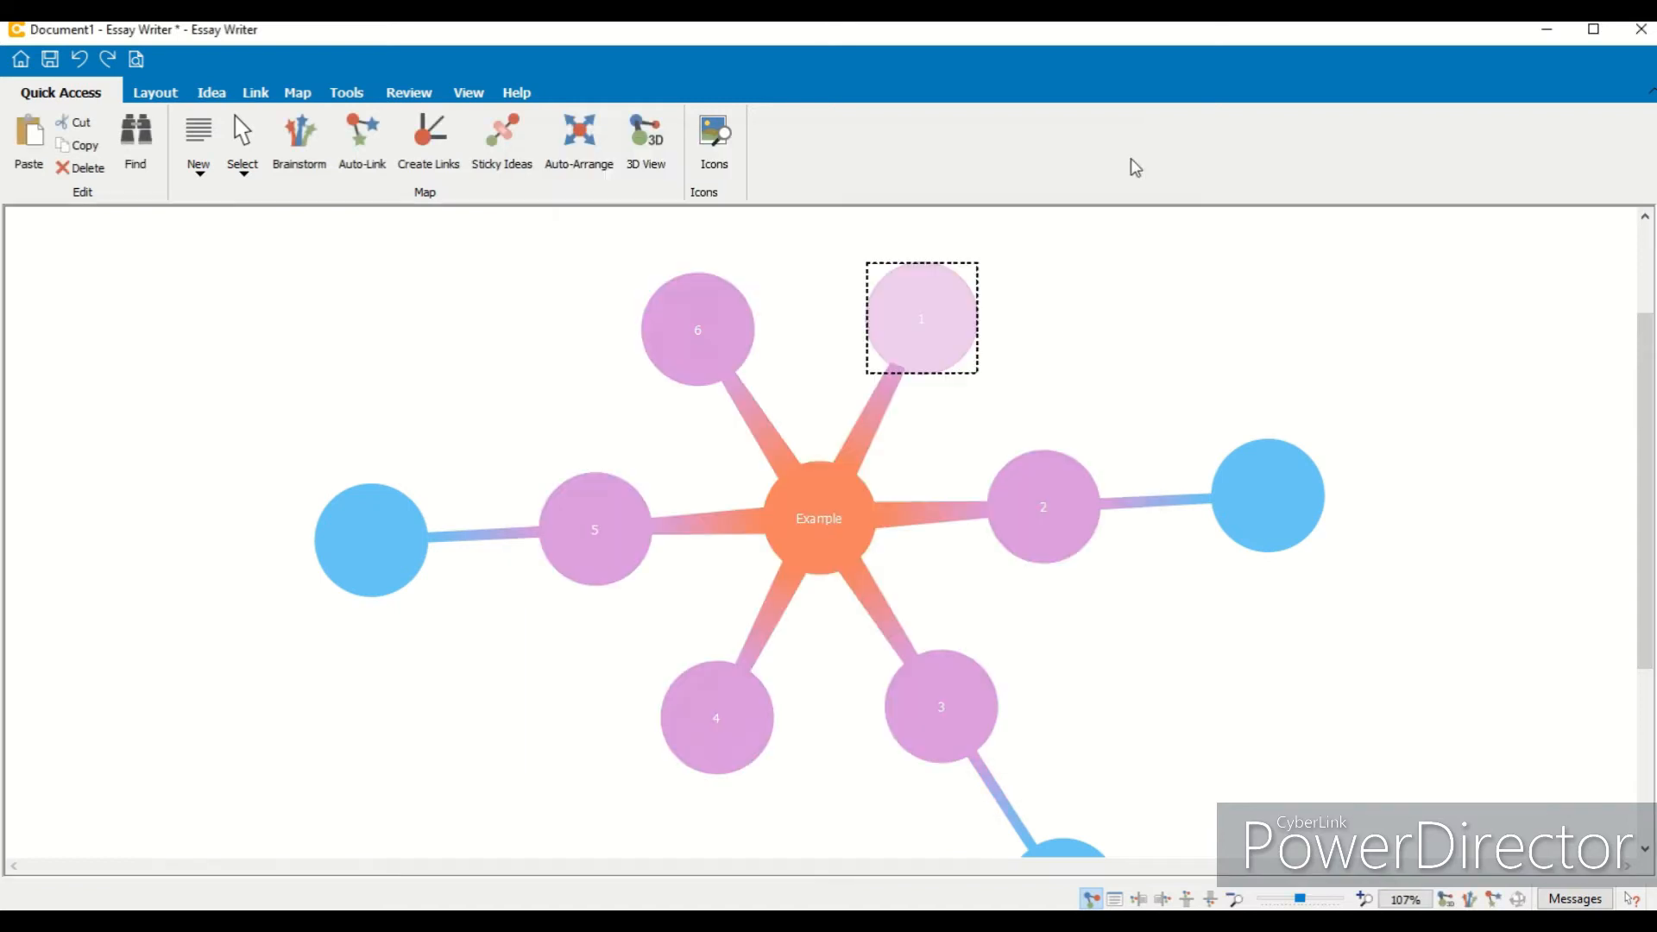
Step: Show the map and text side by side and write "Text area typing..." under heading 2
click(467, 94)
click(502, 145)
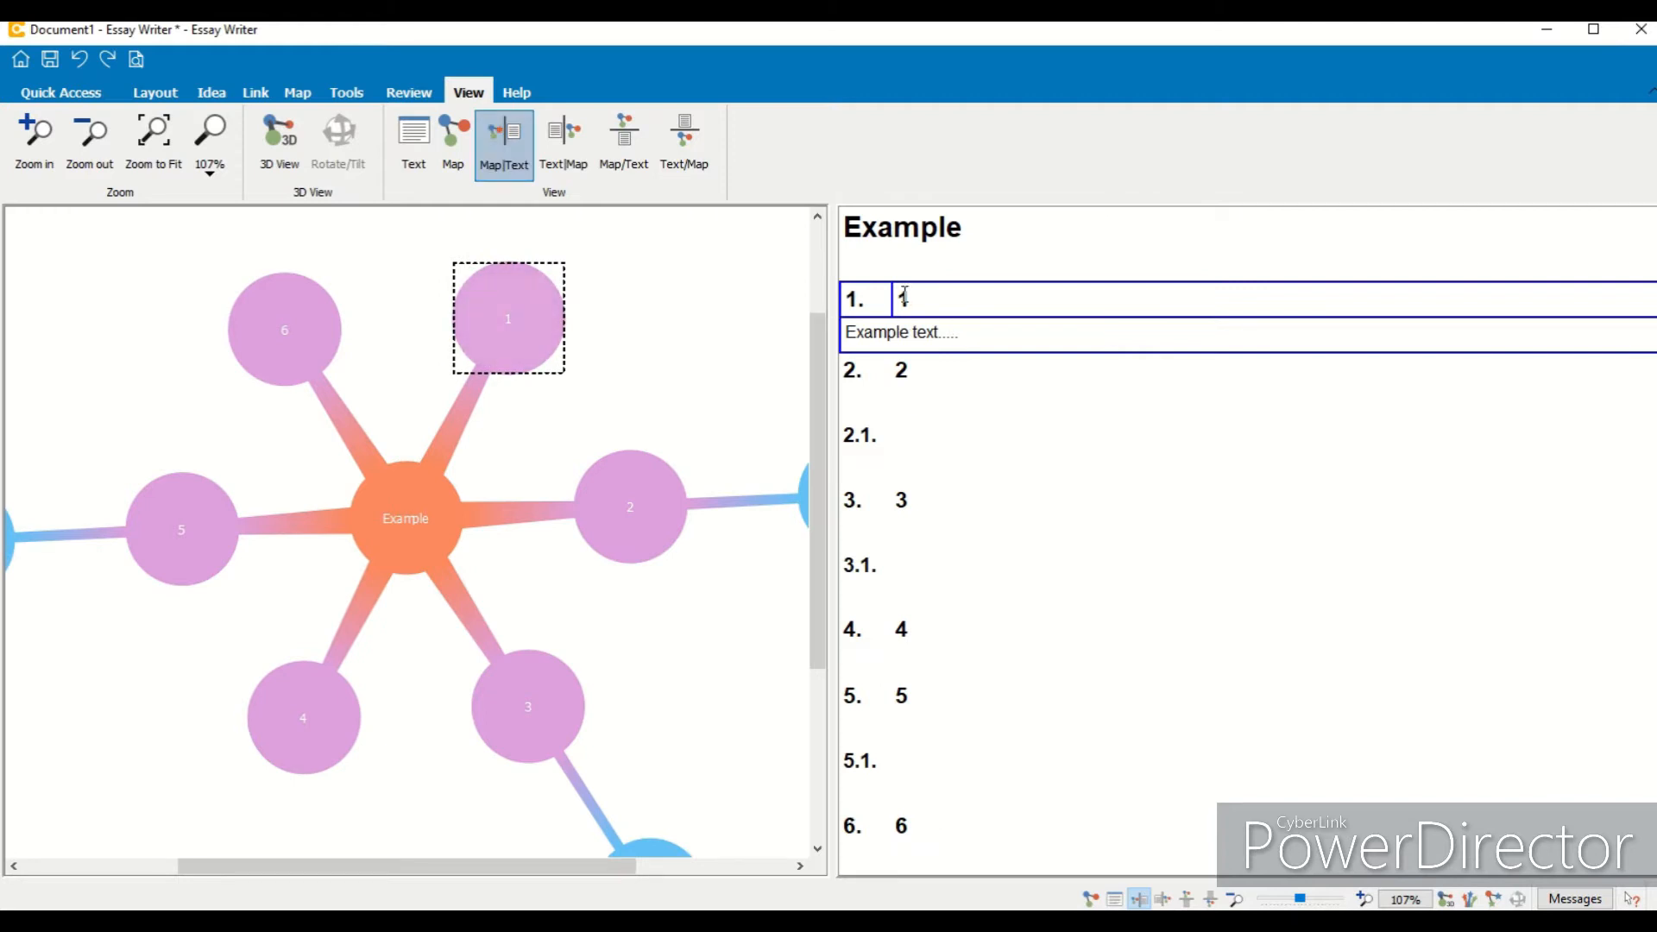
click(884, 394)
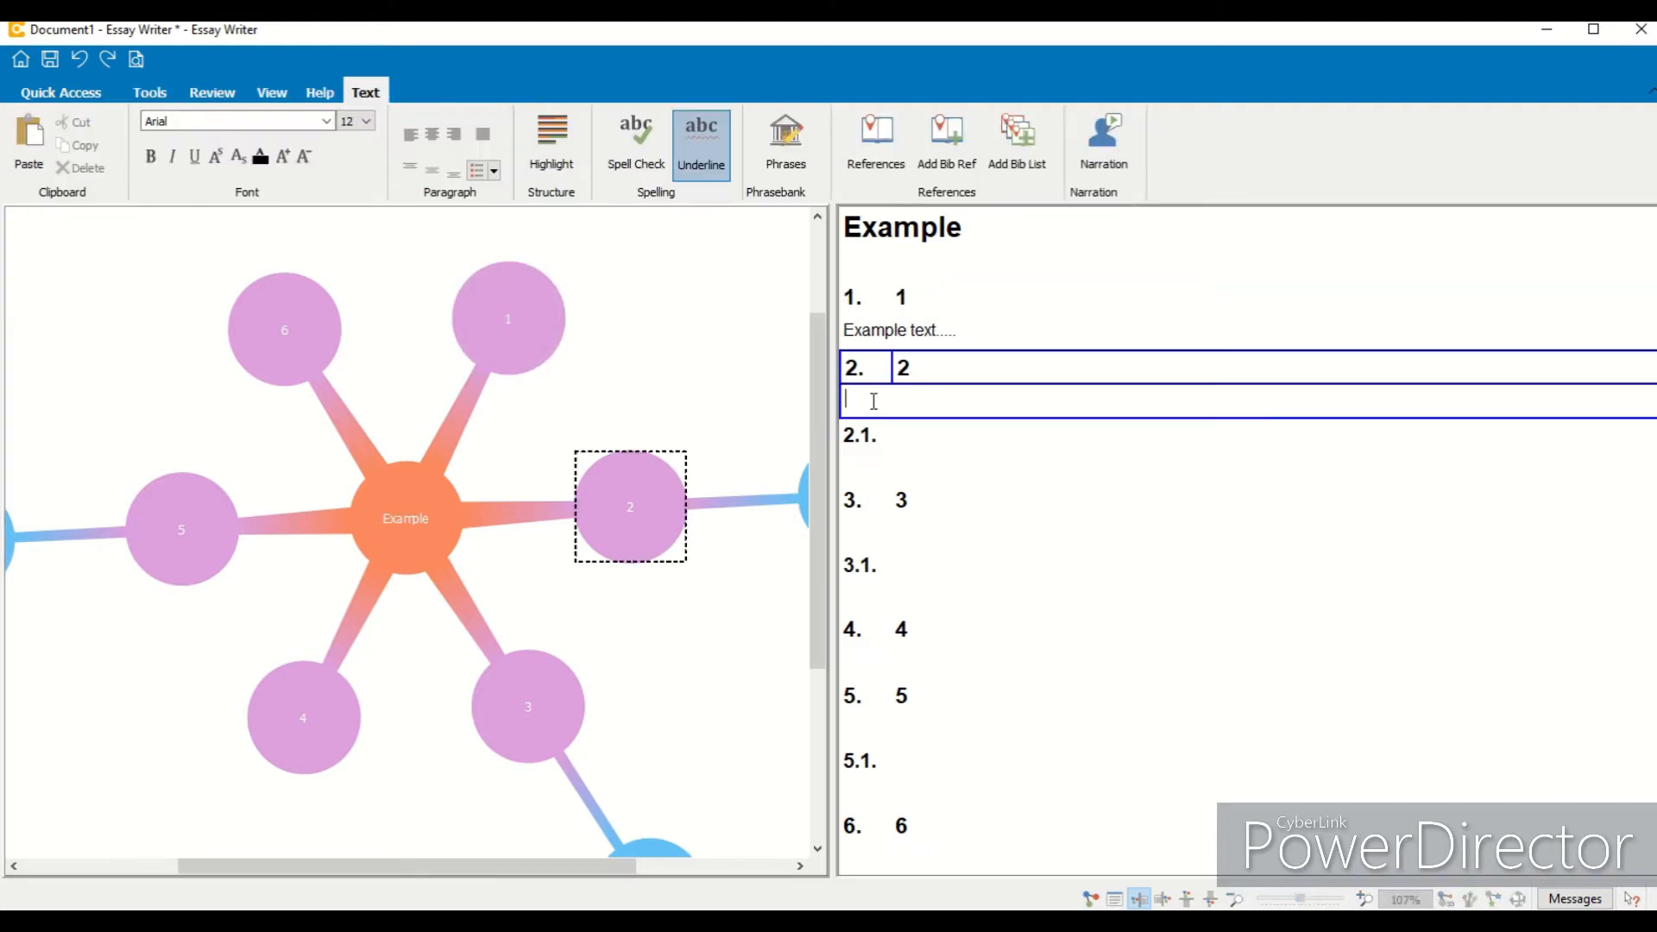
text(Te)
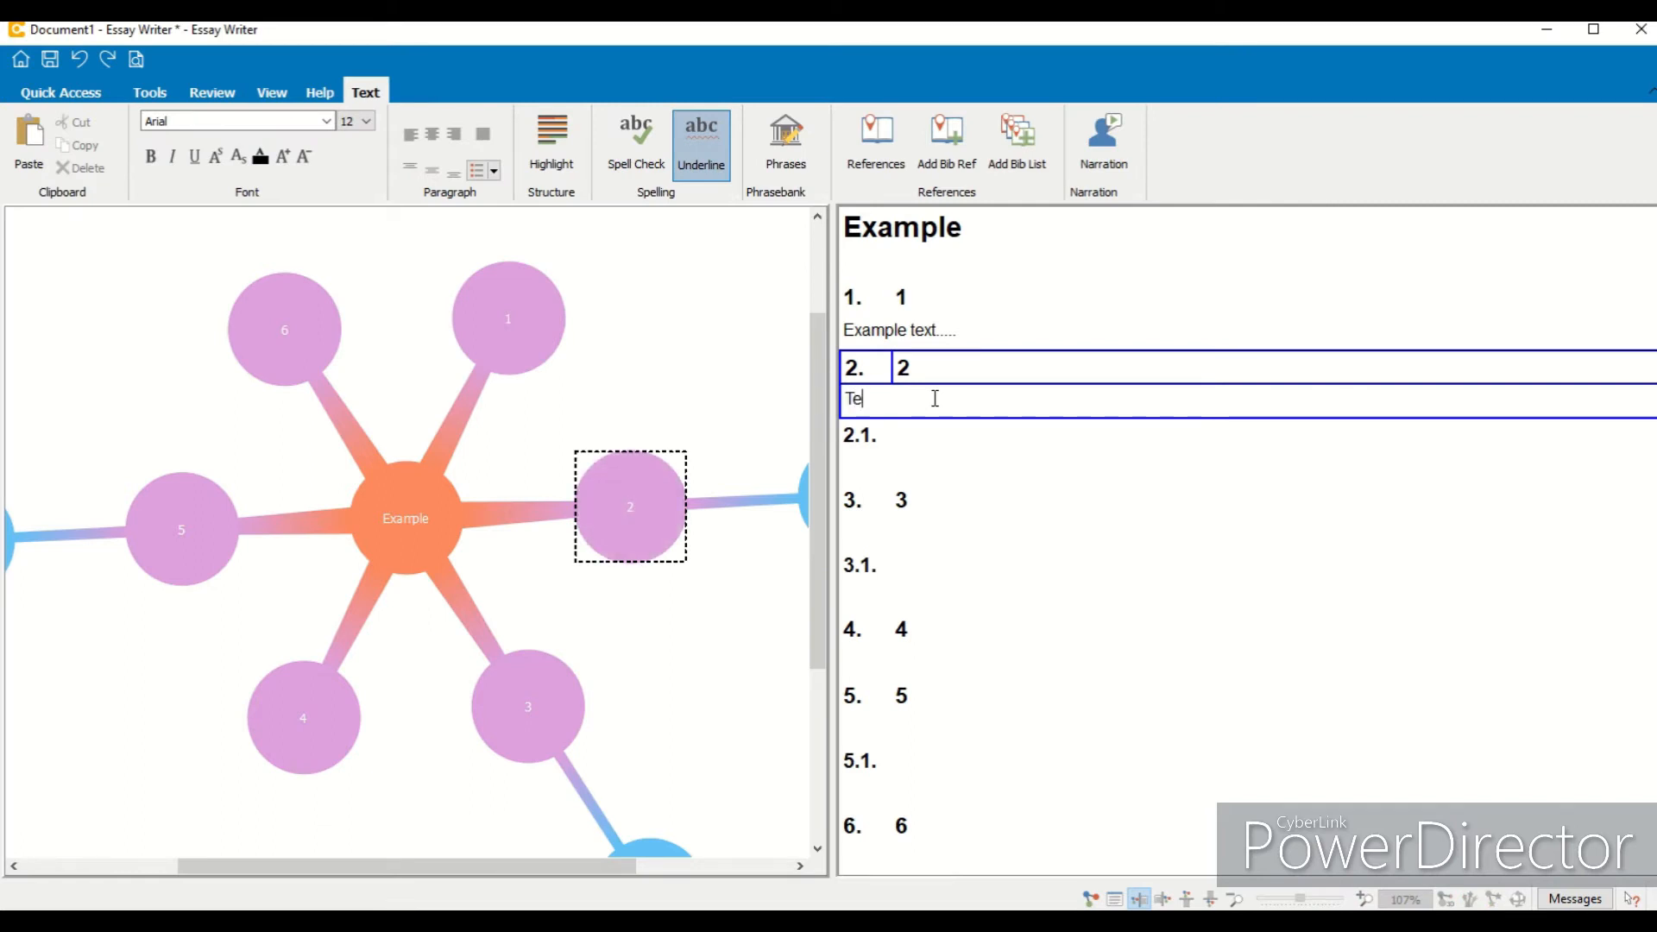
text(xt area typing...)
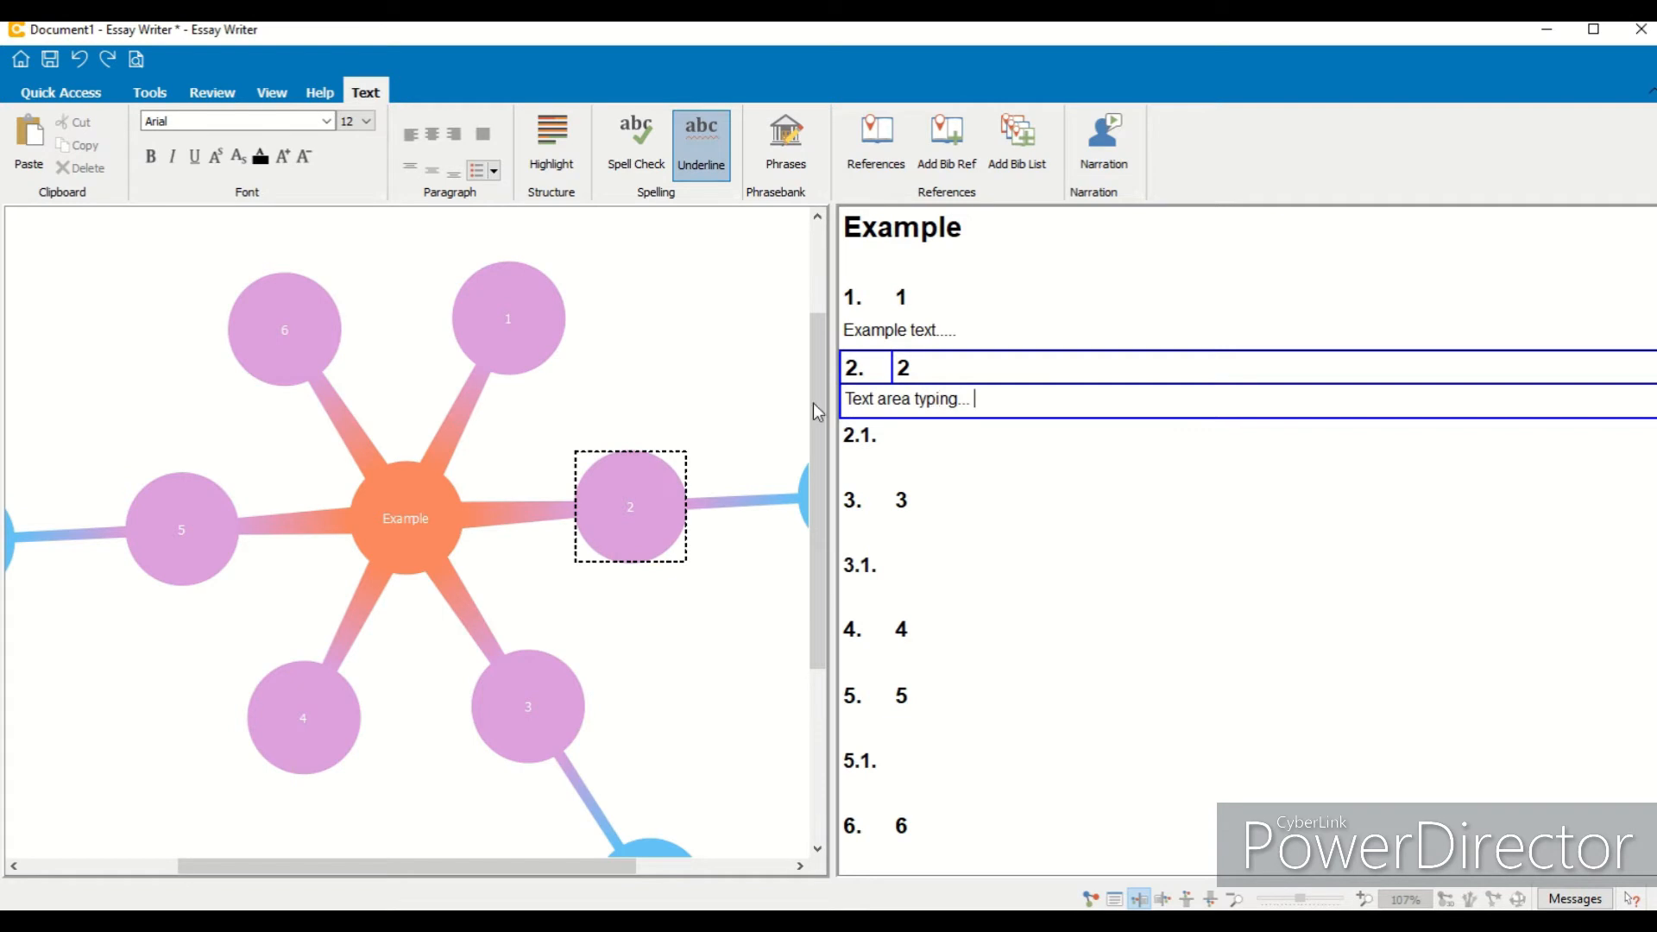
Step: Return to the map-only view and check the text stored in idea 2
click(270, 93)
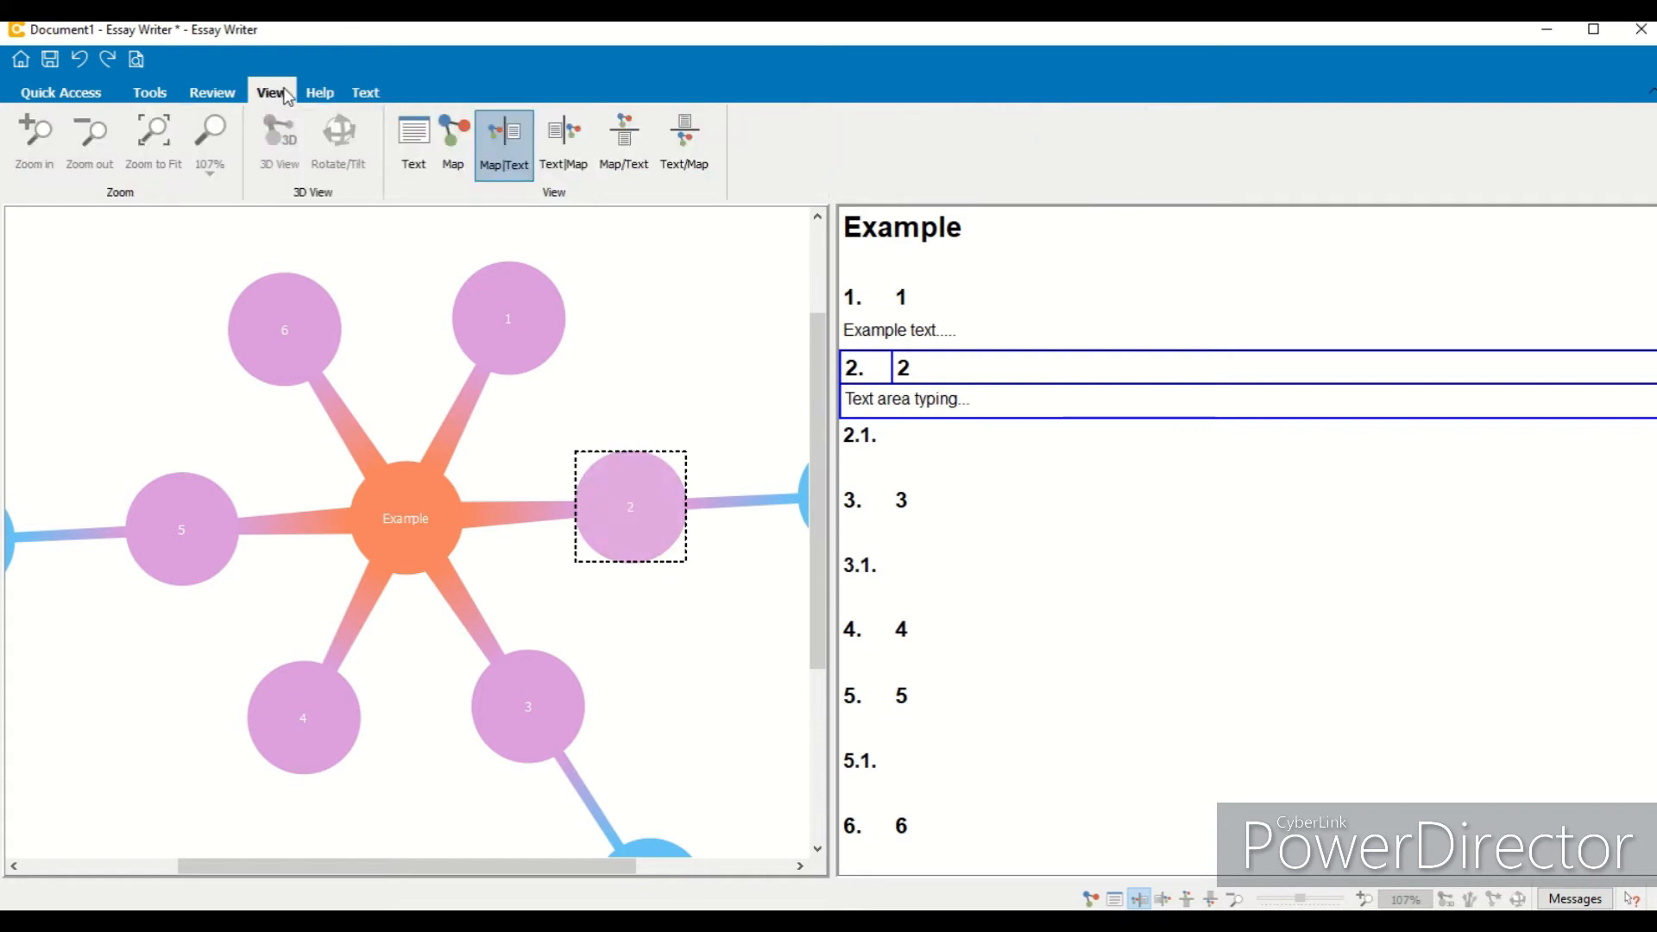
click(449, 140)
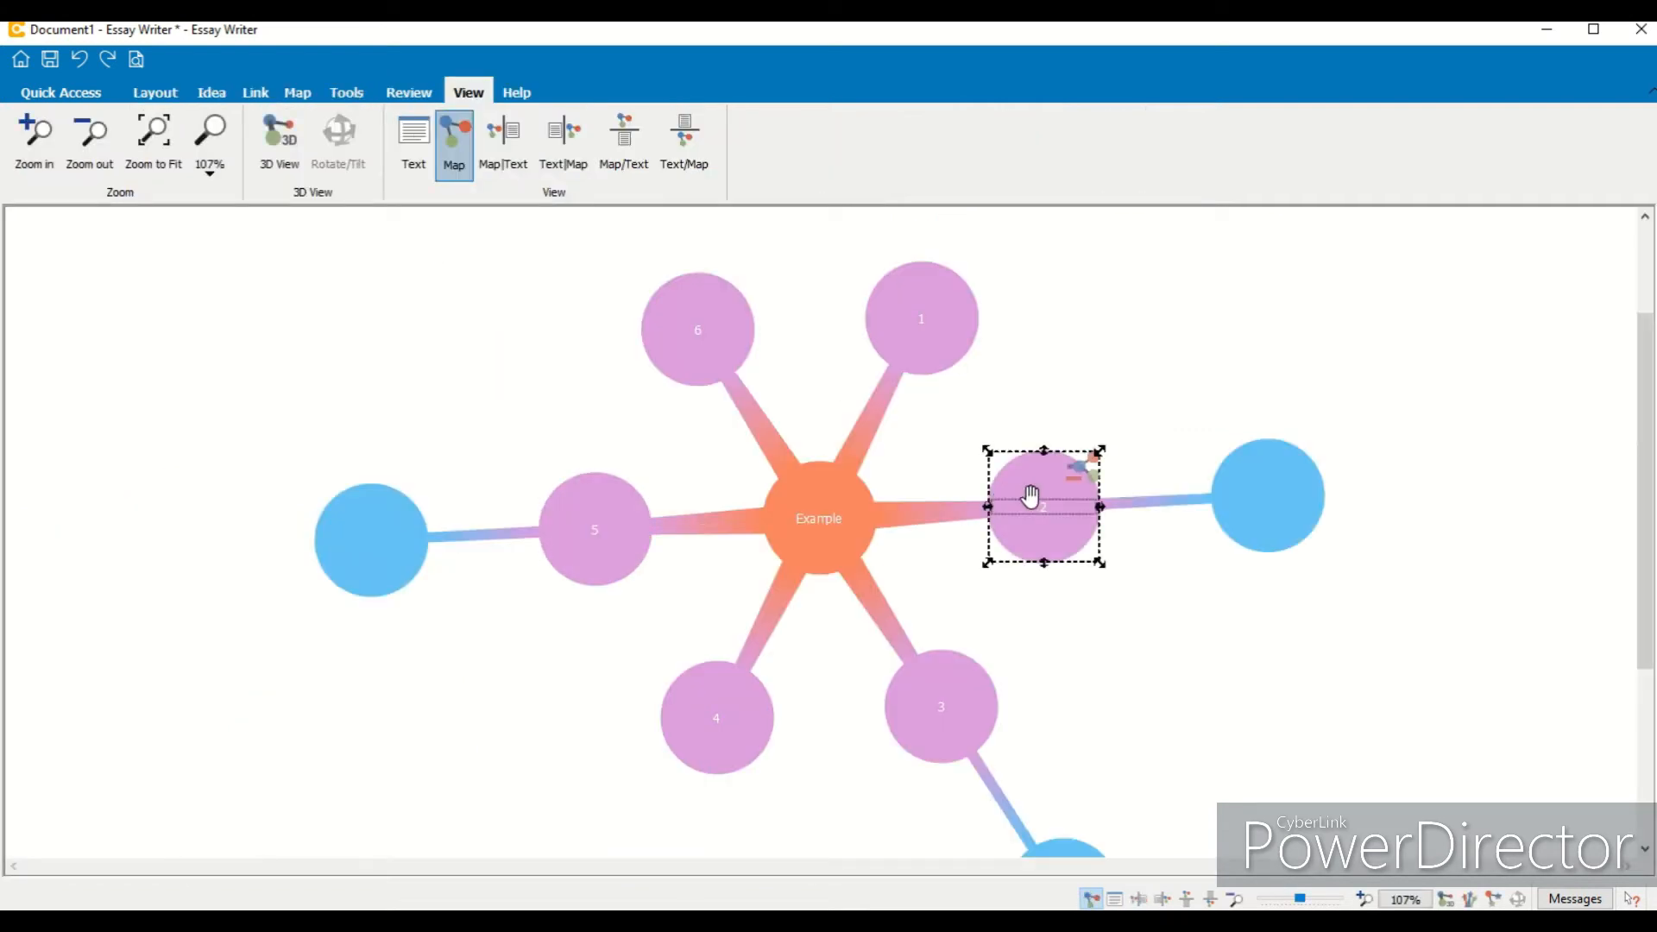
double_click(1041, 468)
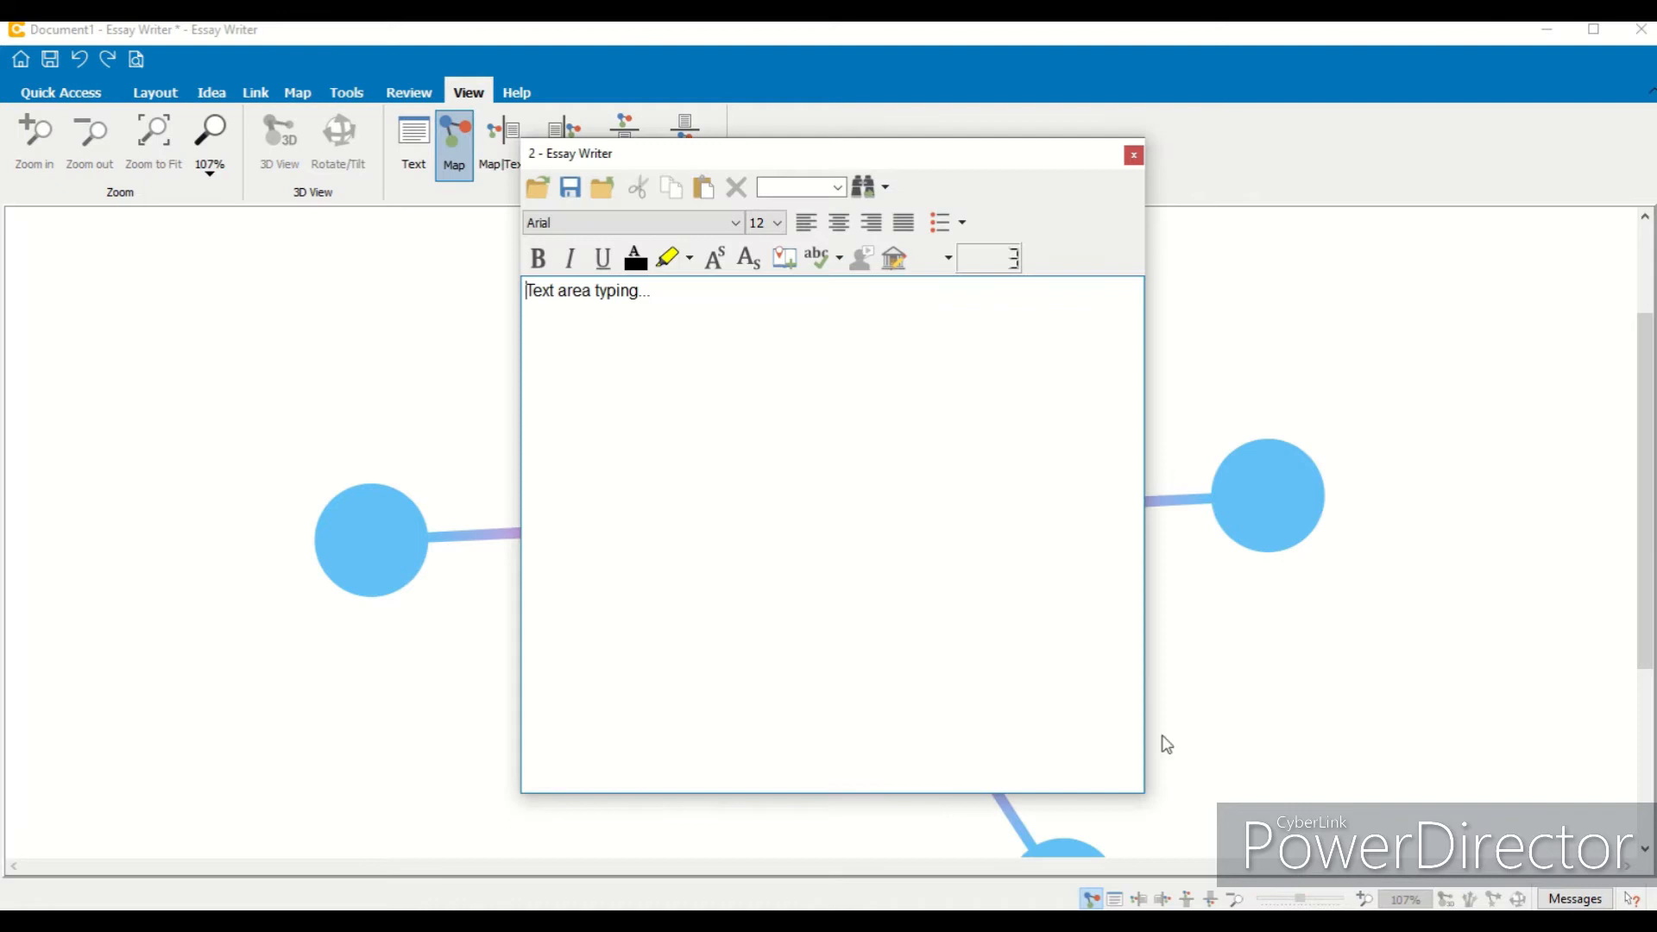
click(1133, 155)
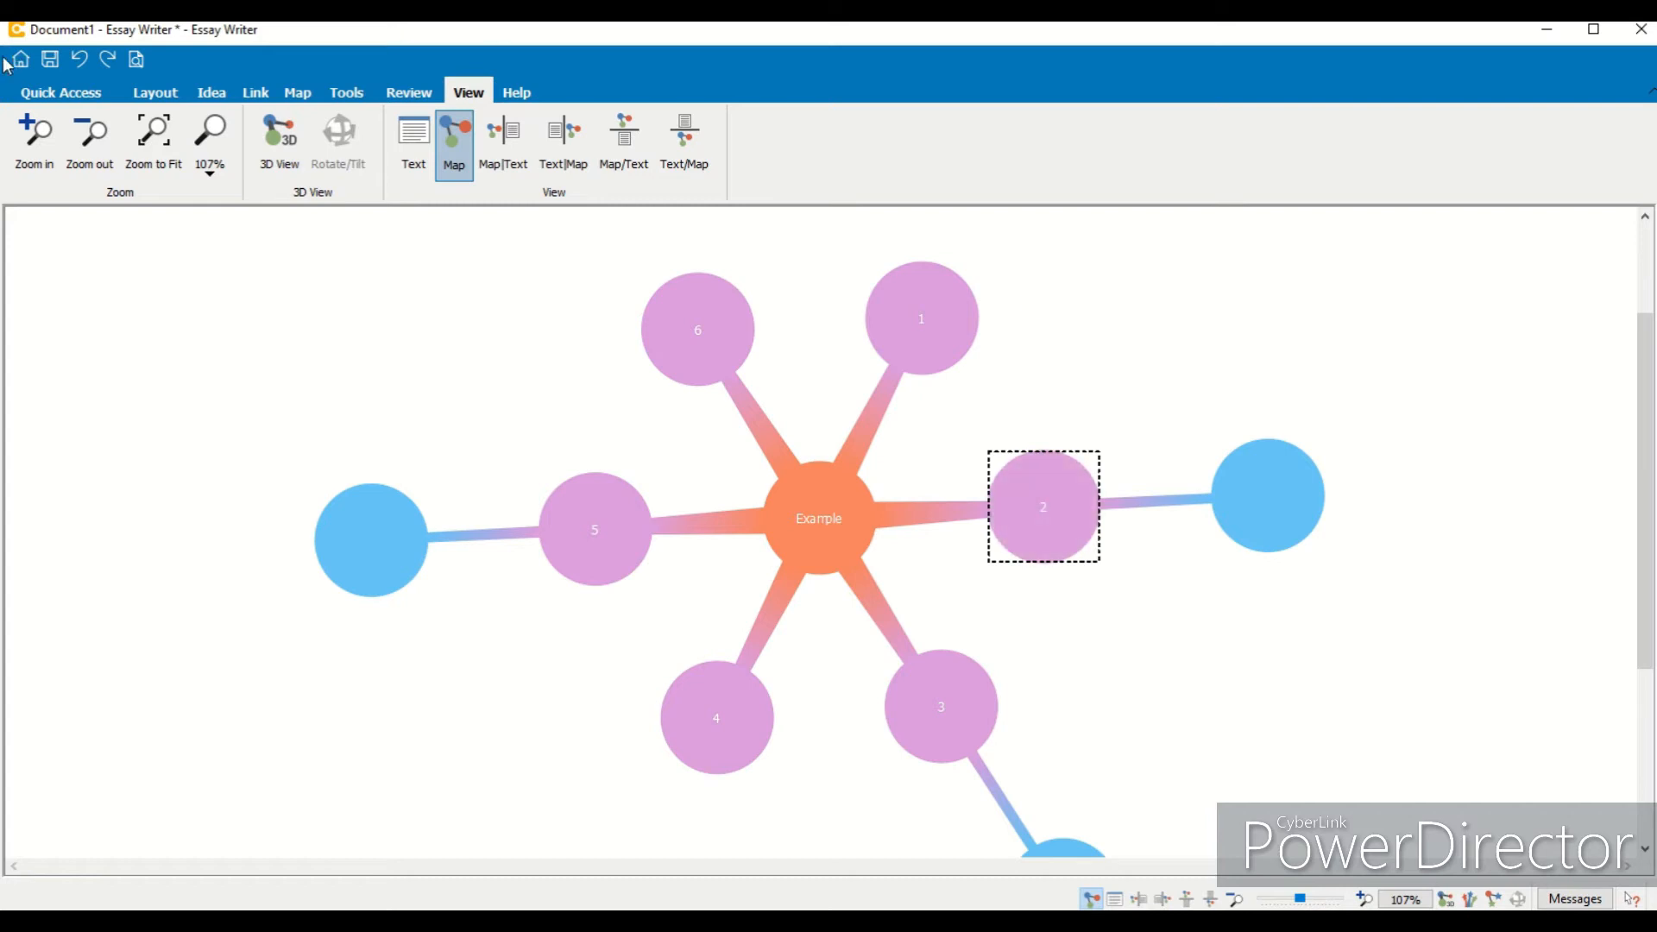
Step: Add a new text idea without a title to the map and delete it again
click(82, 93)
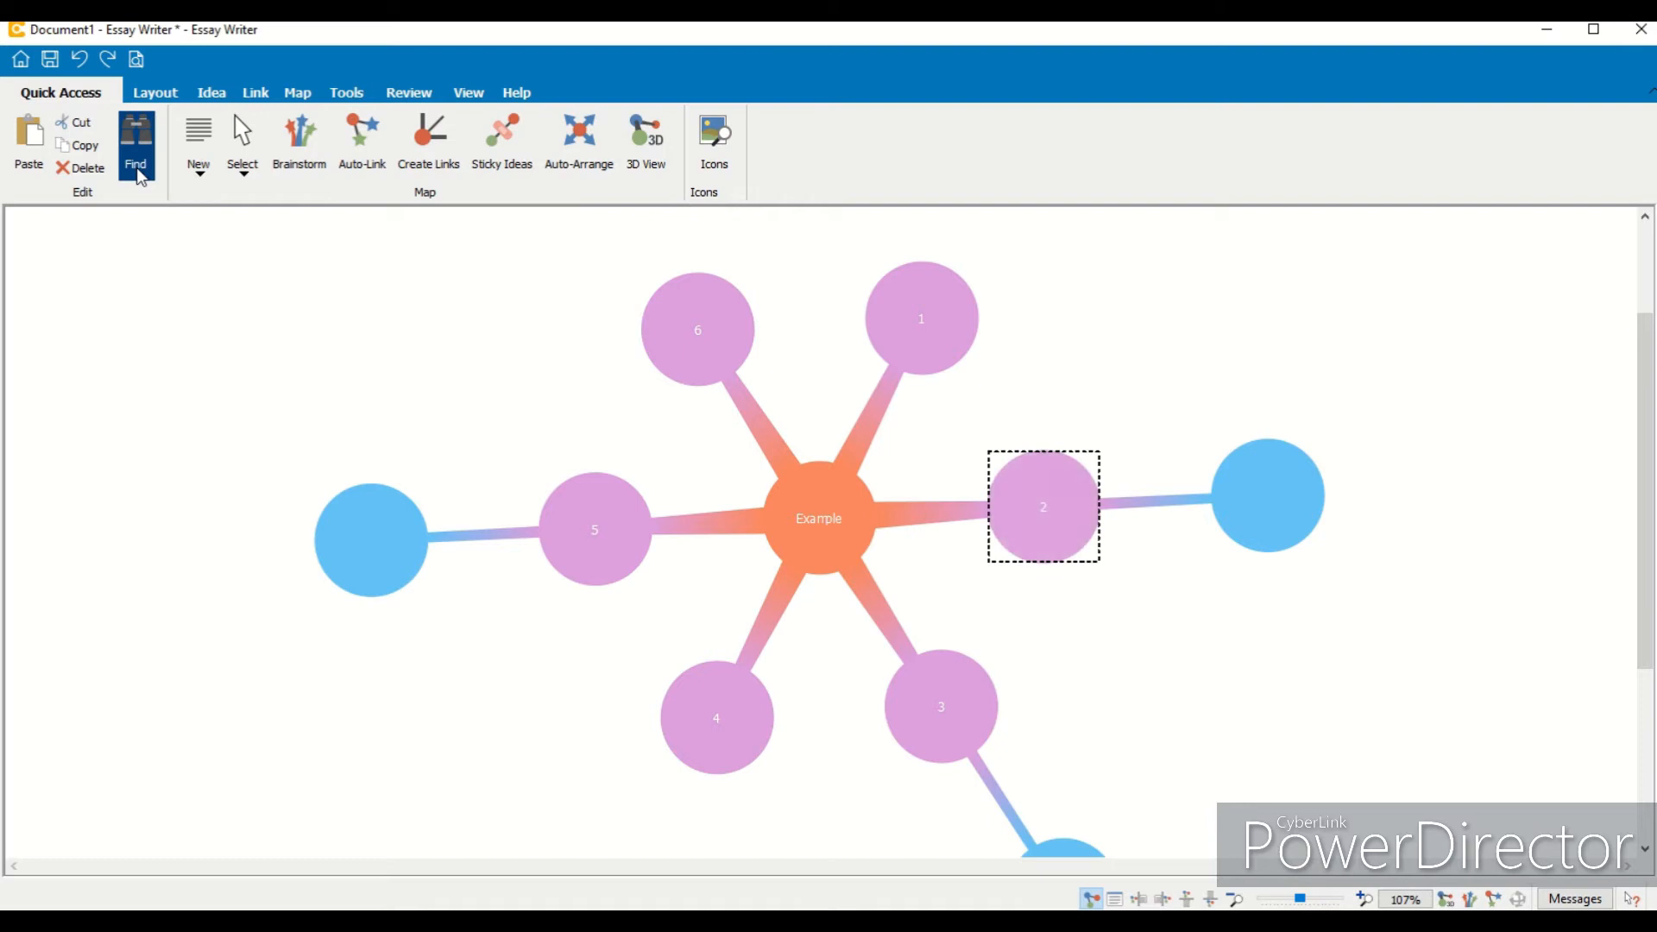
click(212, 179)
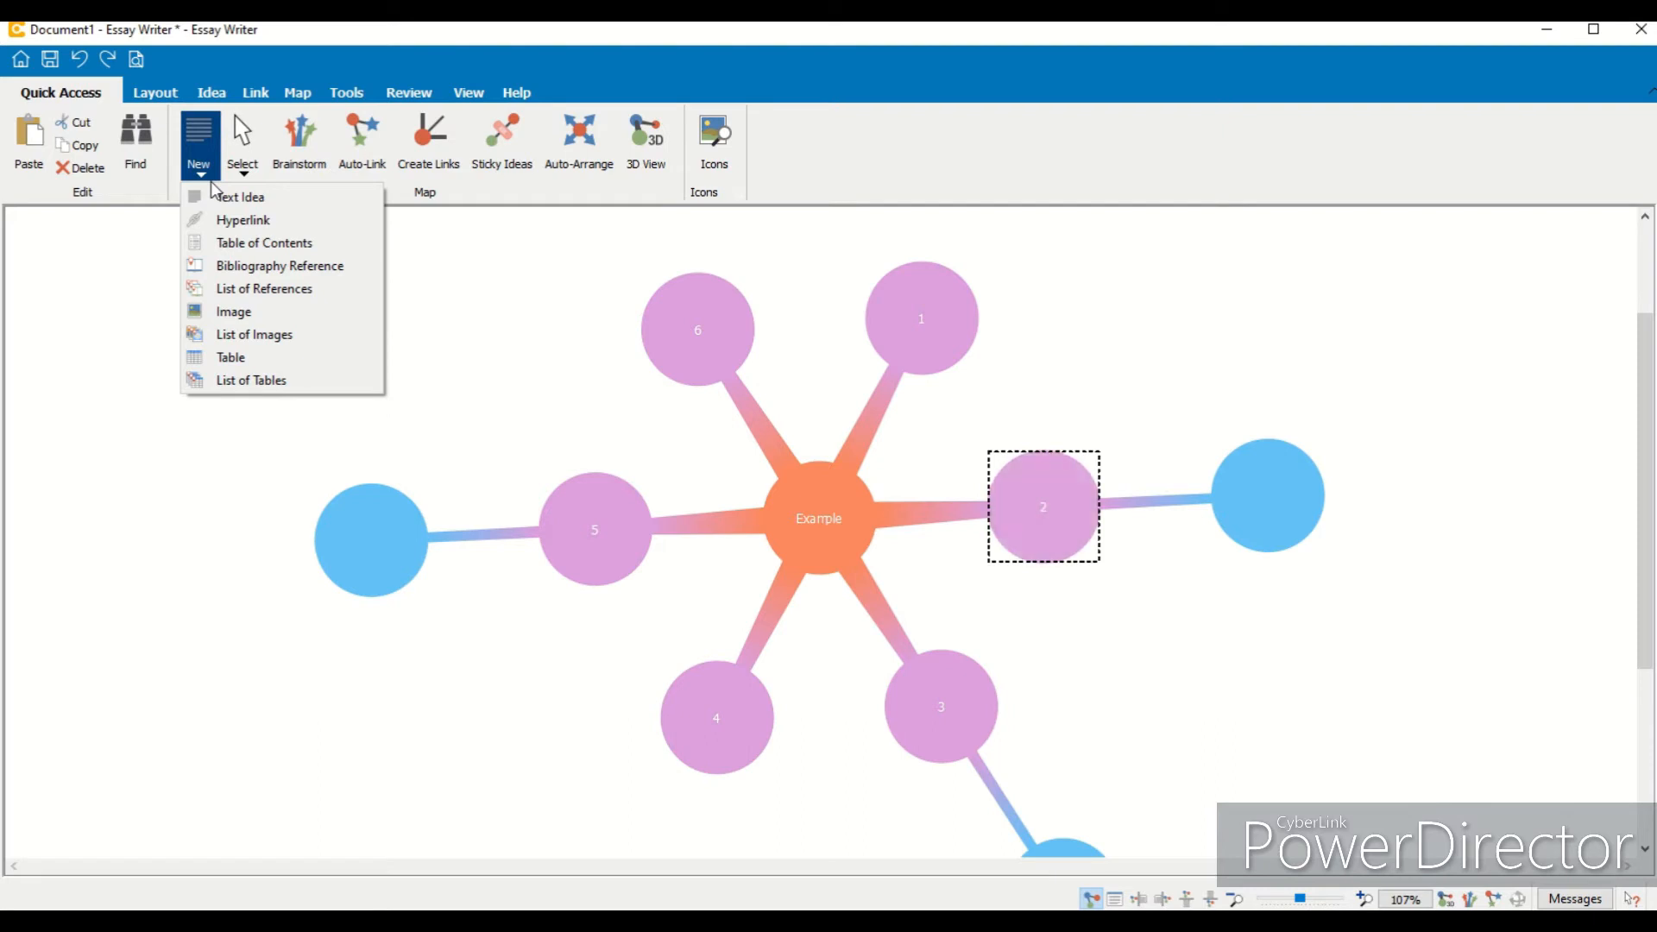
click(265, 205)
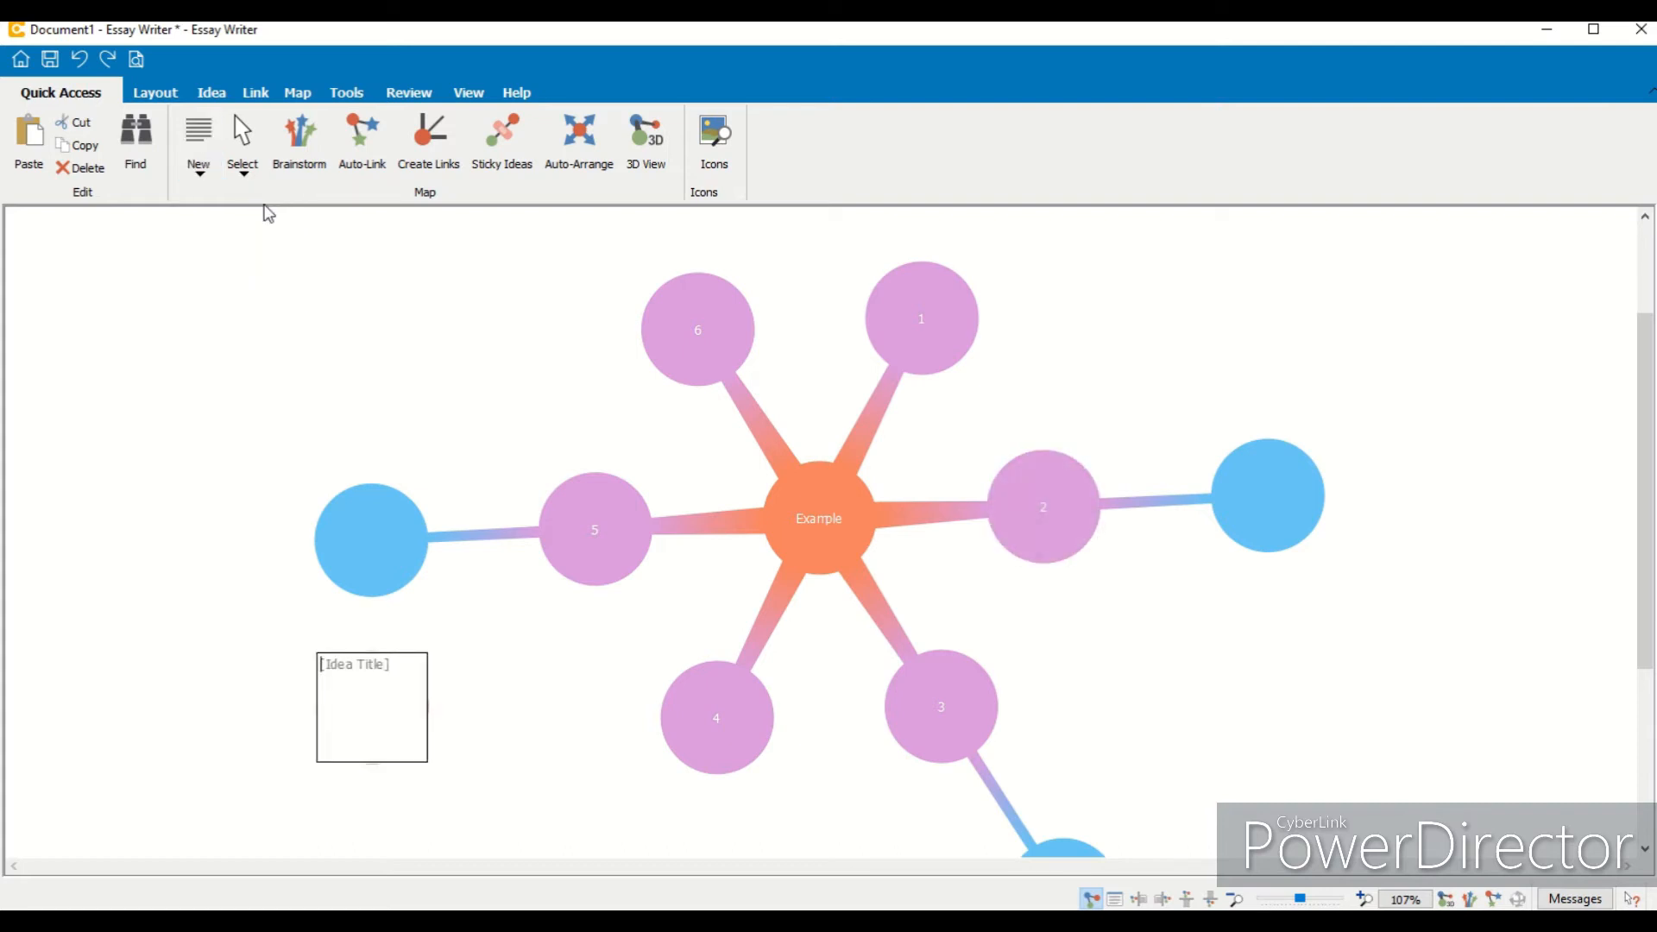
click(250, 752)
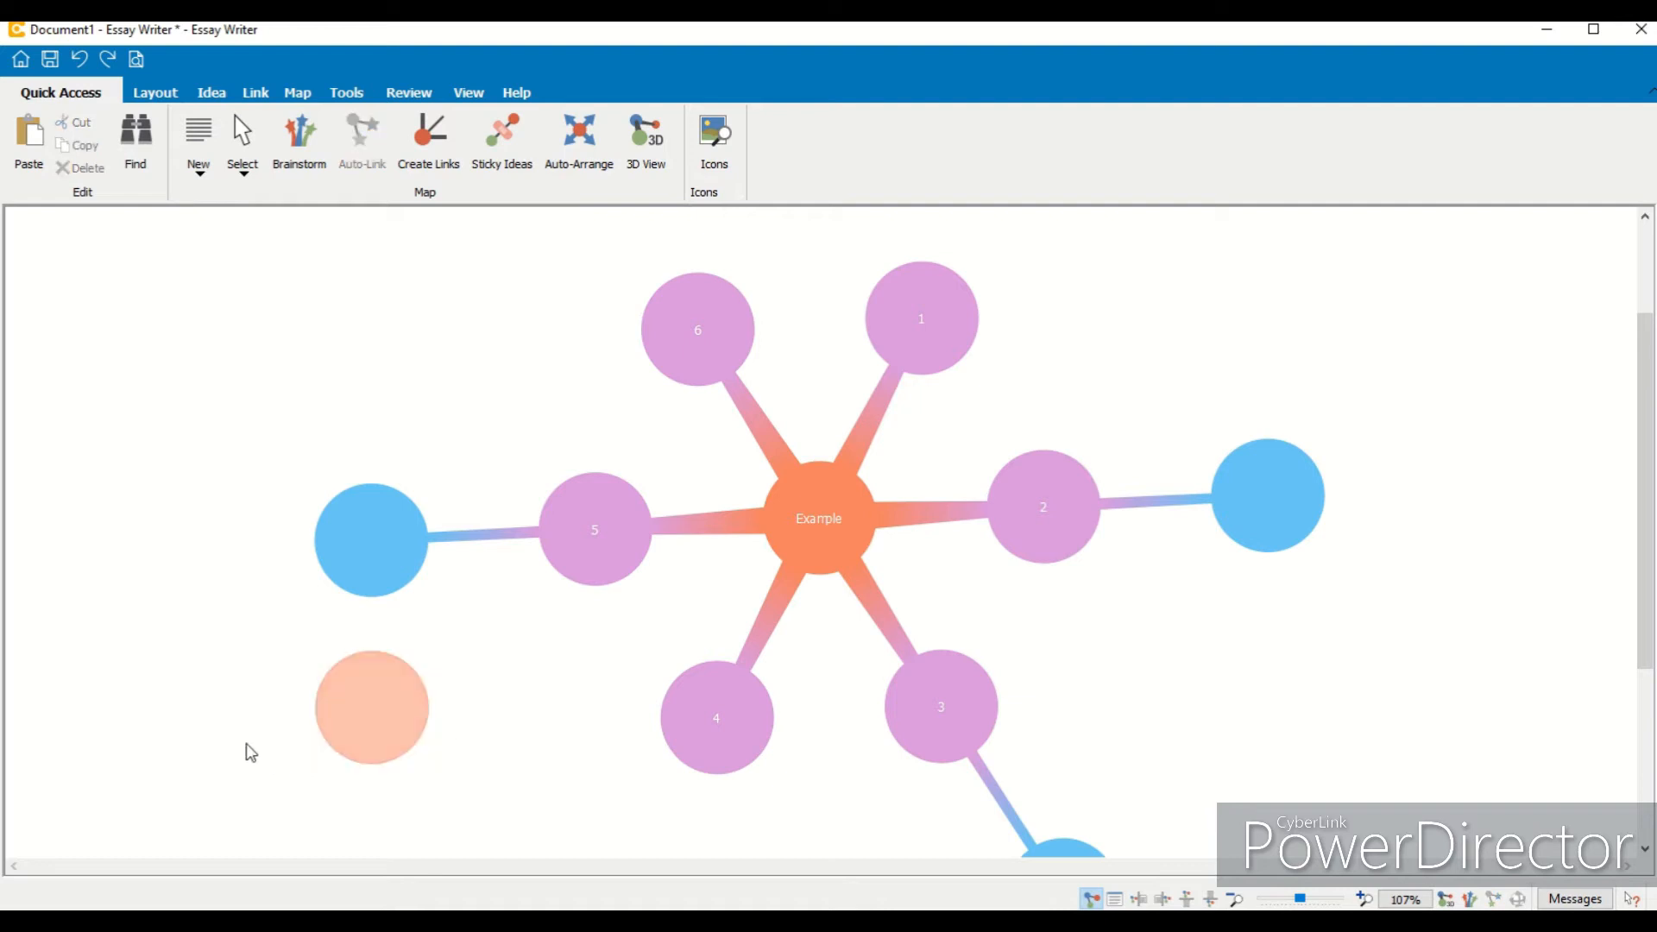
click(376, 705)
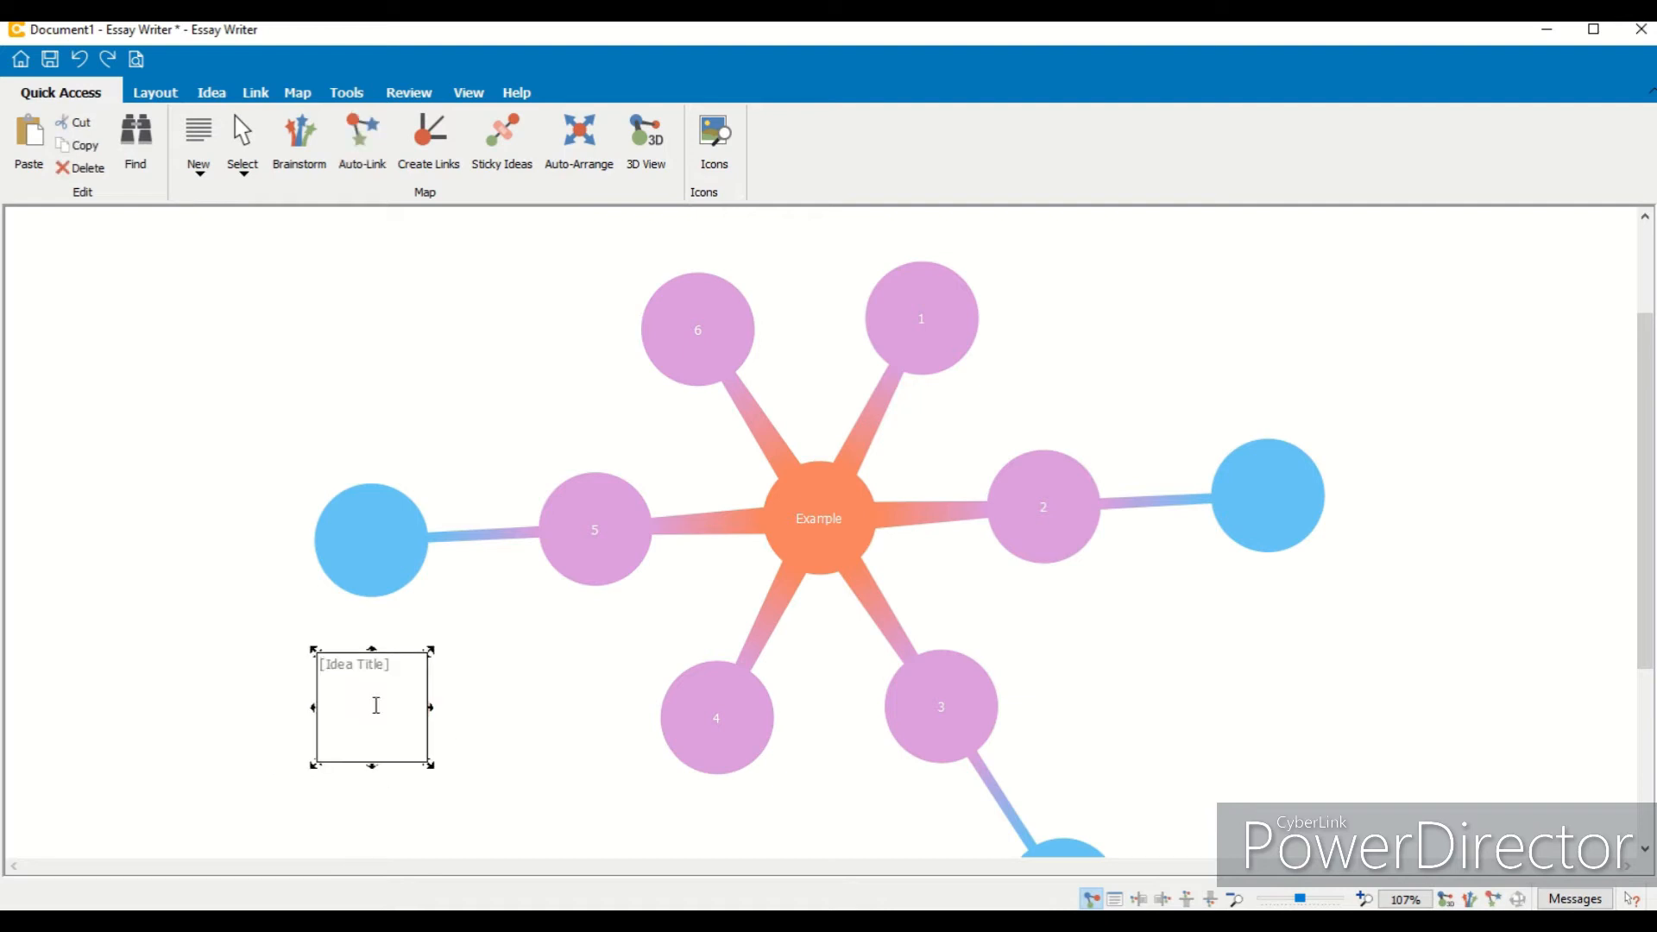
click(247, 702)
click(355, 682)
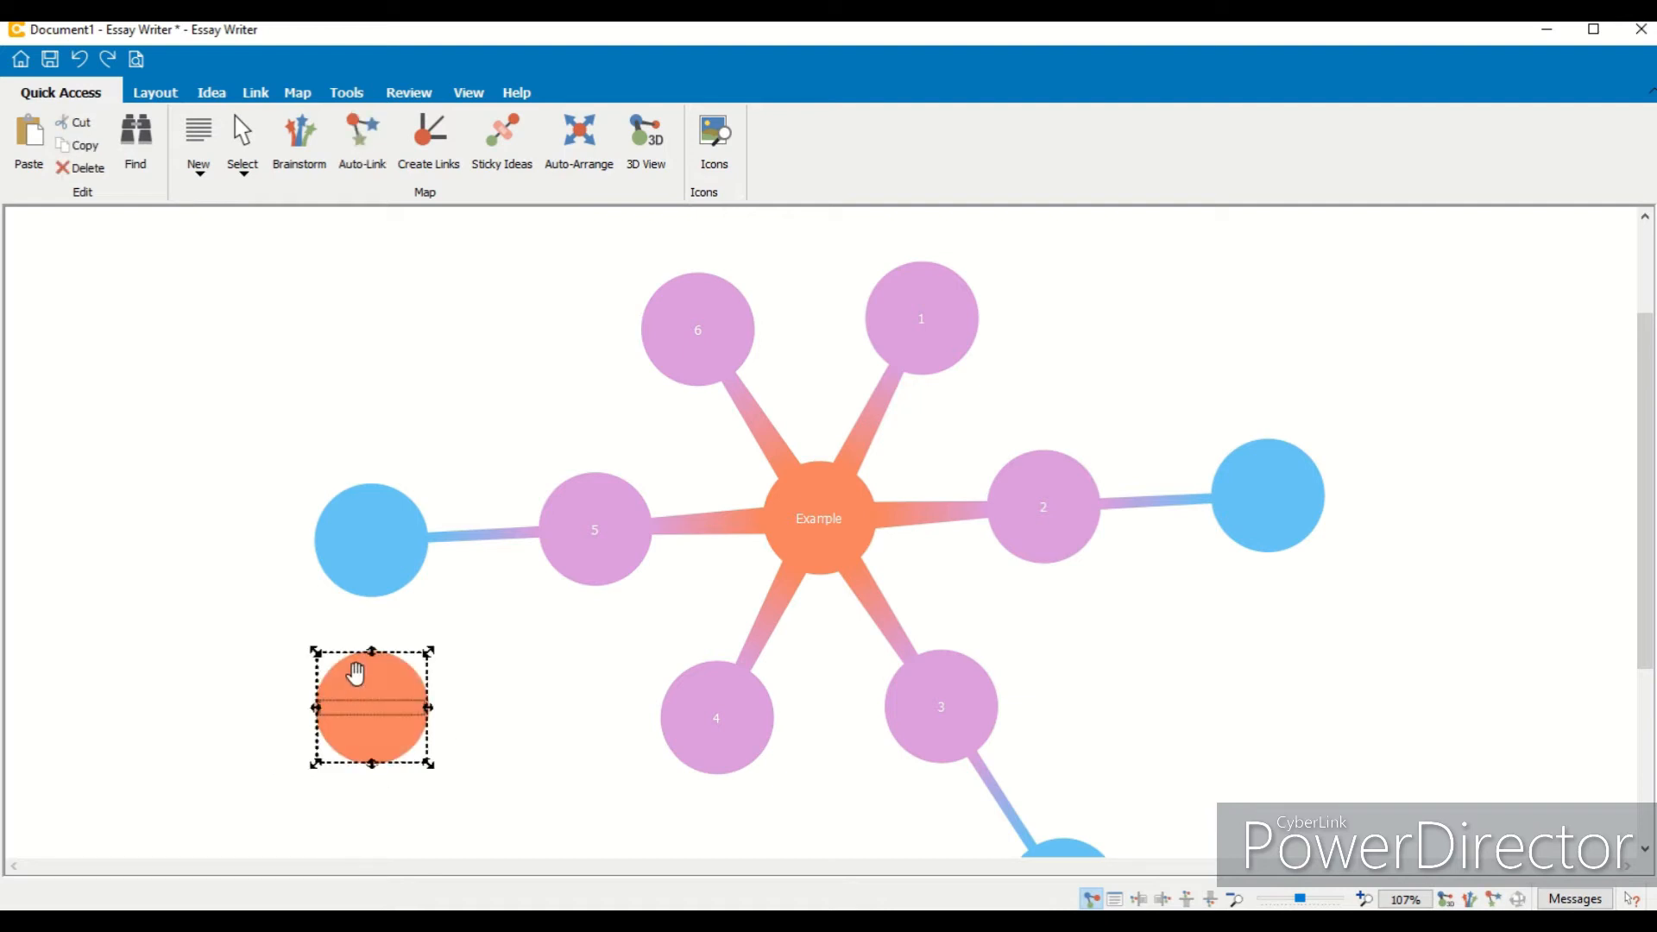
key(Delete)
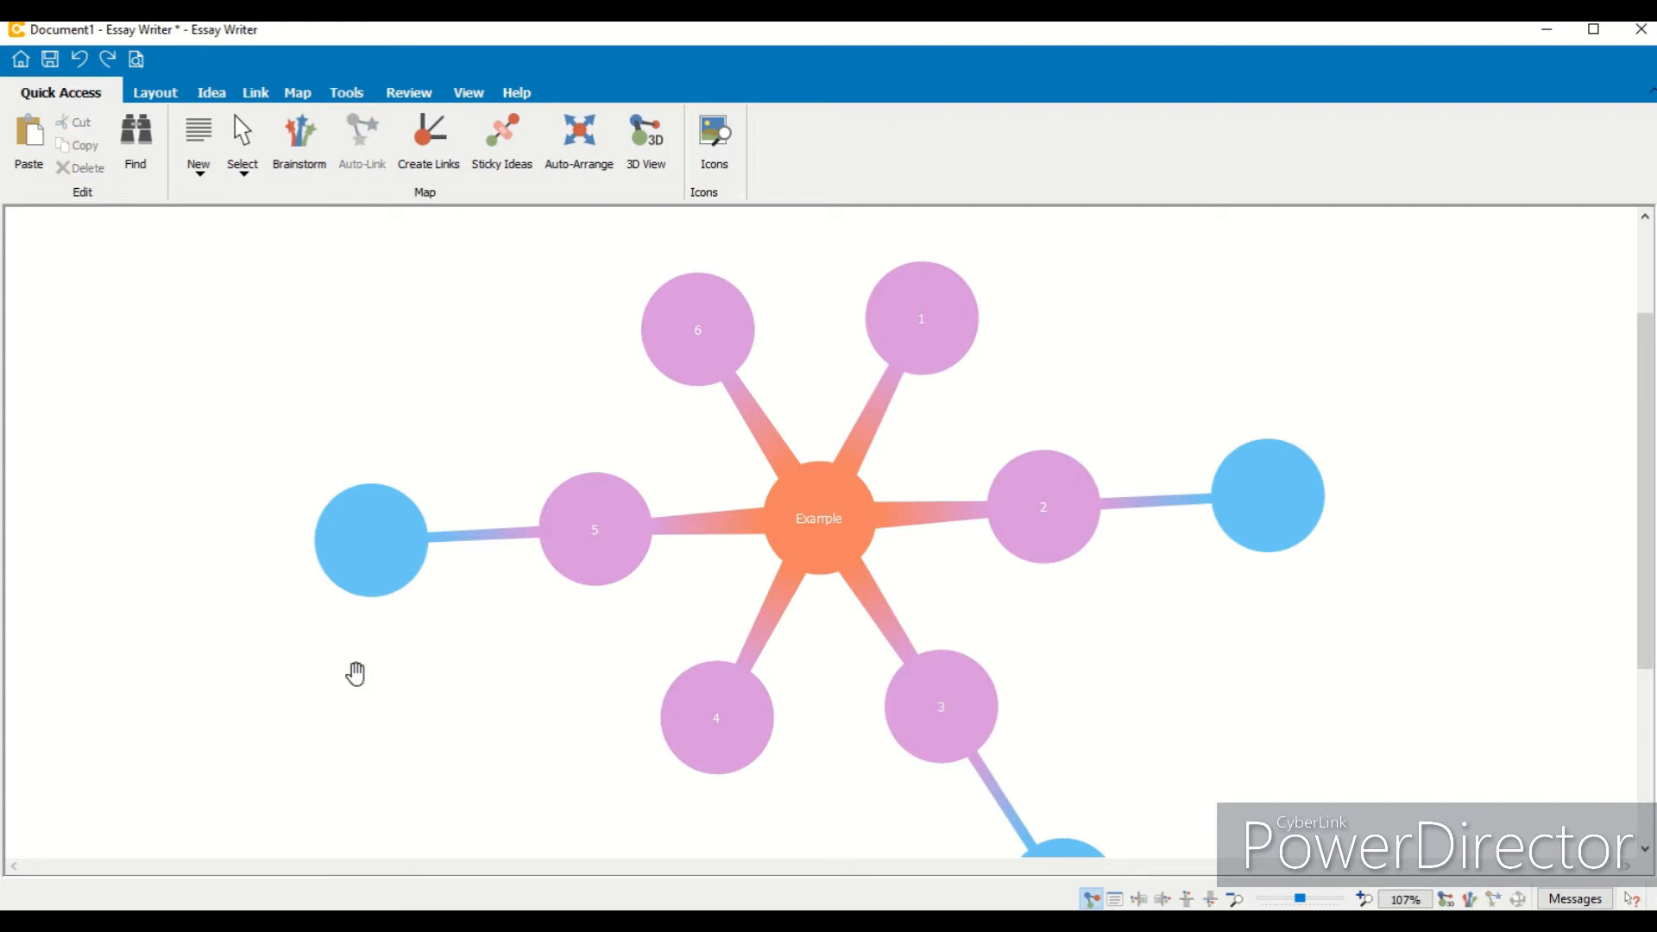
click(205, 173)
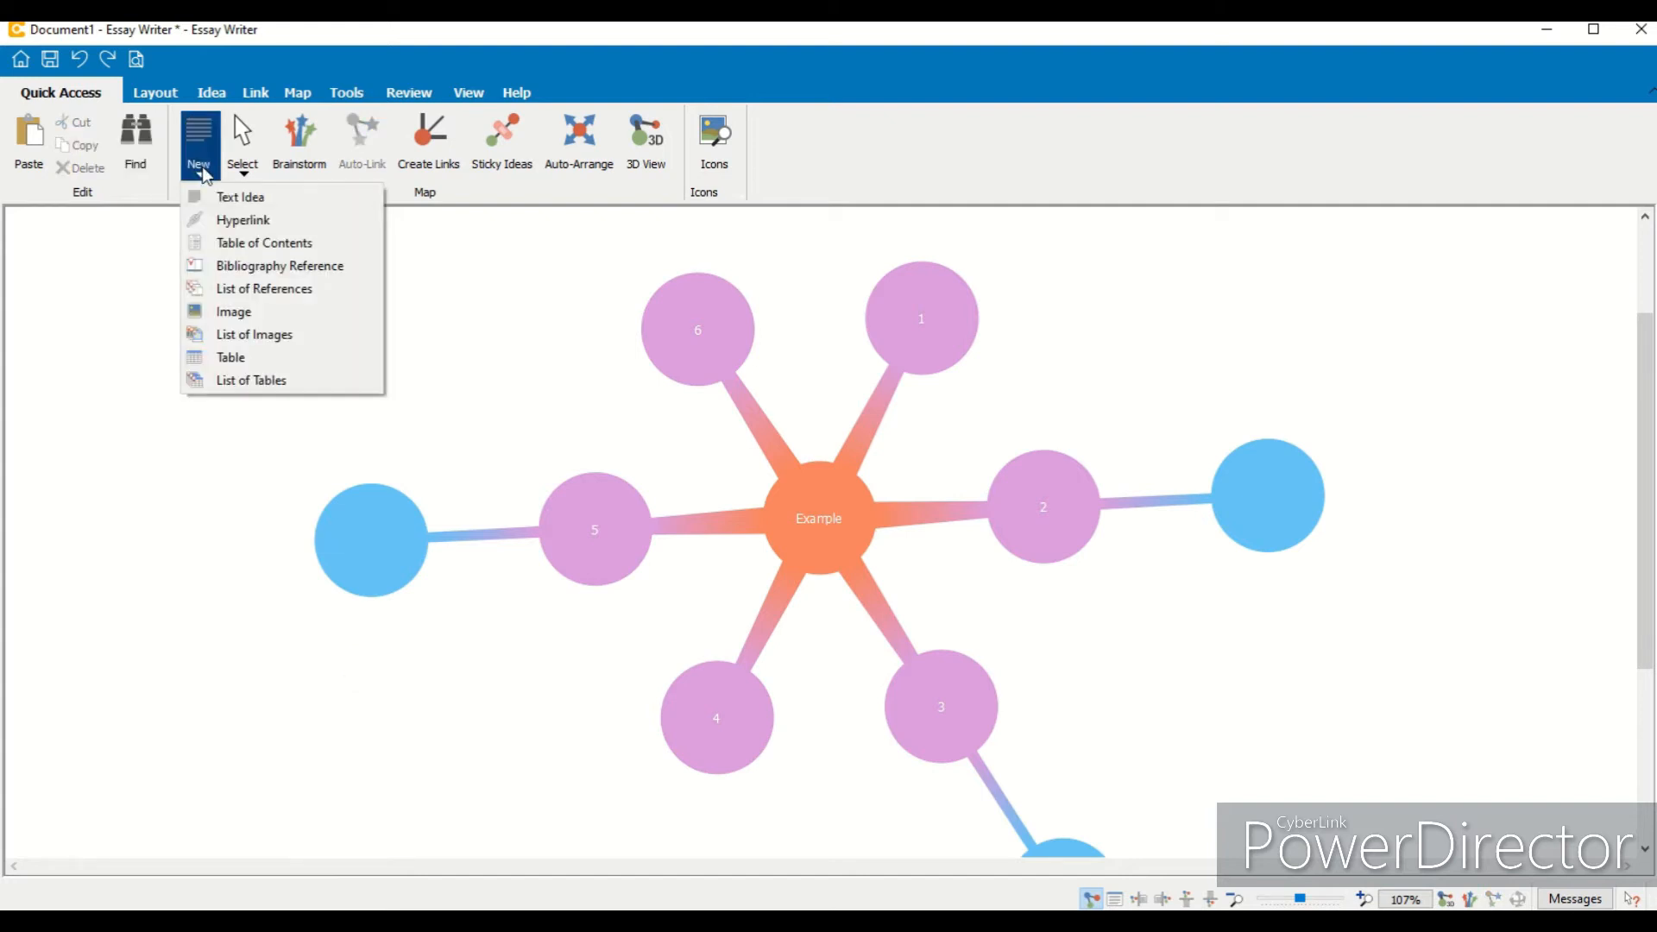
click(244, 221)
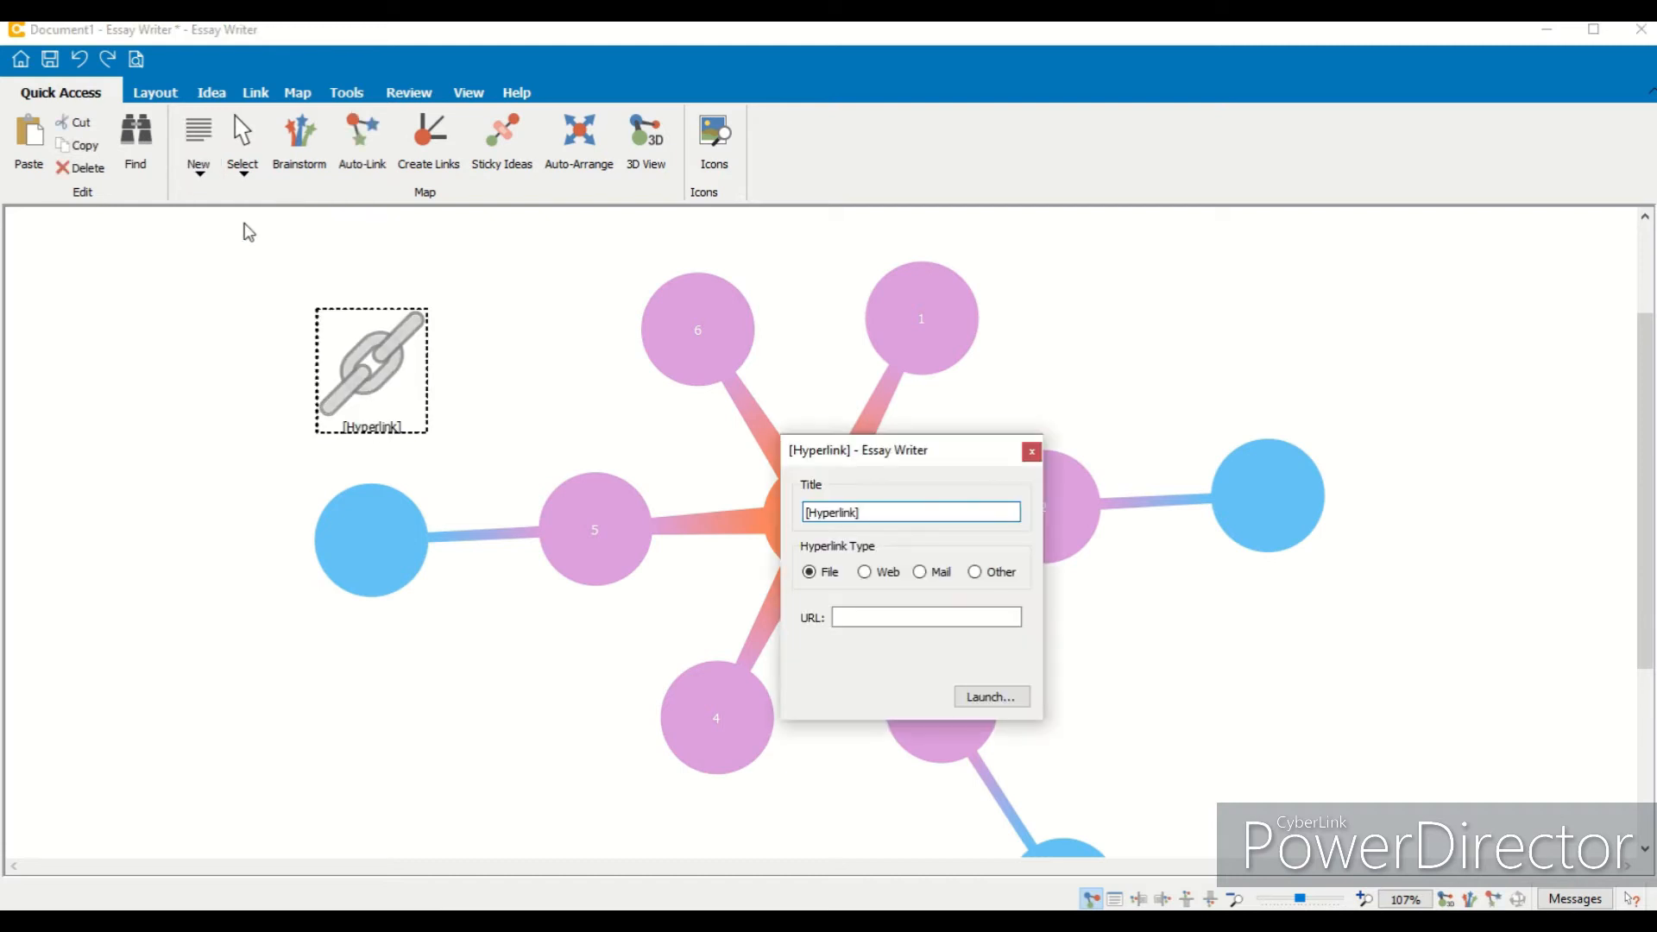
drag(859, 511, 805, 518)
text(Google)
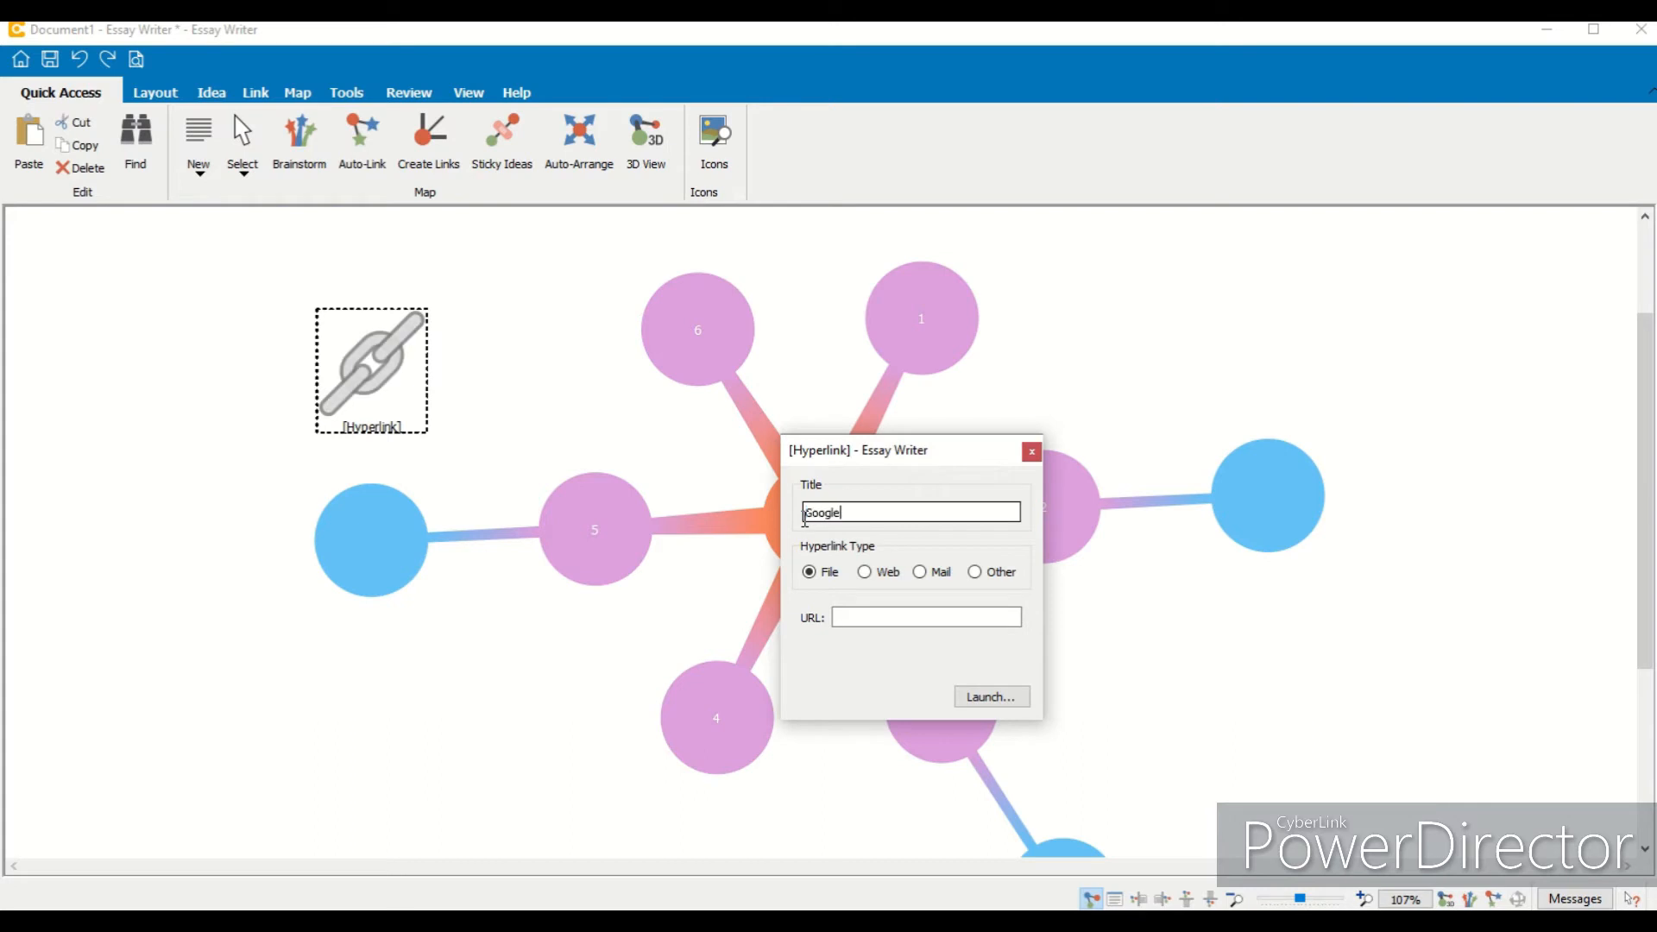
click(865, 573)
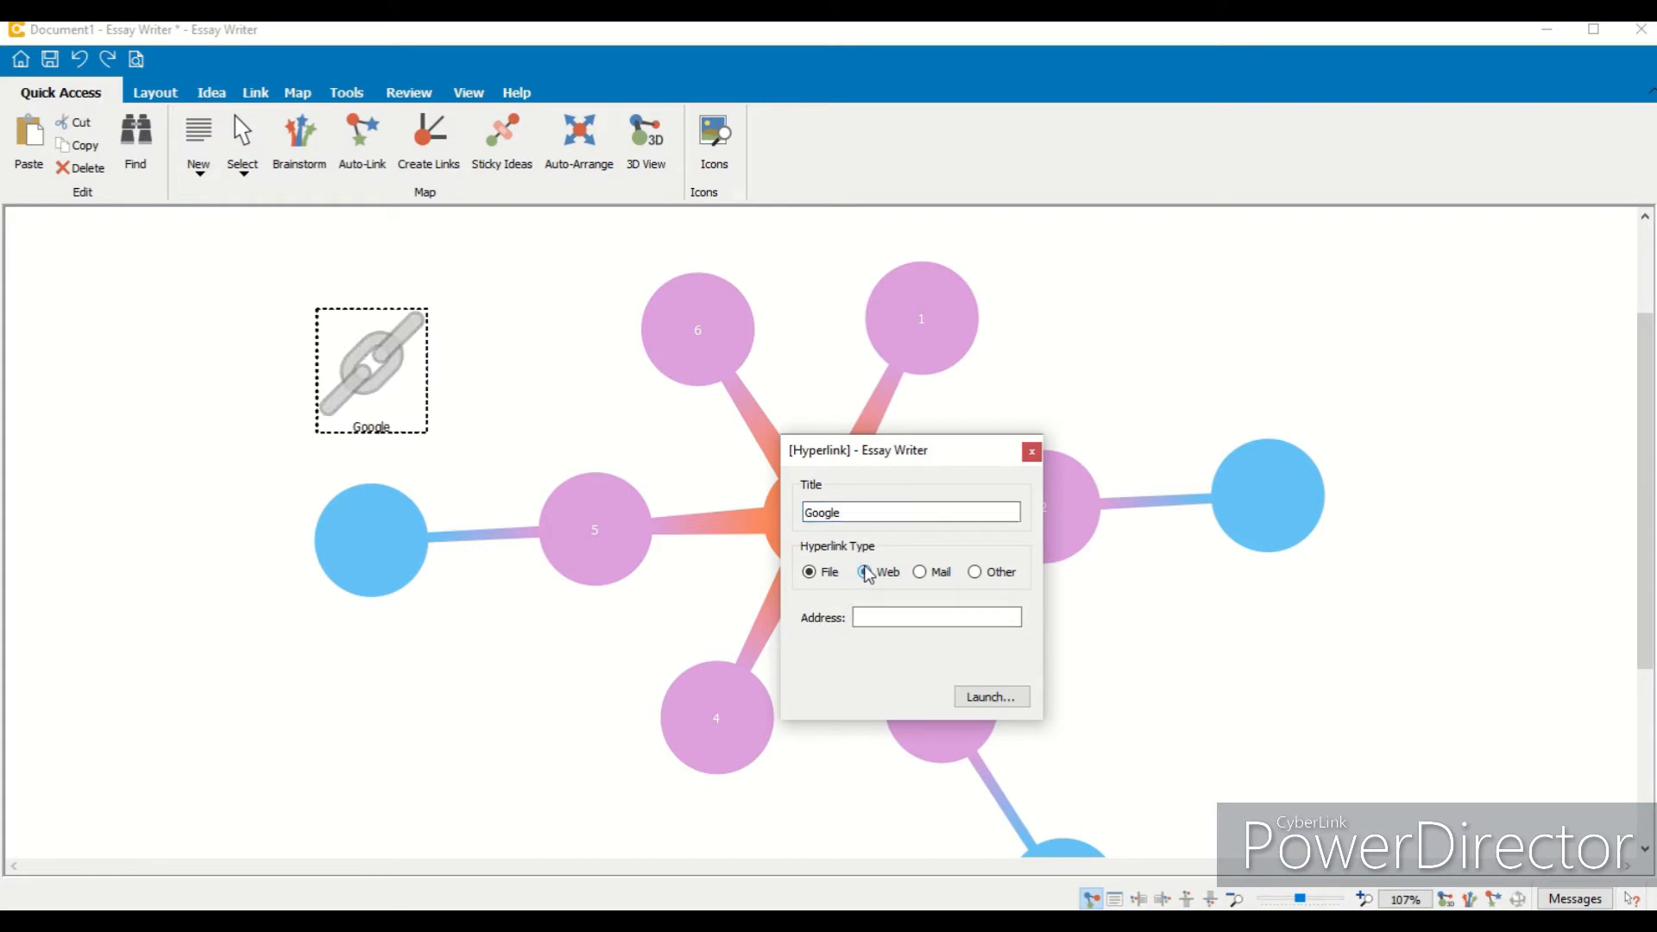
click(874, 615)
text(www.google.com)
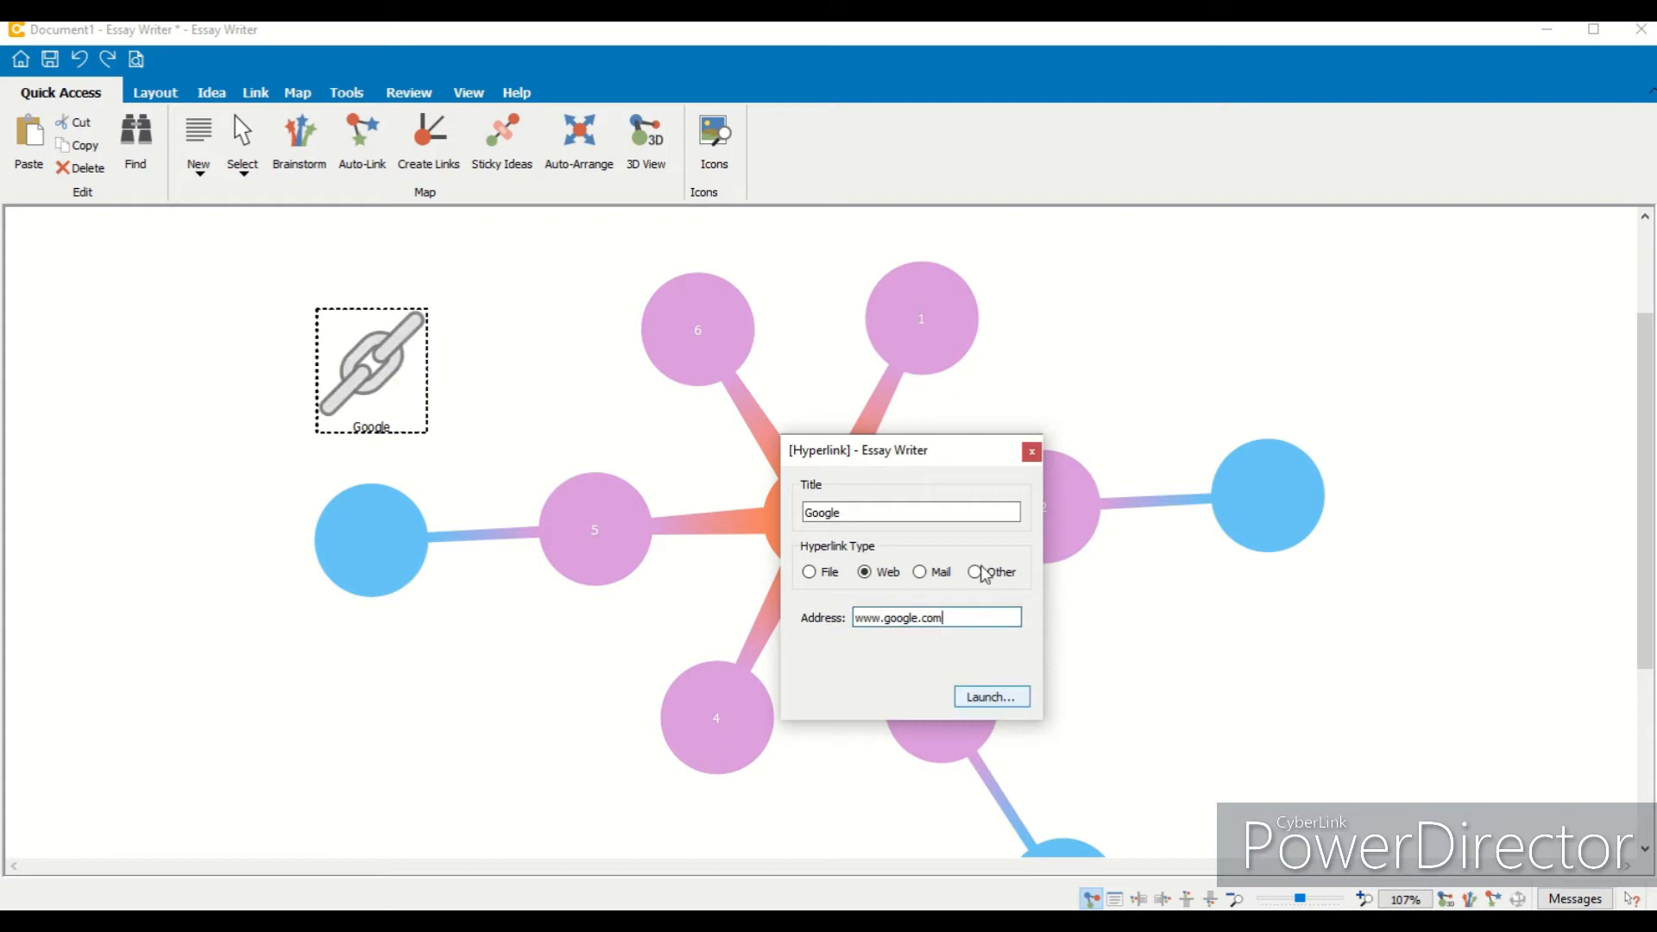
click(1030, 458)
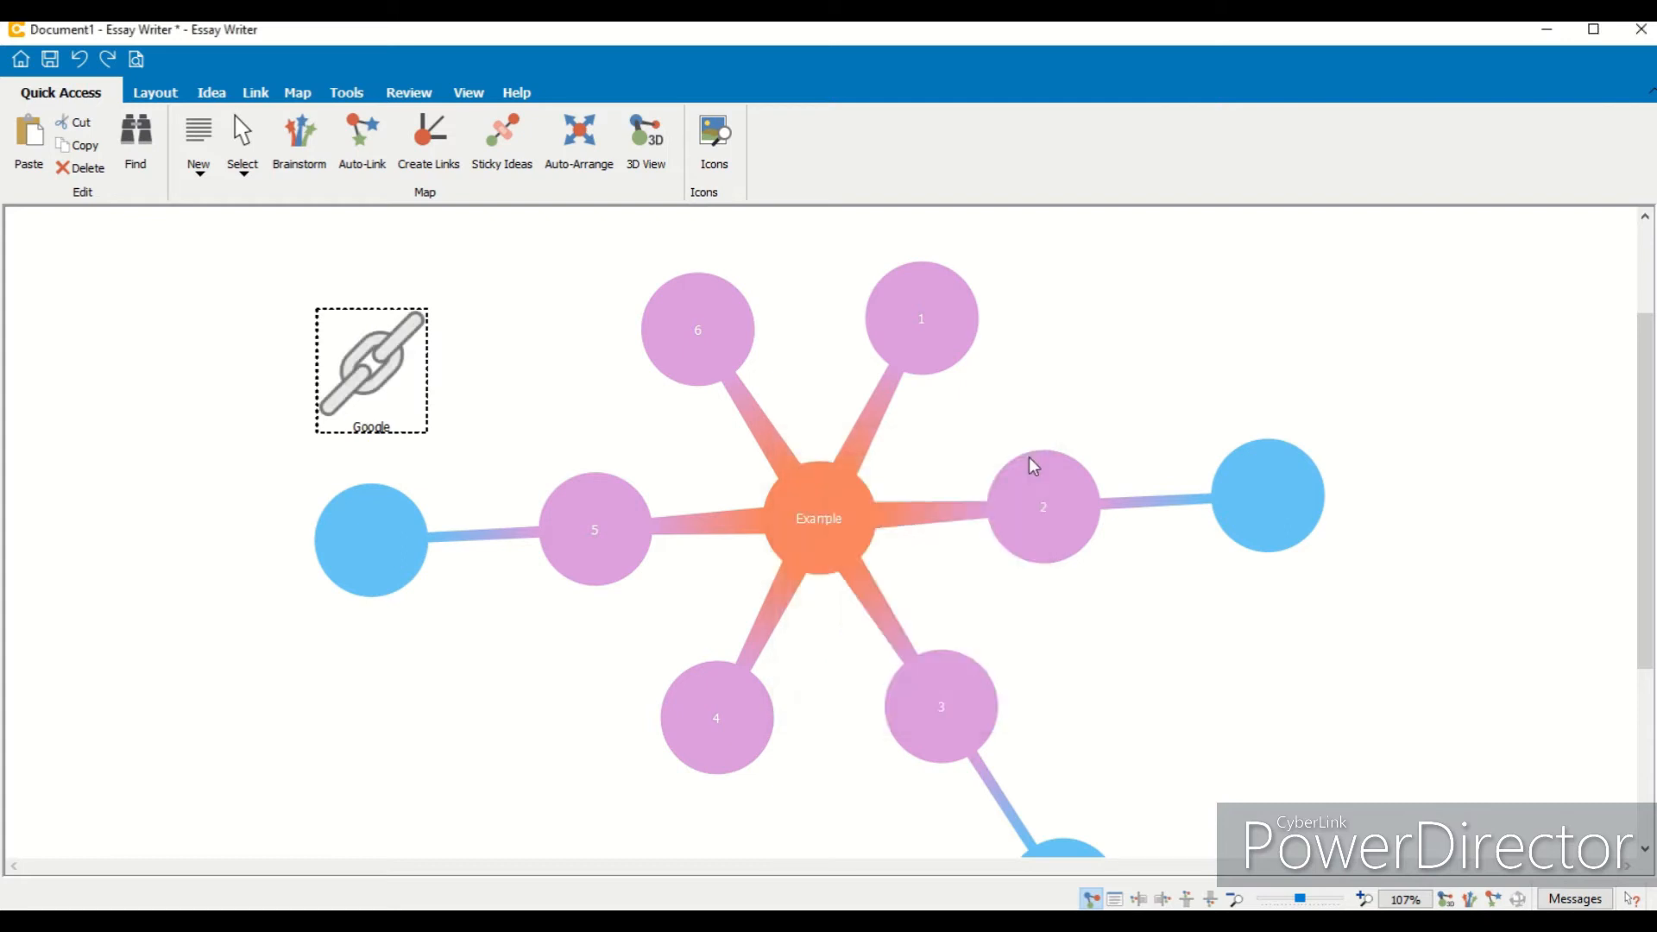
drag(355, 388, 301, 391)
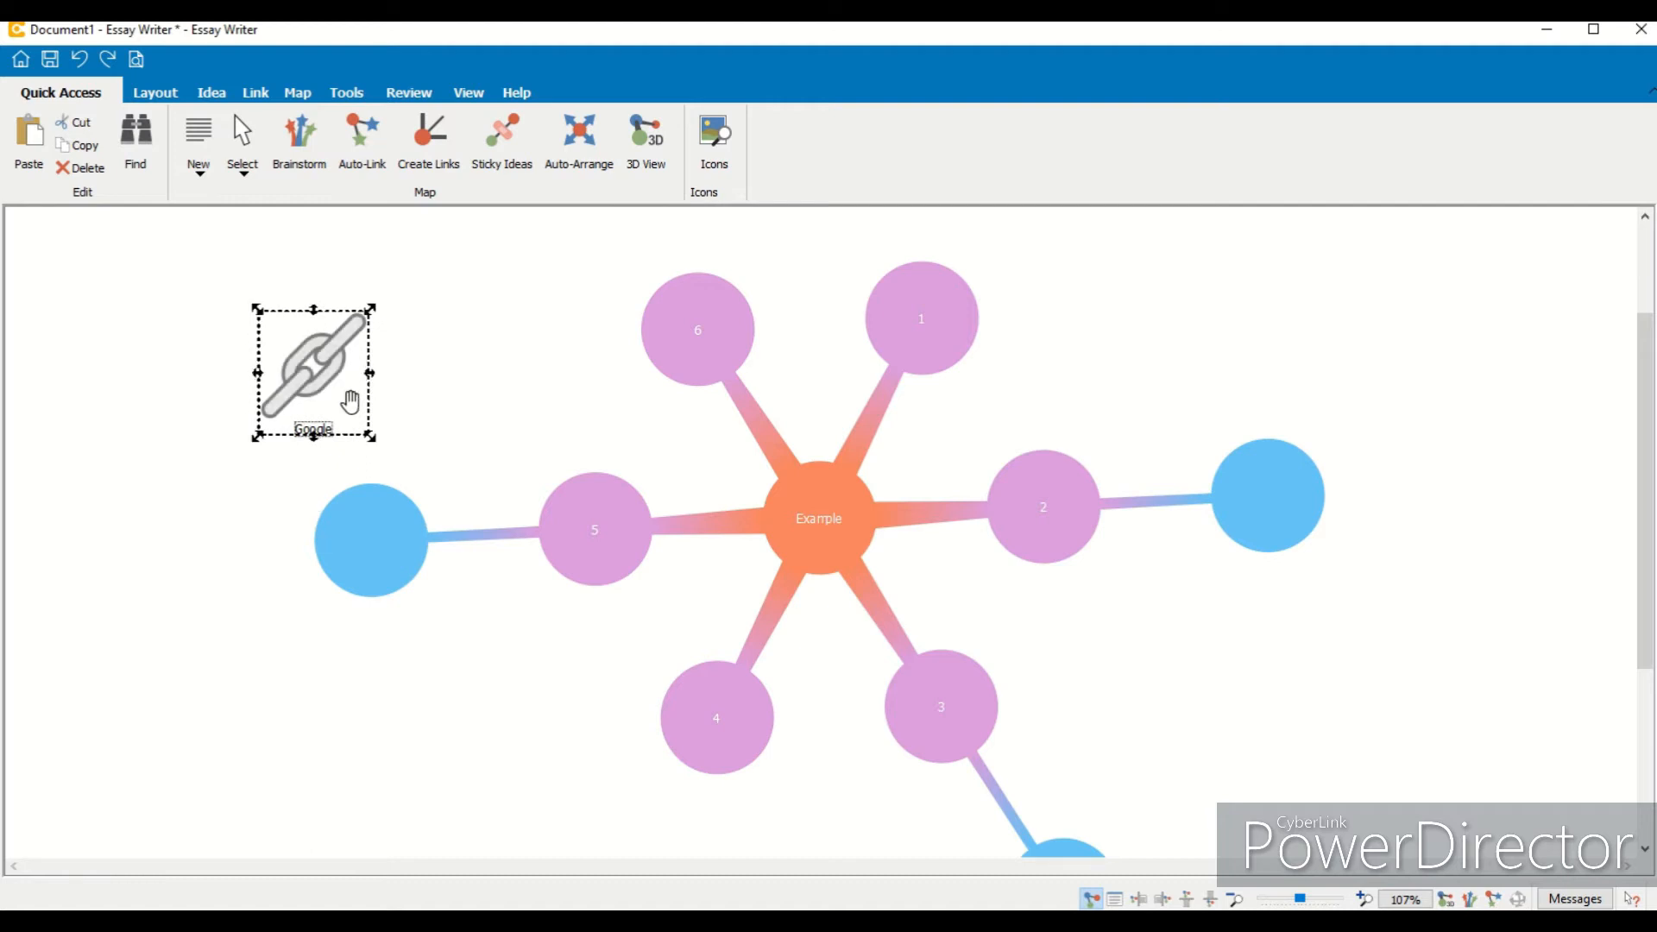
click(471, 397)
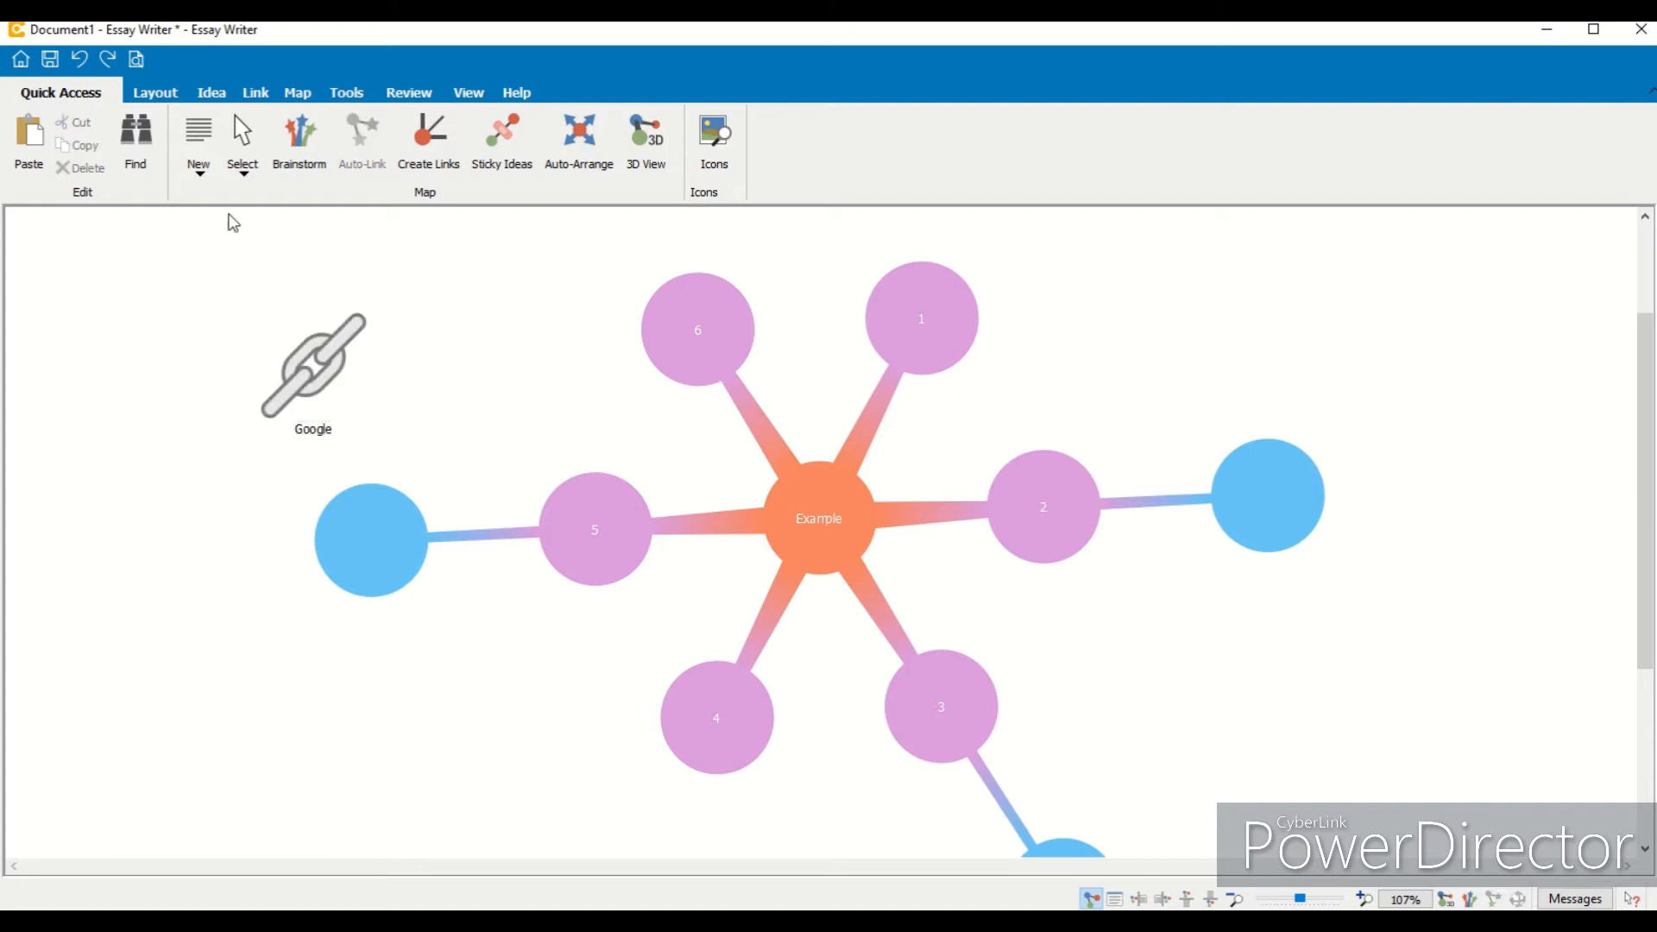
Step: Add a second hyperlink and look through its File, Web, Mail and Other type options
click(202, 166)
click(242, 220)
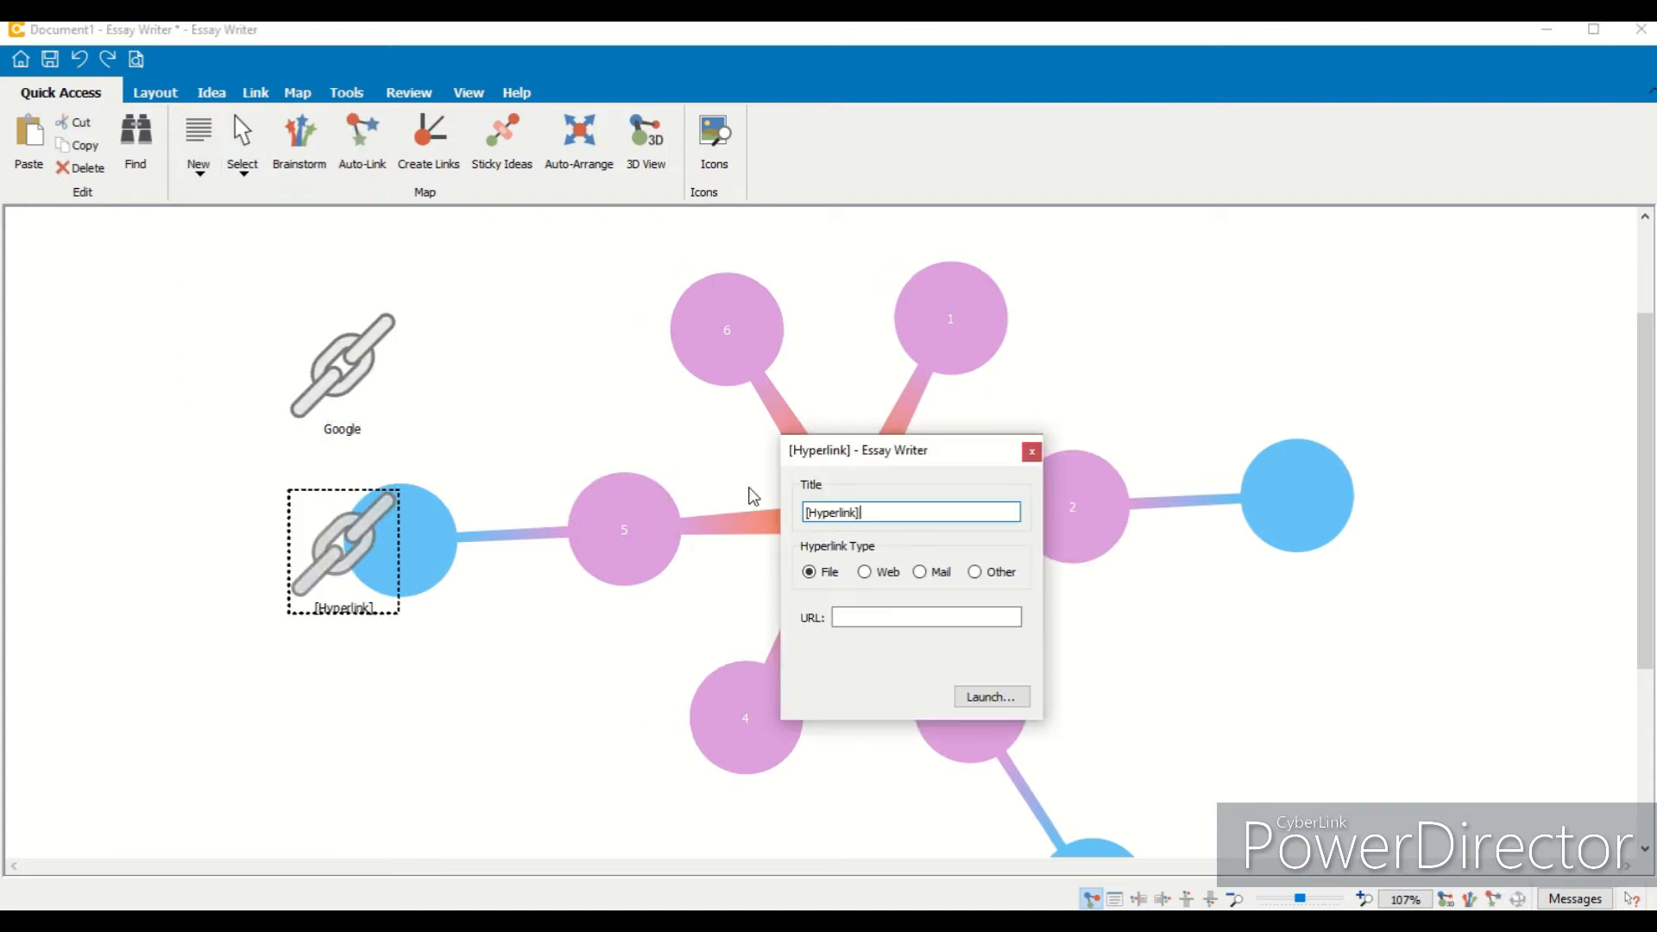
click(976, 573)
click(921, 573)
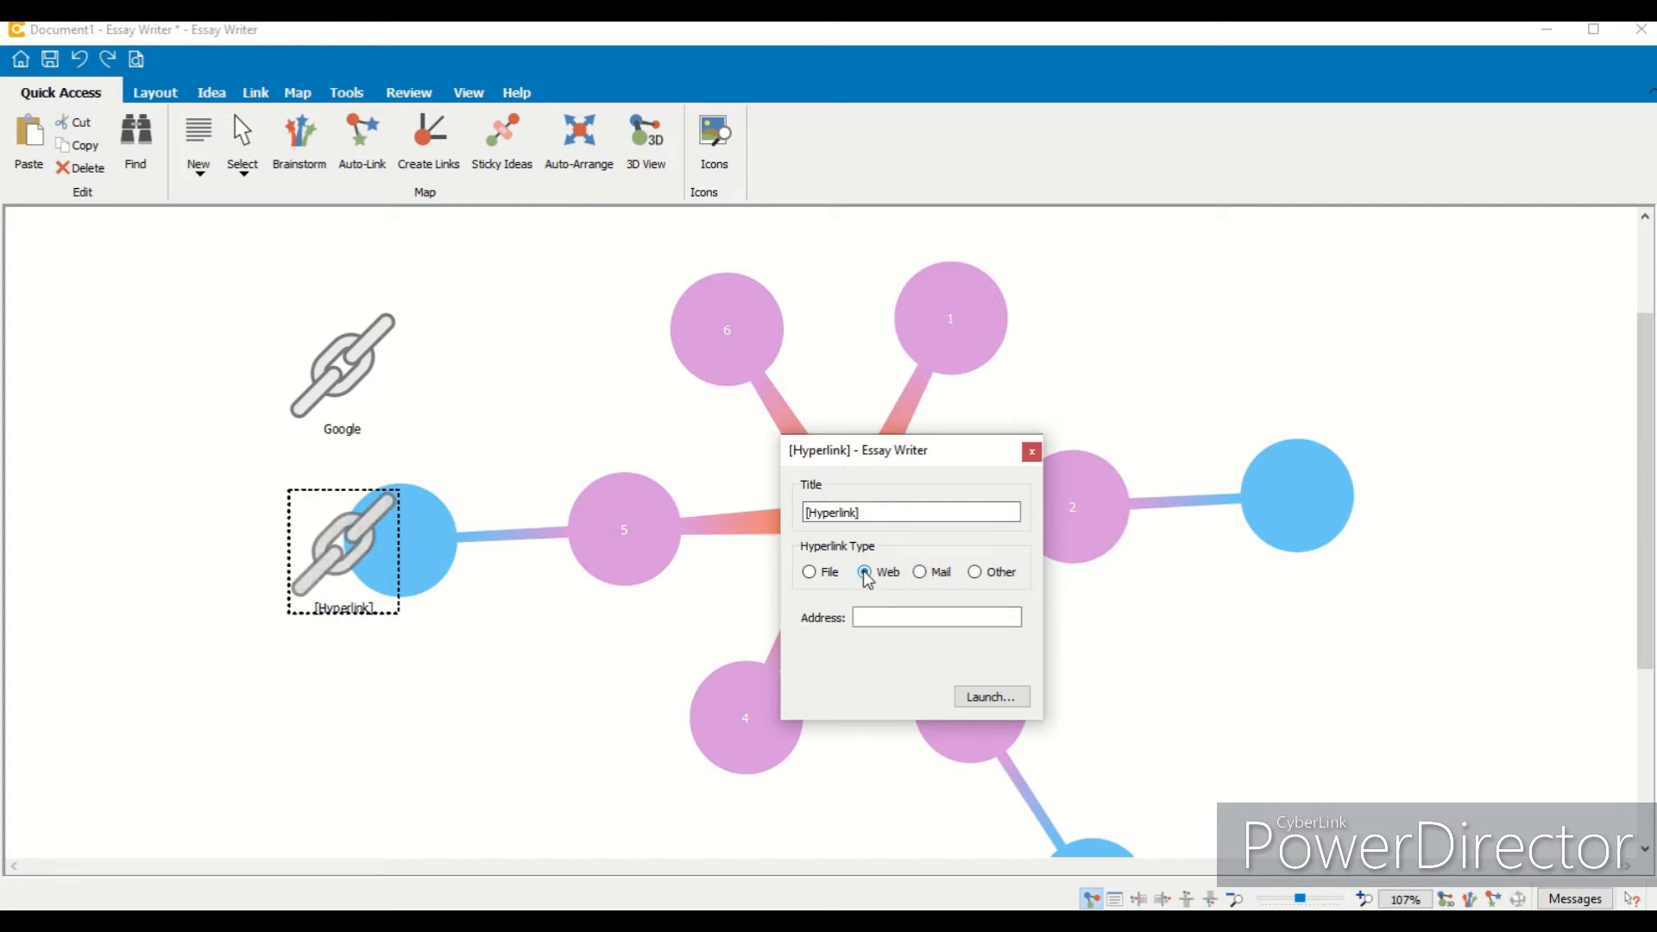
click(808, 573)
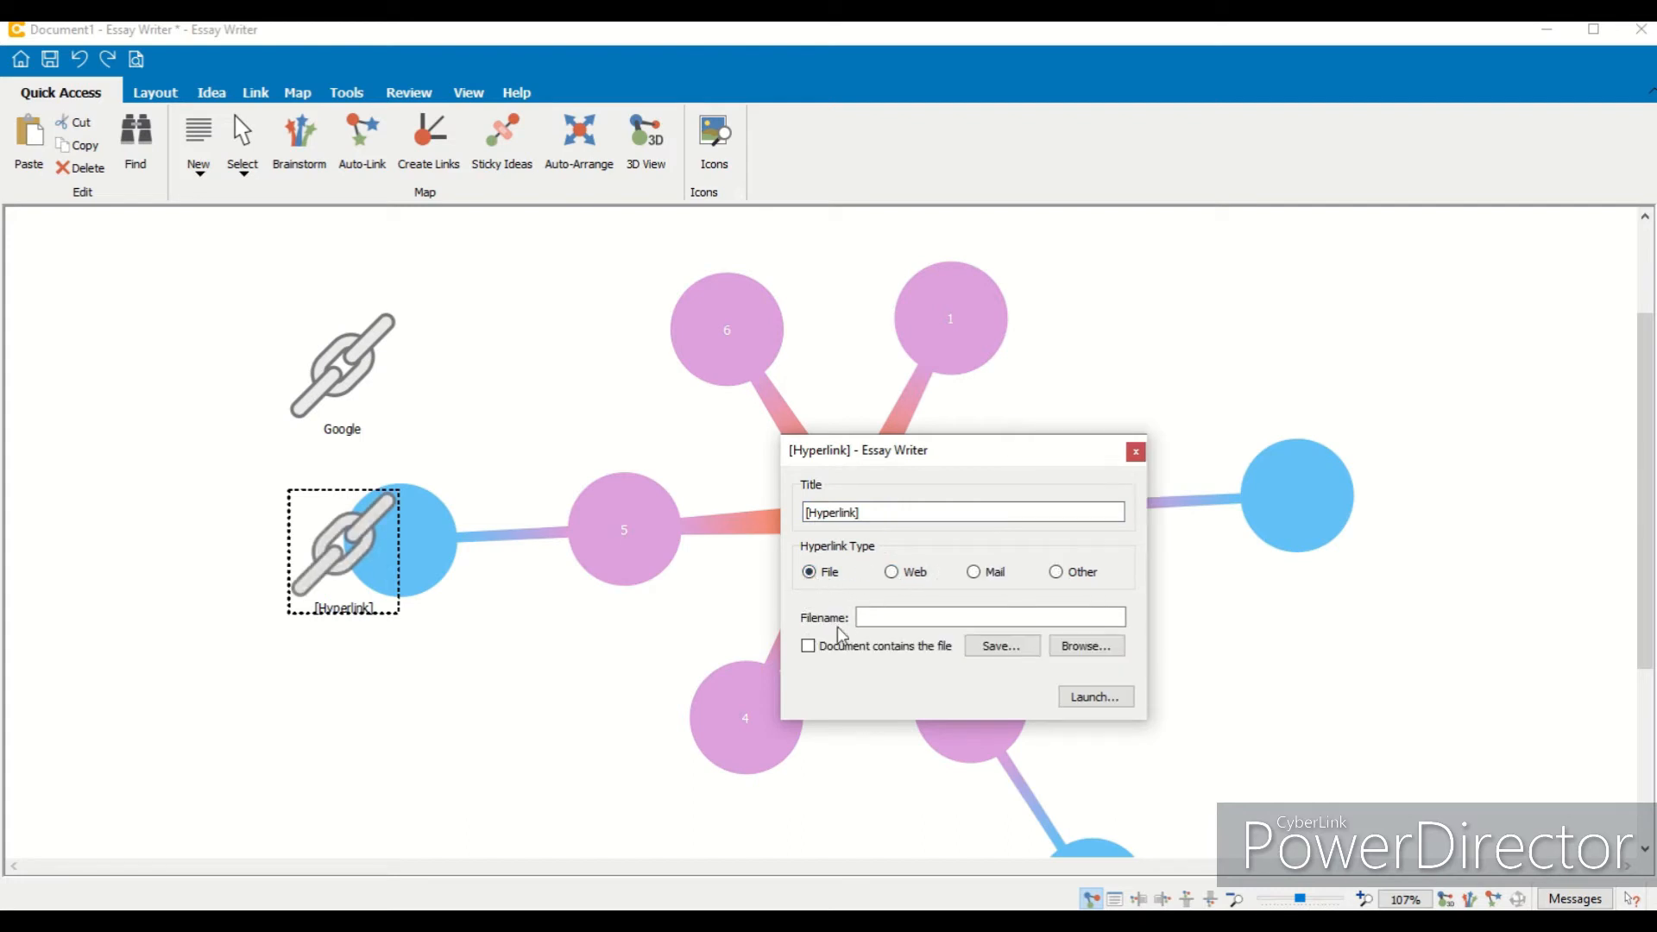
click(893, 573)
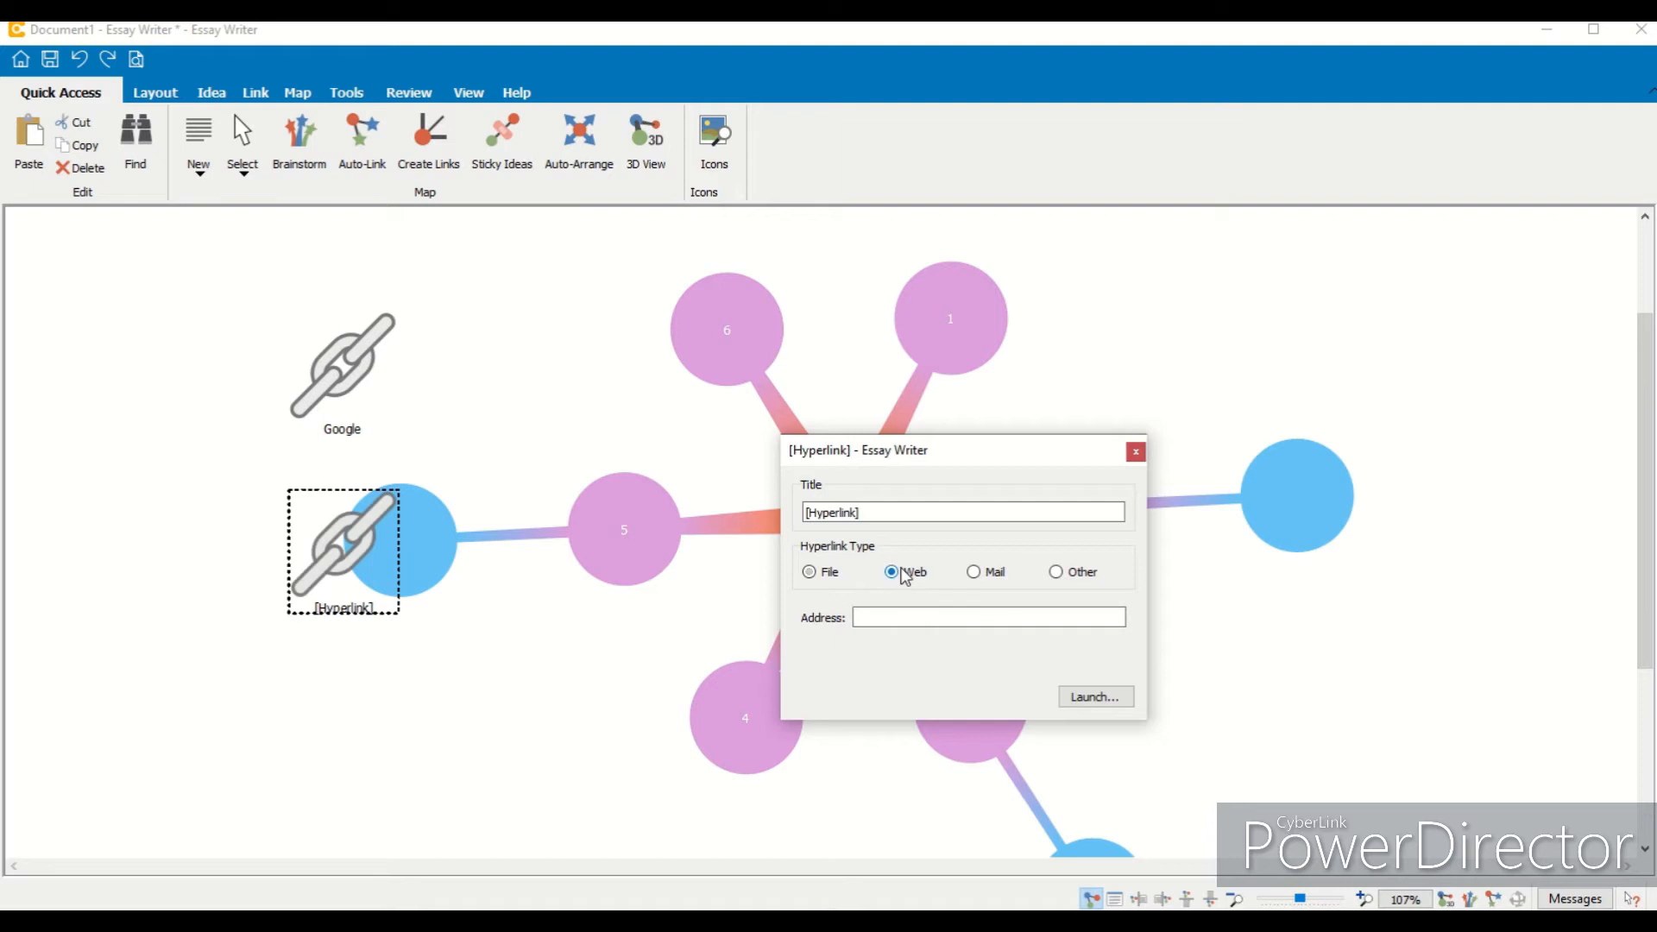
click(975, 573)
click(1057, 574)
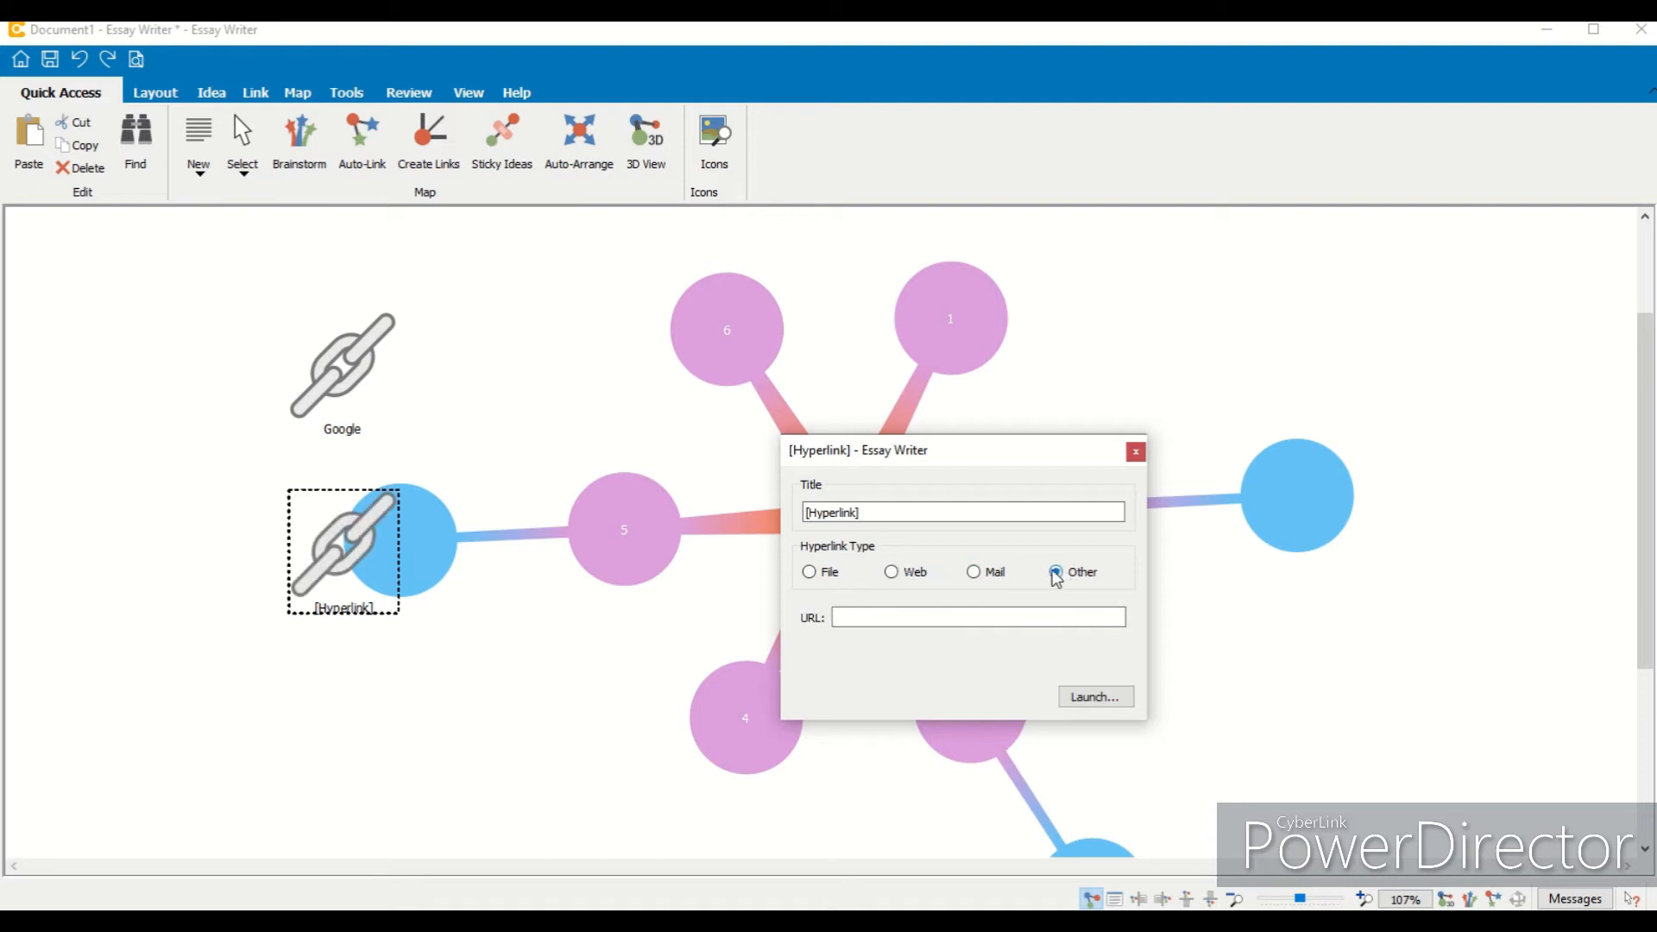
click(811, 574)
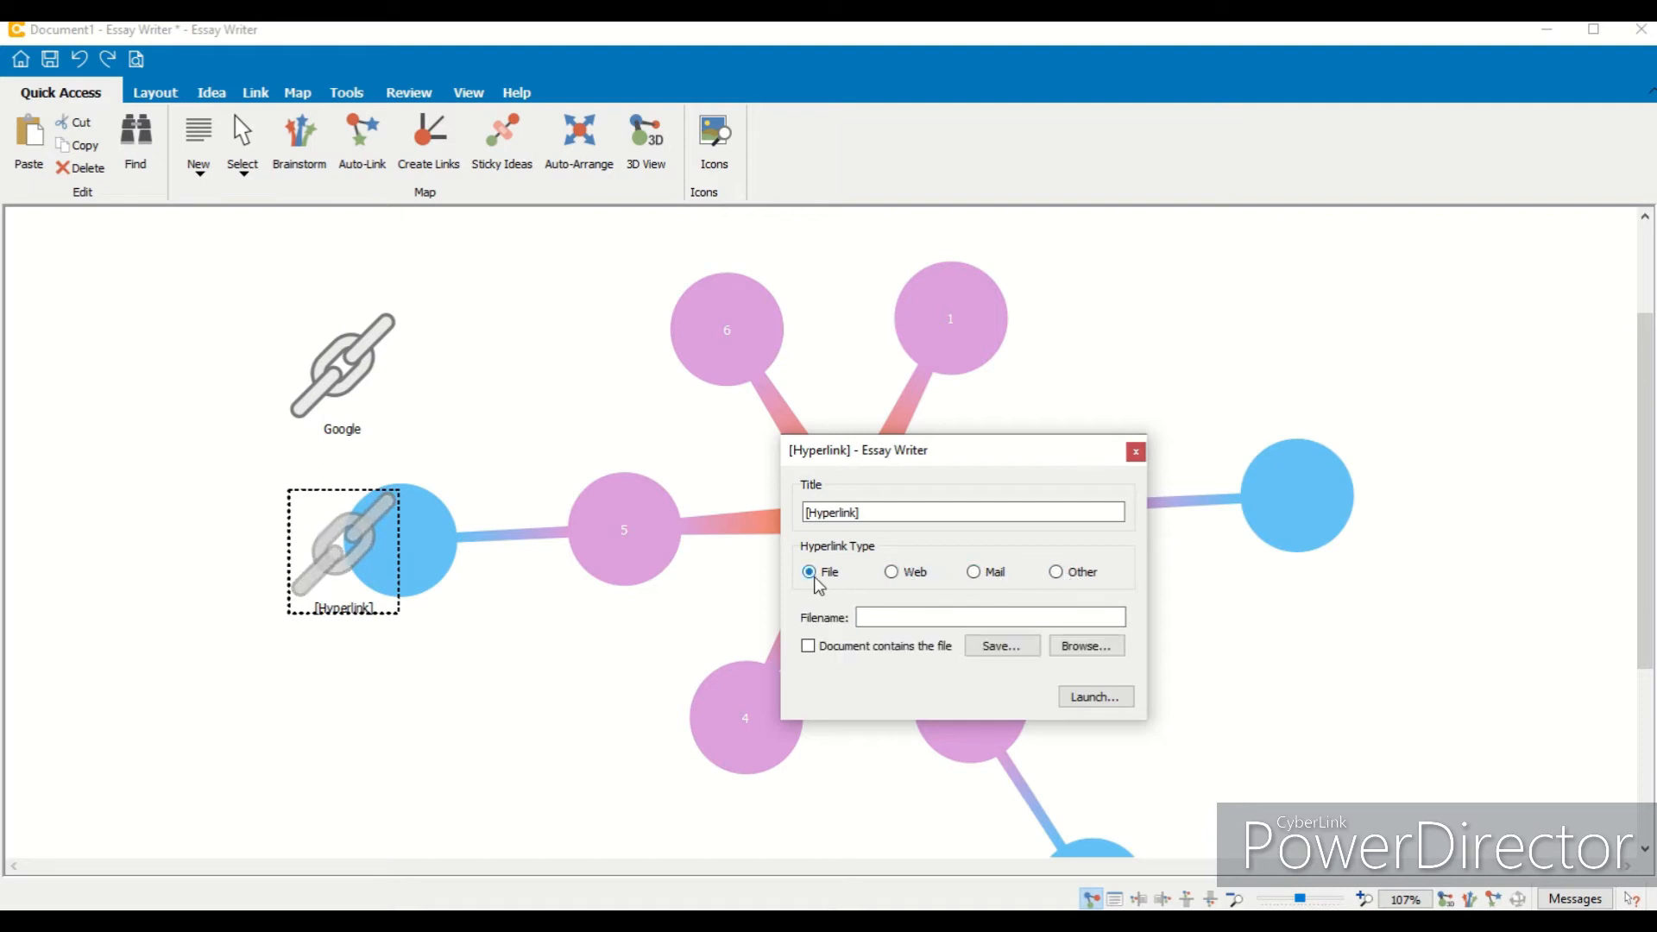
click(1136, 453)
Step: Move the second hyperlink clear of the blue circle and delete it
click(316, 552)
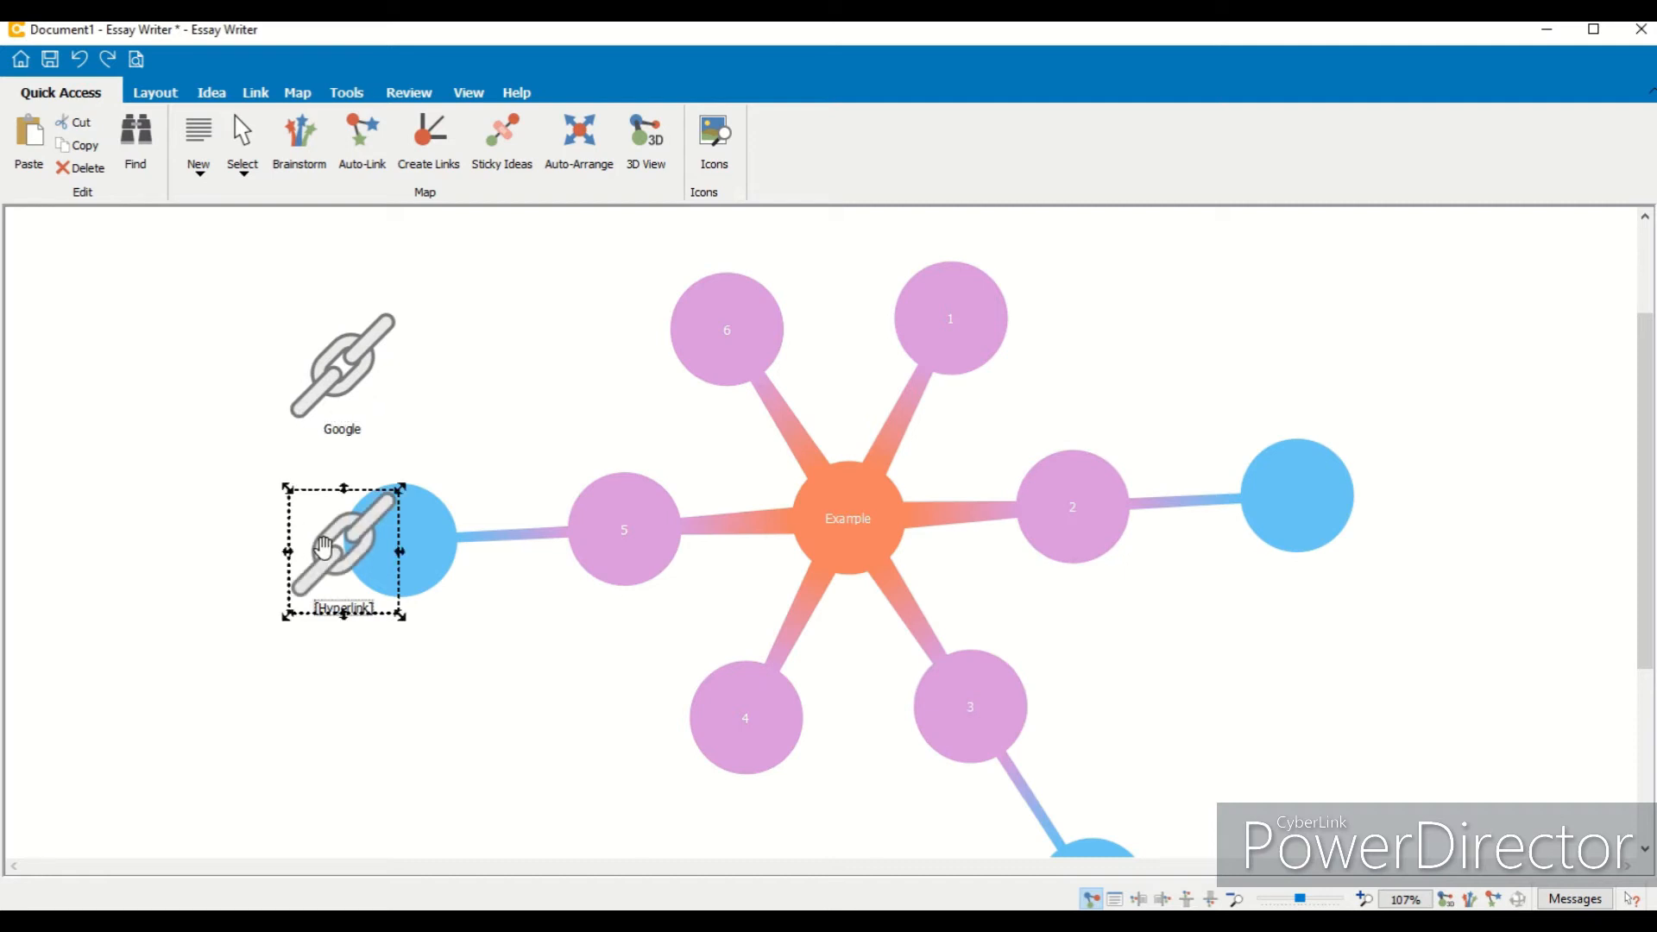
drag(324, 548, 227, 554)
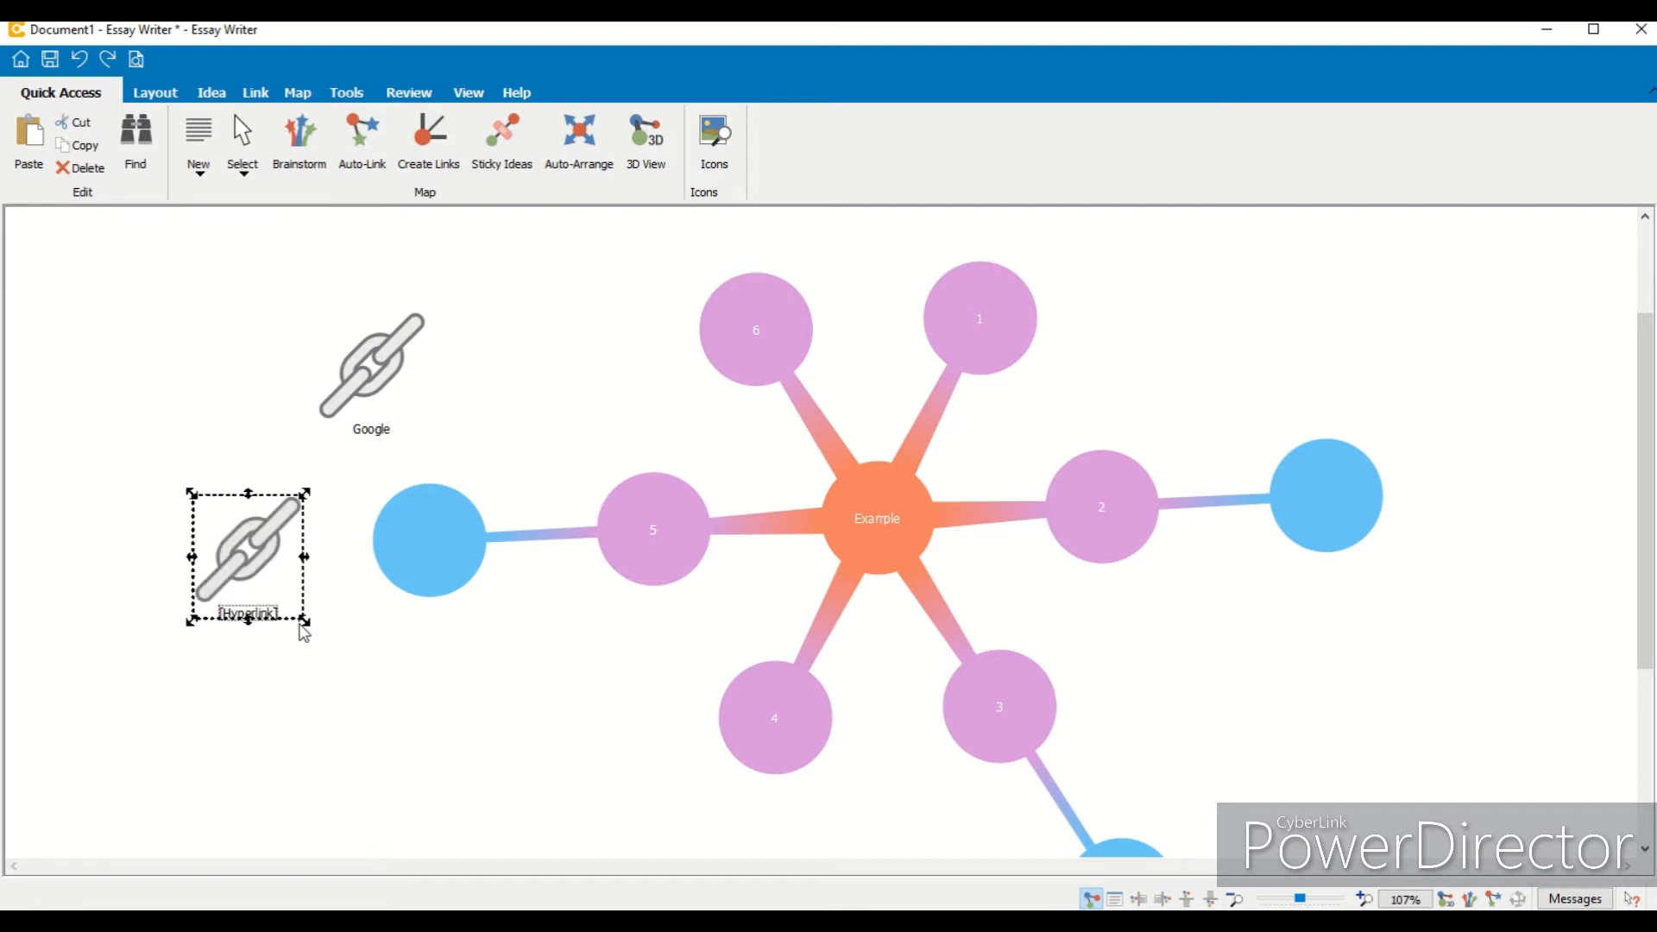
key(Delete)
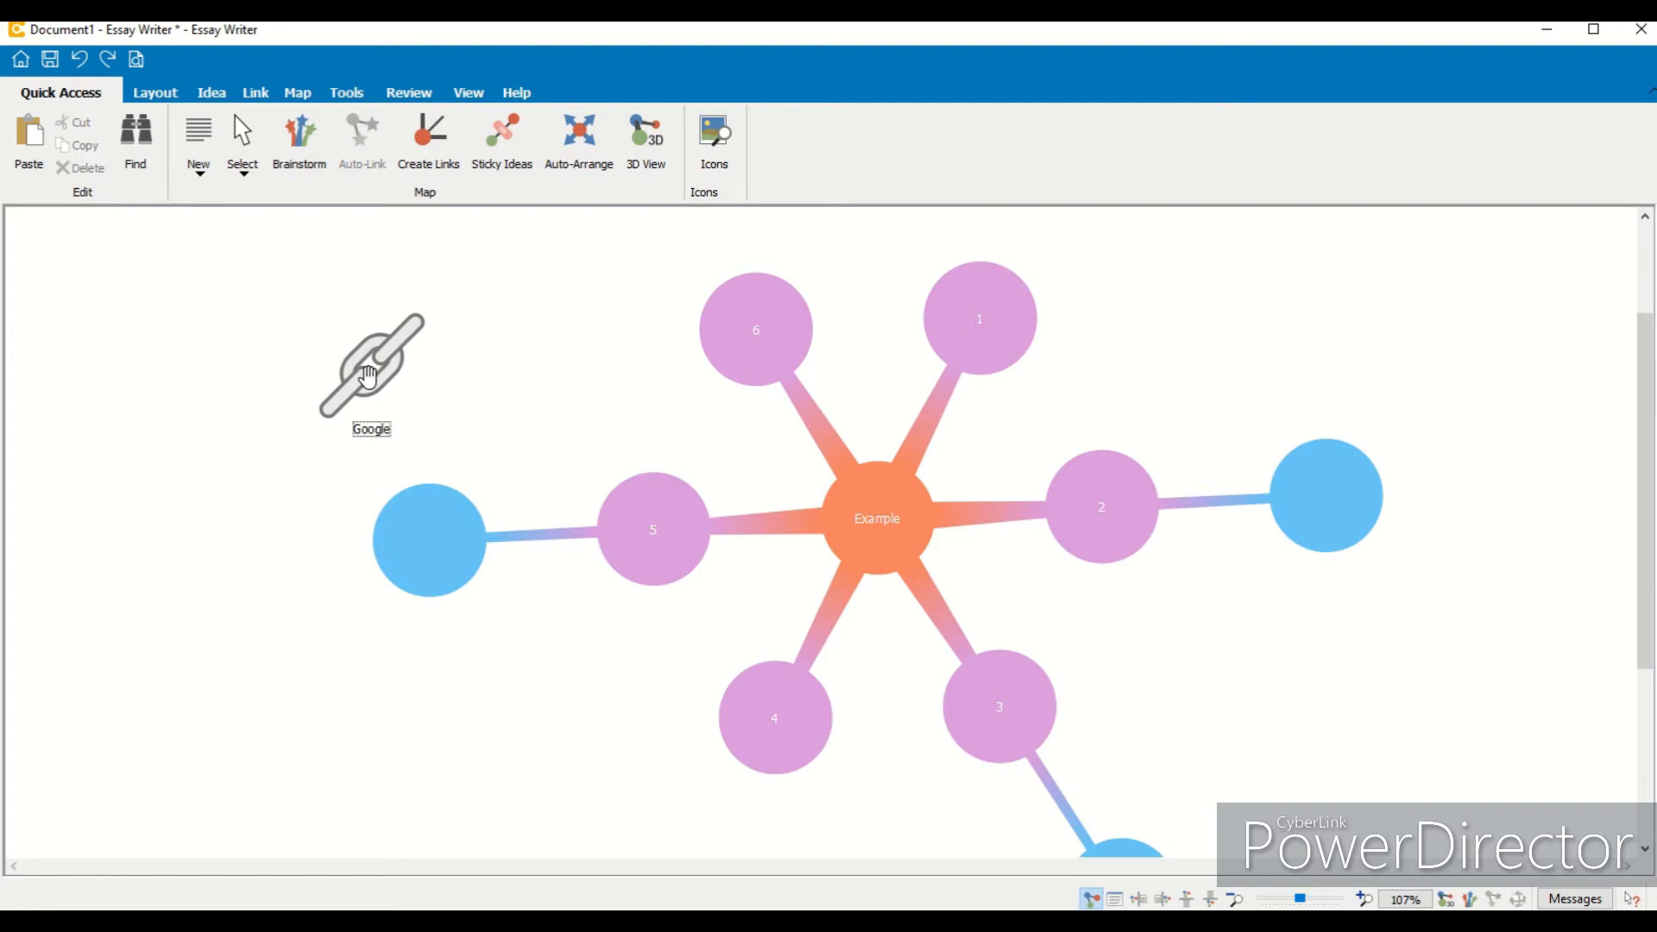
Step: Move the Google hyperlink closer to idea 5 and link it to that idea
drag(366, 377, 477, 419)
click(436, 149)
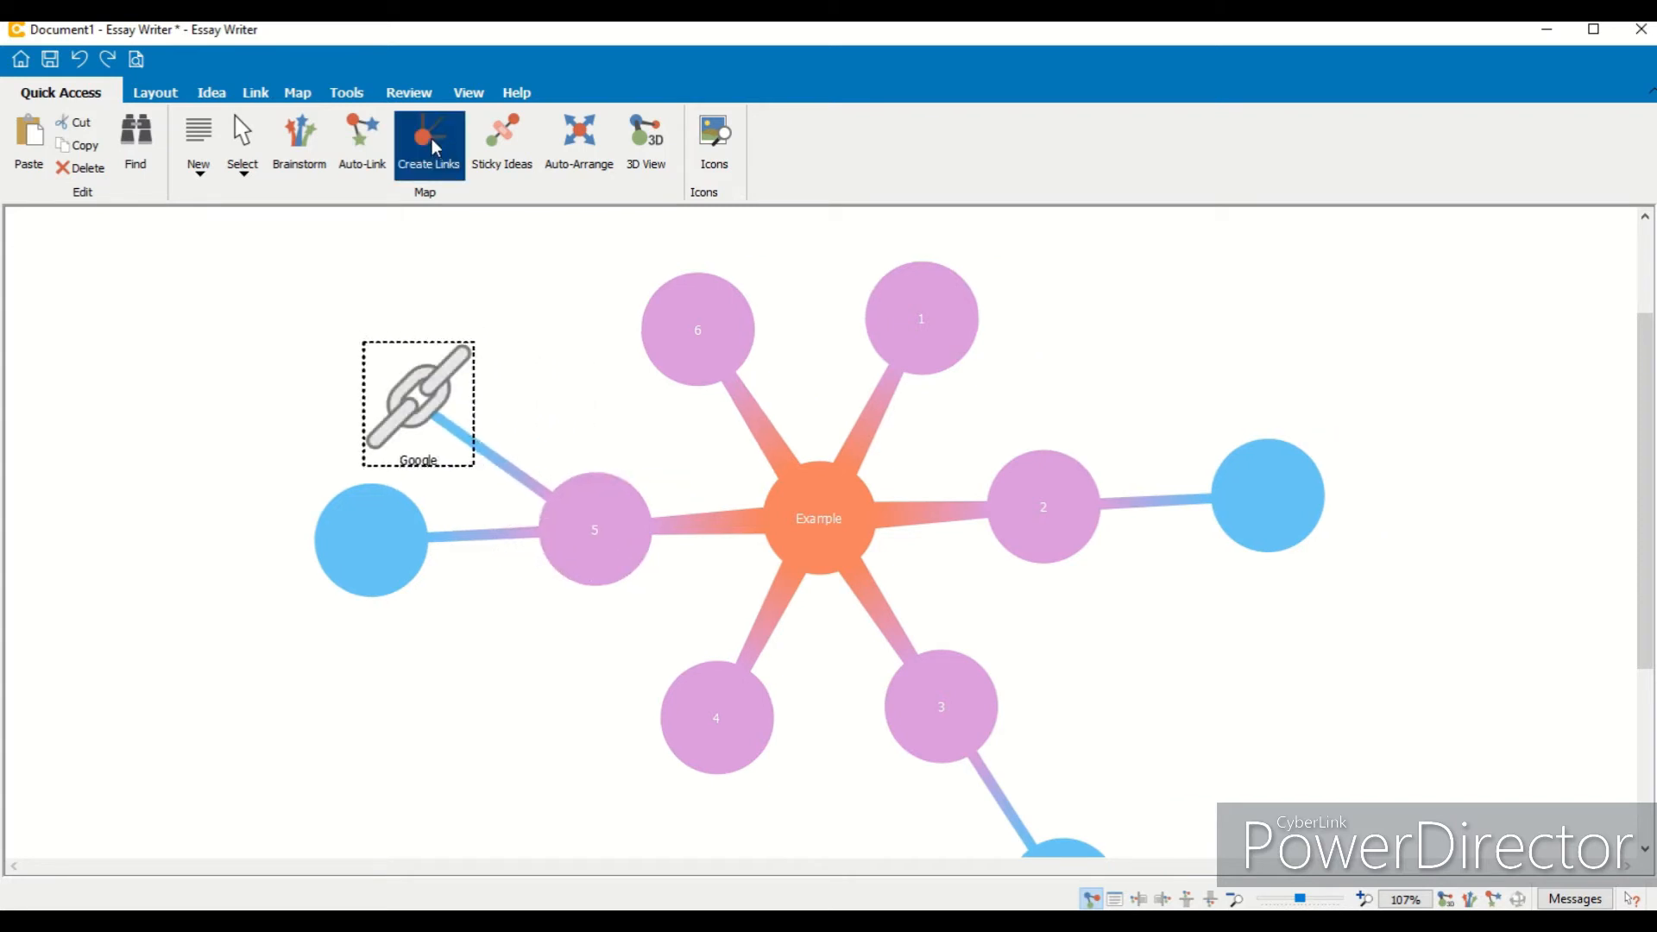
Step: Insert a Table of Contents item and place it between ideas 6 and 1, linked to the central Example idea
click(1319, 502)
scroll(1649, 554, up, 1)
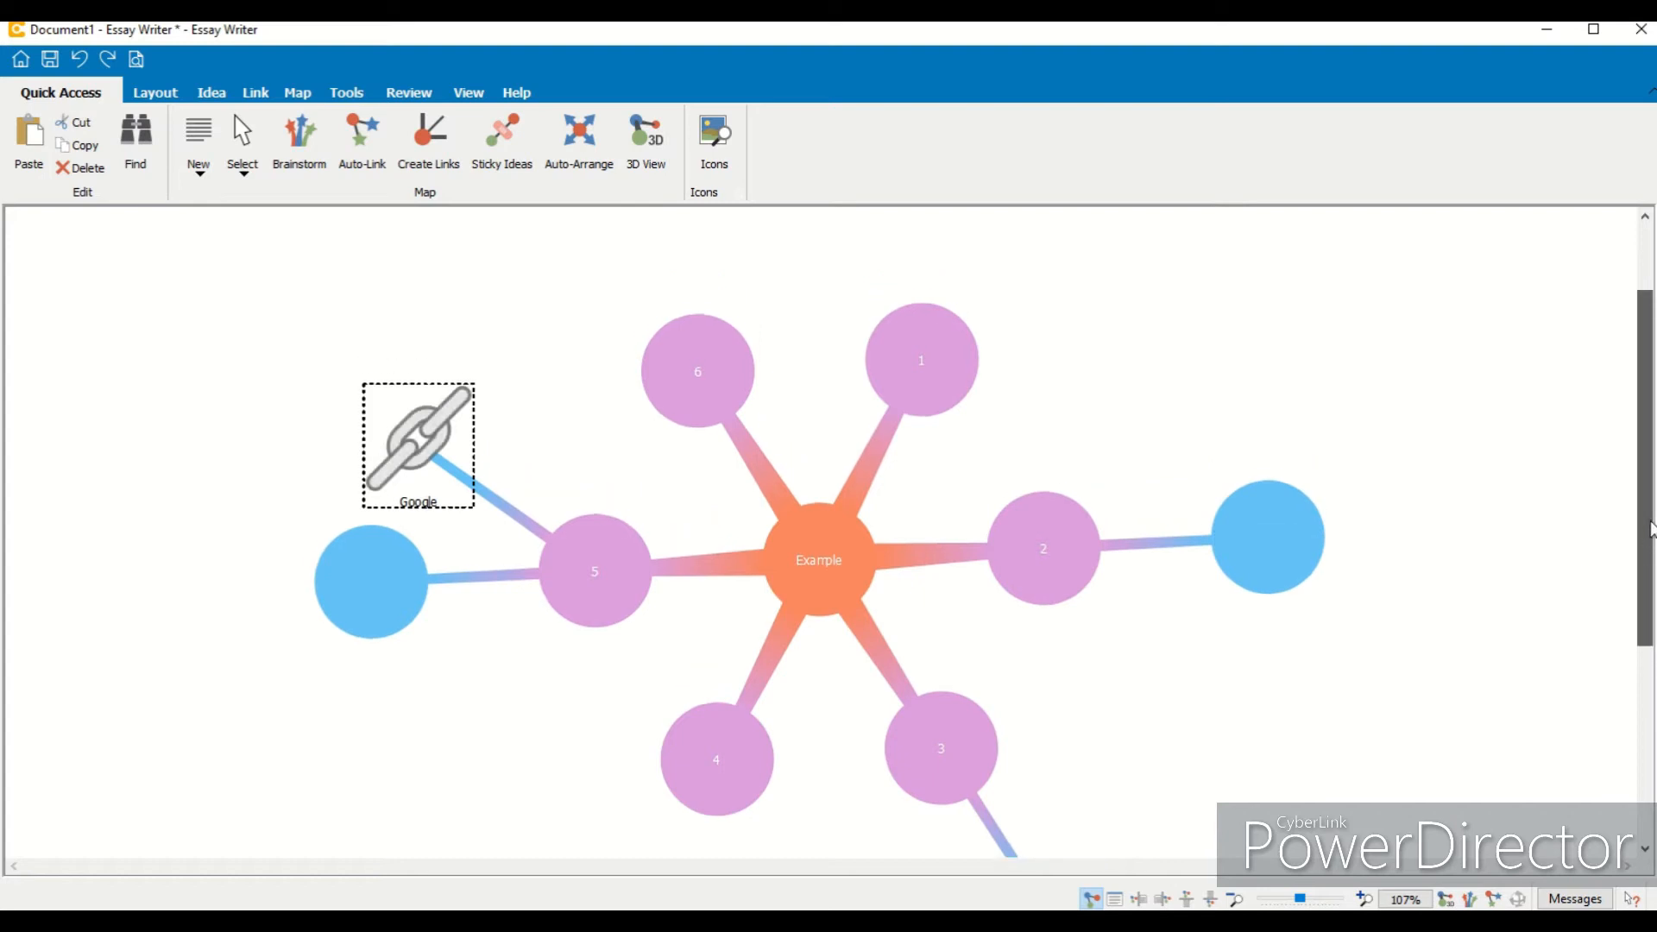
click(206, 177)
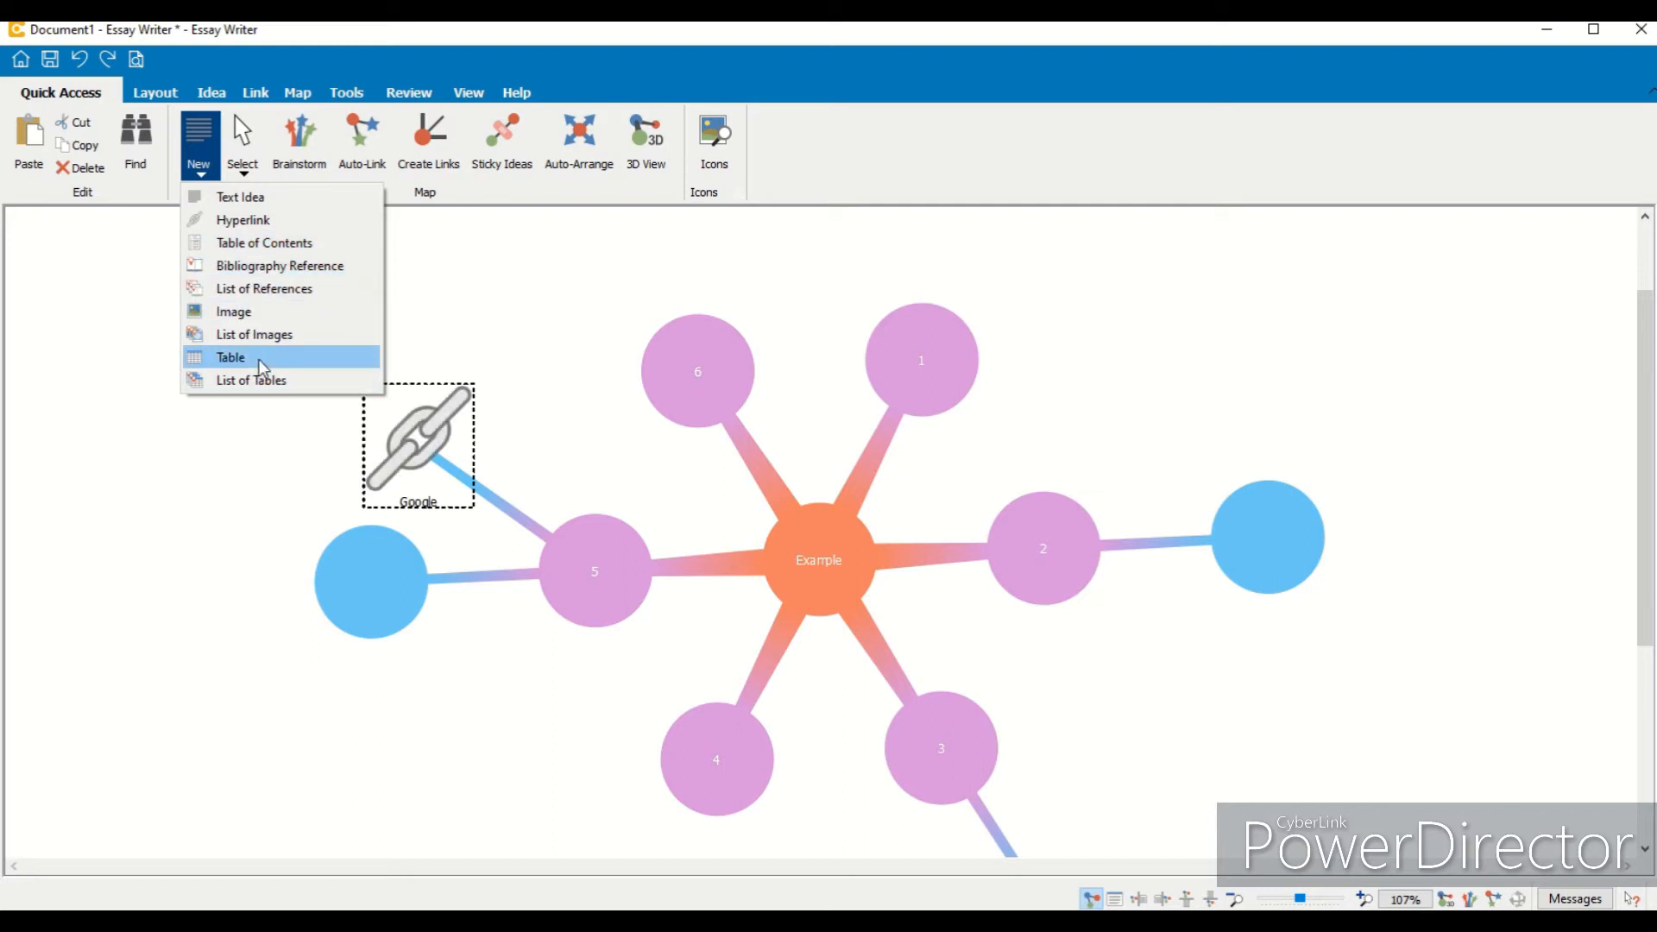
click(284, 256)
click(267, 686)
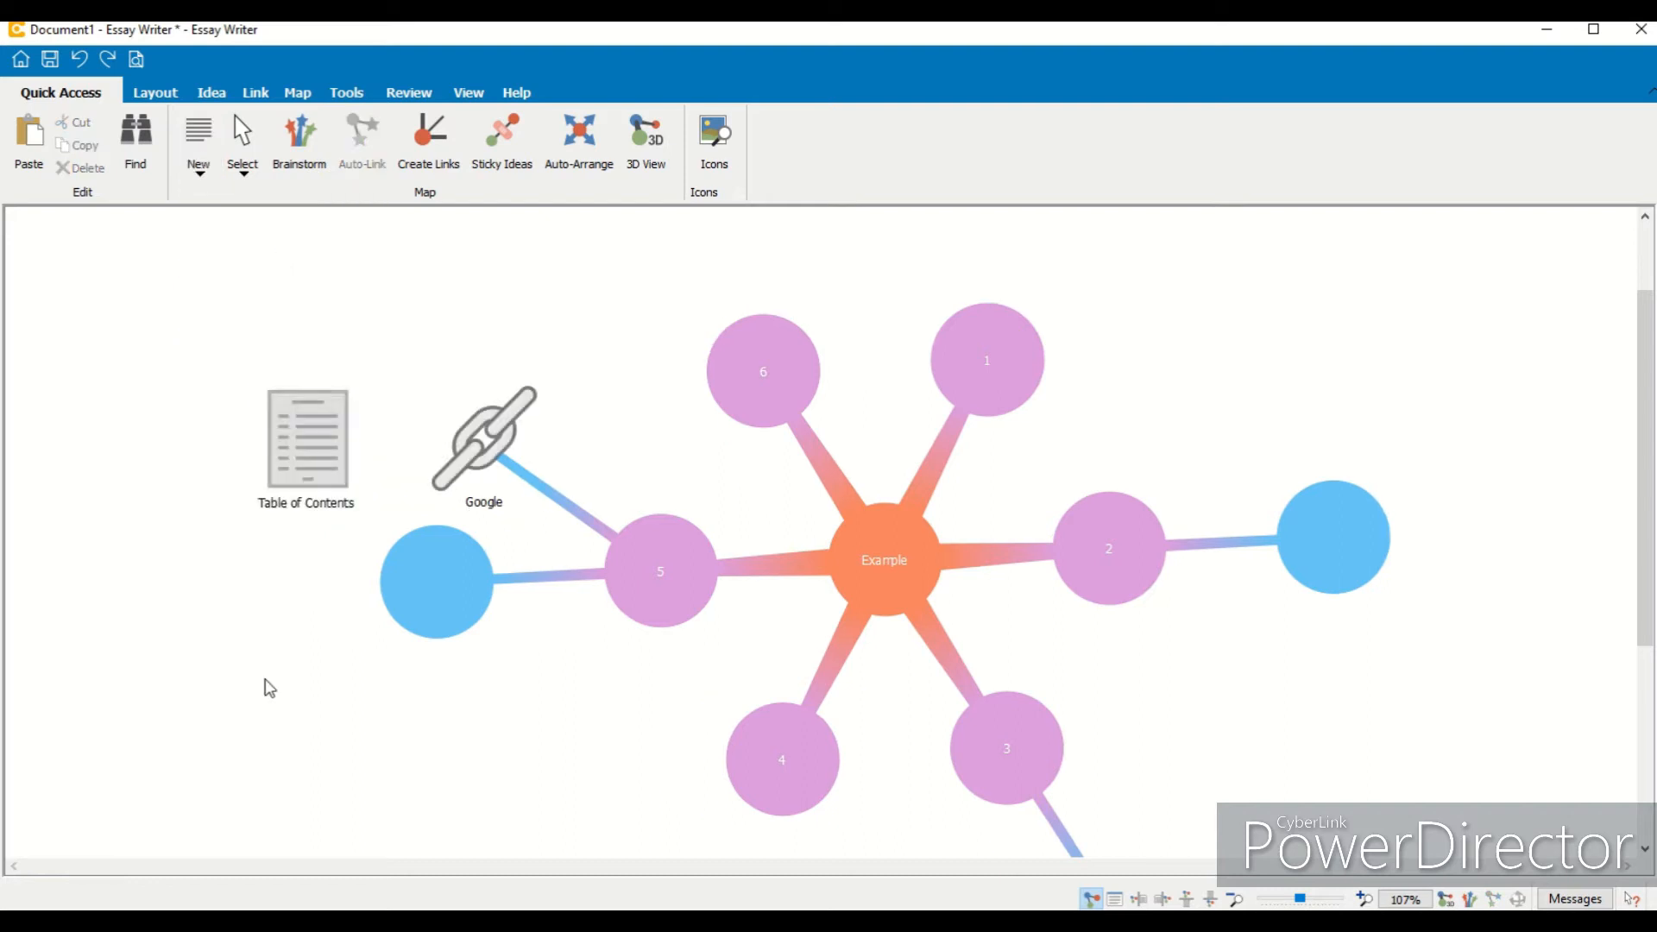
drag(286, 468, 868, 281)
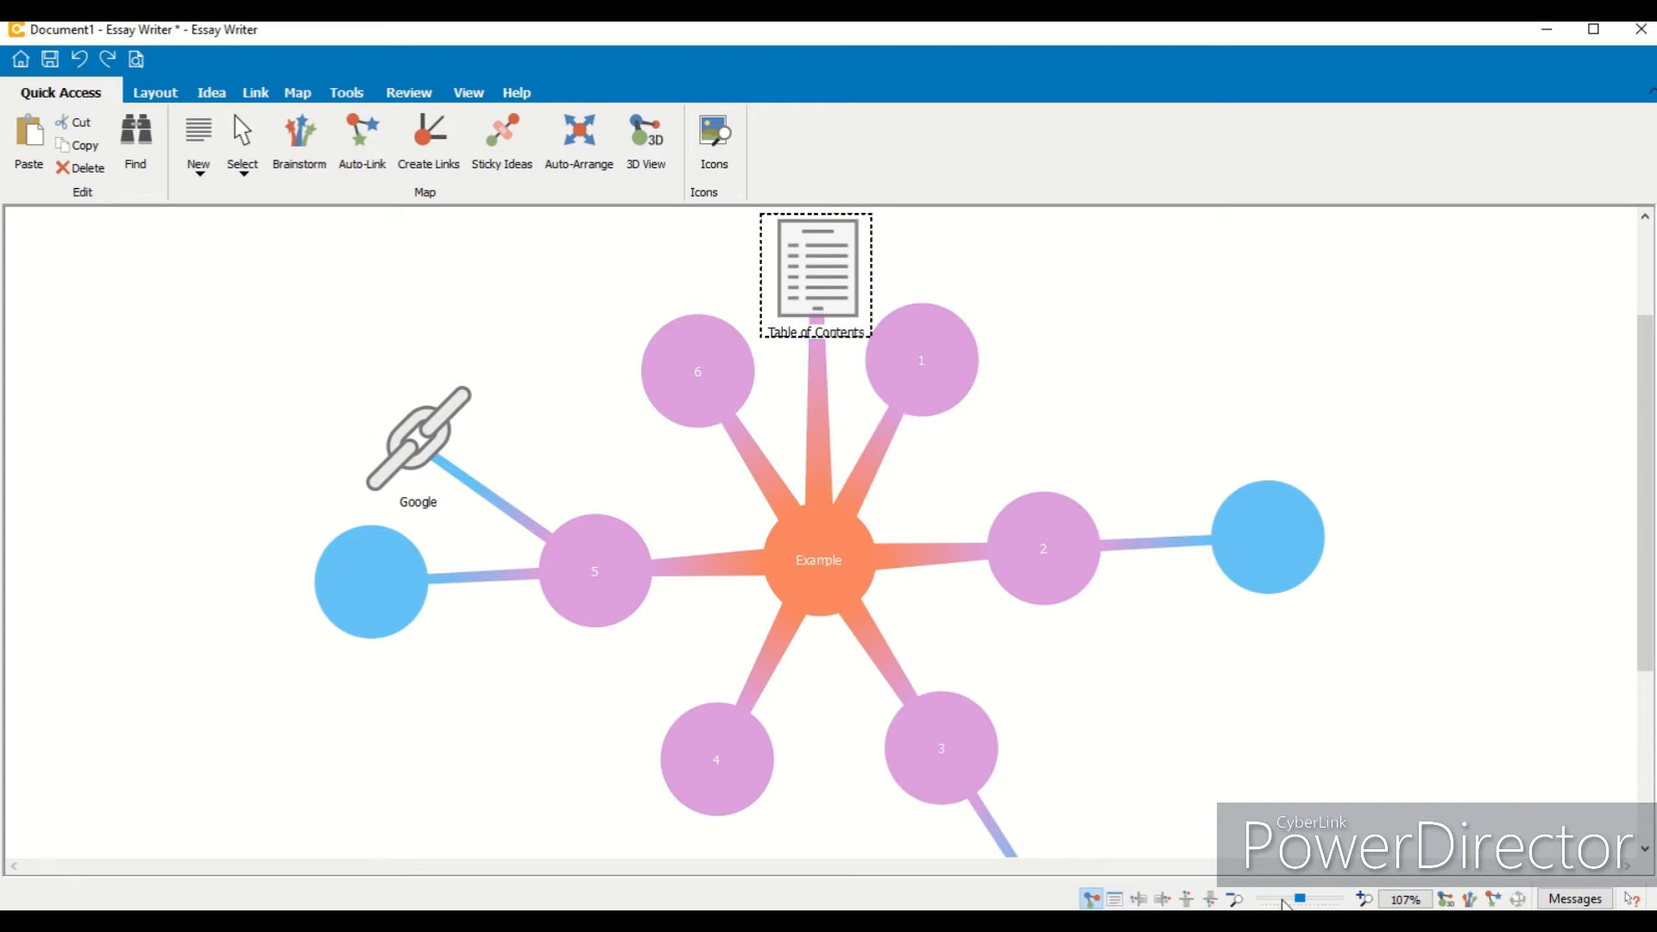
Step: Move ideas 2 and 1 down away from the Table of Contents and auto-arrange the map around the Example idea
click(1236, 900)
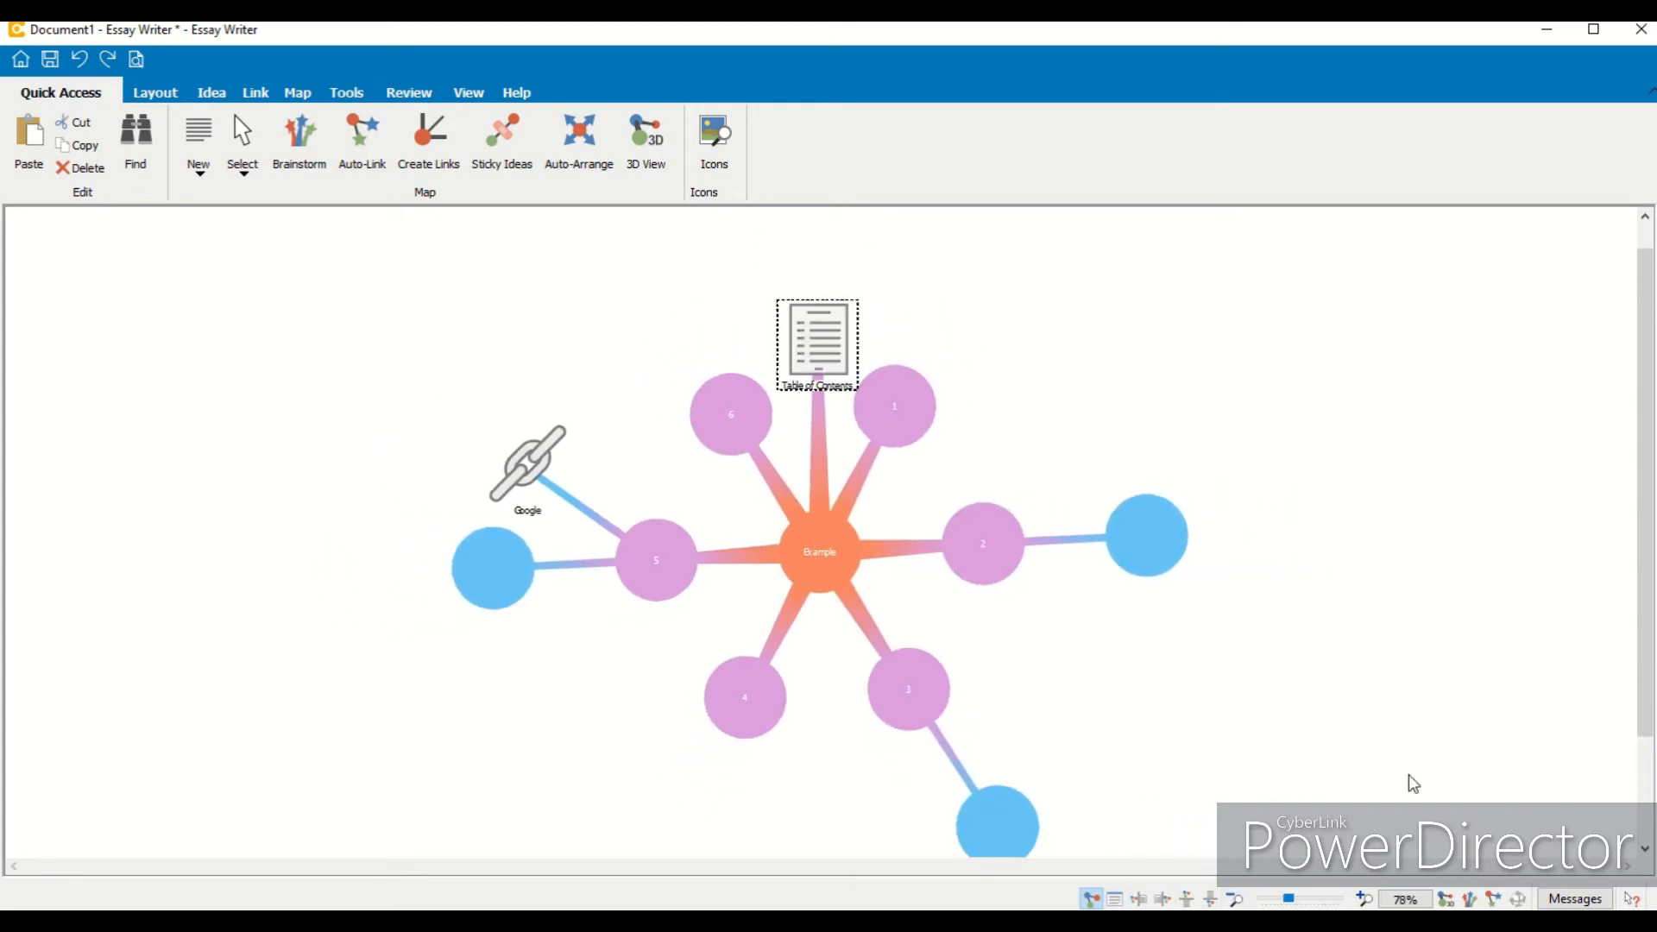
scroll(1650, 470, down, 1)
drag(961, 544, 955, 634)
drag(903, 399, 1044, 525)
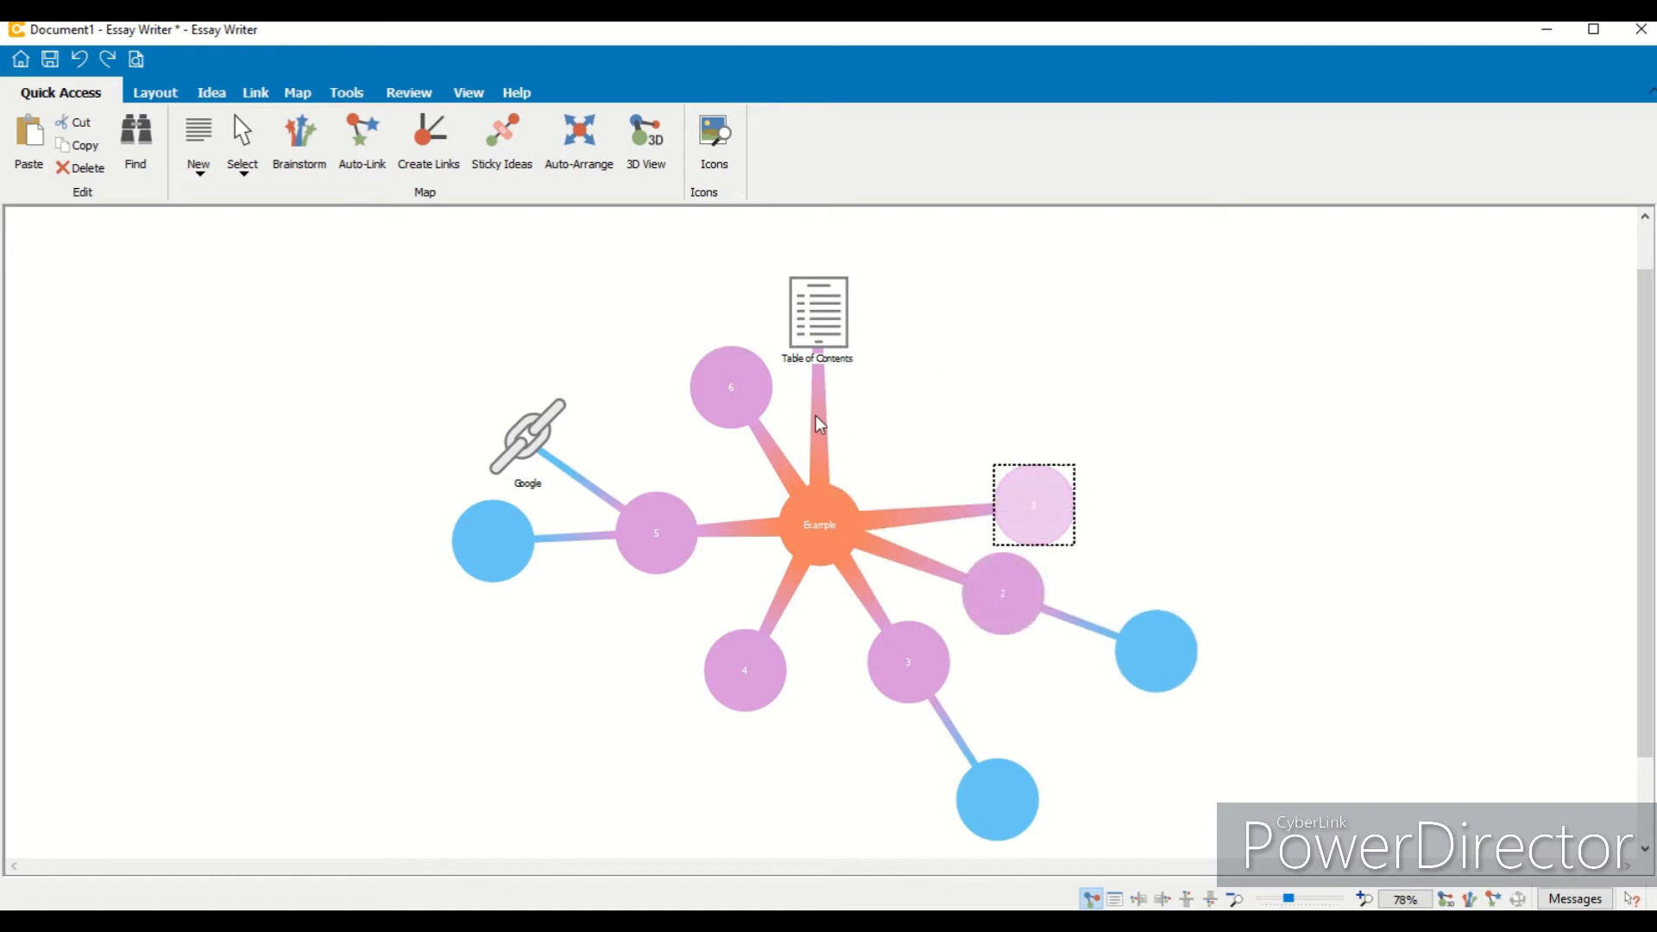
click(832, 496)
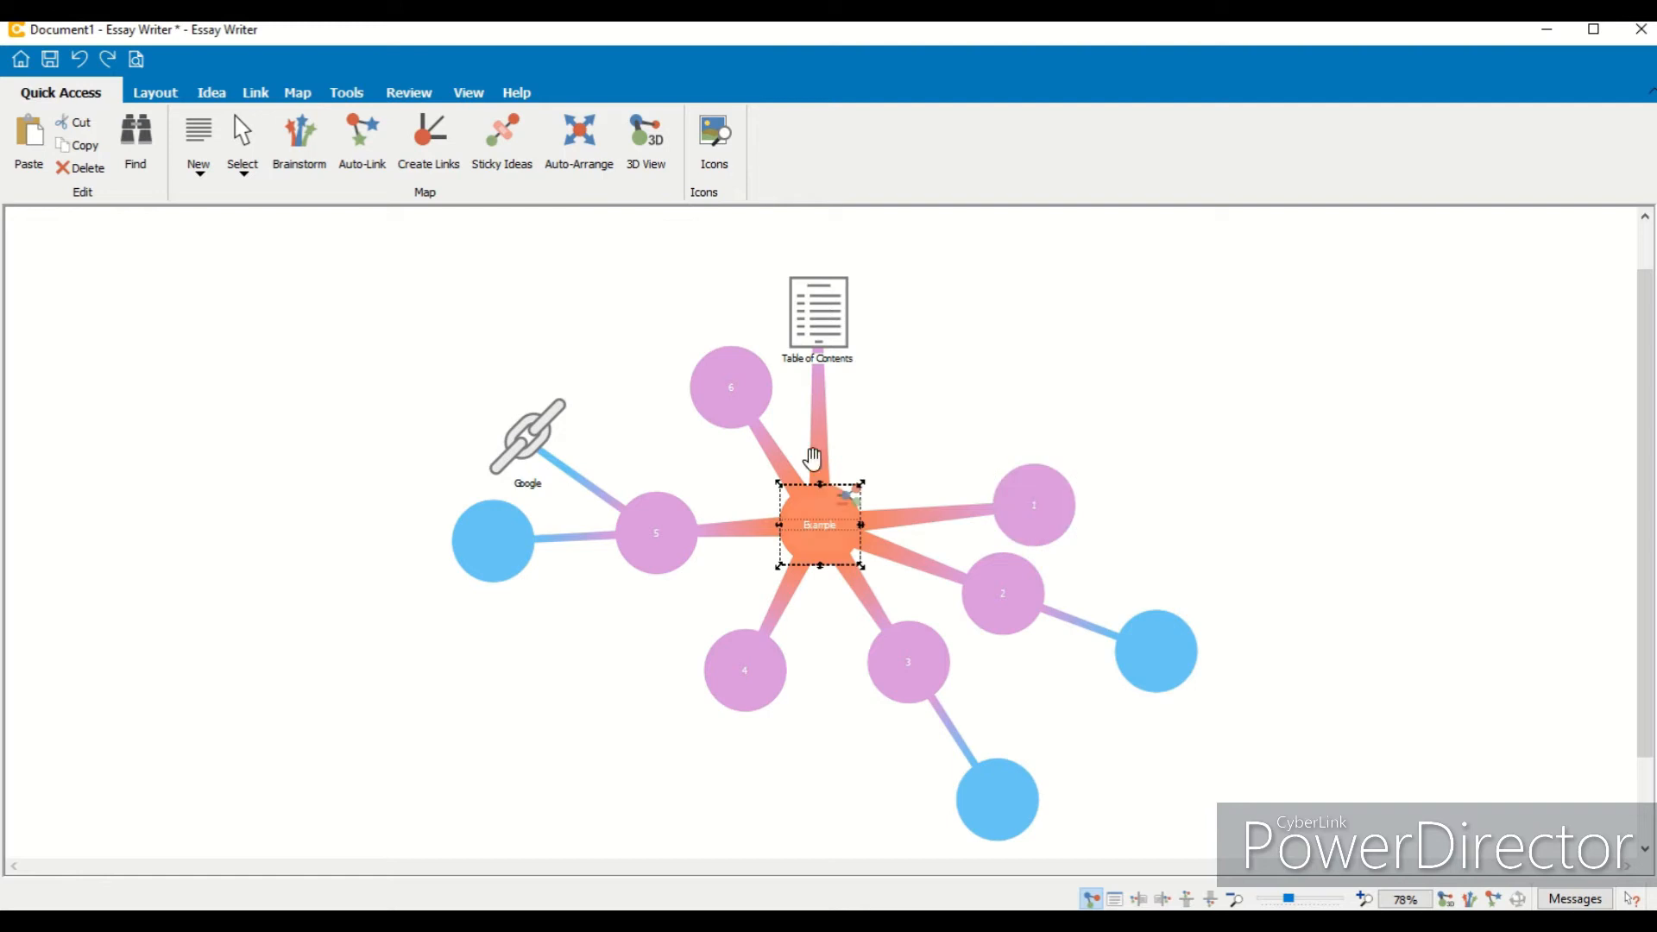
click(578, 138)
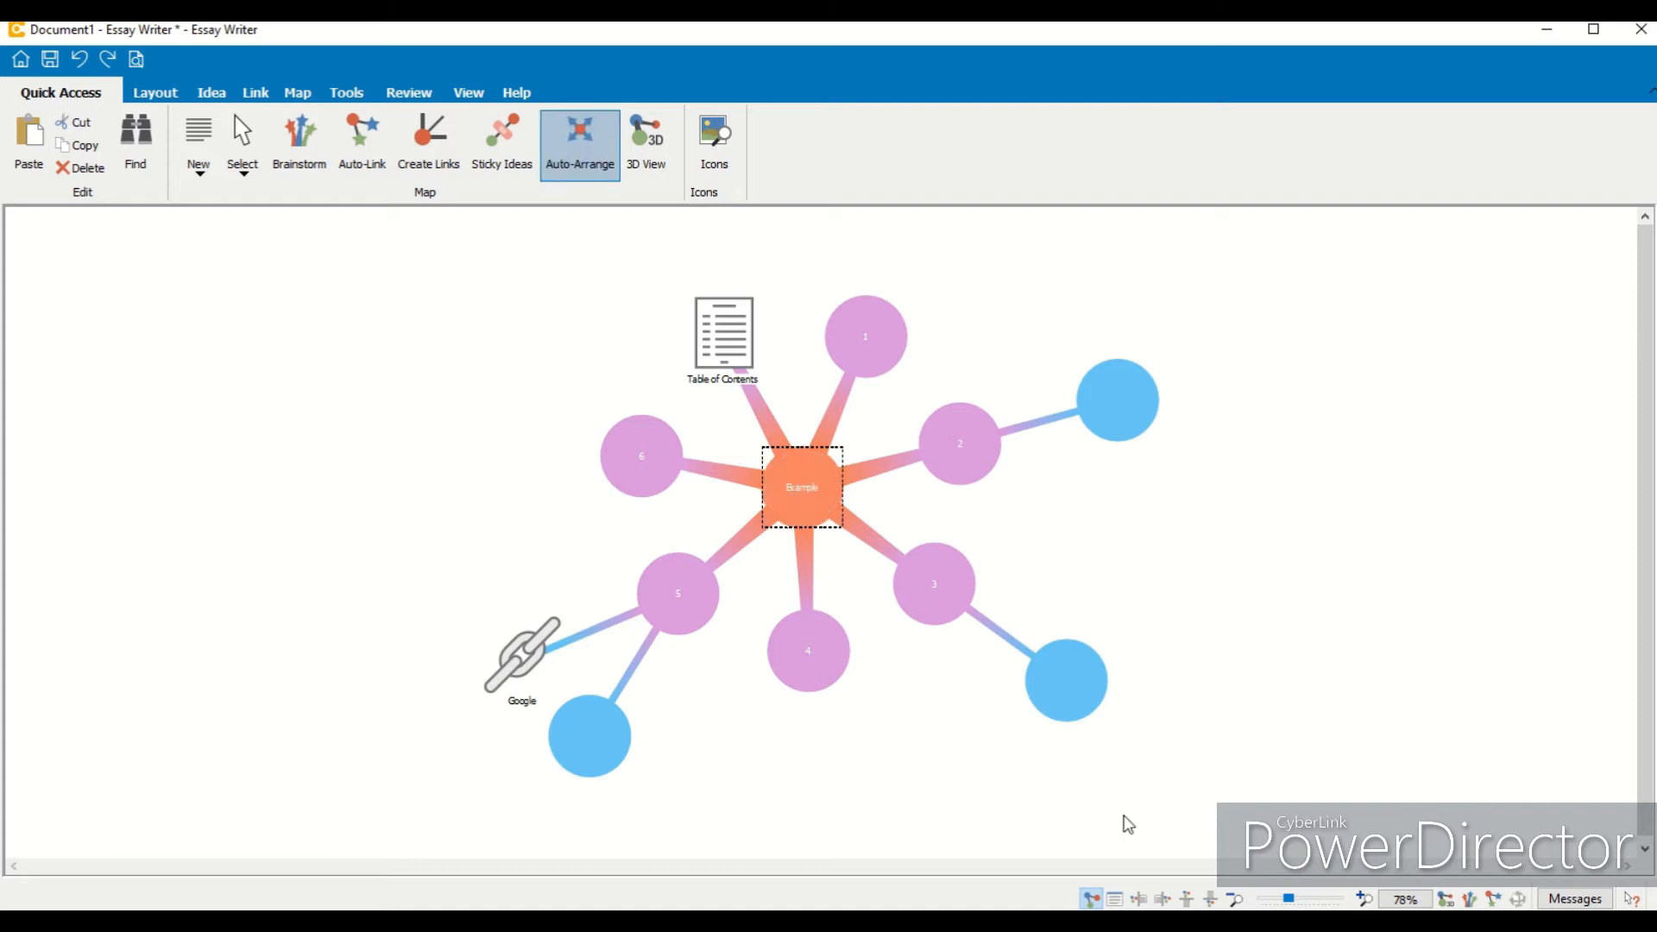
Step: Show the map side by side with the document and look through its text down to the Table of Contents section
click(1140, 900)
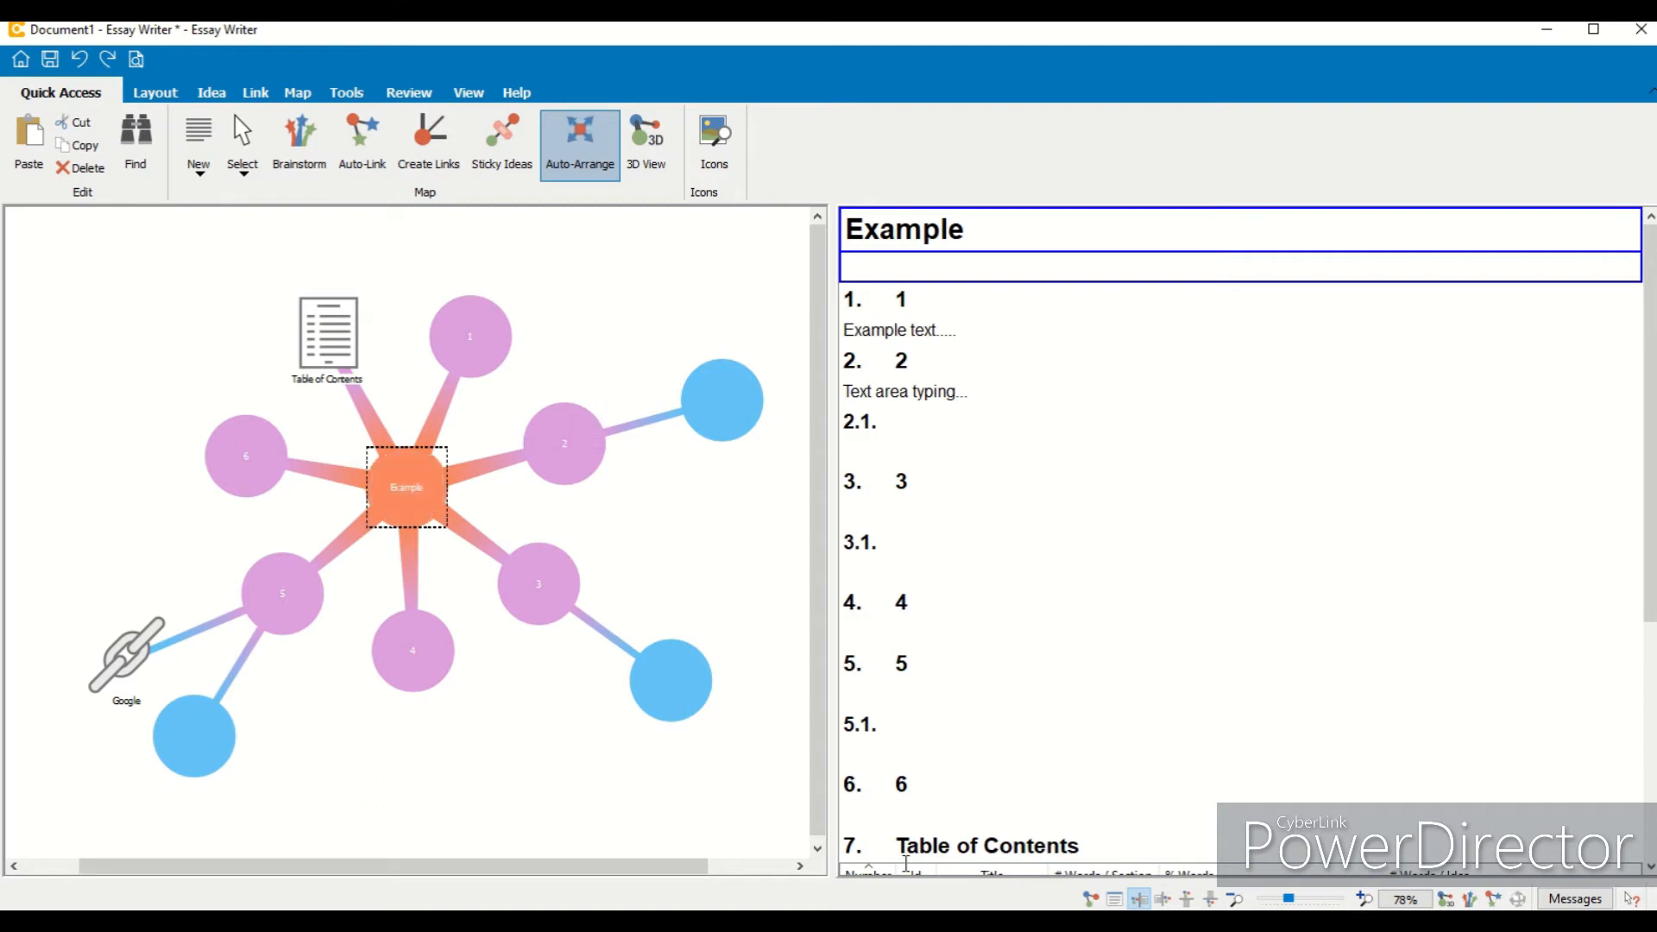
drag(1650, 501, 1650, 652)
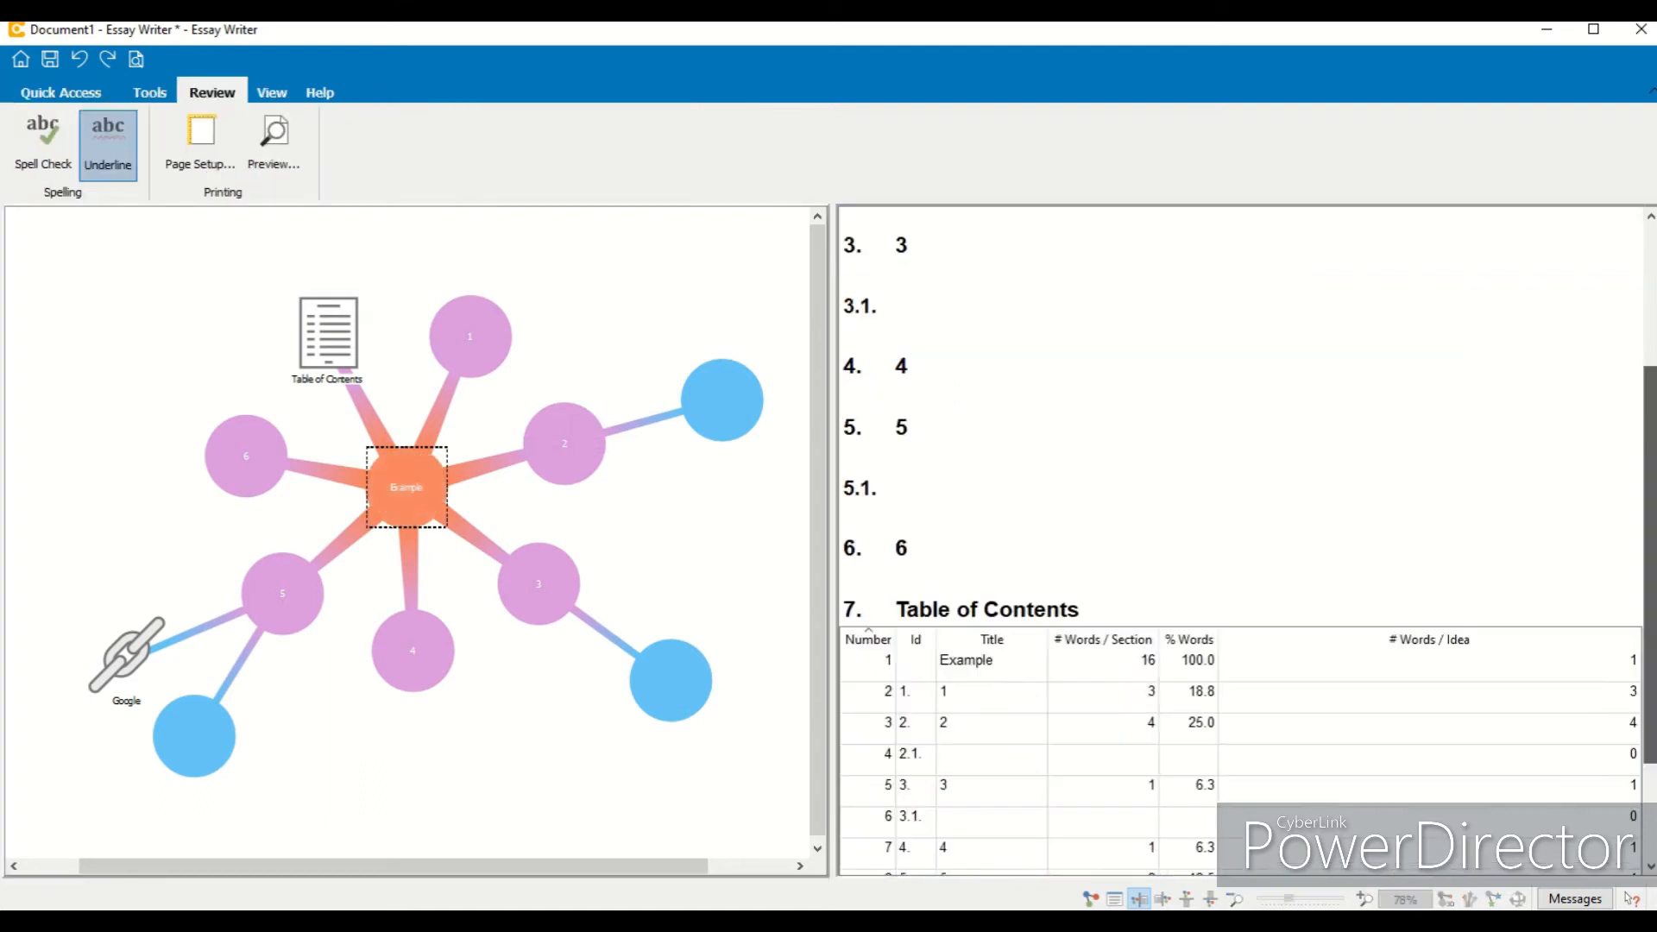
scroll(1240, 535, down, 2)
scroll(1240, 535, up, 5)
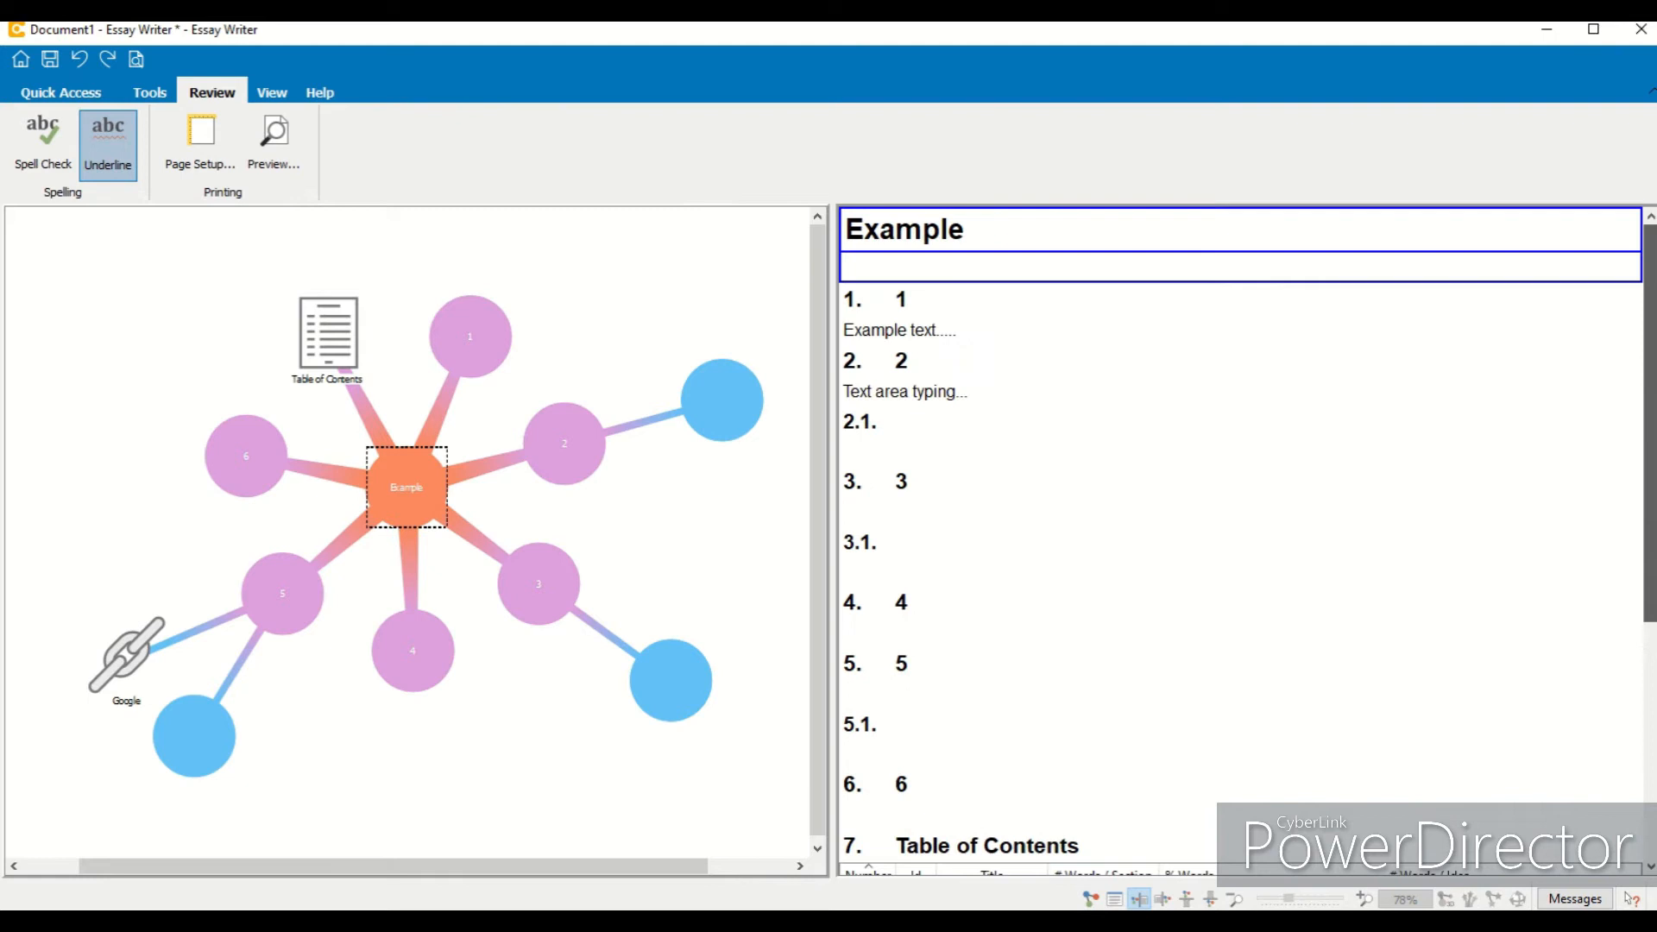
Step: Move the Table of Contents past idea 1 and shift ideas 6, 5, 4, 3, 2 and 1 around the centre so it comes first
drag(328, 362, 547, 354)
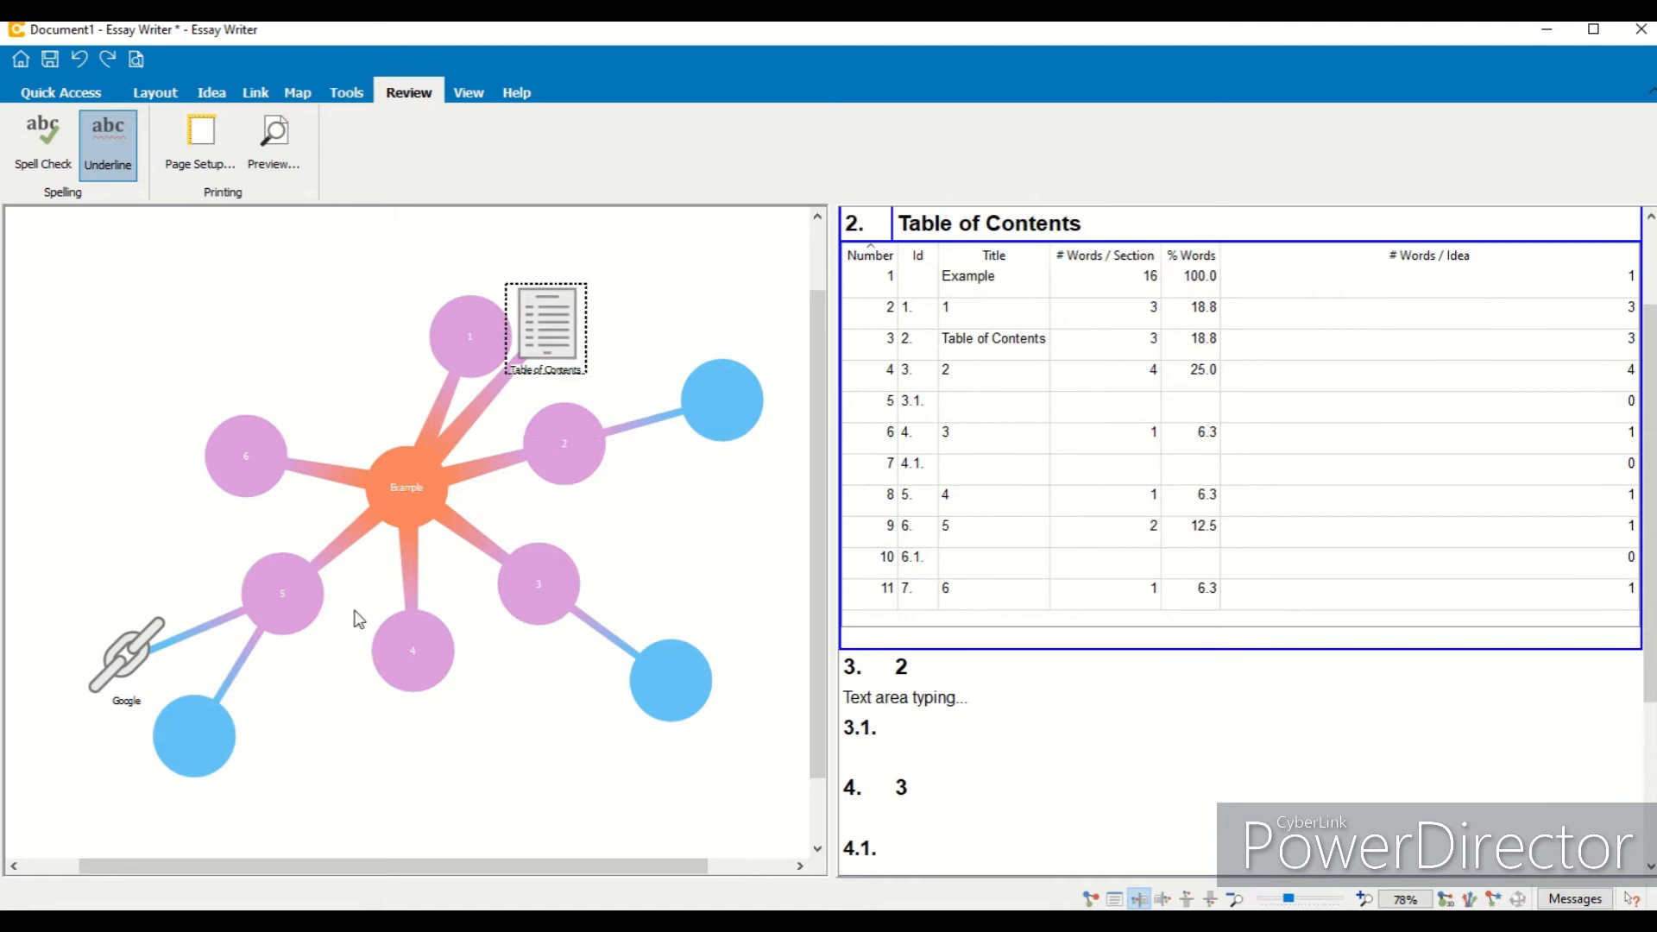
drag(222, 474, 241, 369)
drag(237, 592, 220, 572)
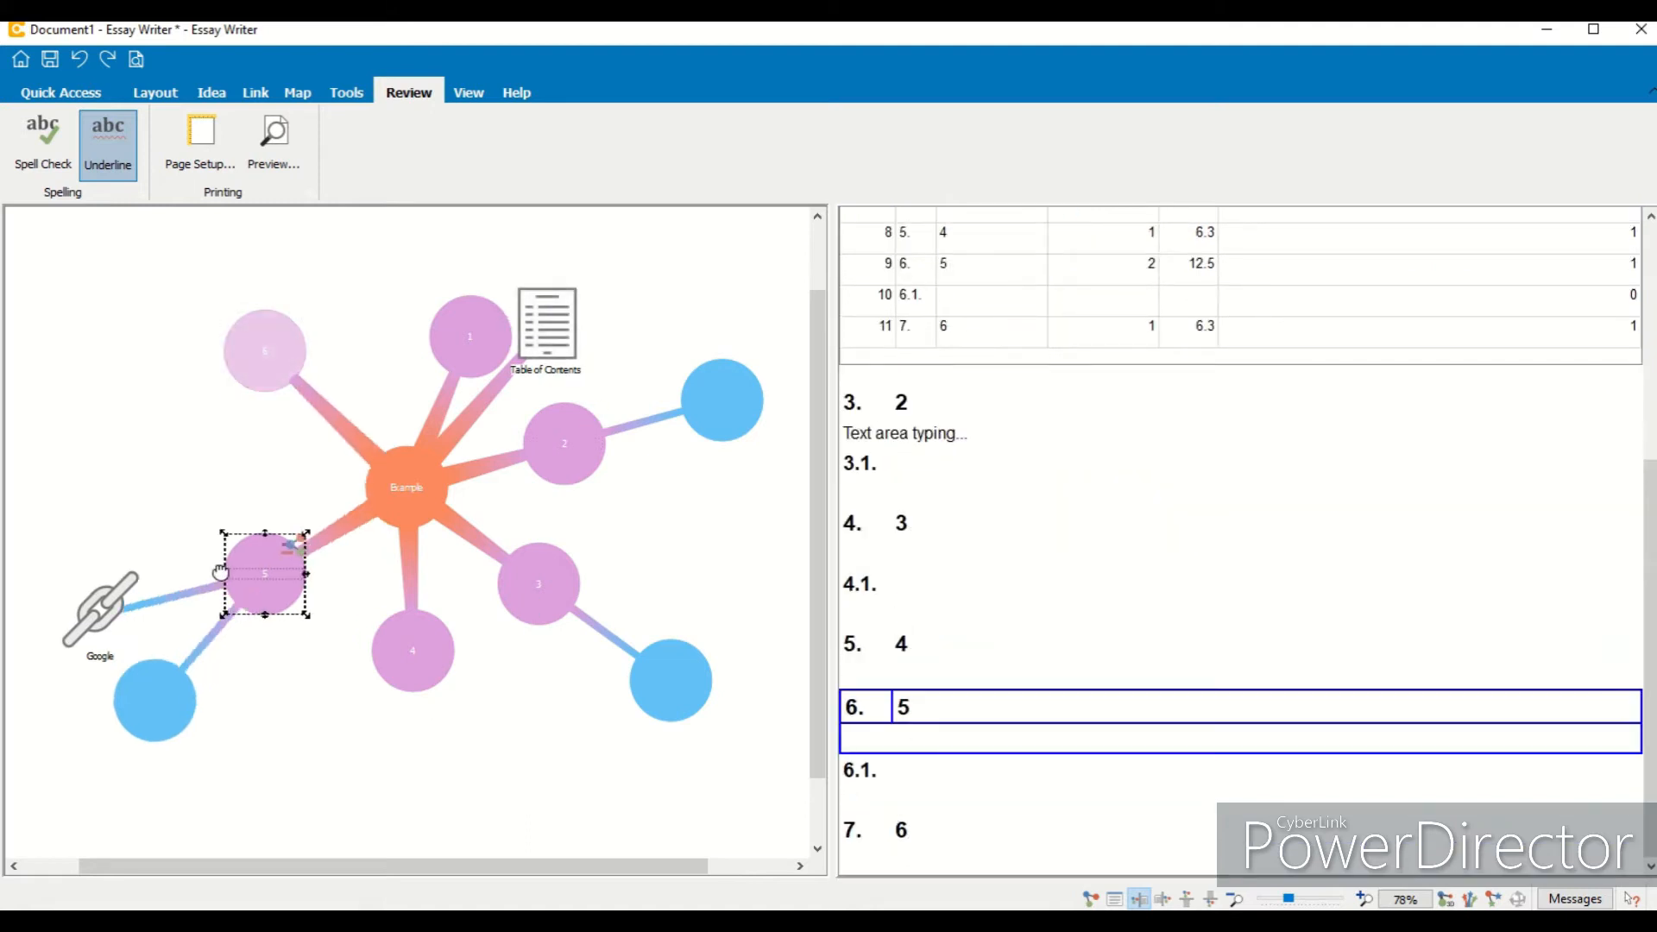
drag(400, 695, 210, 650)
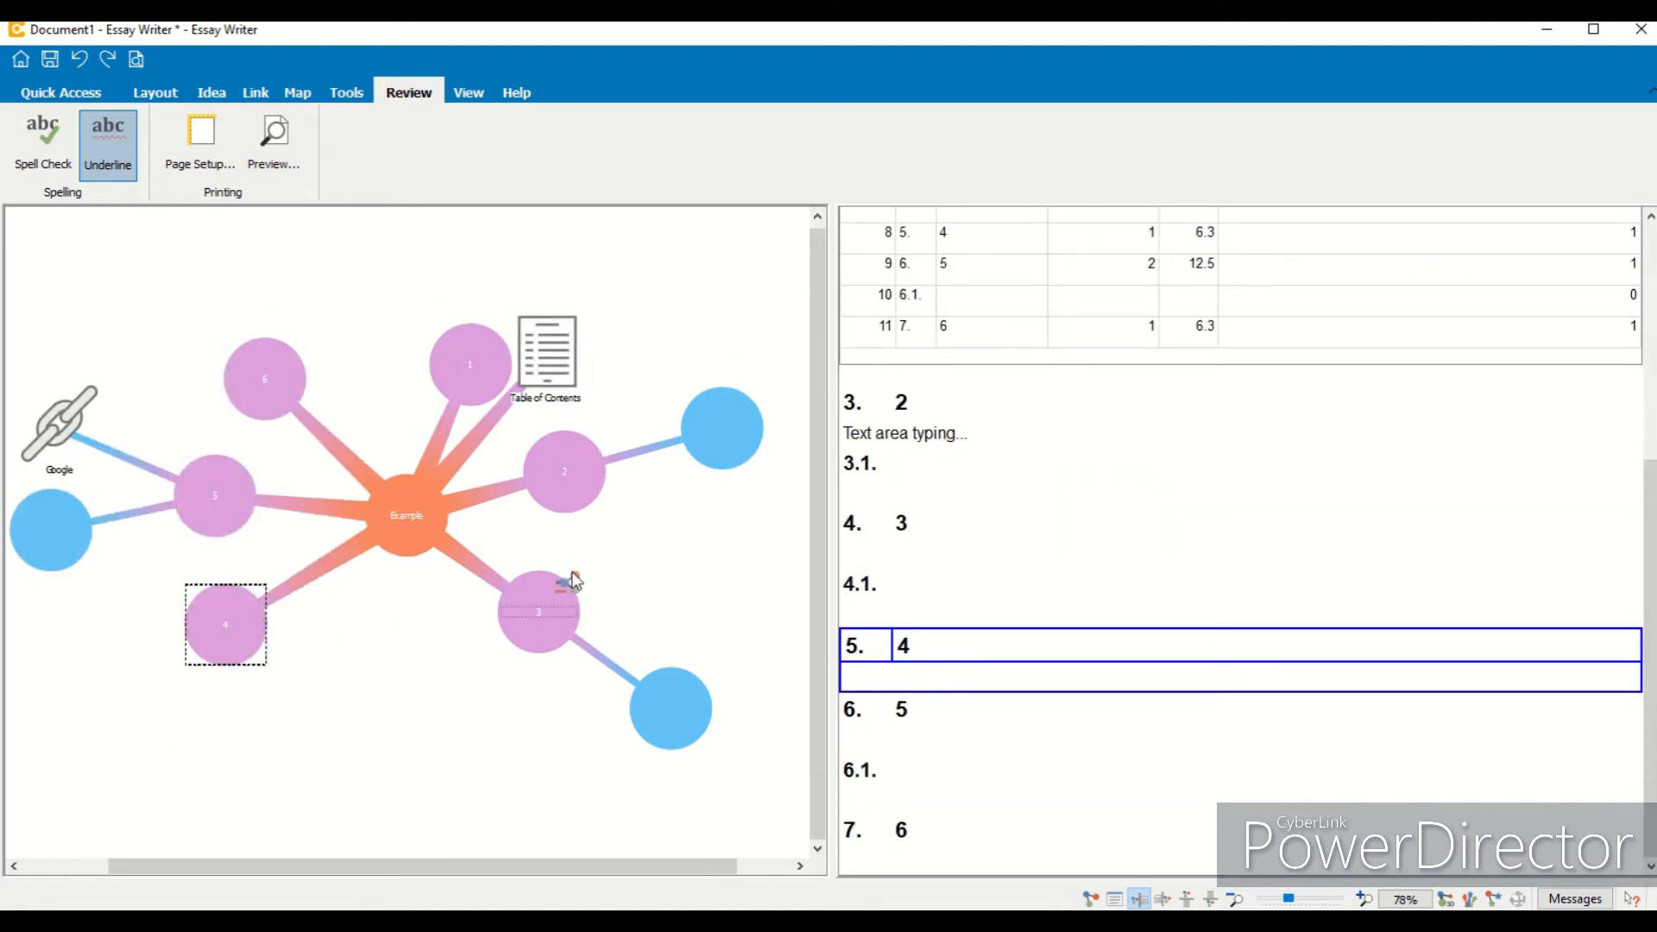
drag(561, 629, 514, 629)
drag(590, 485, 561, 706)
drag(471, 379, 643, 554)
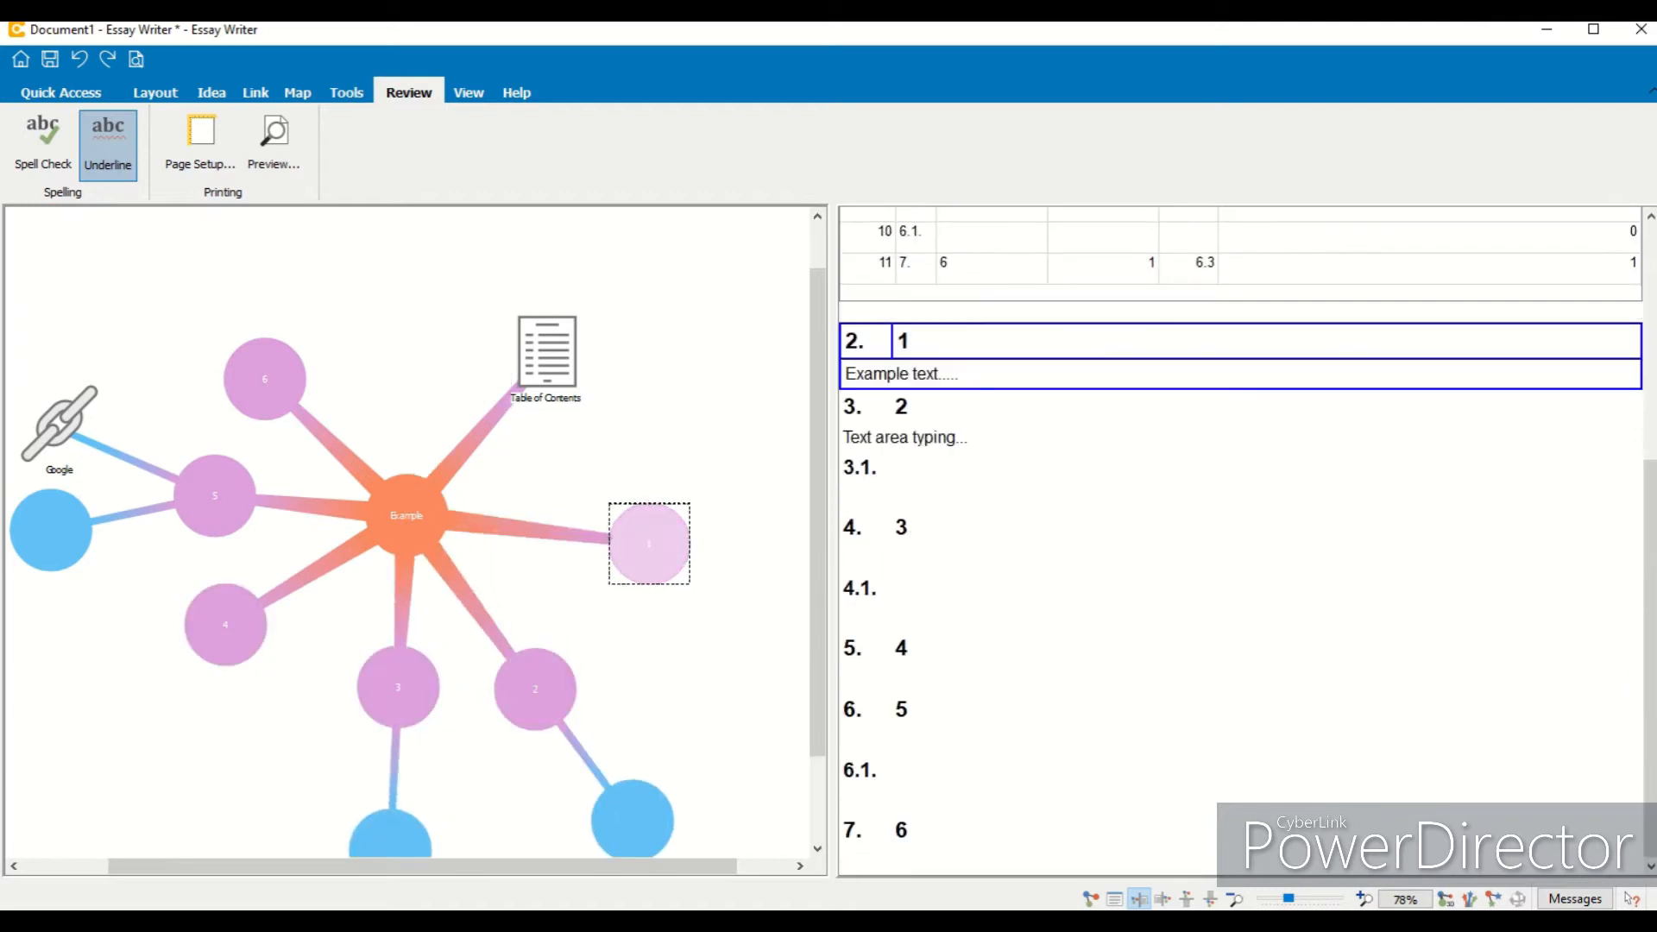
scroll(947, 412, up, 5)
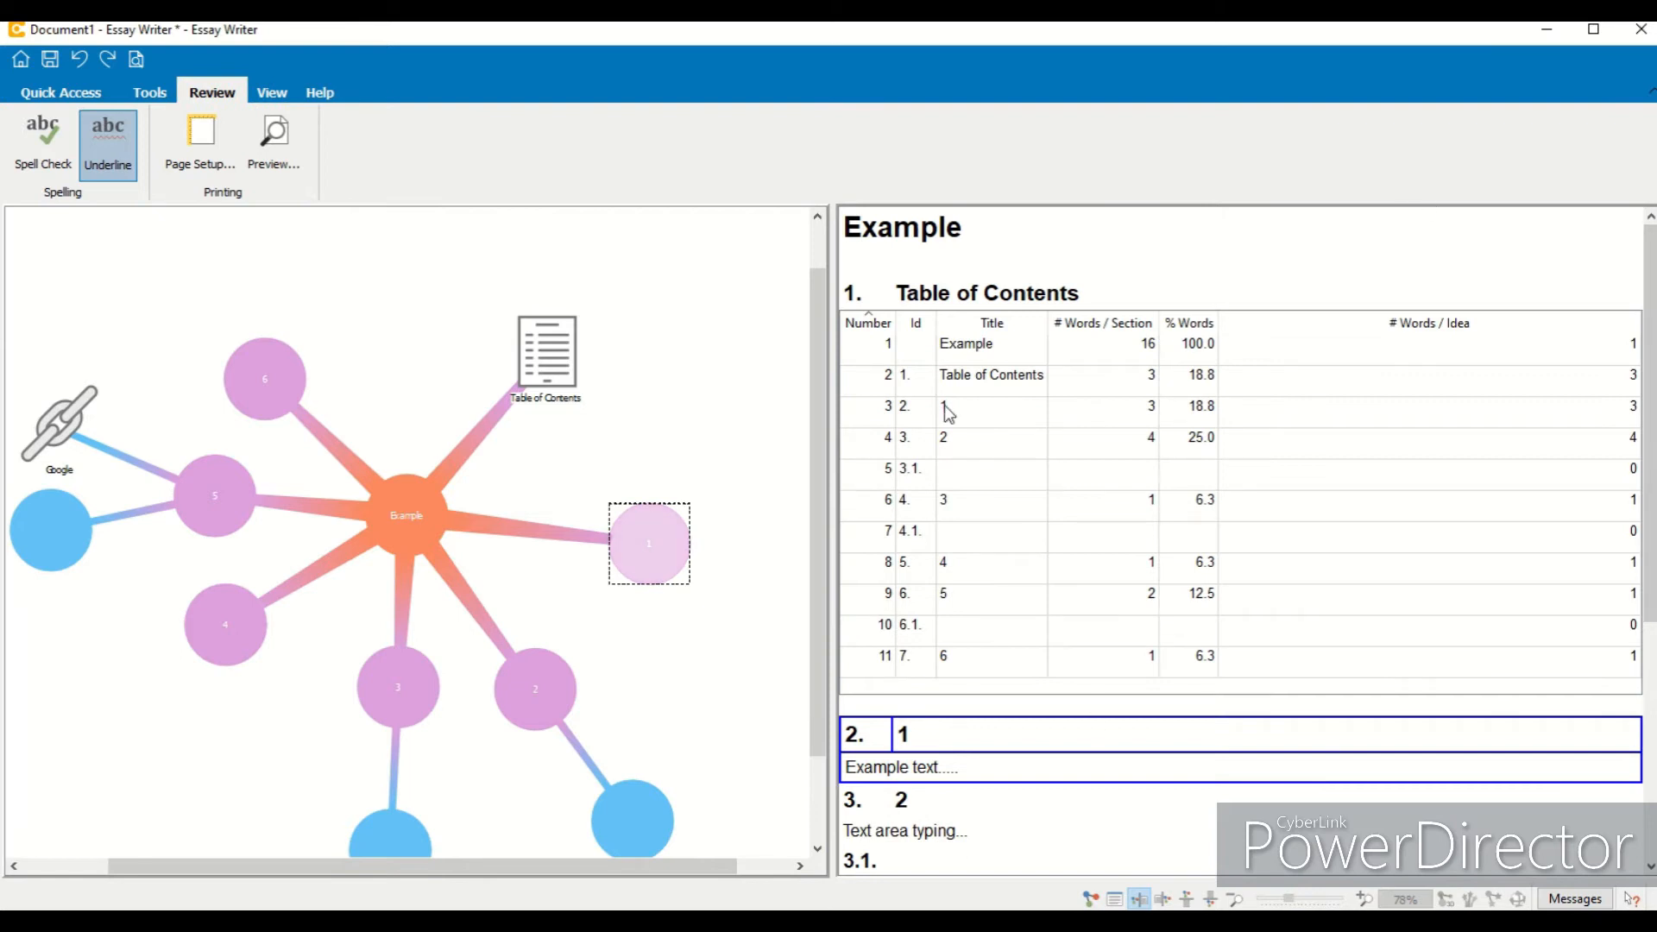
Step: Auto-arrange the reordered map around the central Example idea
click(404, 494)
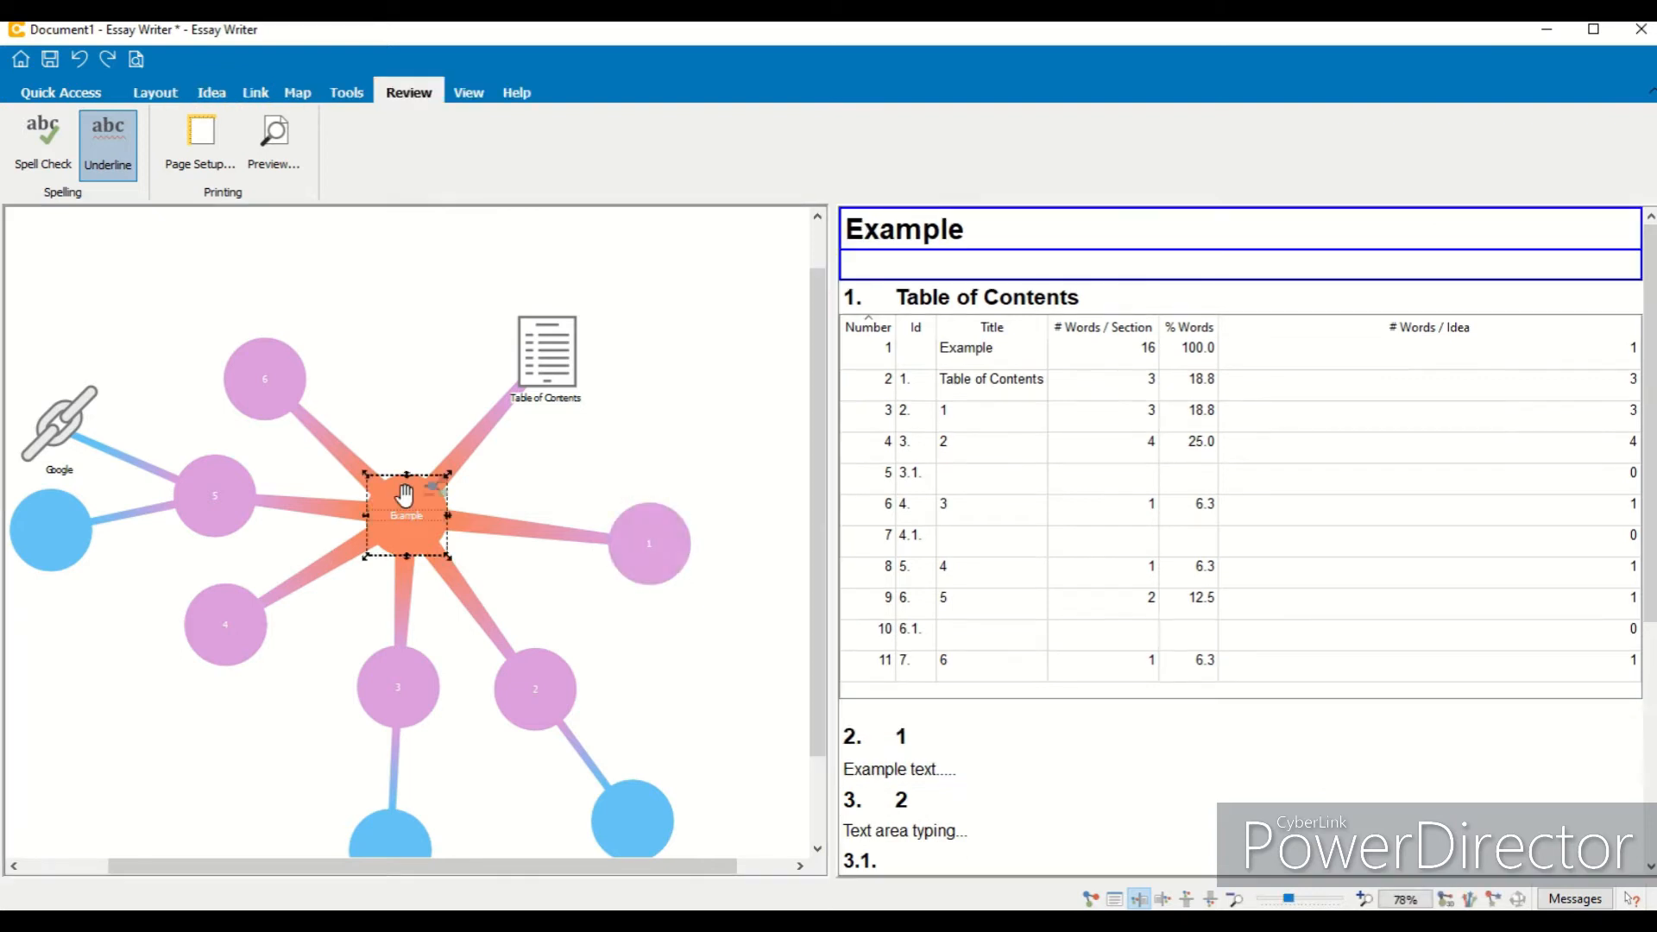
click(87, 93)
click(561, 163)
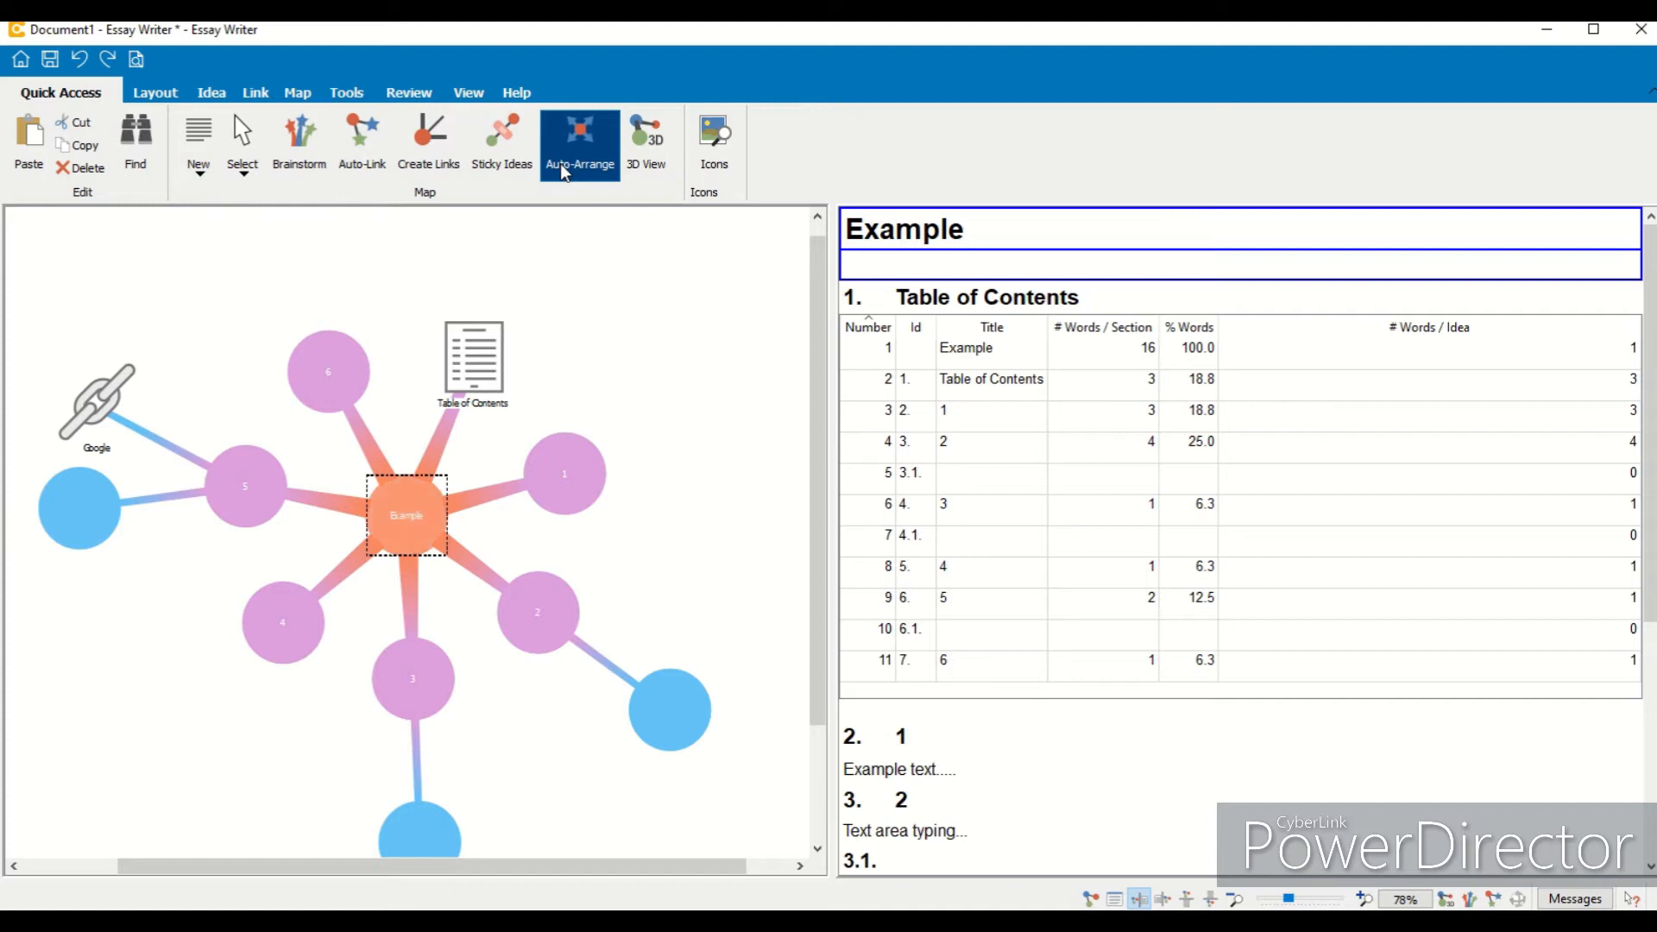
drag(811, 521, 854, 406)
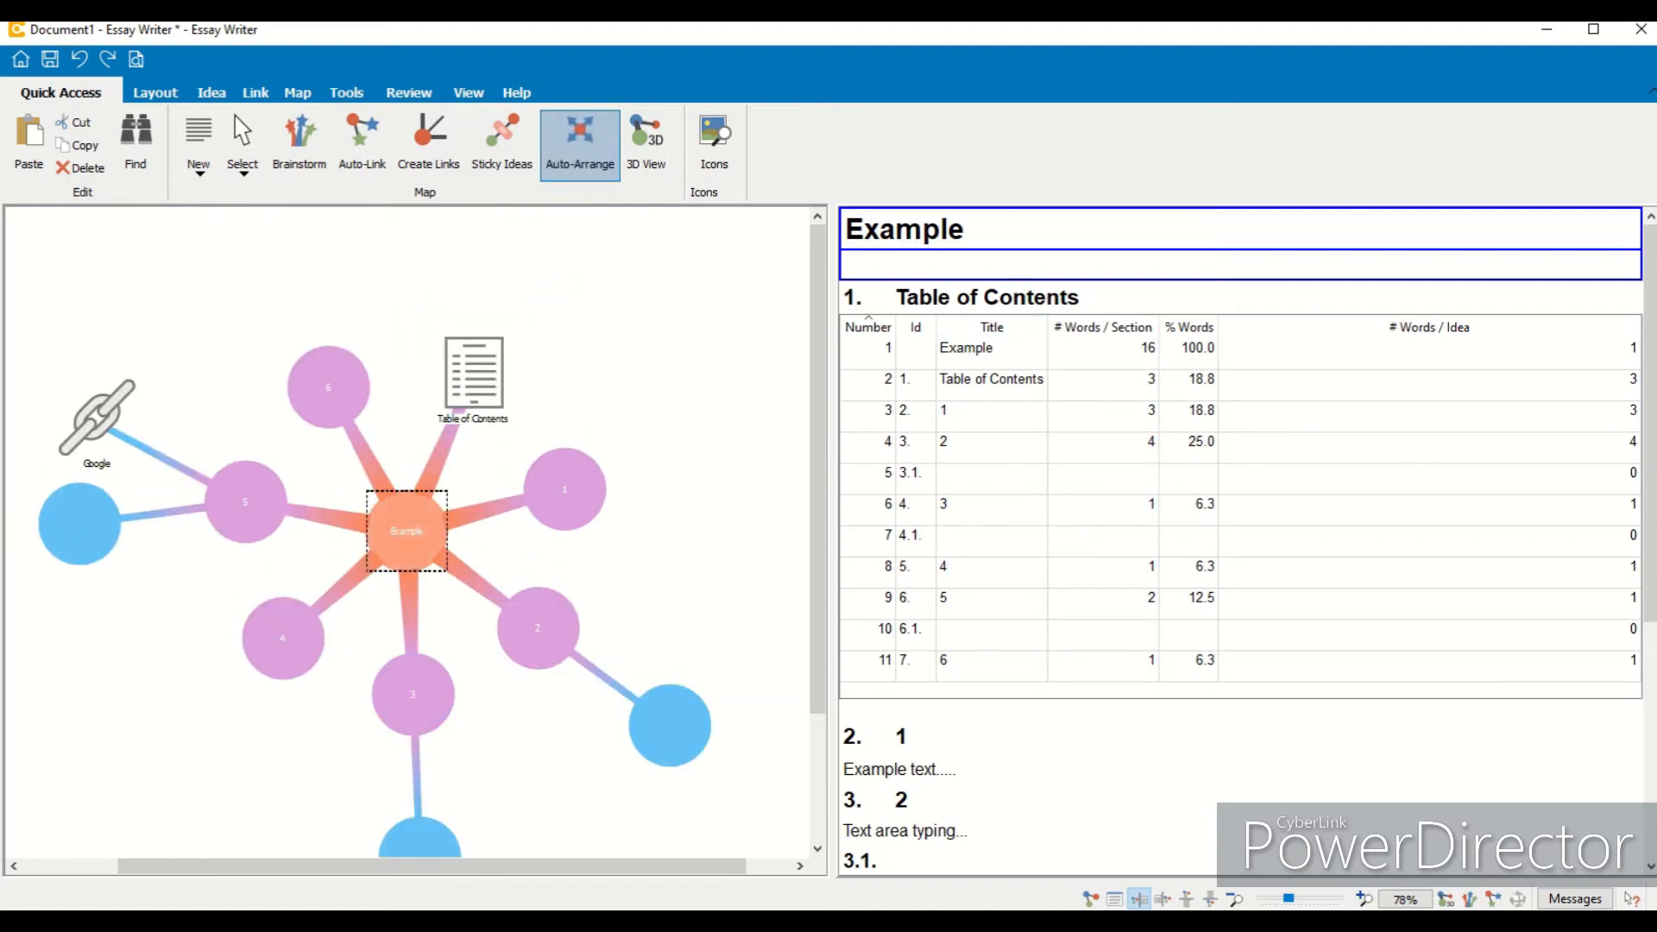
mouse_move(1650, 367)
mouse_down()
mouse_move(1650, 604)
mouse_move(1650, 367)
mouse_up()
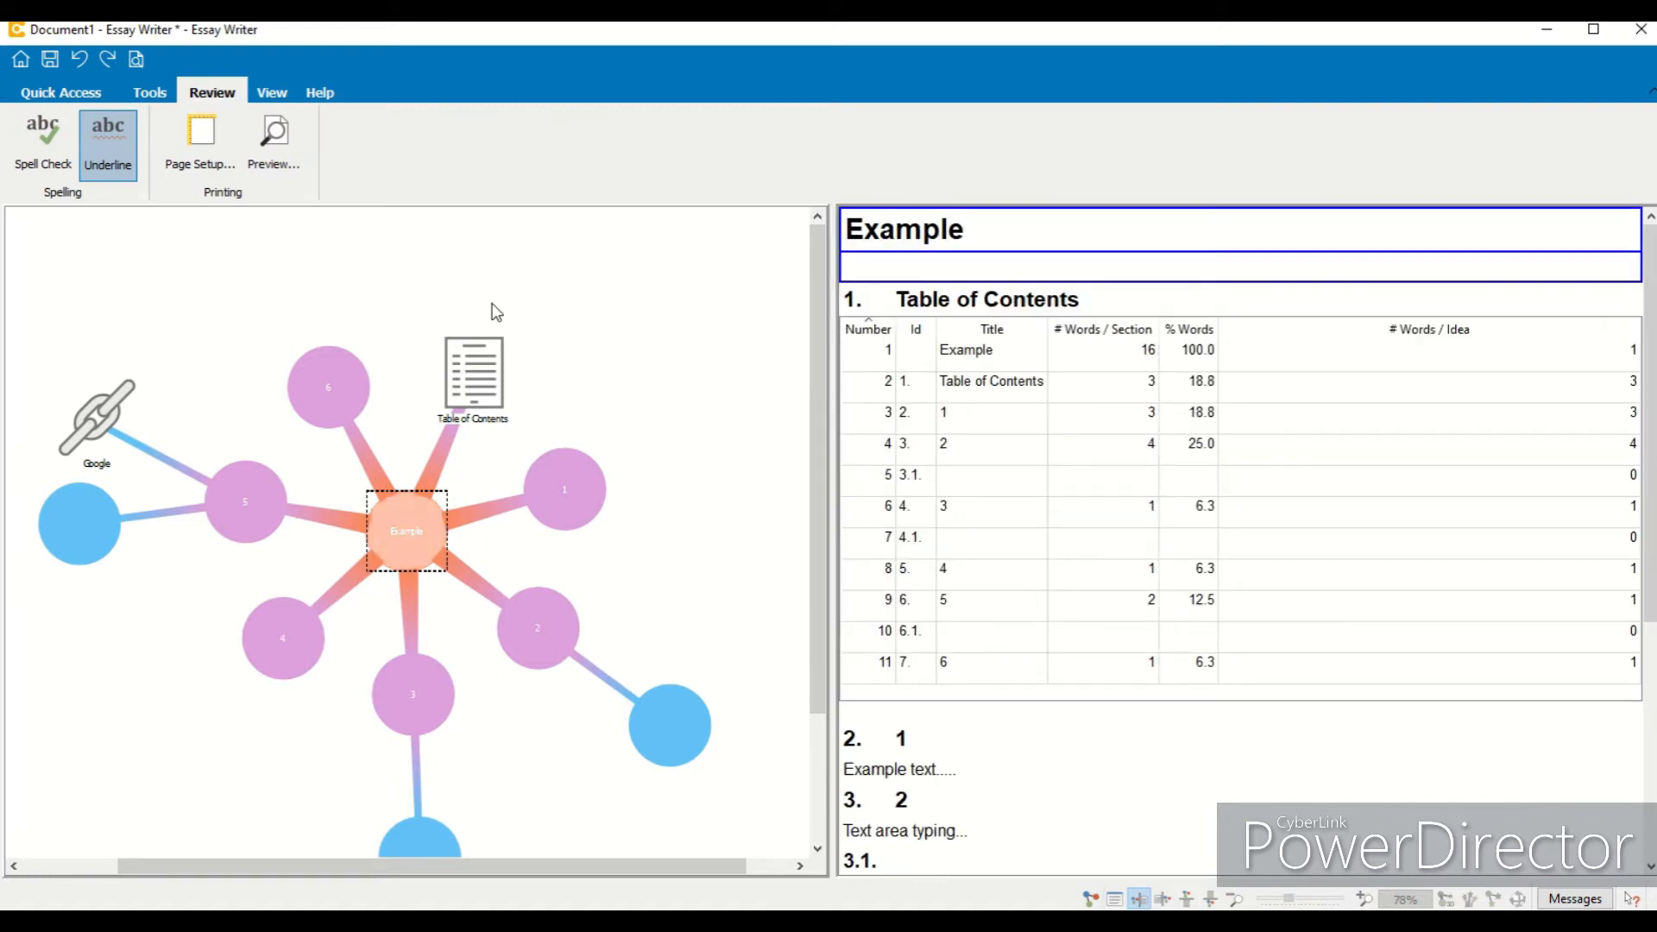
Step: Return to the map-only view and enlarge the map to 113%
click(1093, 899)
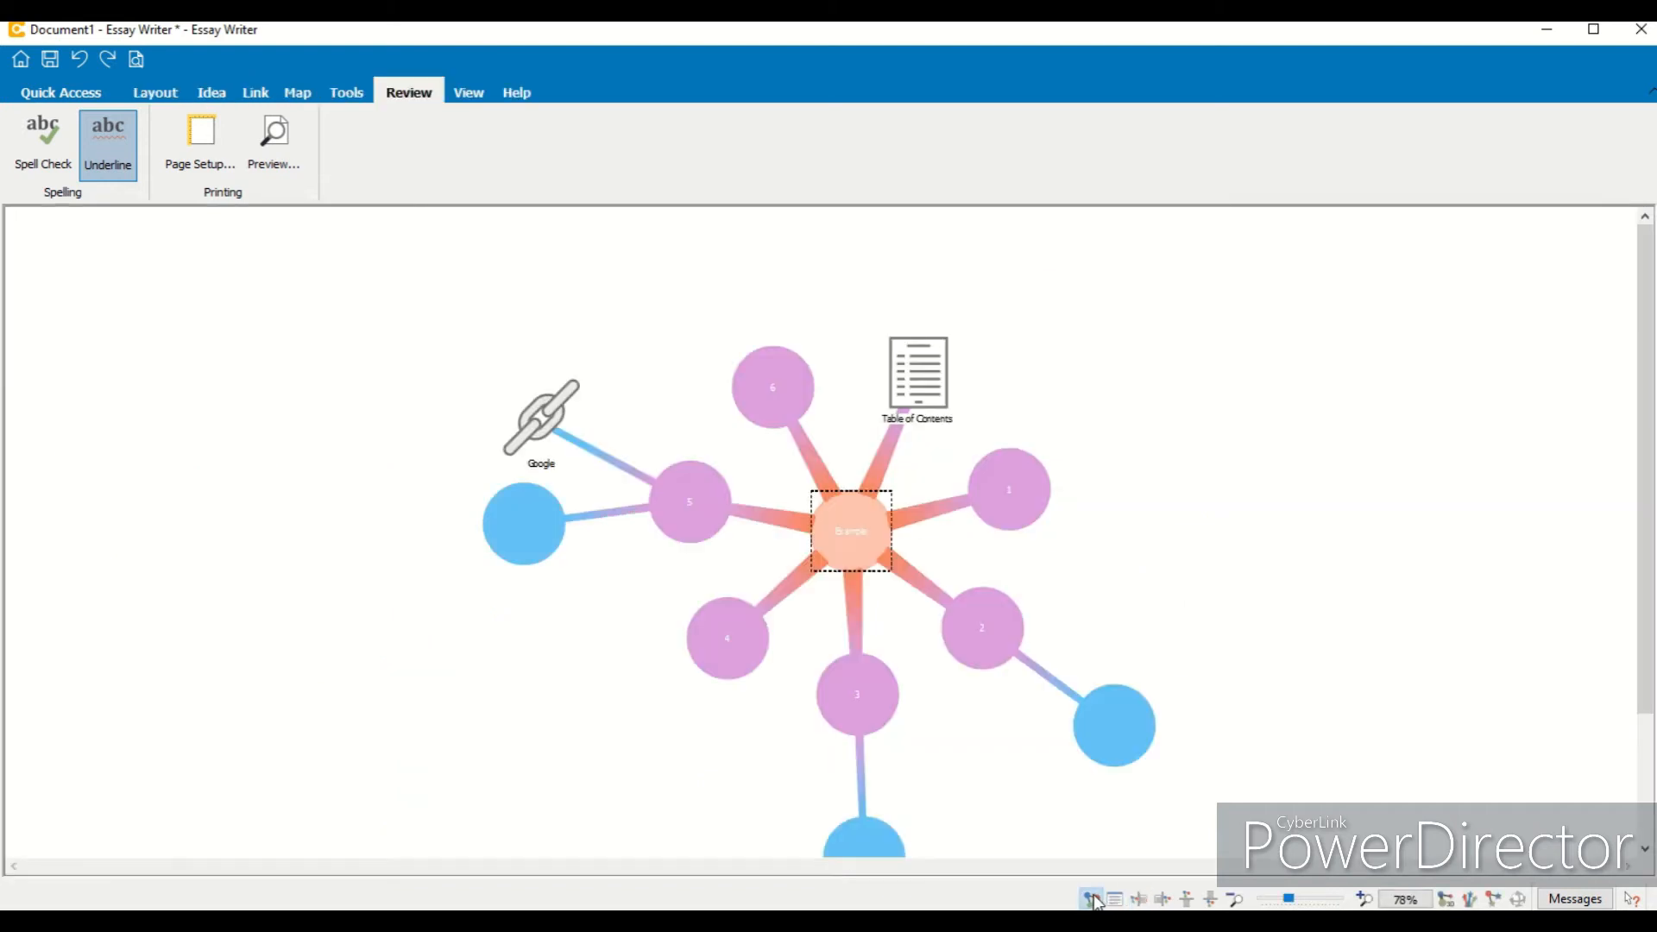
drag(1647, 585, 1650, 628)
click(35, 95)
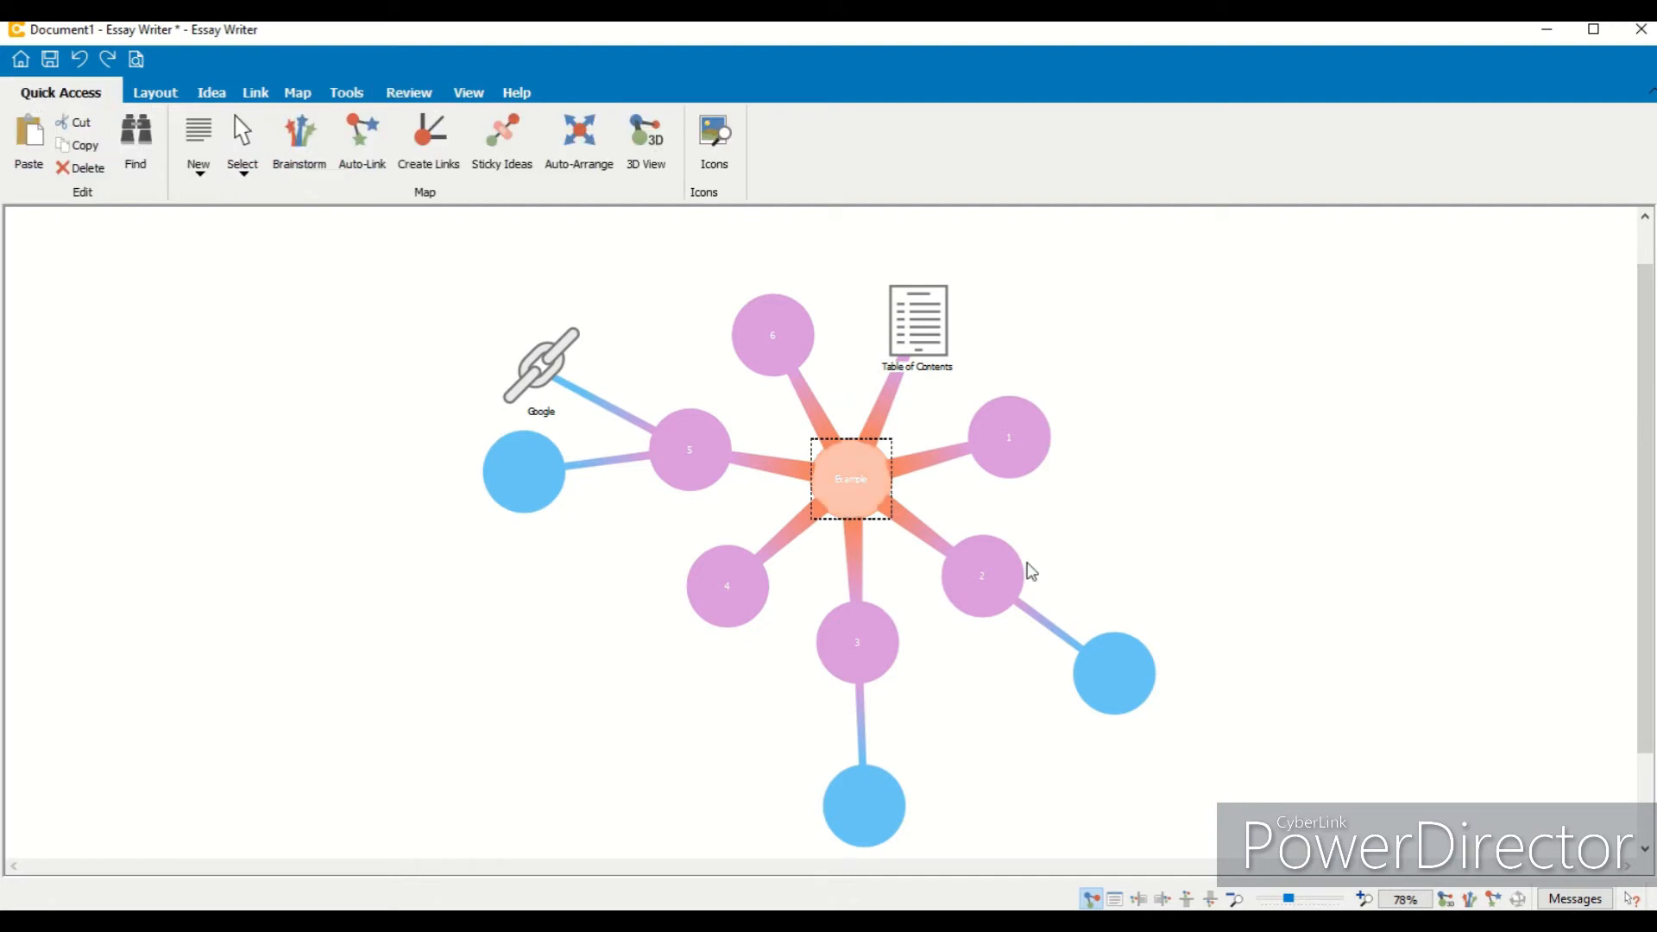
click(1364, 898)
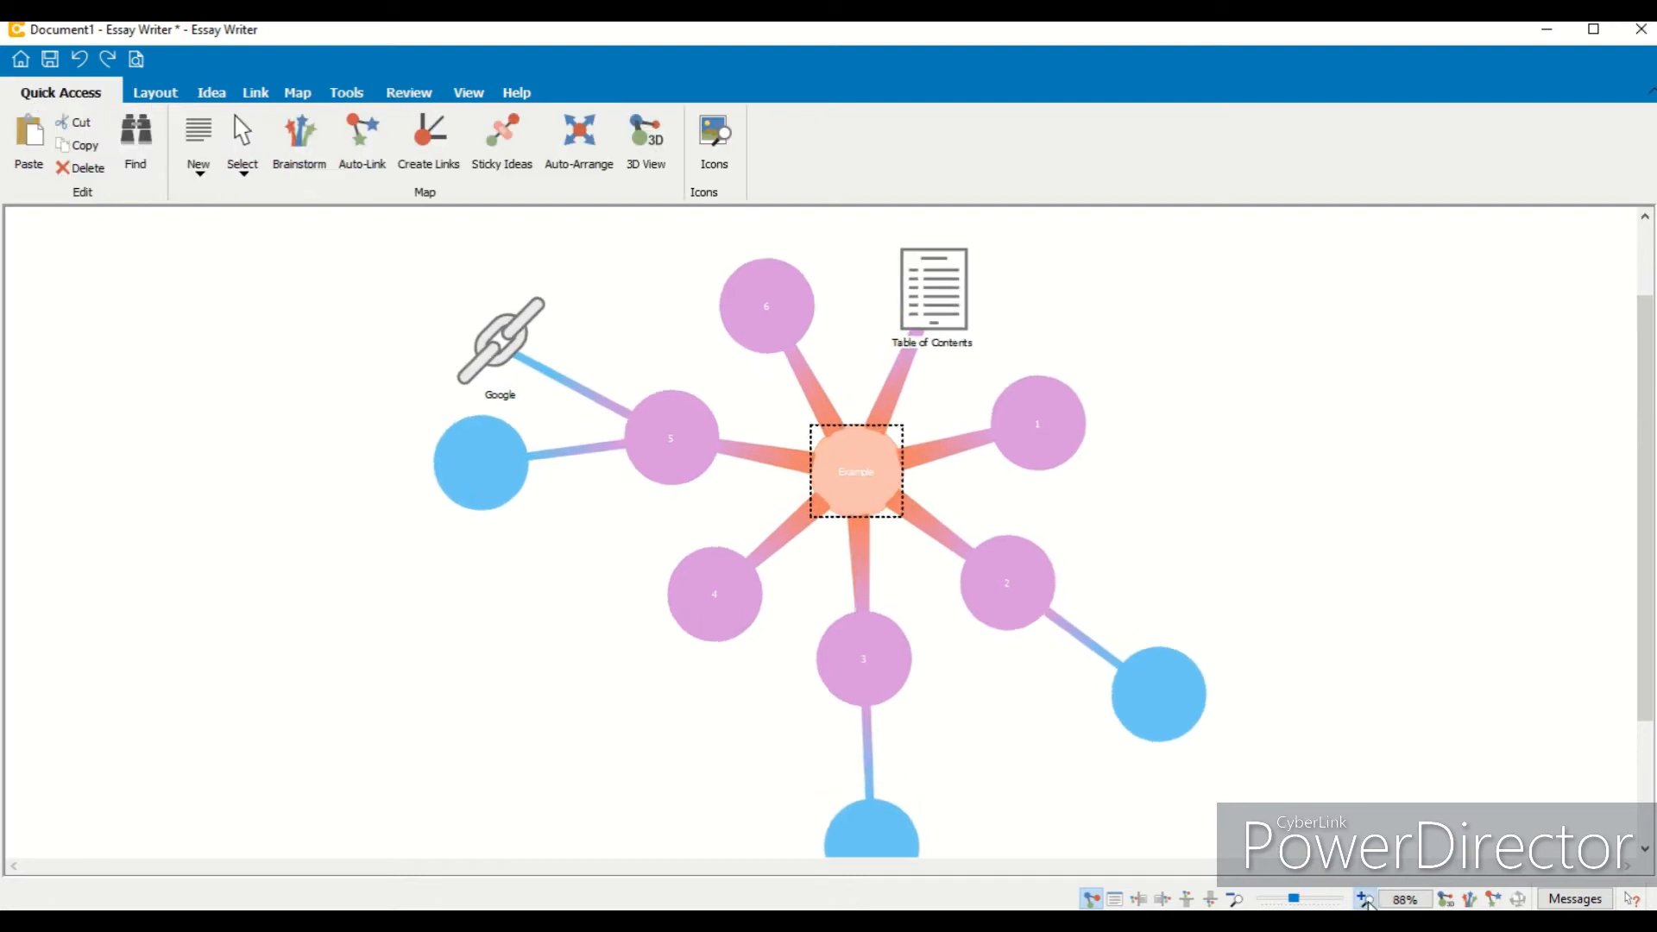
drag(1641, 697, 1641, 637)
Step: Select every idea and link on the map at once and clear the selection
click(246, 177)
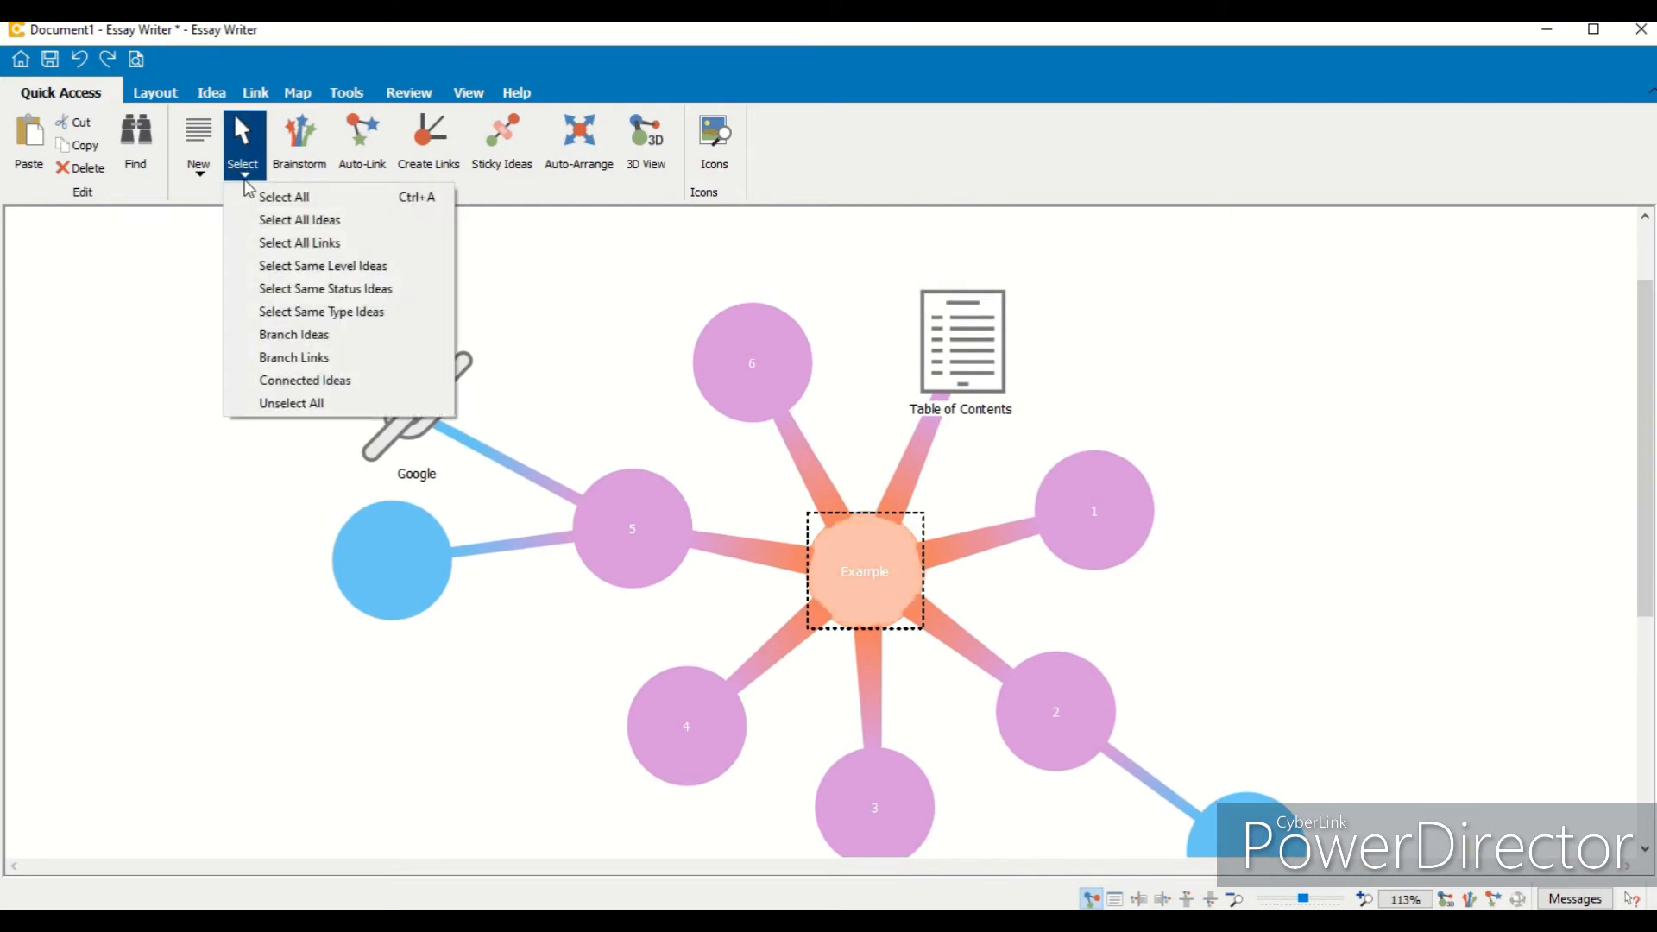
click(271, 196)
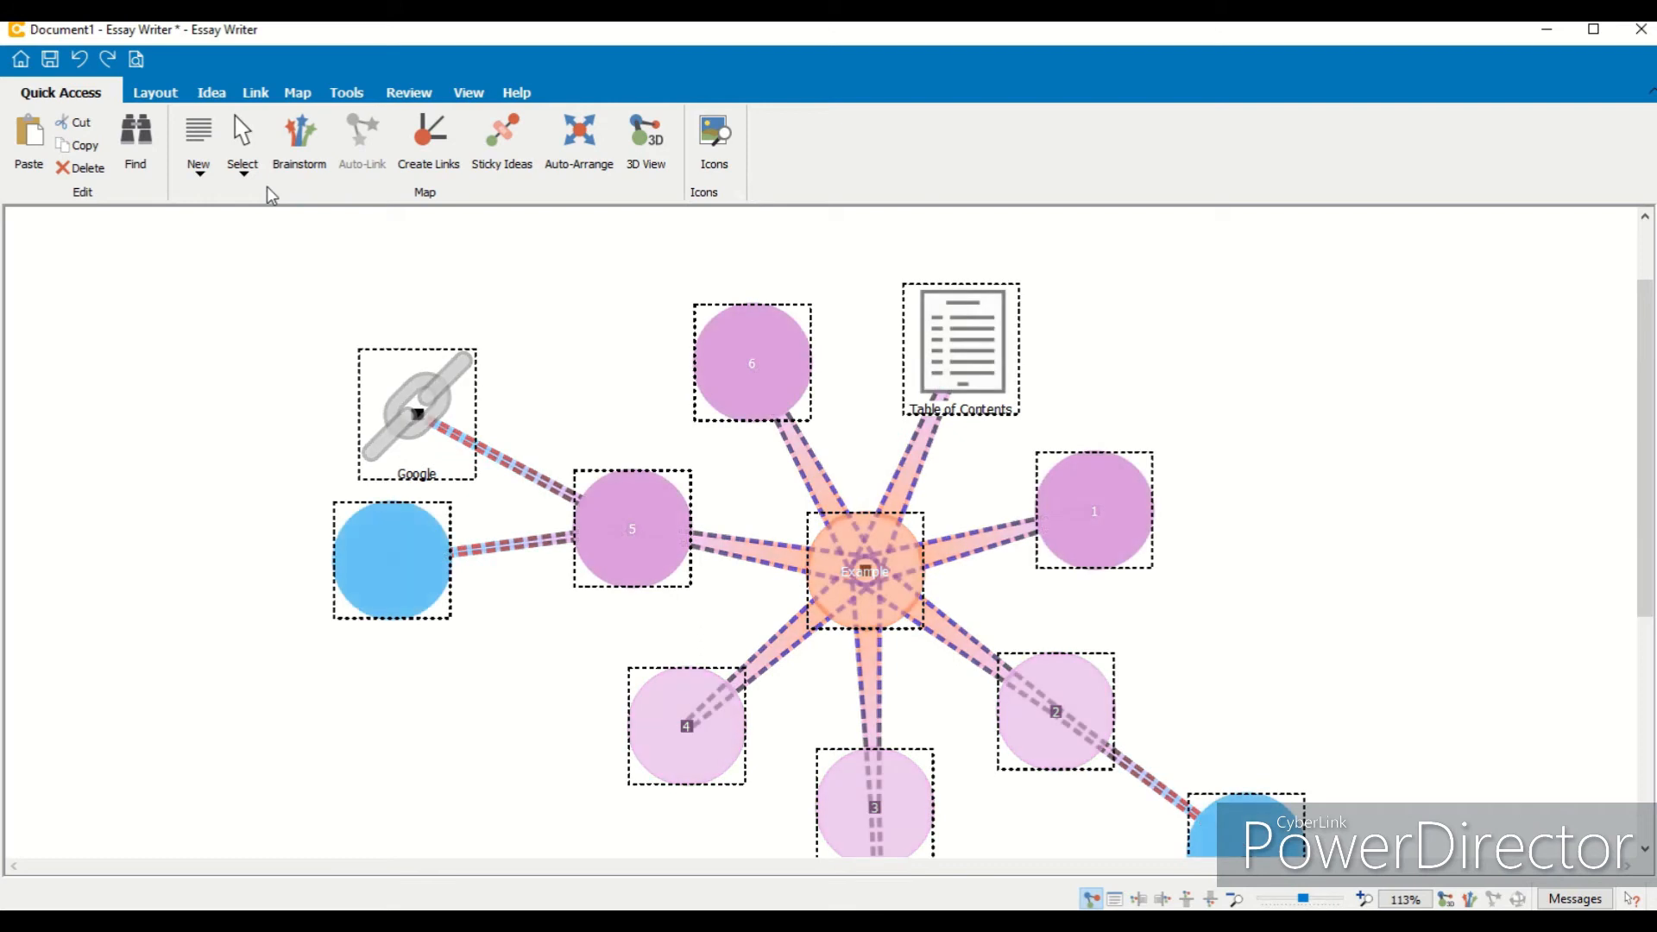
click(231, 317)
drag(240, 252, 1255, 854)
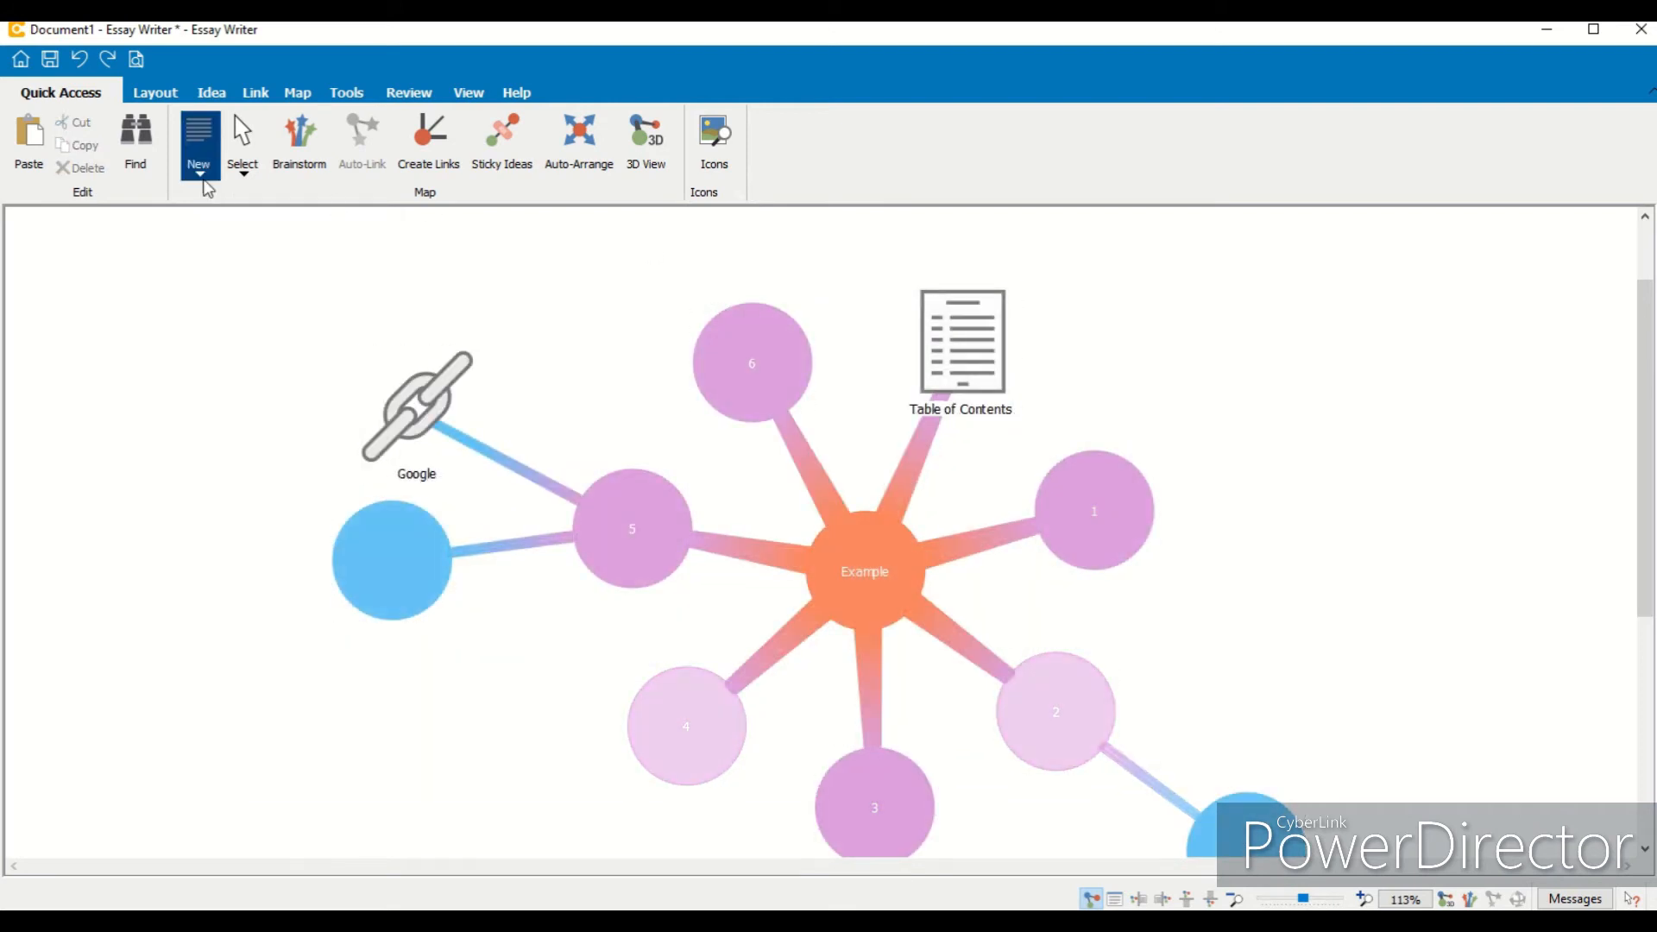
Step: Select all links on the map, switch the selection to all ideas, and clear it
click(241, 172)
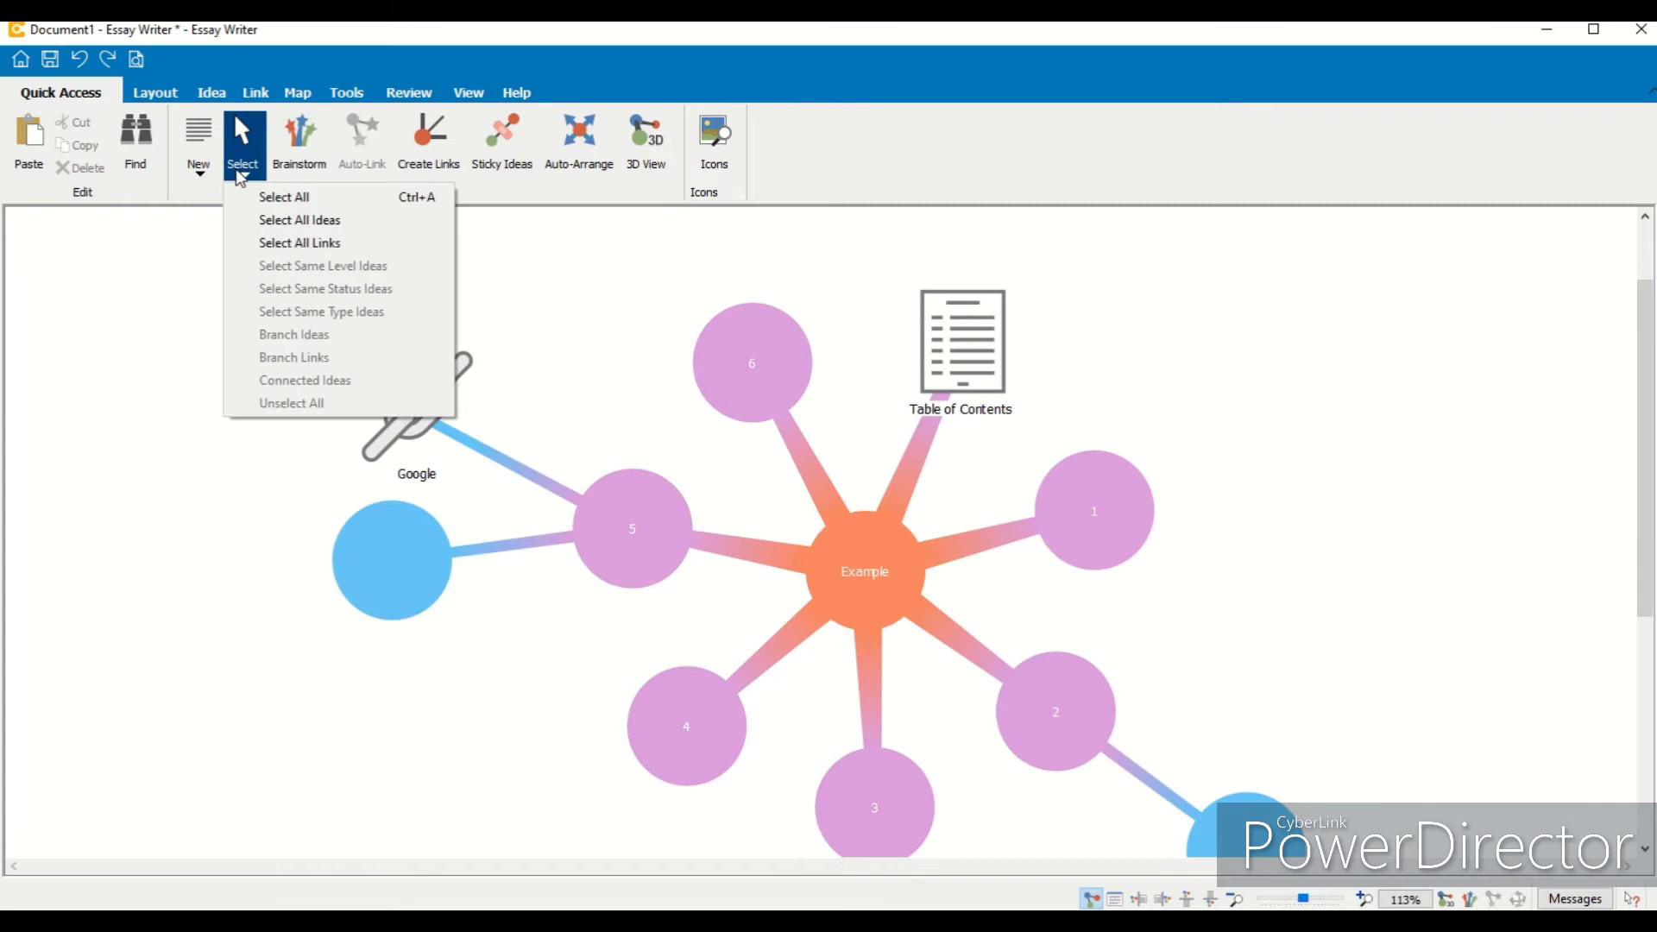
click(280, 243)
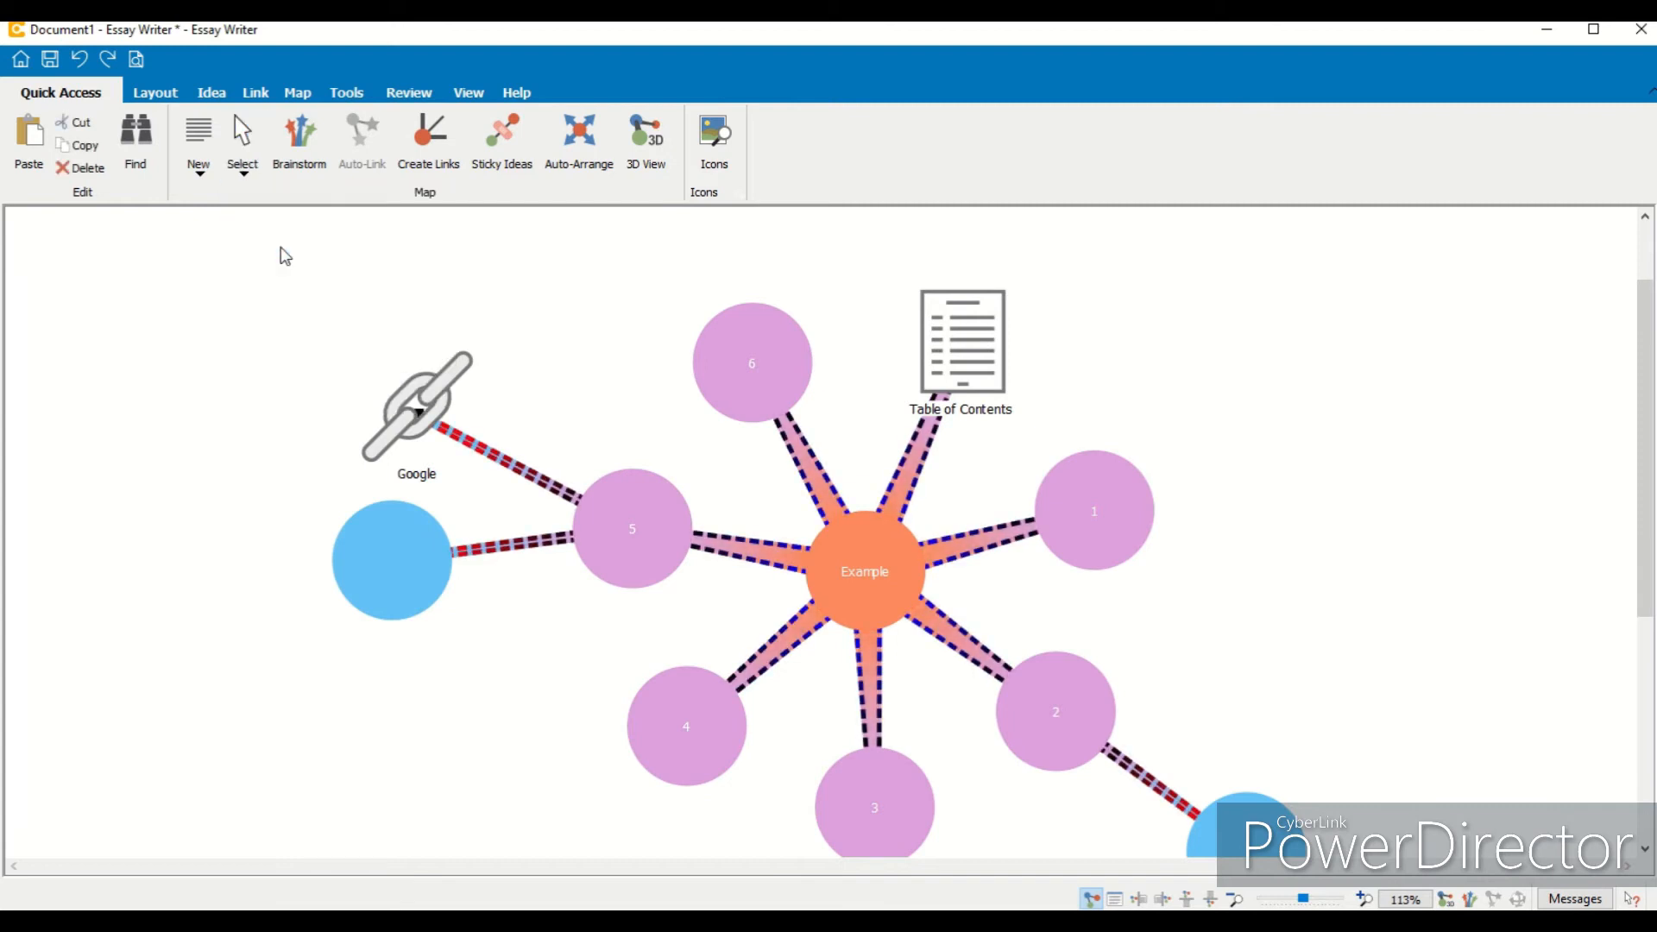
click(244, 171)
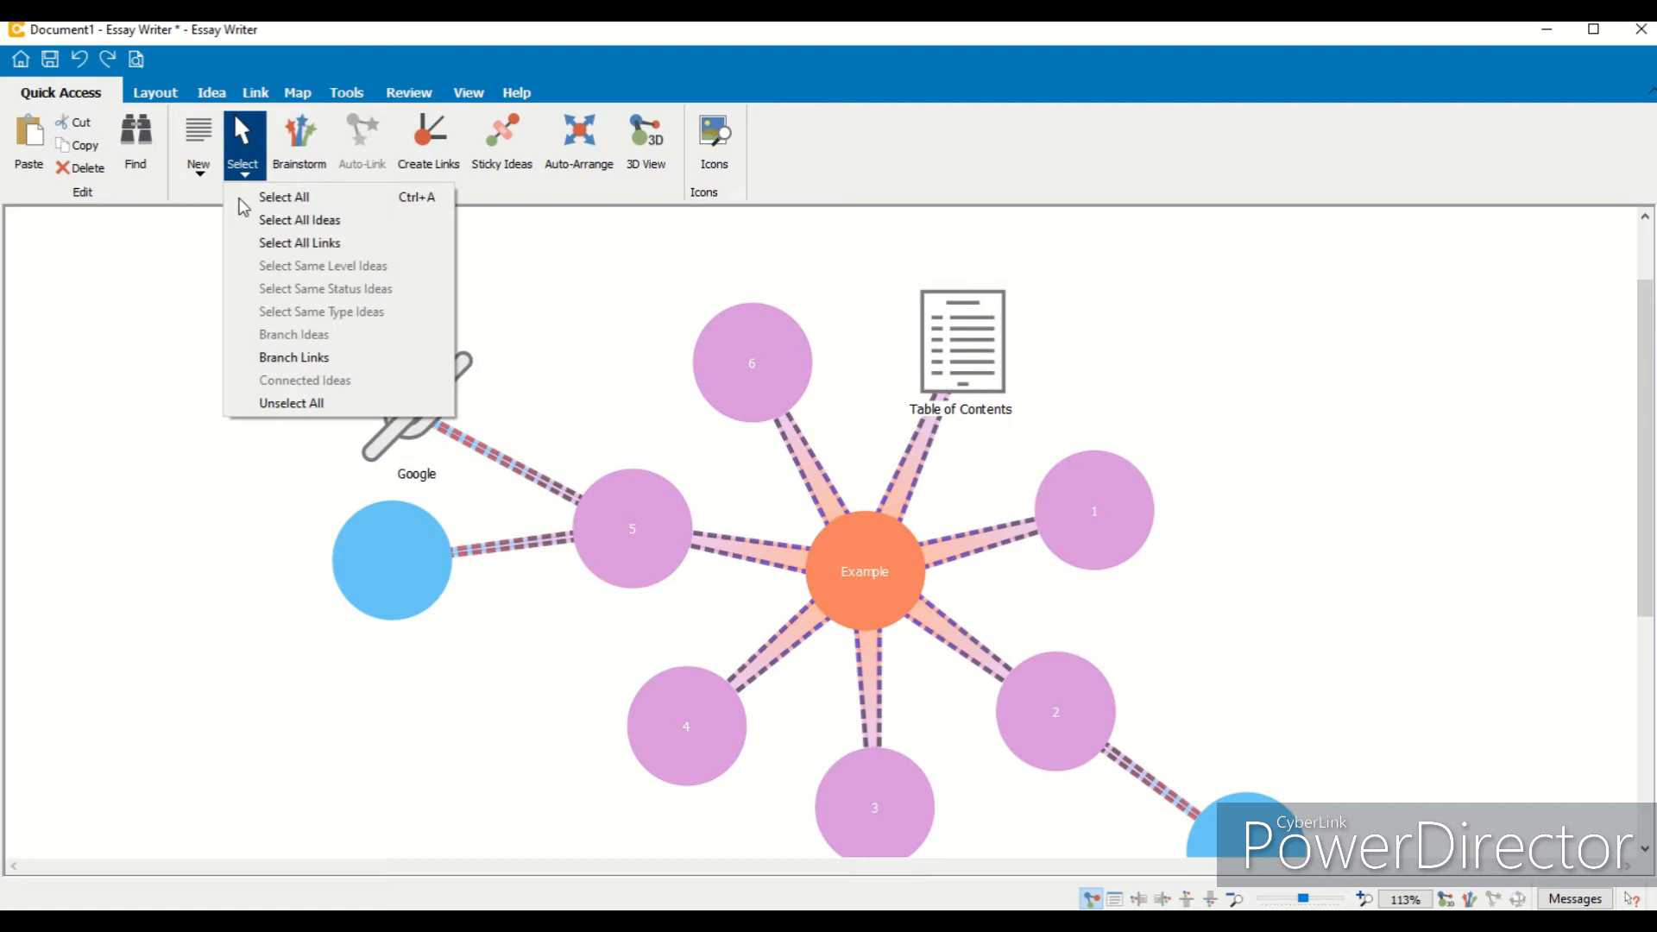
click(282, 220)
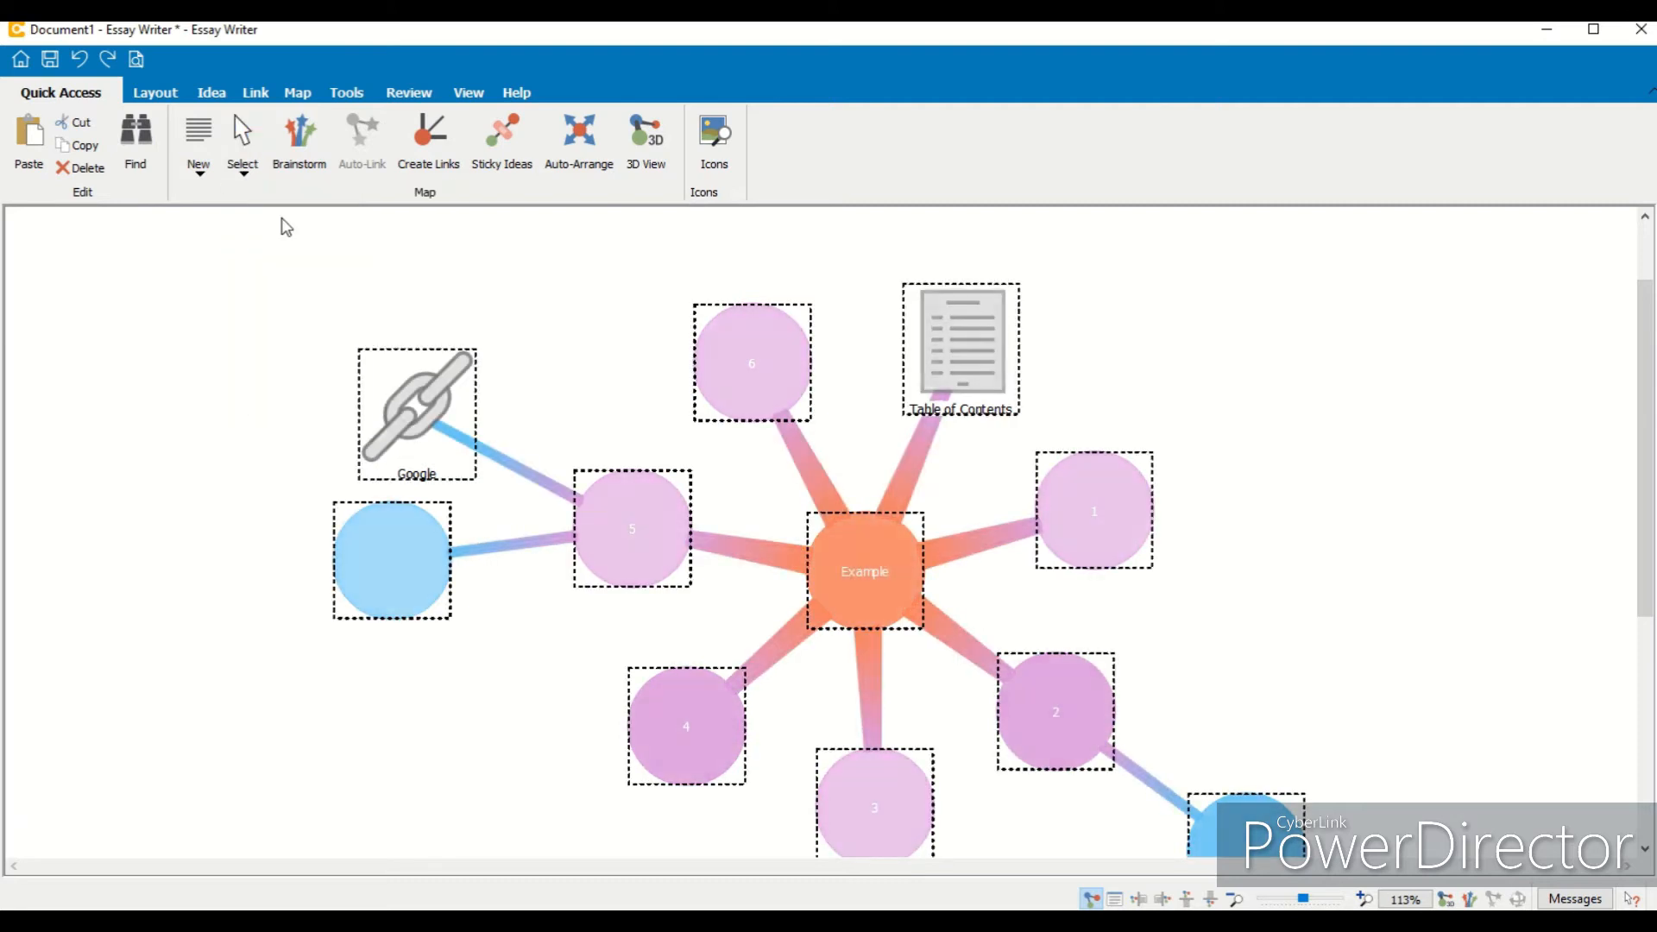
click(524, 284)
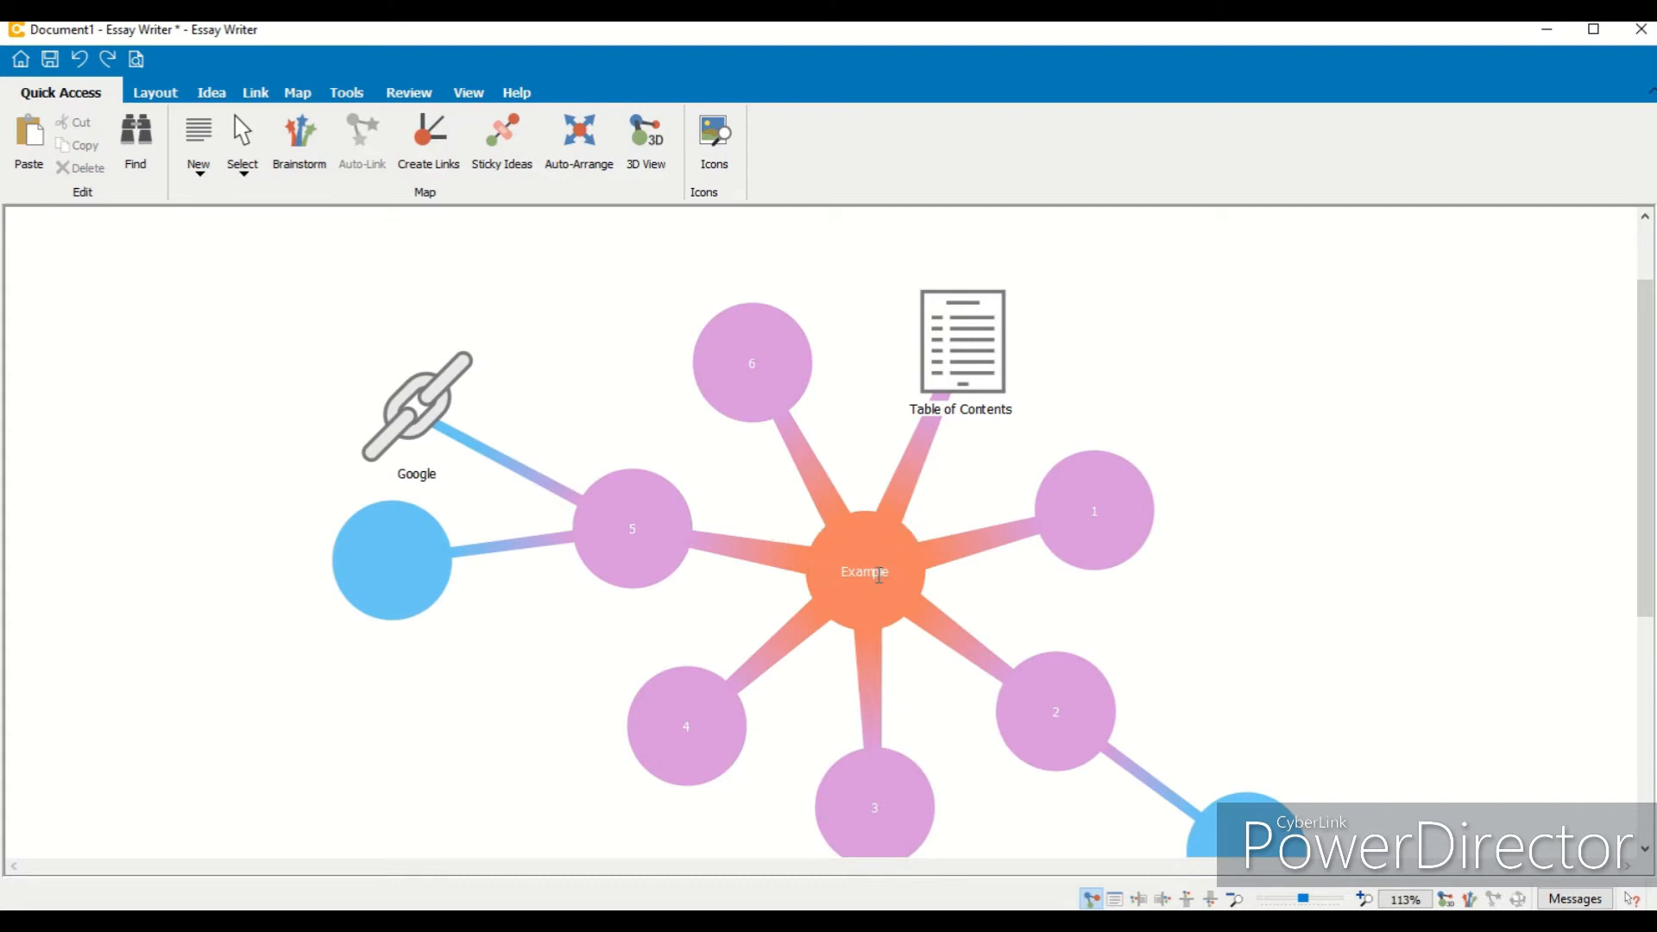
Step: Use Auto-Link on the central Example idea to add two linked ideas titled 7 and 8
click(852, 546)
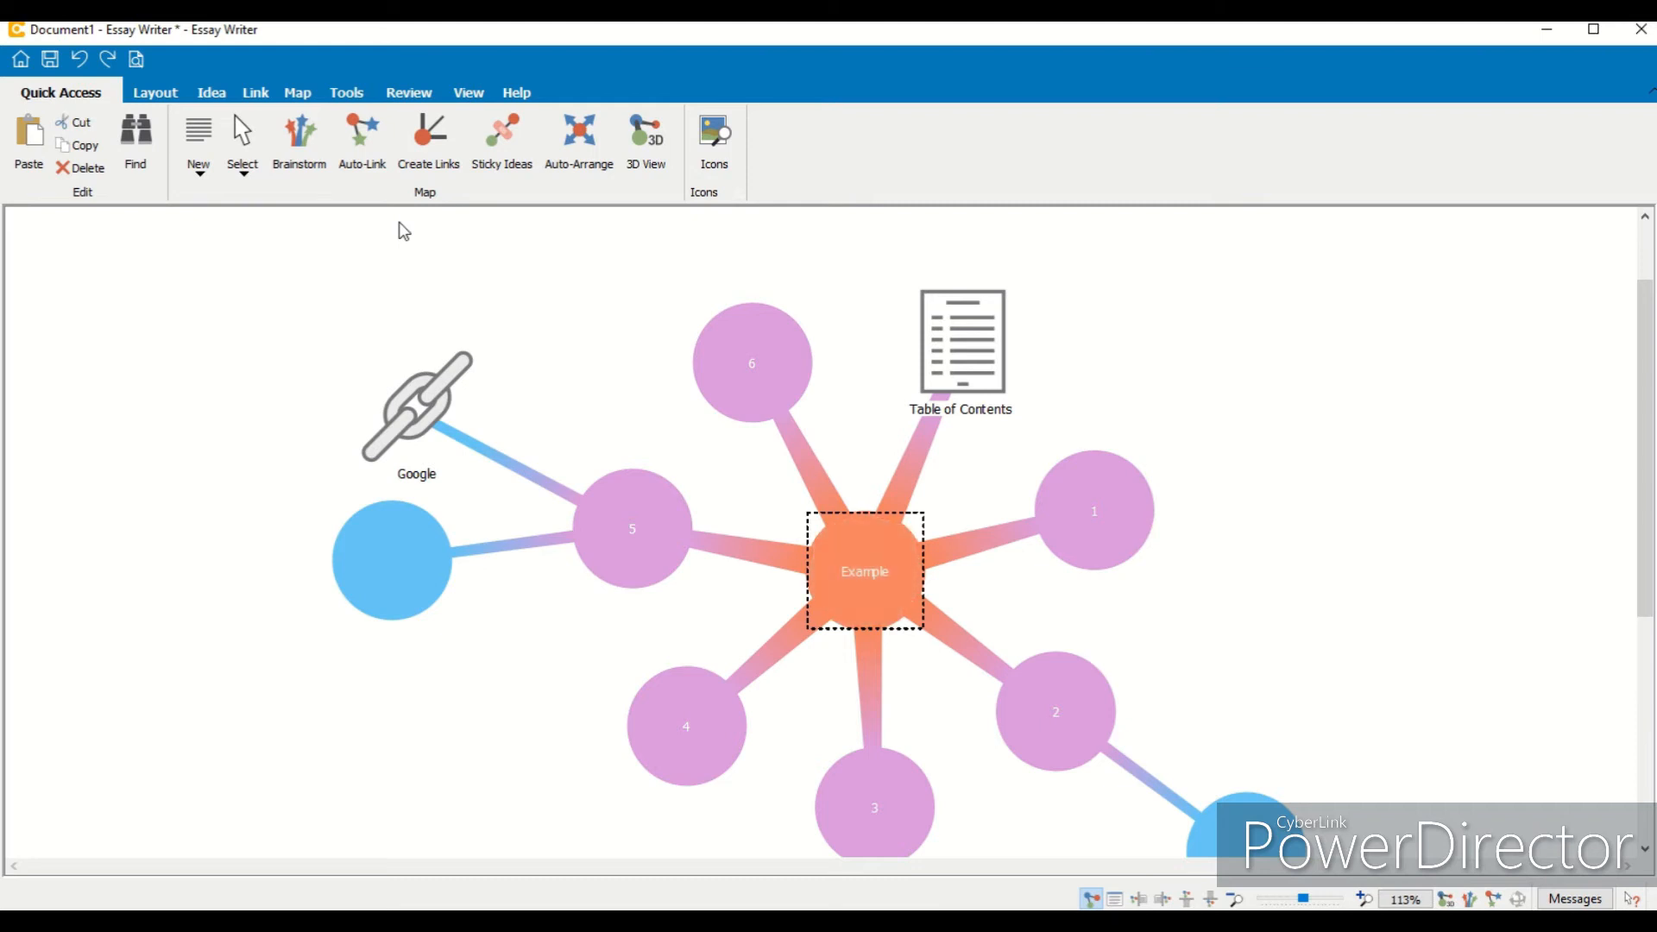
click(373, 167)
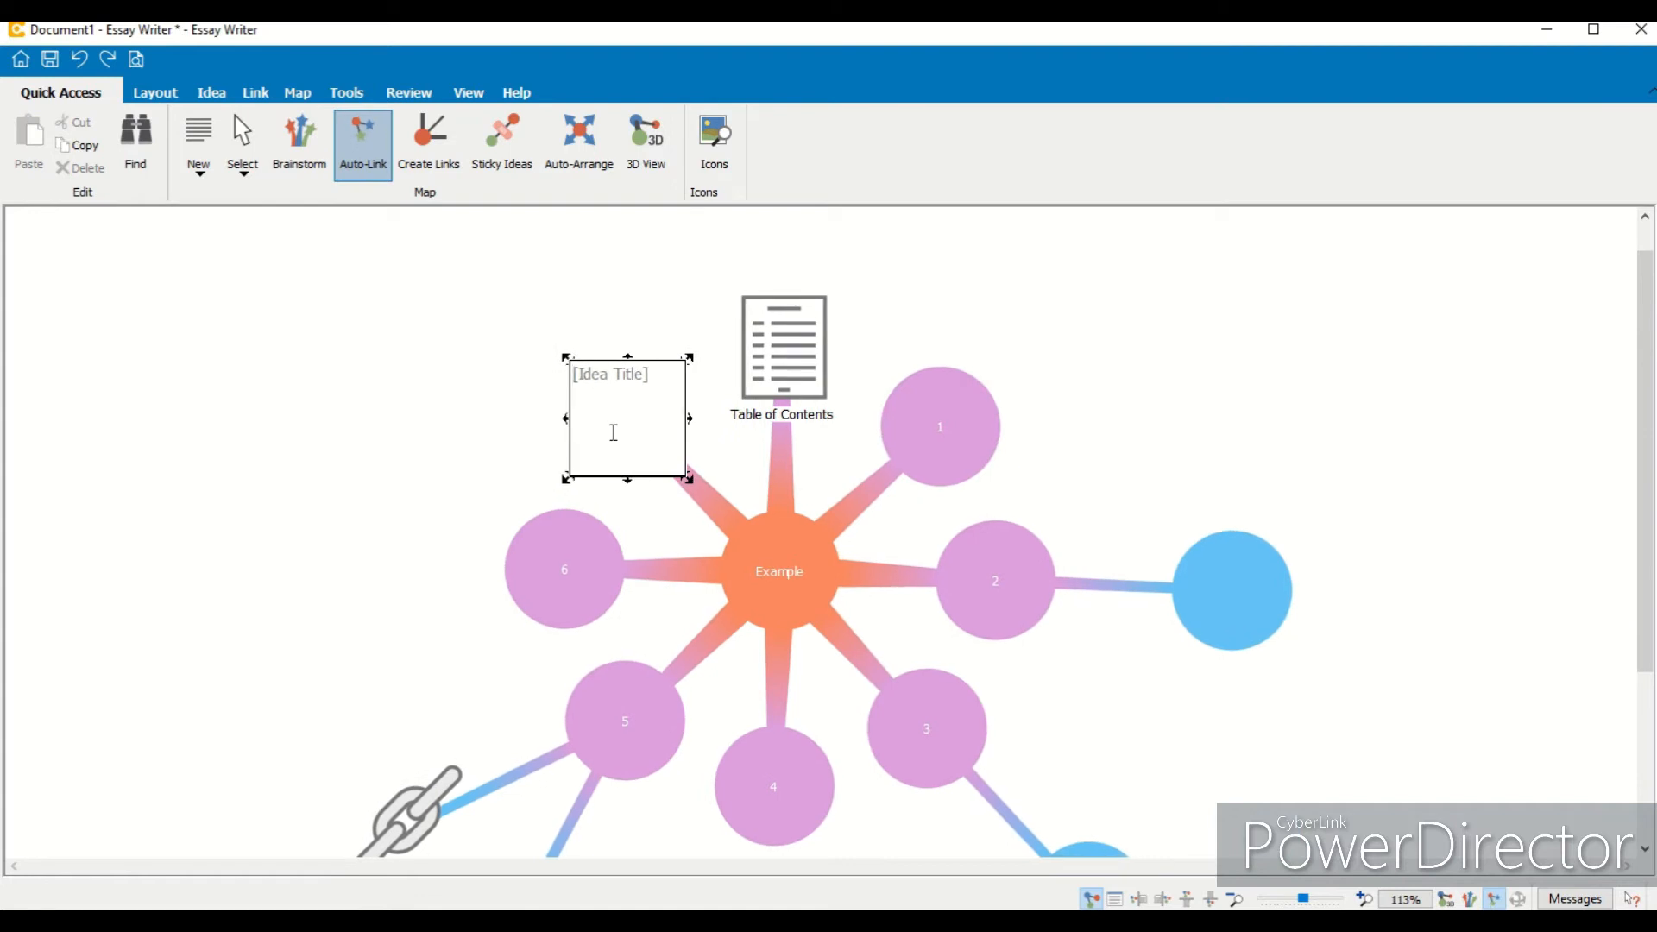
click(613, 432)
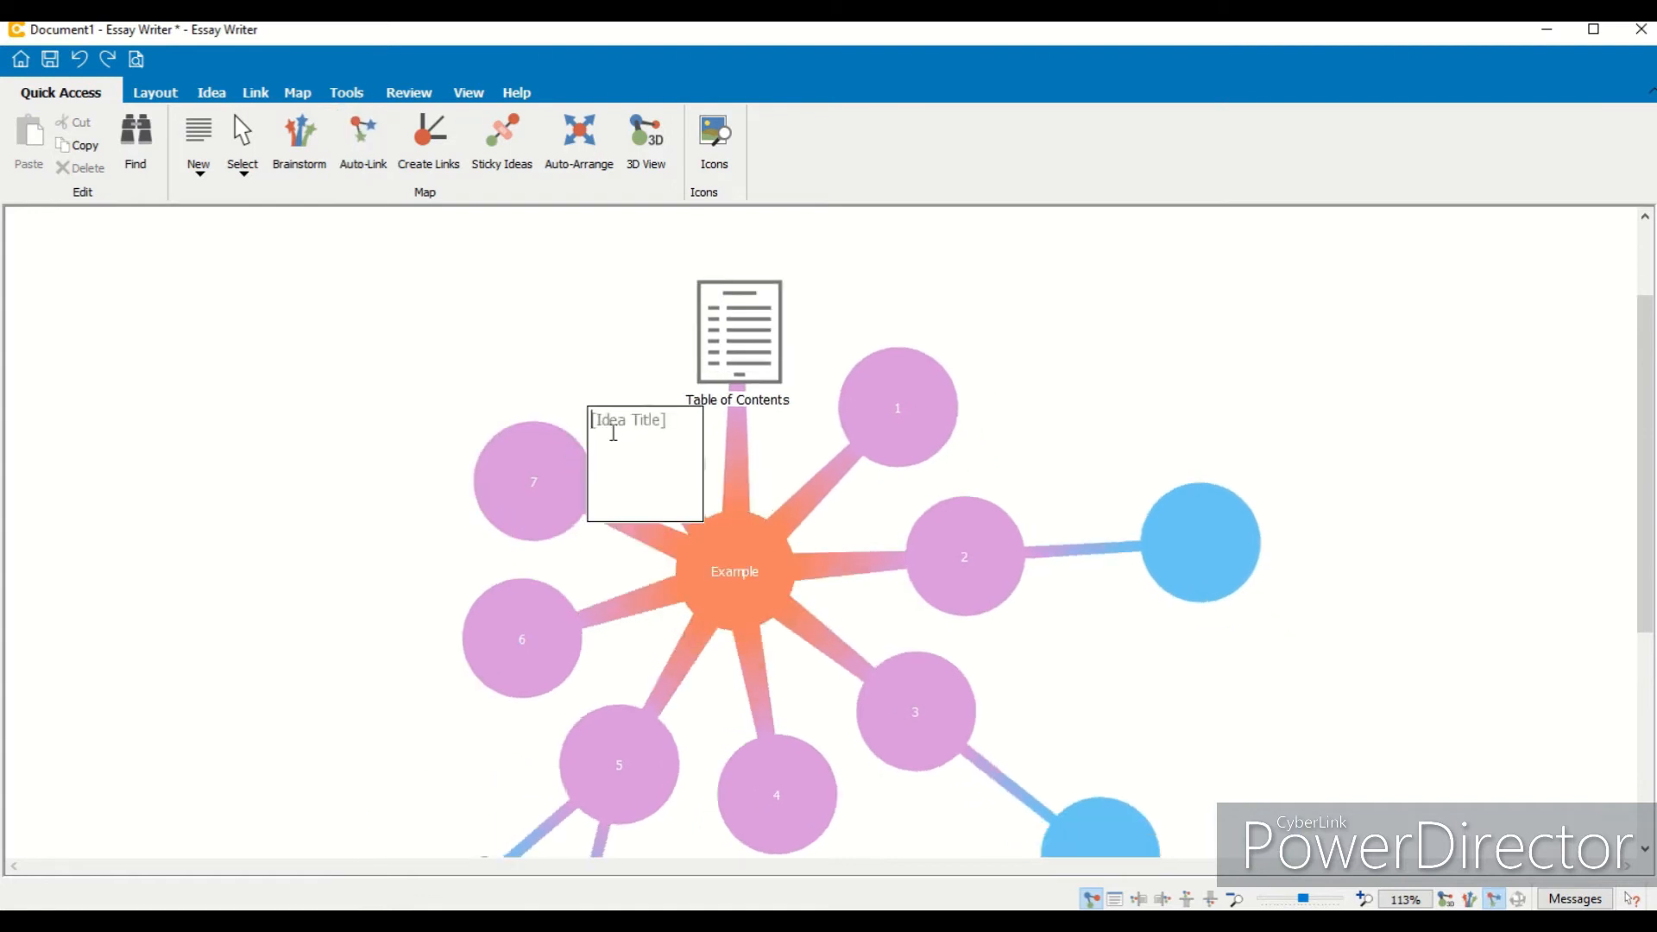
text(8)
click(217, 408)
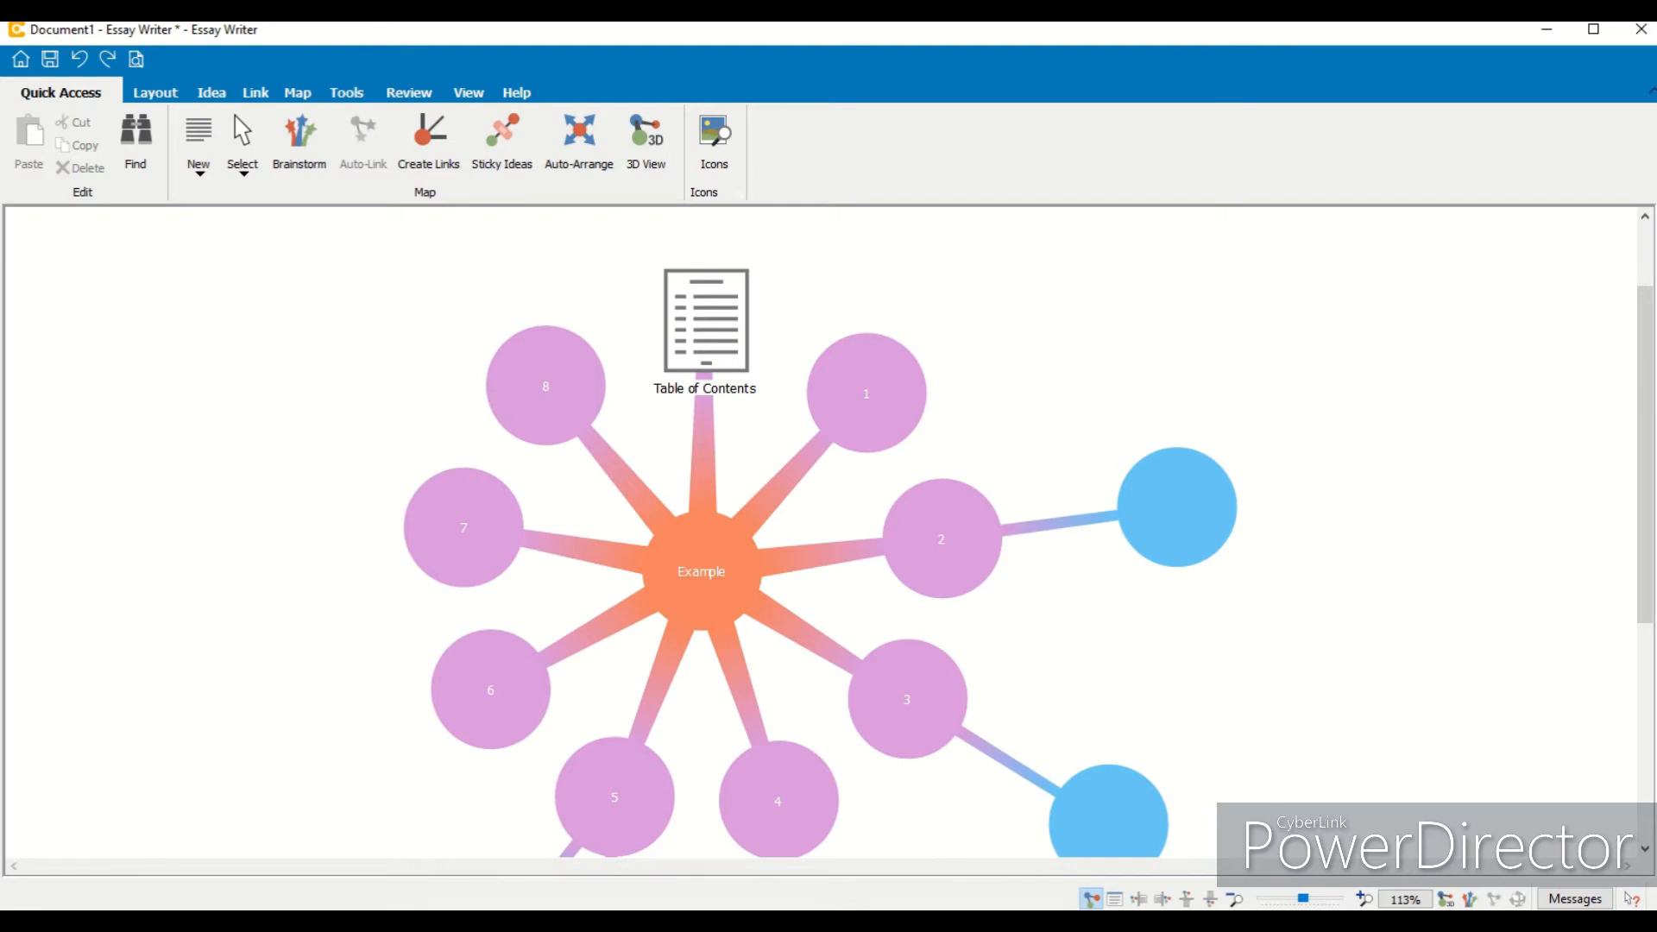
Step: Turn on Sticky Ideas and delete the link between idea 2 and the blue idea attached to it
scroll(1646, 417, down, 1)
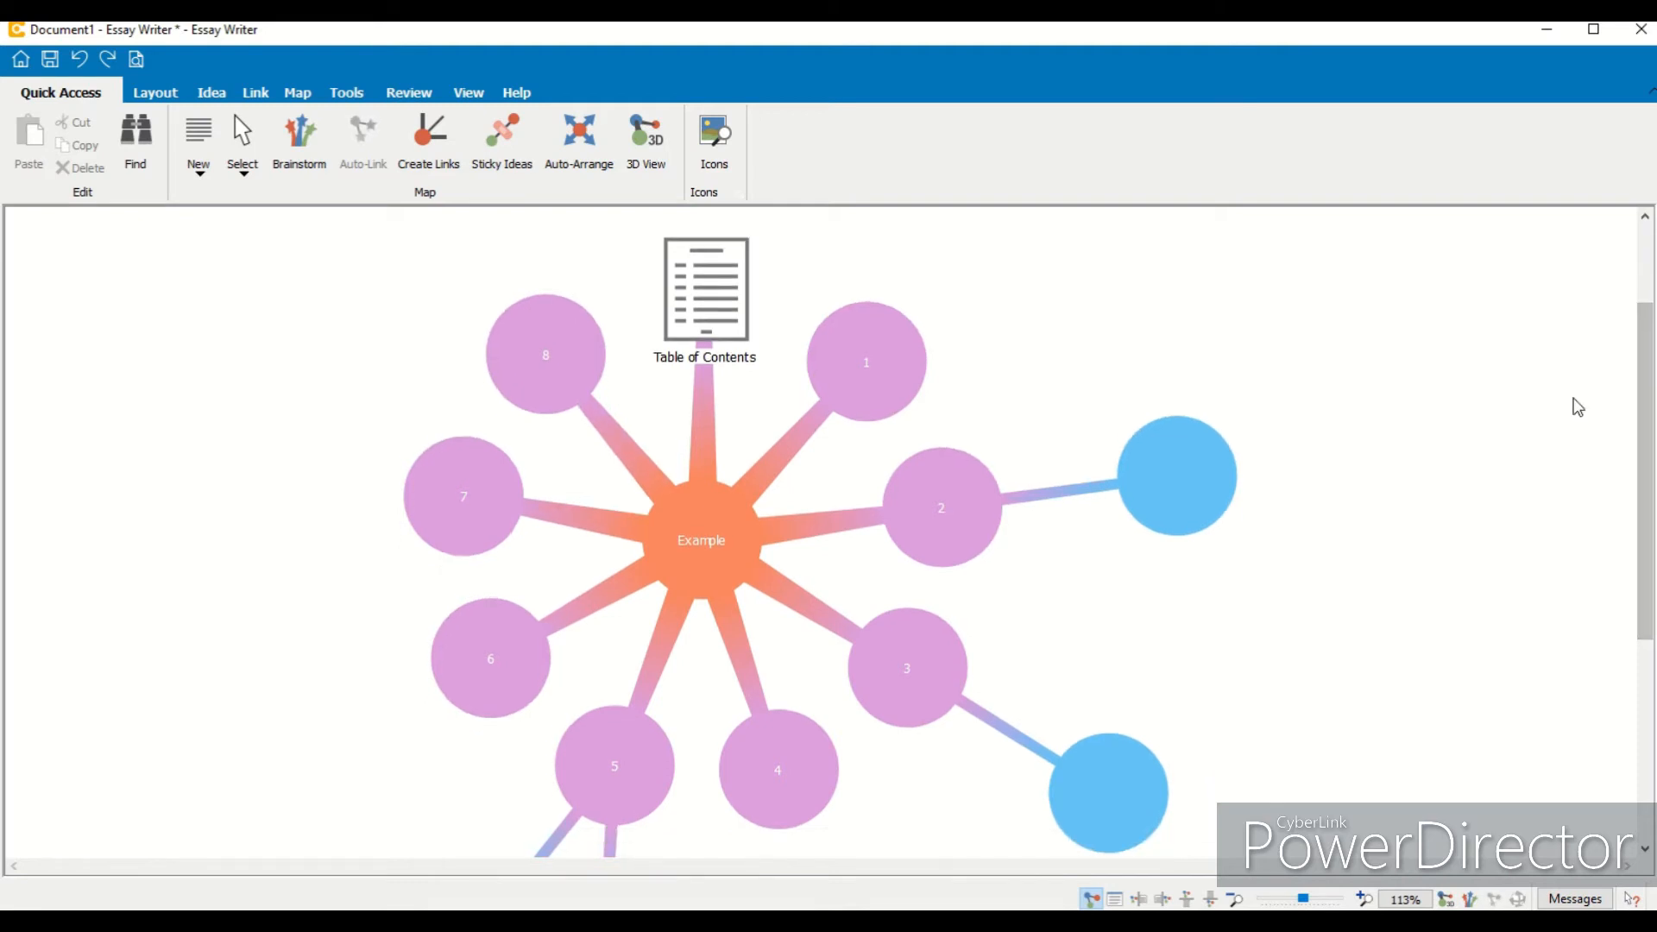
click(506, 165)
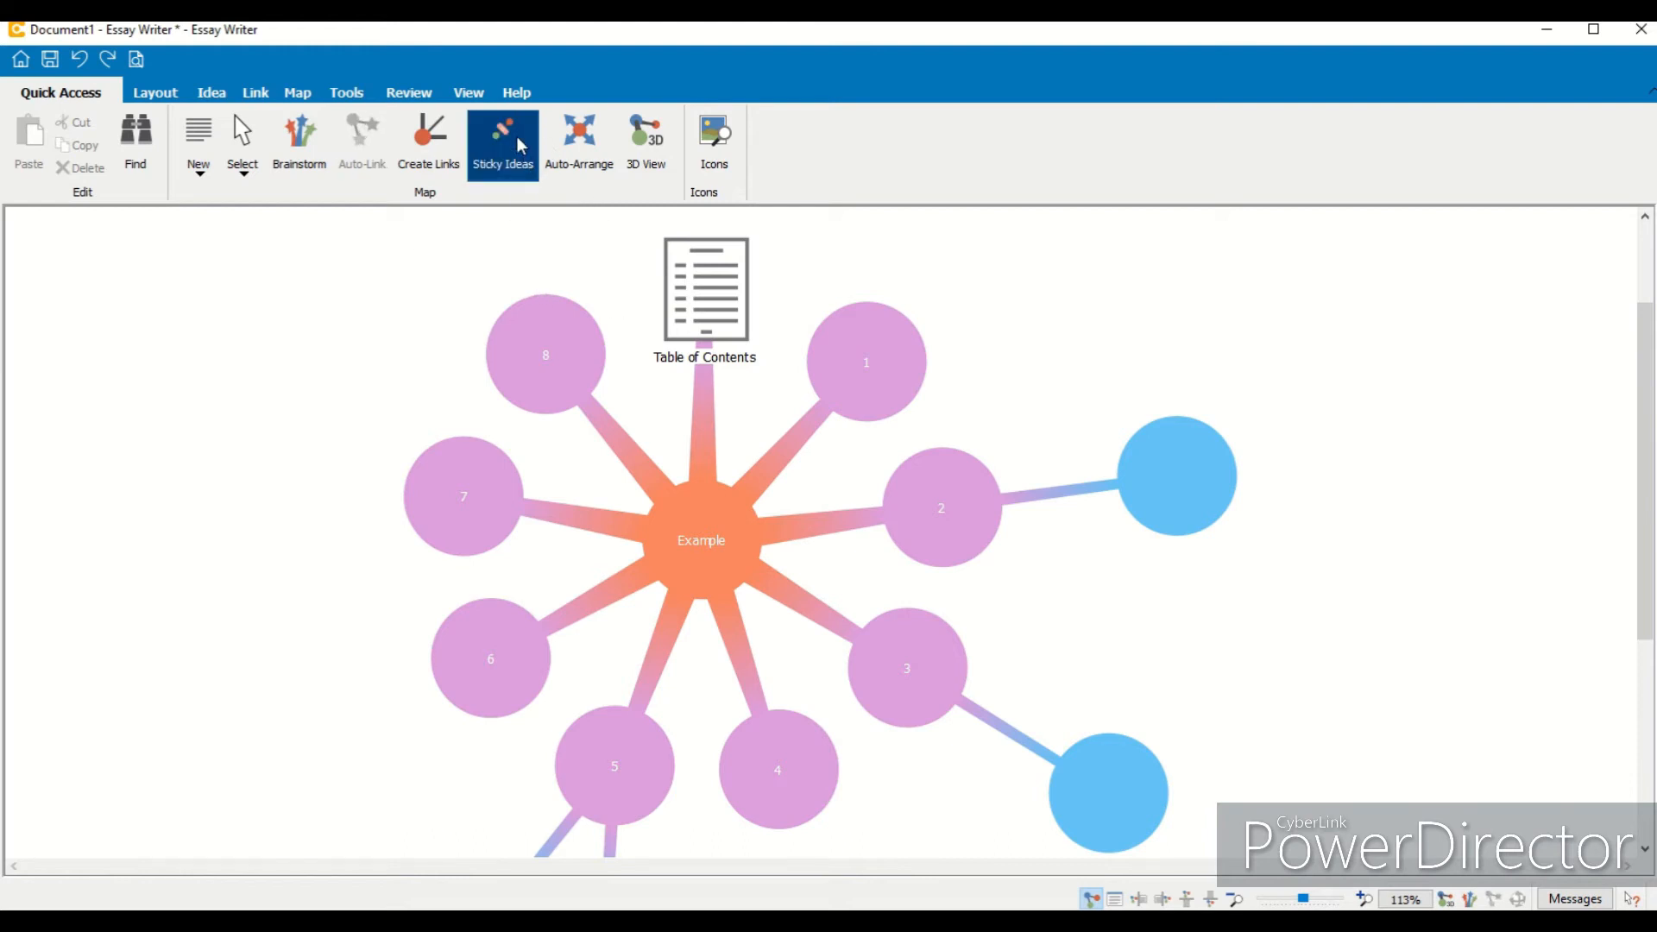
click(1050, 491)
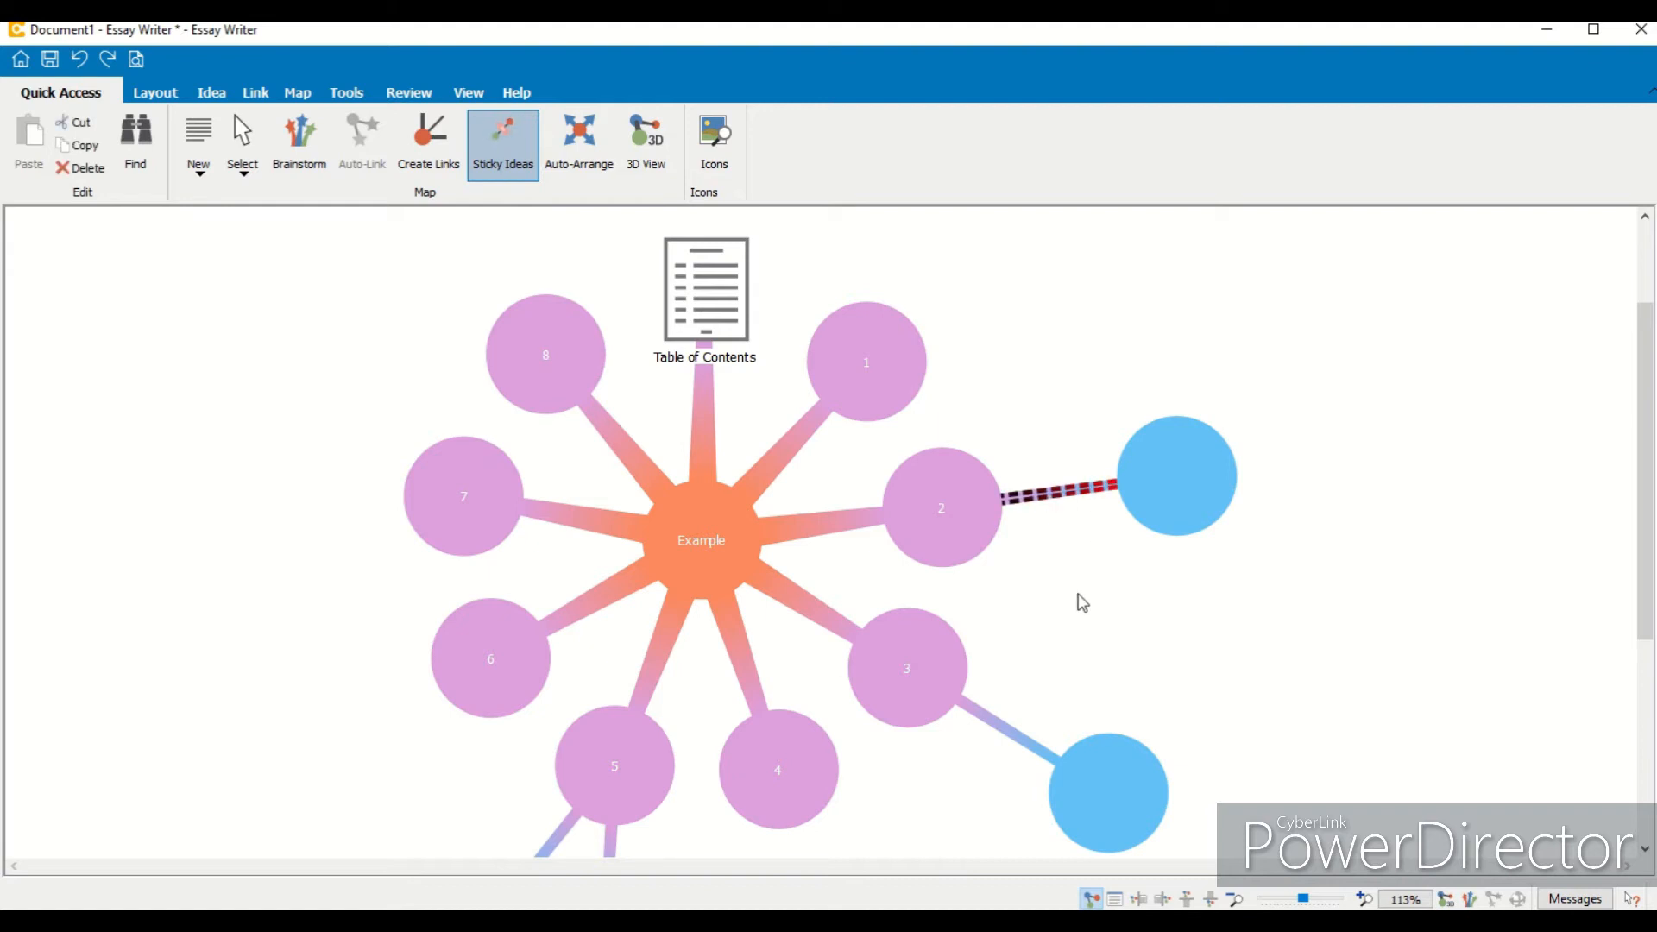
key(Delete)
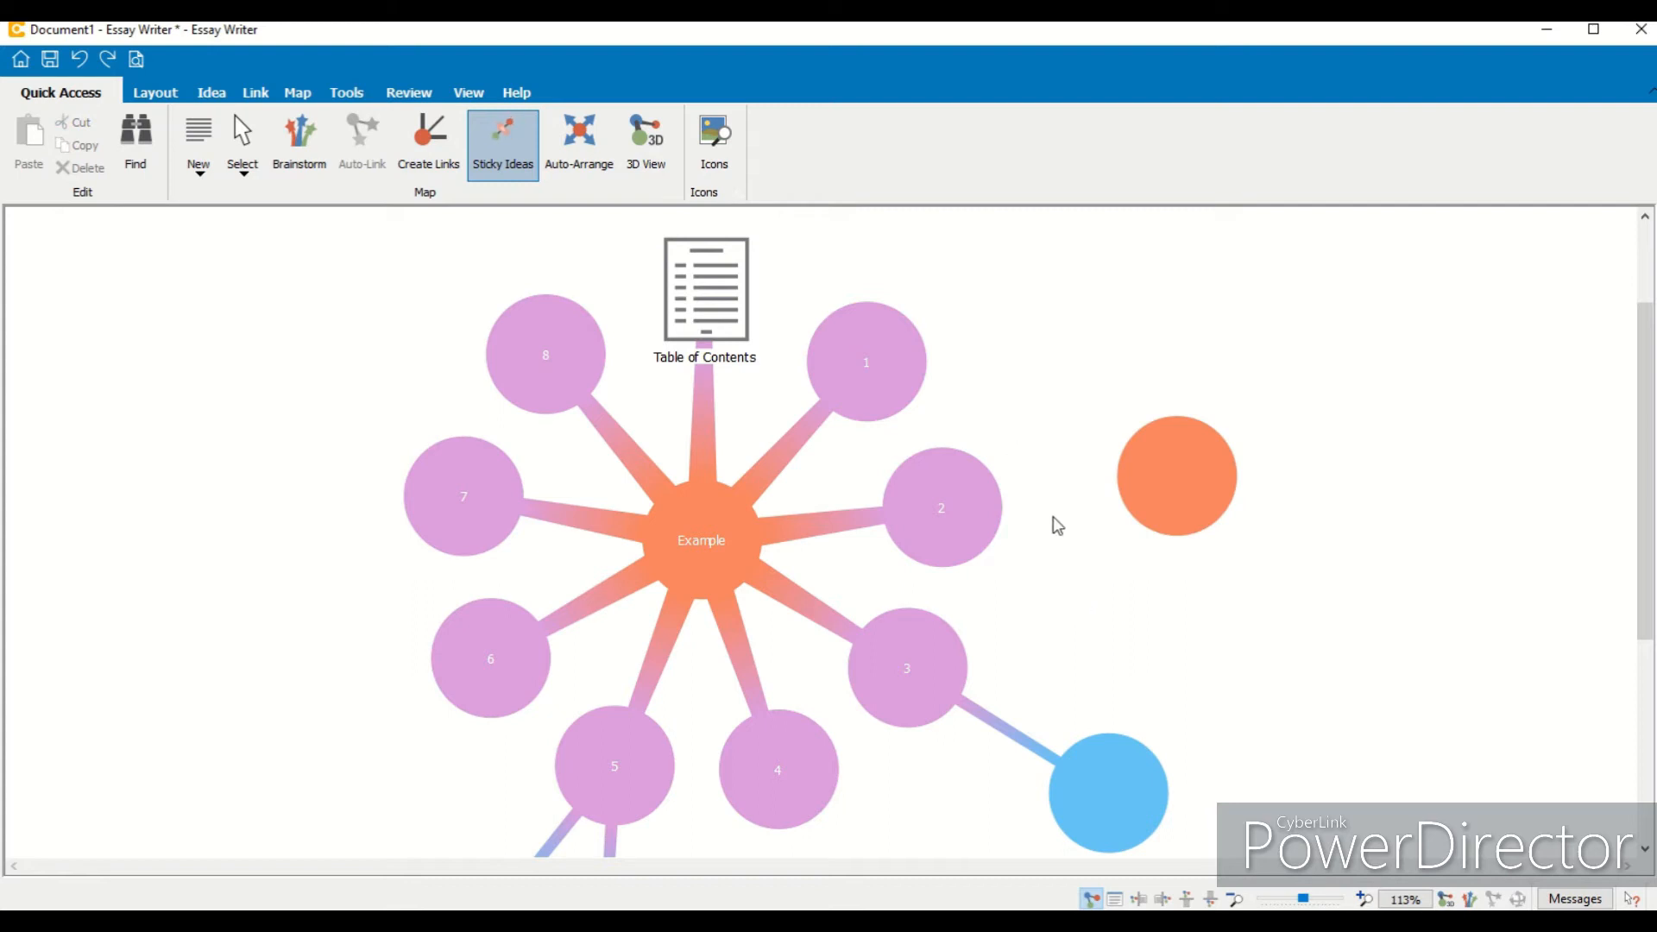
Step: Stick the loose orange idea onto idea 2 and expand idea 2 to show its child
drag(1192, 487, 938, 525)
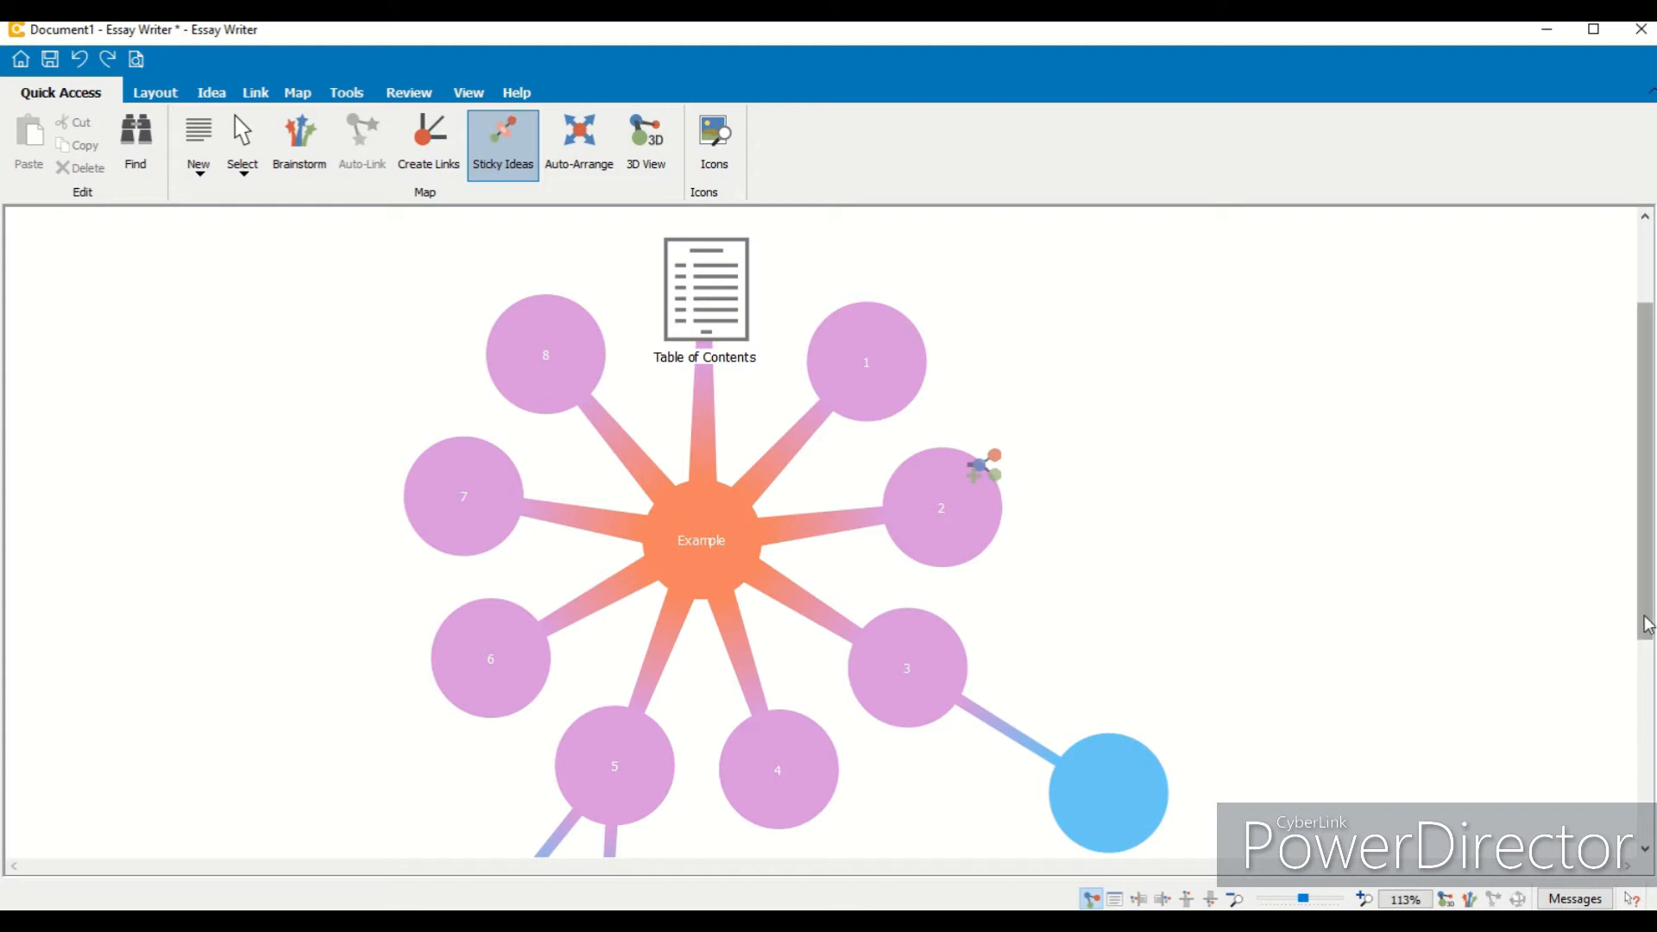
drag(1648, 622, 1645, 691)
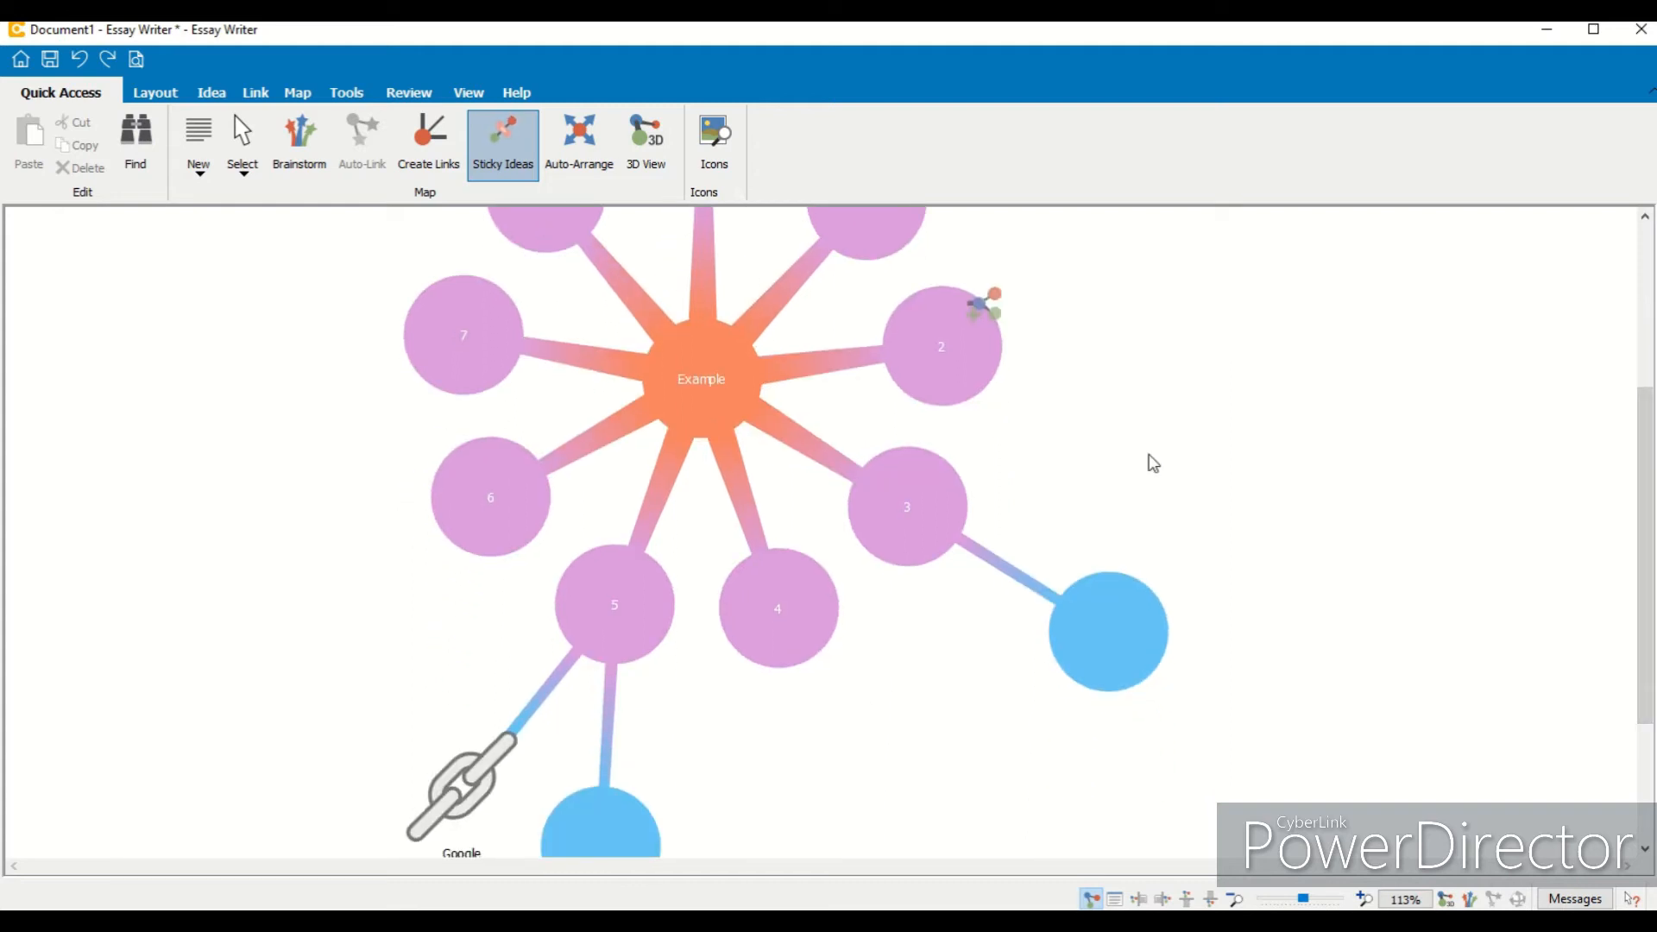
drag(1645, 517, 1650, 477)
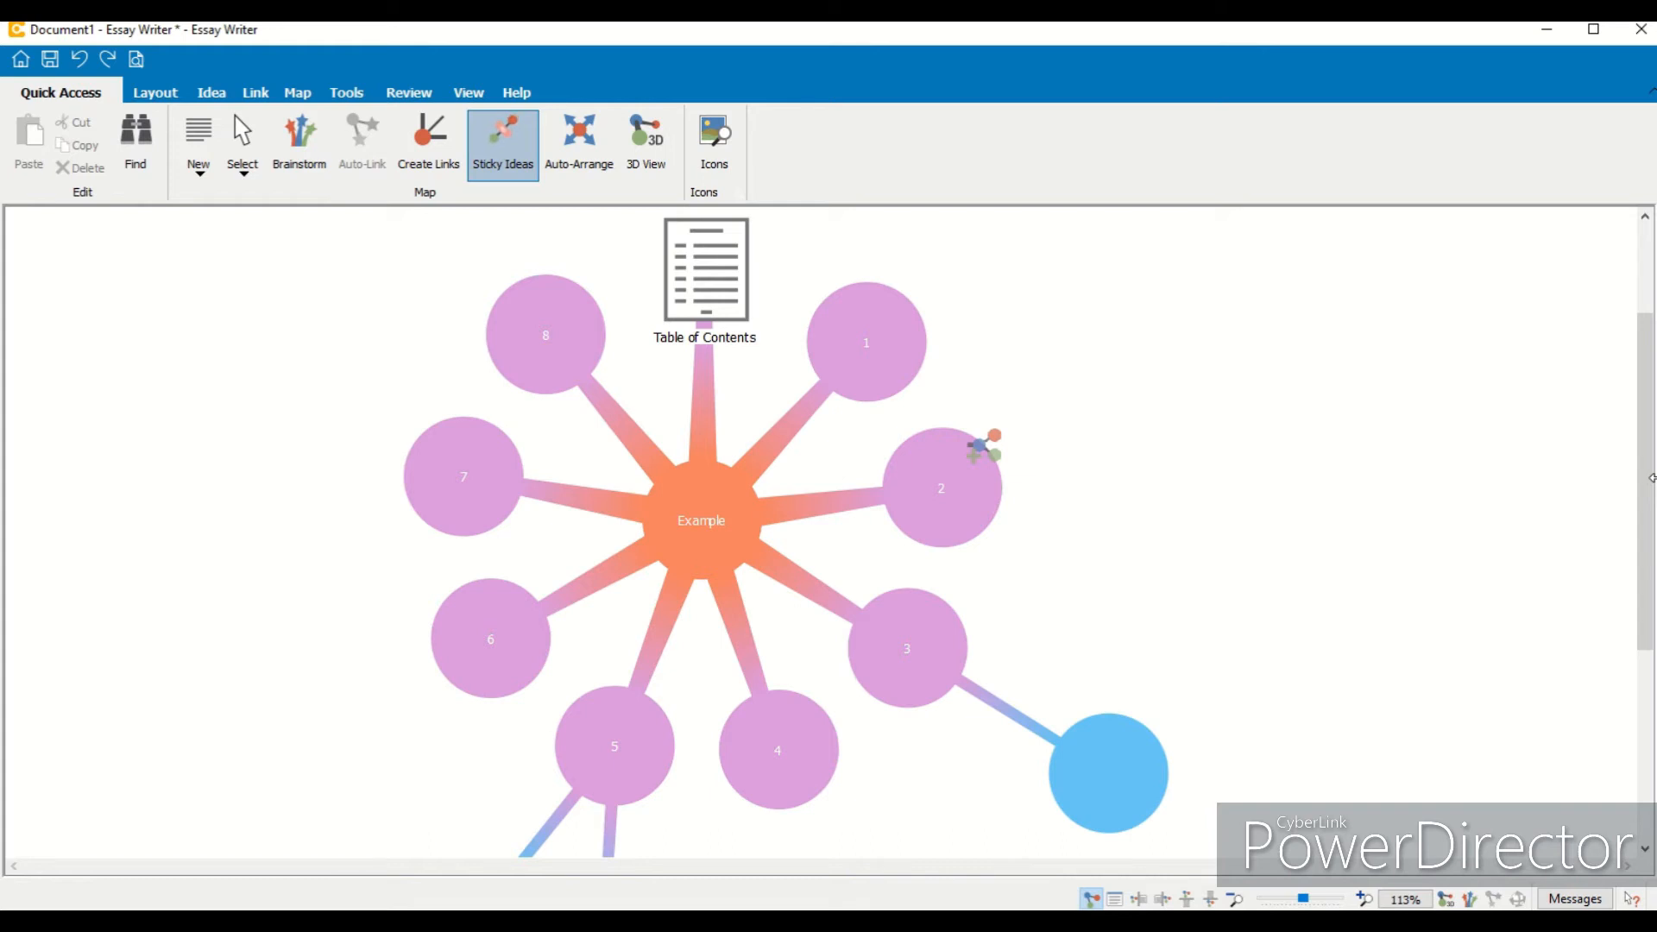
click(983, 448)
drag(981, 728, 1186, 465)
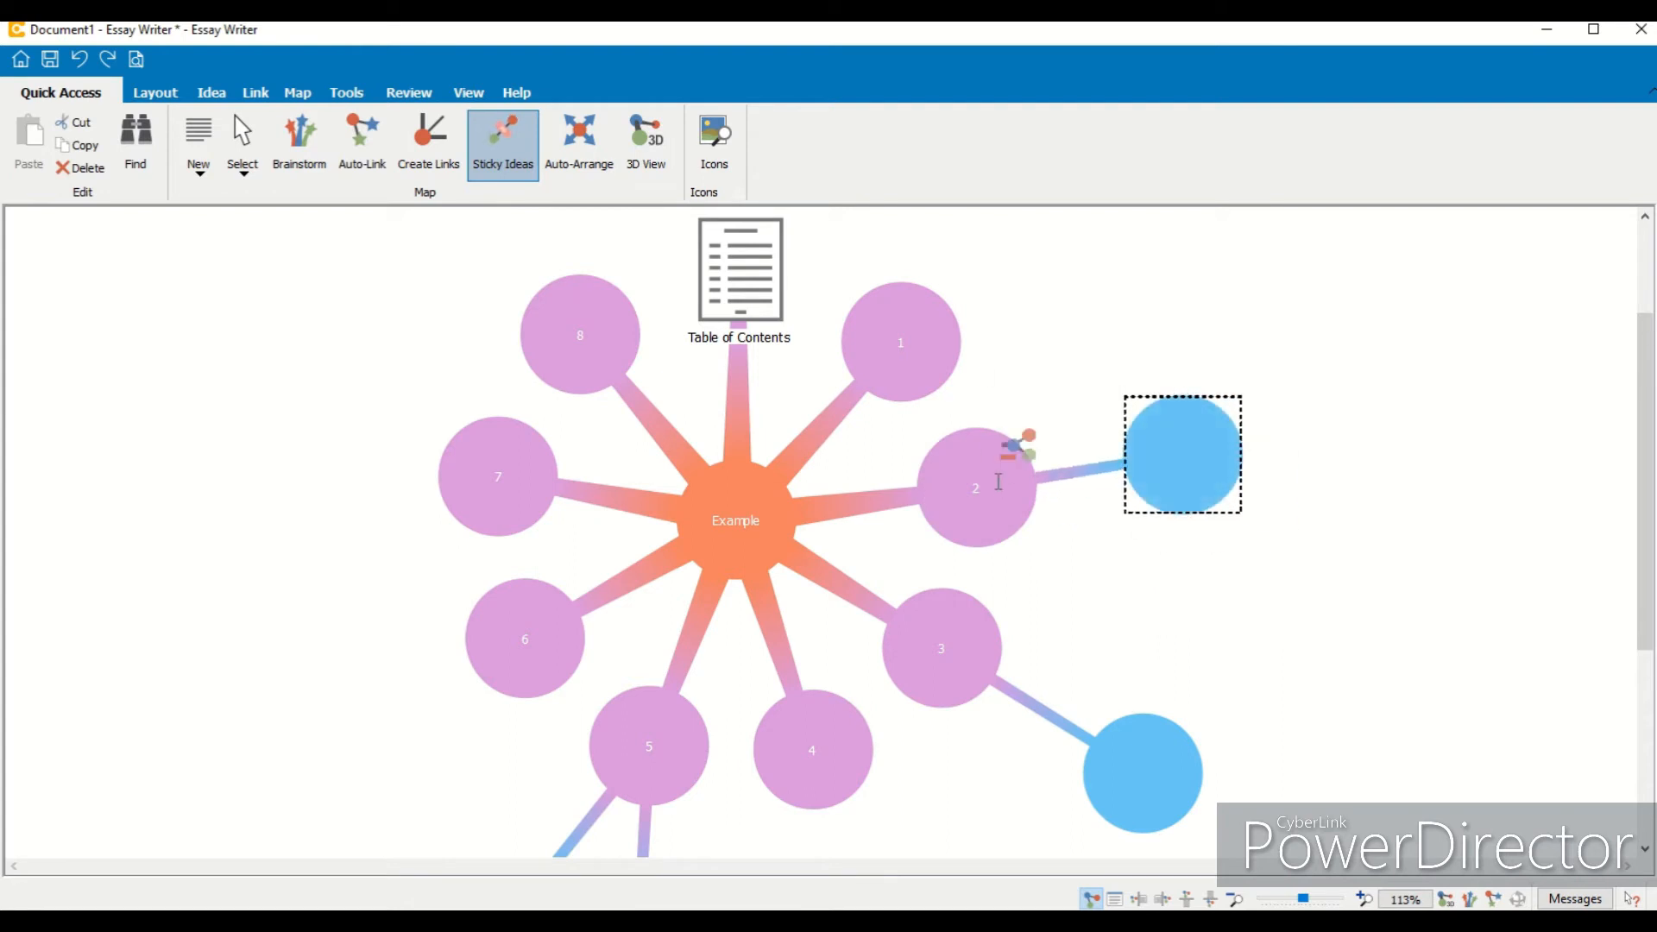
Step: Collapse the branches of ideas 2 and 3, and expand the branch of idea 3 again
click(1016, 455)
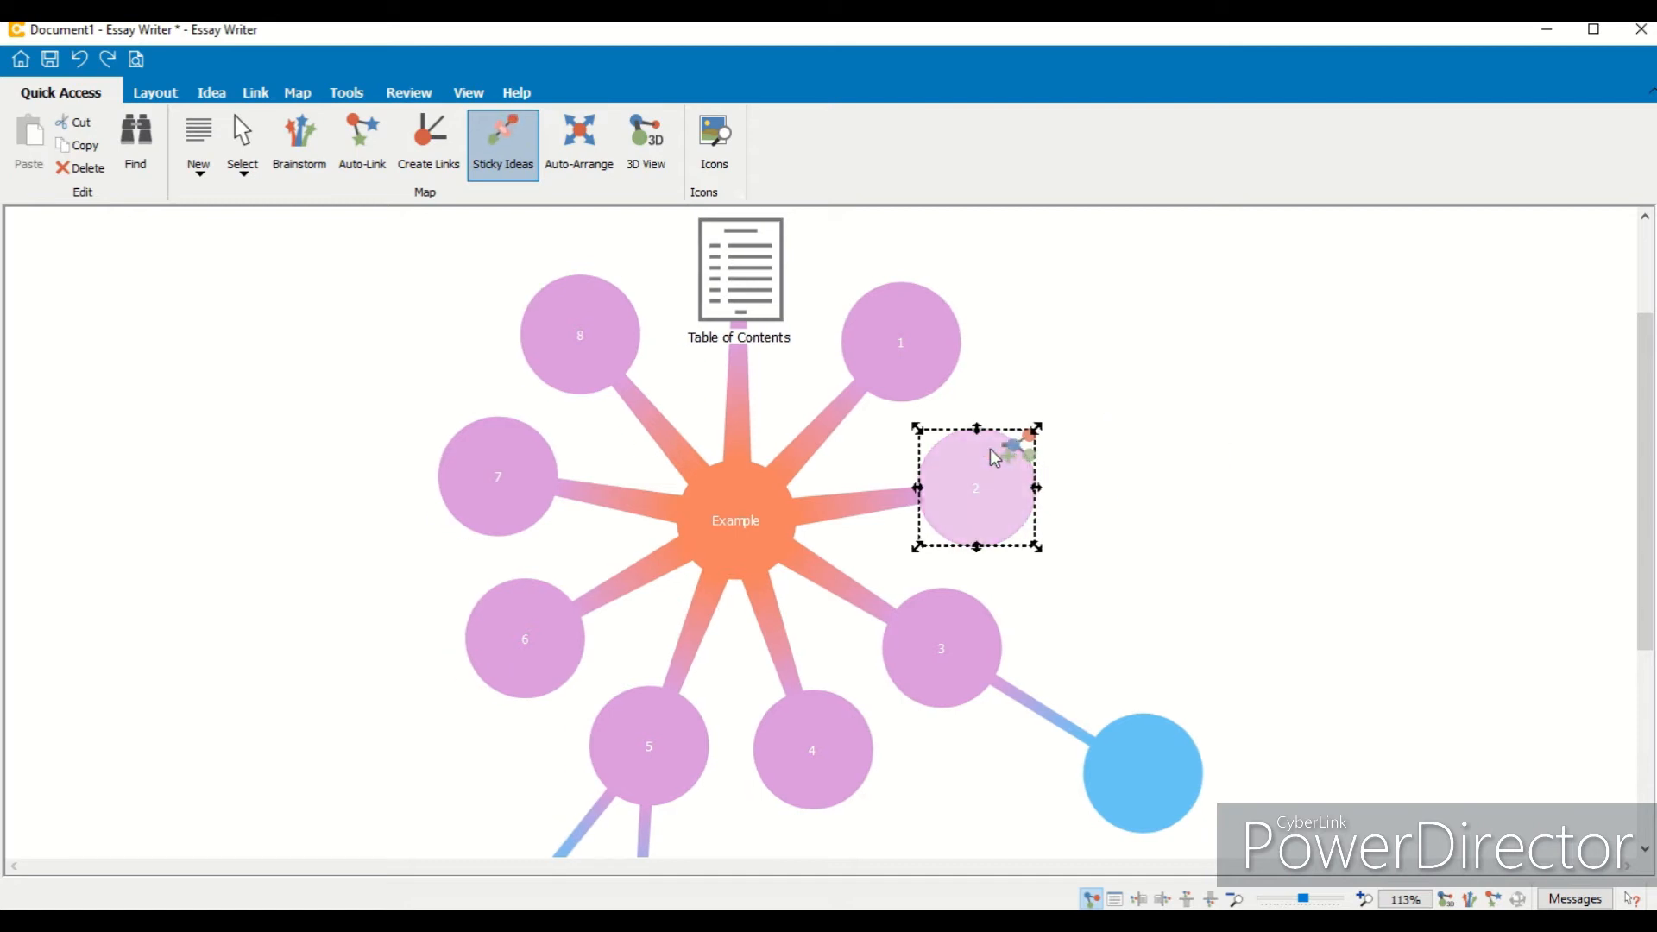
click(943, 618)
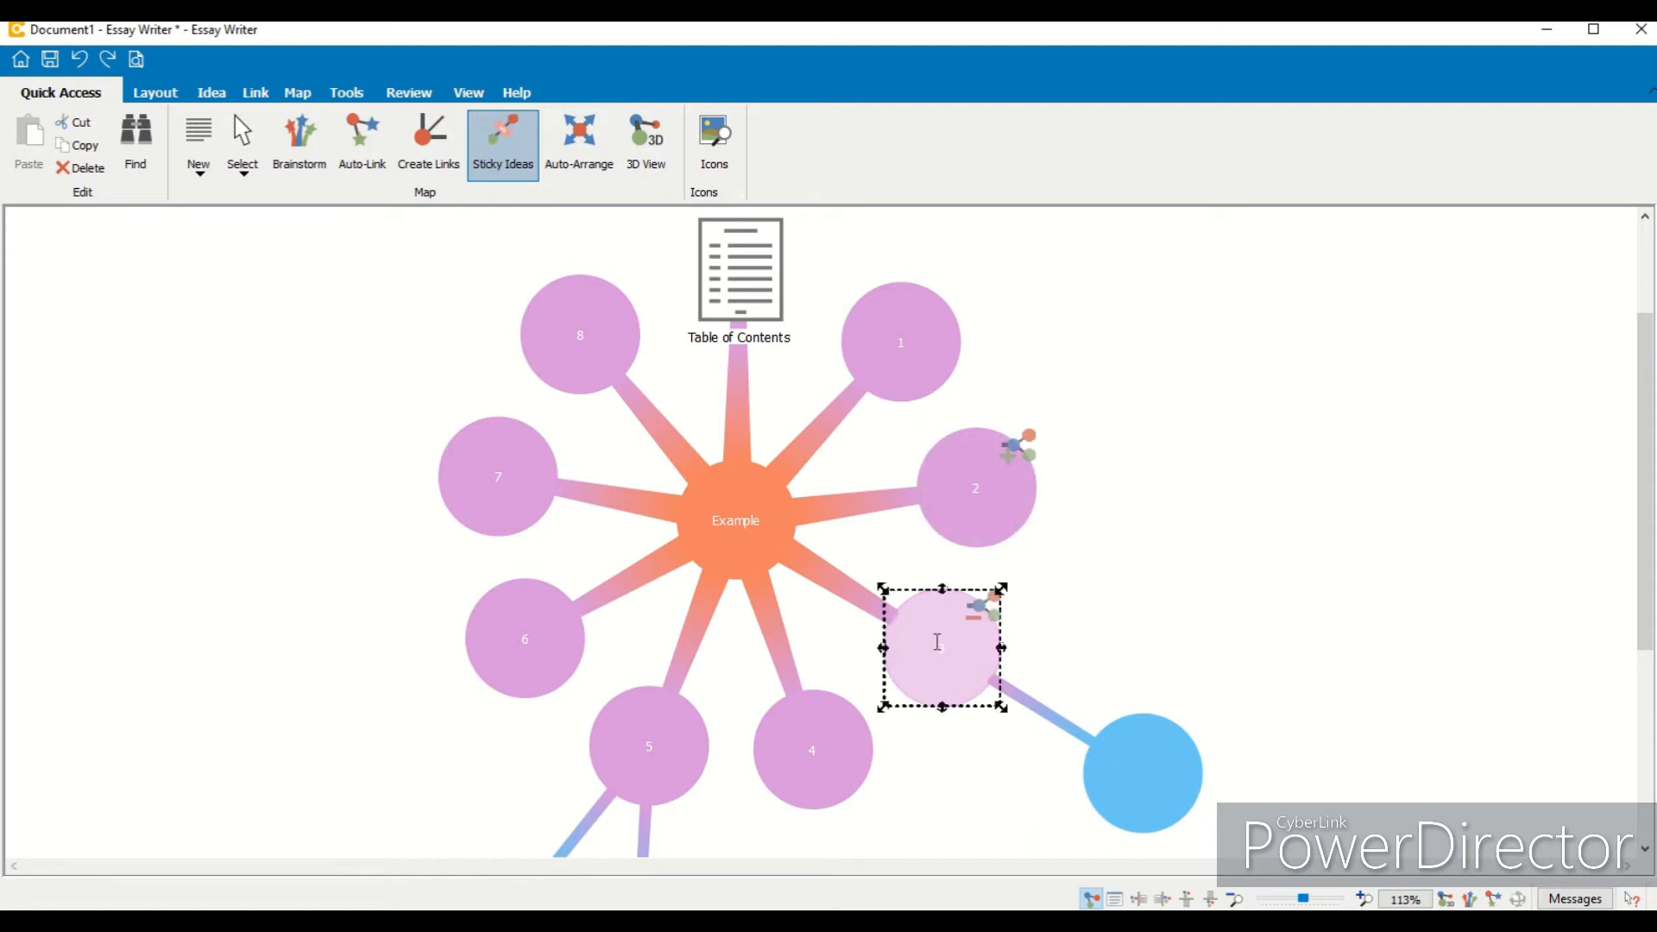
click(992, 604)
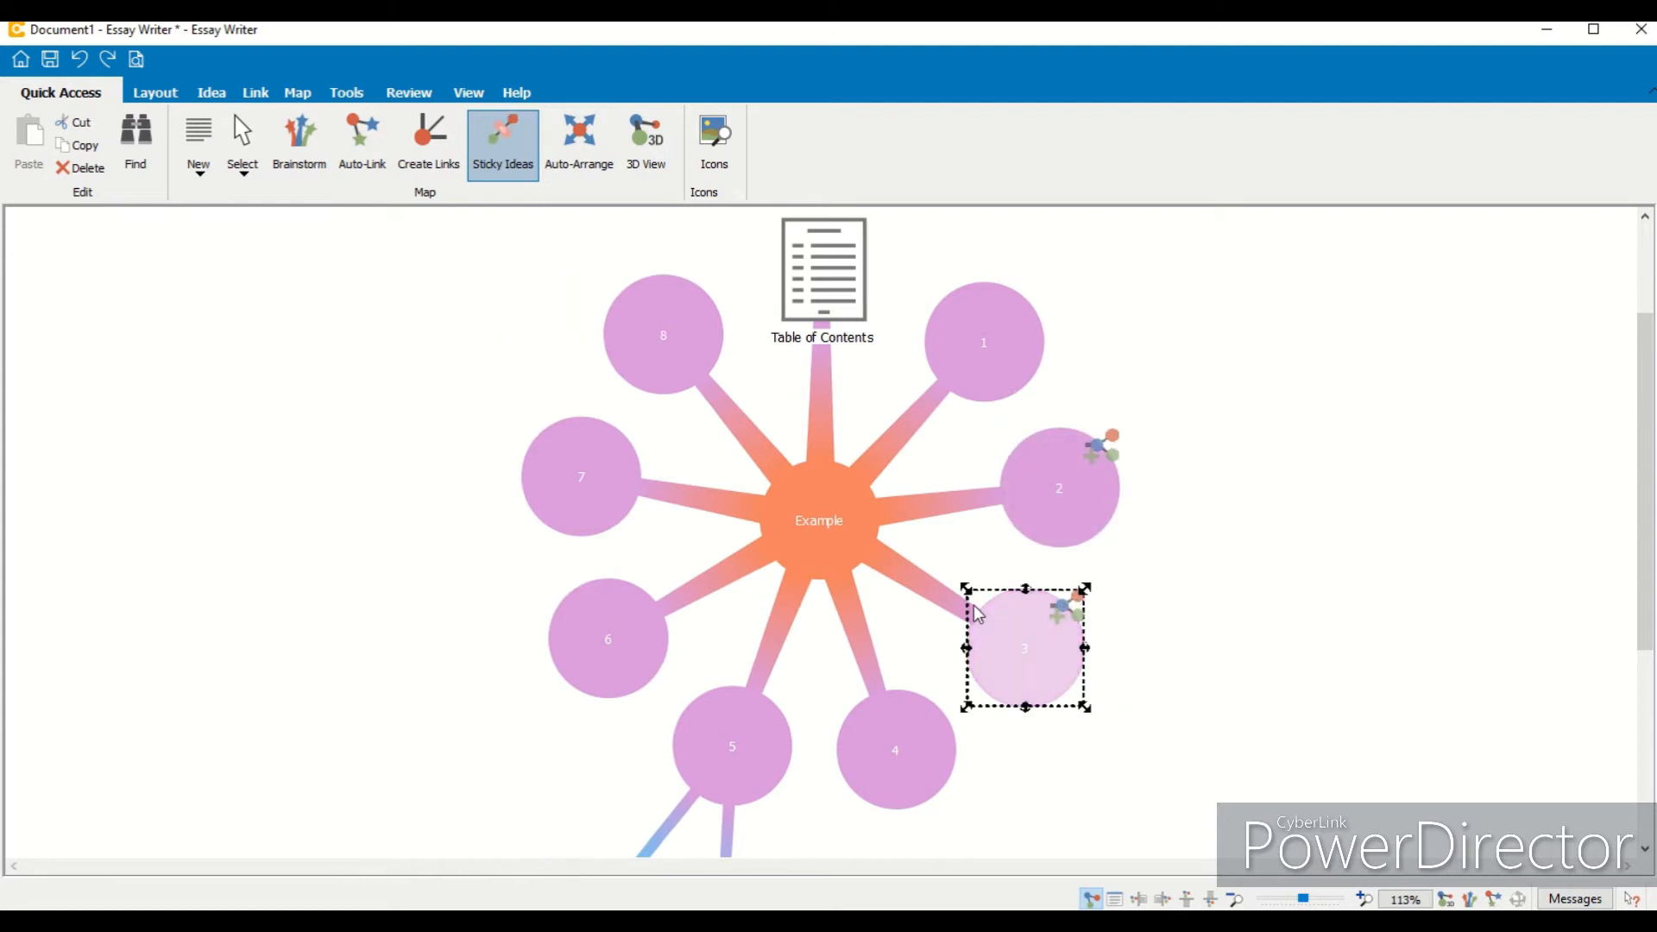
click(1060, 606)
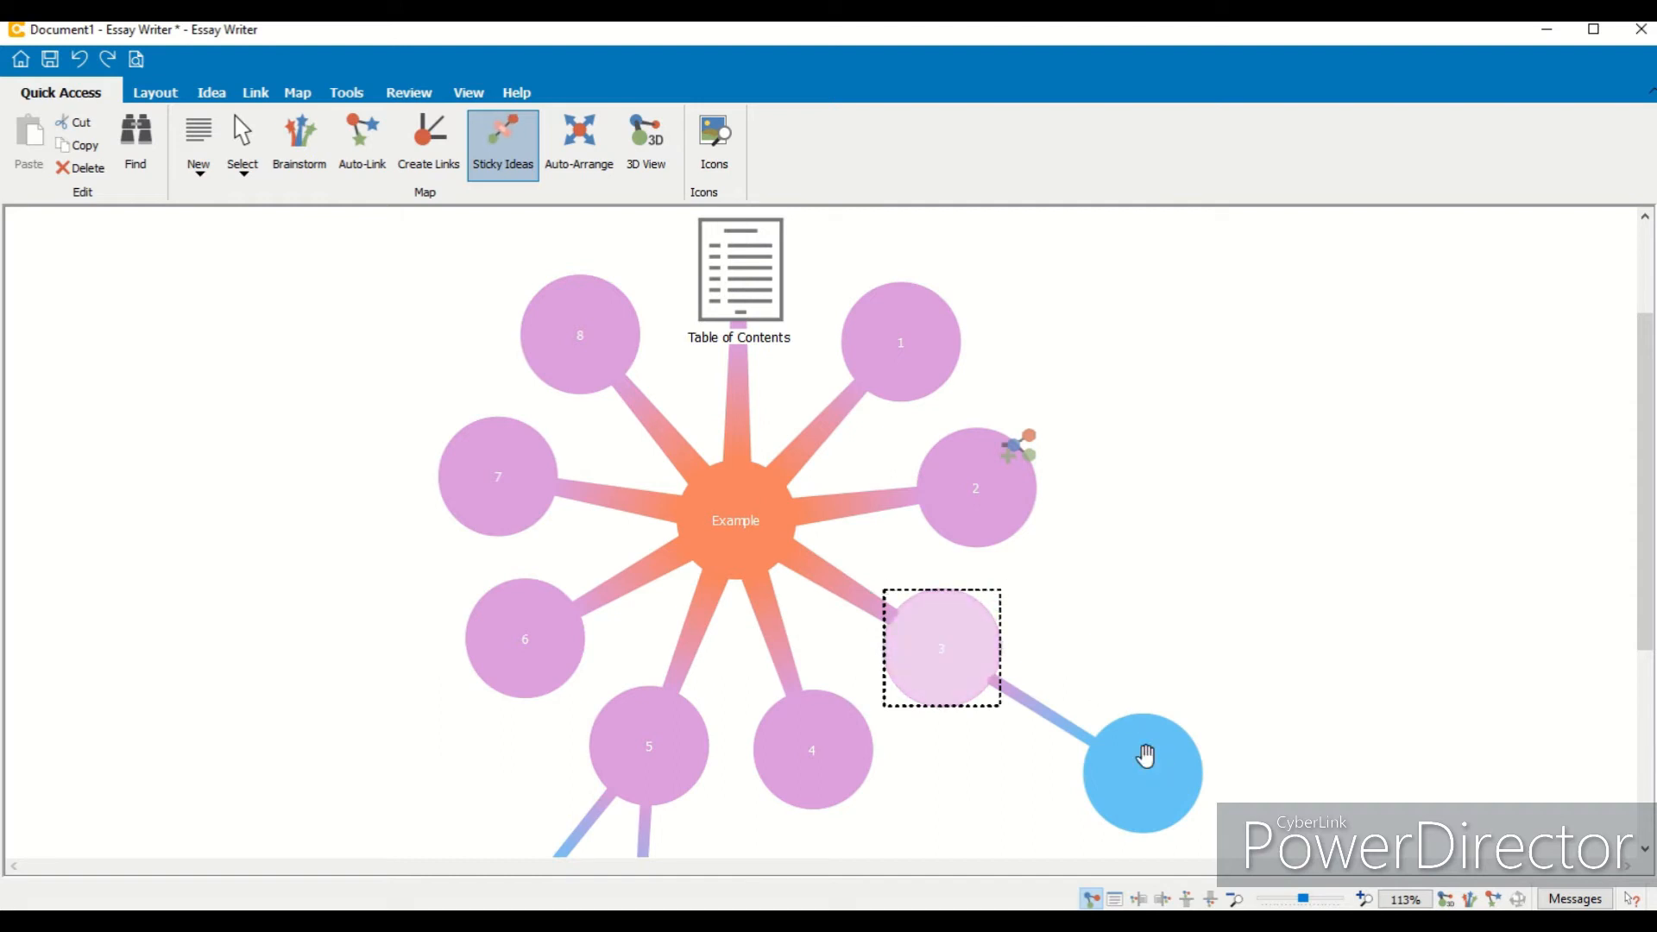
Step: Turn off Sticky Ideas and move idea 2's blue child off idea 3 to the open area right of idea 2
drag(1133, 796, 1135, 799)
click(533, 162)
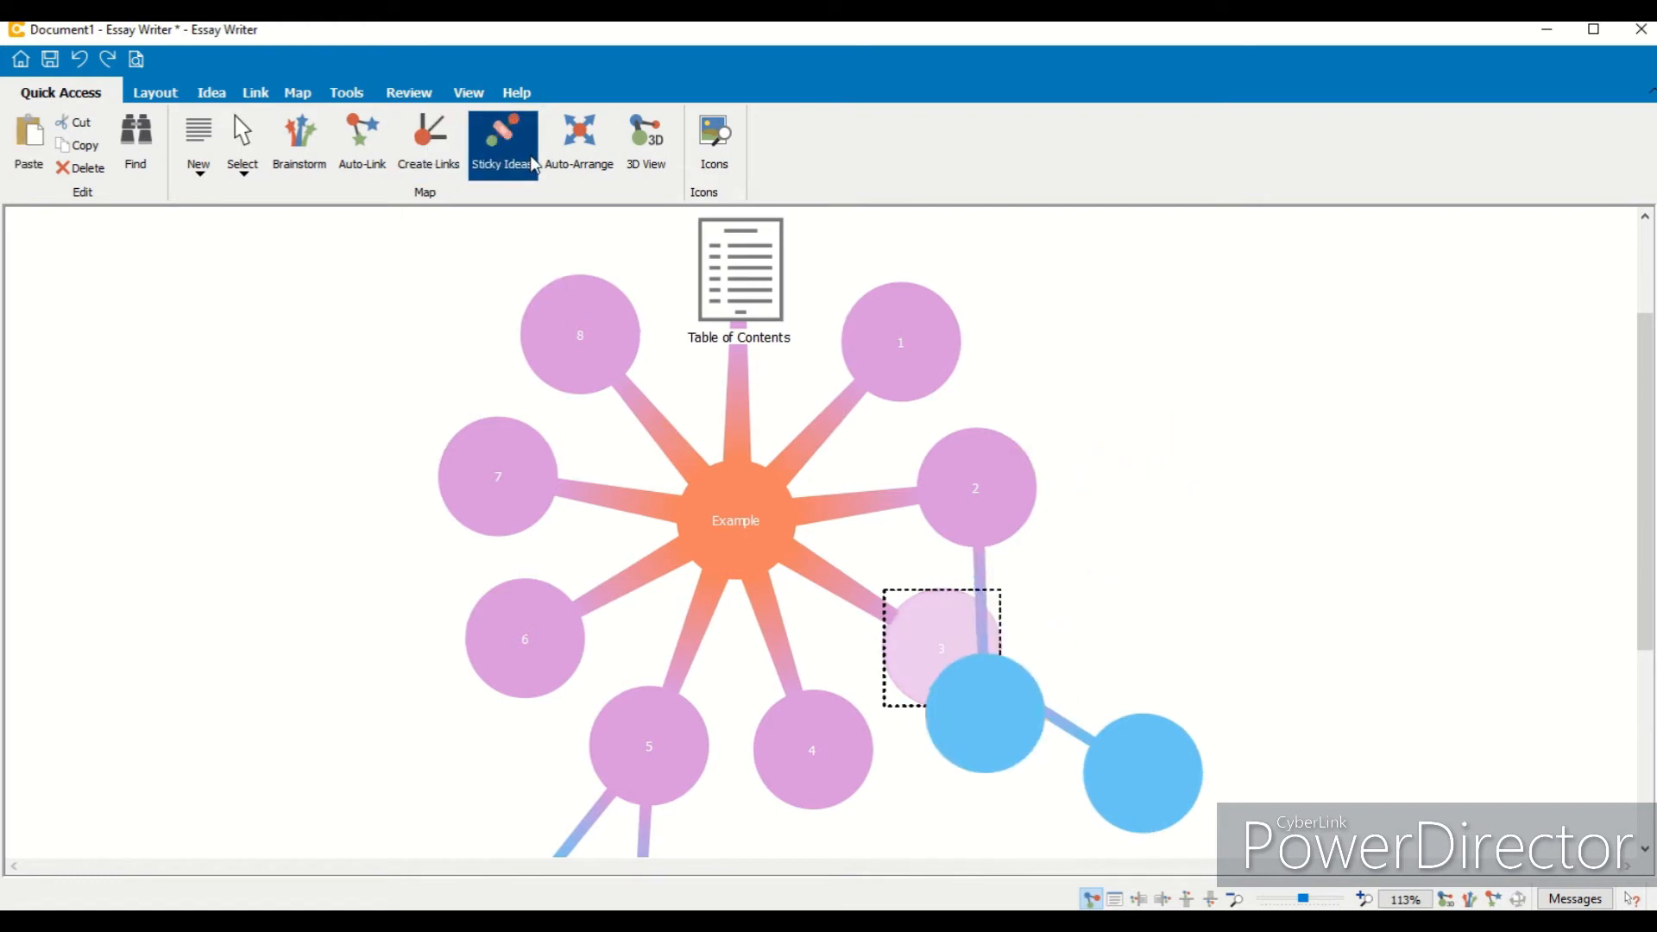
click(969, 749)
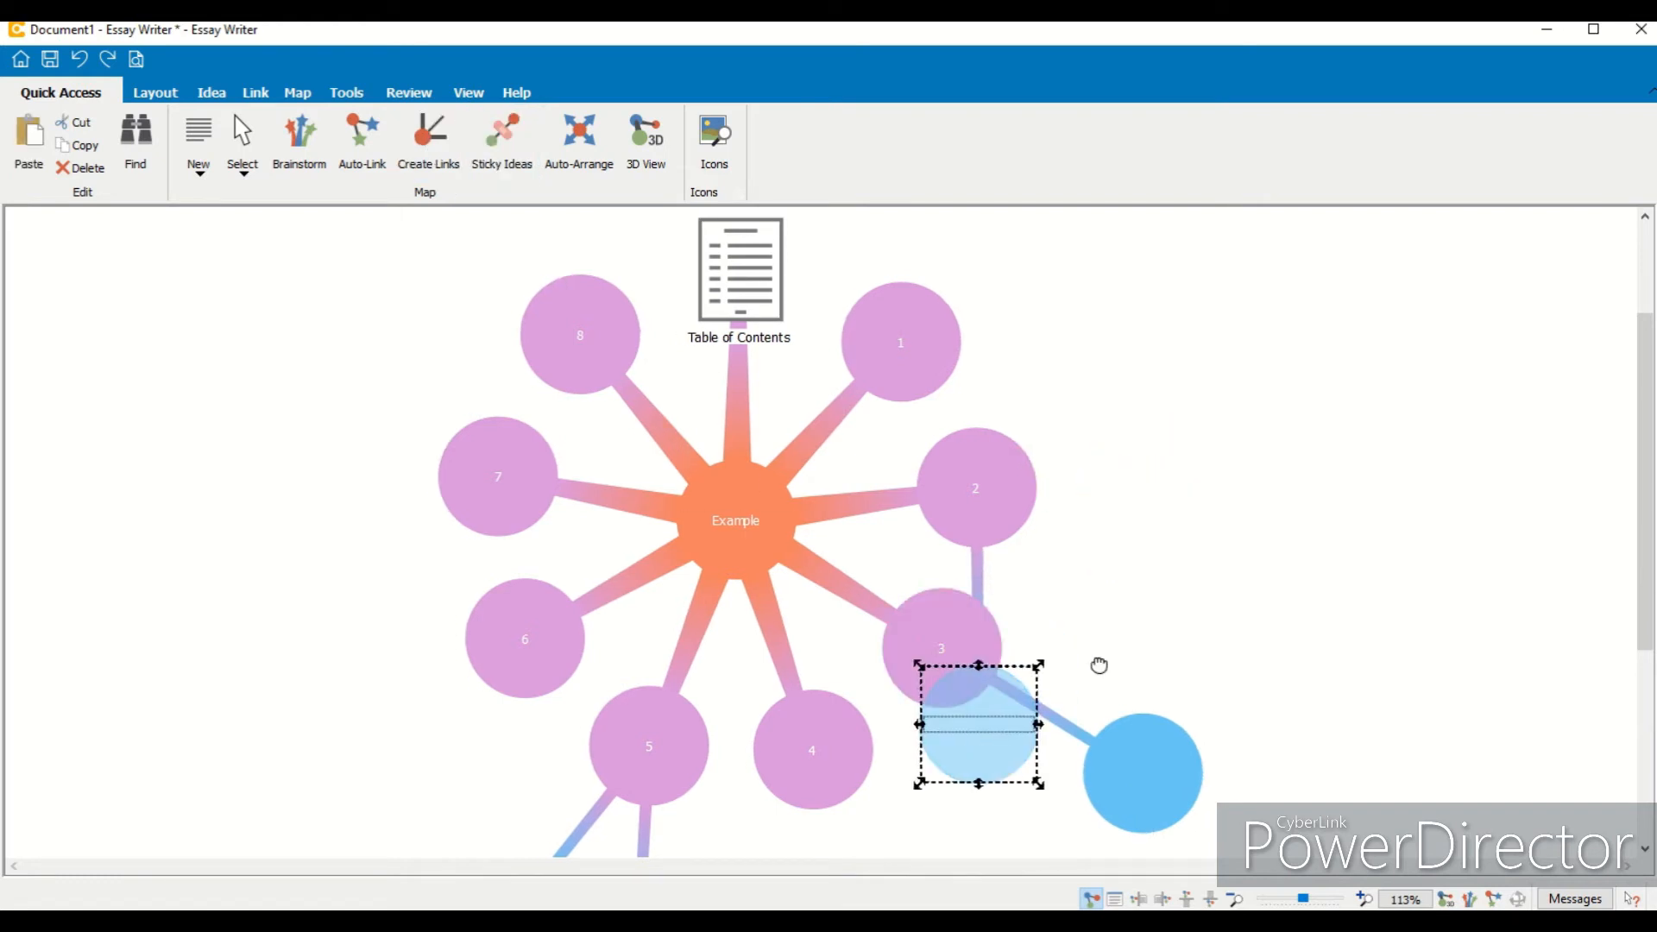
drag(1098, 665, 1202, 529)
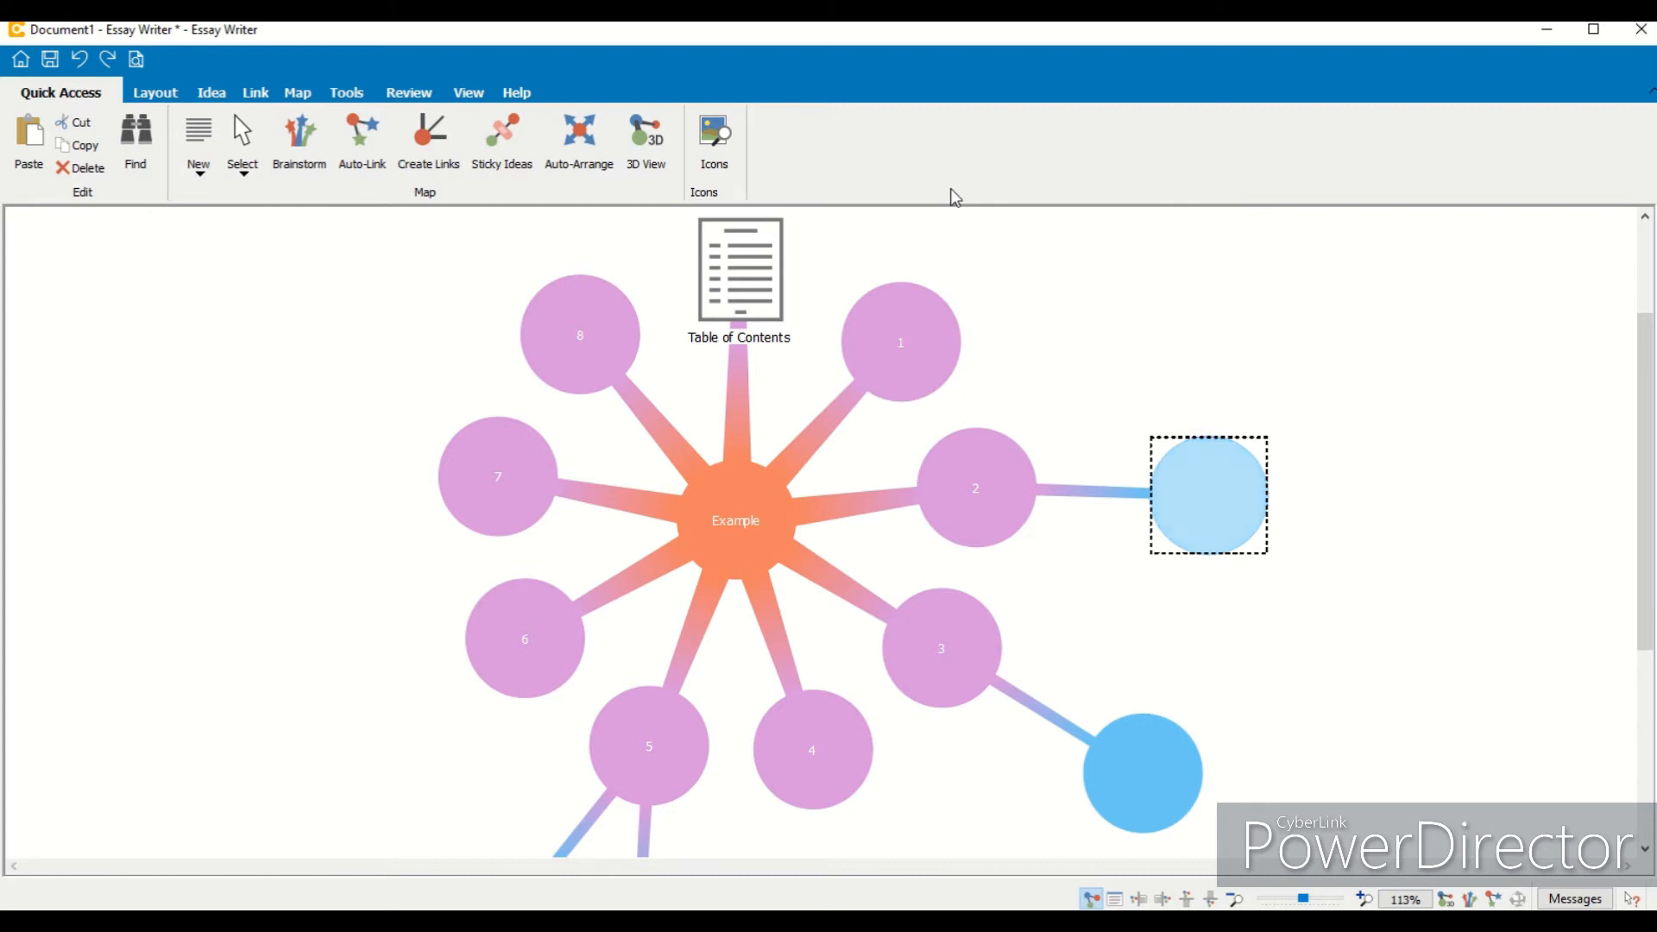
click(536, 125)
click(468, 92)
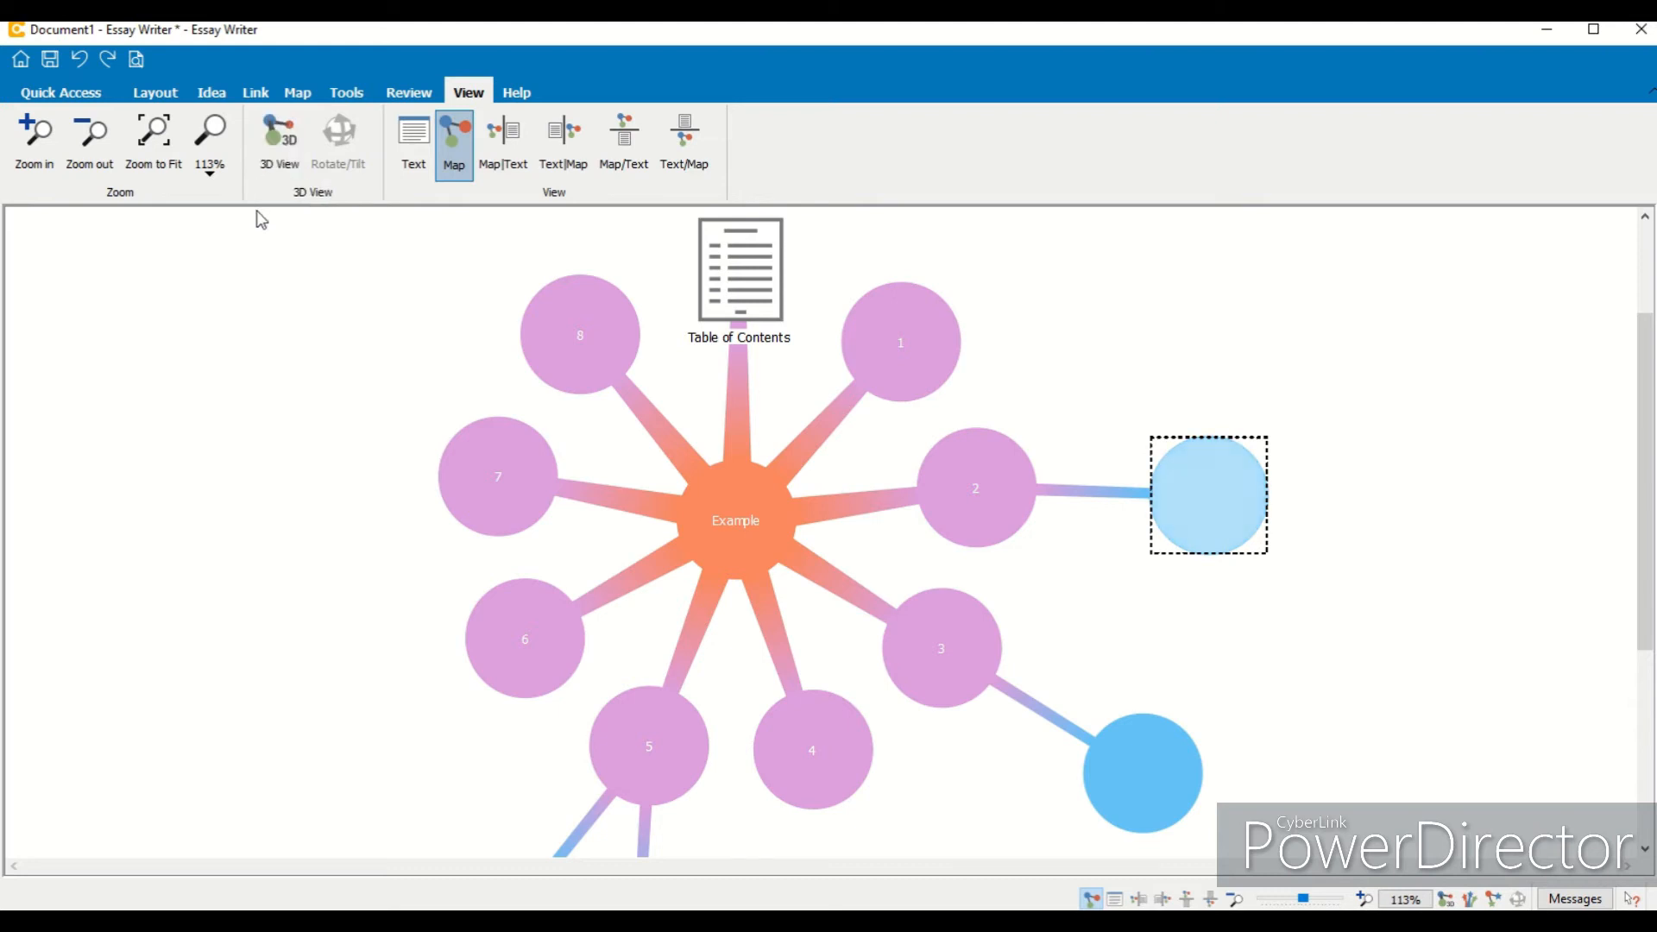
click(126, 87)
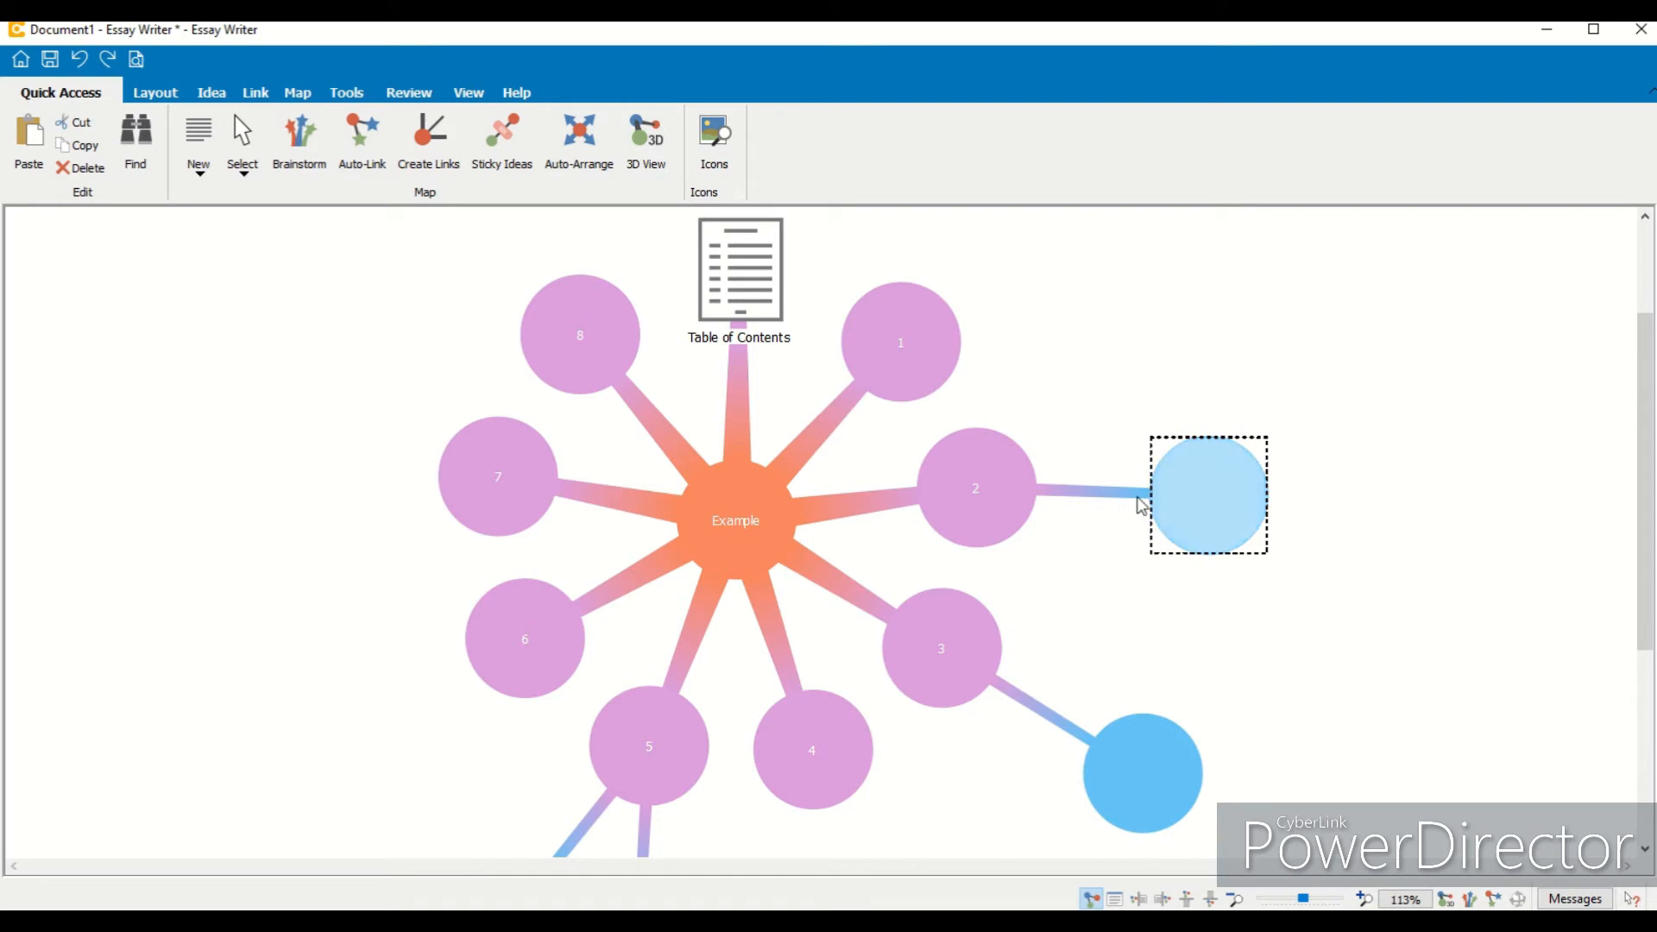
Step: Show the icon shapes and apply the sun shape to the central Example idea and the blue idea linked to idea 2
click(717, 147)
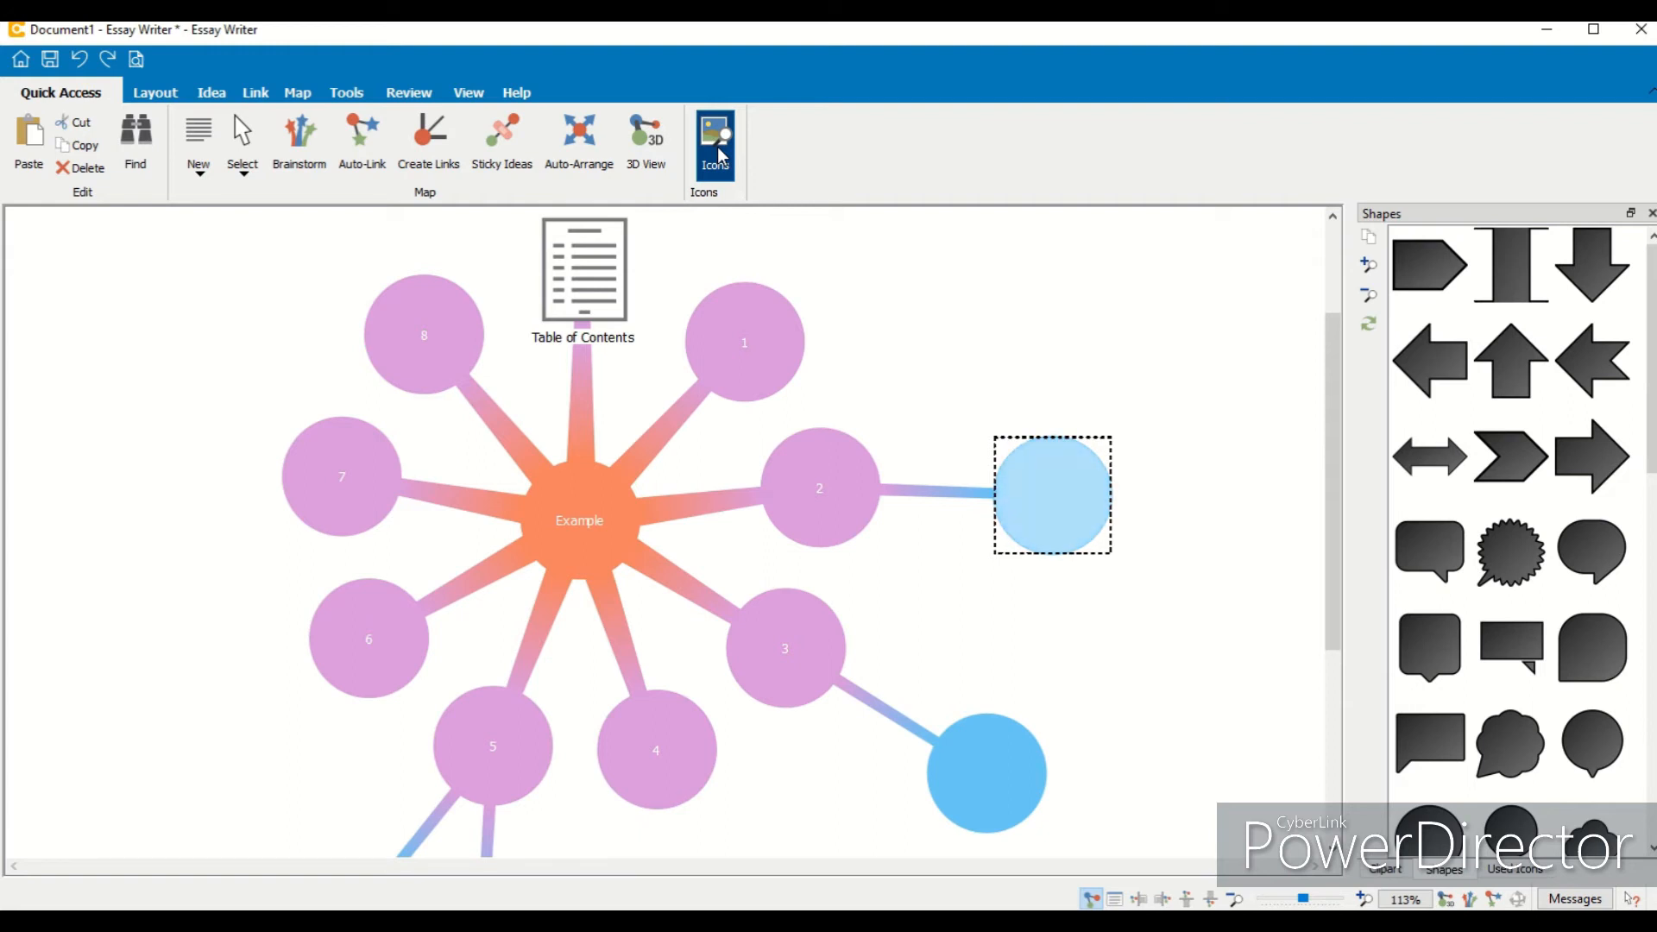
drag(1331, 531, 1331, 523)
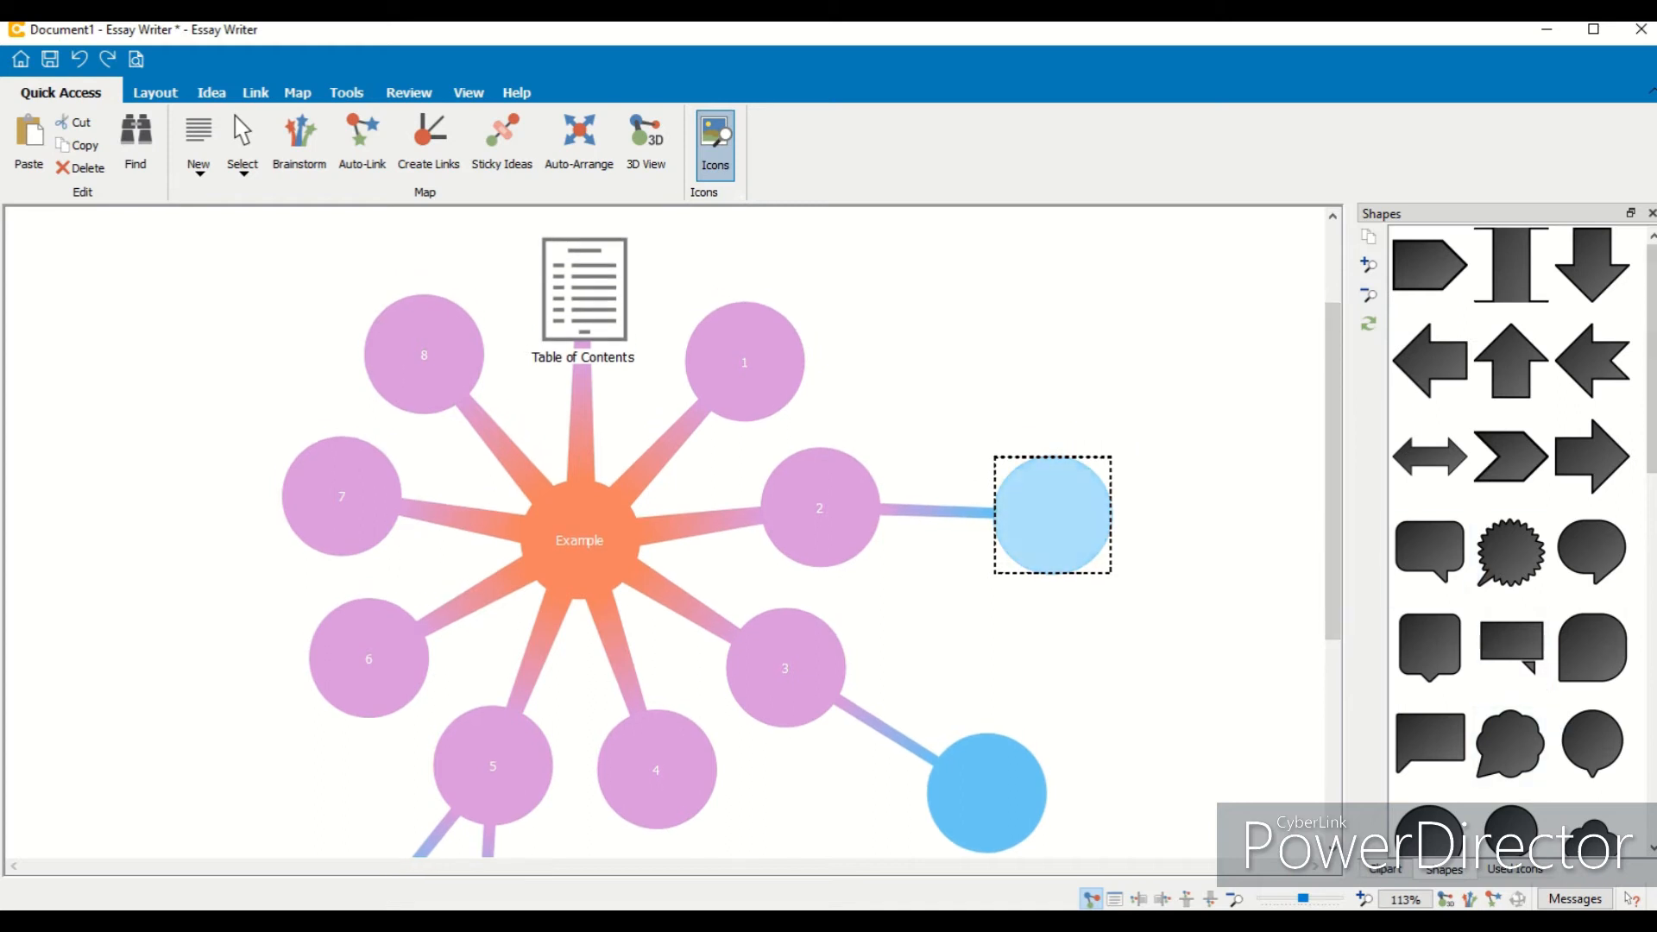
drag(1650, 371, 1652, 536)
drag(1524, 483, 609, 545)
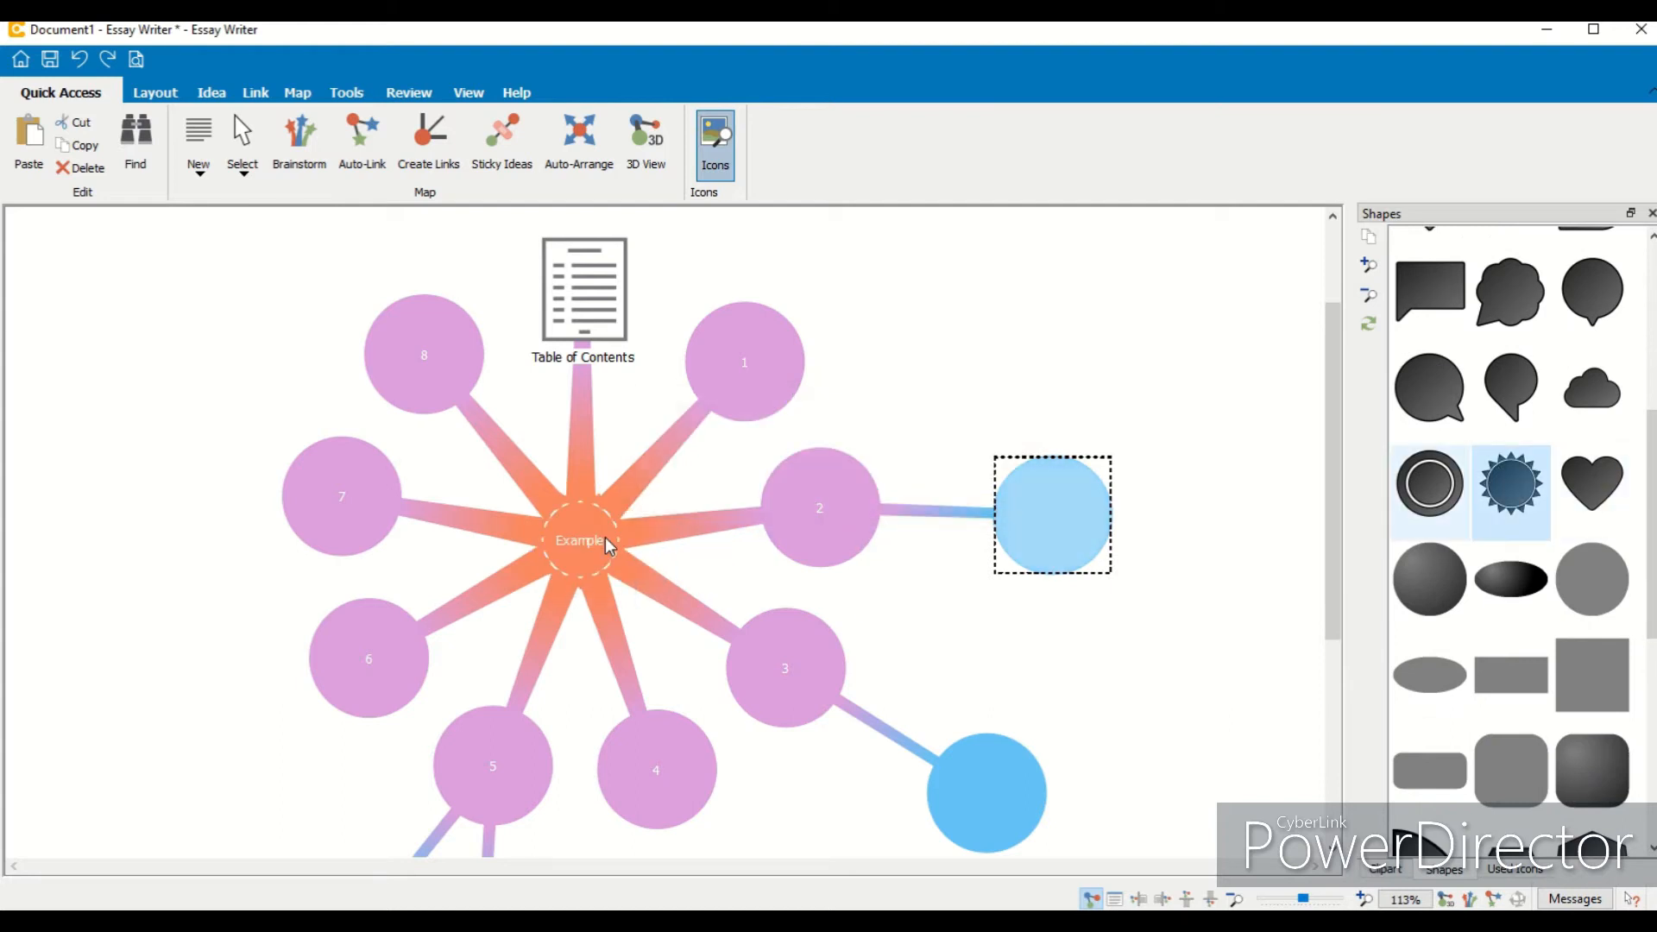
drag(1511, 483, 1084, 521)
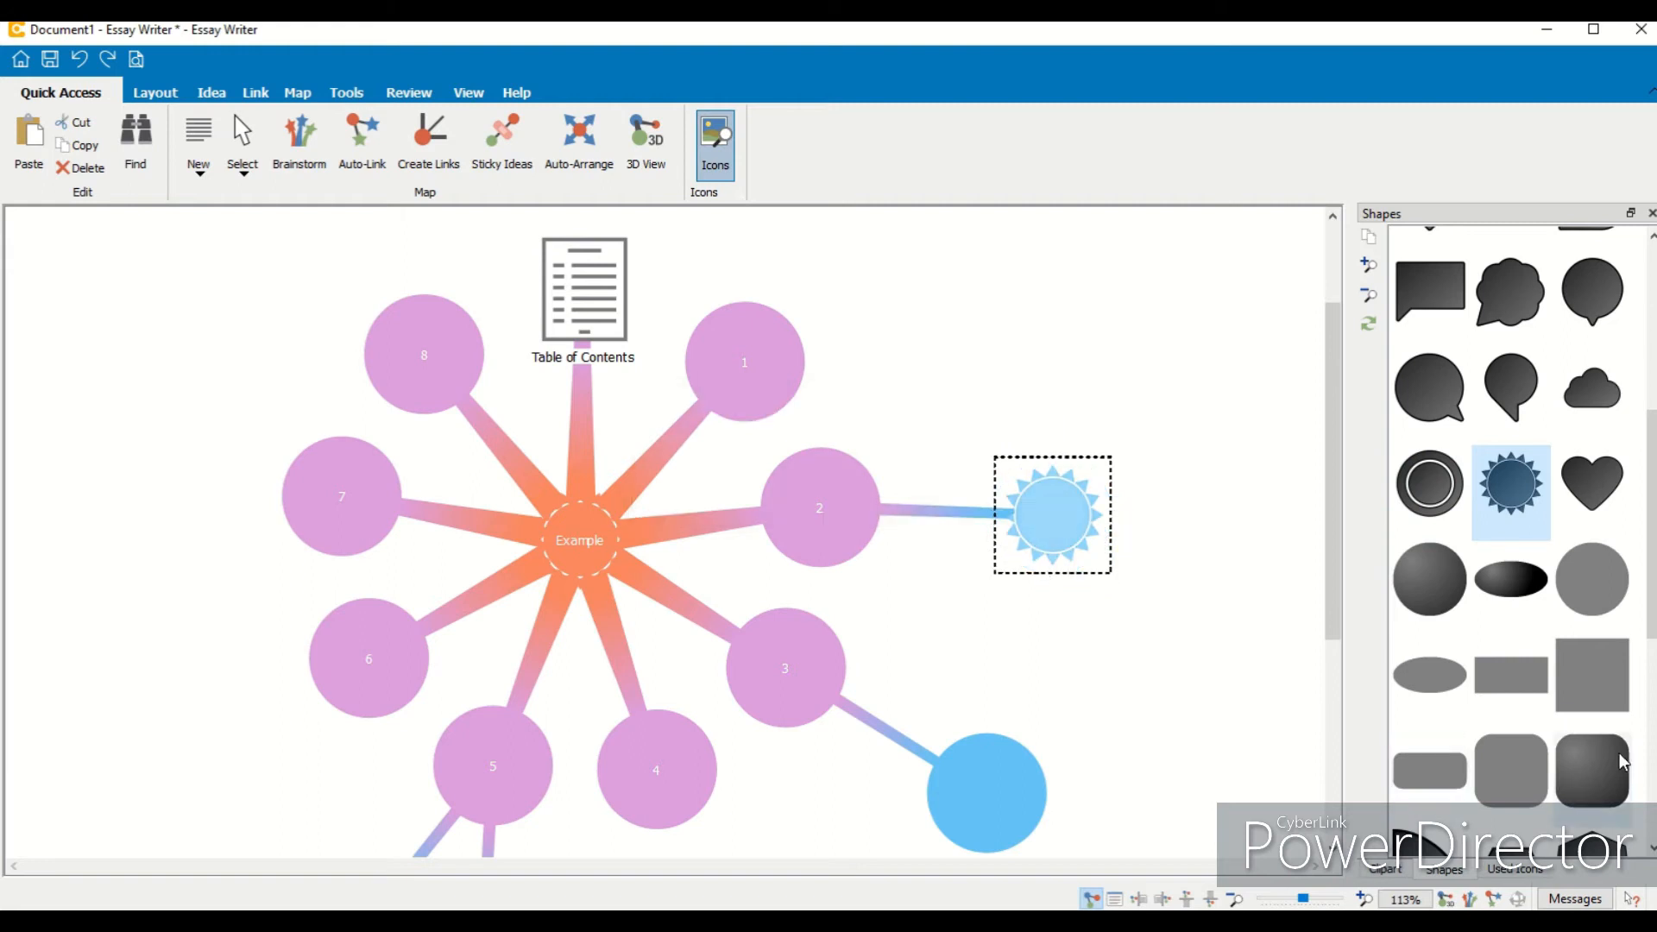
Step: Change the Example idea to a diamond and the blue idea linked to idea 2 to a seven-pointed star
drag(1651, 527, 604, 535)
scroll(1510, 518, up, 1)
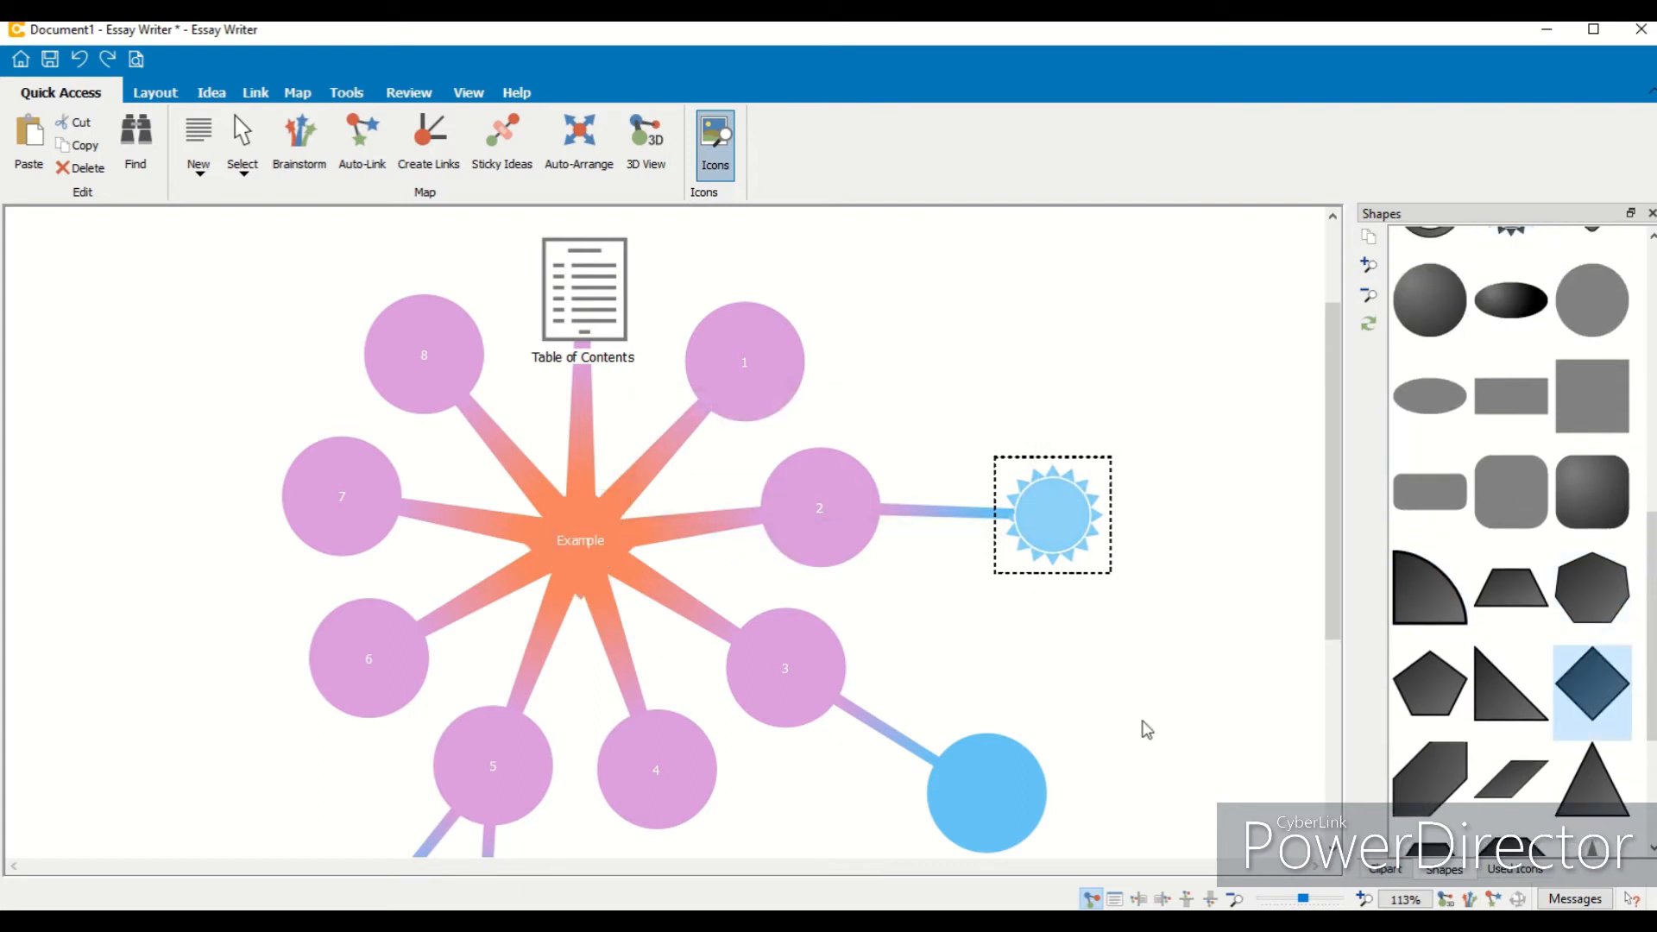
click(1440, 762)
drag(1439, 763, 1065, 510)
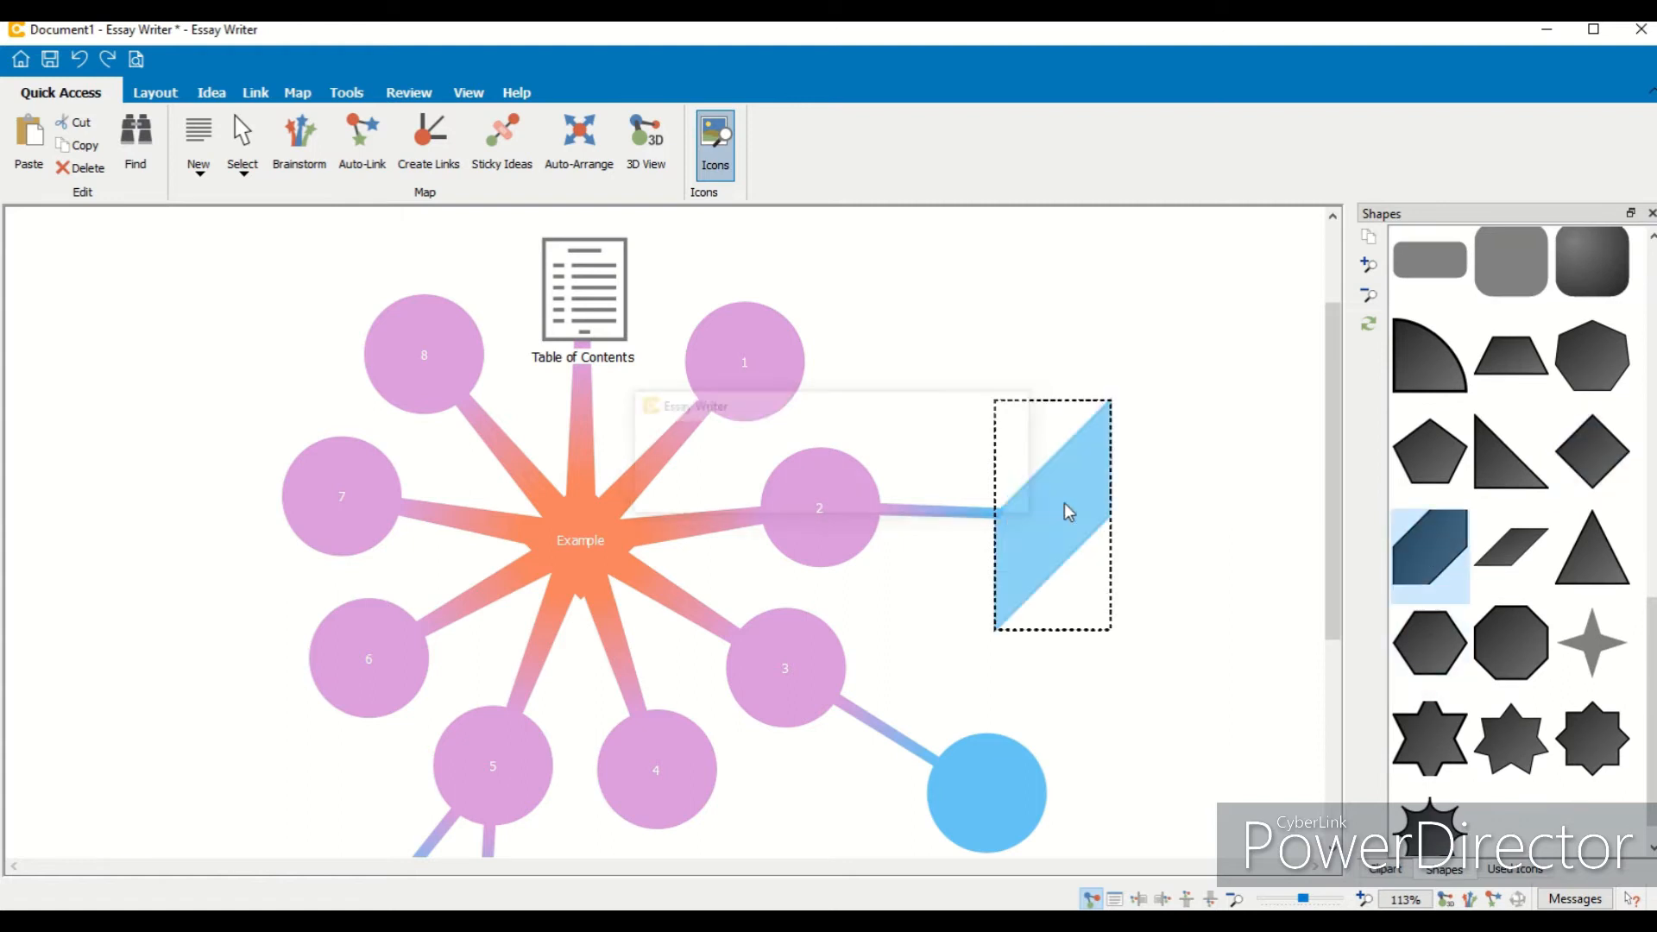
drag(1511, 742, 1051, 535)
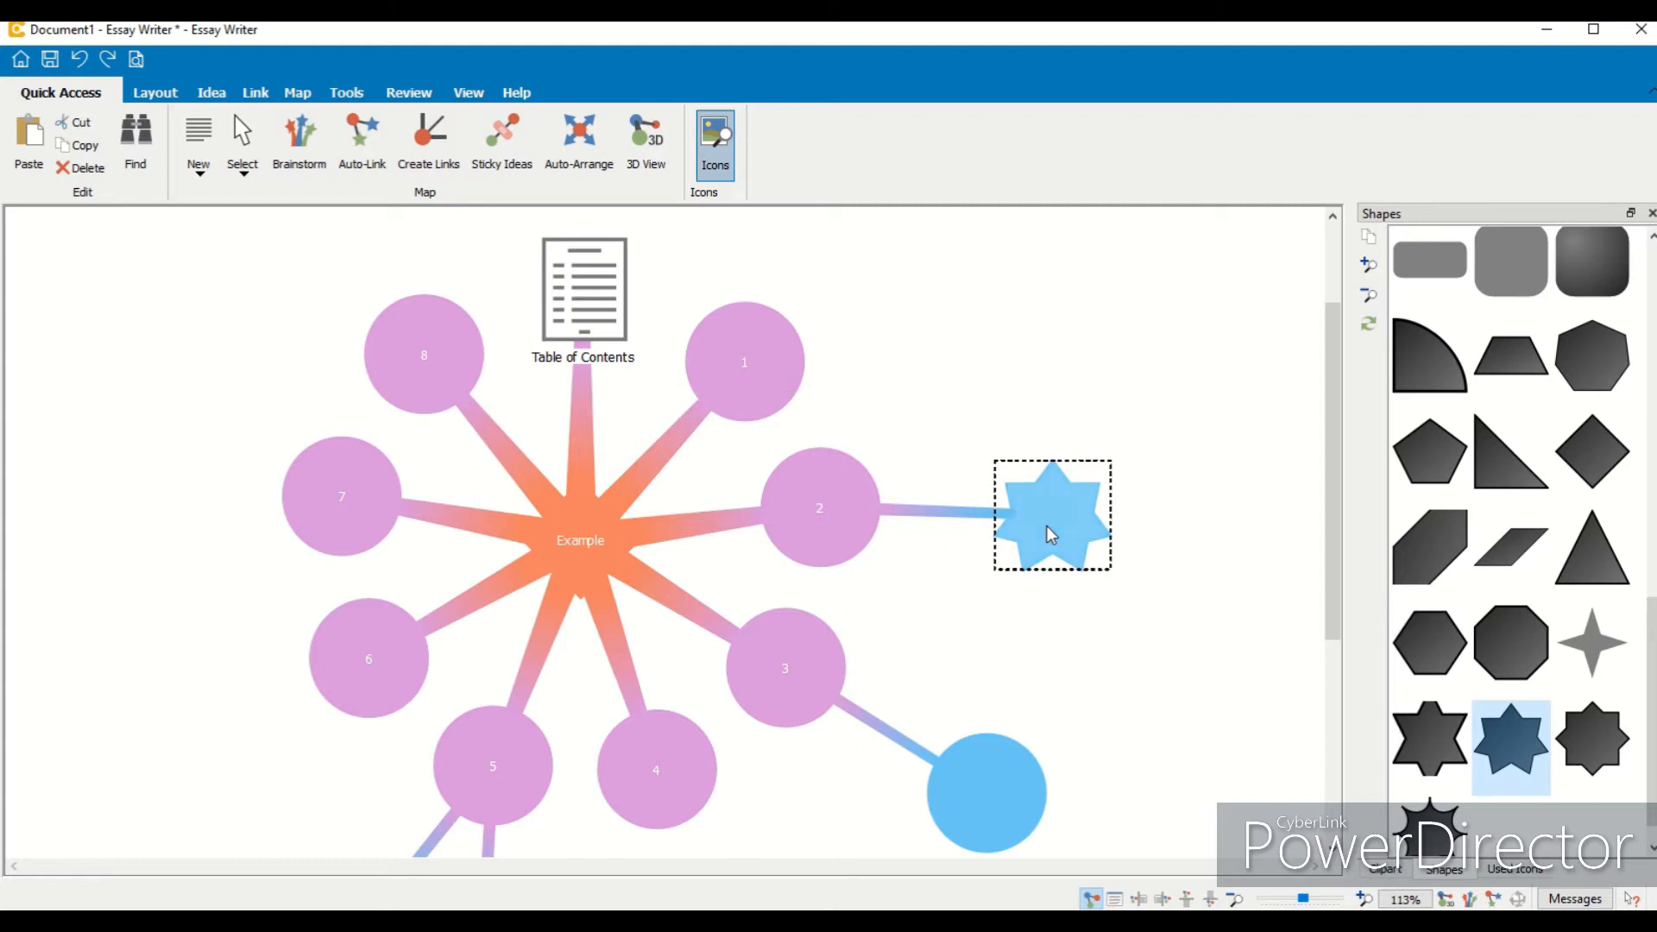
Step: Try adding a separate seven-pointed star idea above the blue star, and undo it
scroll(1447, 626, down, 5)
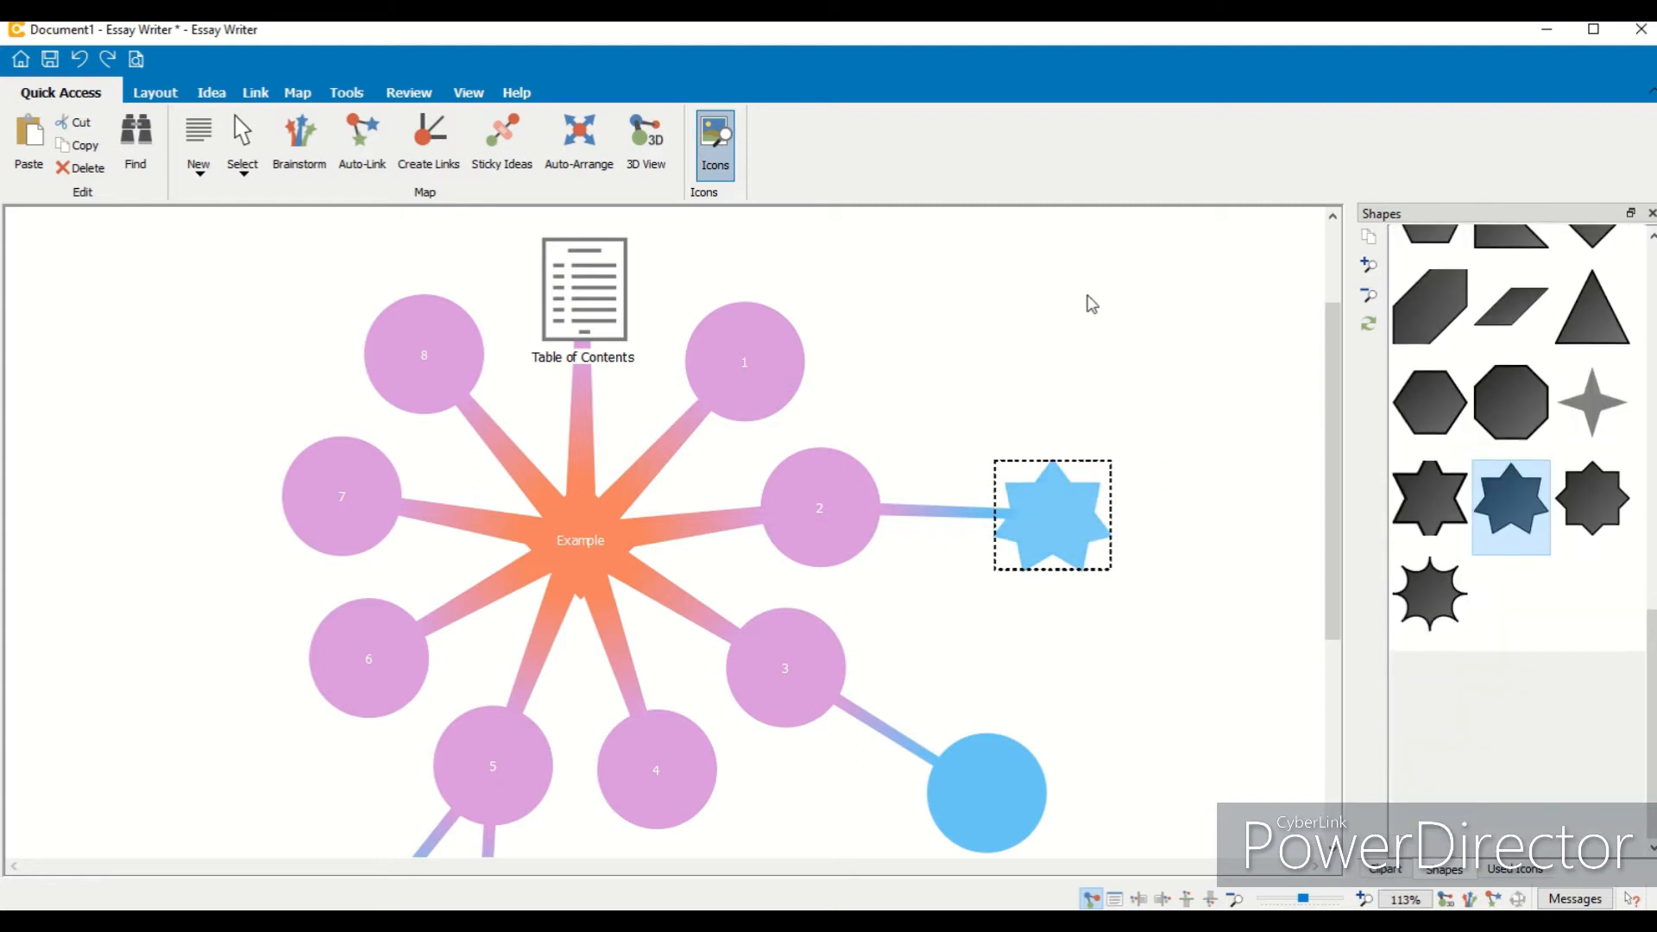
scroll(1510, 703, up, 4)
drag(1510, 703, 1070, 345)
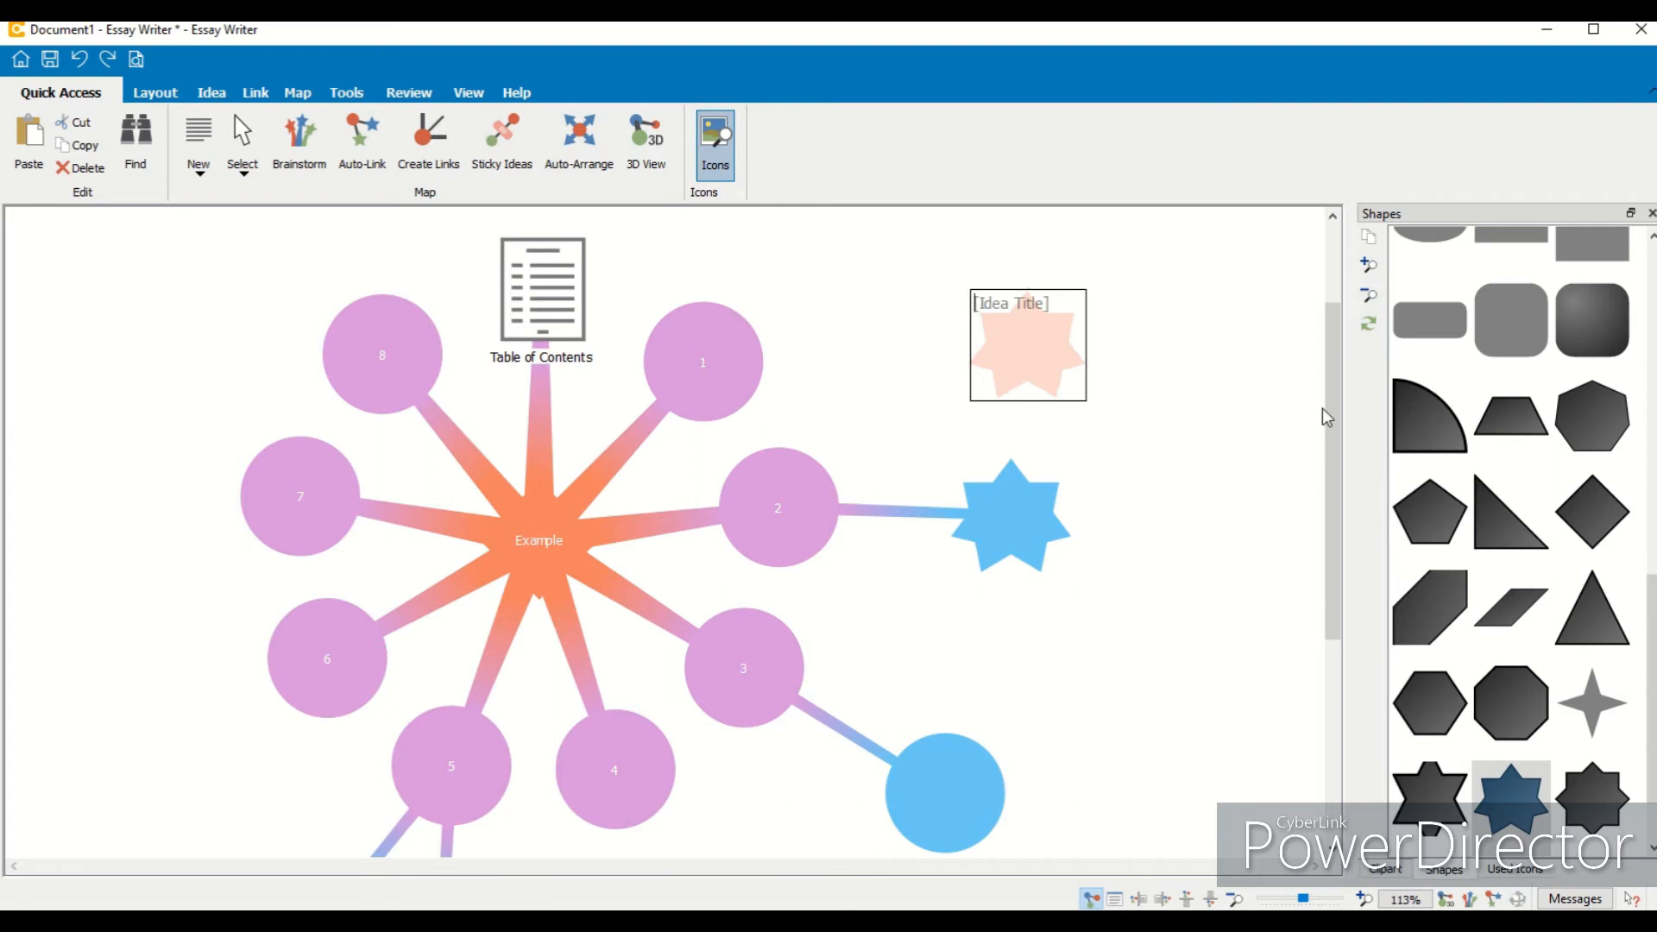
click(1260, 394)
key(ctrl+z)
key(ctrl+z)
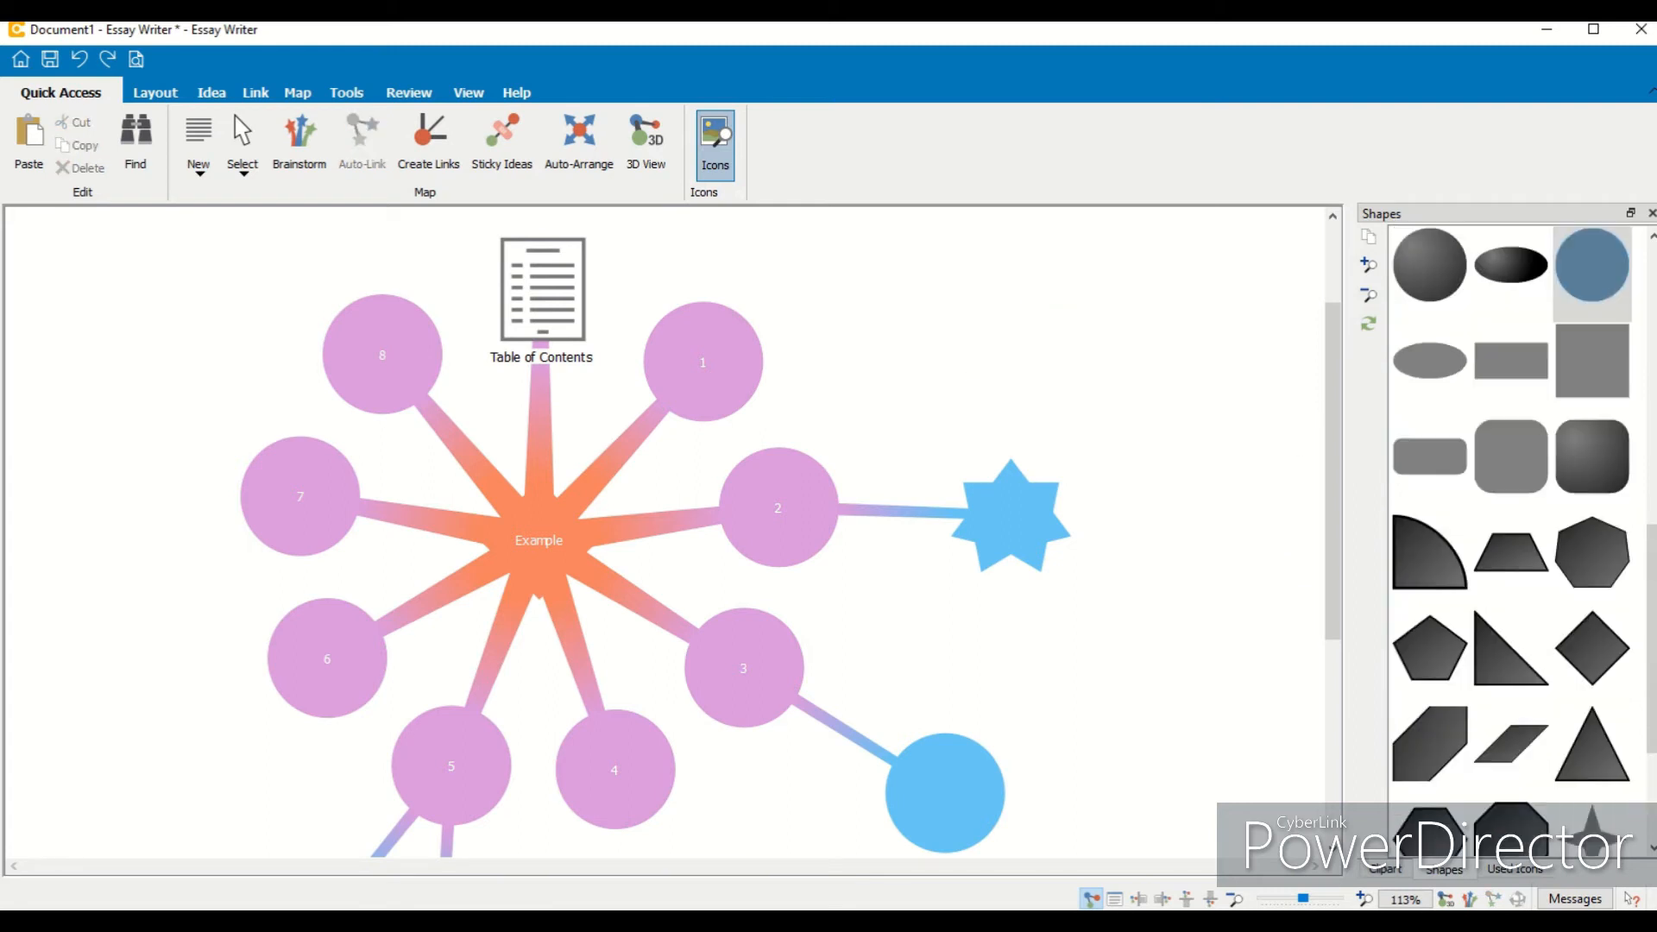
Step: Add the Announcement clipart from the Business subfolder of the Business category as a new idea above the blue star
scroll(1510, 535, up, 10)
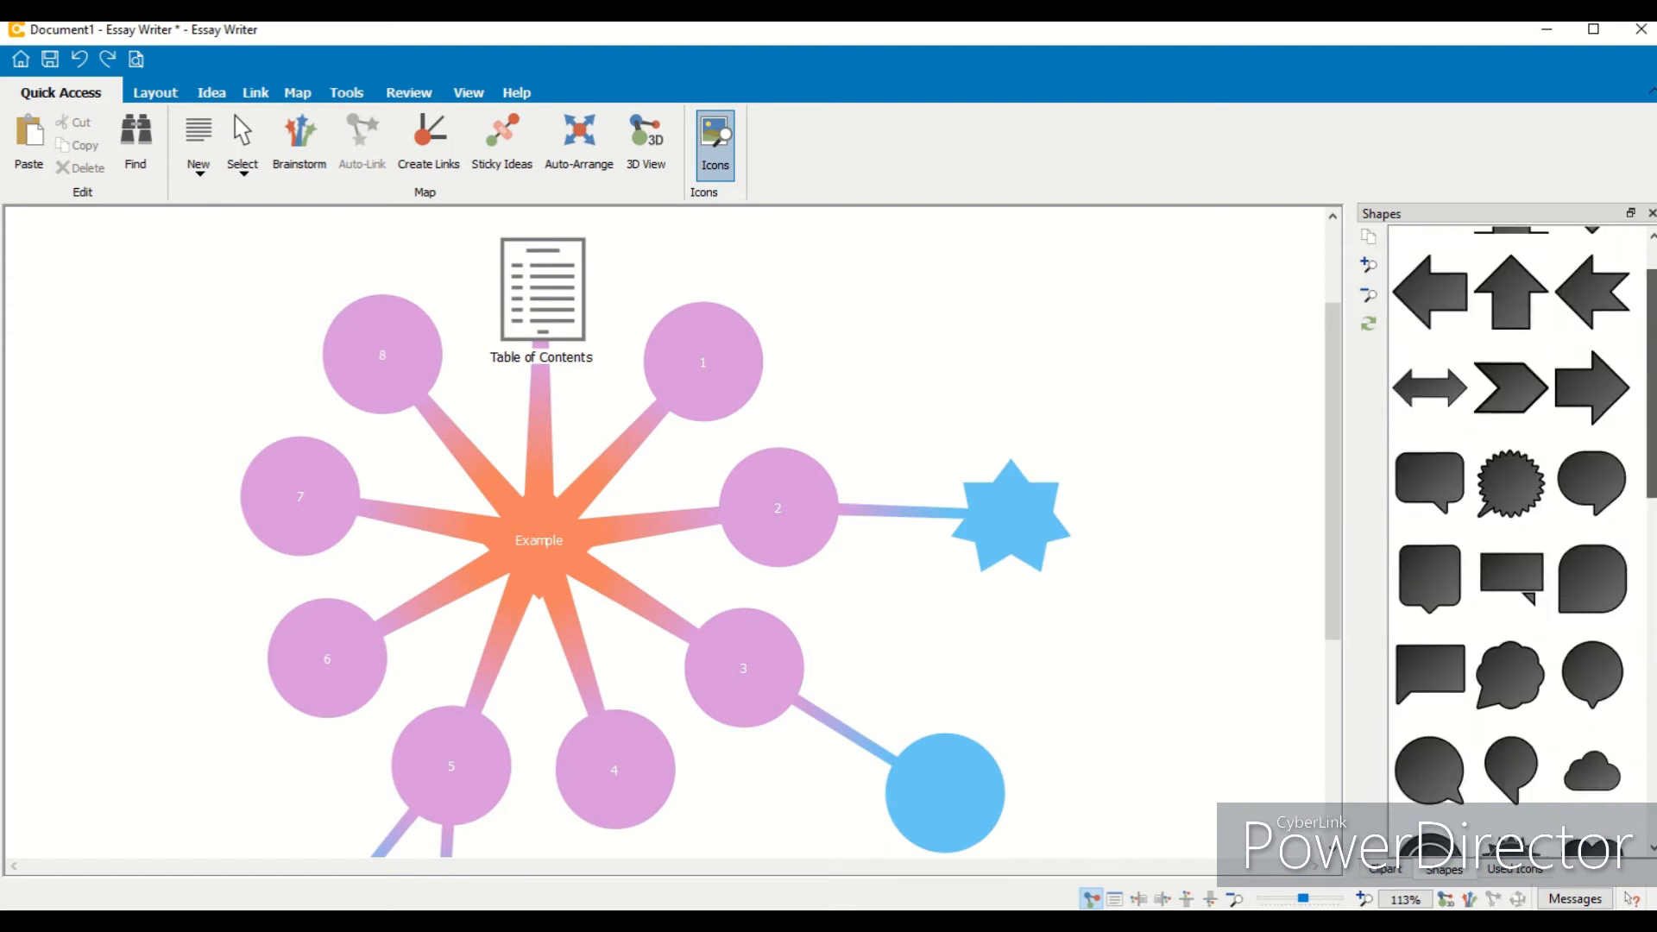
click(1375, 873)
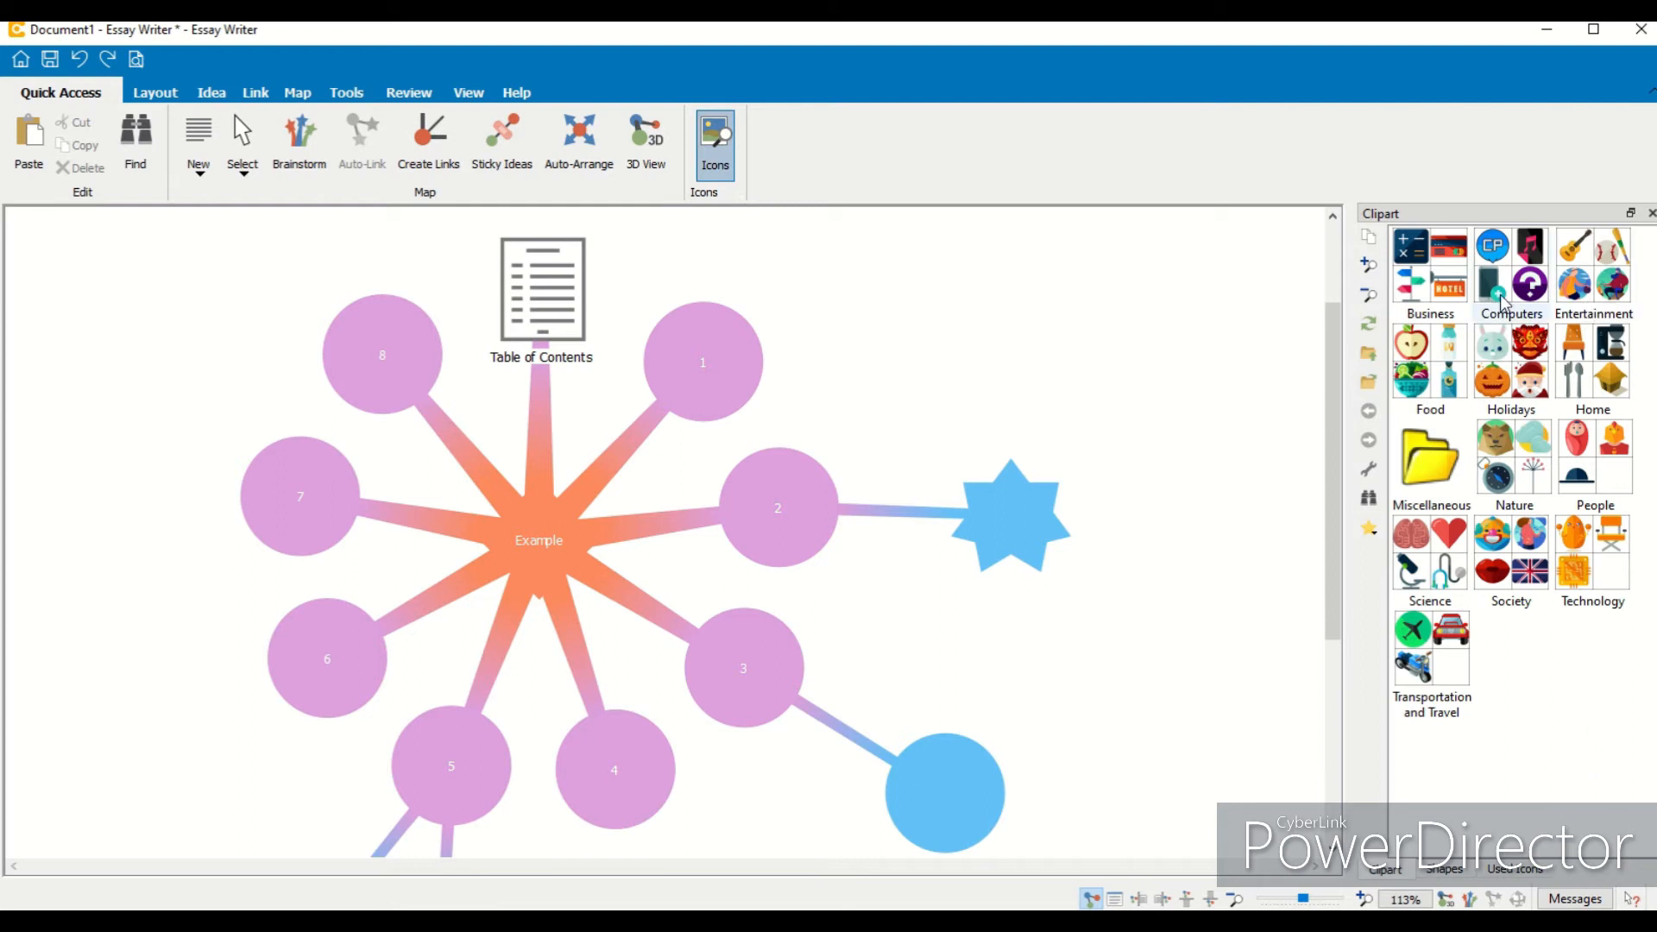
click(1437, 283)
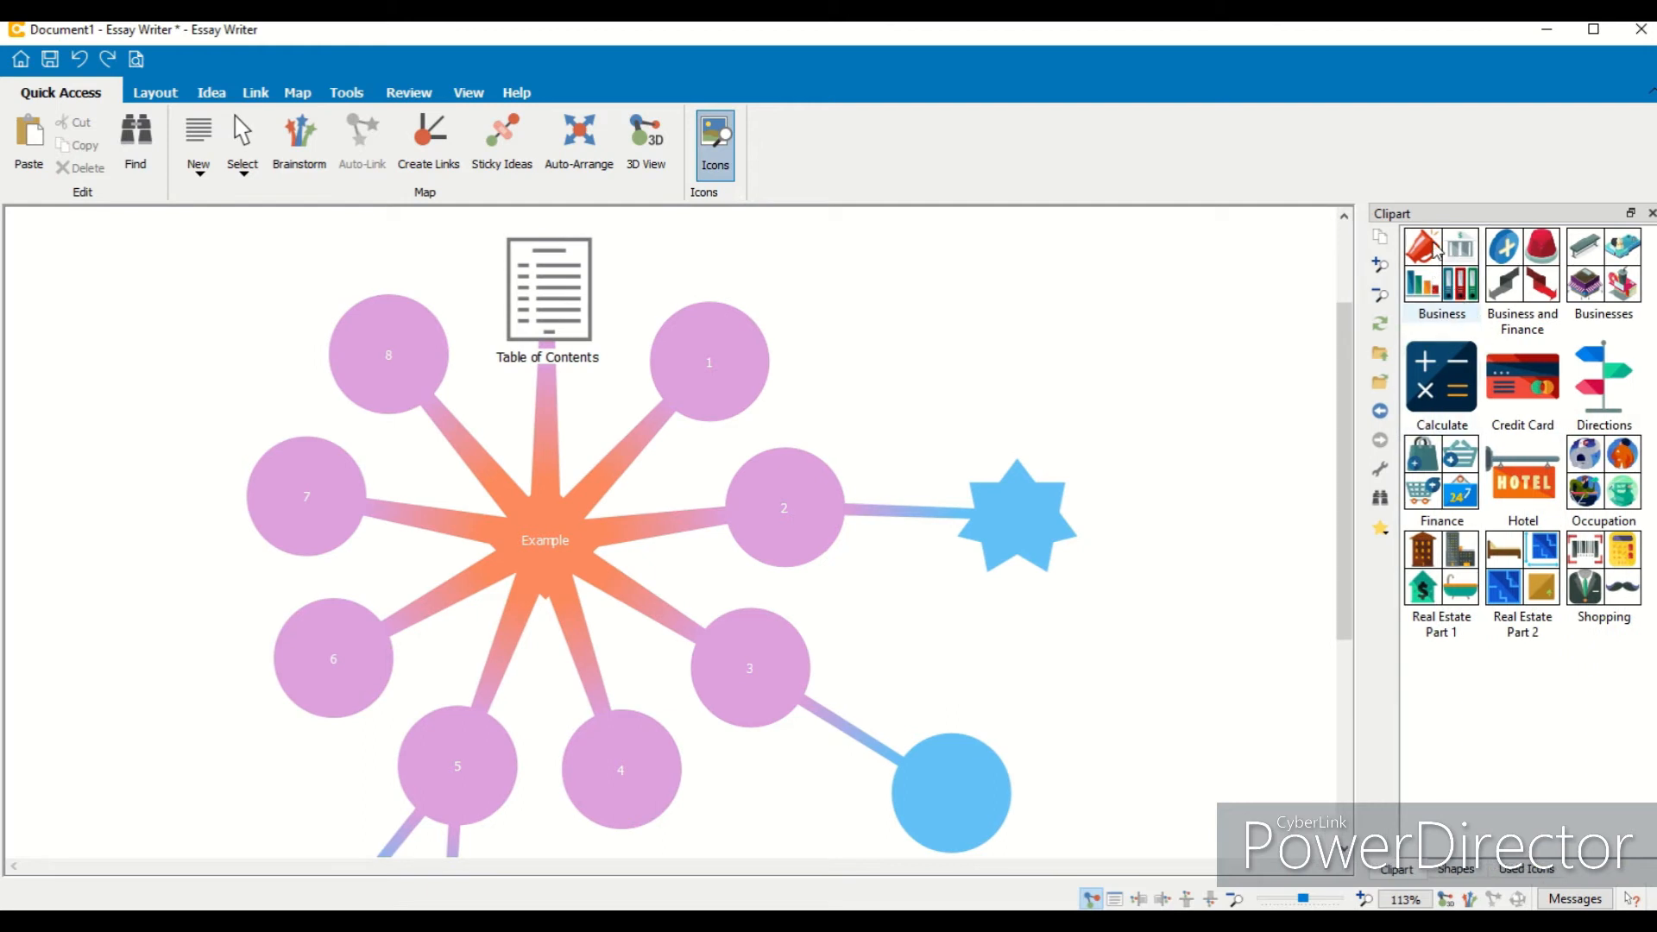
click(1447, 288)
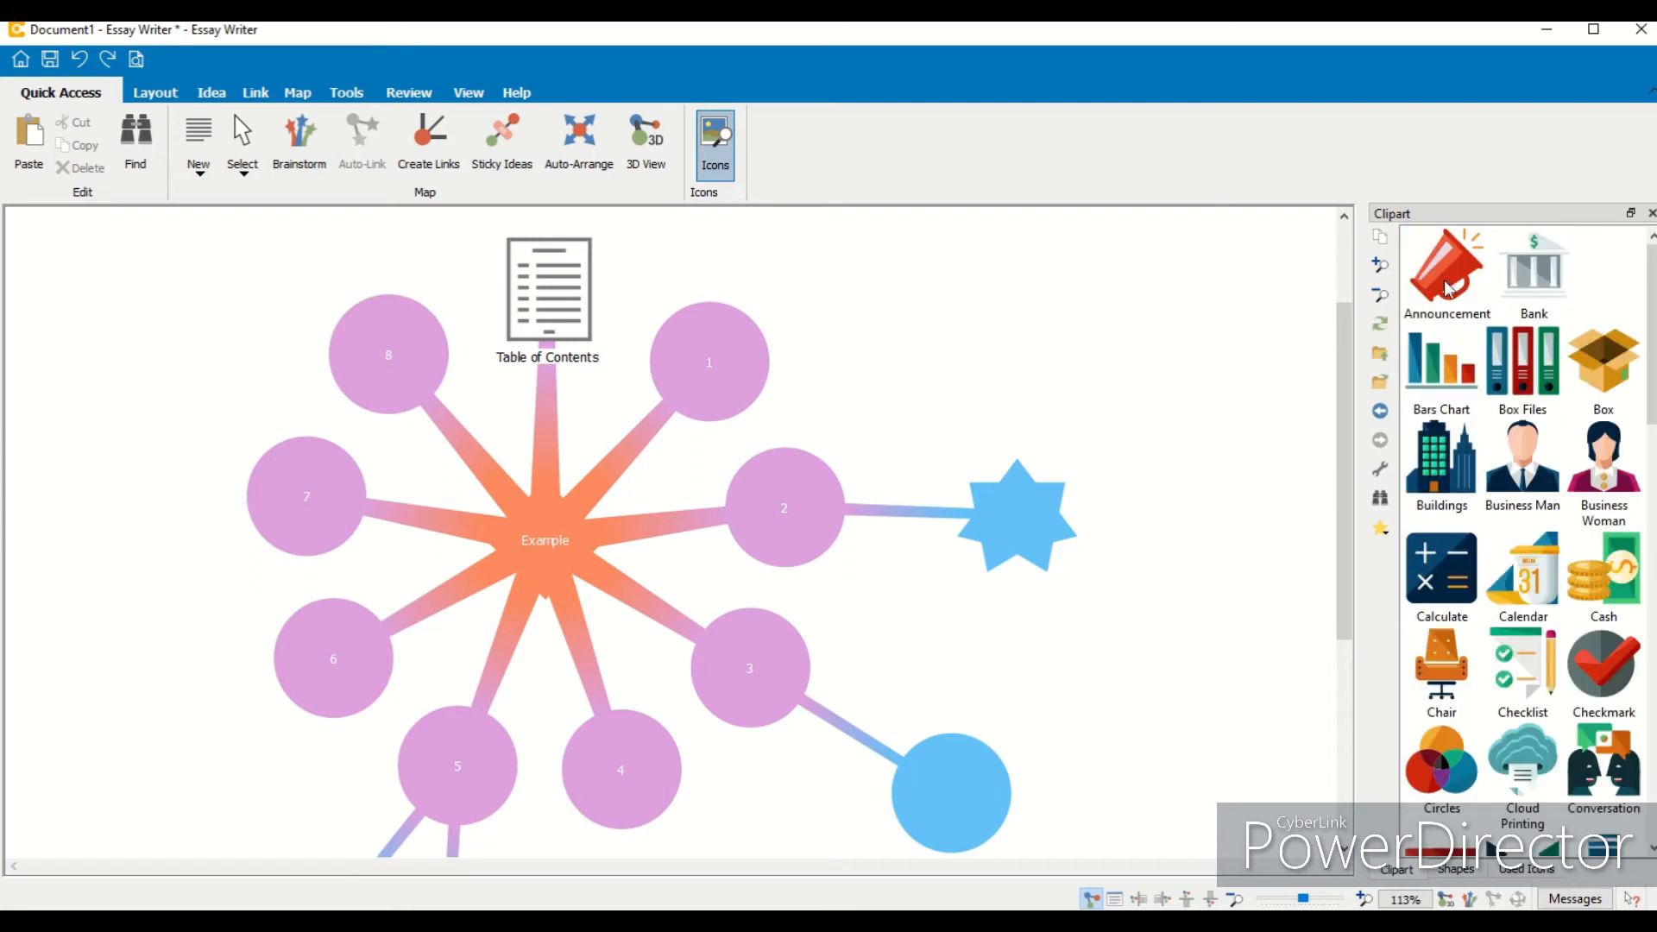
drag(1447, 288, 1036, 341)
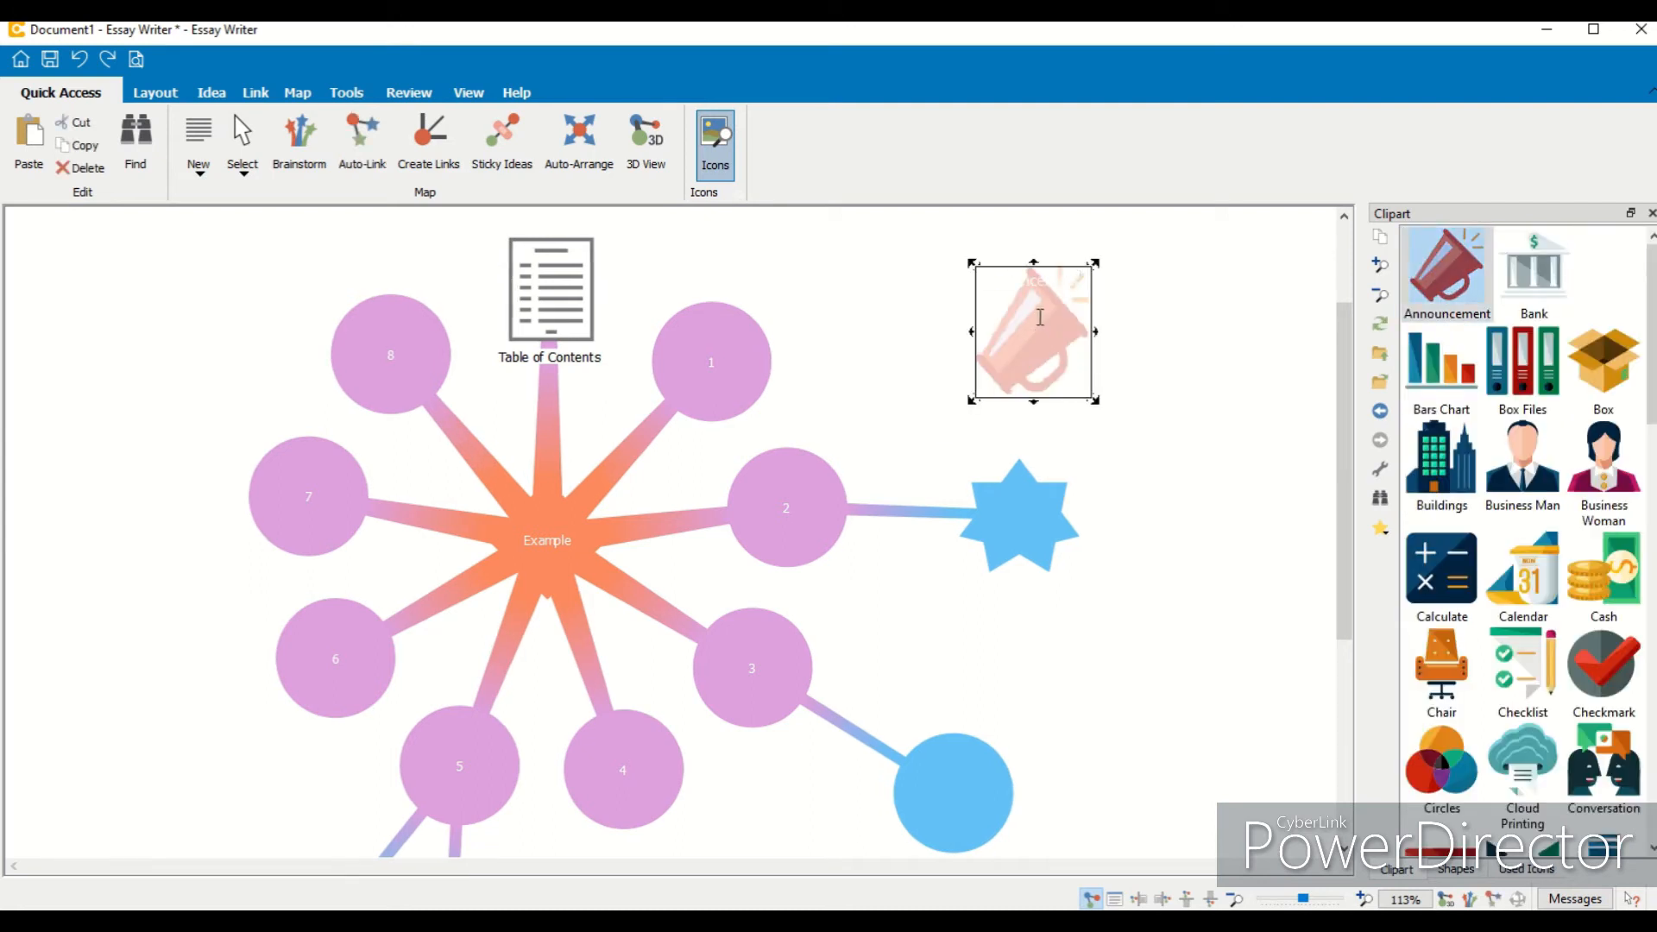
Step: Write the note "Due date 25/12/2021" in the Announcement idea and close the note
double_click(1019, 328)
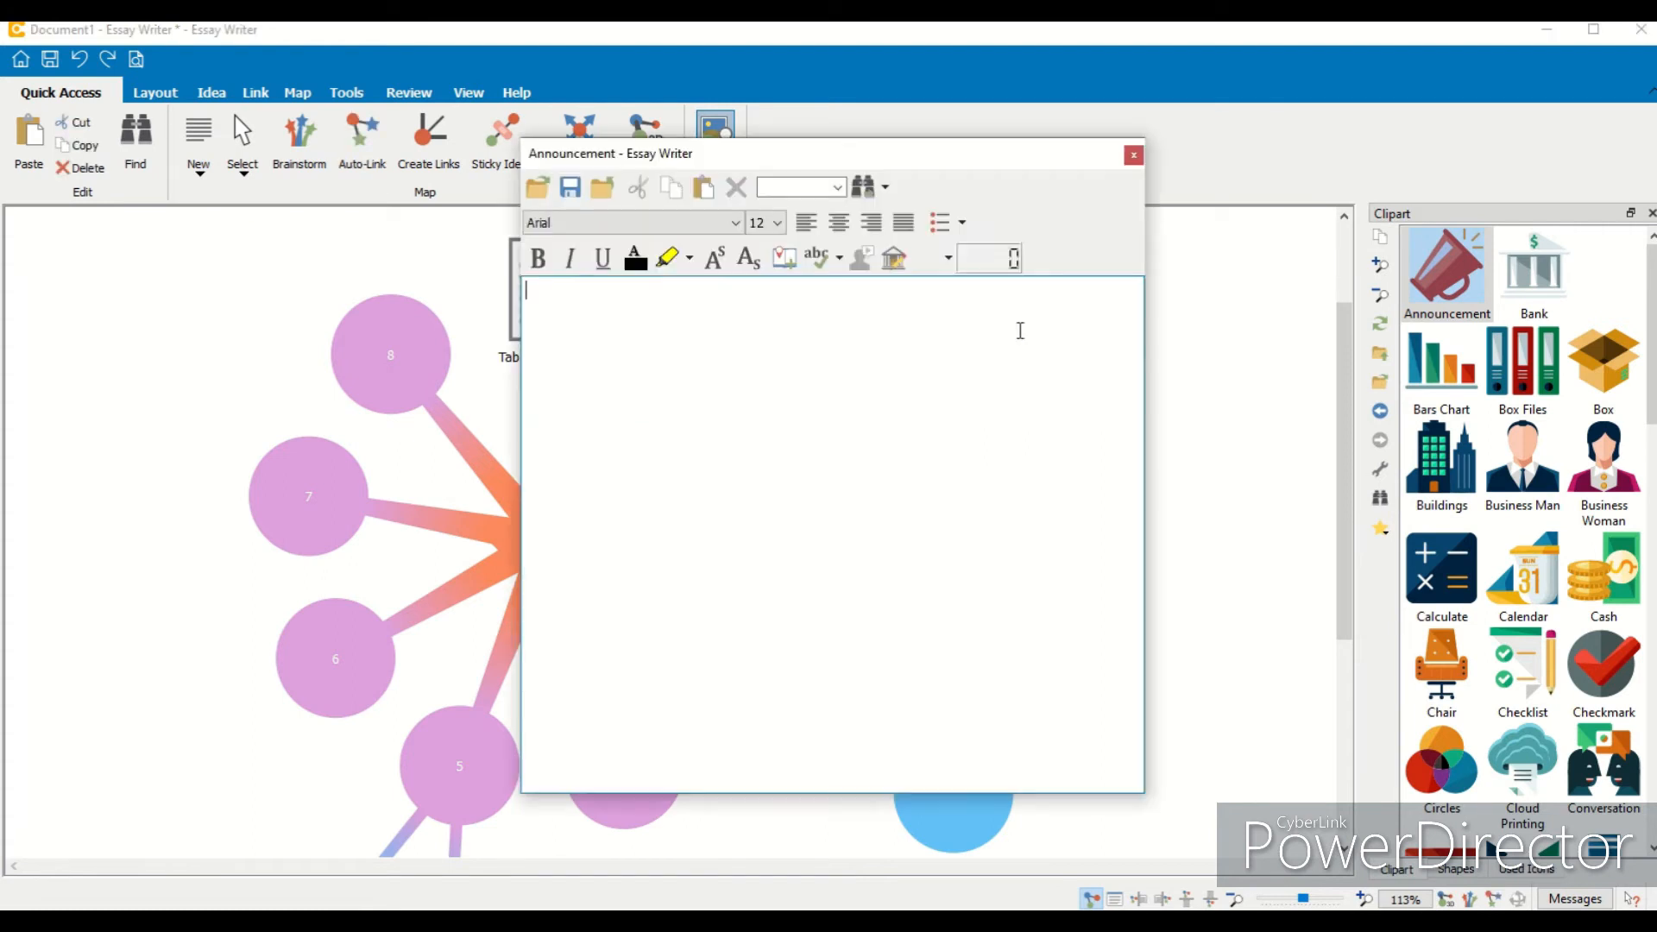
text(Due date 25/12/2021)
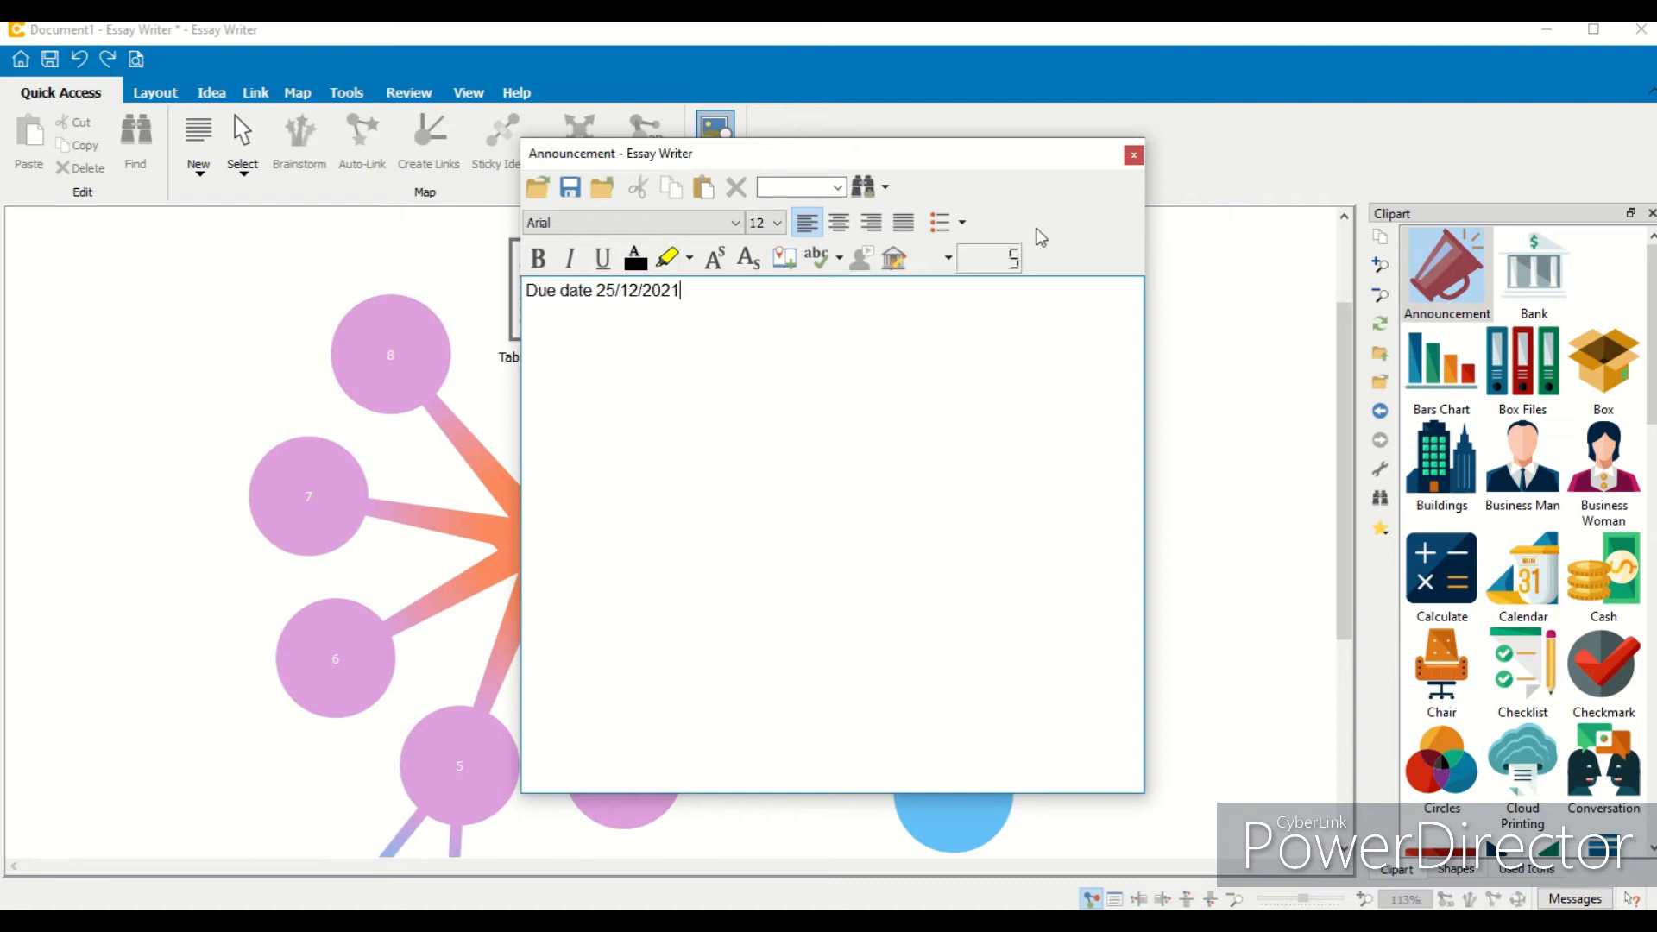
click(1133, 154)
Step: Reopen the Announcement idea's note to check it, close it, and move the idea farther away from the map's center
click(1036, 337)
double_click(1037, 336)
click(1133, 156)
drag(1042, 362, 1175, 335)
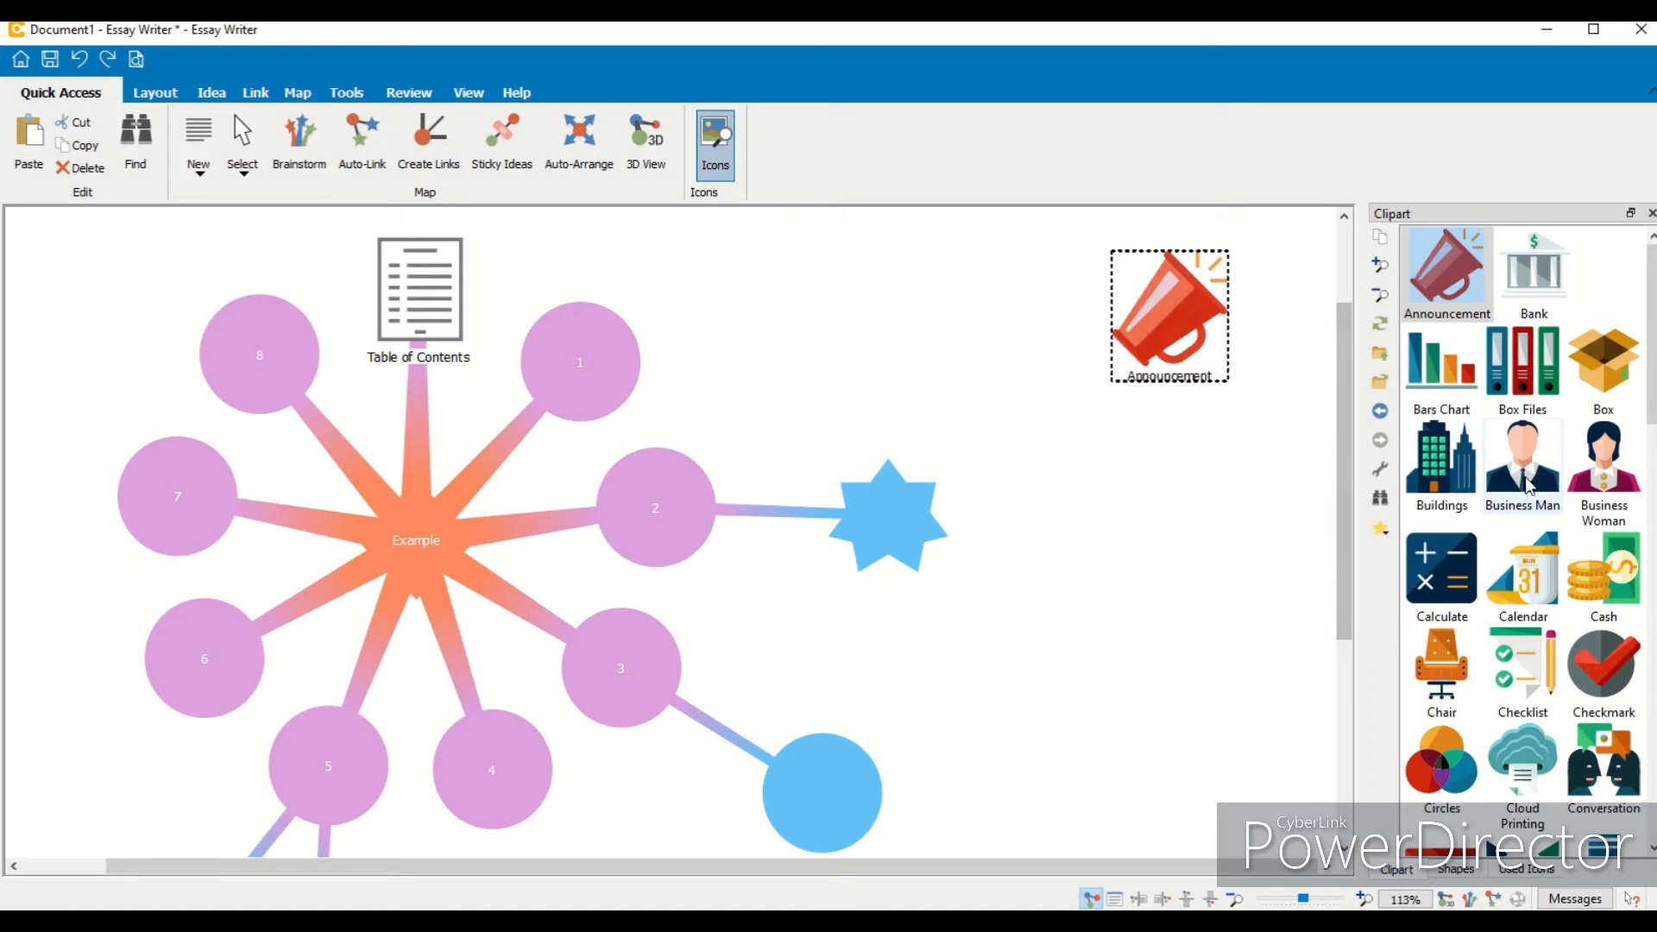
Step: Replace the blue star linked to idea 2 with the Bars Chart clipart
drag(1461, 380, 889, 517)
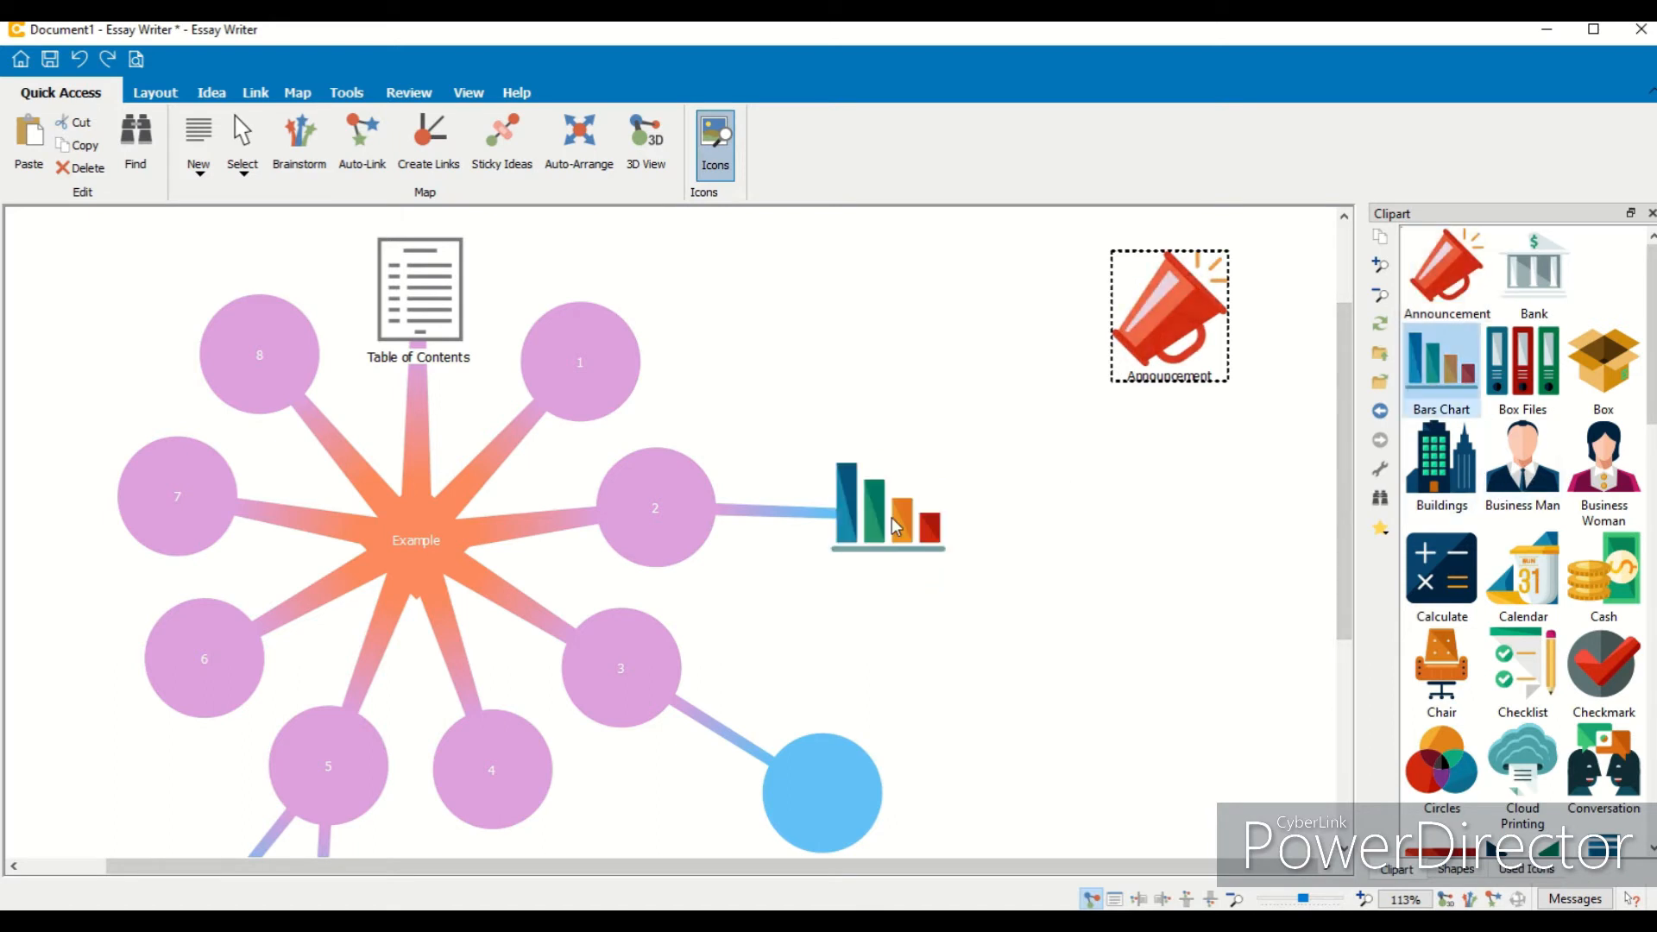
Step: Try giving idea 1 the Bars Chart clipart and moving it outward, and undo these changes
drag(1441, 366, 874, 535)
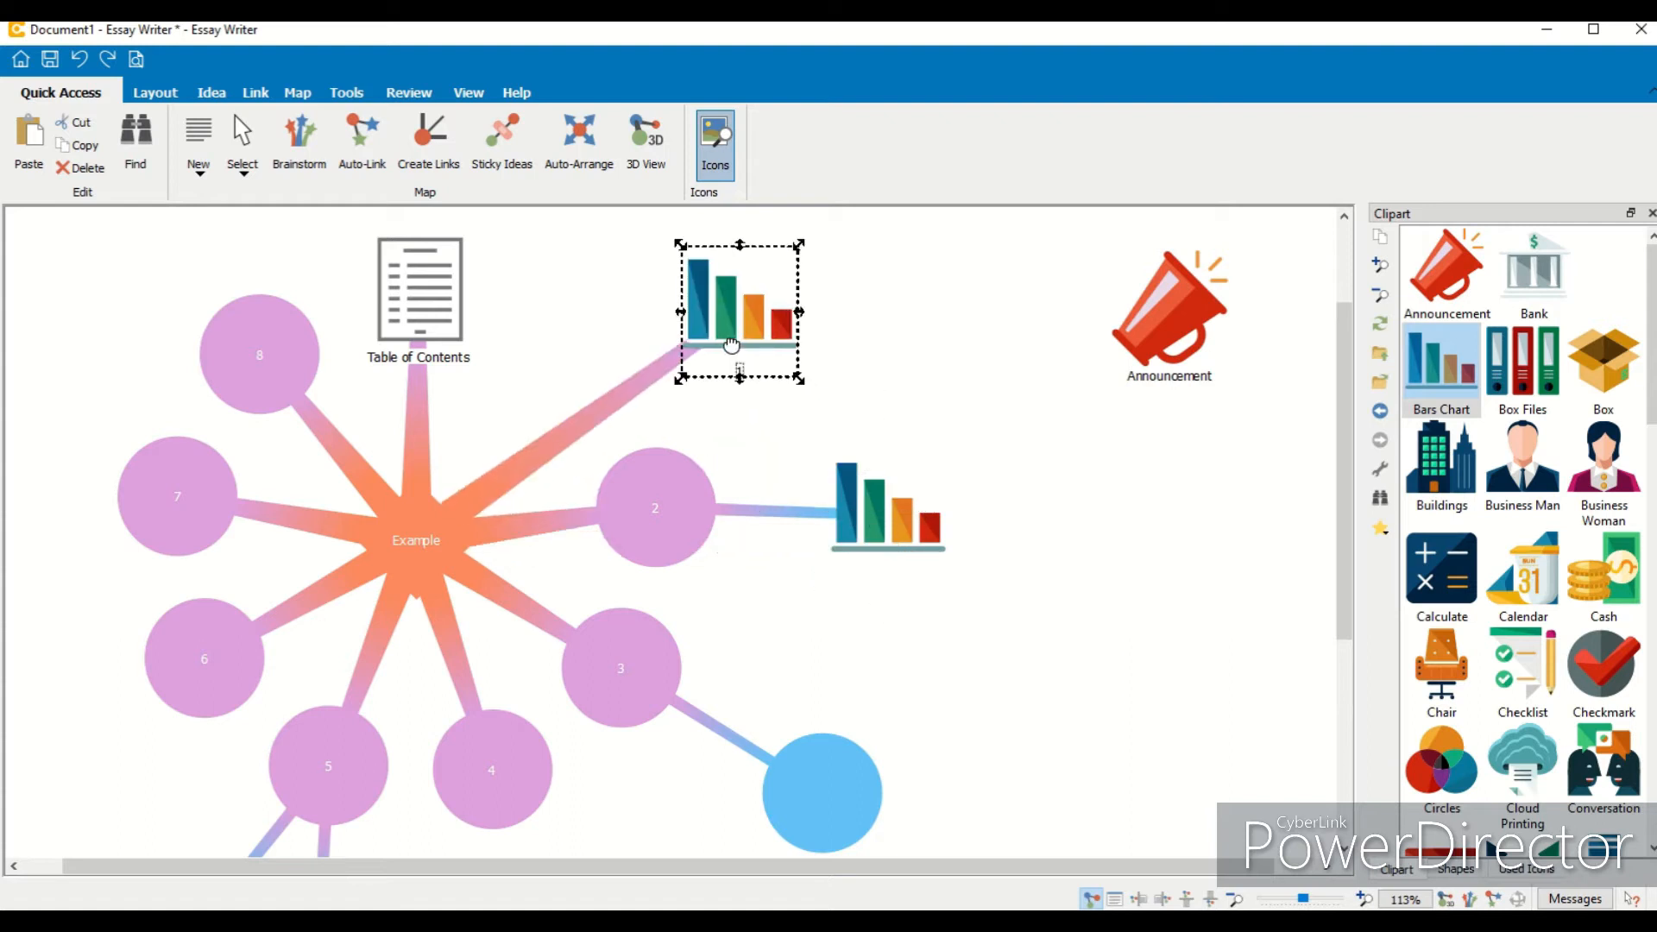
click(1028, 409)
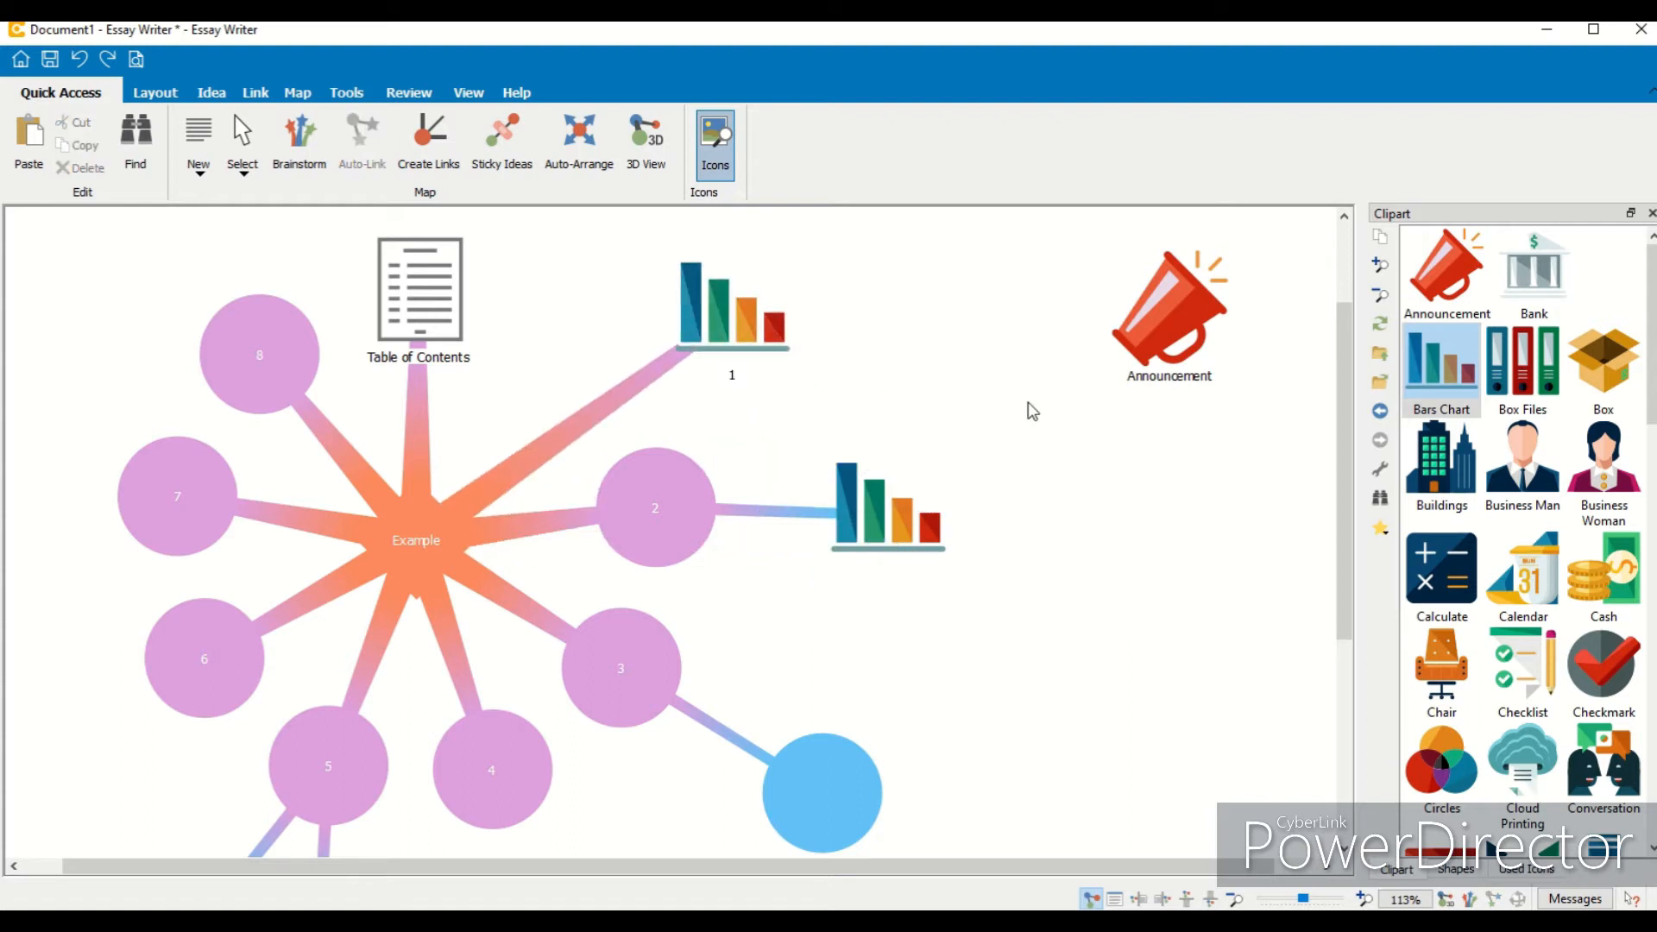
click(82, 60)
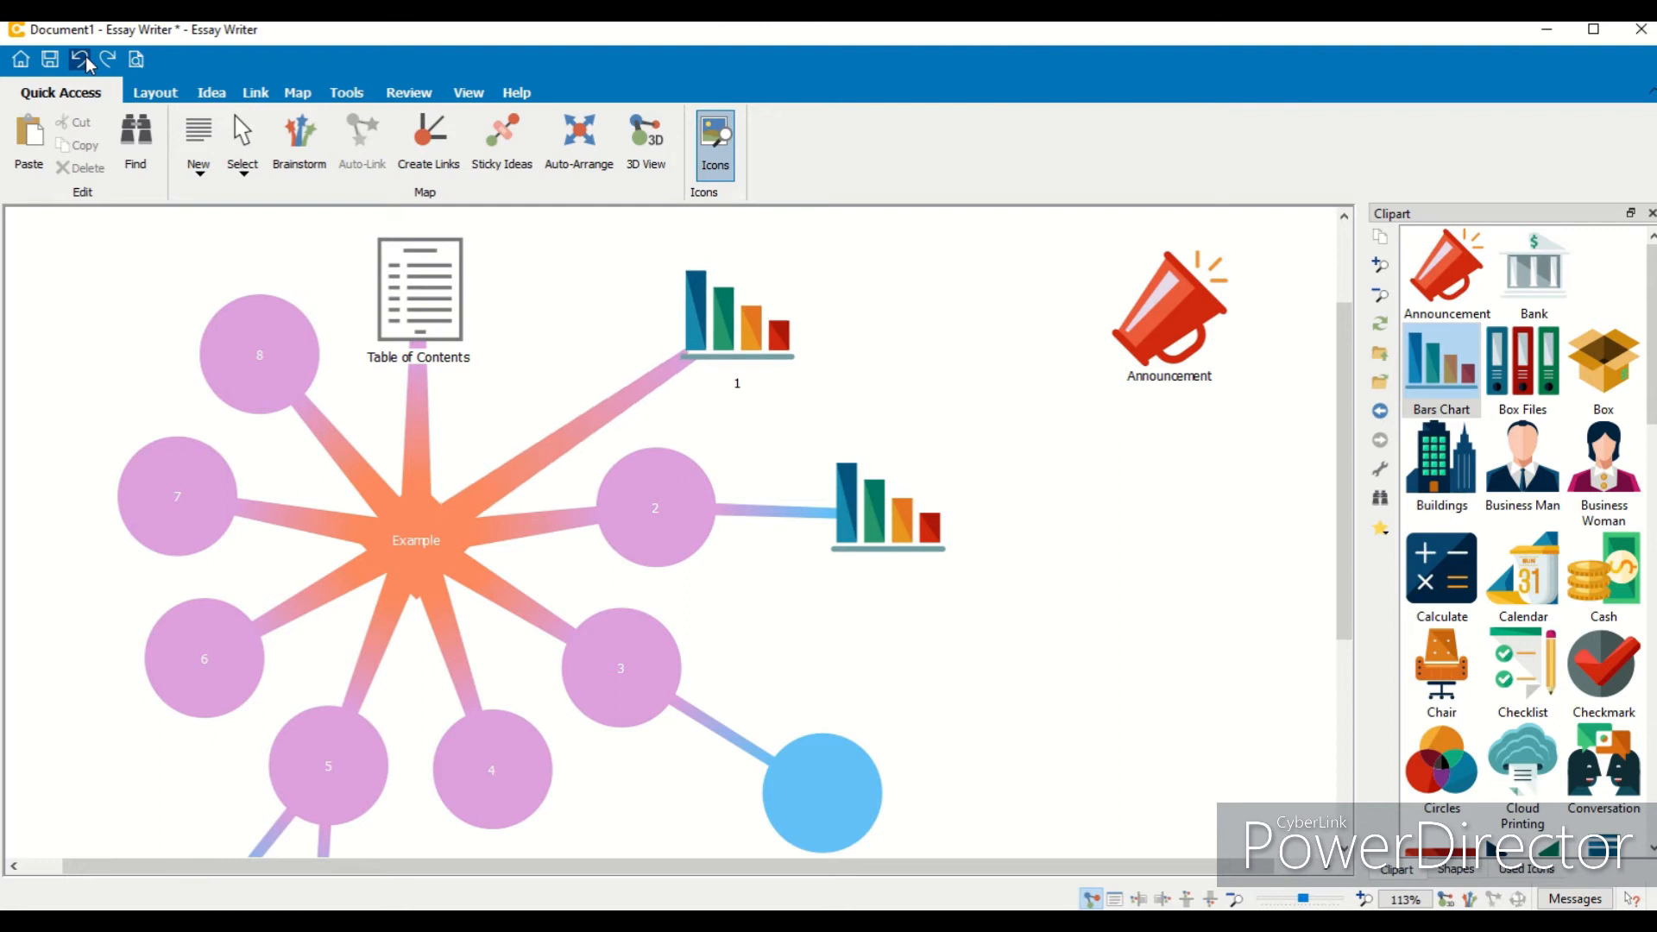
click(81, 60)
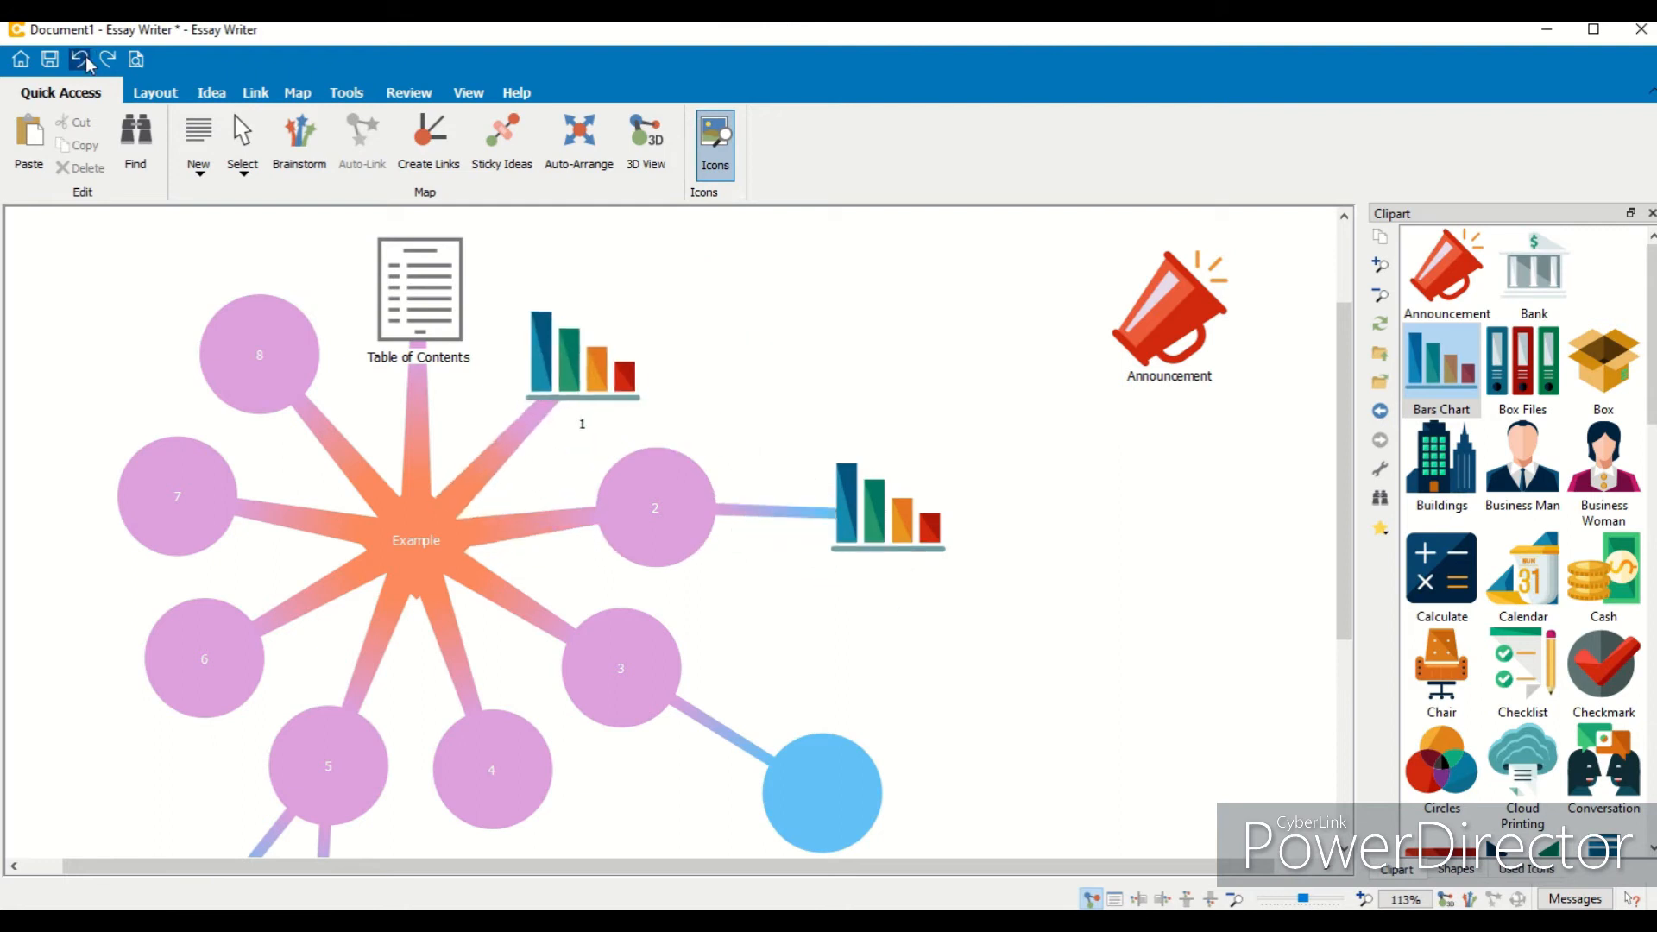
click(82, 60)
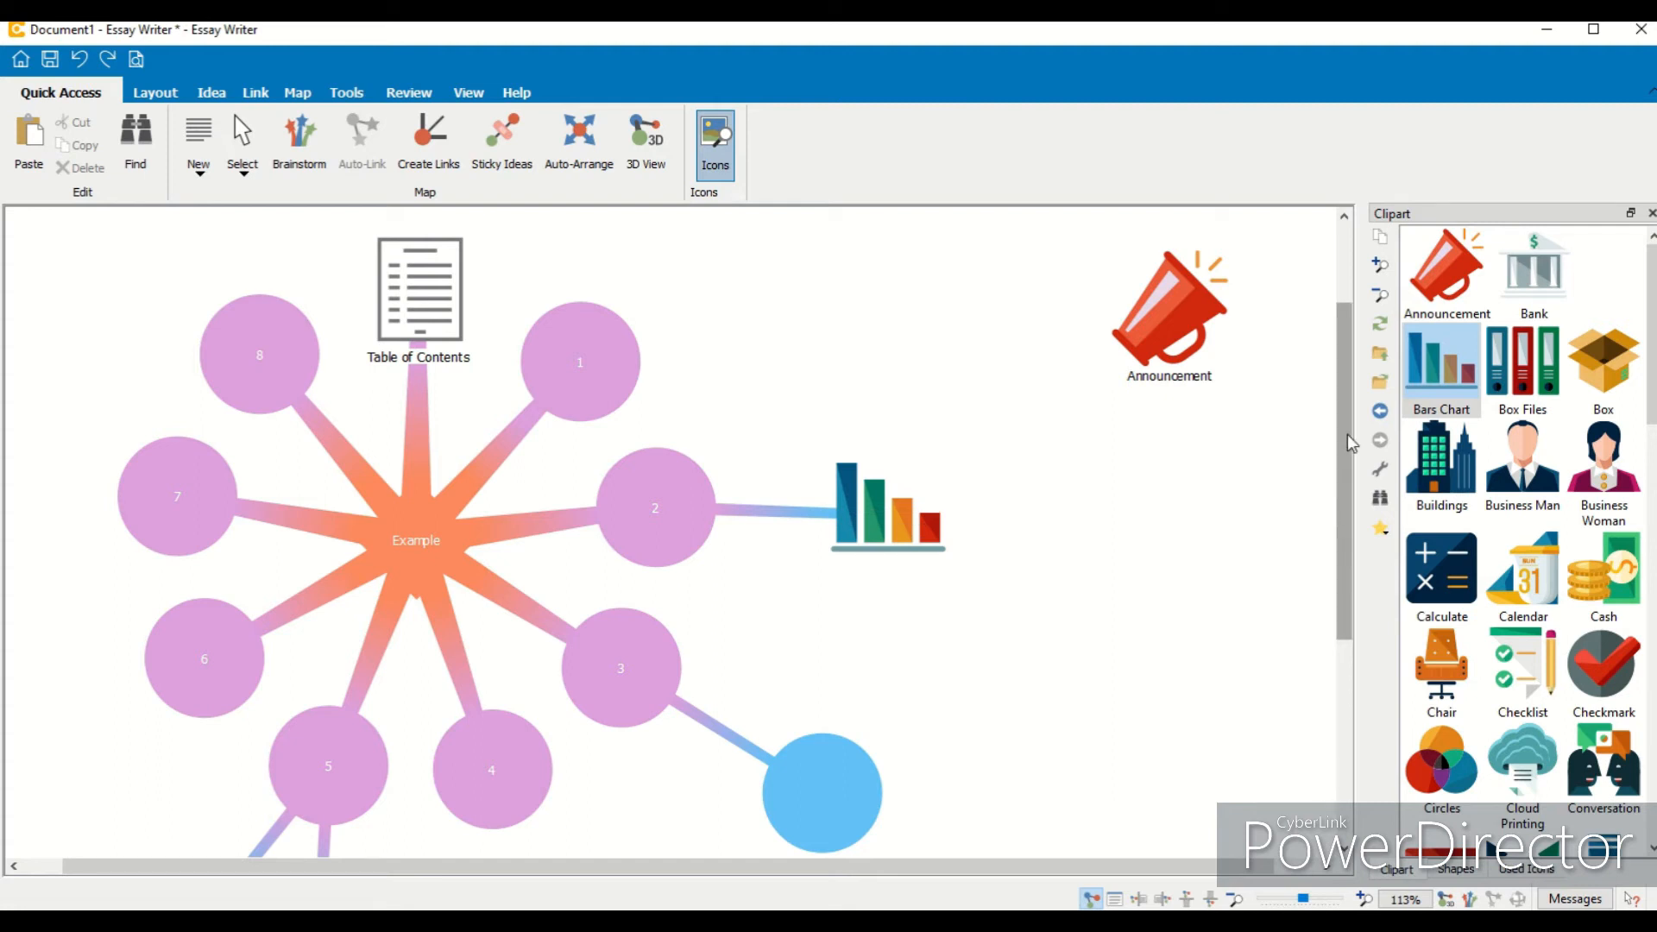
Step: Close the clipart library and move the Announcement idea a little closer to the map
click(1651, 213)
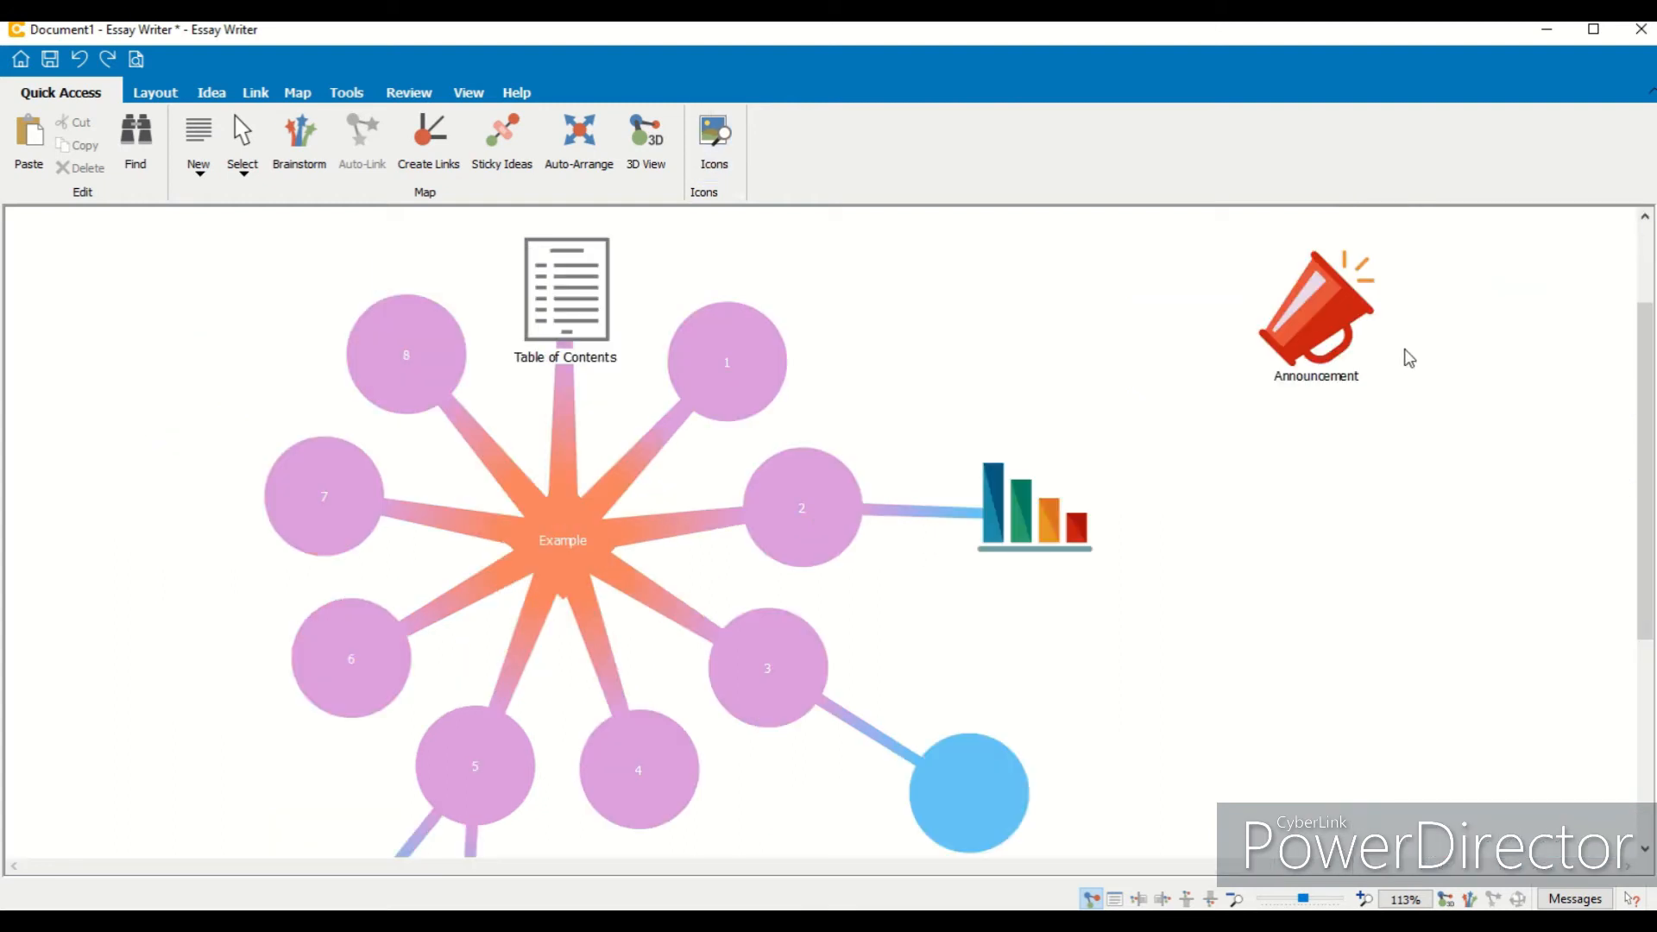
drag(1320, 319, 1193, 329)
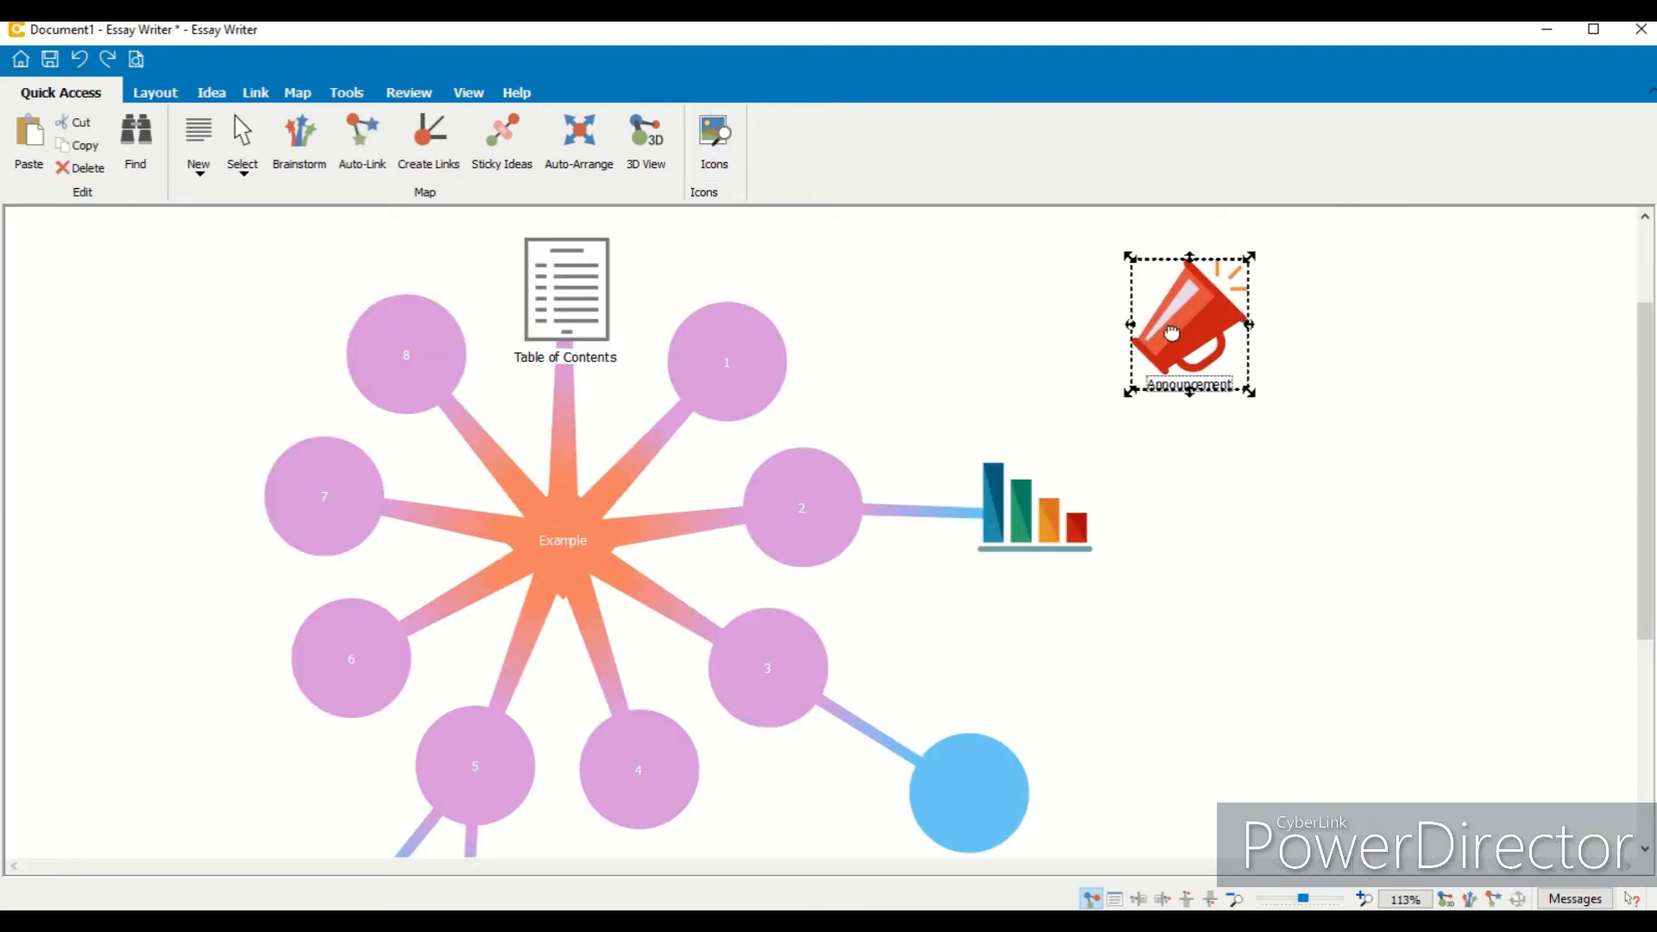
Step: Collapse the Example idea's whole branch and expand it again with the Branch View commands
click(155, 94)
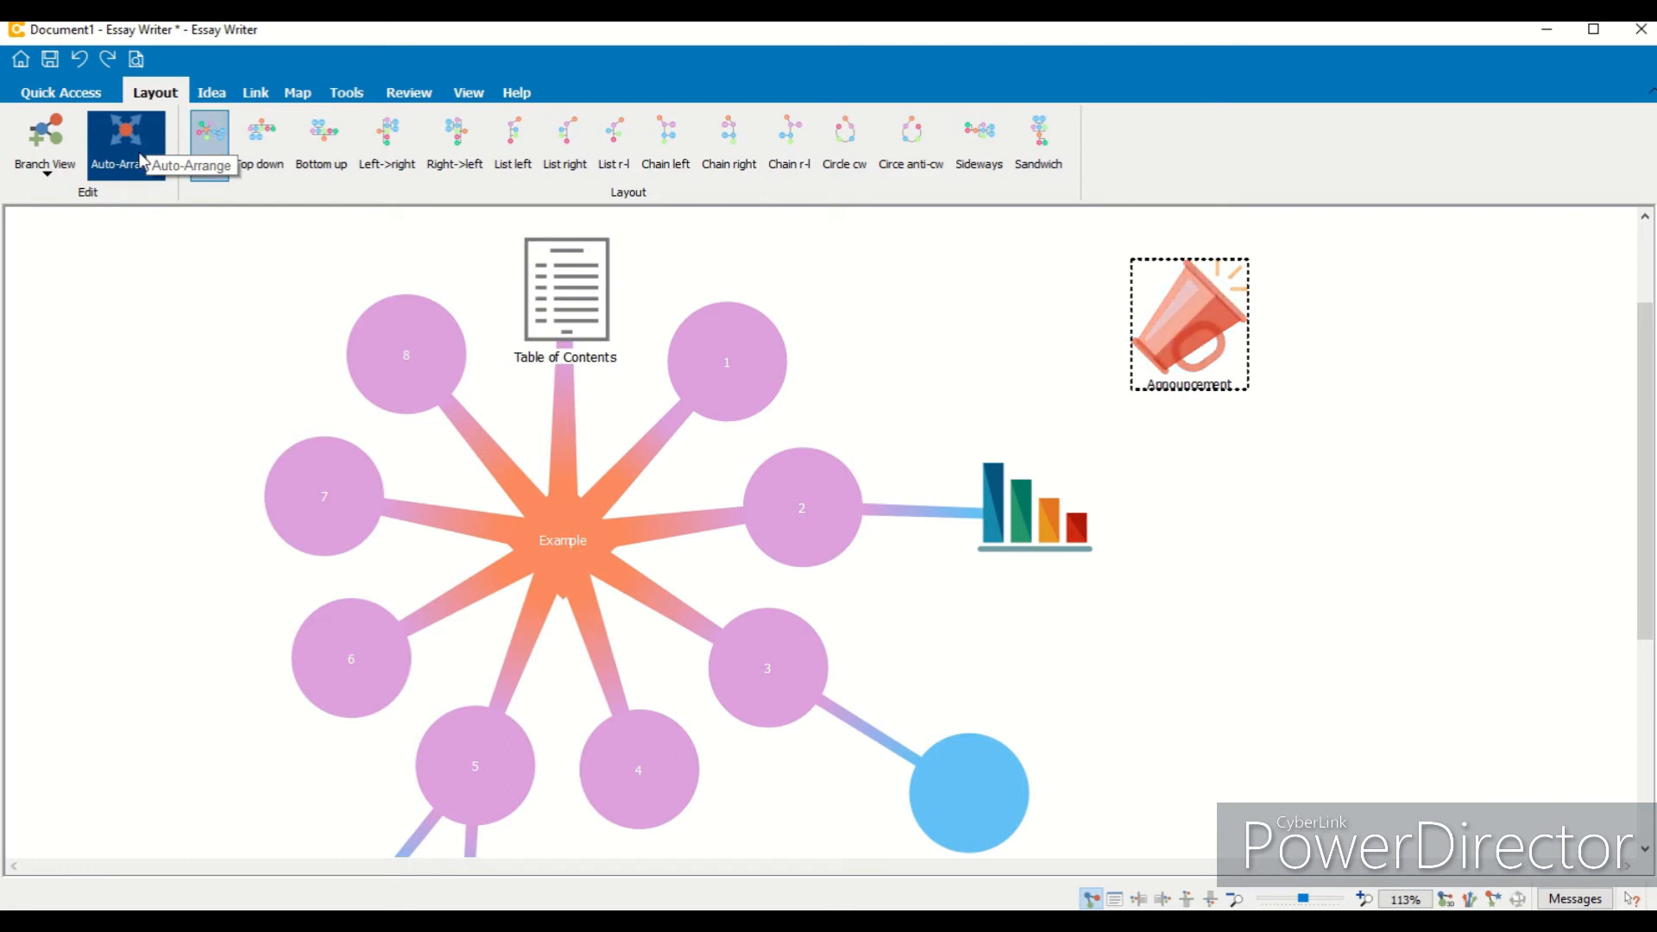
click(49, 172)
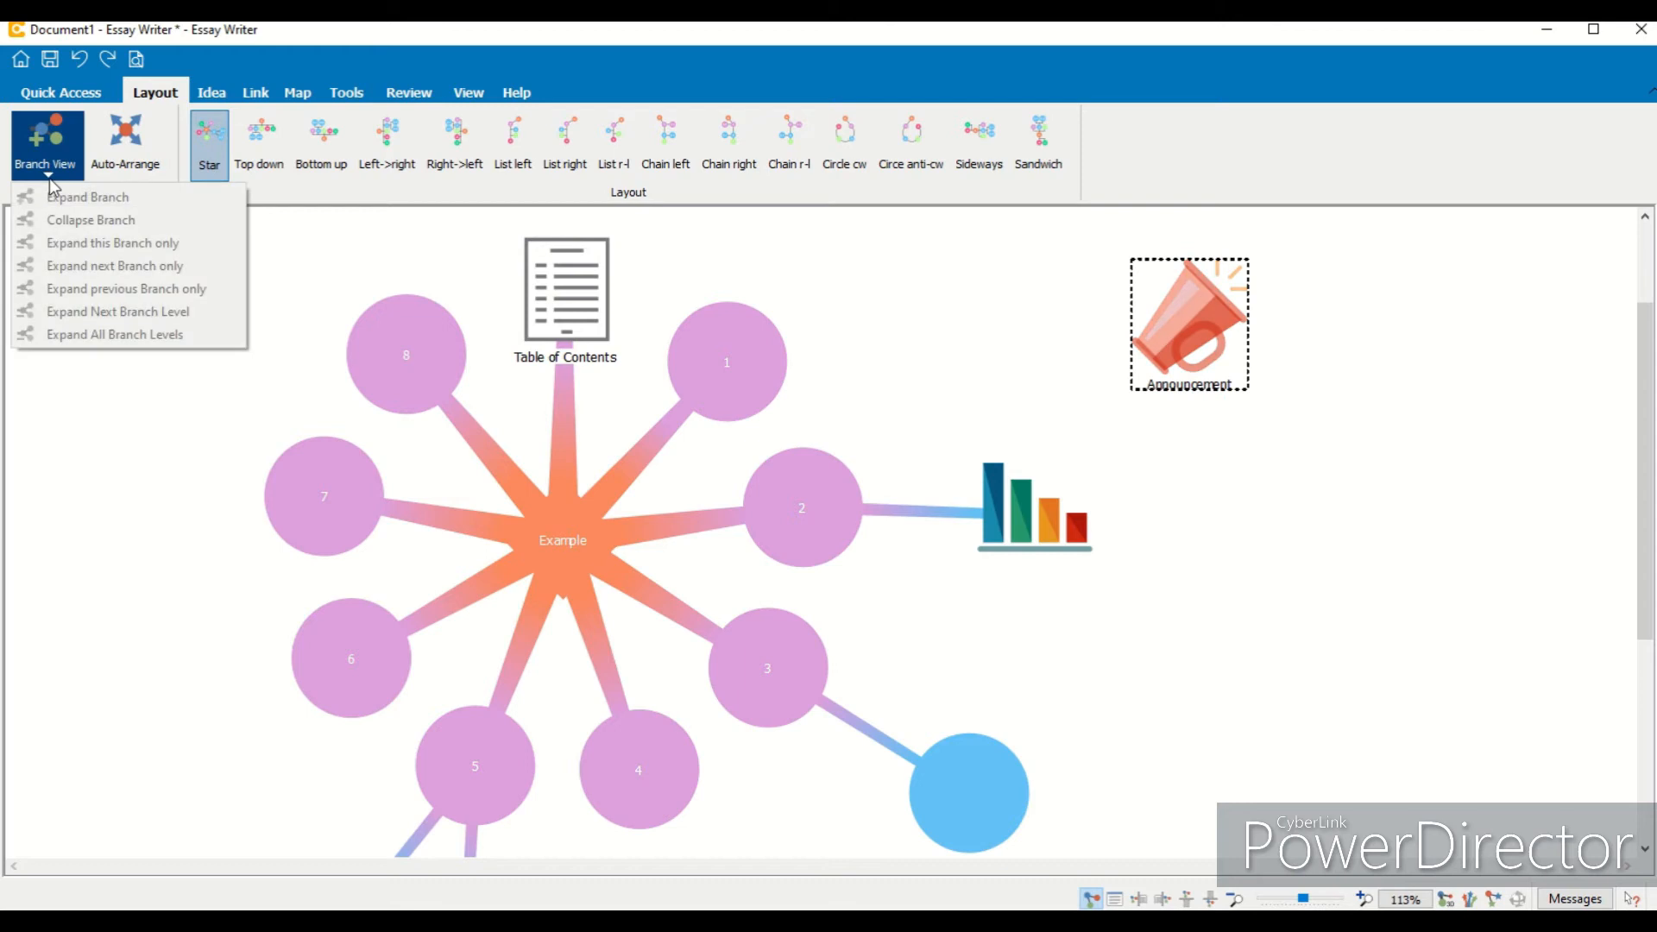
click(535, 518)
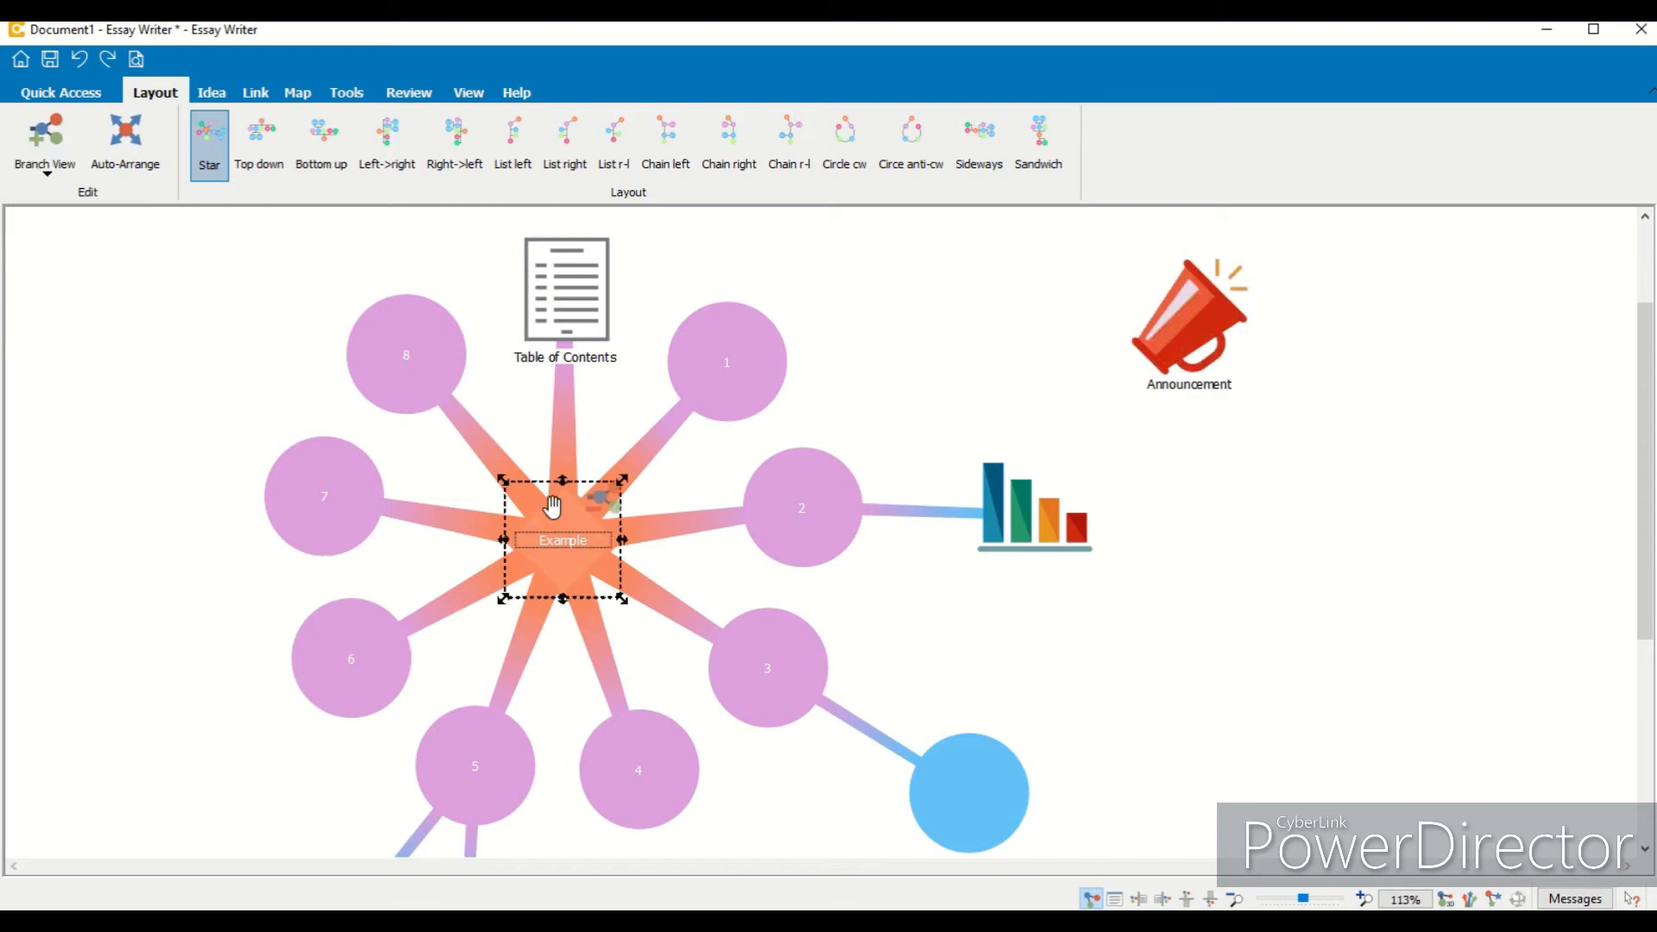
click(47, 168)
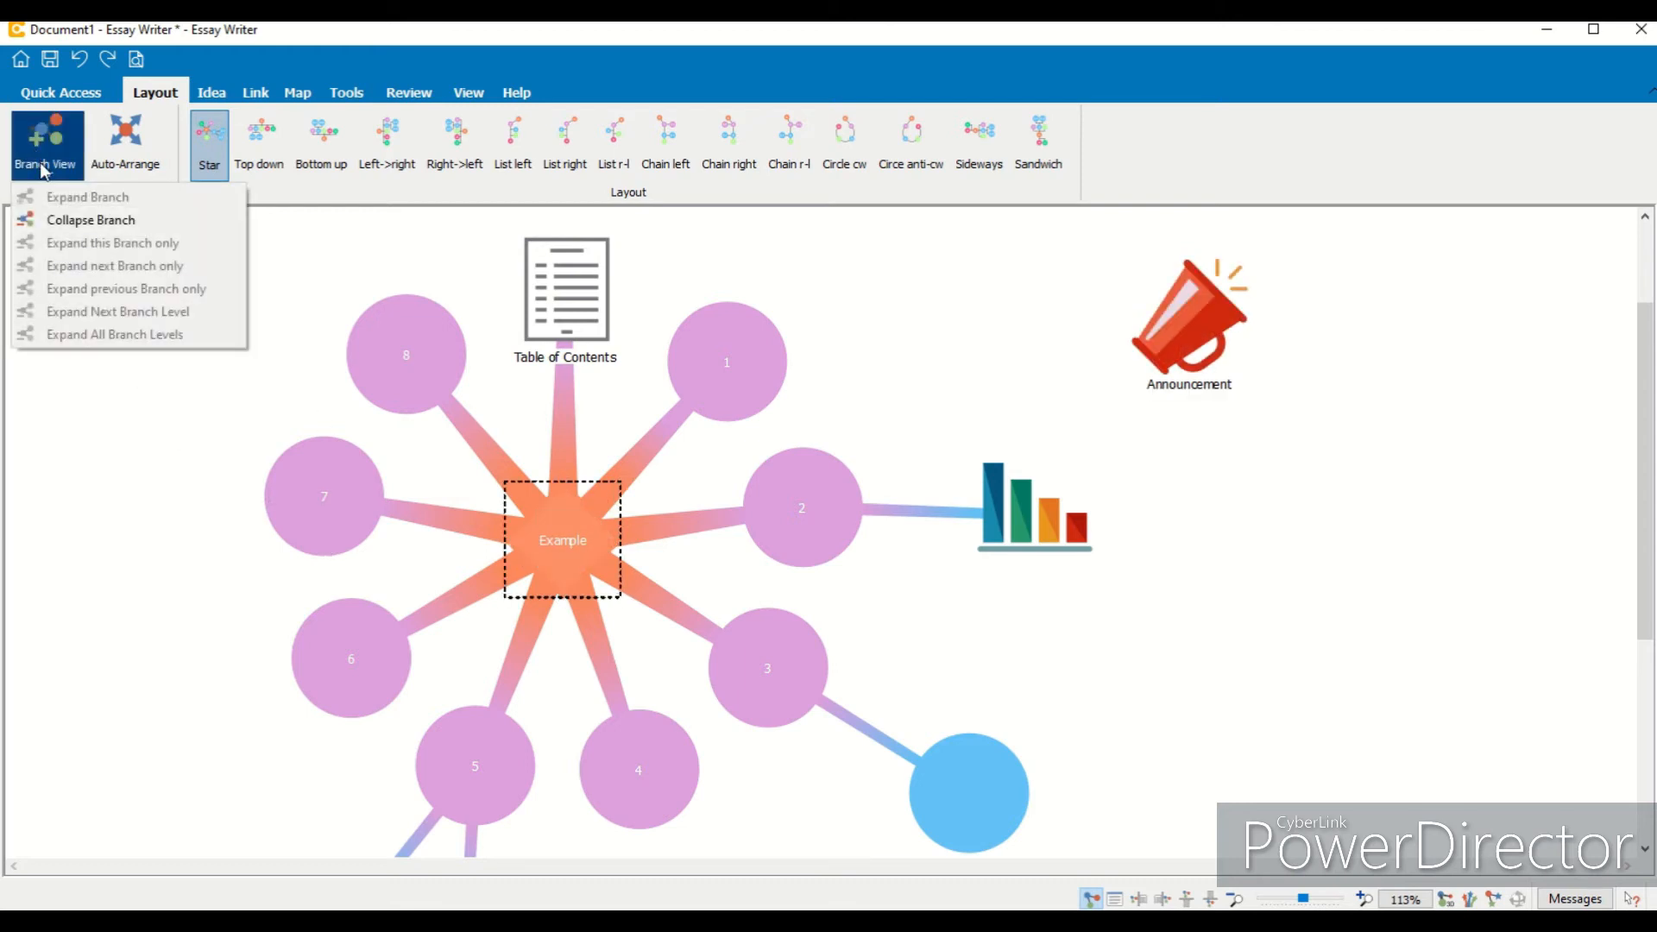
click(102, 228)
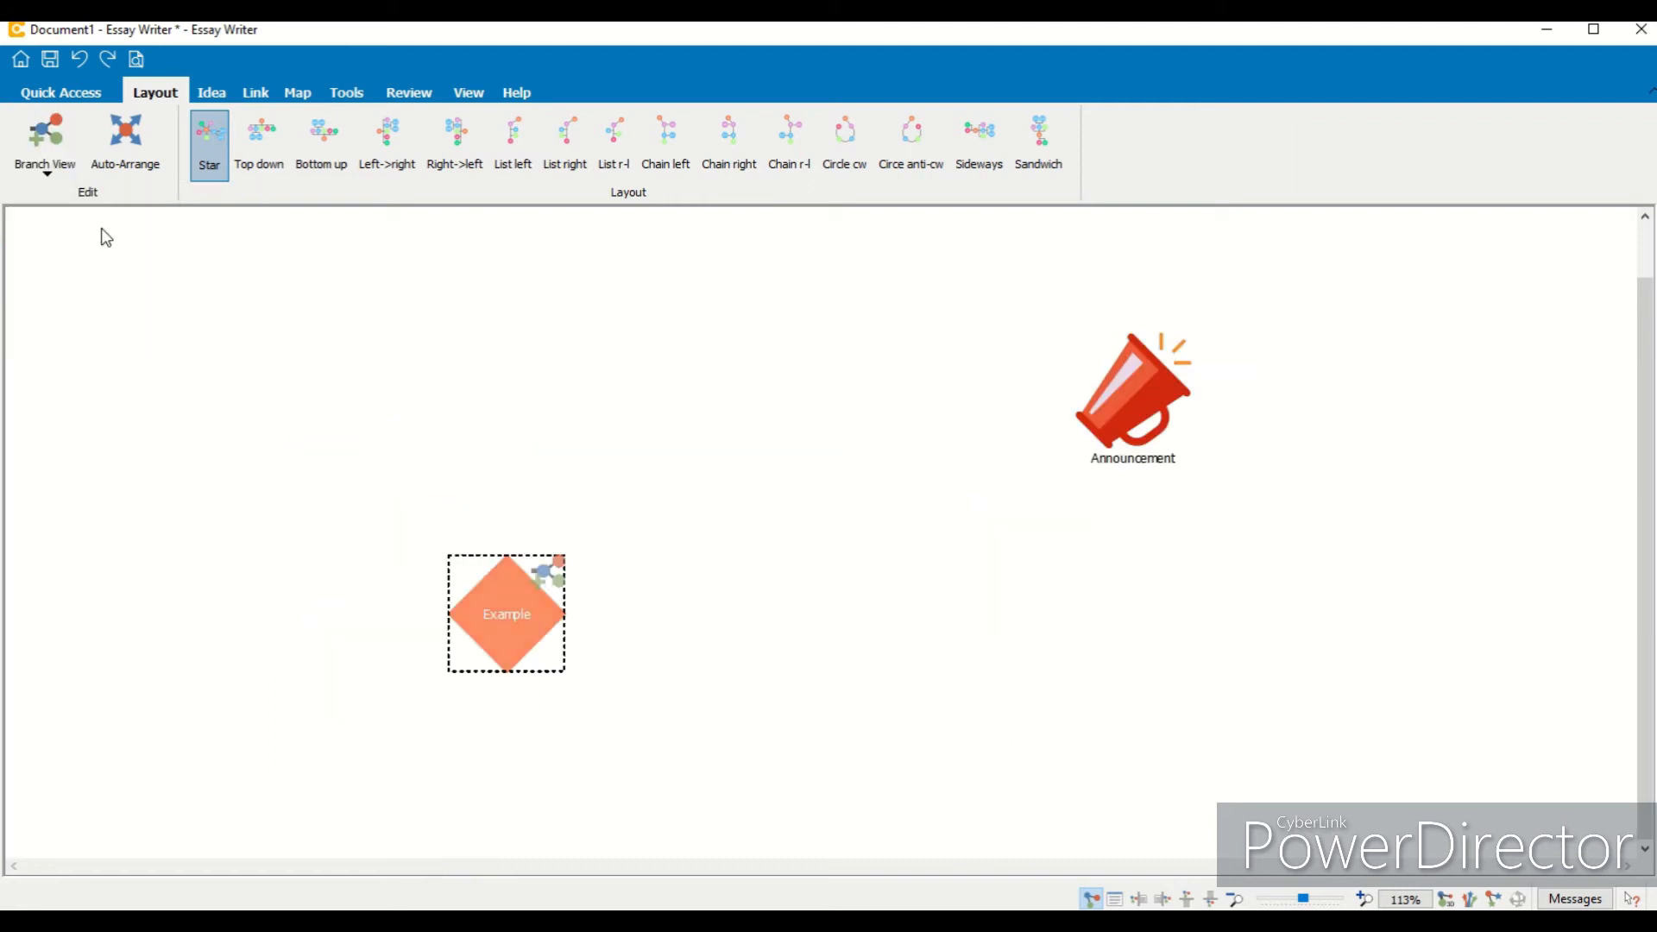
click(46, 168)
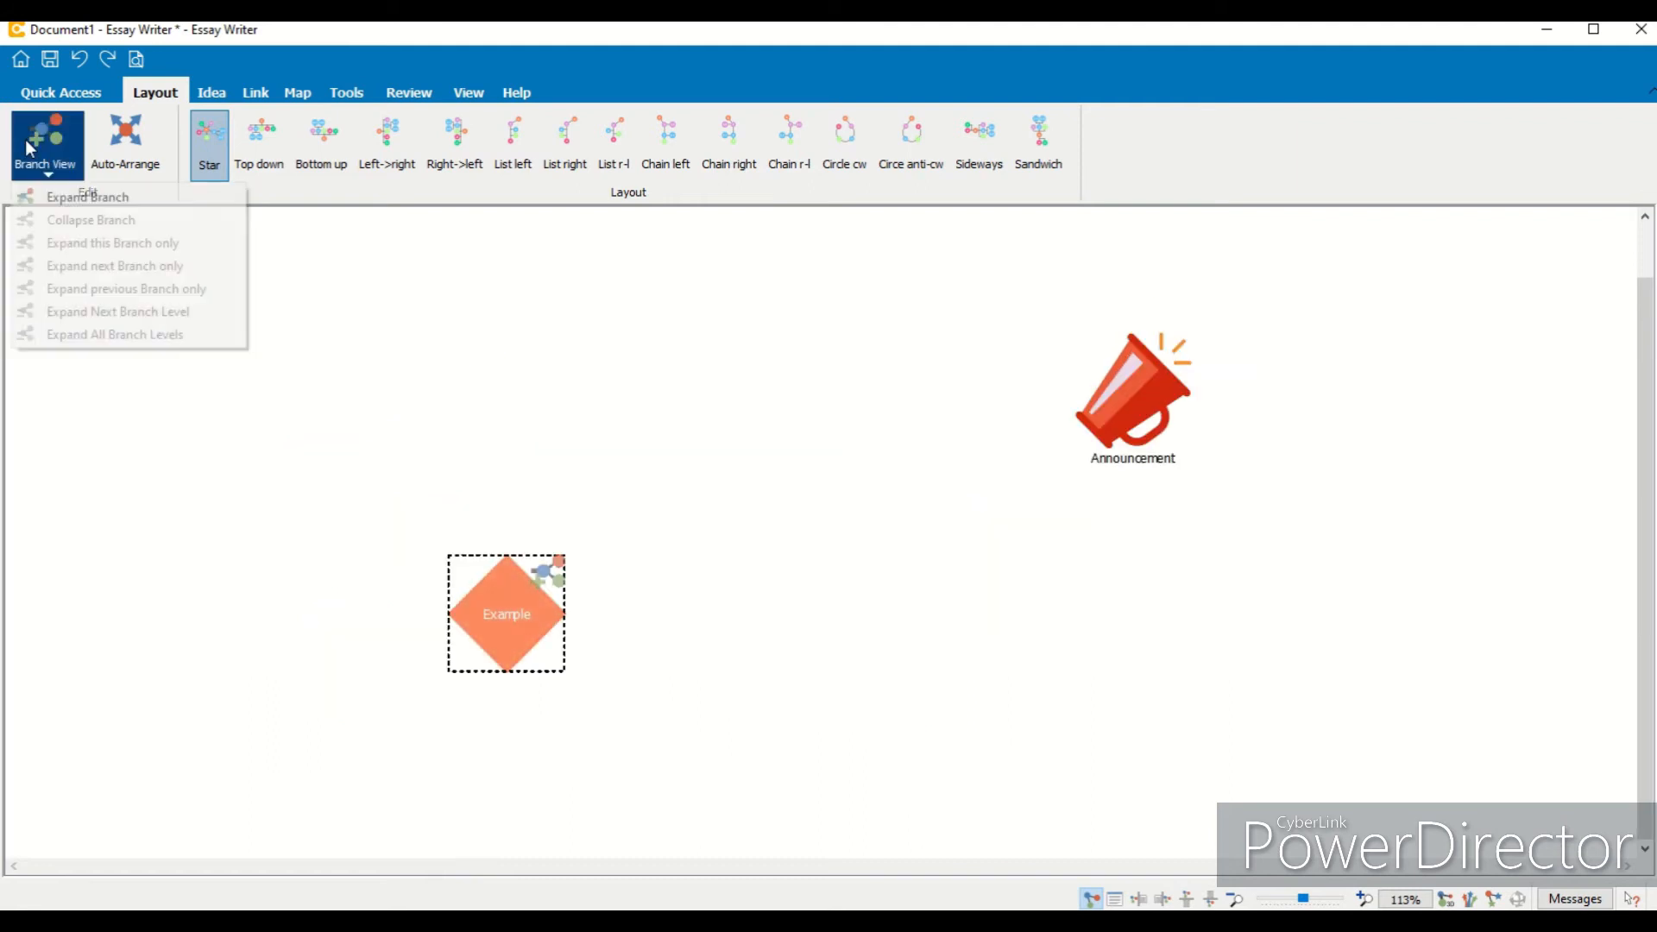
click(44, 194)
Step: Collapse and re-expand the Example branch using the branch marker on the idea itself
click(677, 602)
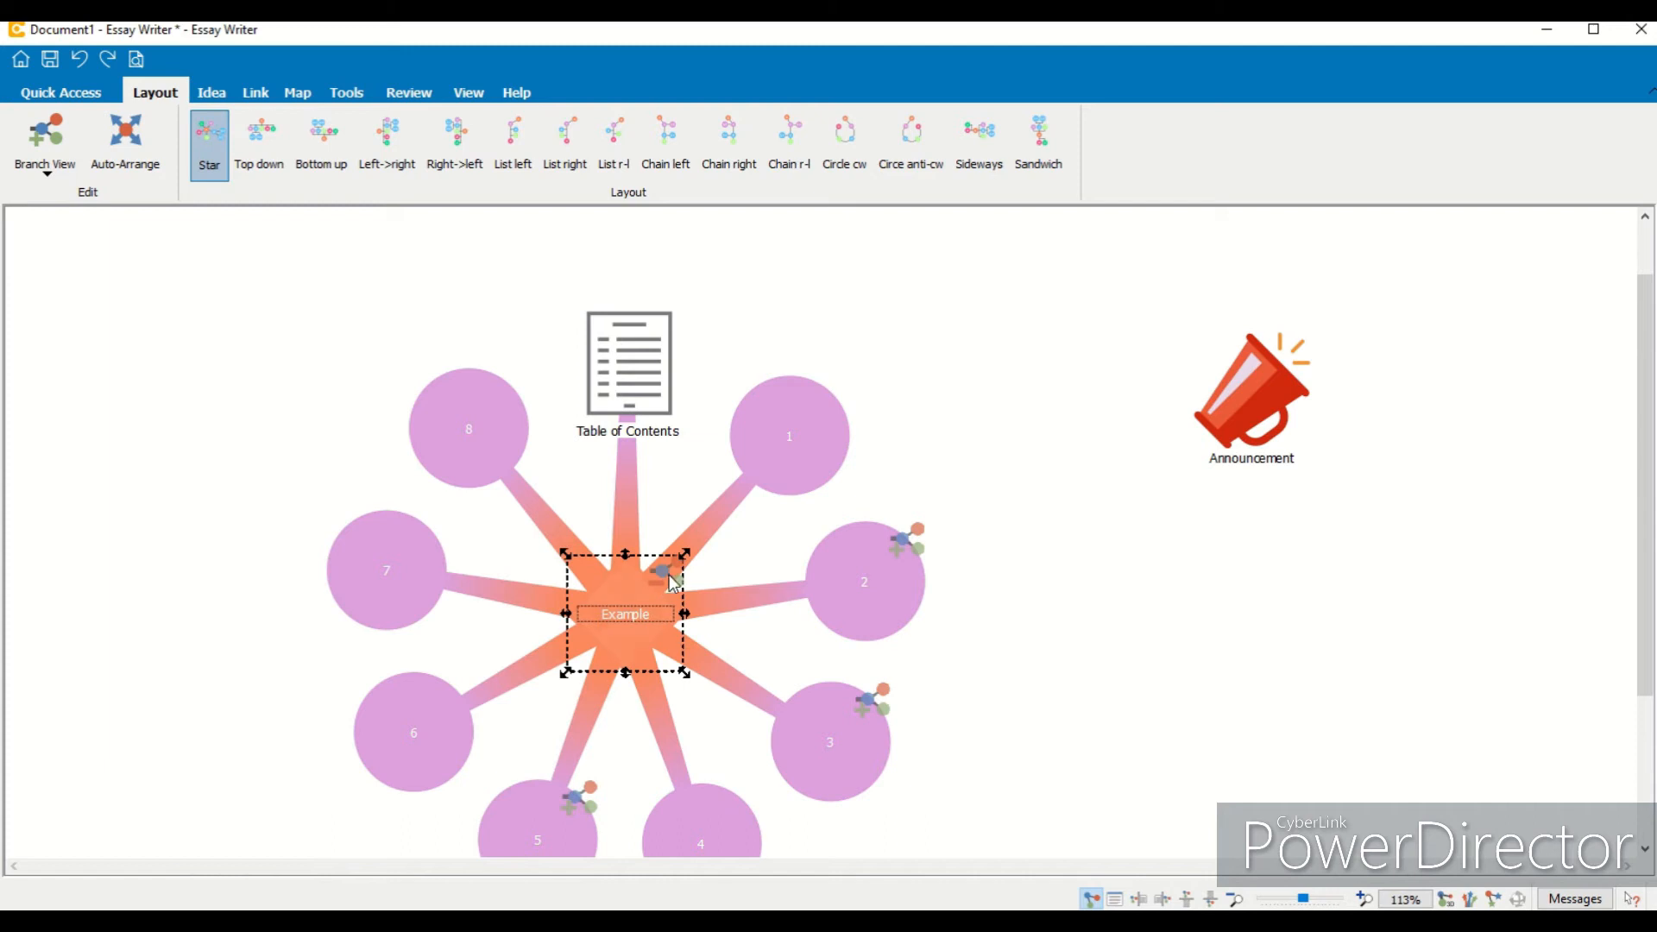
click(670, 574)
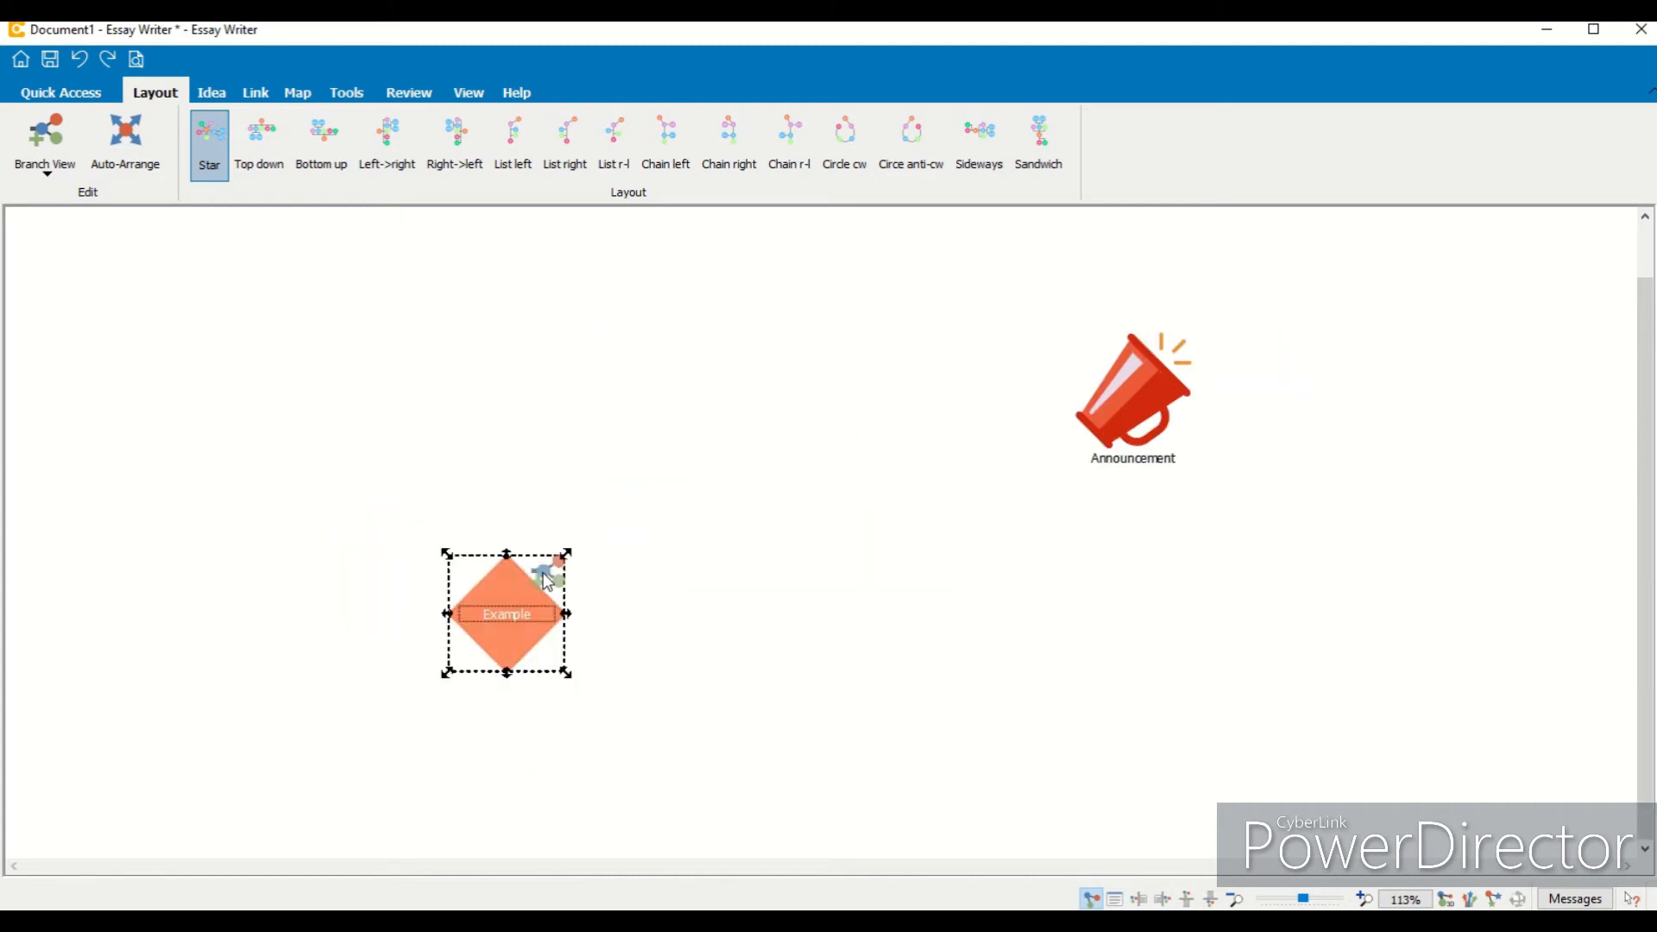
click(544, 572)
Step: Try the Top down, Left->right, Right->left, List left and Chain left layouts on the Example map
drag(1648, 598, 1648, 642)
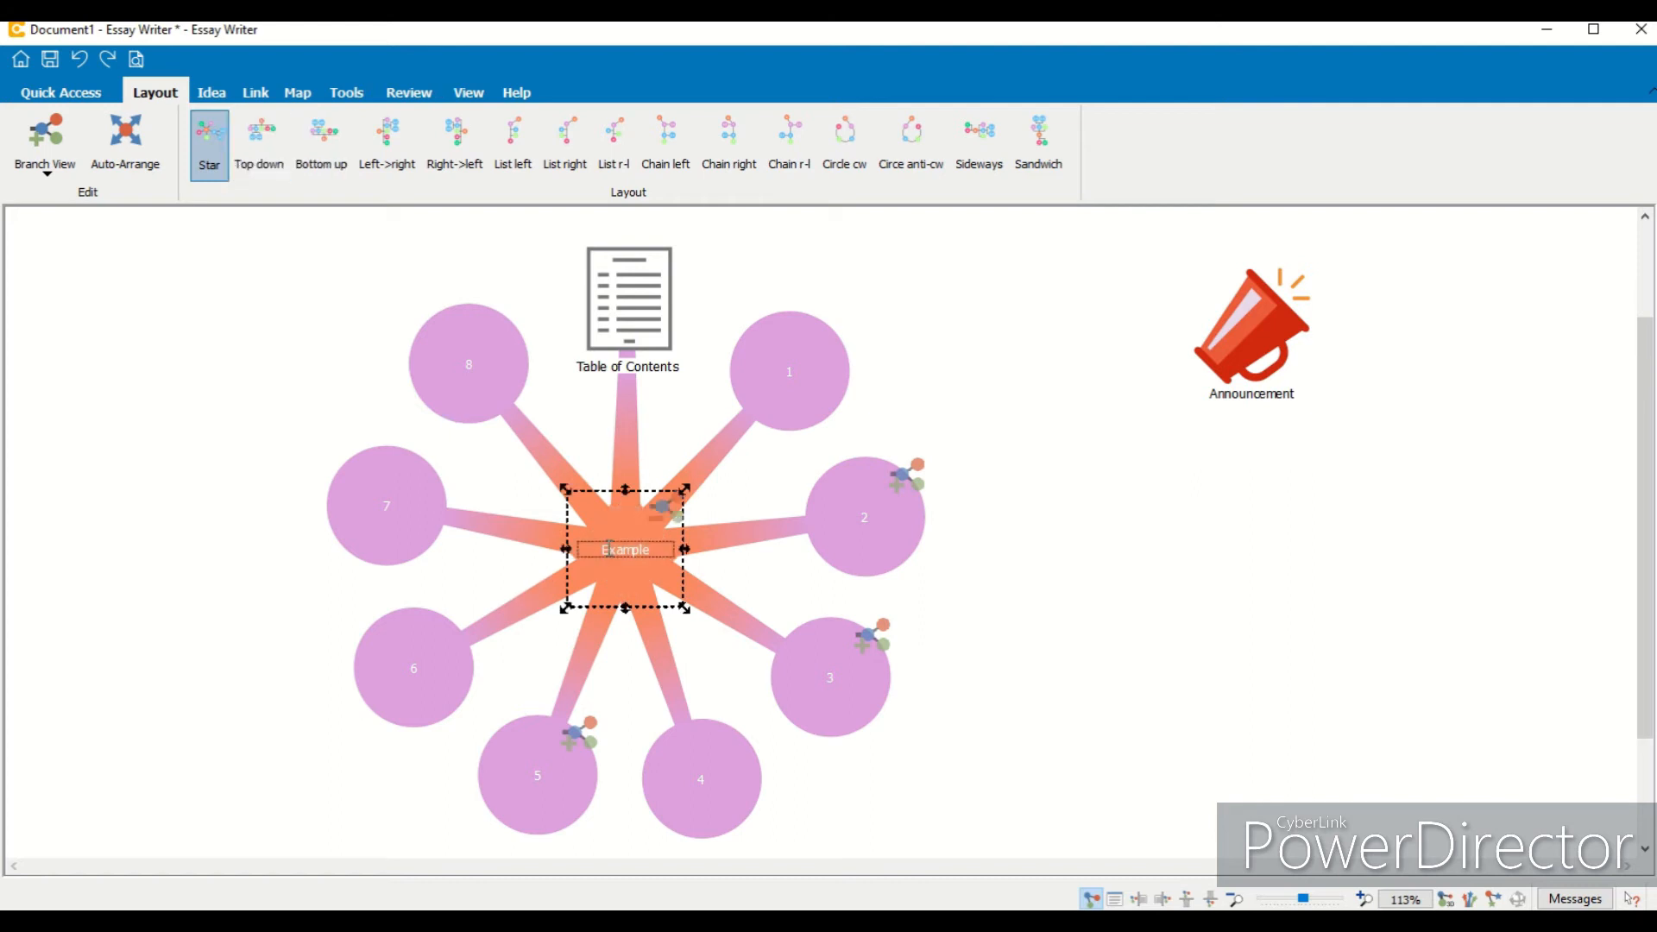
click(260, 158)
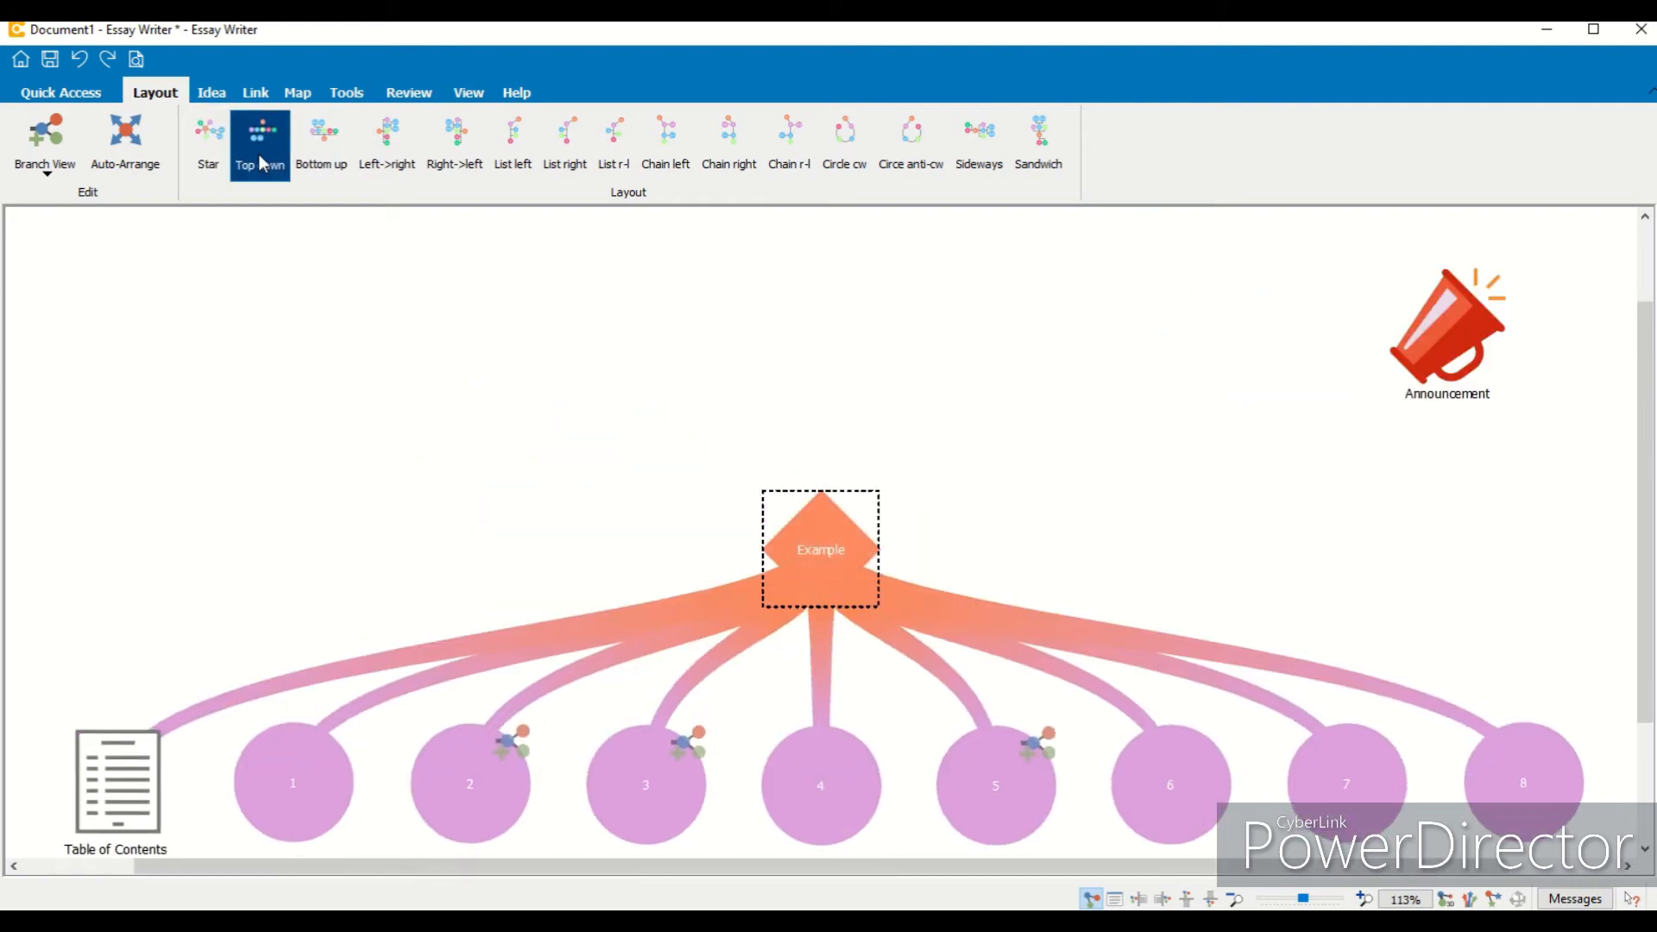
click(347, 160)
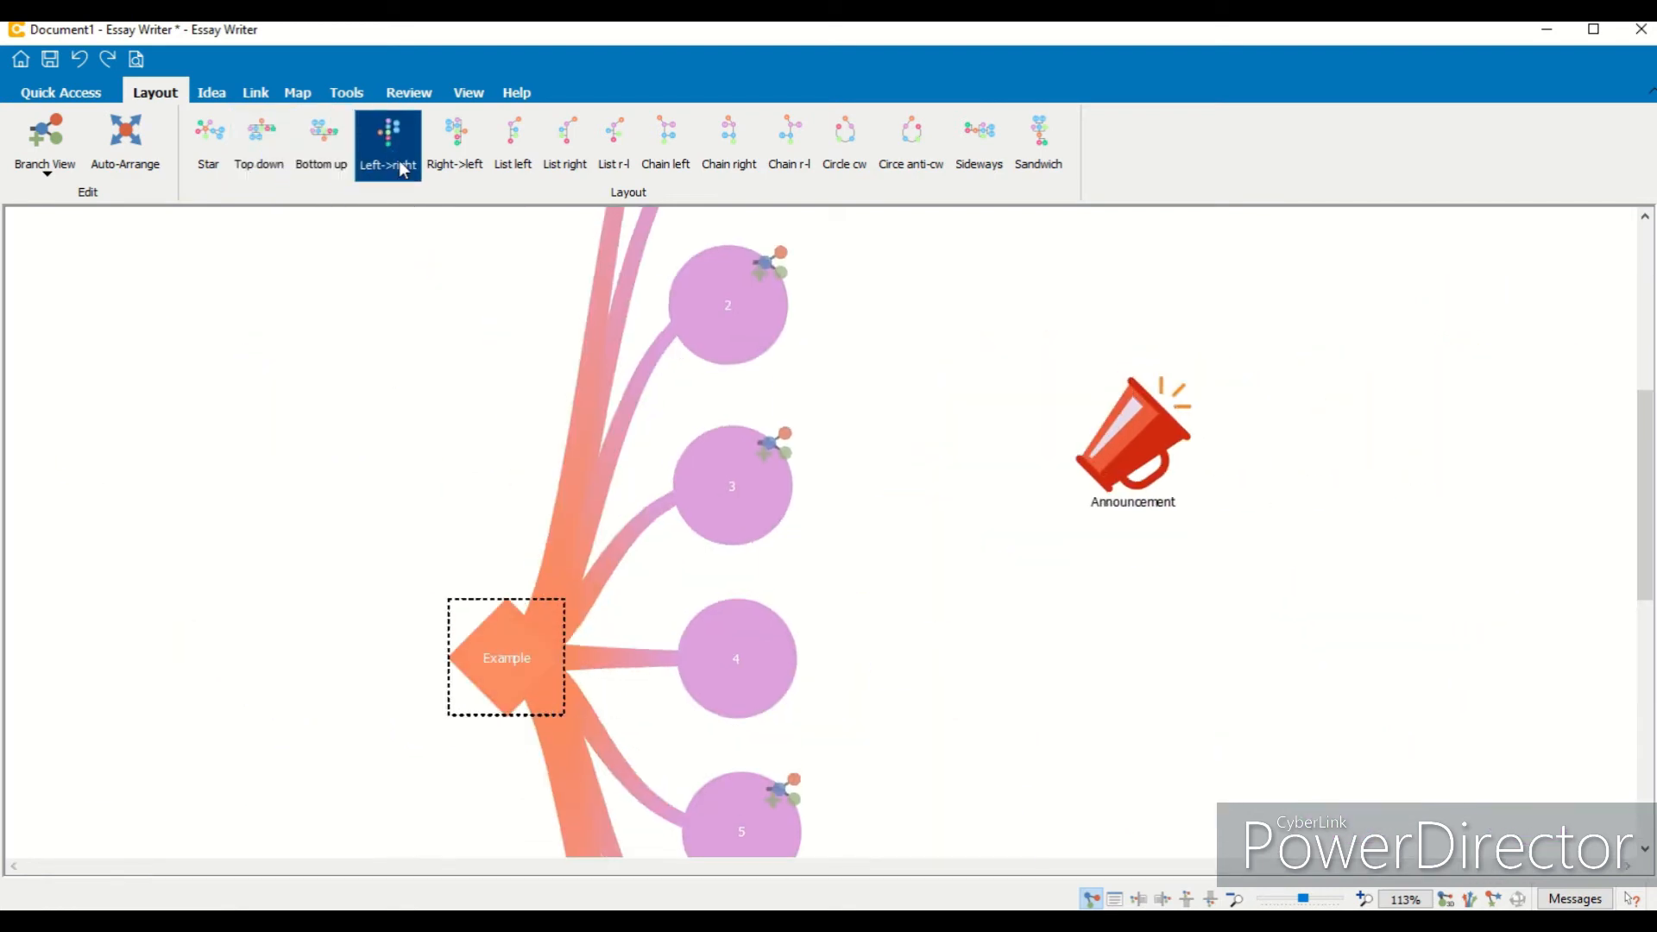
click(455, 148)
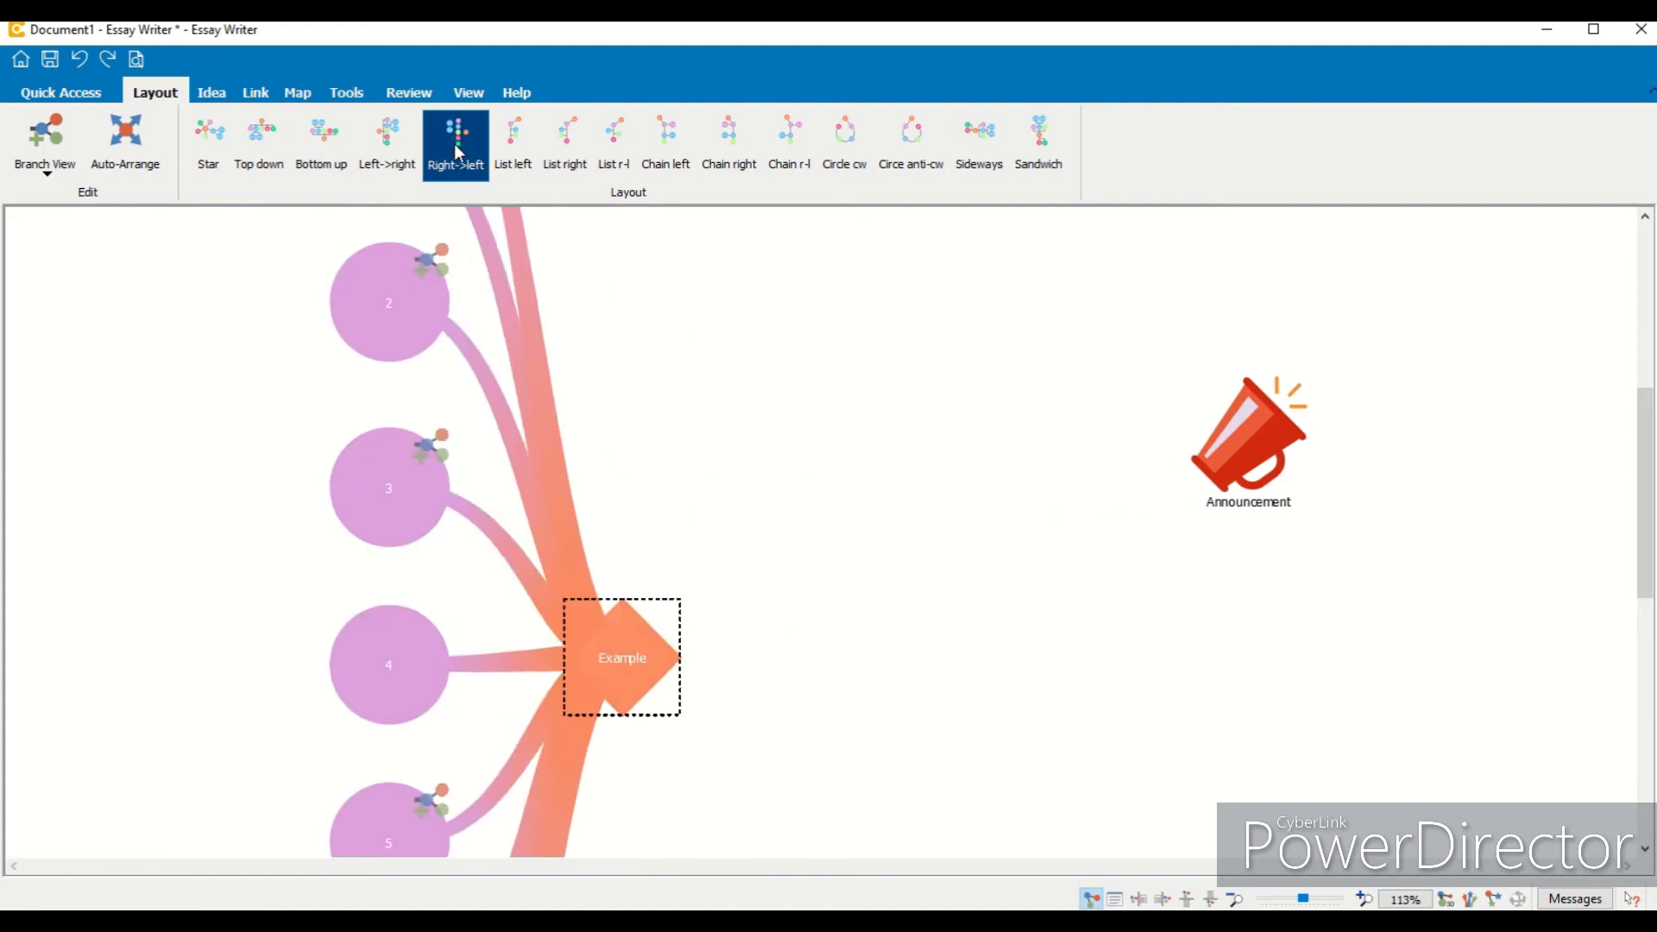
click(512, 145)
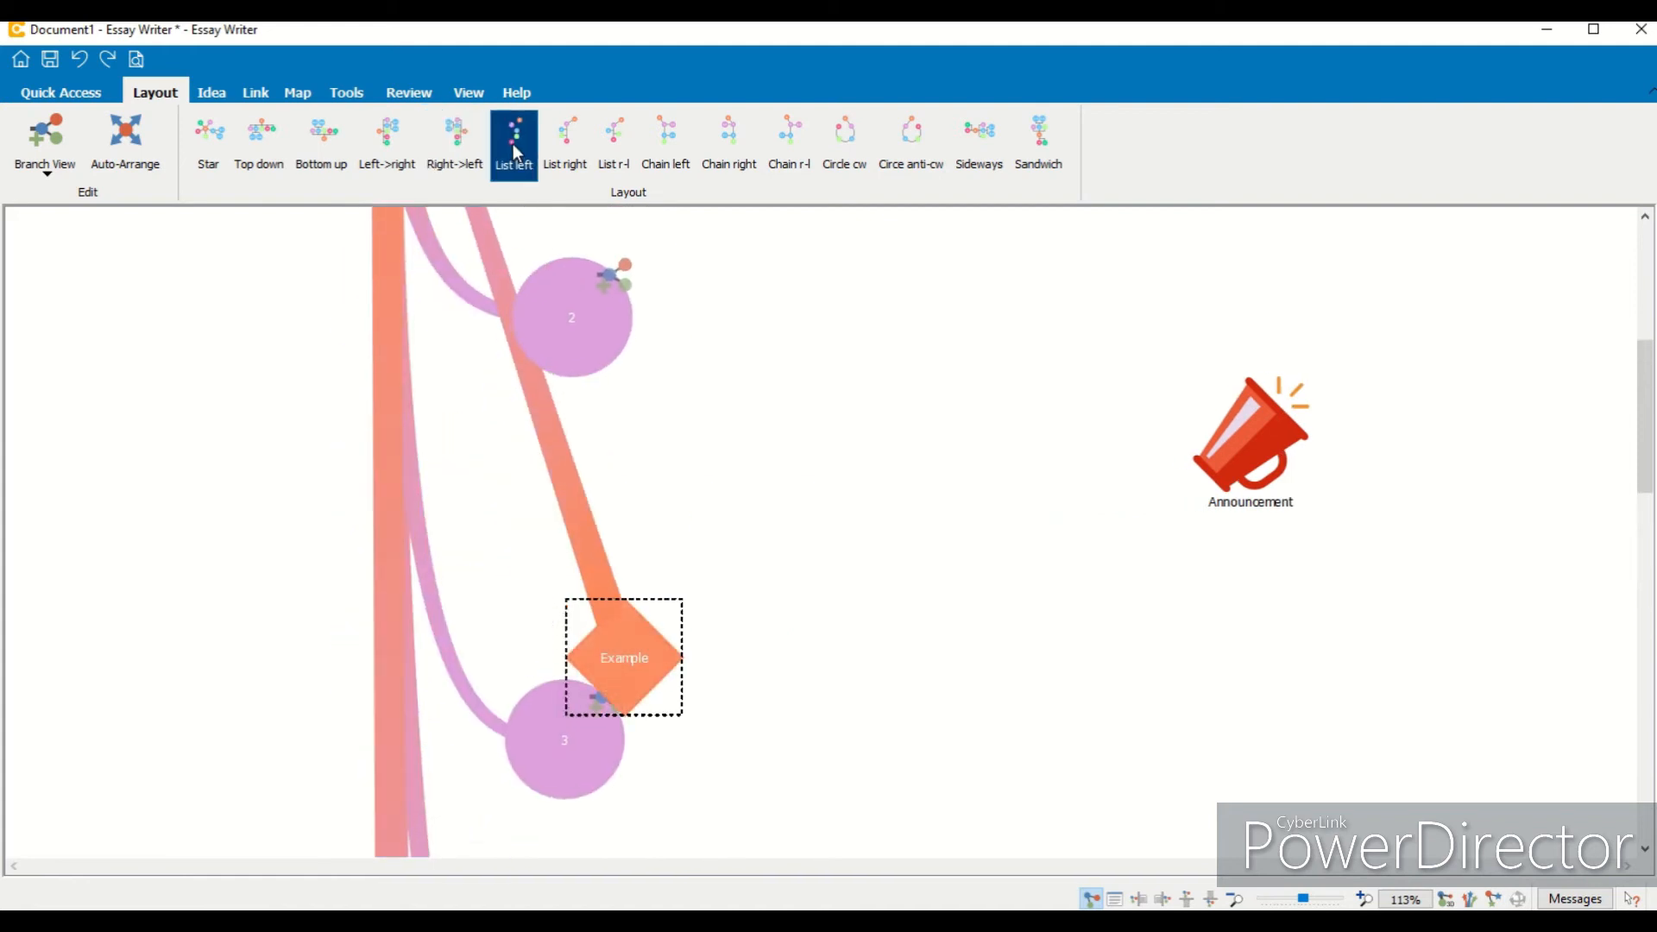
click(661, 142)
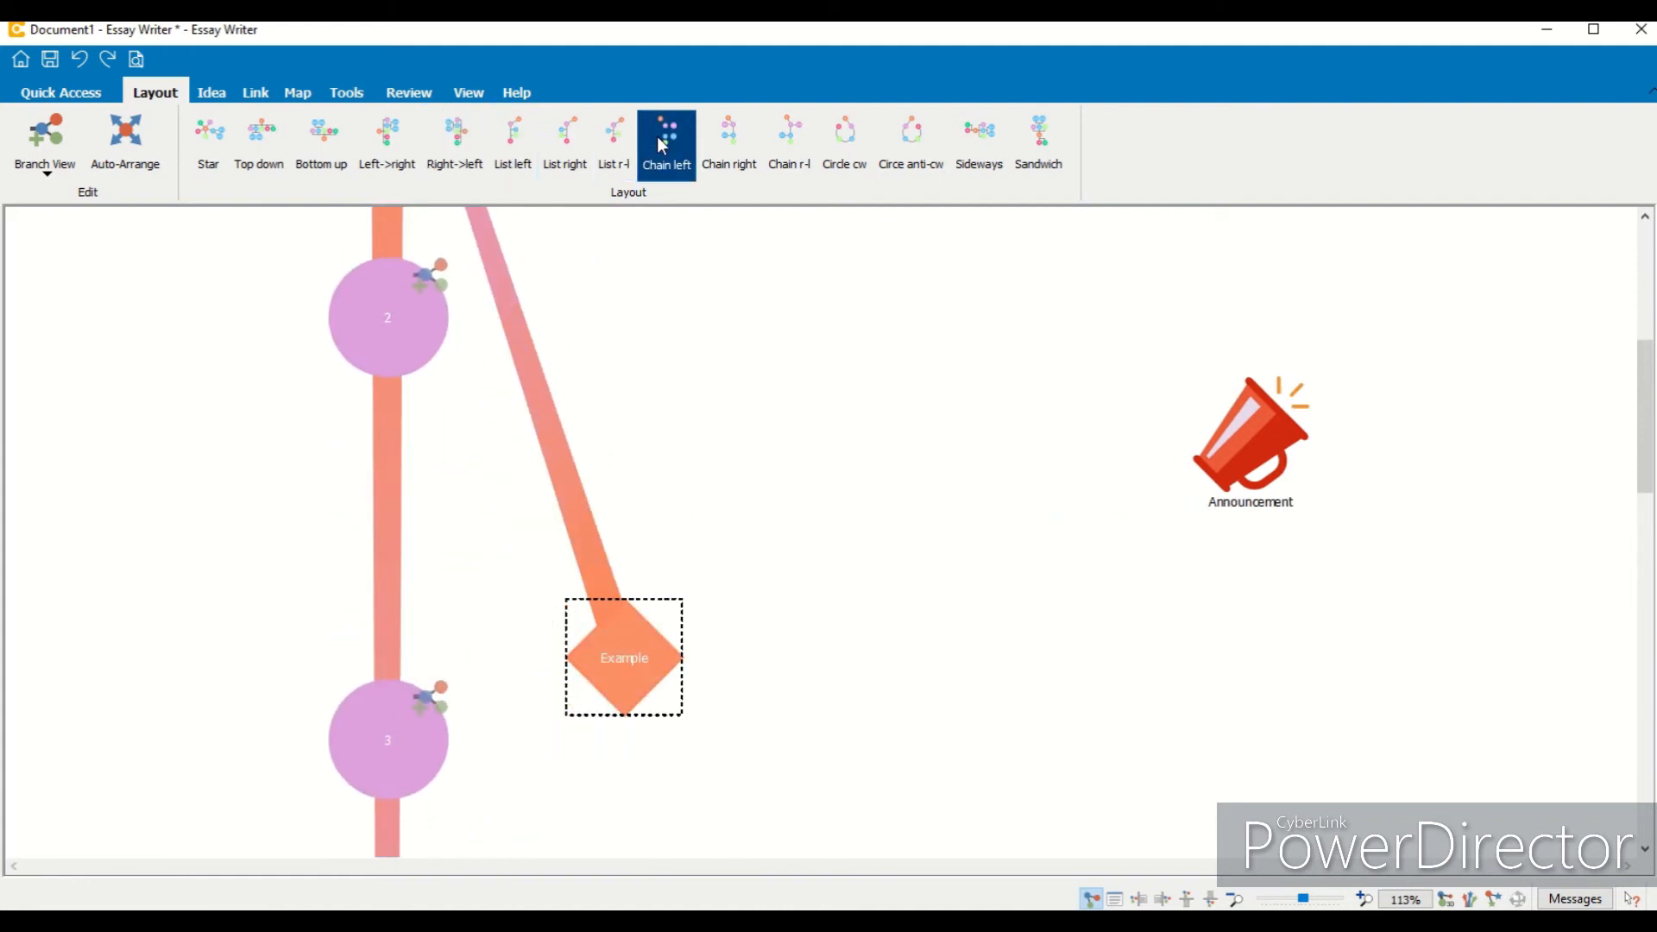
Step: View the map at a smaller zoom and try the Sideways and Sandwich layouts on it
click(1252, 900)
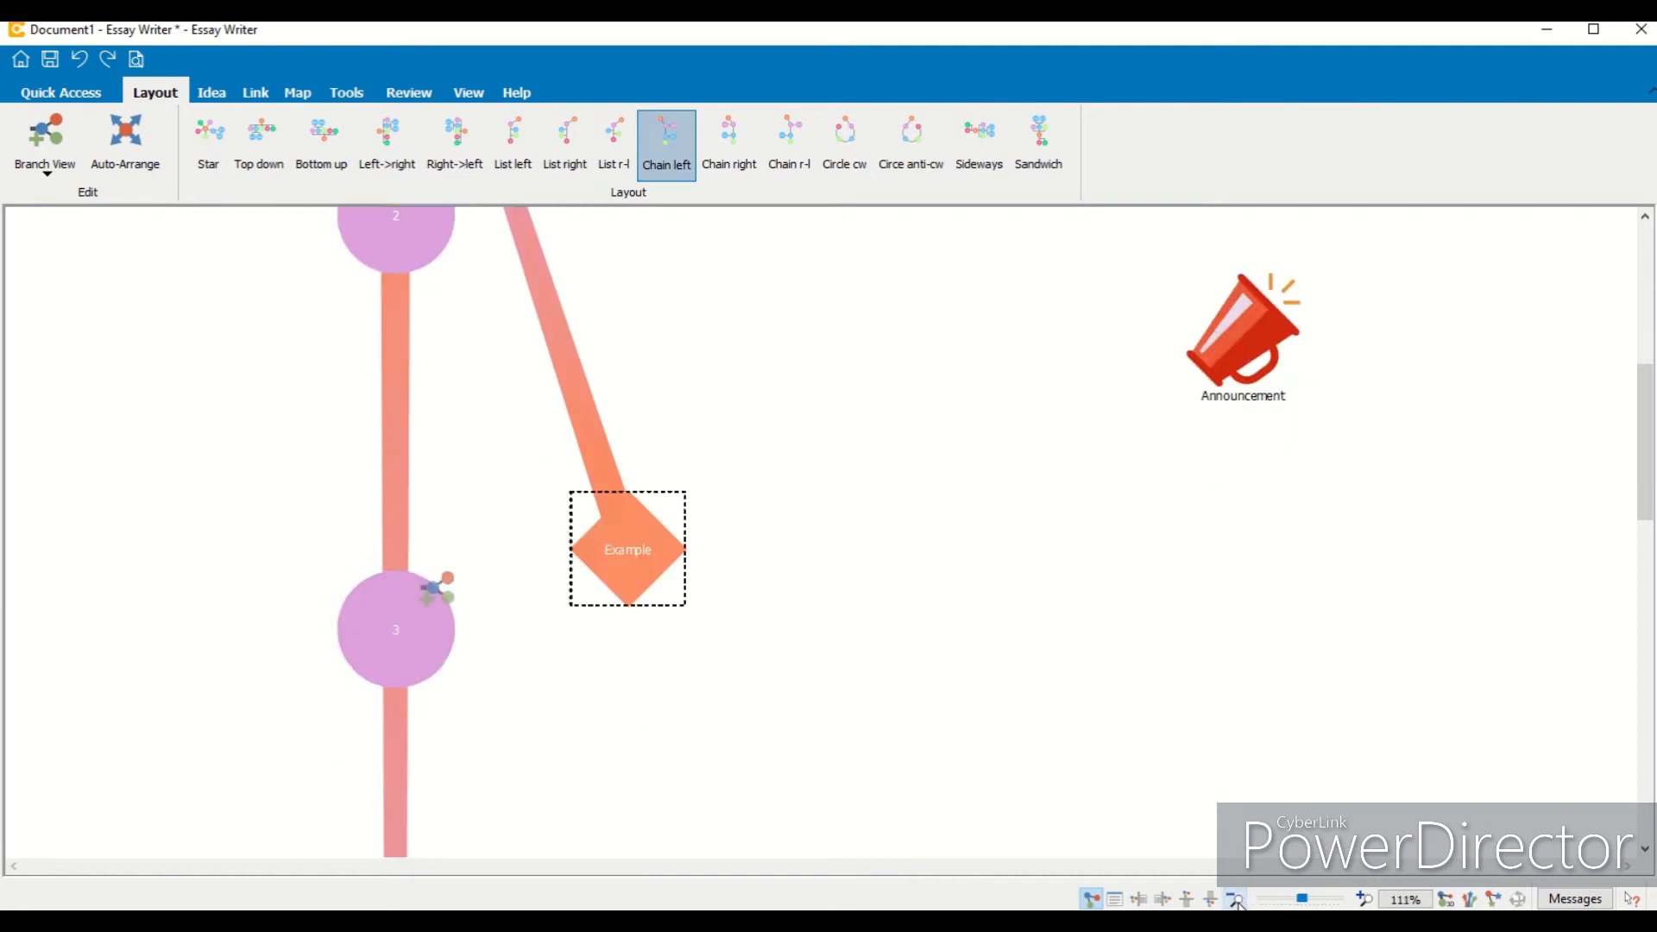
drag(1644, 509, 1647, 451)
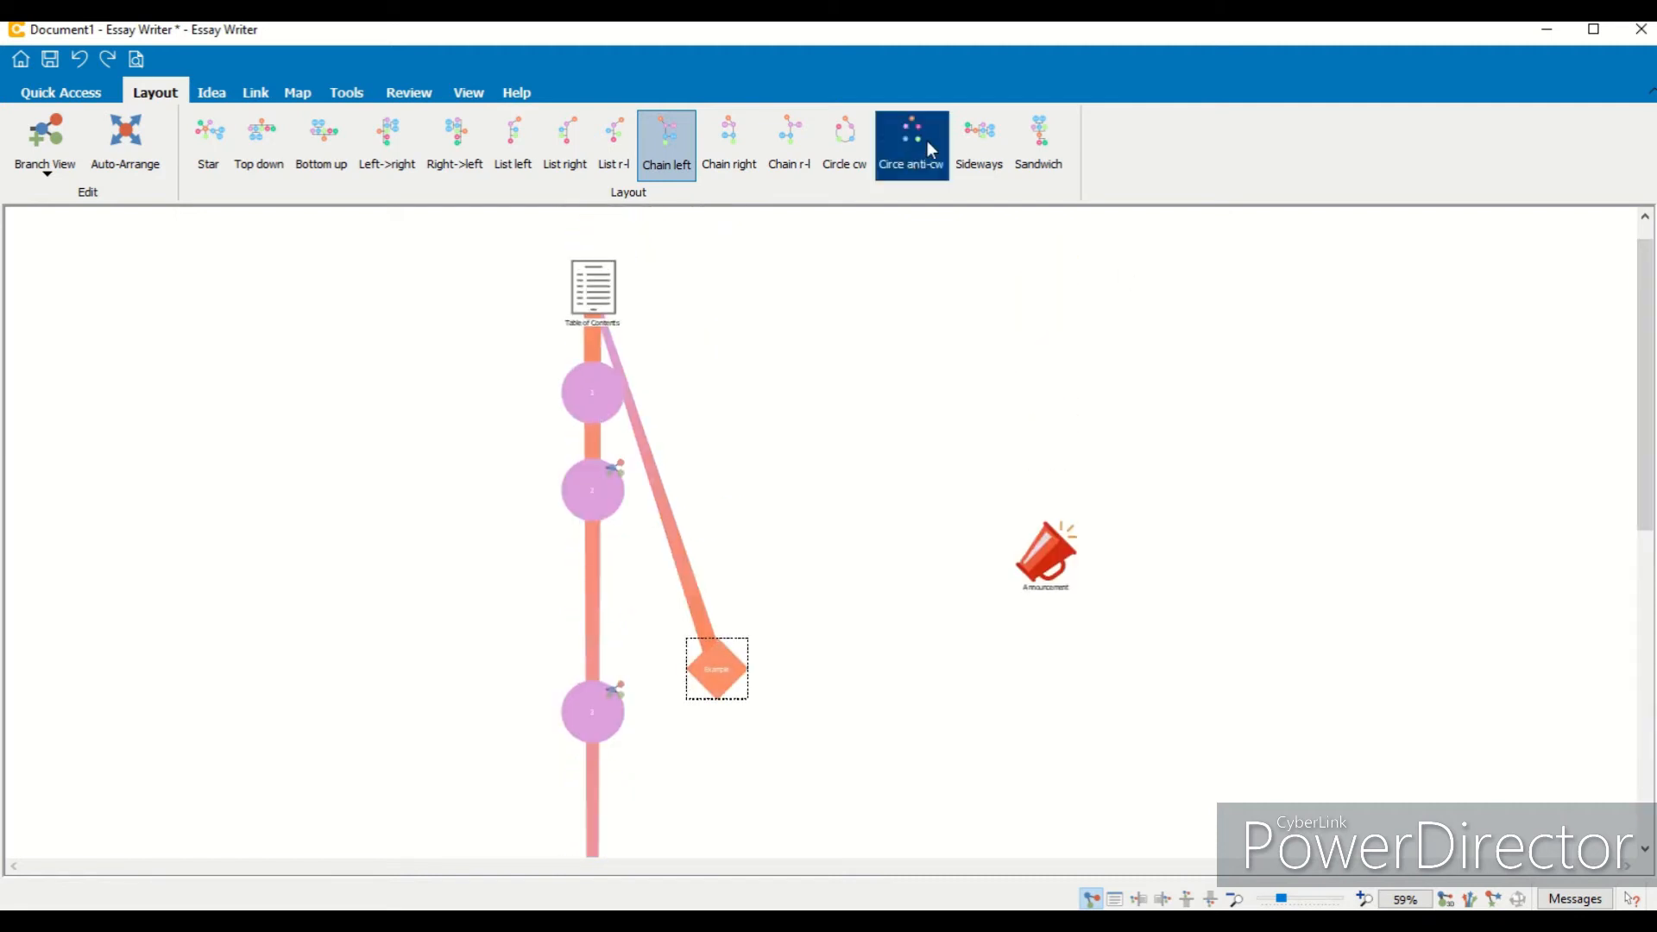
click(962, 139)
click(1022, 147)
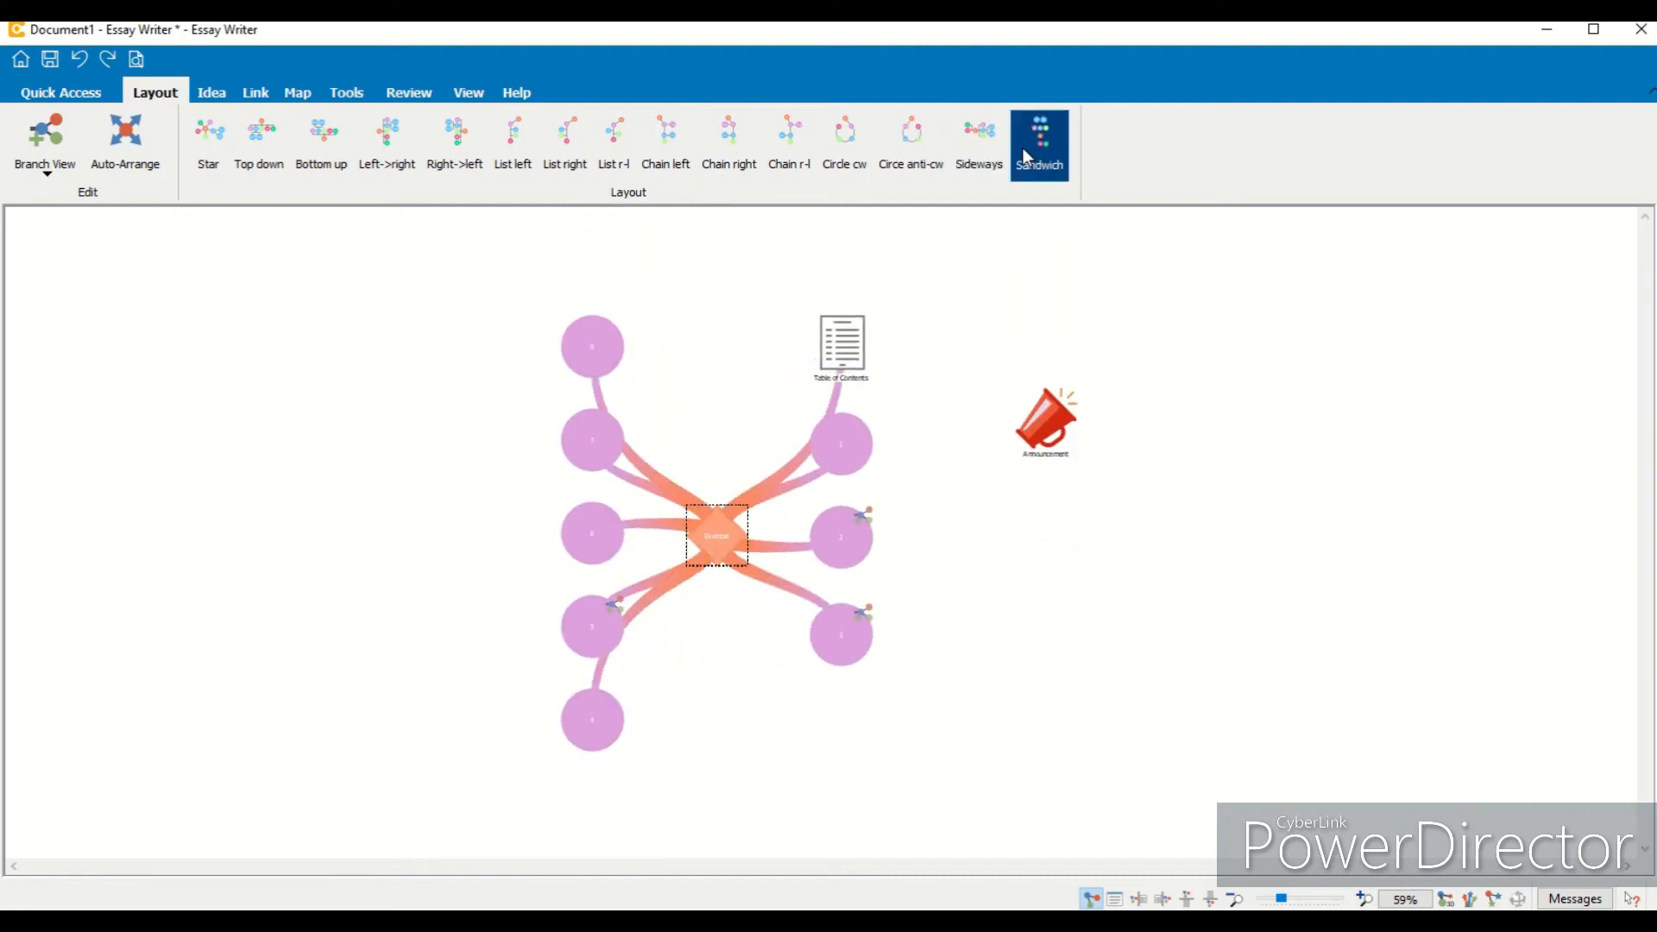
Step: Apply the Star layout to the Example map again and set the zoom to 118%
click(221, 165)
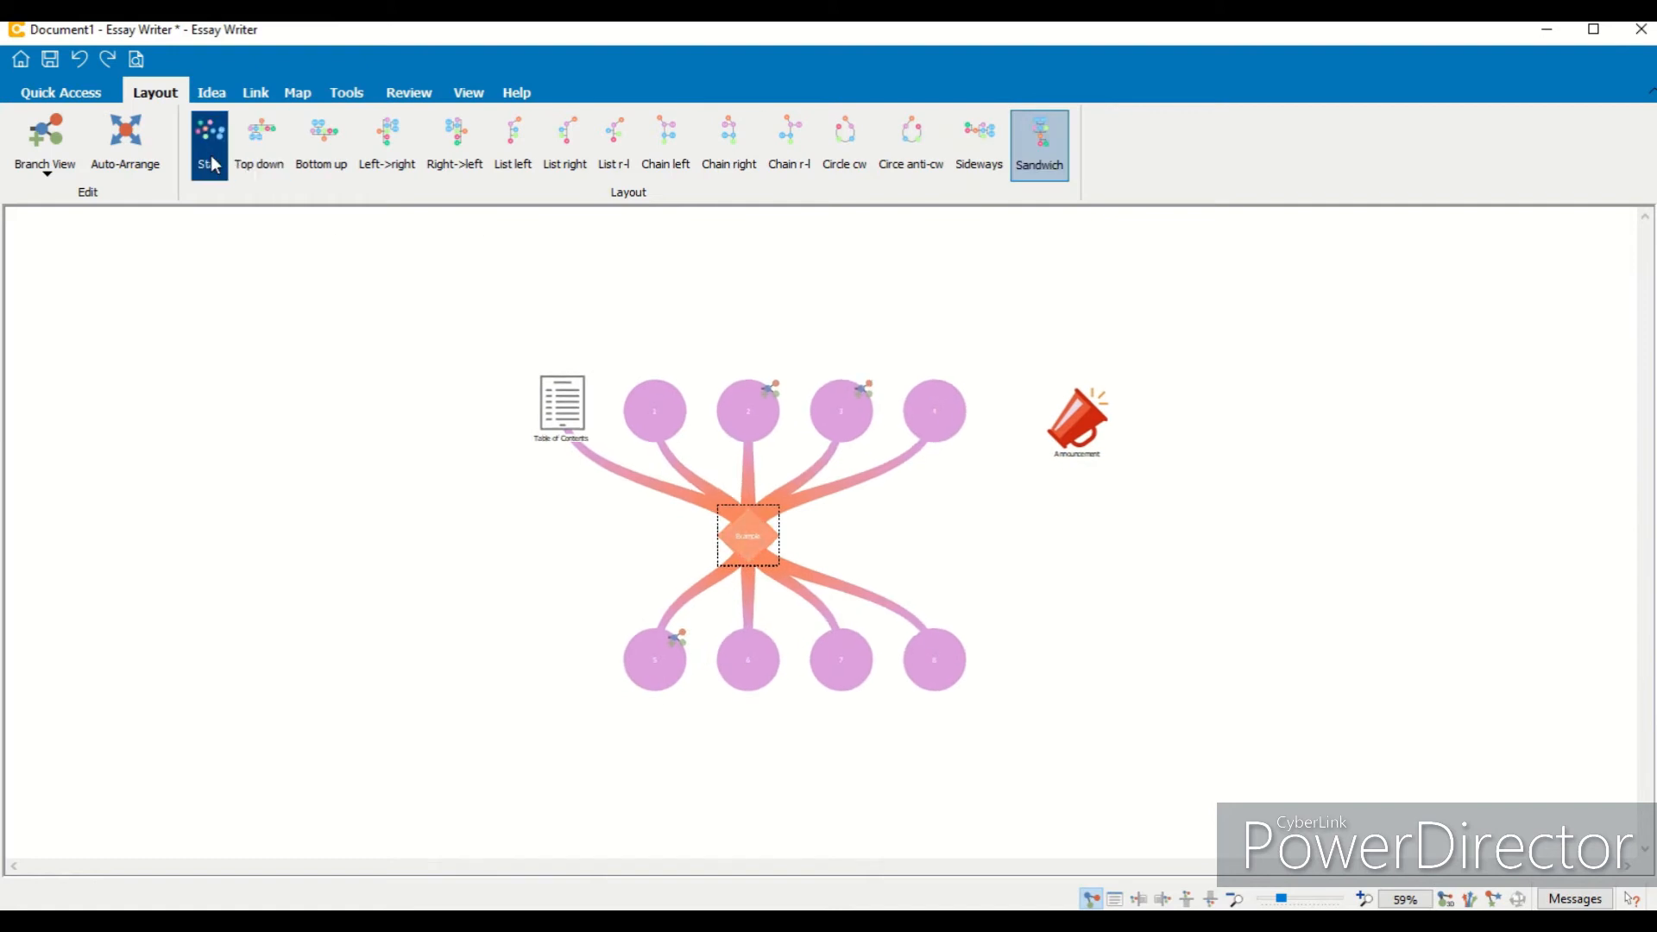
click(1365, 899)
click(1364, 899)
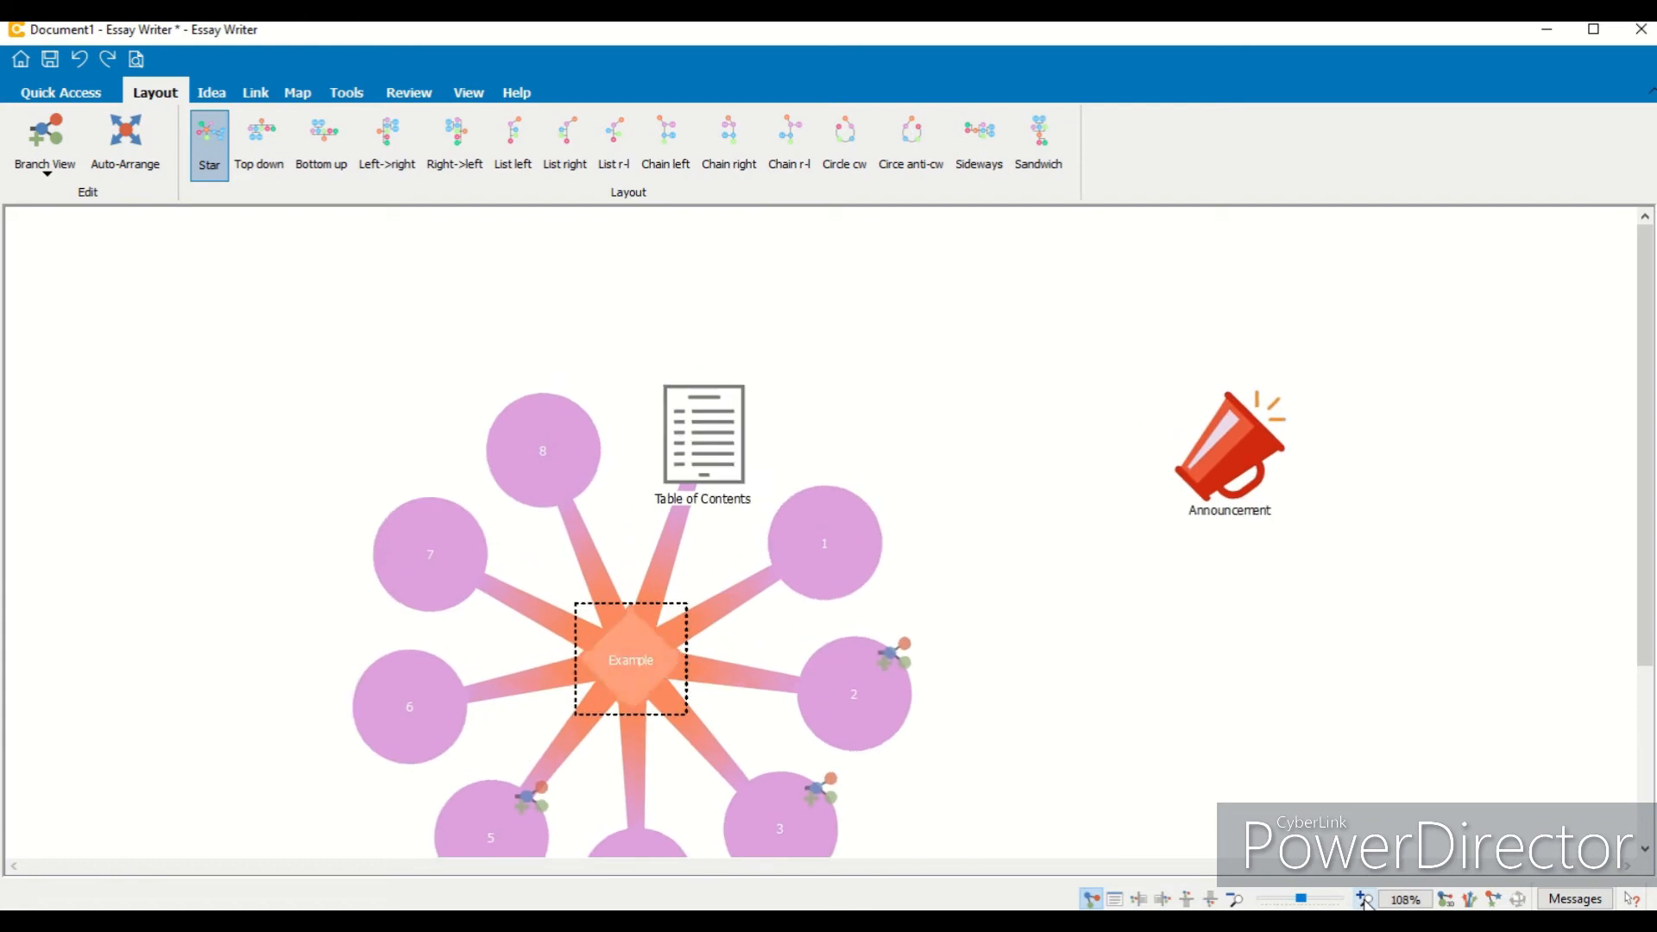
drag(1646, 285, 1650, 407)
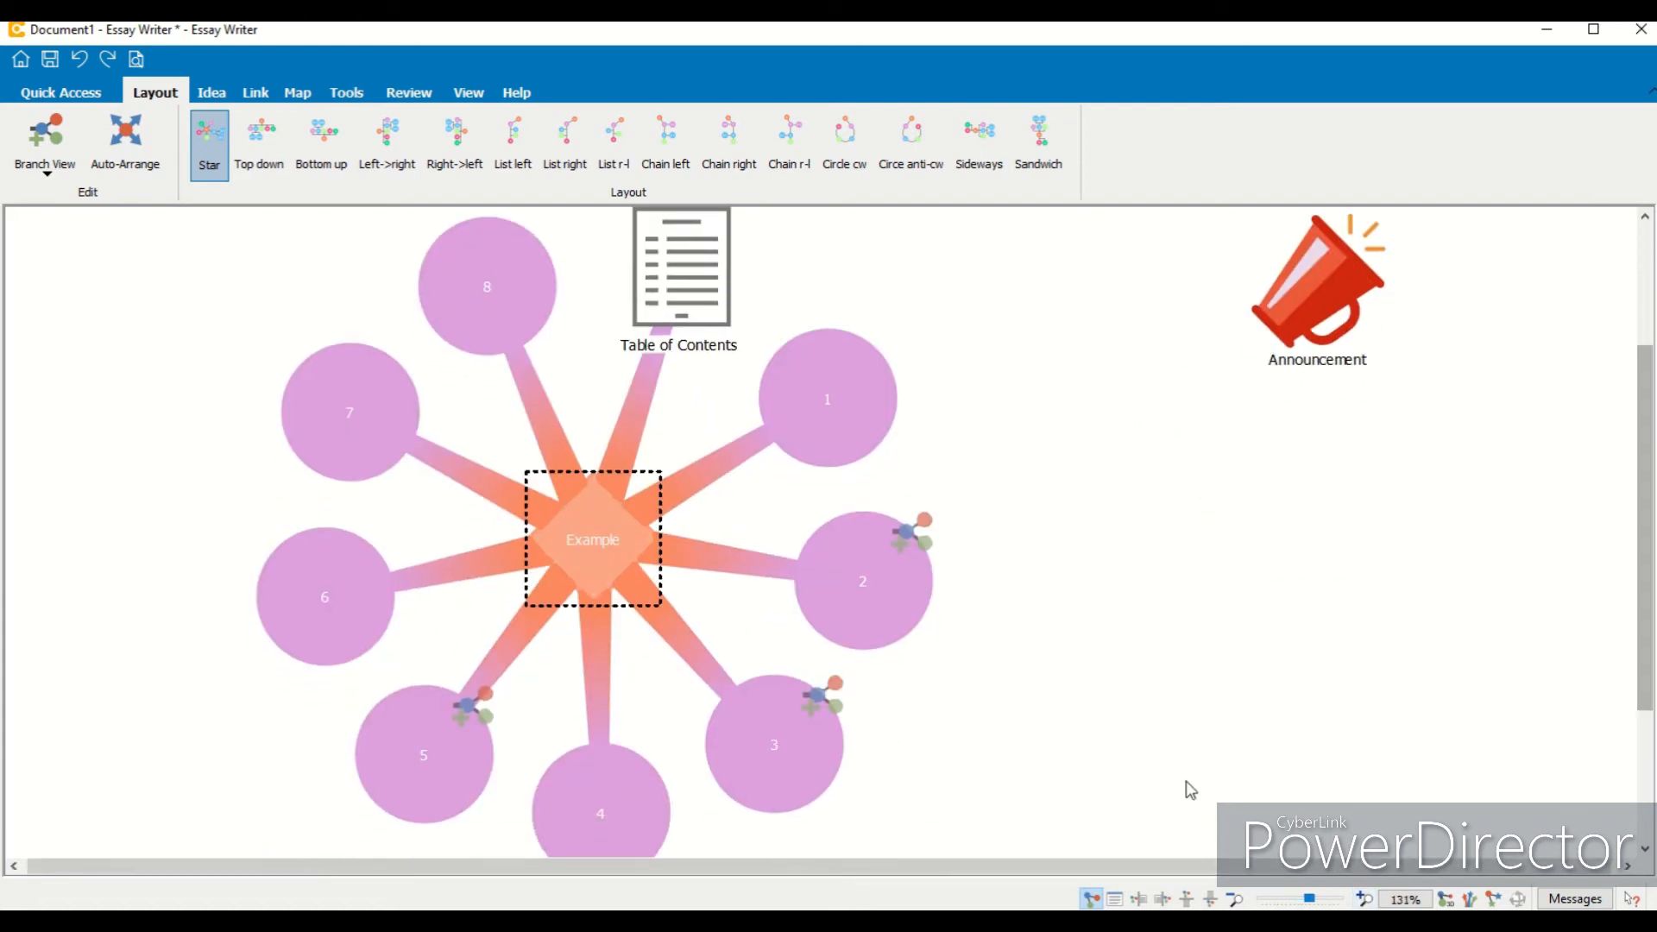
click(1235, 899)
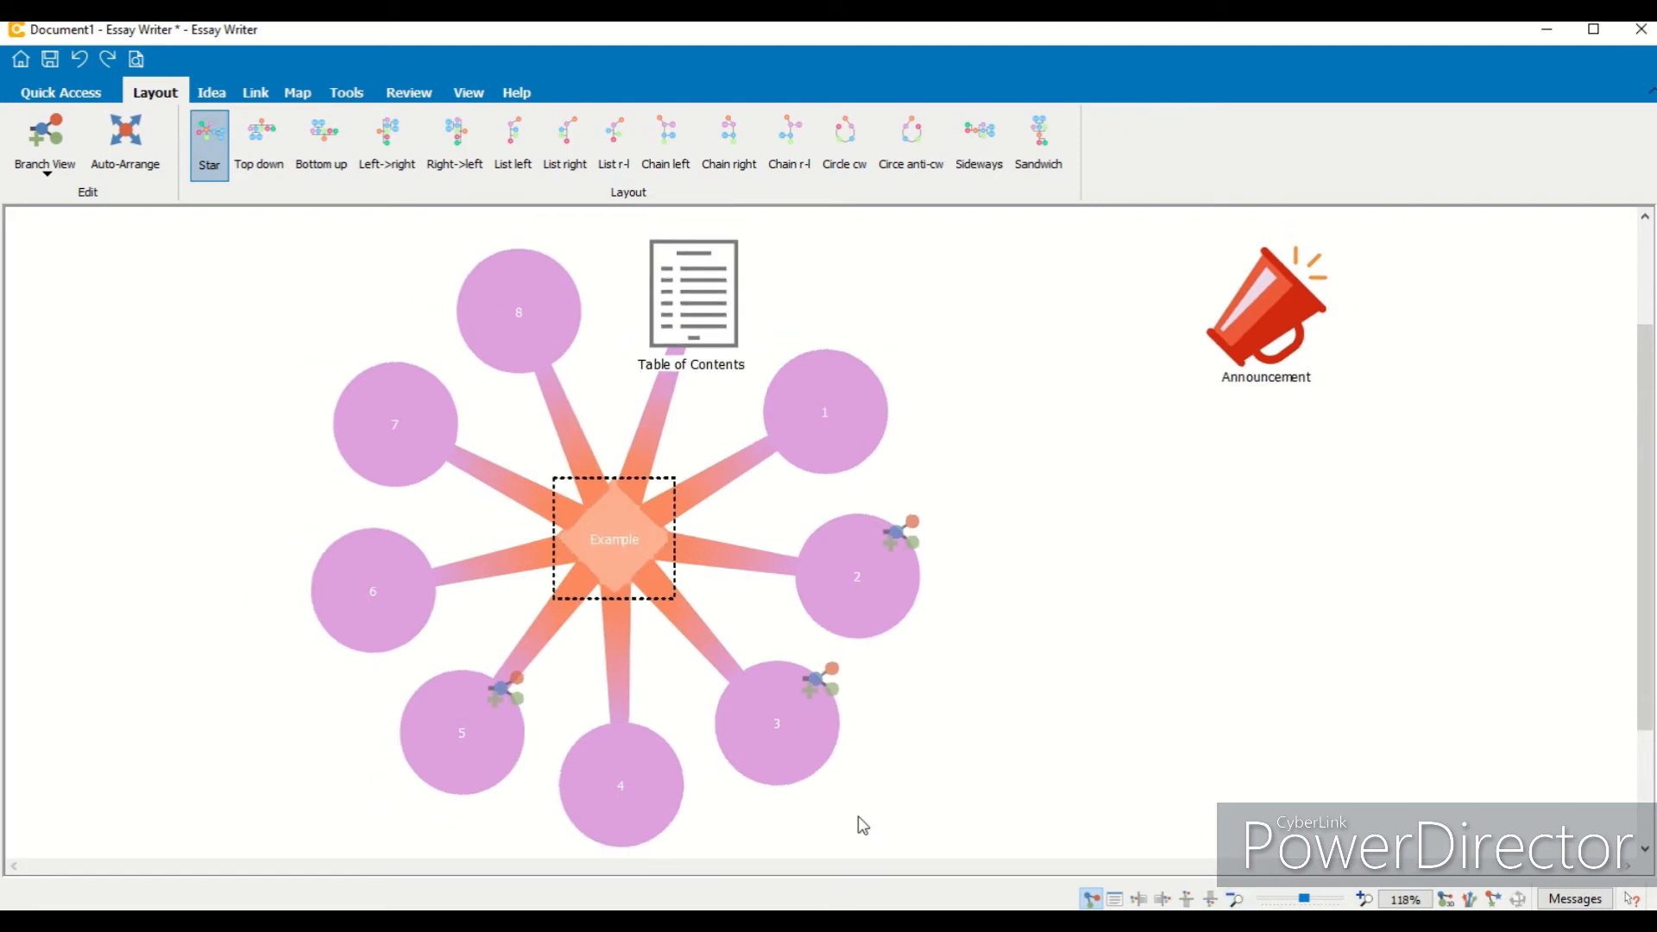
Step: Look through the fonts available for the Example idea's title and close the font list
click(211, 93)
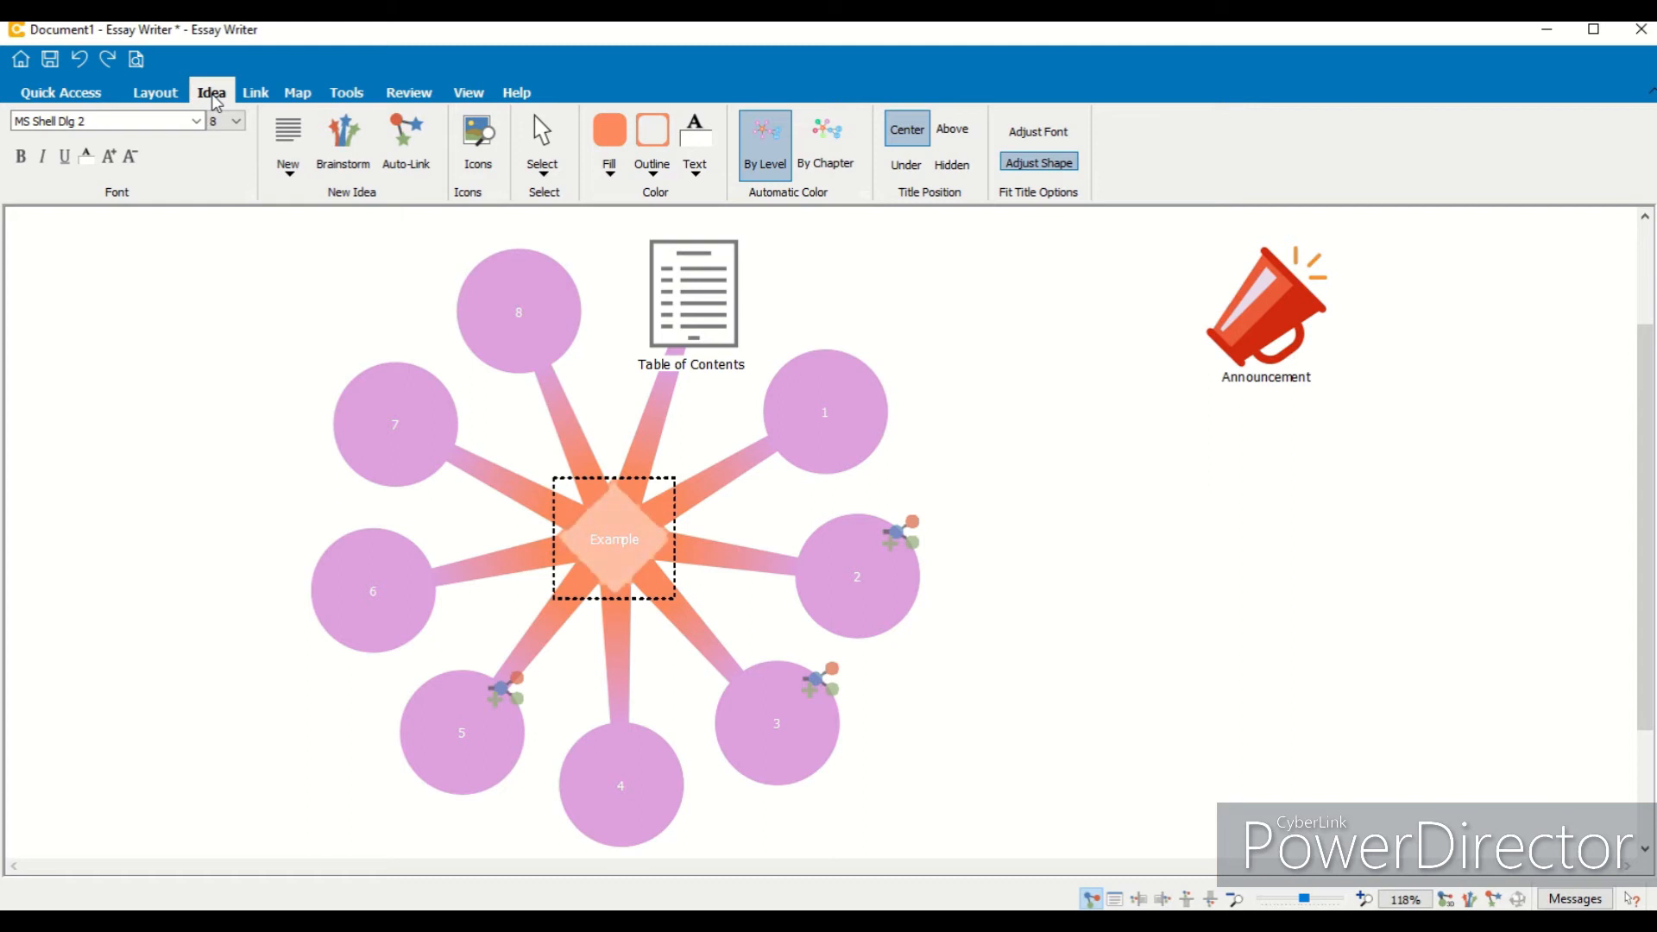
click(196, 121)
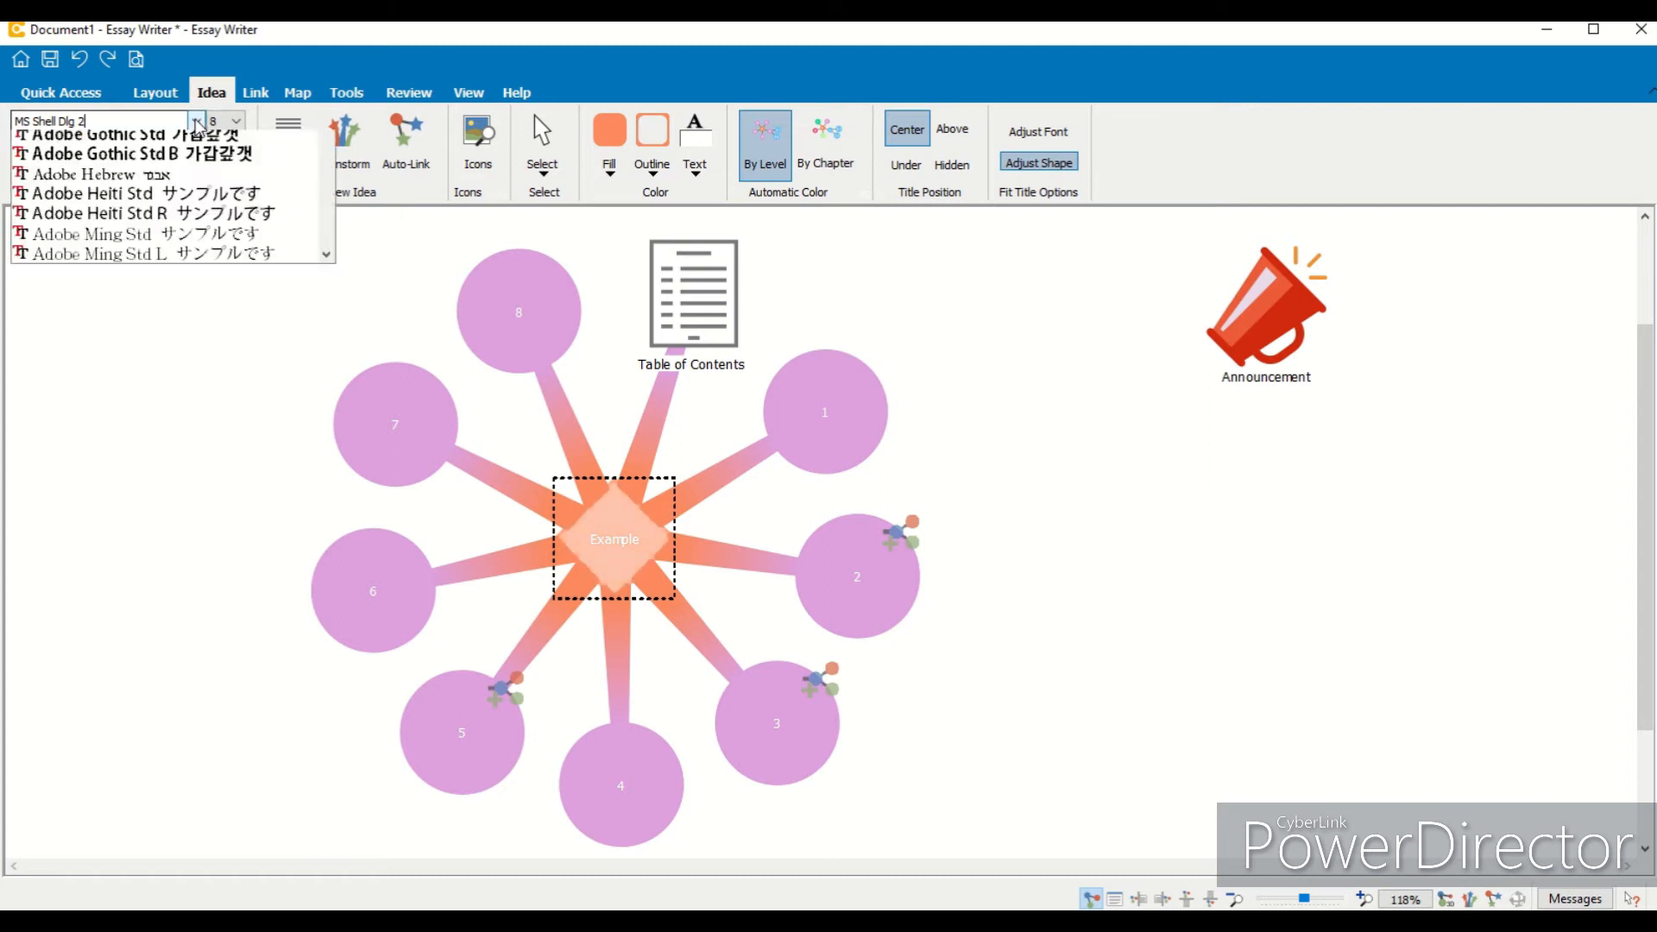
drag(326, 251, 337, 164)
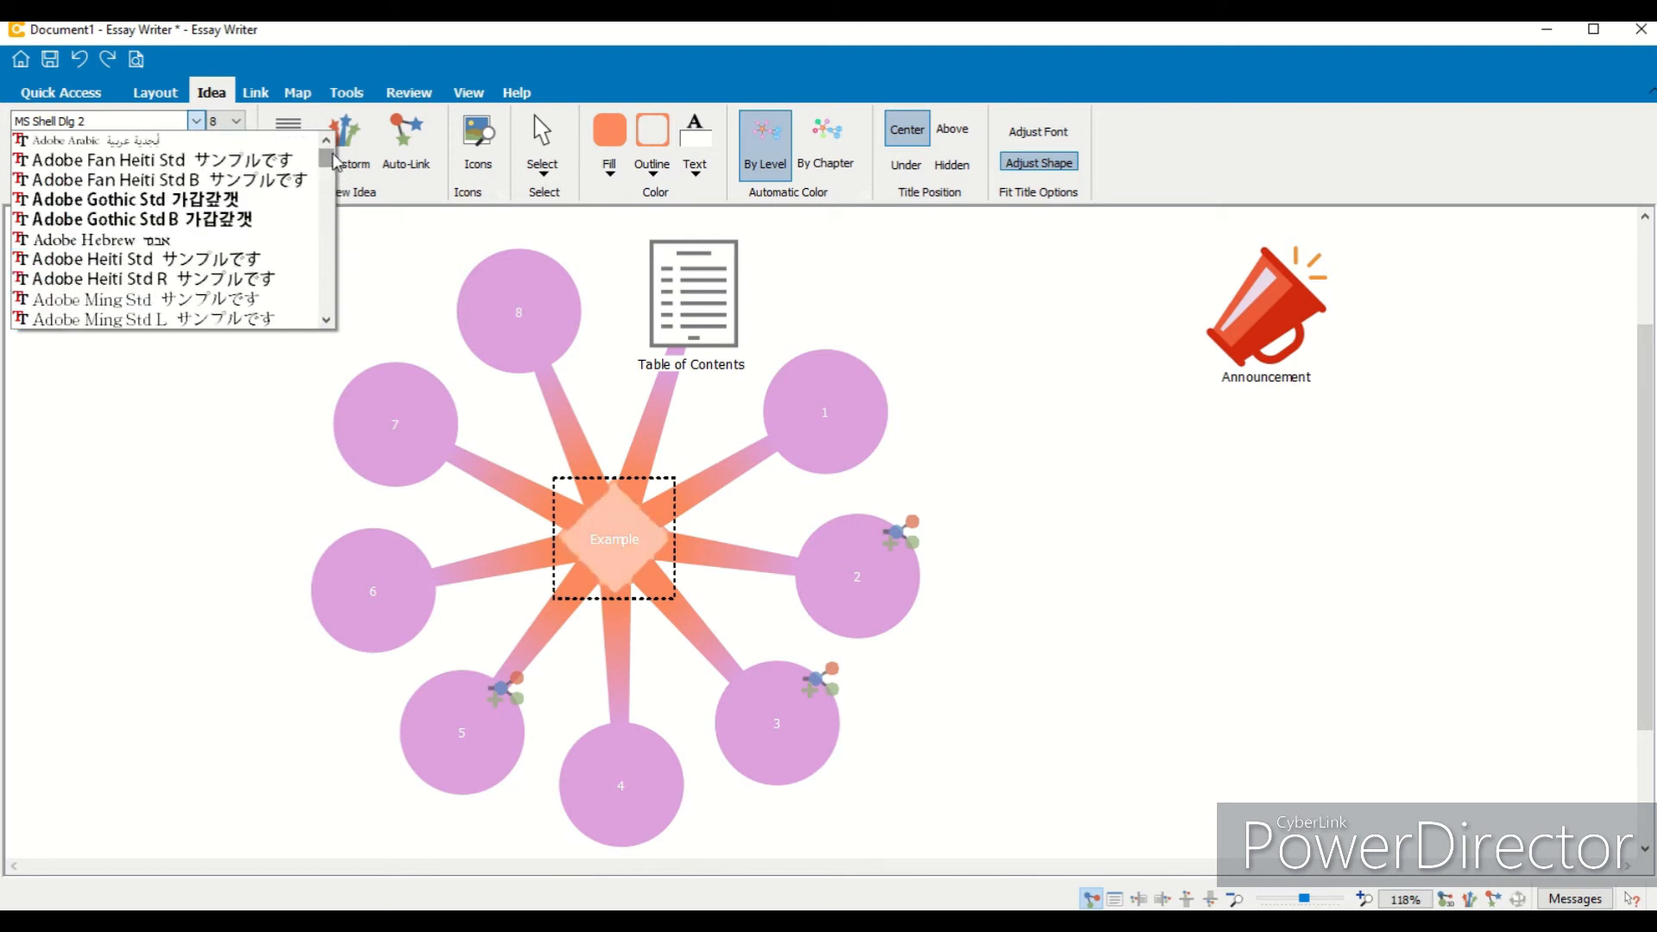
click(368, 217)
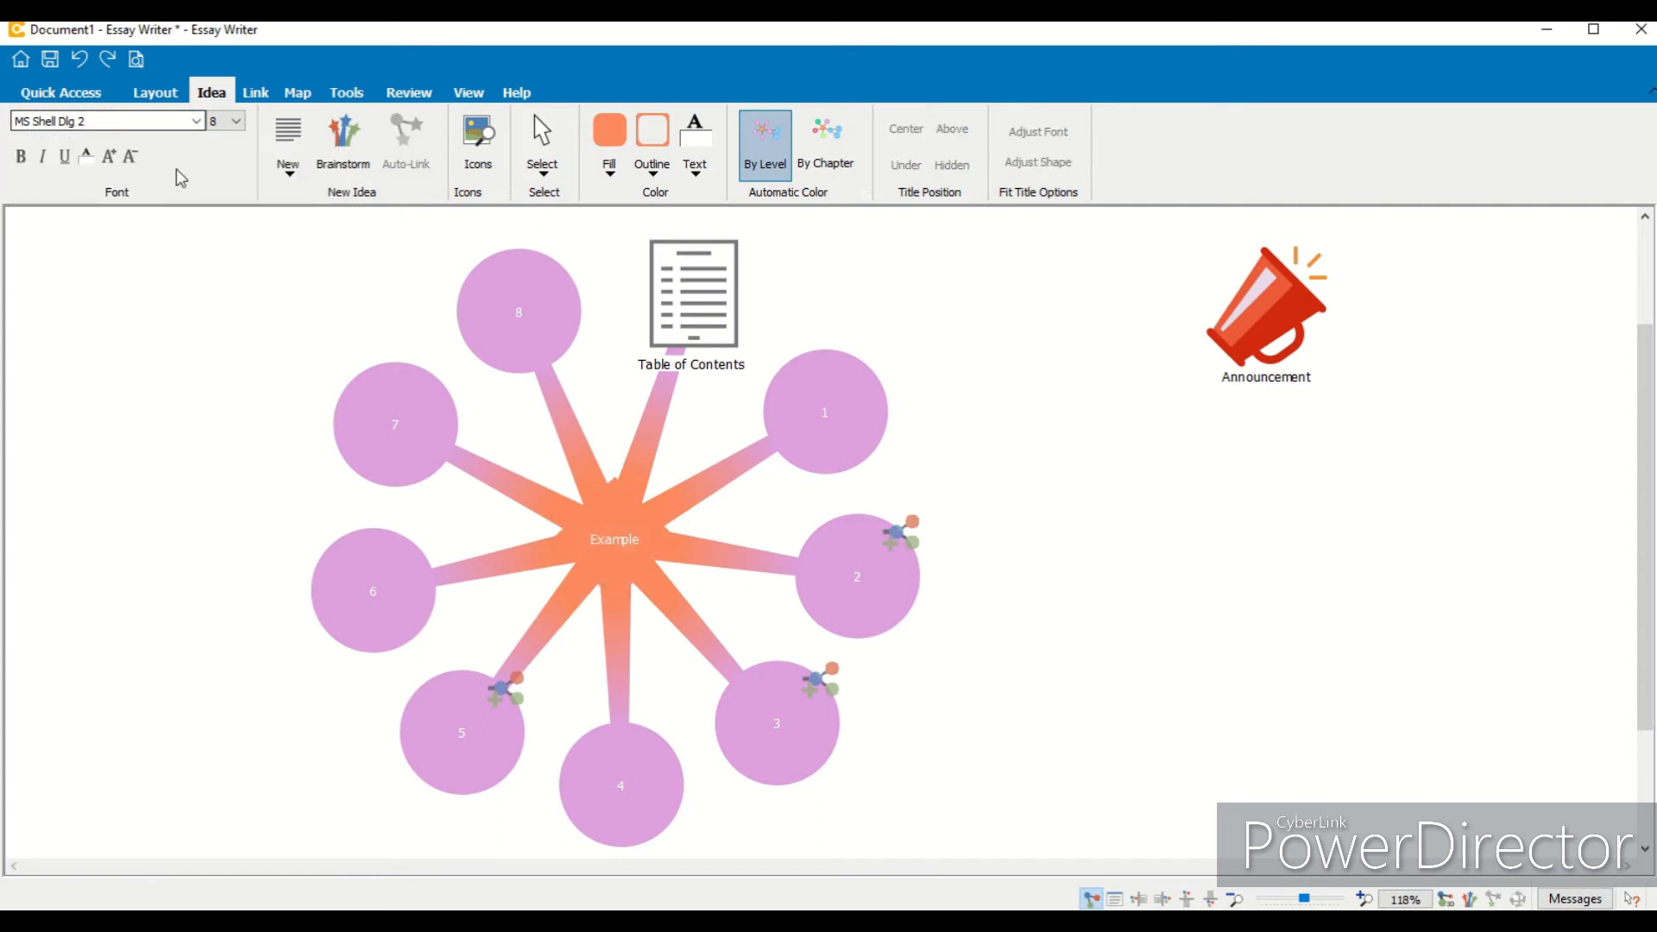
Step: Set the idea font size to 14 and select the central Example idea
click(235, 121)
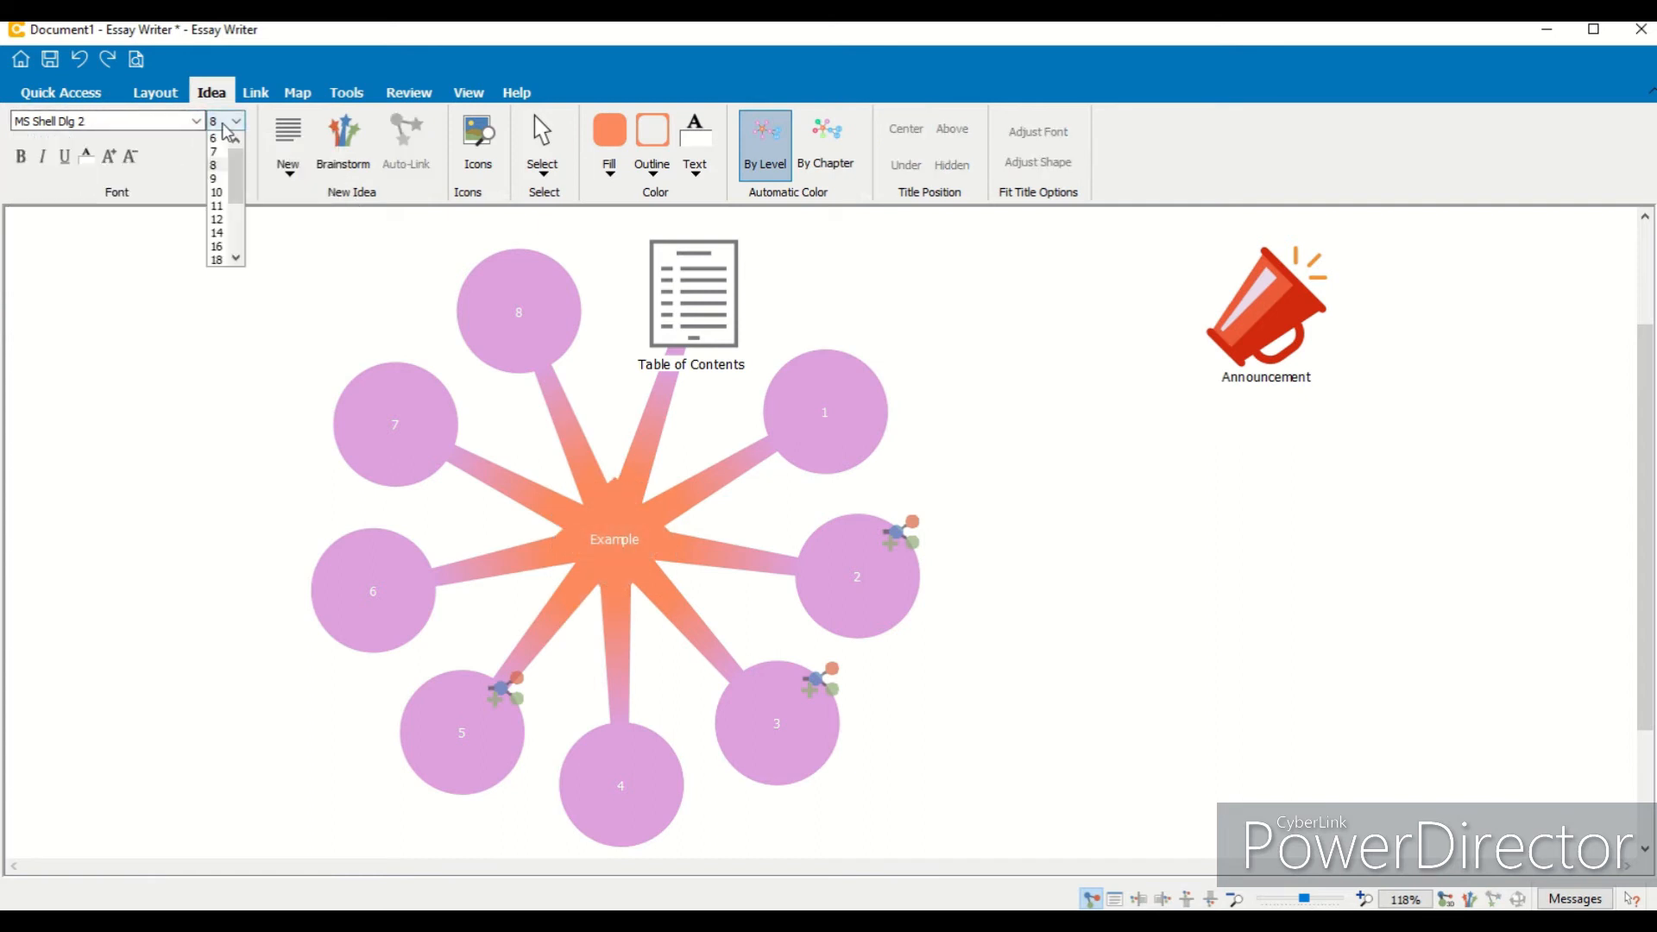
click(222, 223)
click(666, 556)
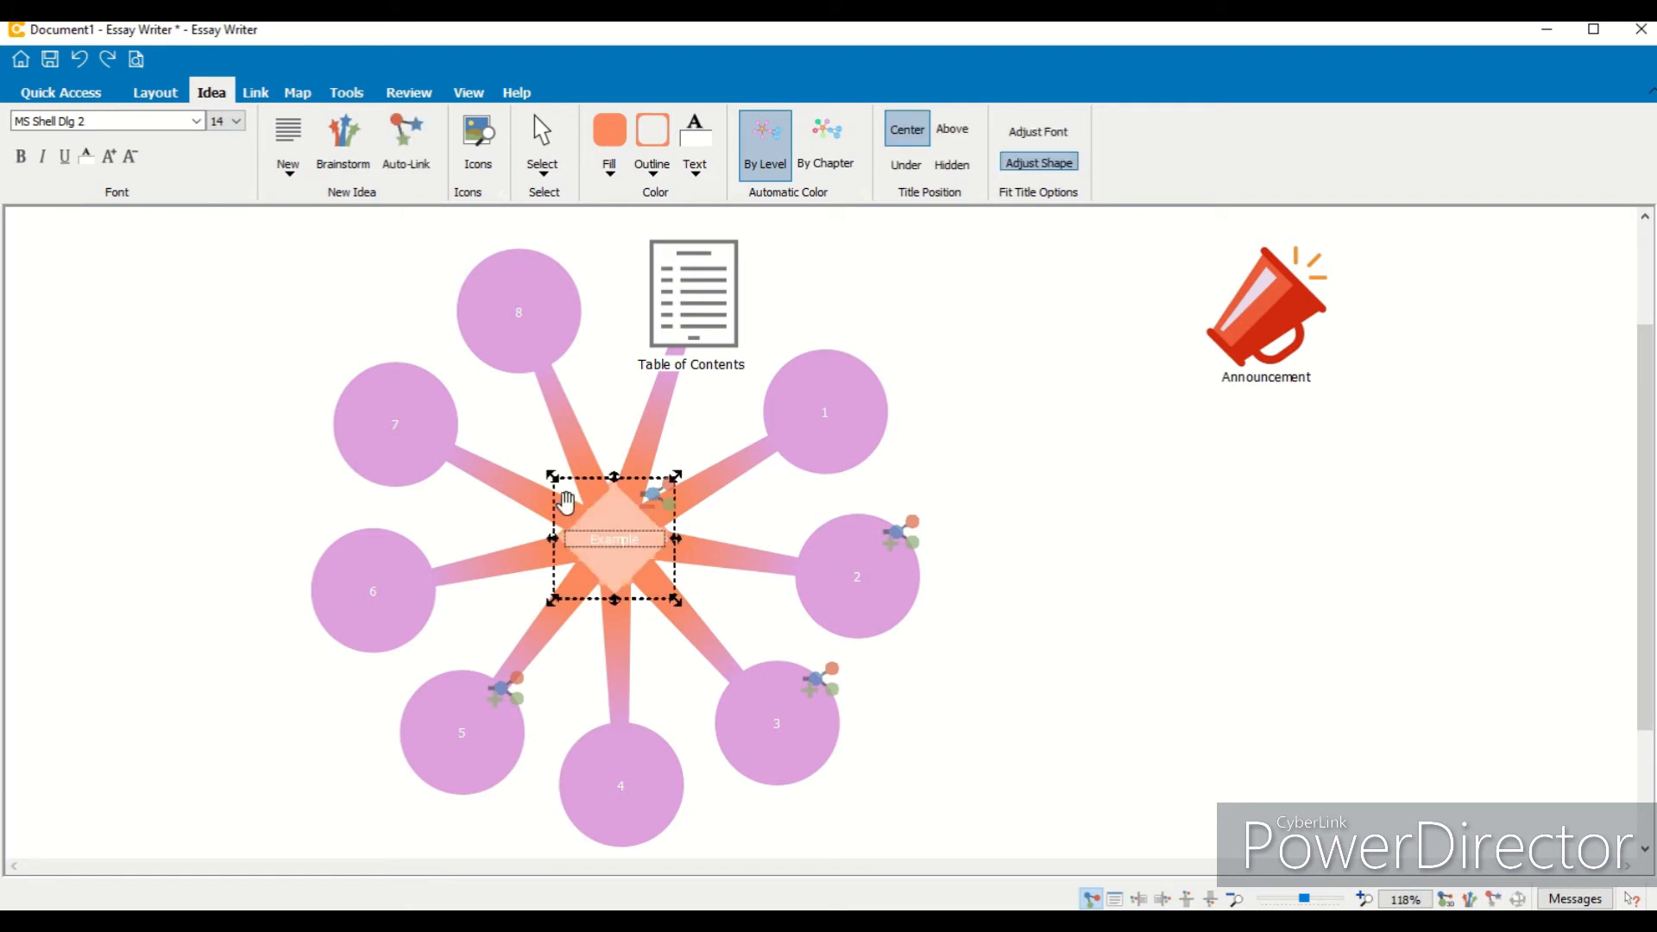
Step: Set the Example idea's title to font size 14 and make it bold
click(218, 234)
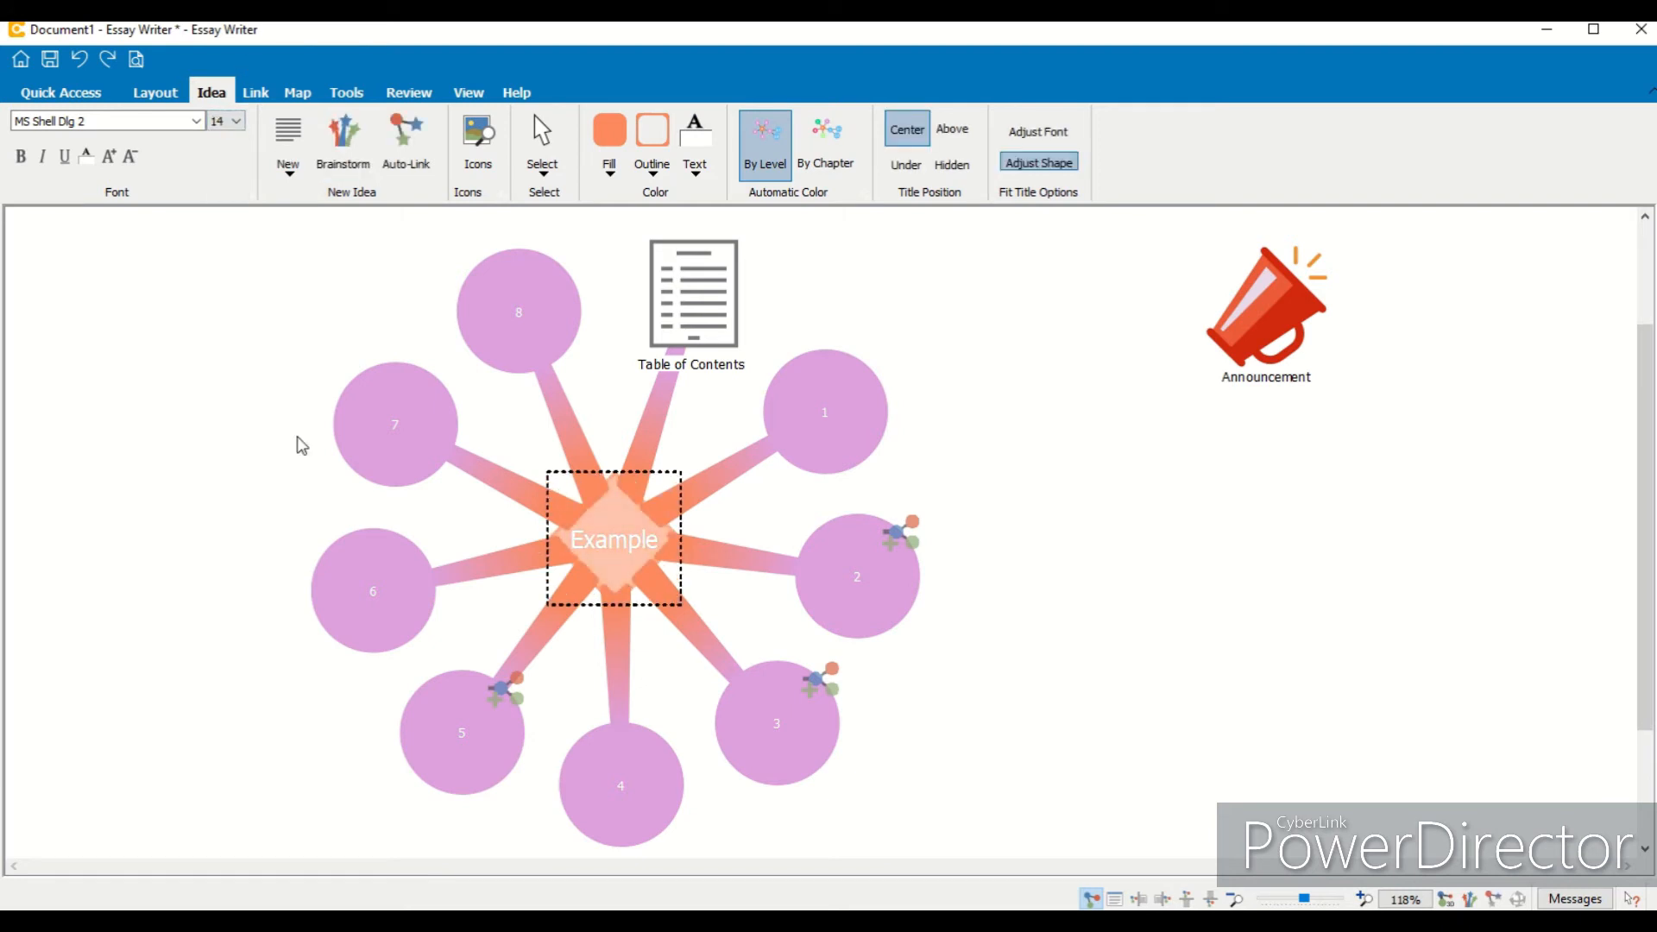
click(130, 158)
click(130, 159)
click(21, 156)
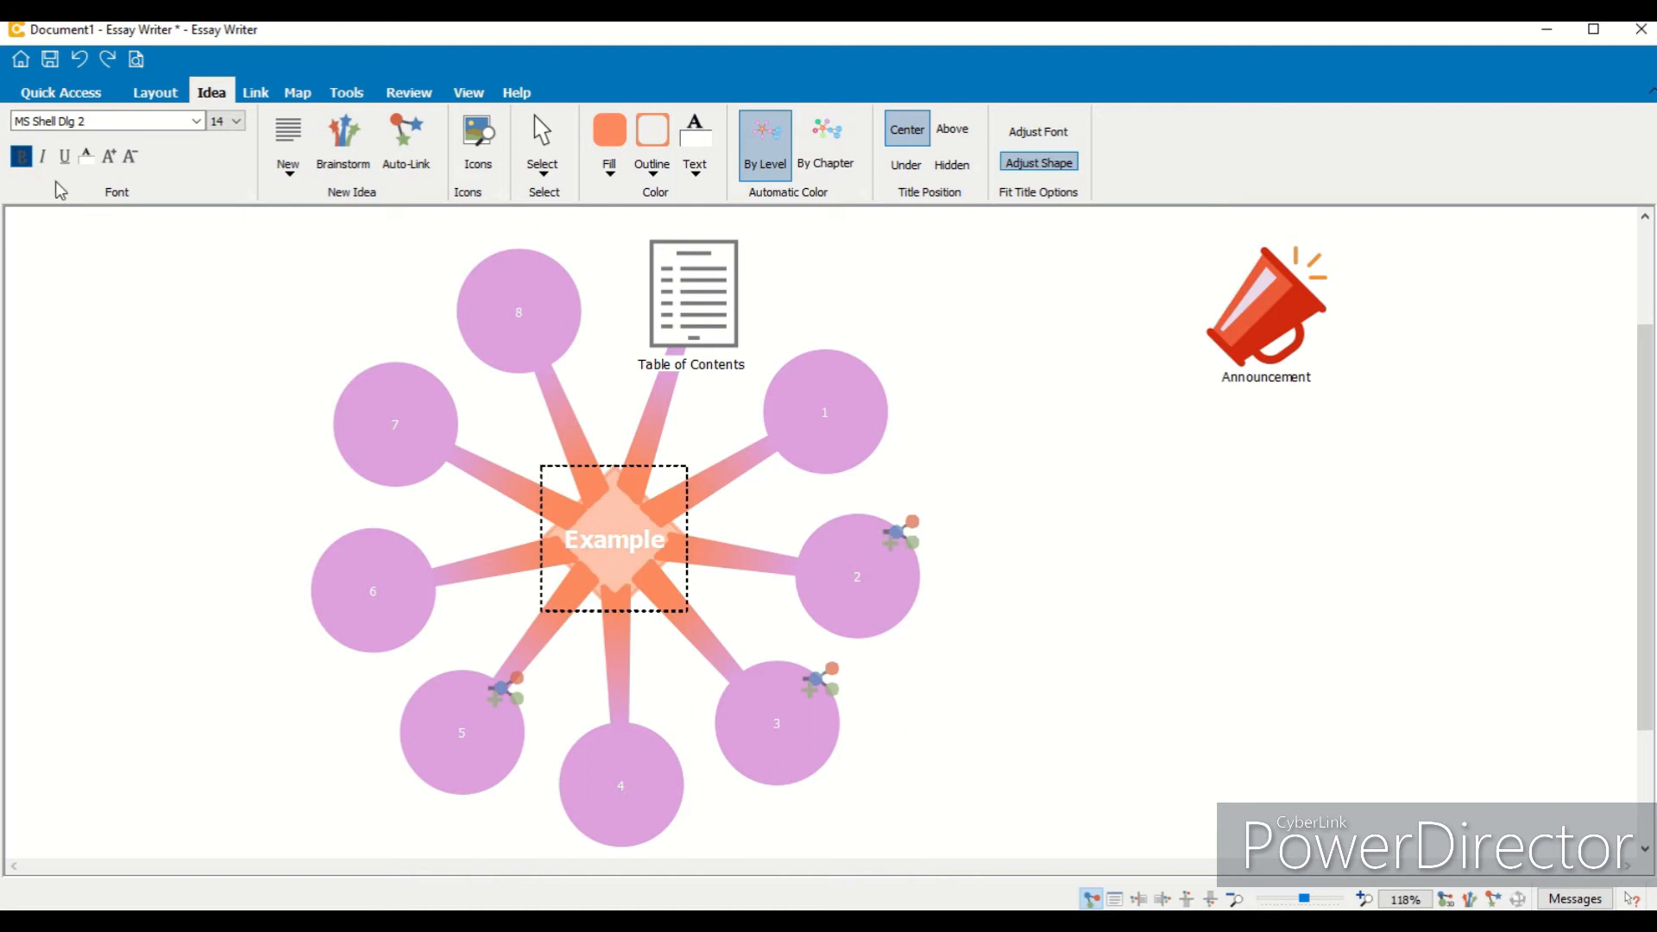
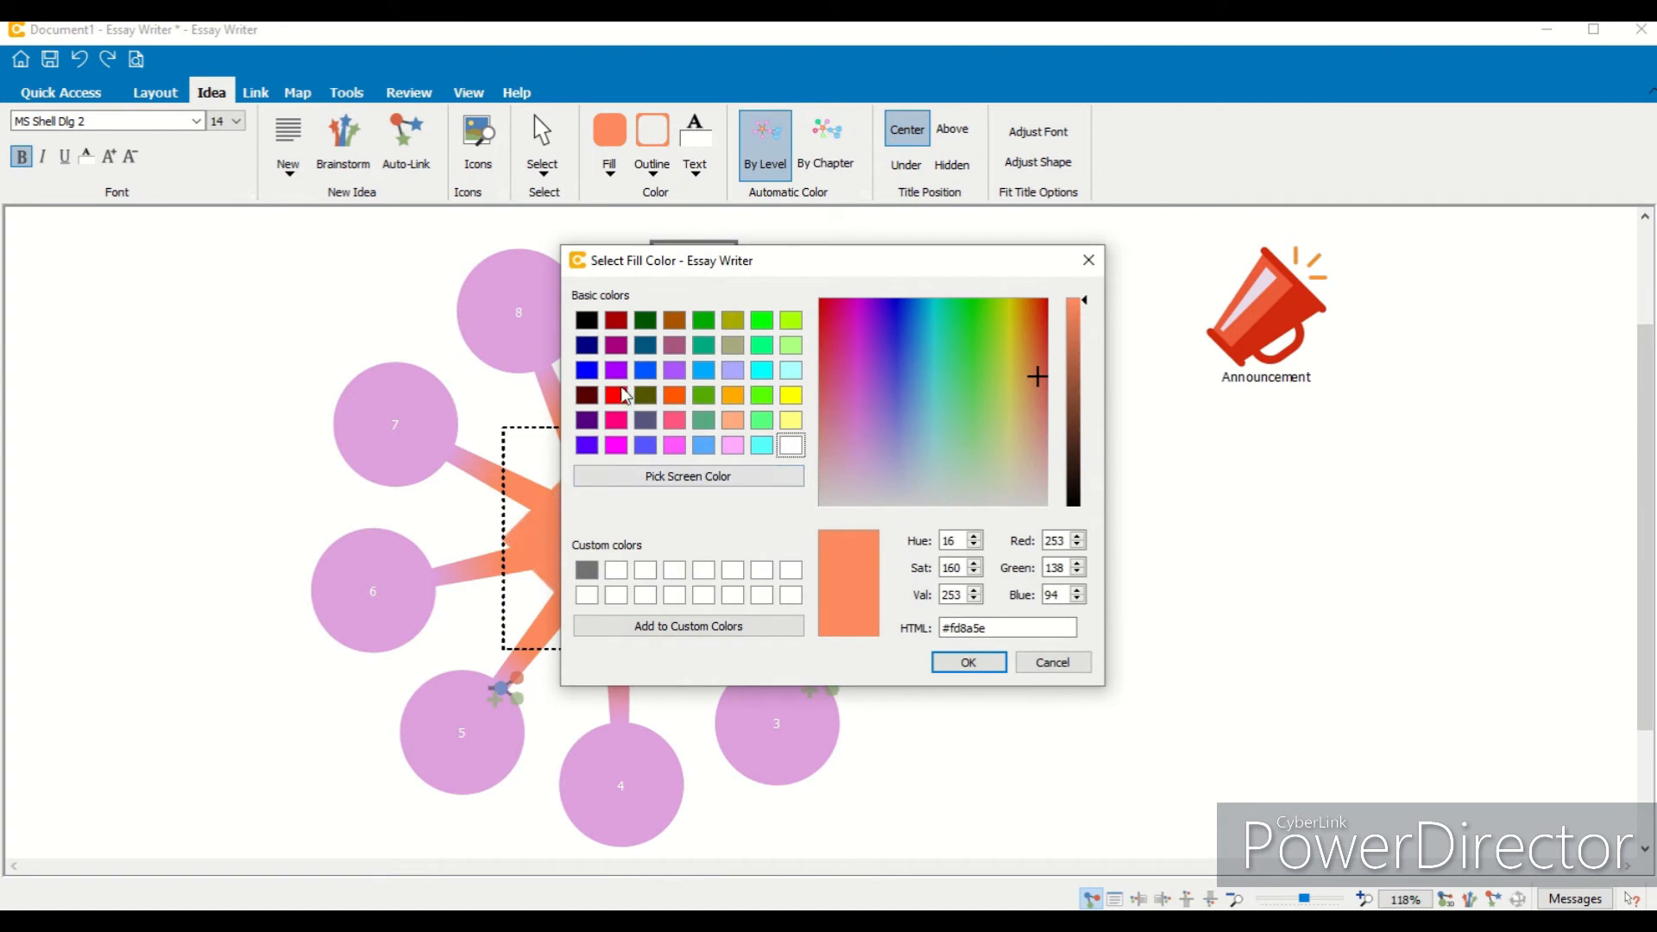
Step: Set both the fill and the outline color of the central Example idea to blue #5555ff
click(645, 445)
click(965, 664)
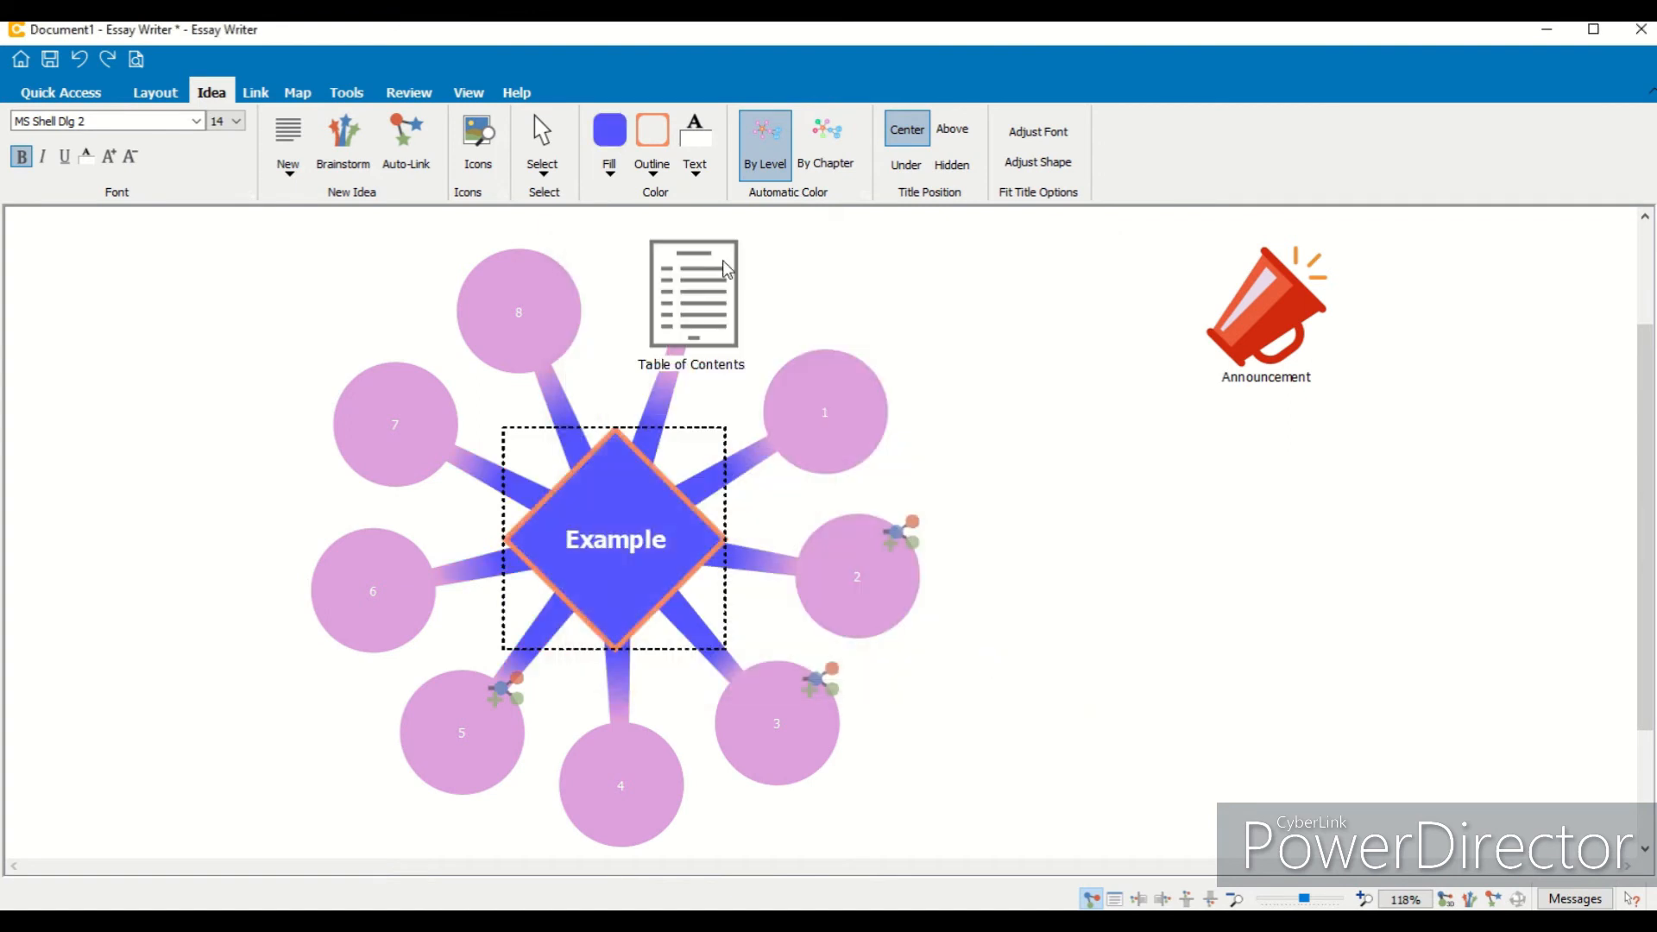
click(653, 140)
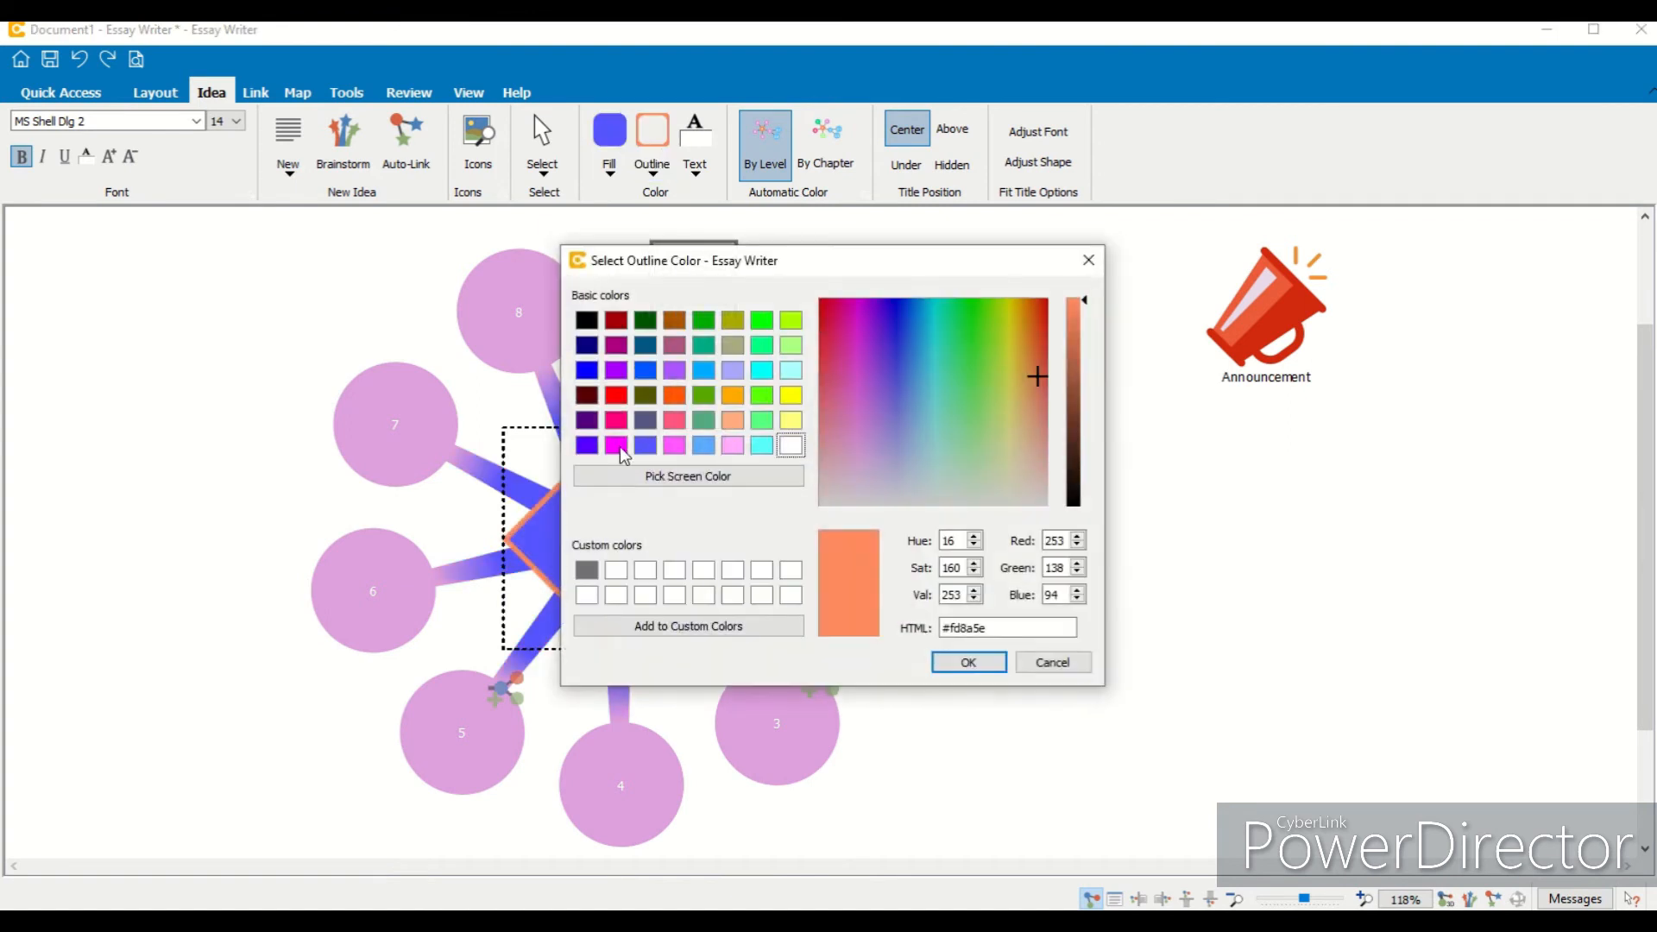
click(645, 445)
click(965, 663)
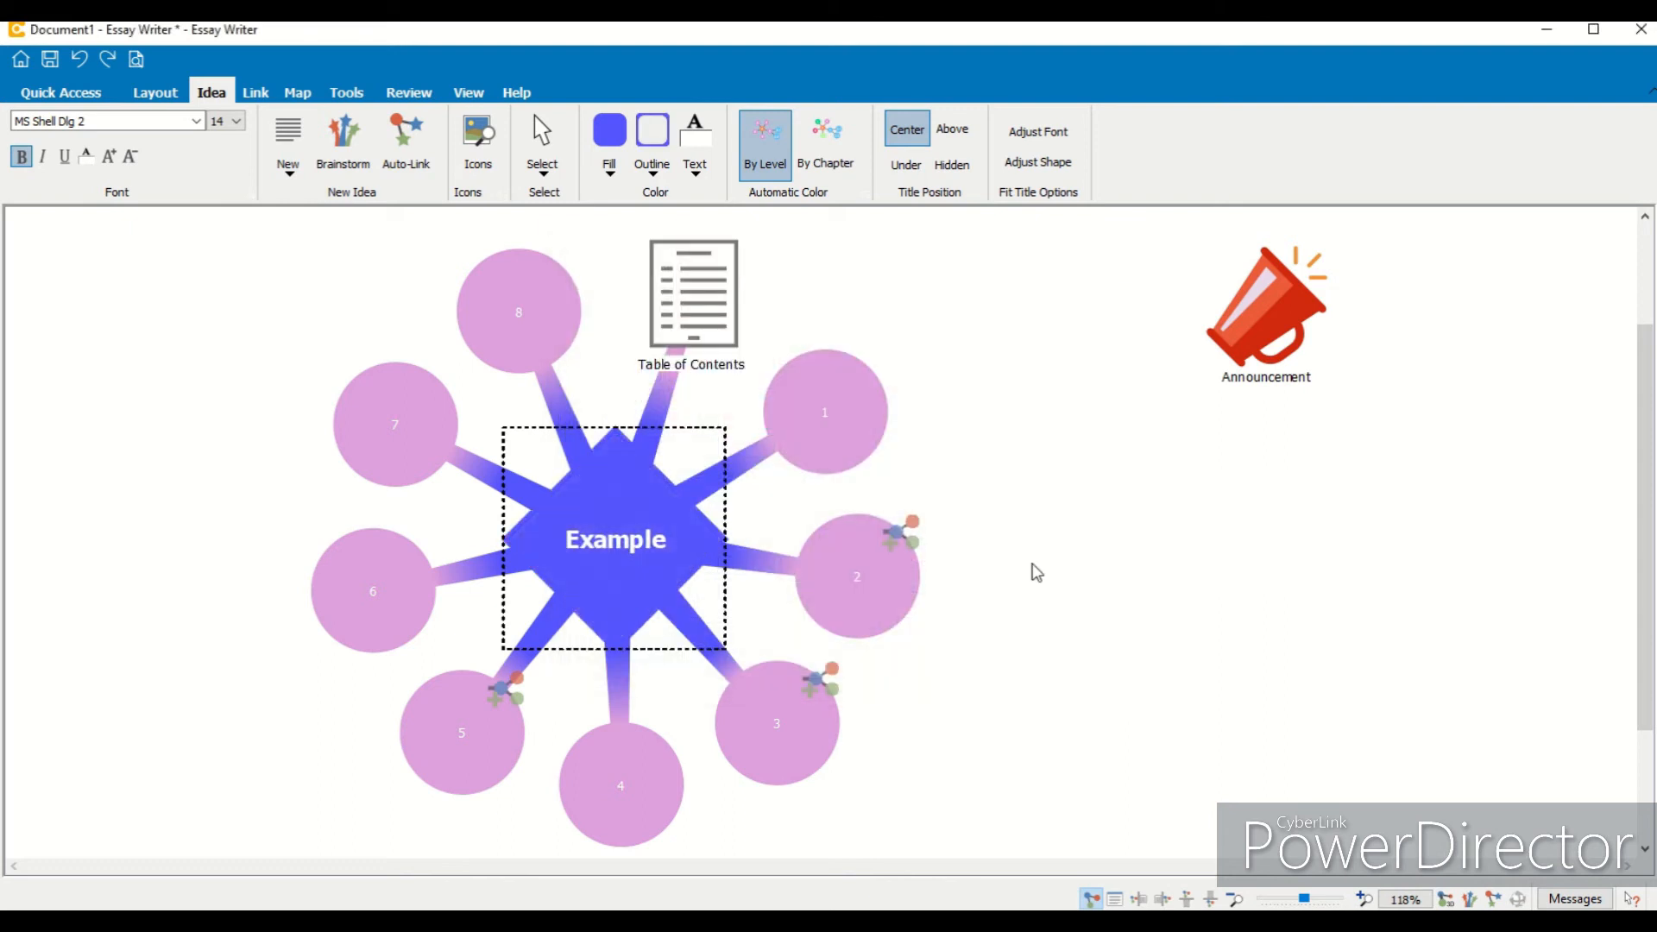
click(1032, 620)
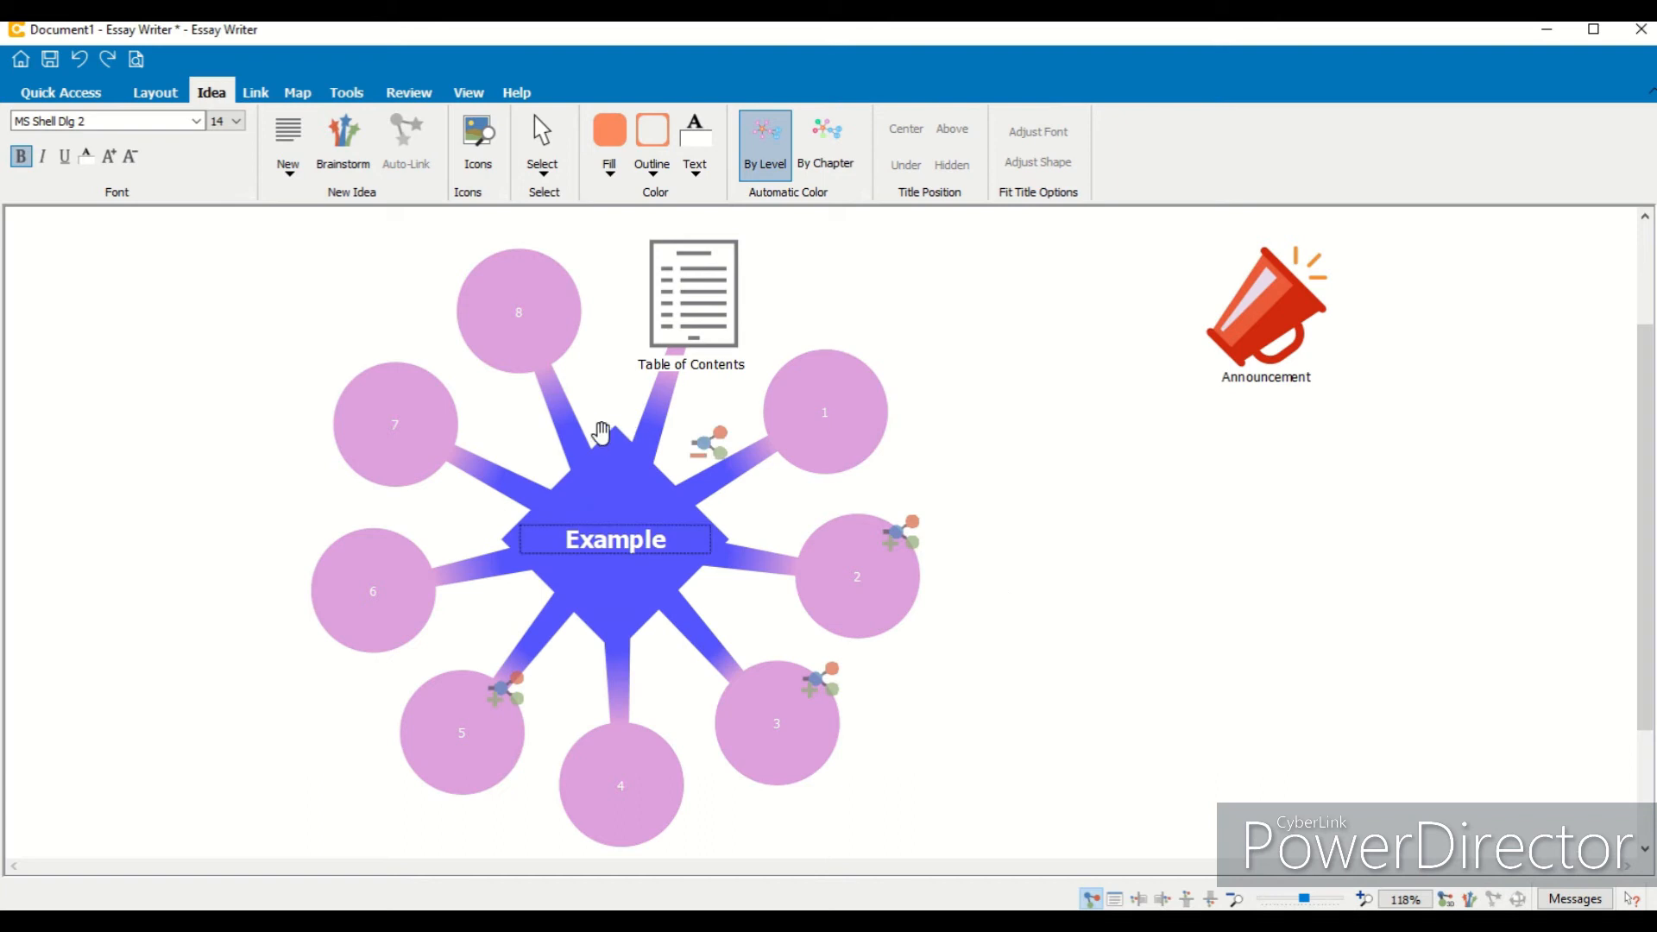
Step: Try a red #ff0000 outline on the Example idea
click(601, 460)
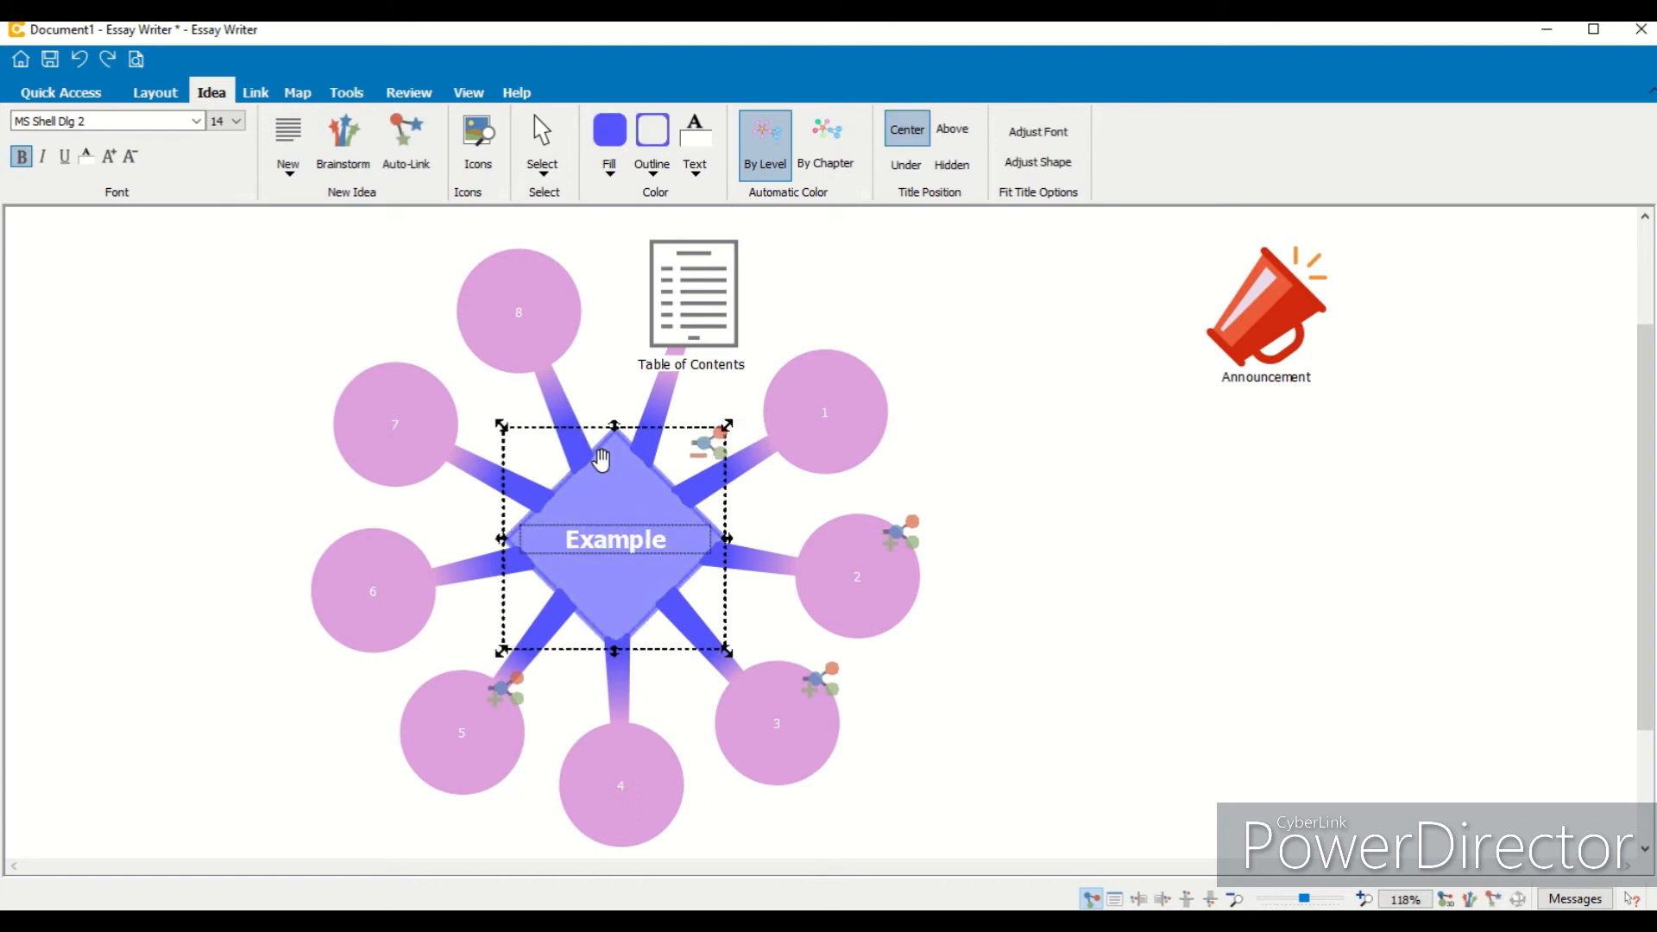
click(658, 142)
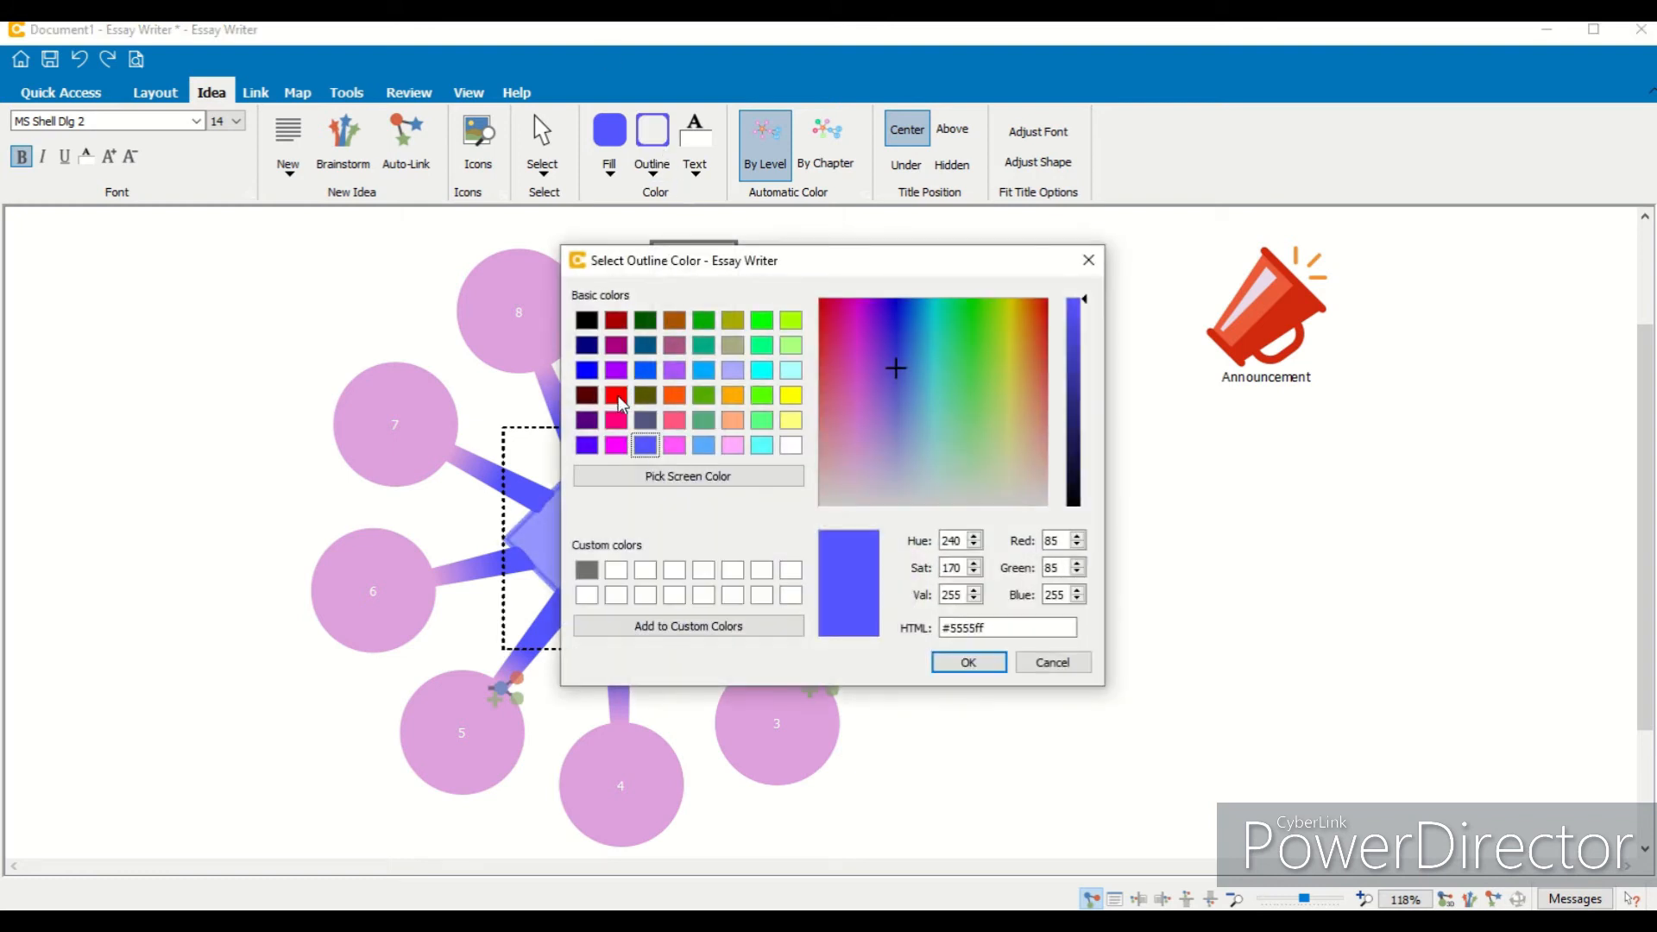
click(616, 395)
click(968, 663)
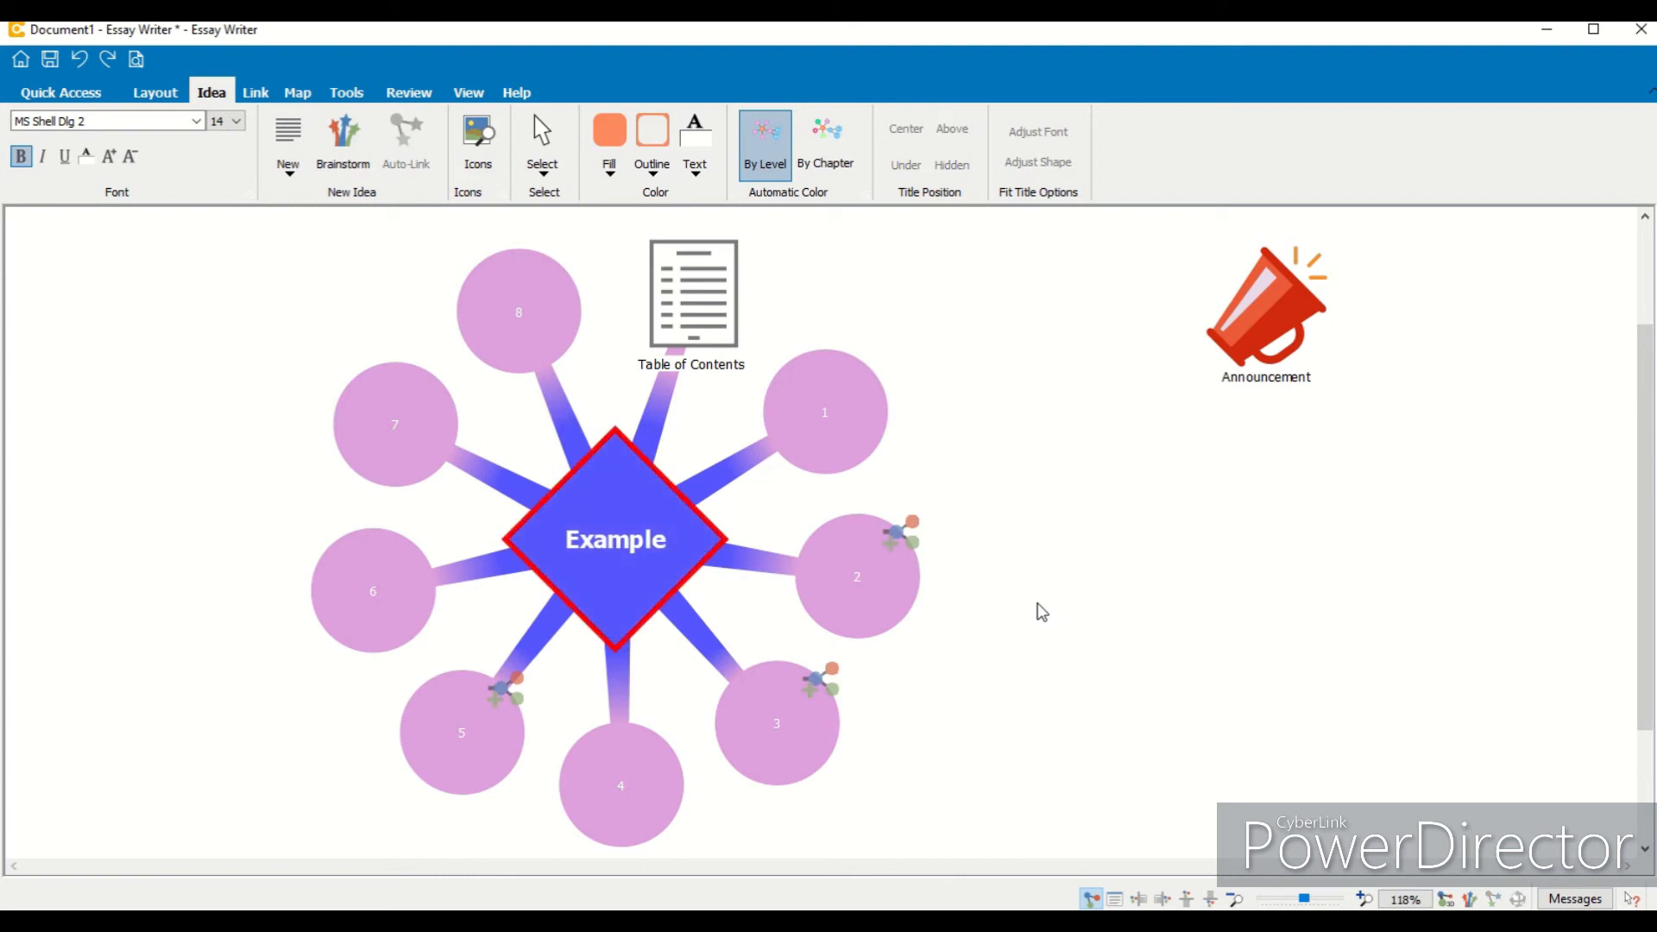
Step: Set the outline color of the Example idea to bright green
click(603, 466)
click(653, 172)
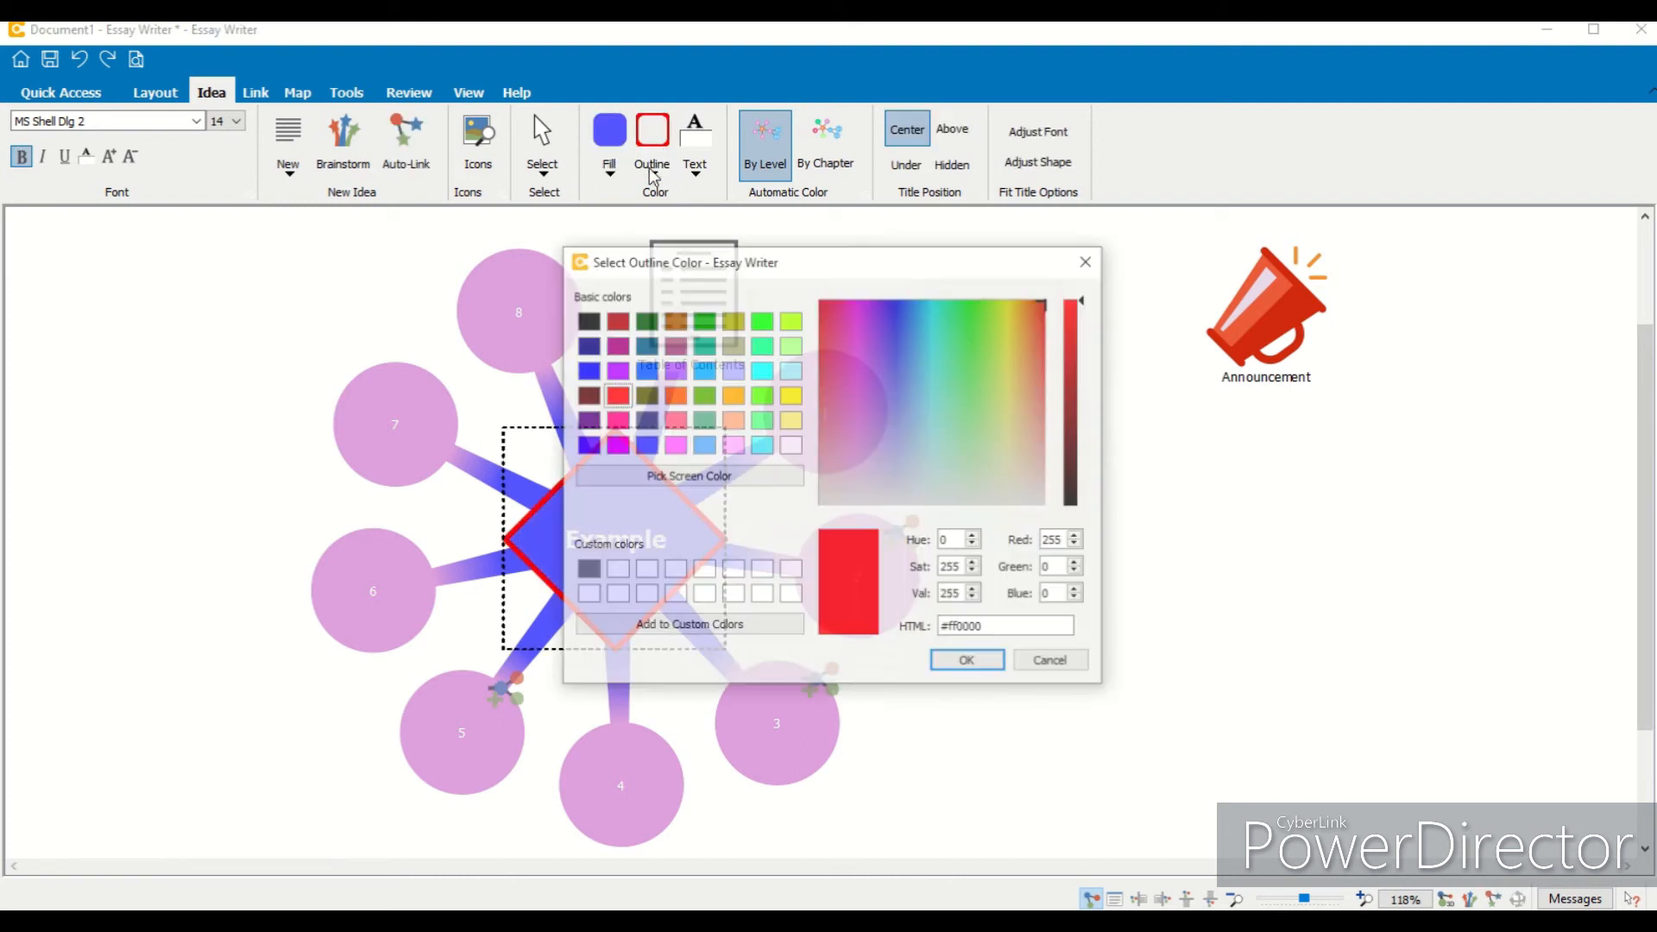
click(762, 321)
click(966, 660)
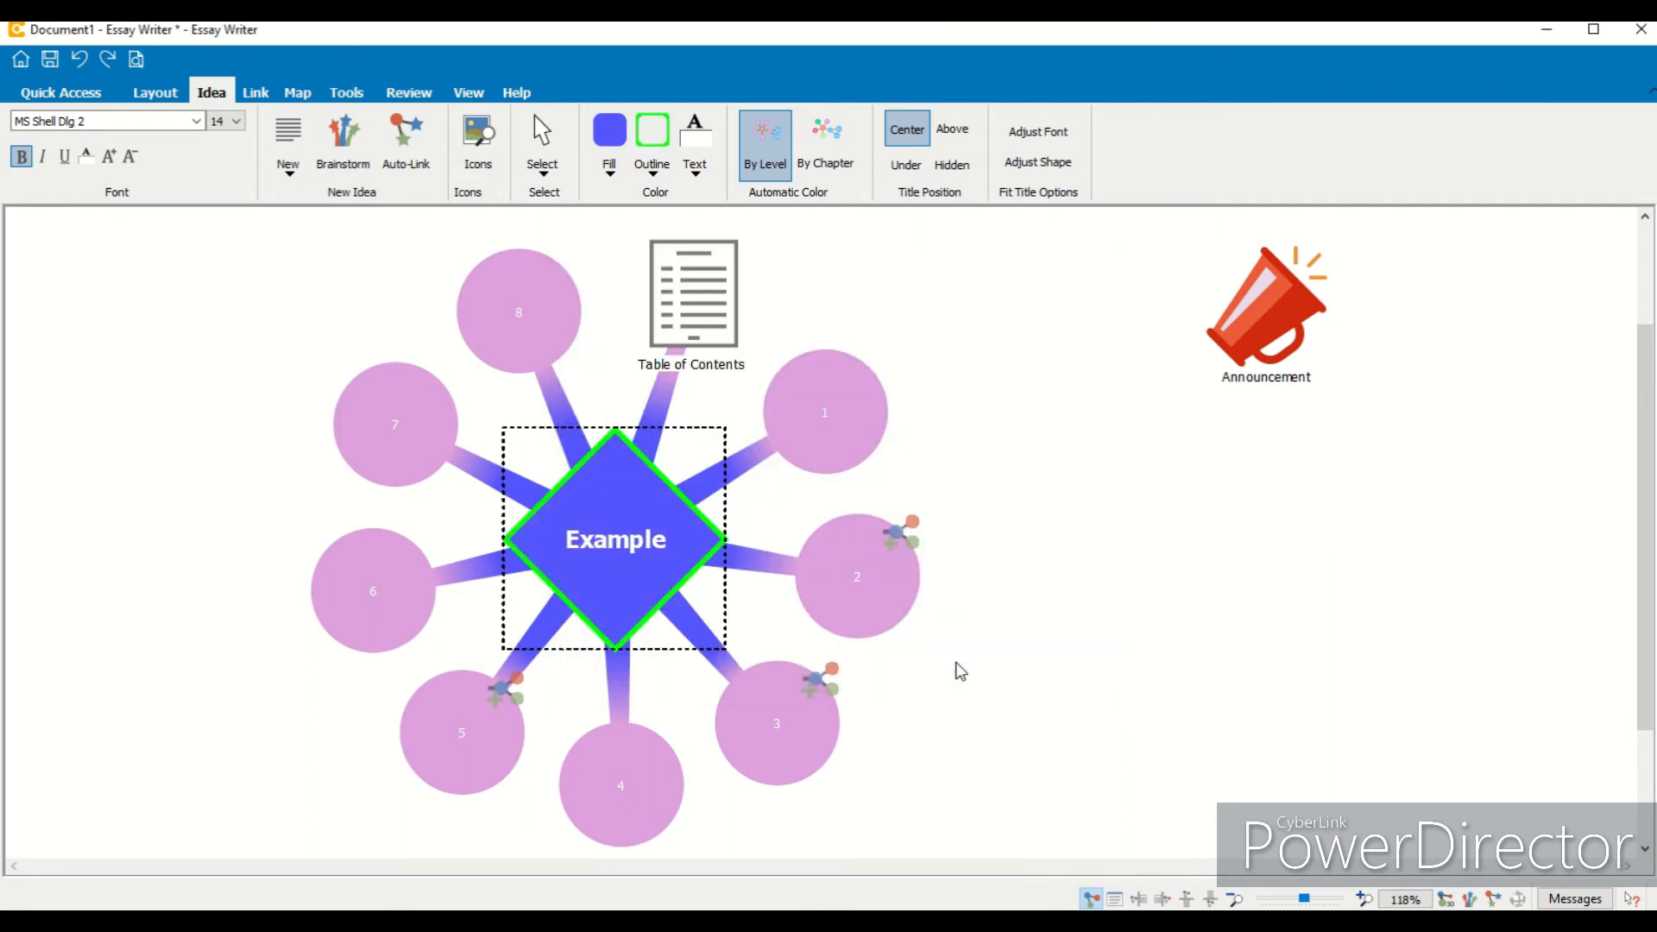
Step: Try orange #ffaa00, red #ff0000 and green #00ff00 as outline colors on idea 1
click(807, 445)
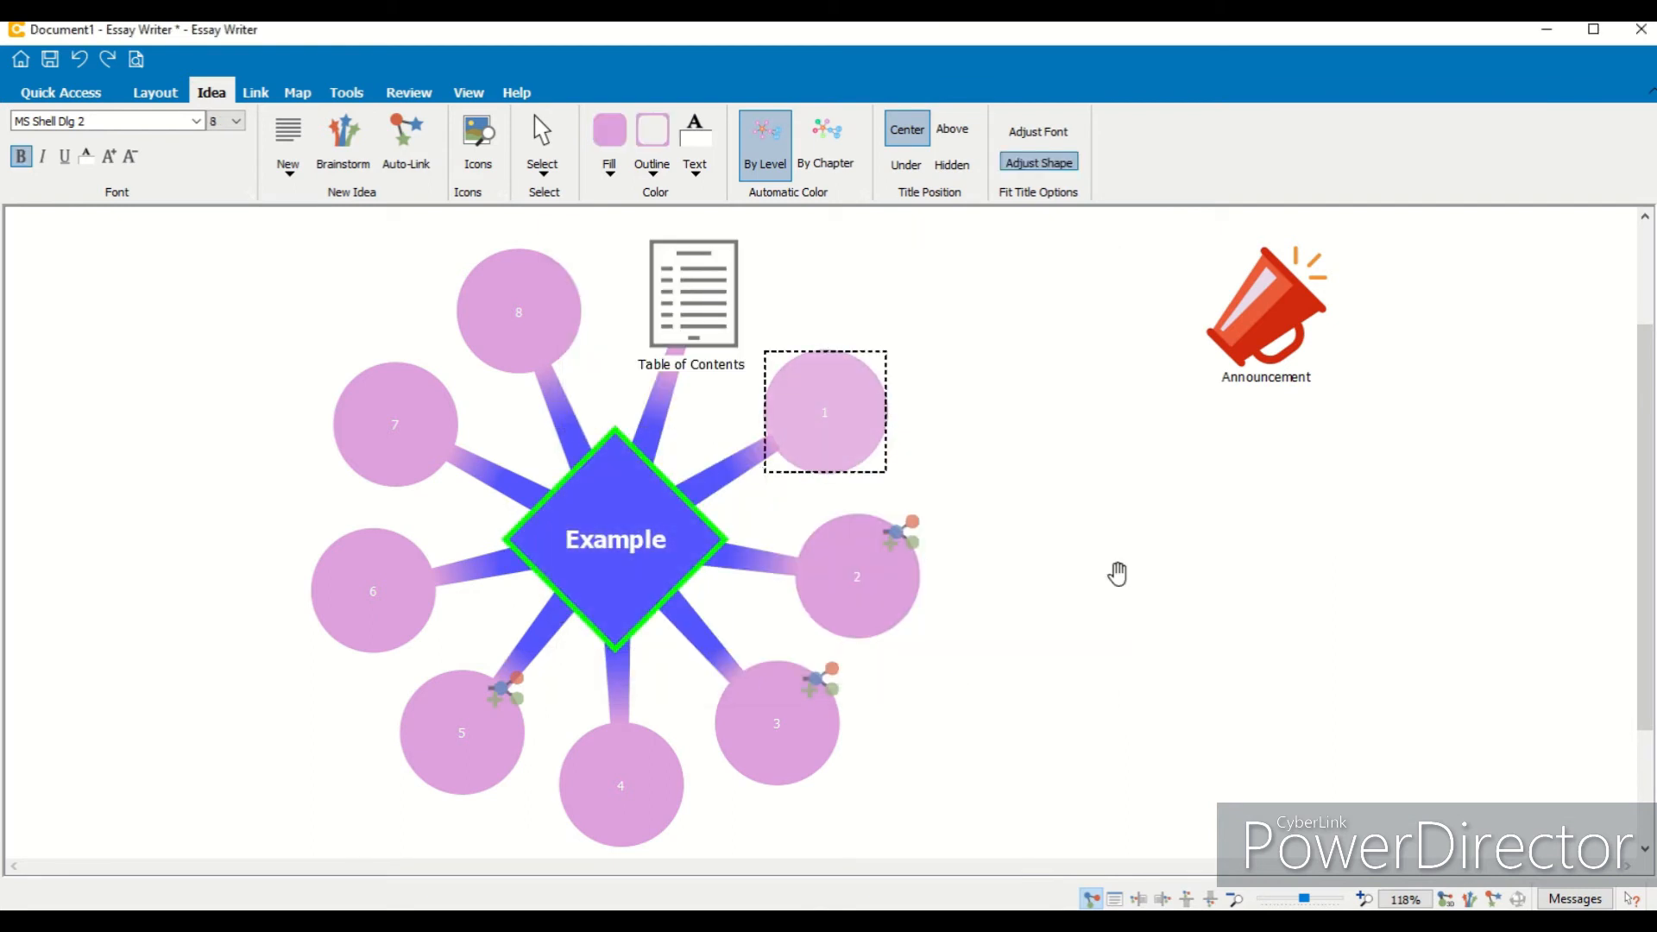
click(652, 141)
click(739, 399)
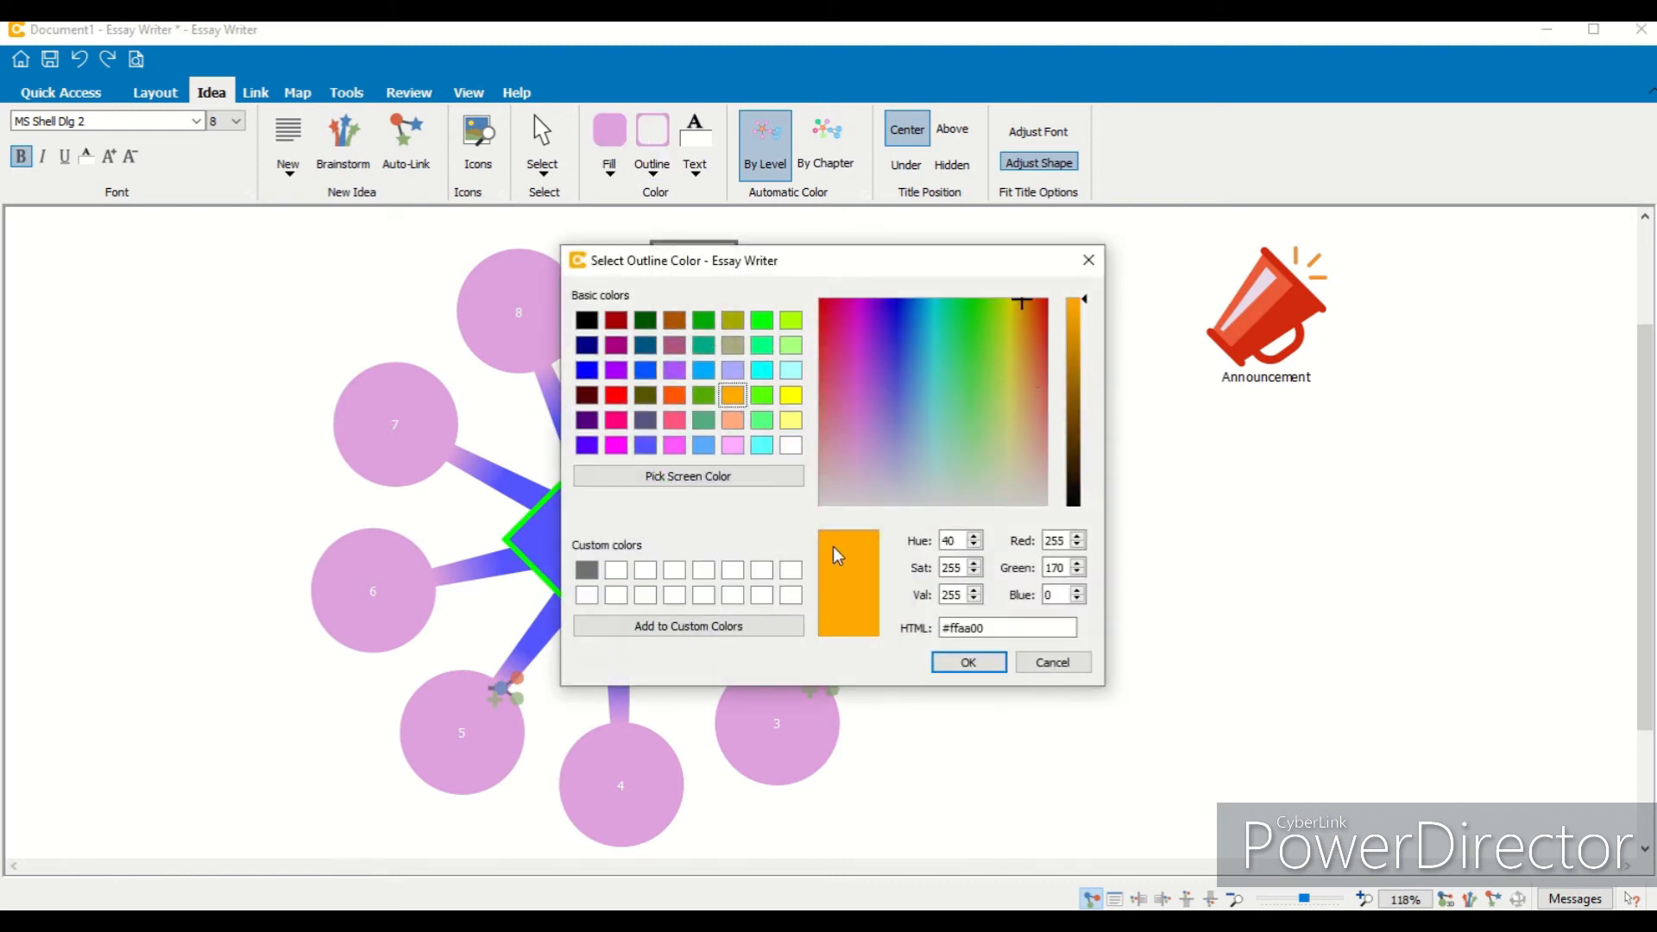
click(963, 663)
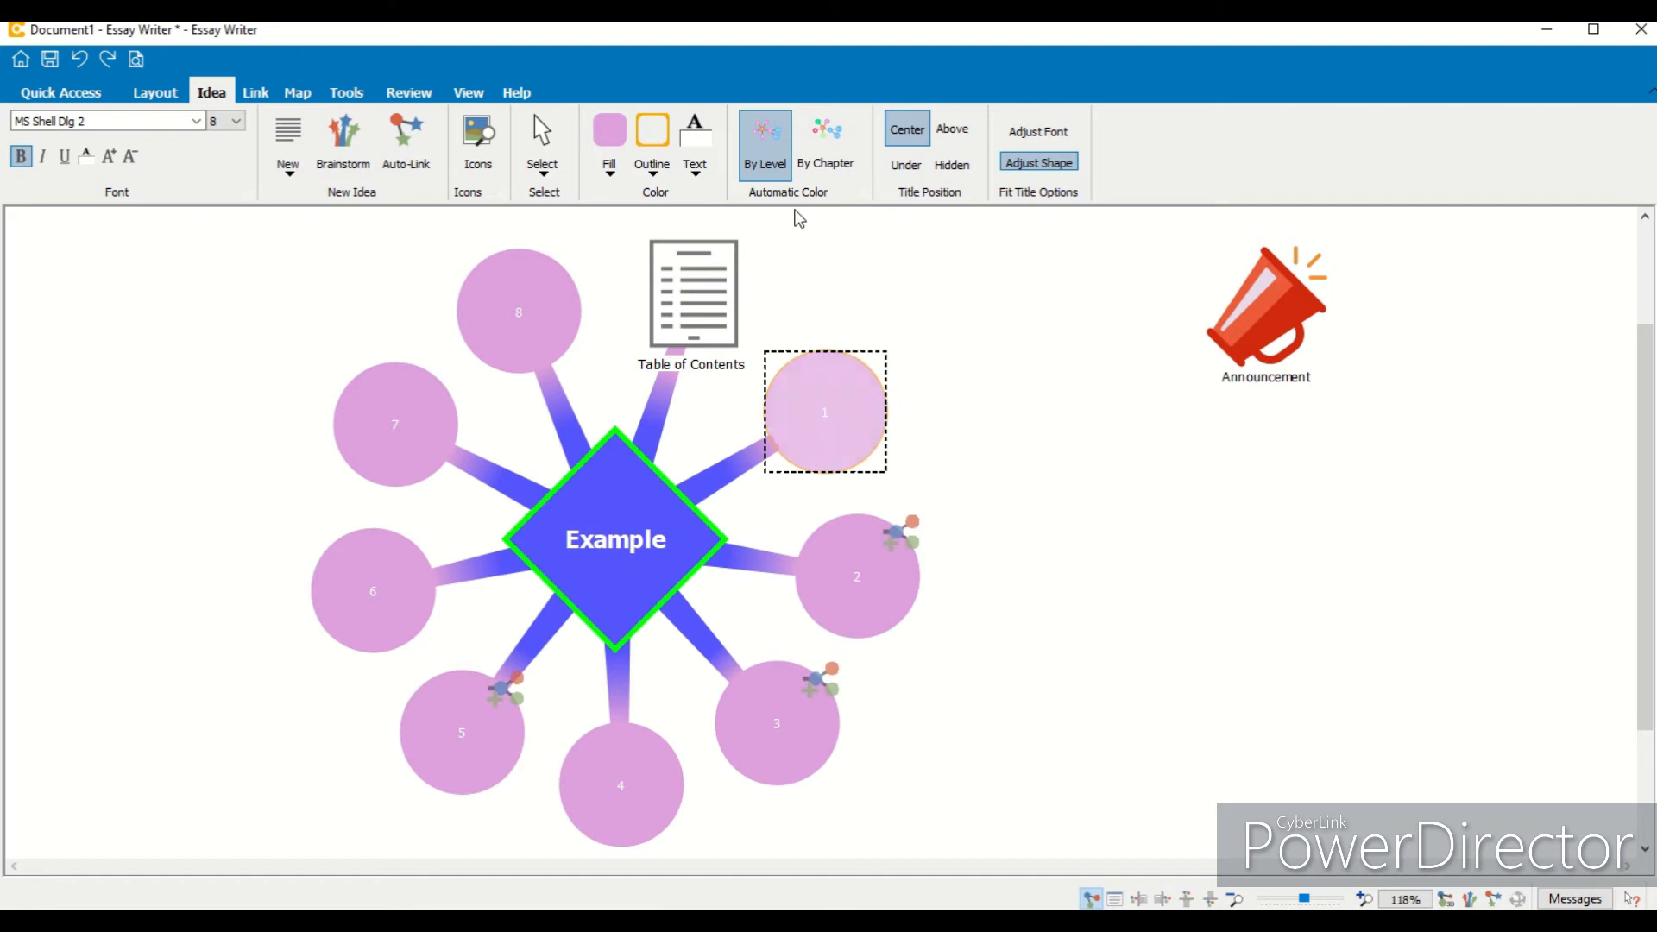
click(696, 161)
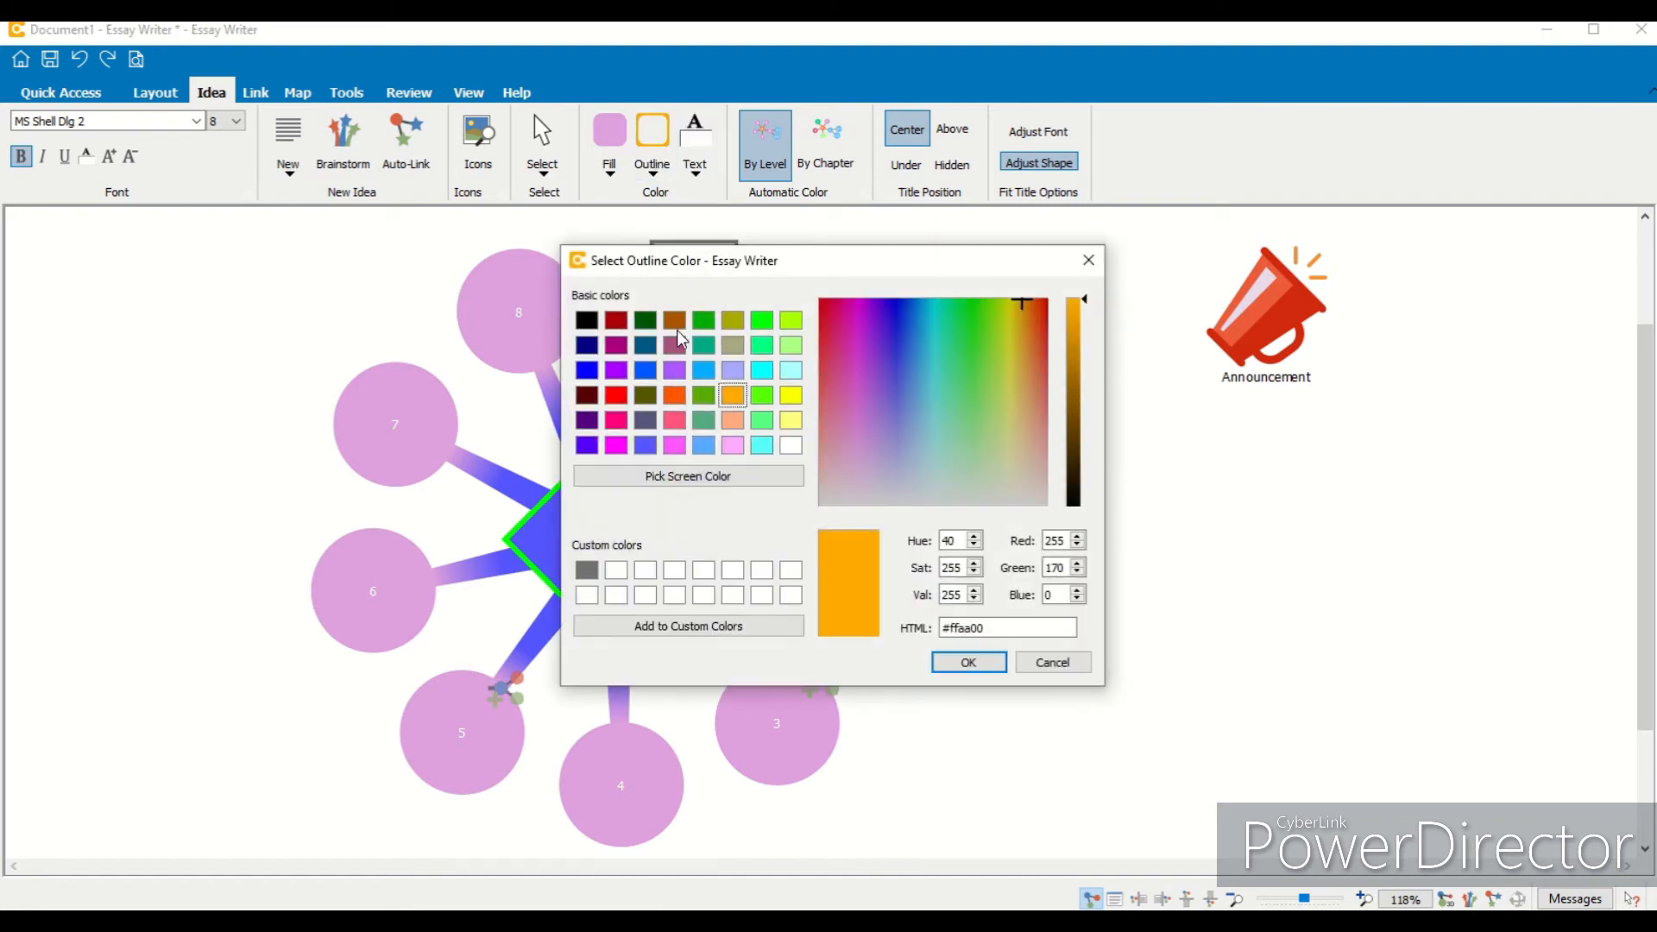
click(622, 402)
click(967, 663)
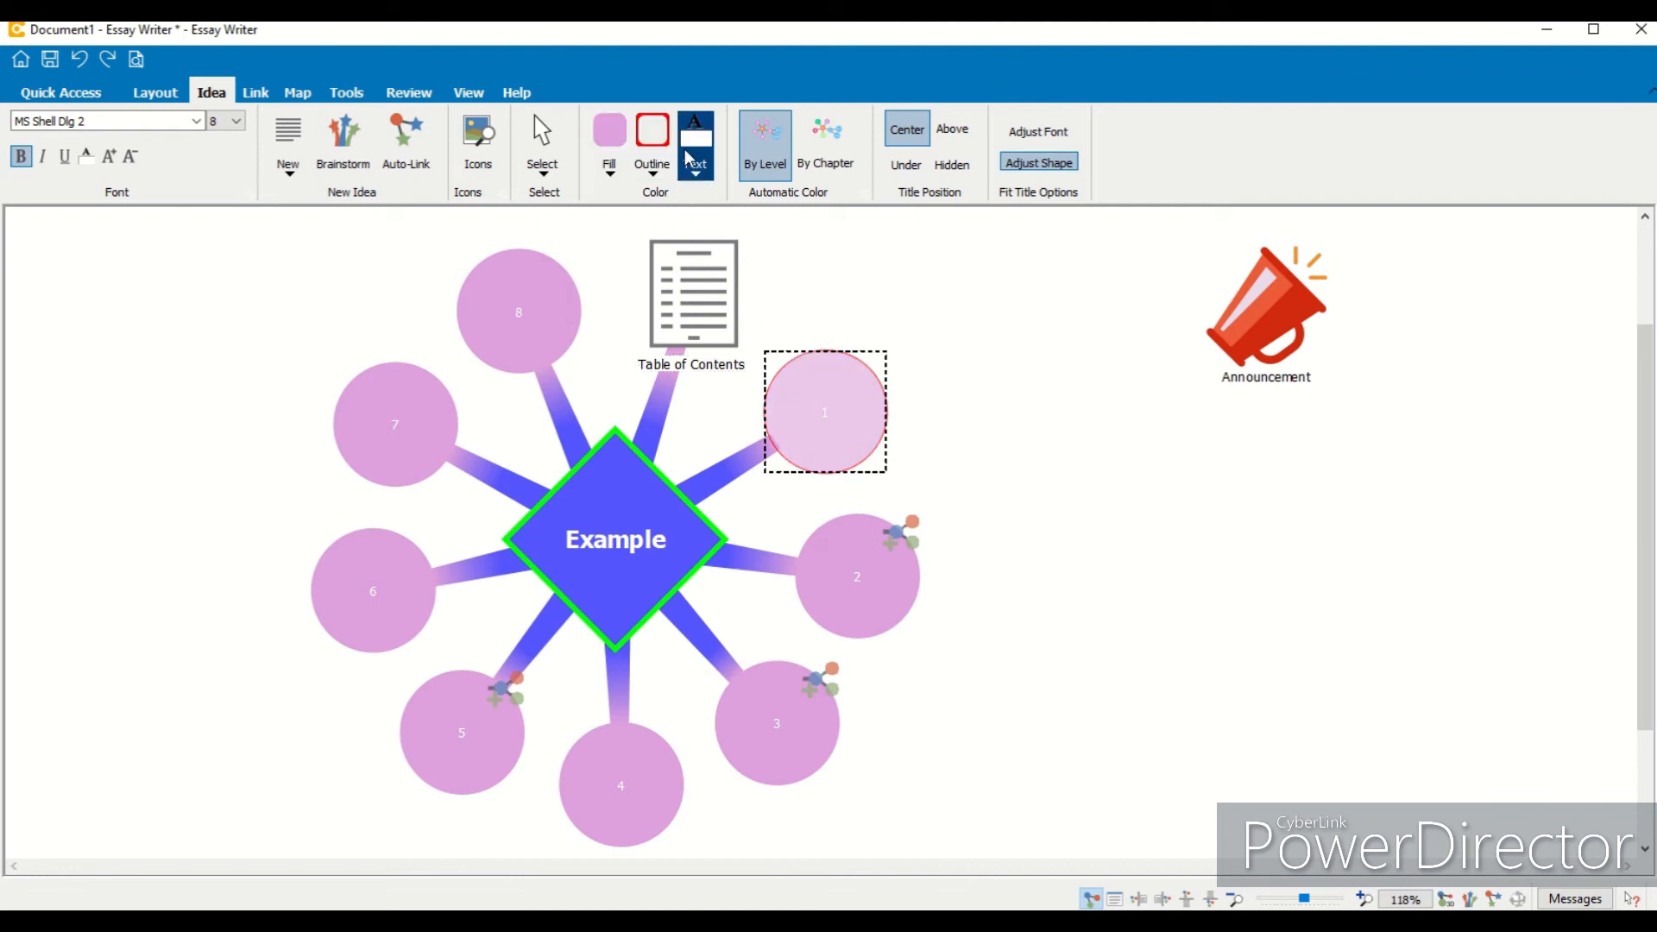
click(656, 154)
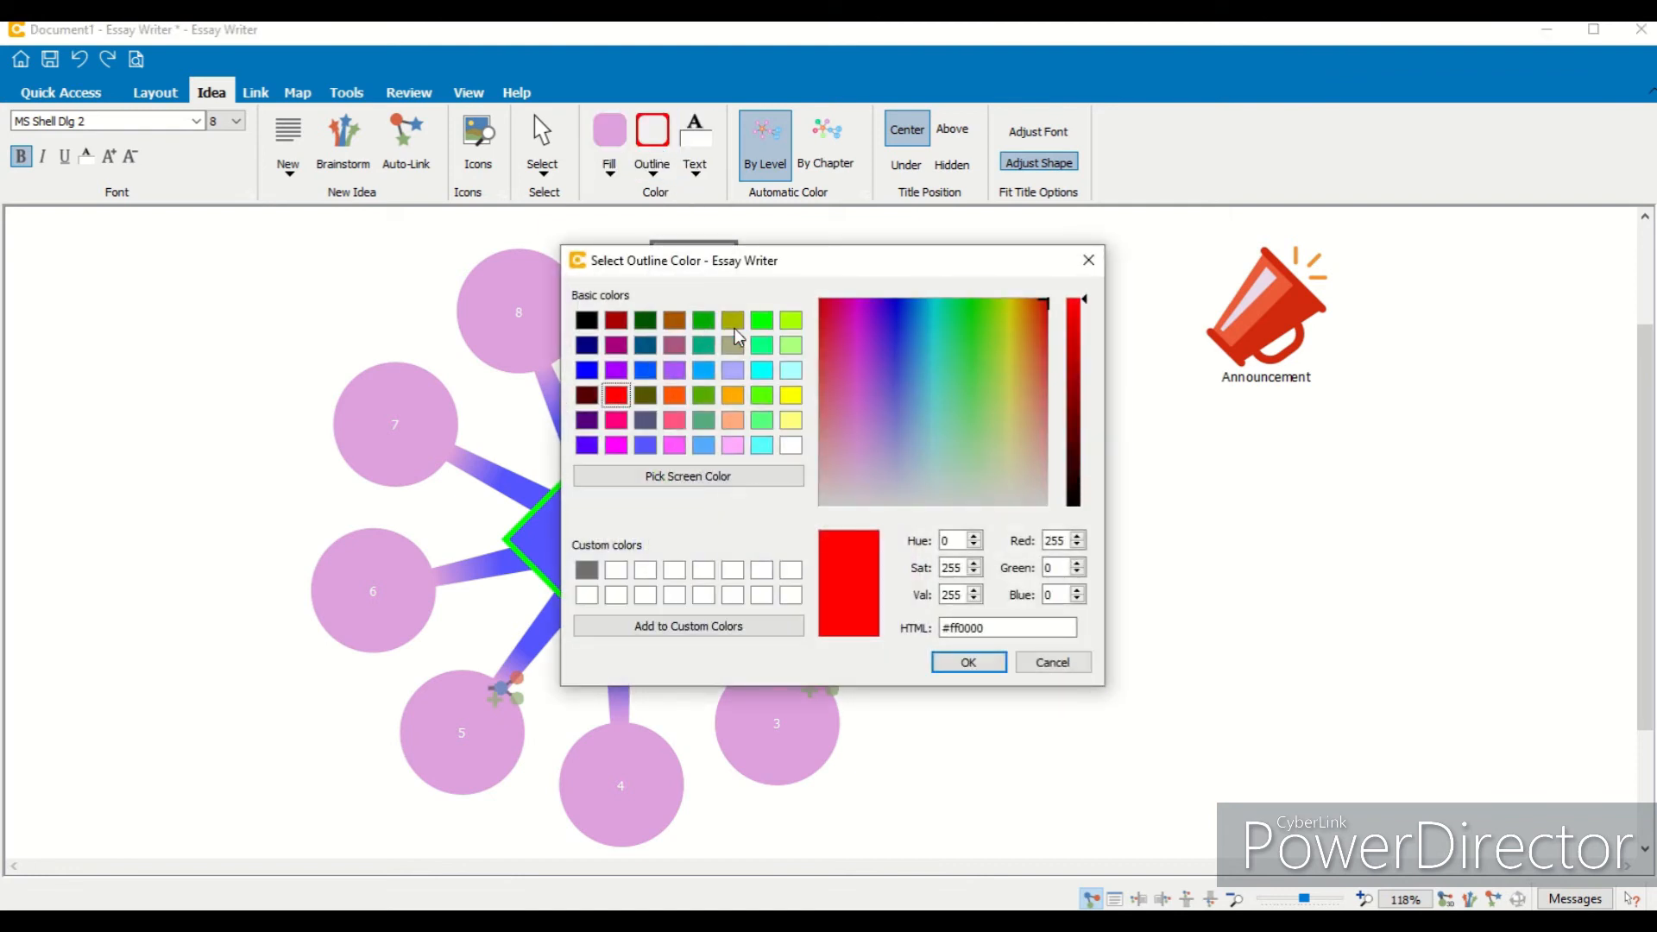
click(762, 323)
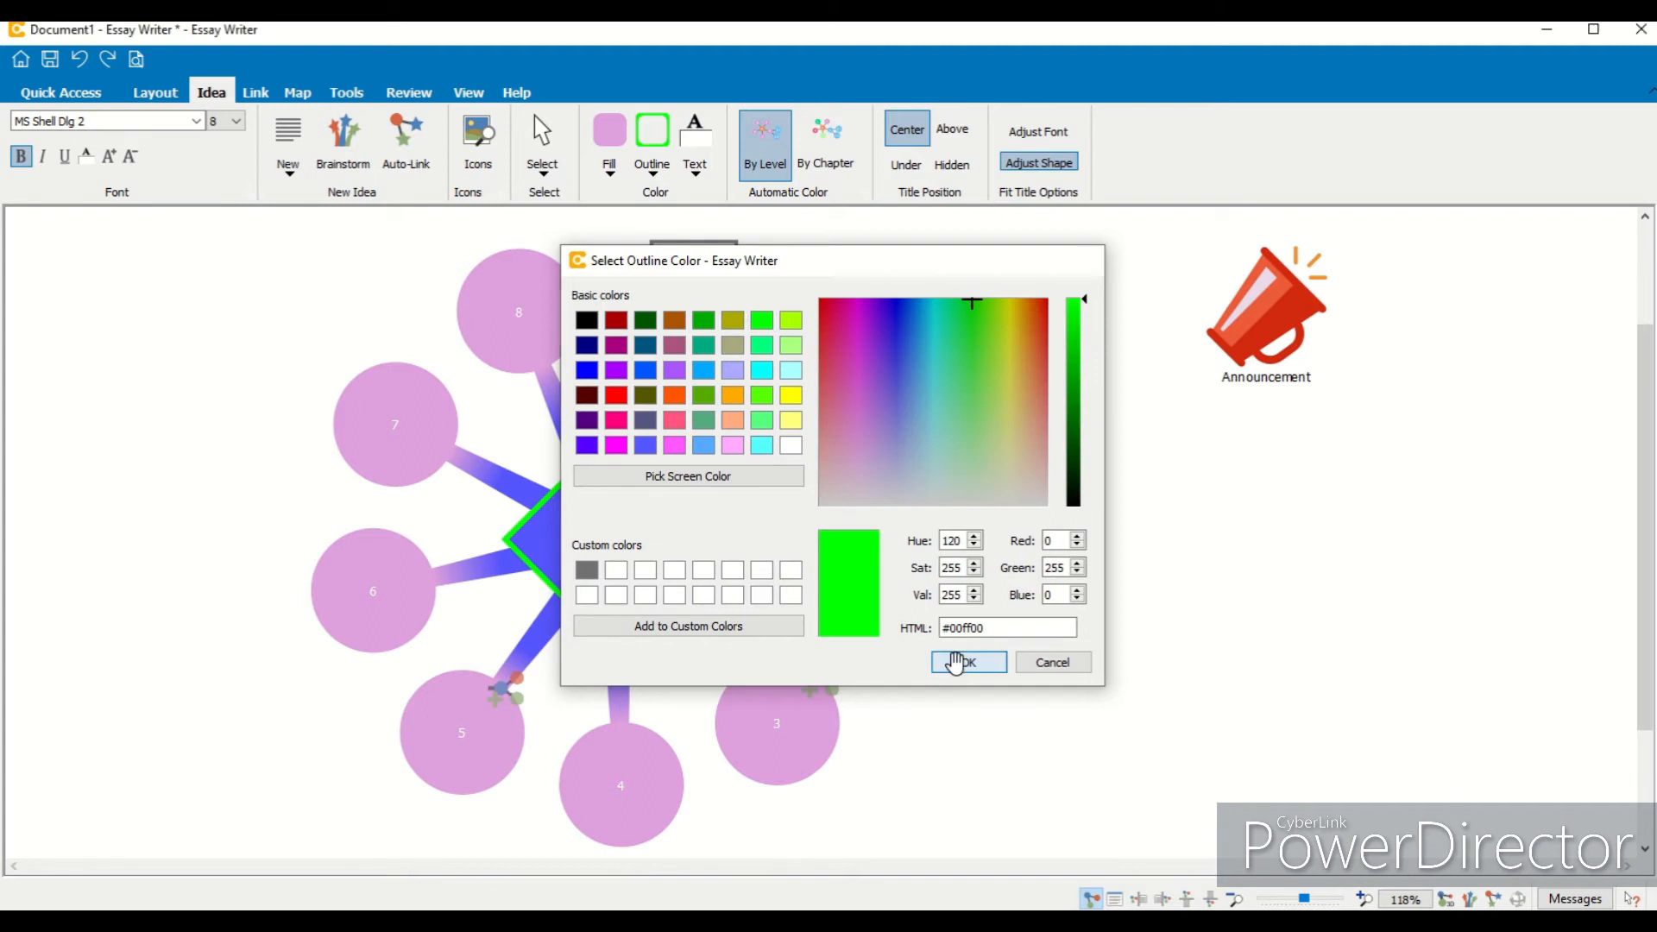
click(955, 662)
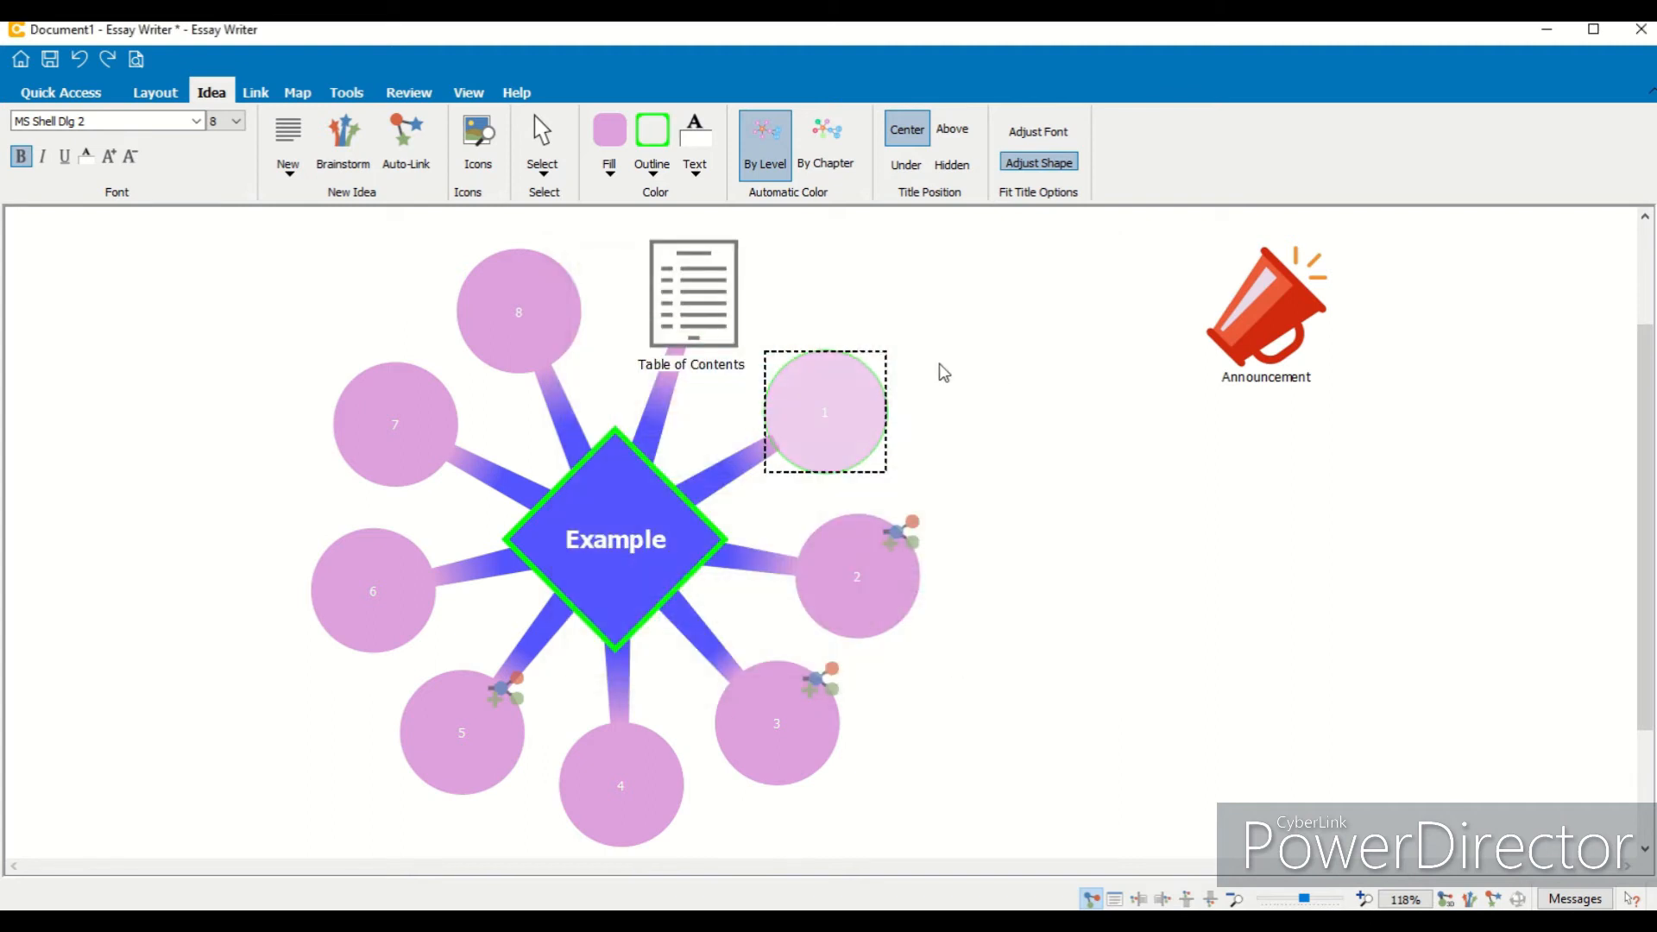
Step: Set the outline color of idea 1 to purple #aa55ff and deselect the idea
click(661, 143)
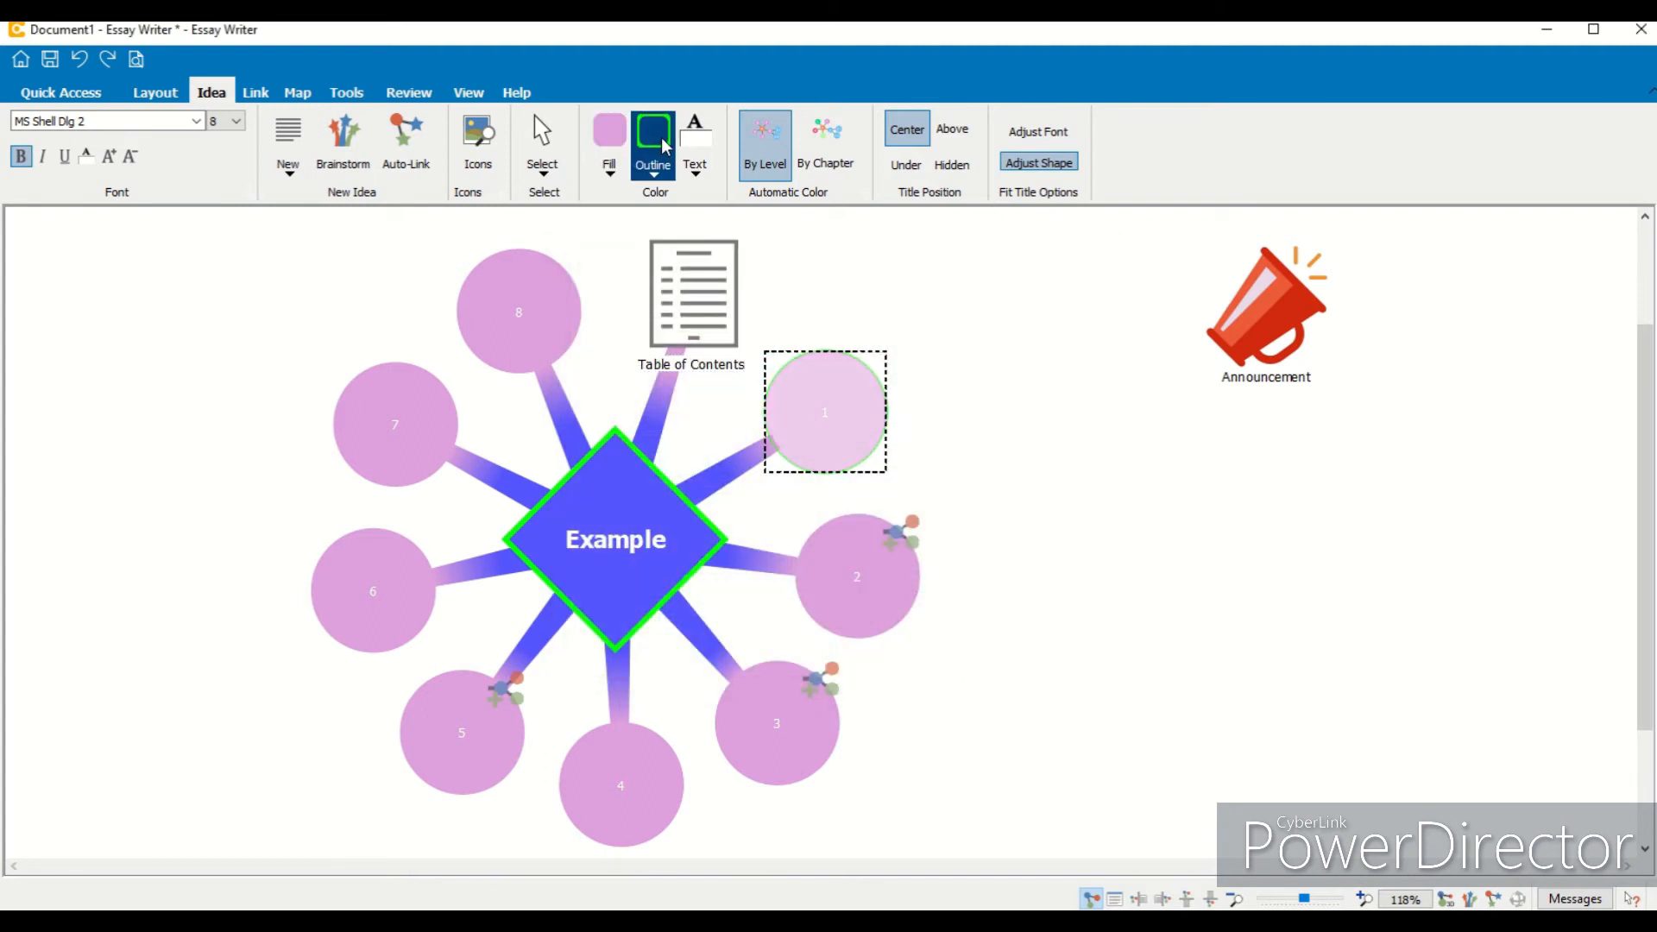
click(674, 370)
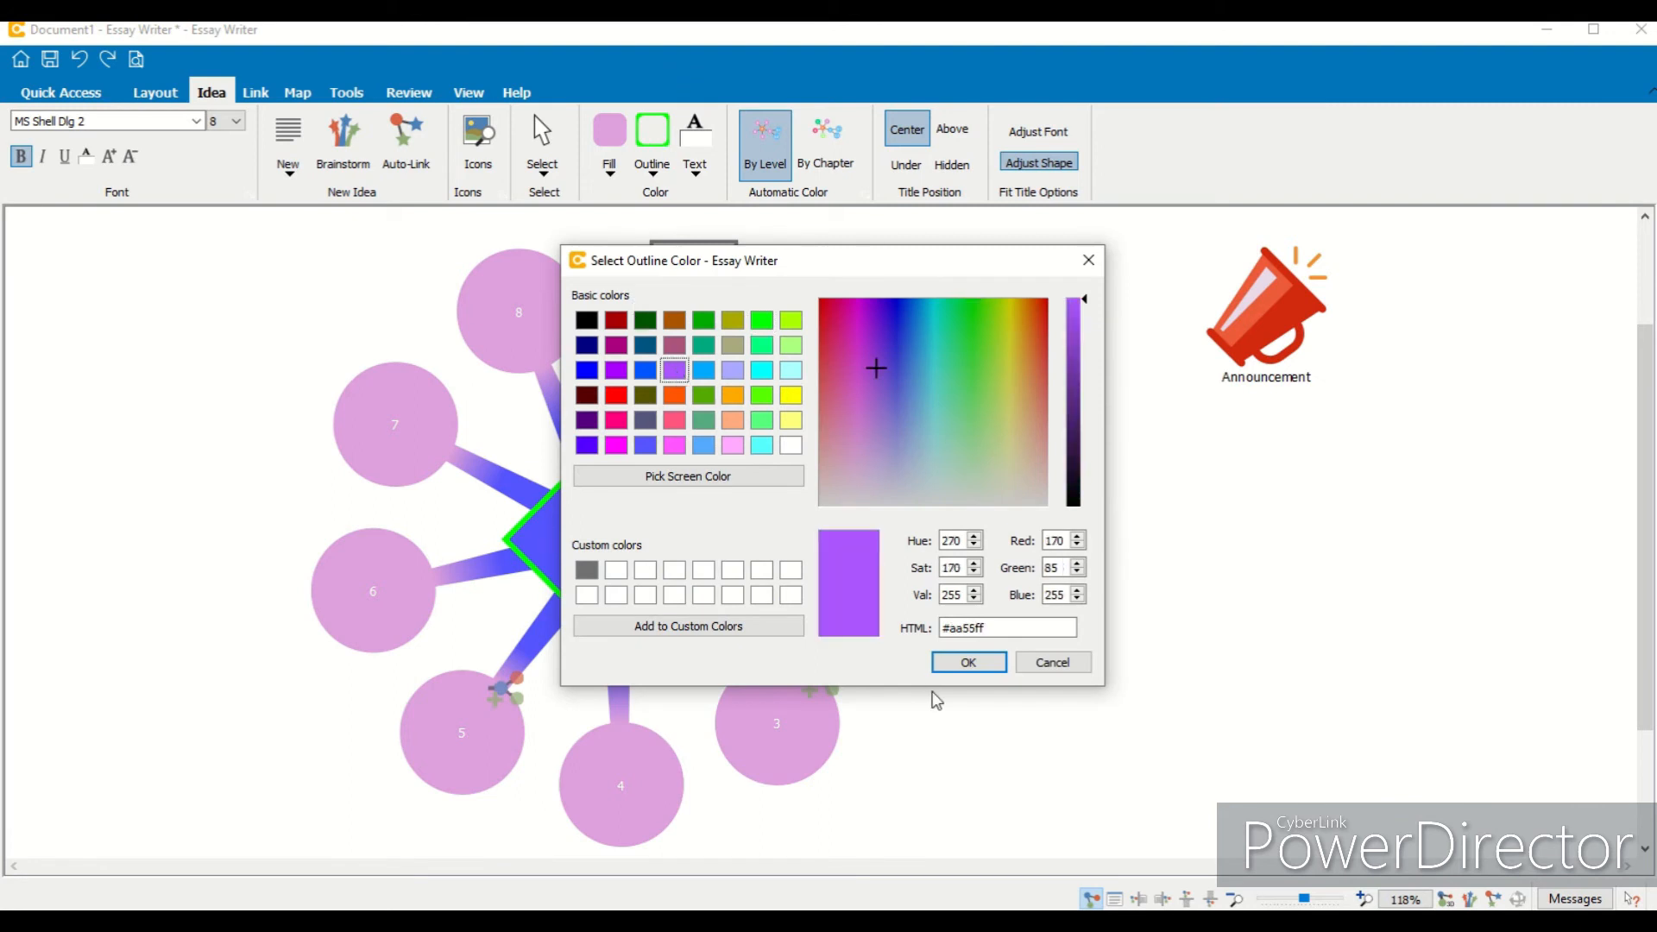
click(968, 662)
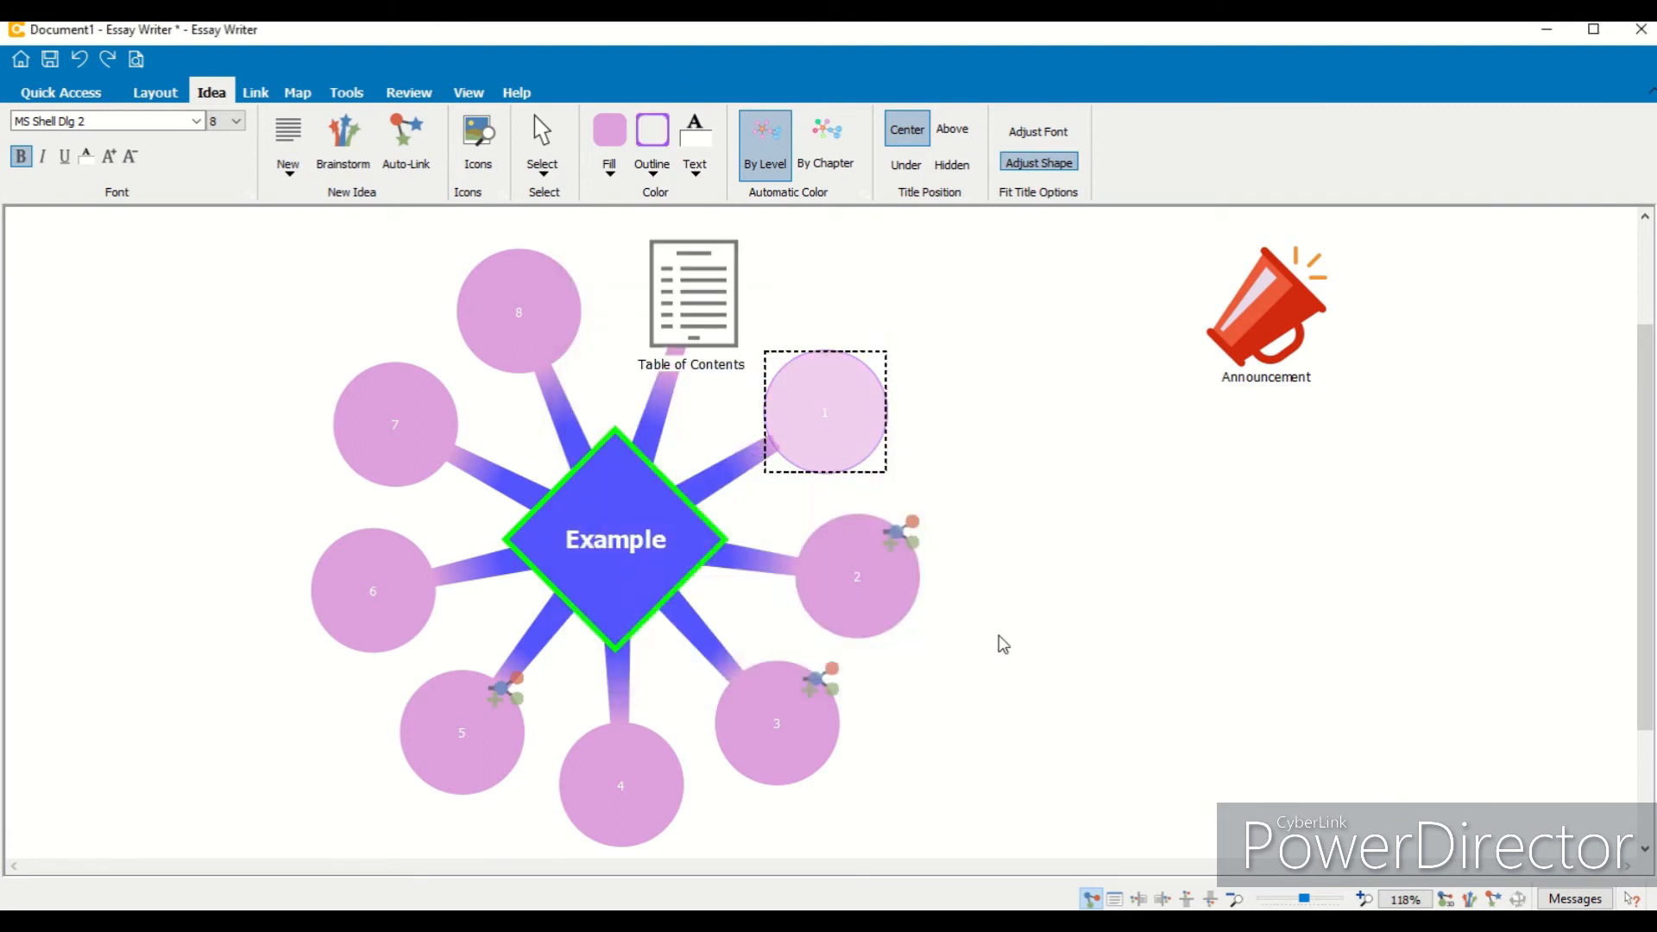
click(1030, 495)
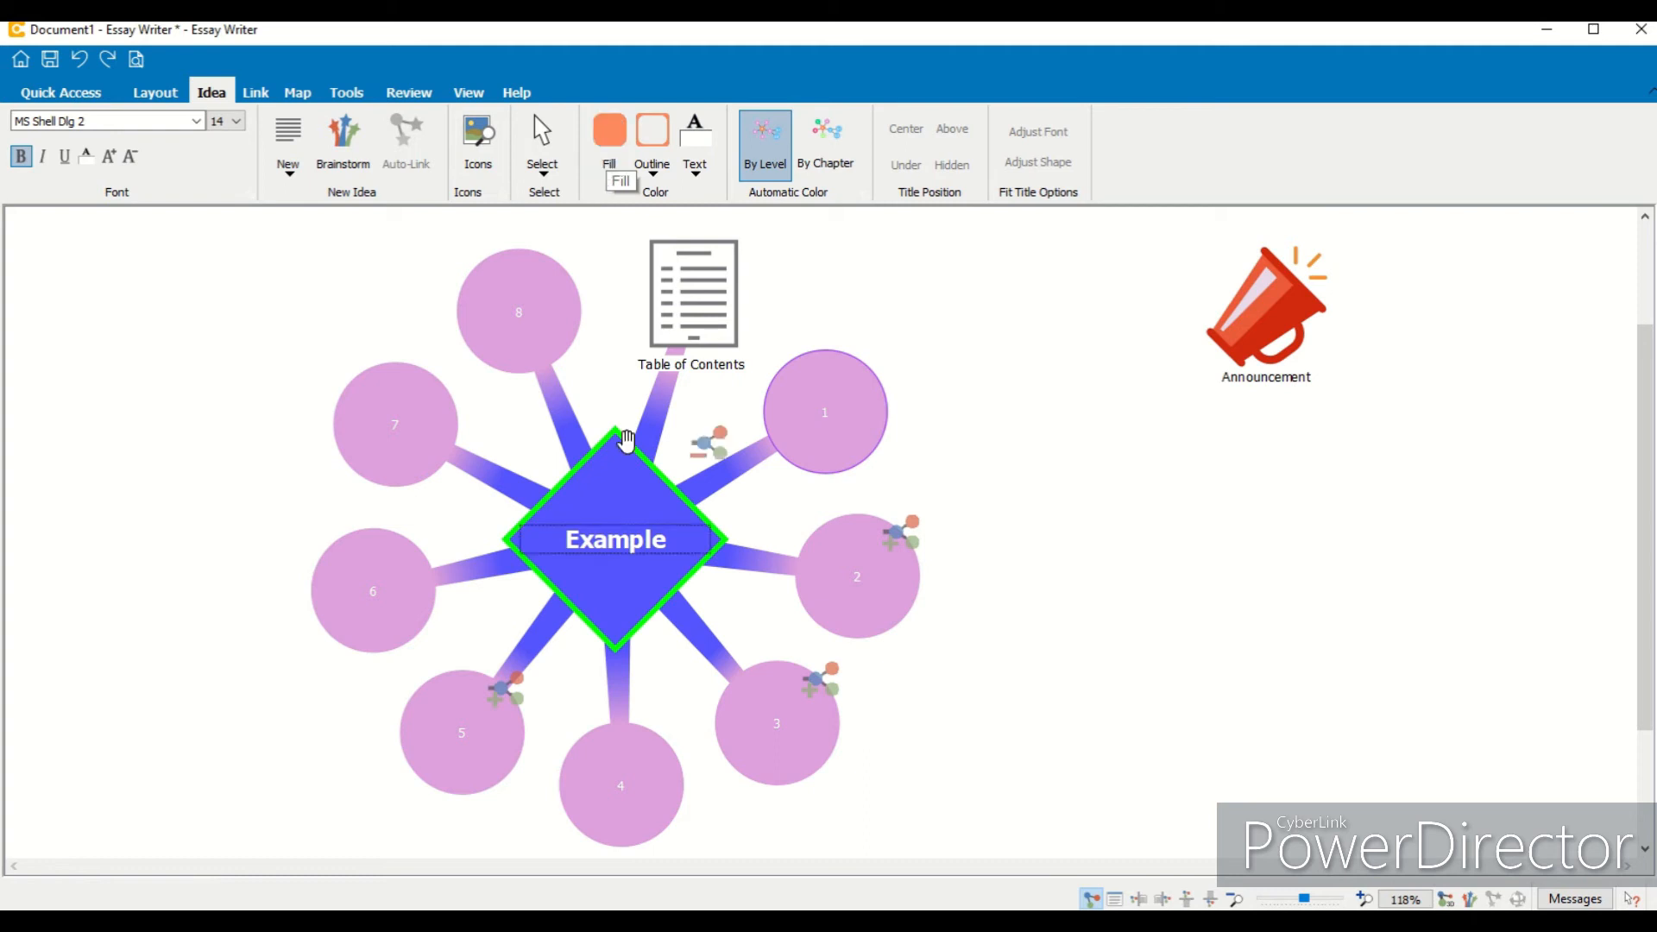
Step: Expand the collapsed branches of ideas 2, 3 and 5
click(620, 503)
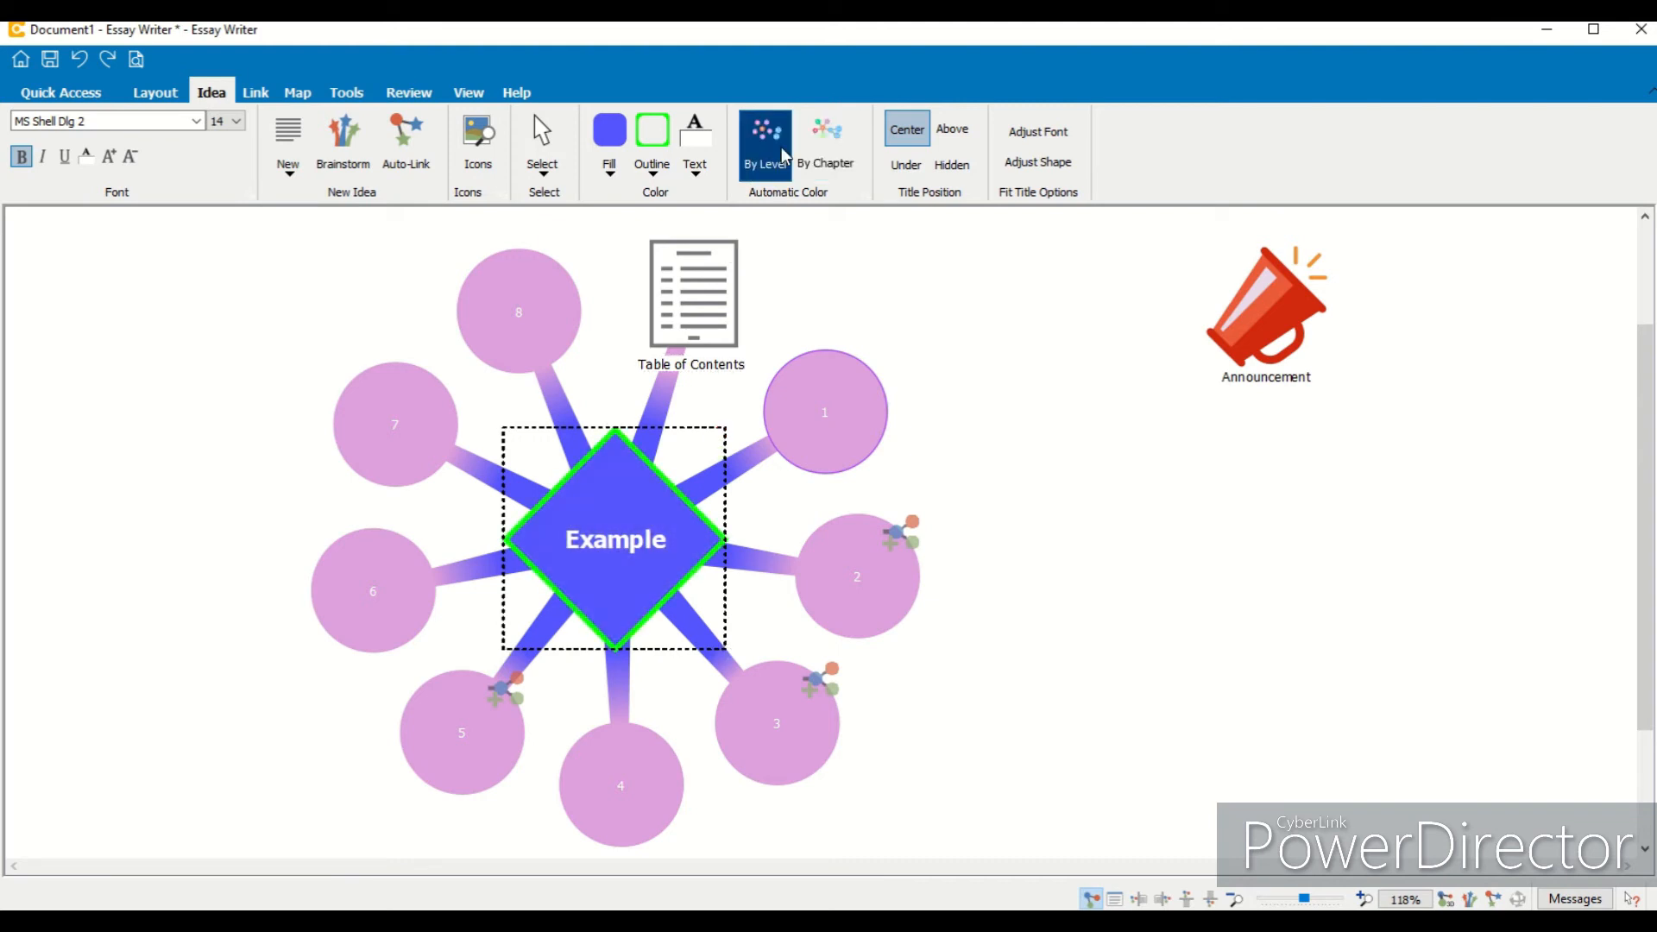
click(908, 531)
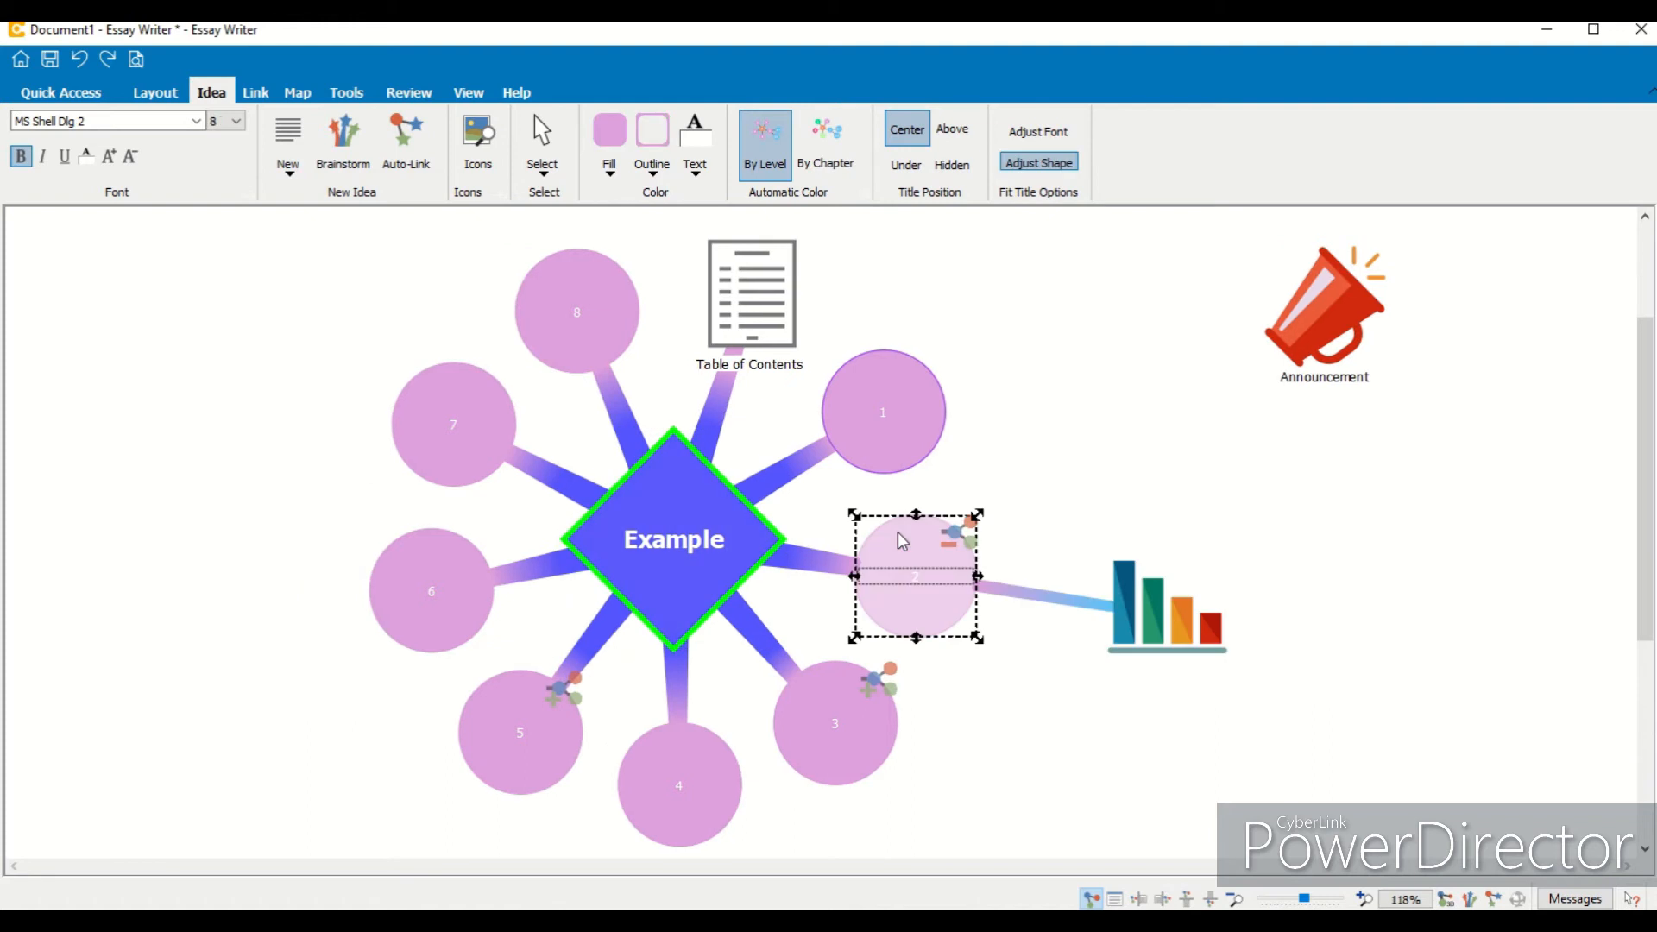
click(882, 688)
click(559, 688)
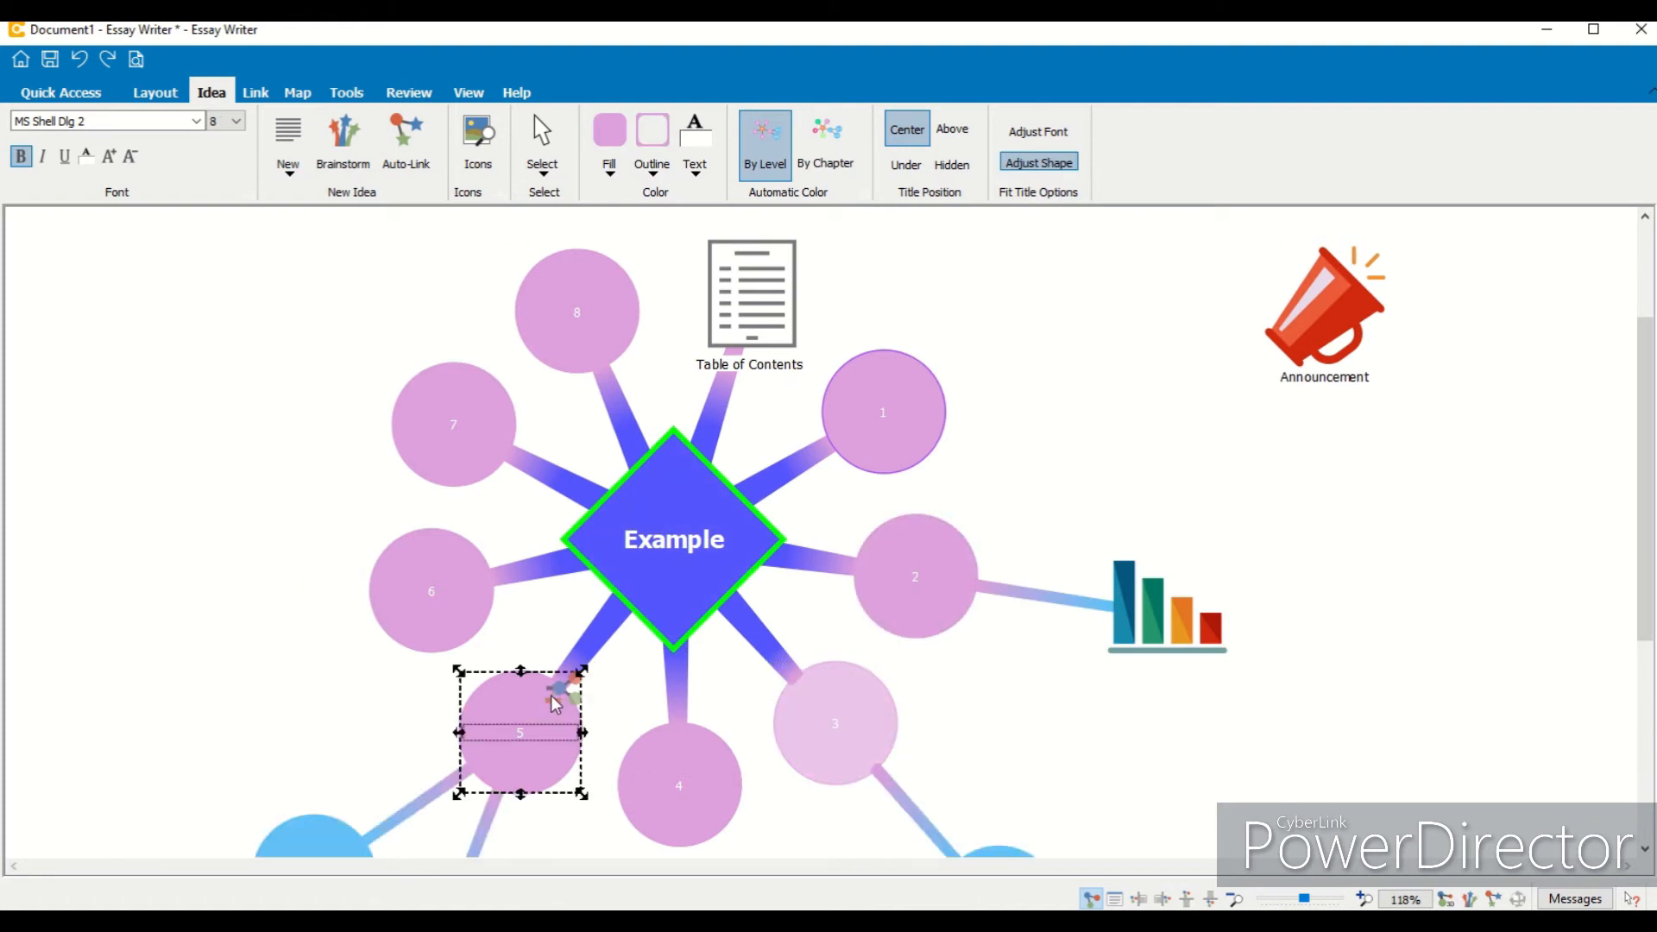
drag(1650, 565, 1649, 652)
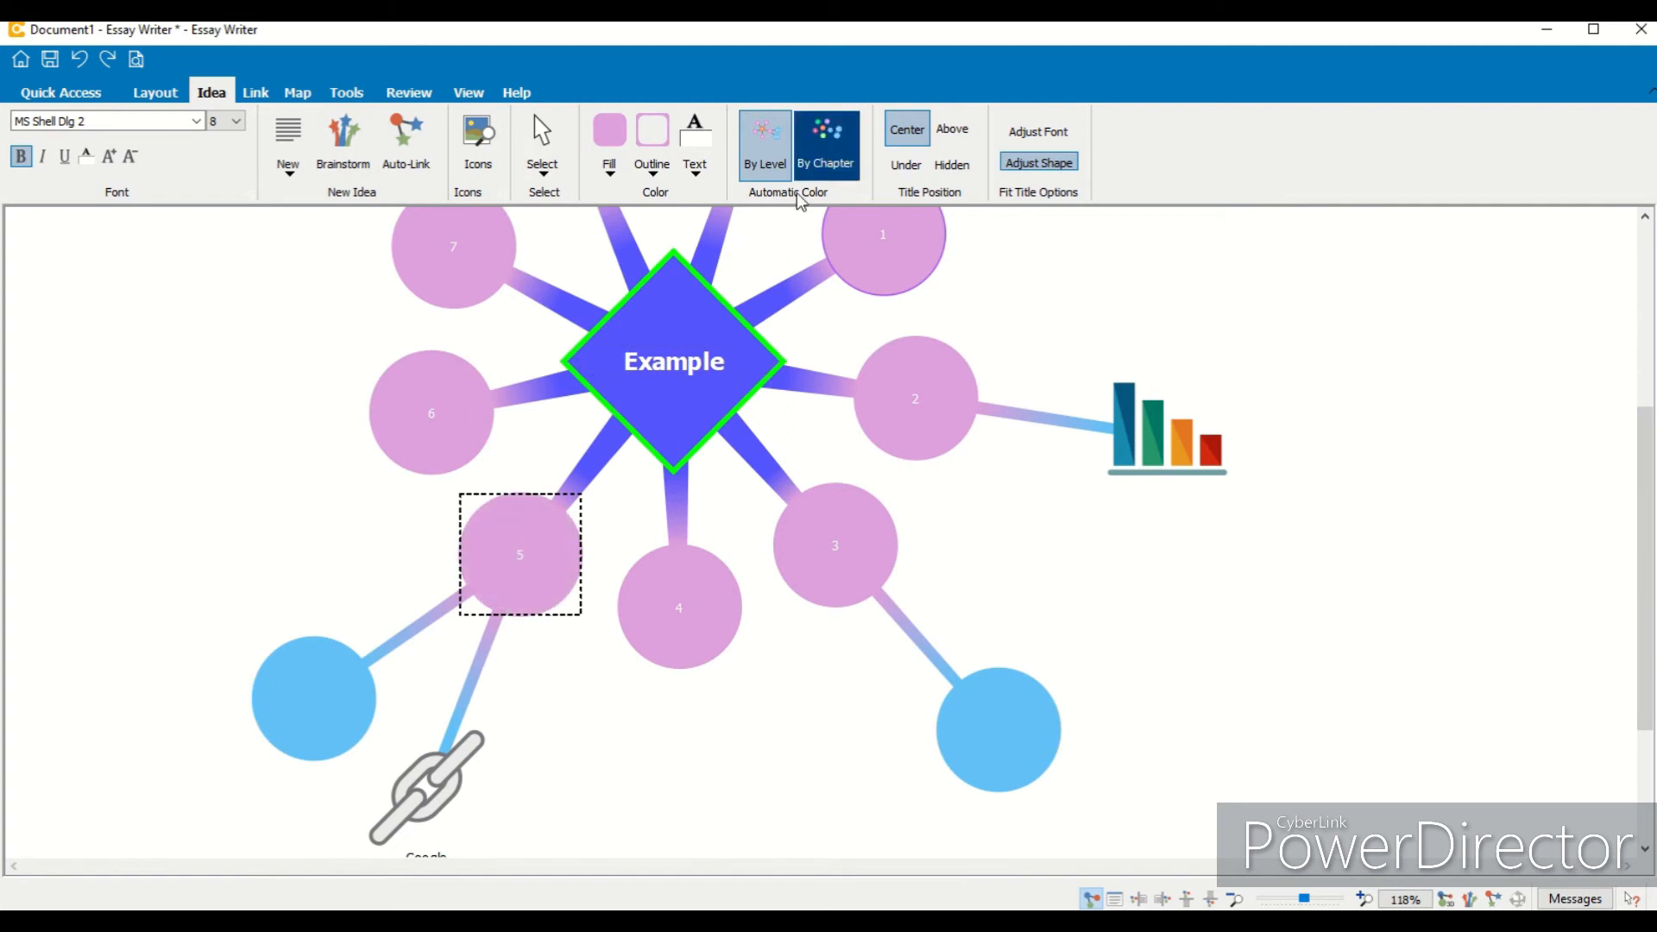
Step: Apply automatic coloring by chapter to the Example map and look over its branches
click(758, 266)
click(827, 136)
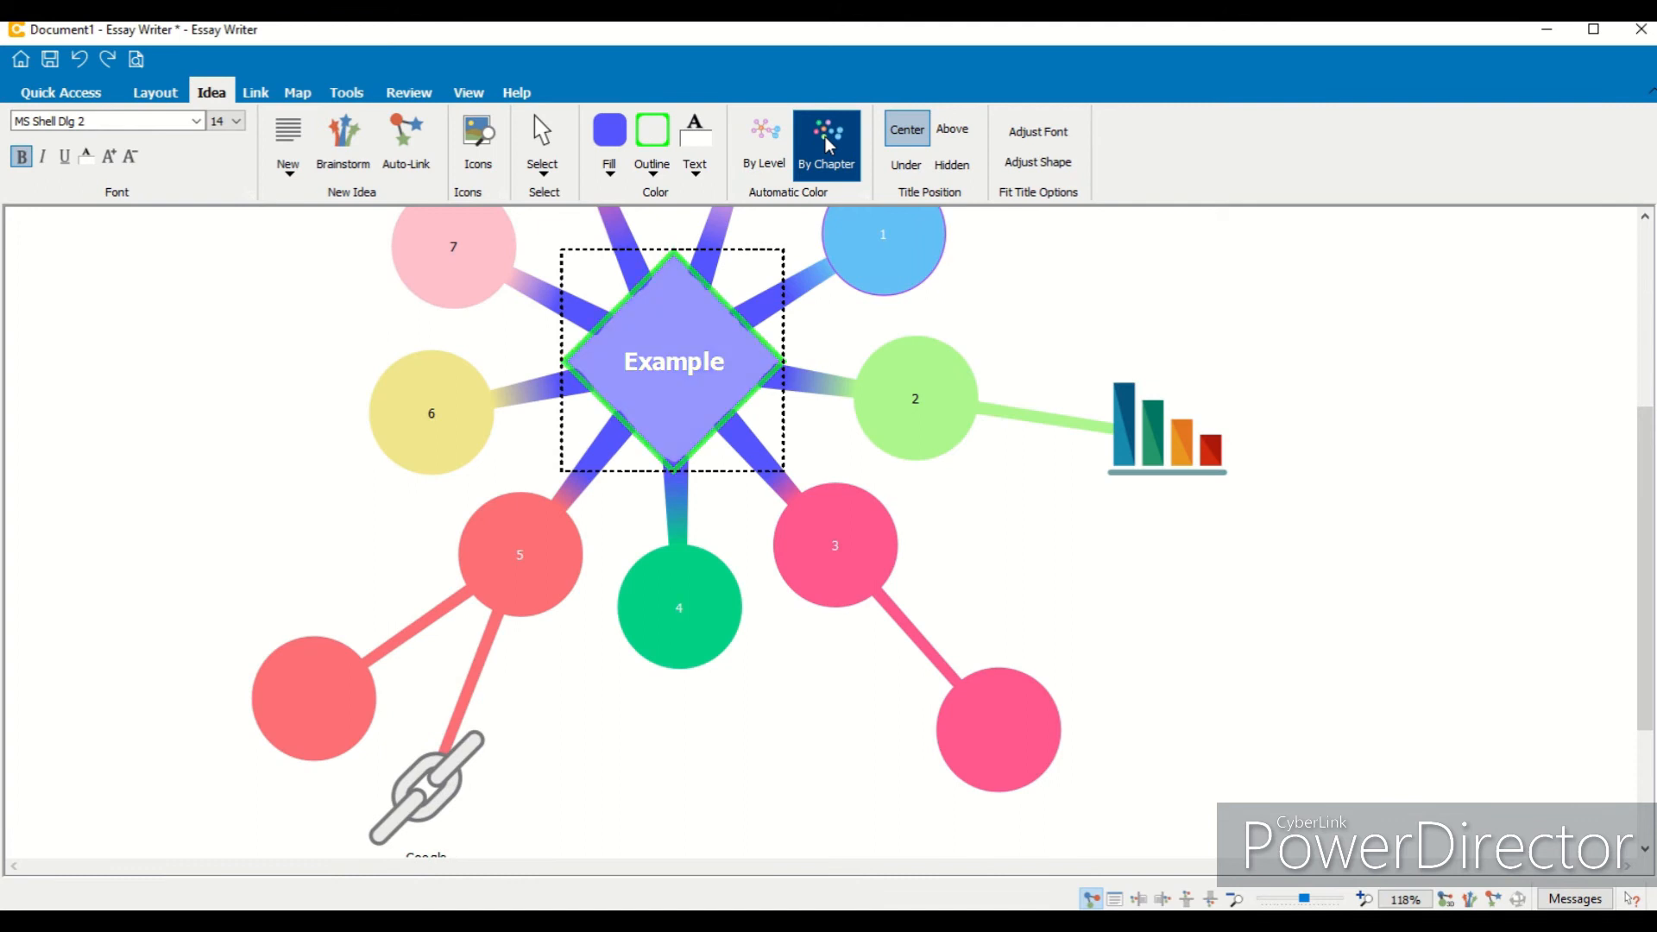
scroll(828, 518, up, 3)
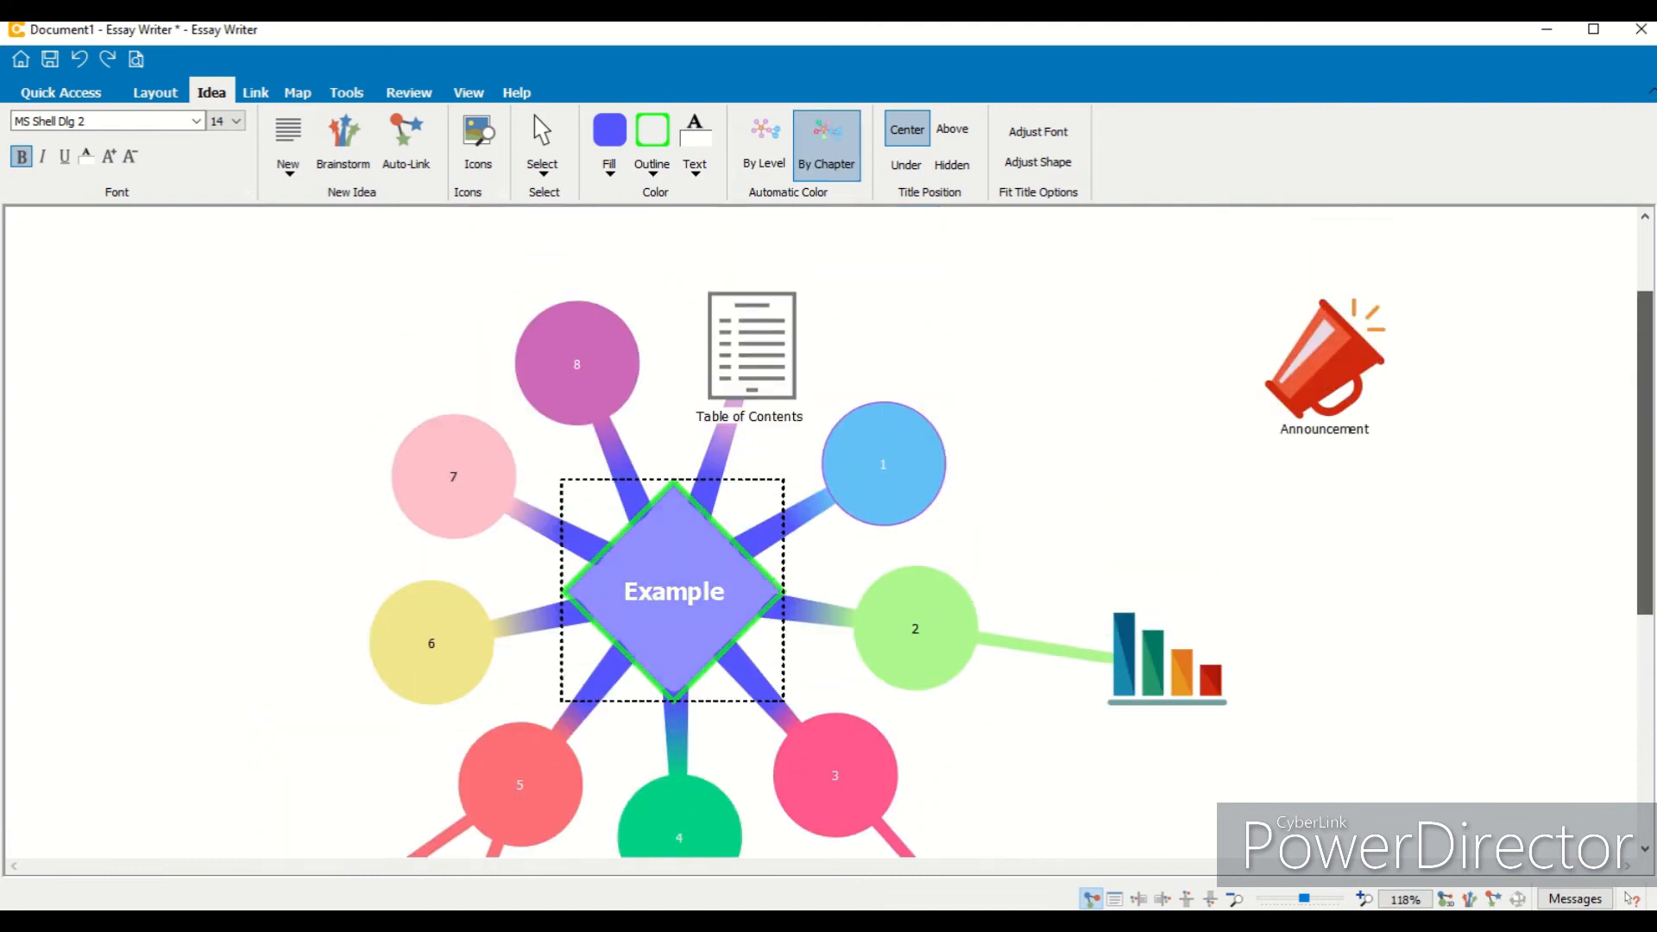
drag(1651, 526, 1651, 560)
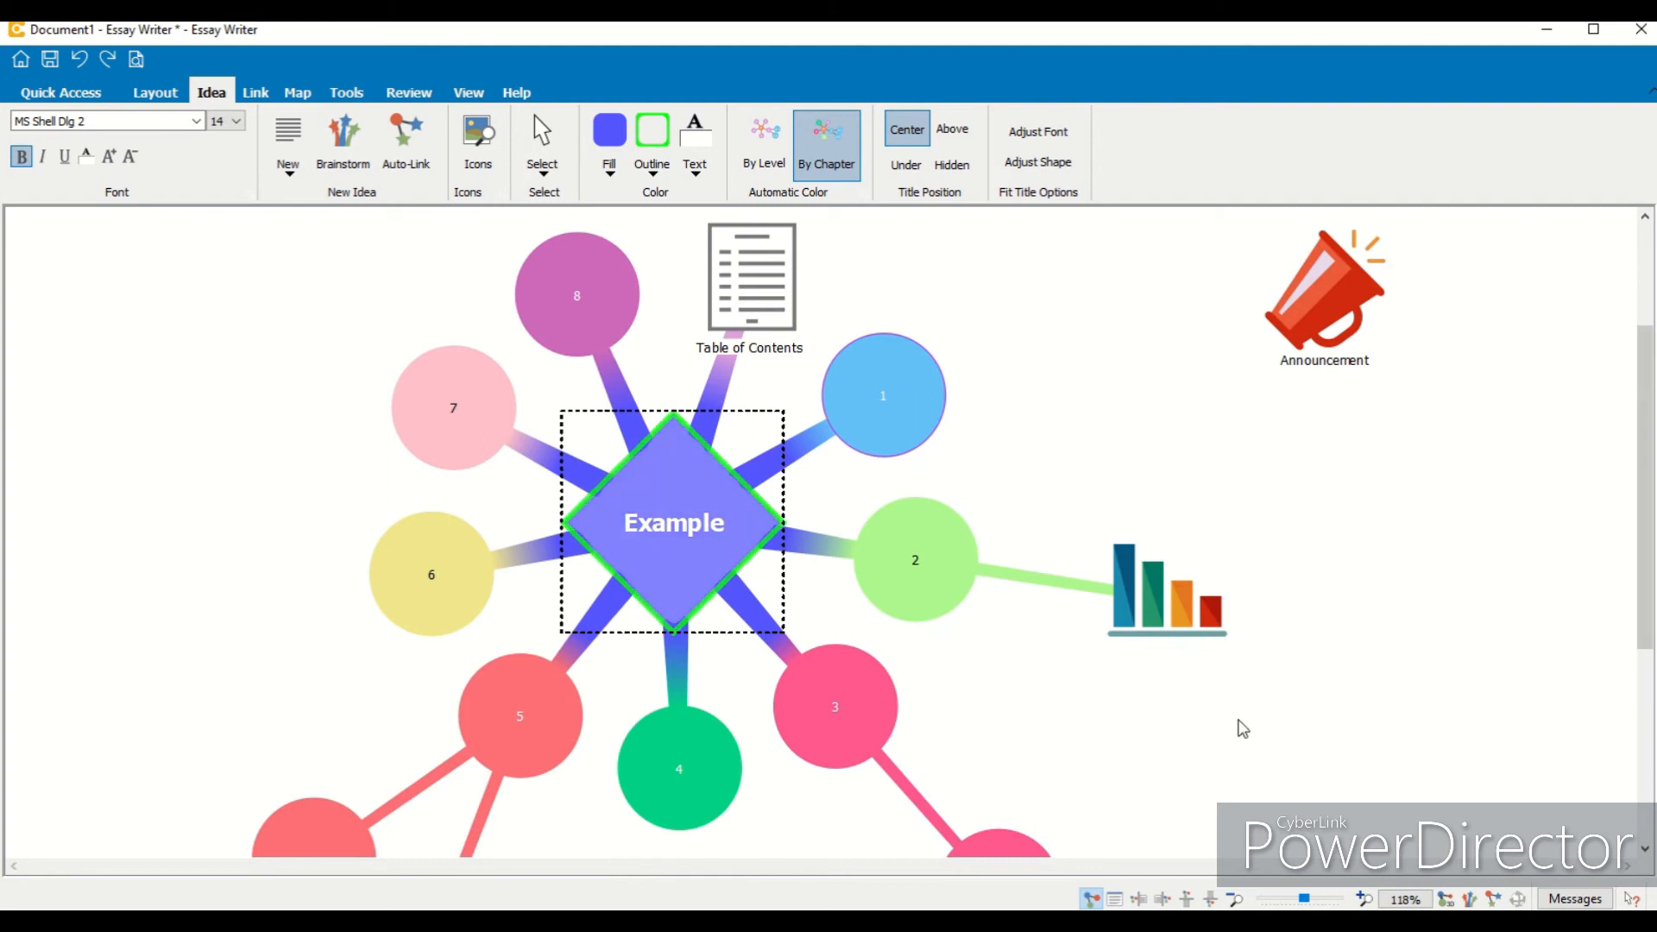
drag(1644, 434, 1648, 500)
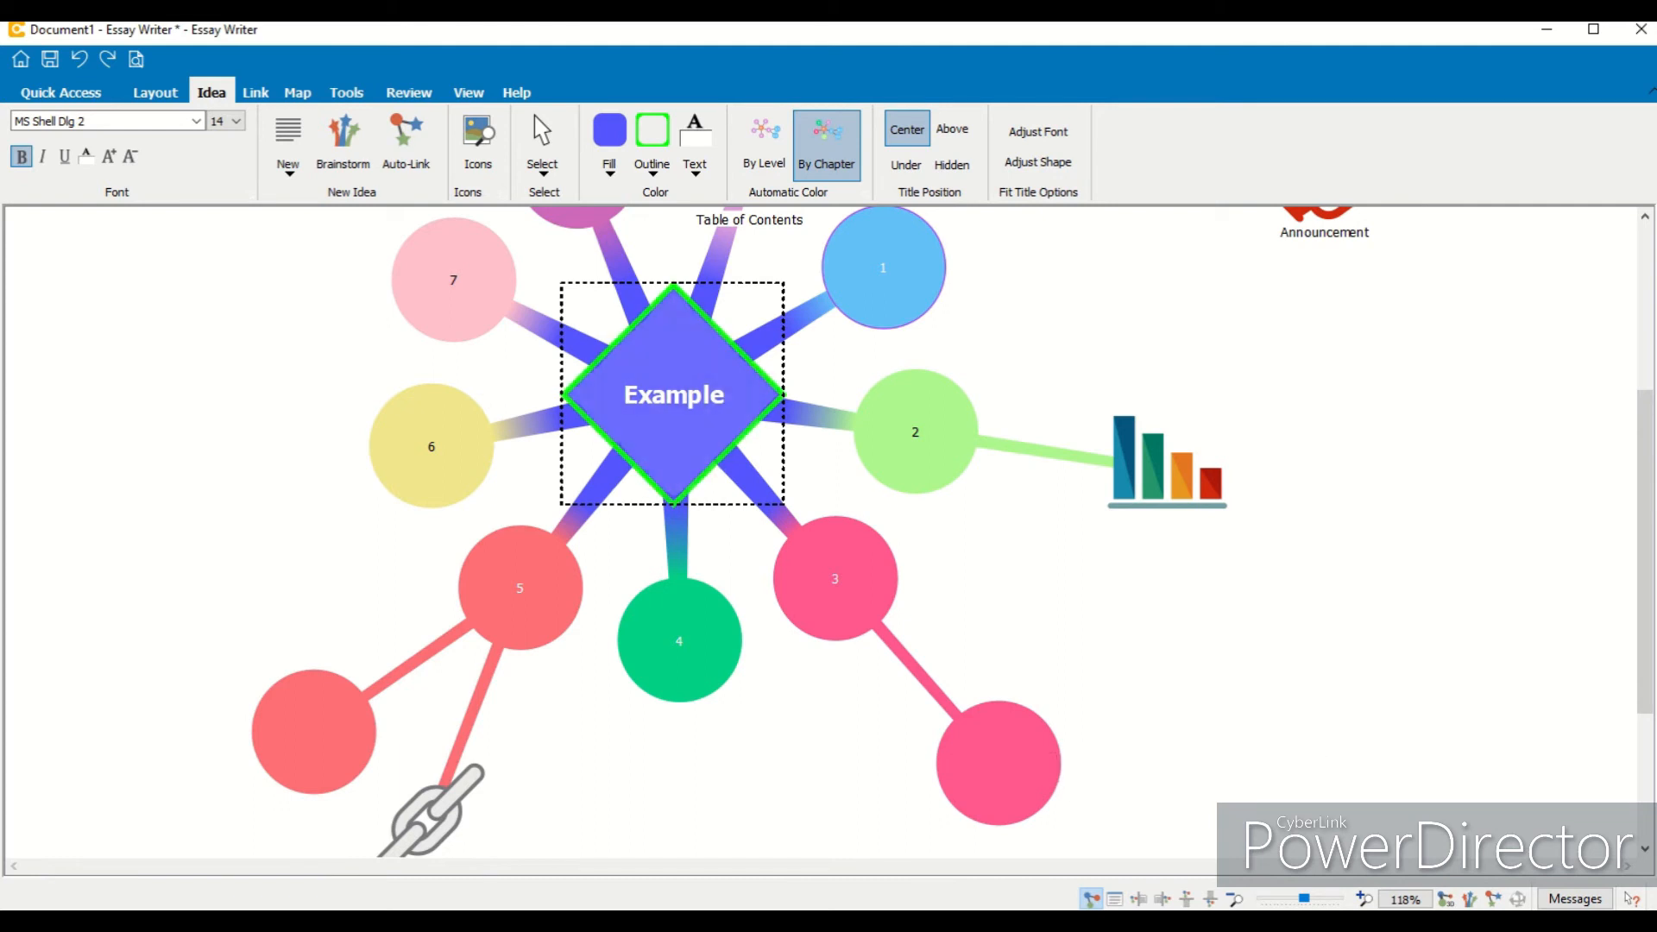
scroll(1147, 592, up, 1)
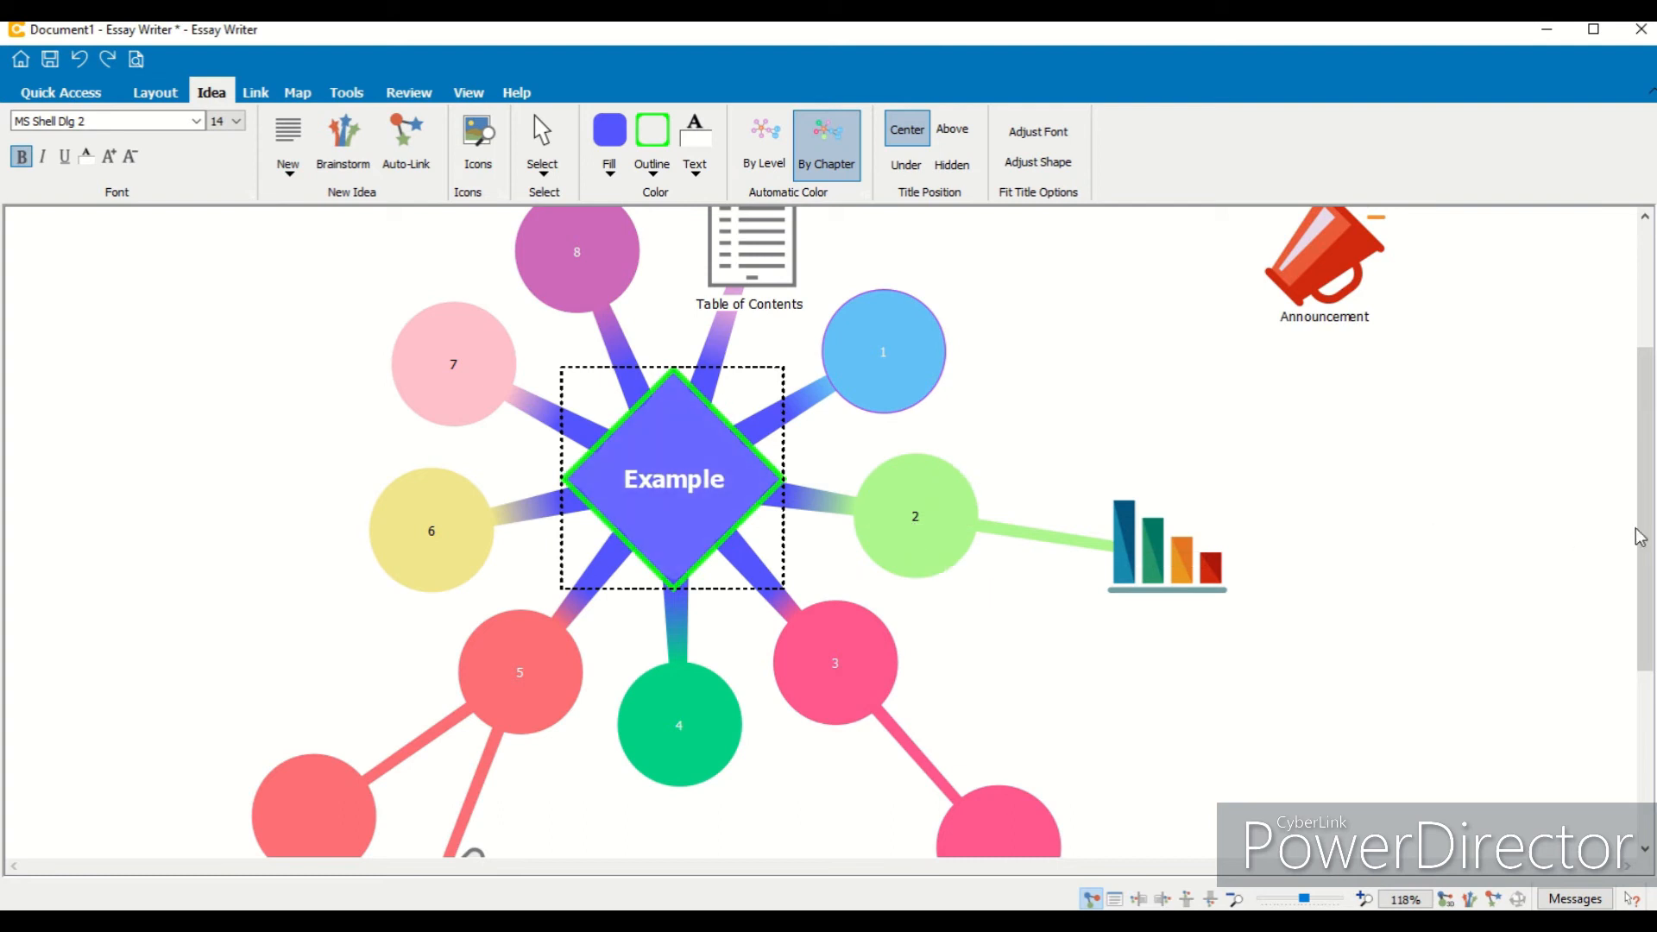
scroll(1639, 537, up, 2)
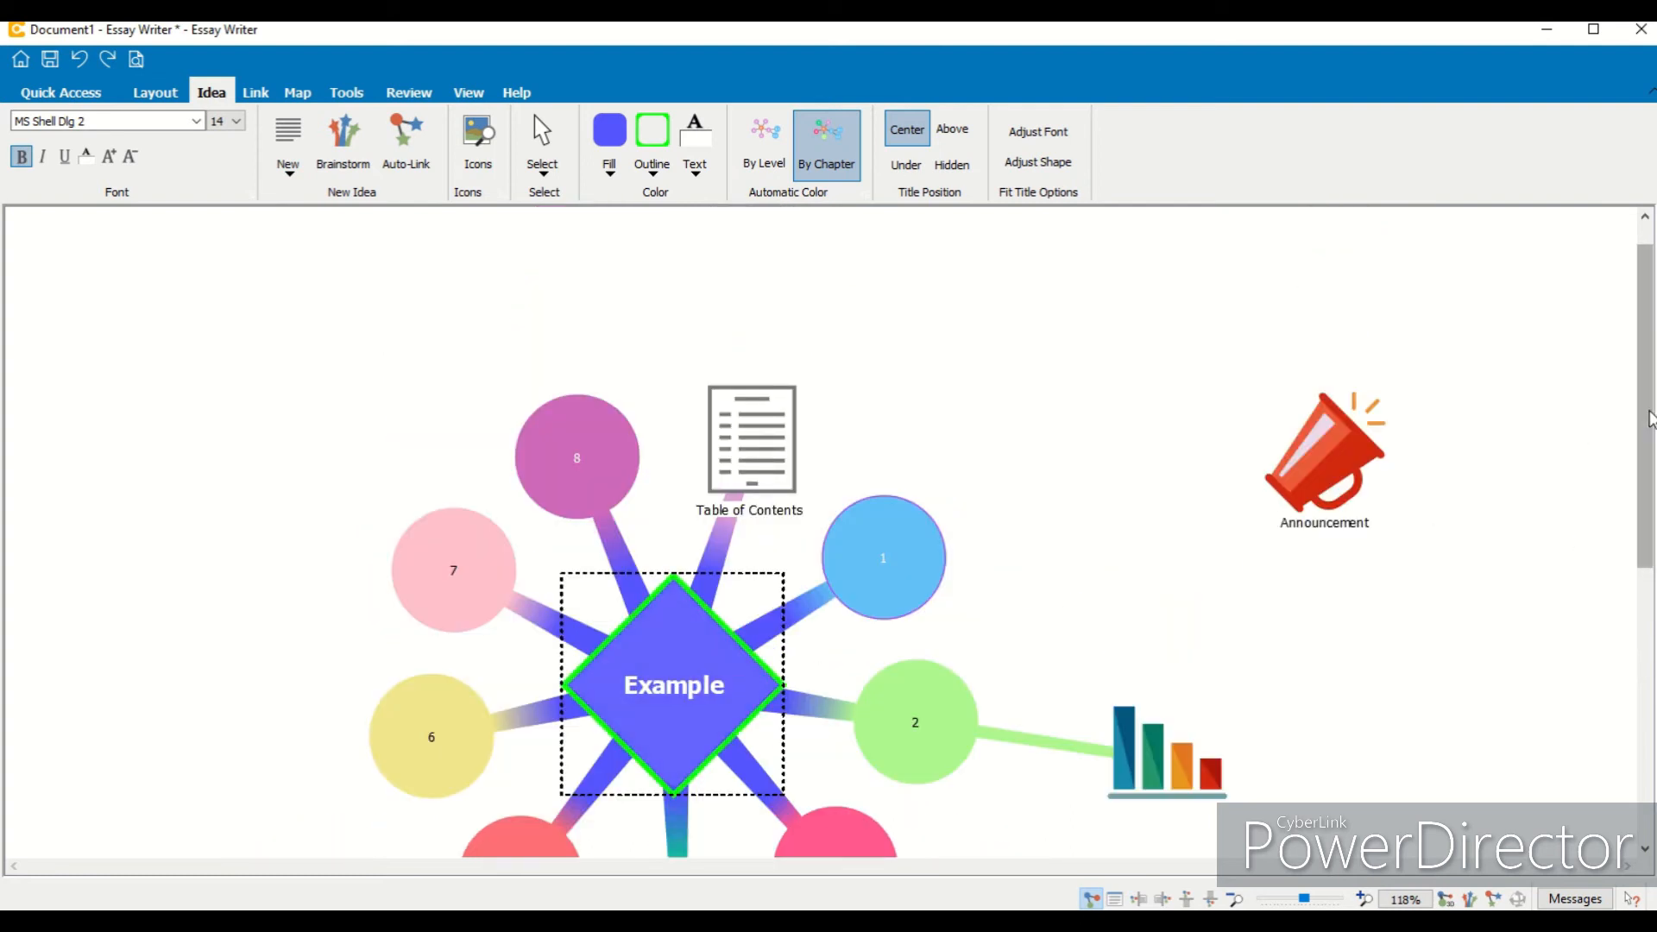
drag(1648, 418, 1648, 516)
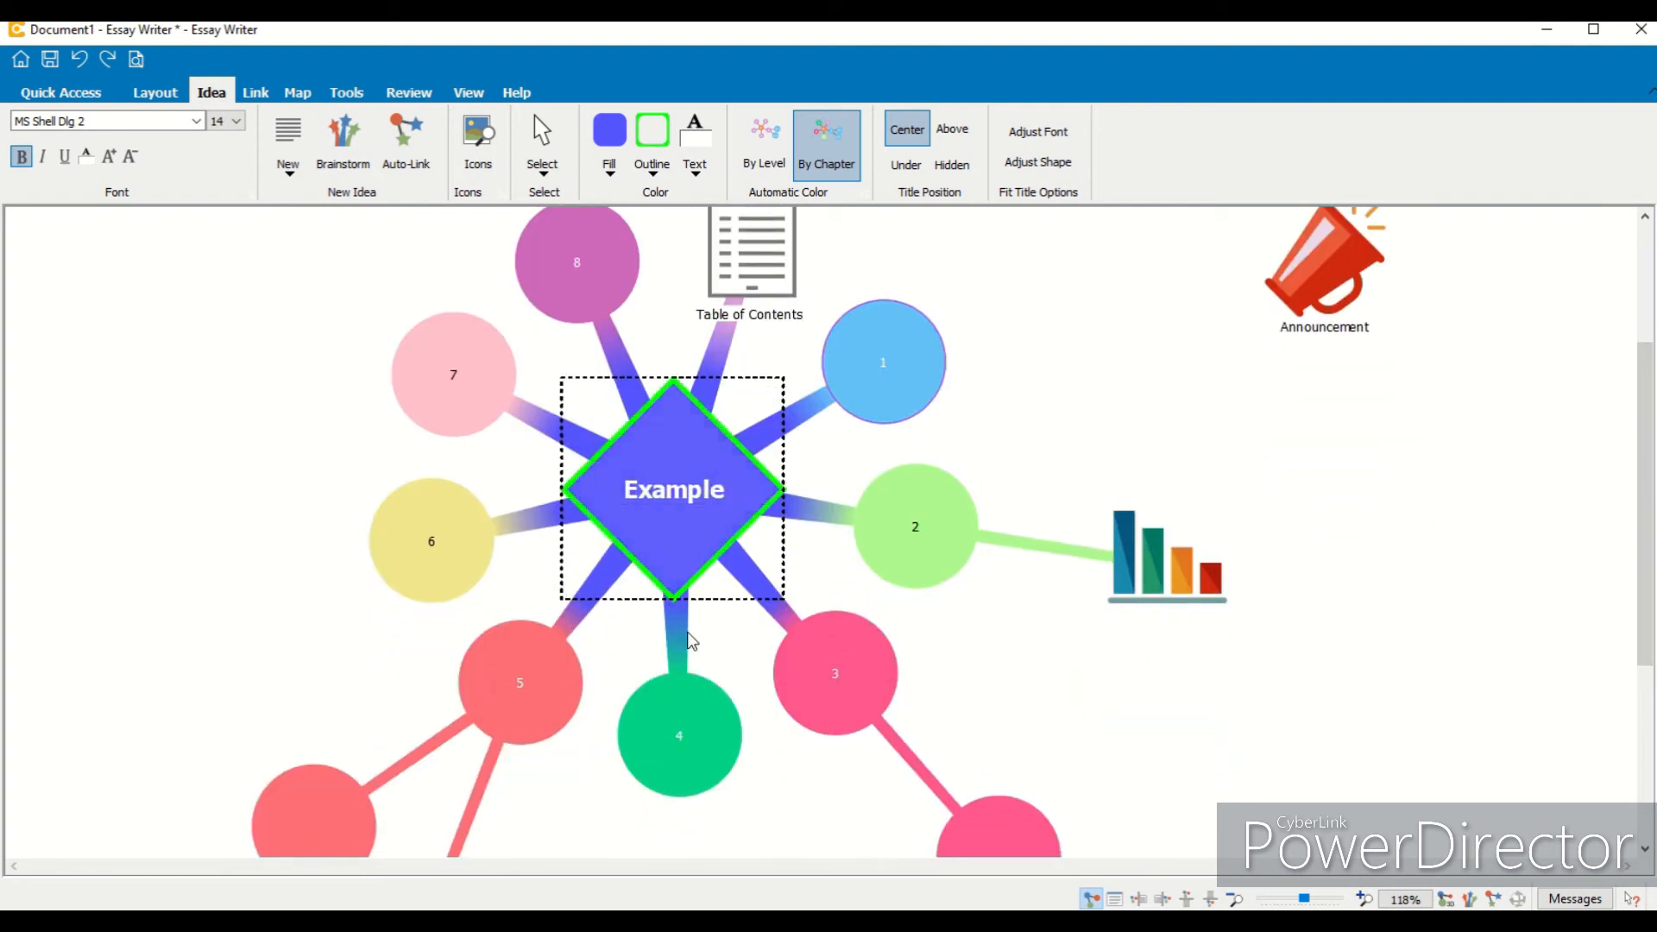
Step: Try automatic coloring by level on the map and return it to coloring by chapter
click(787, 171)
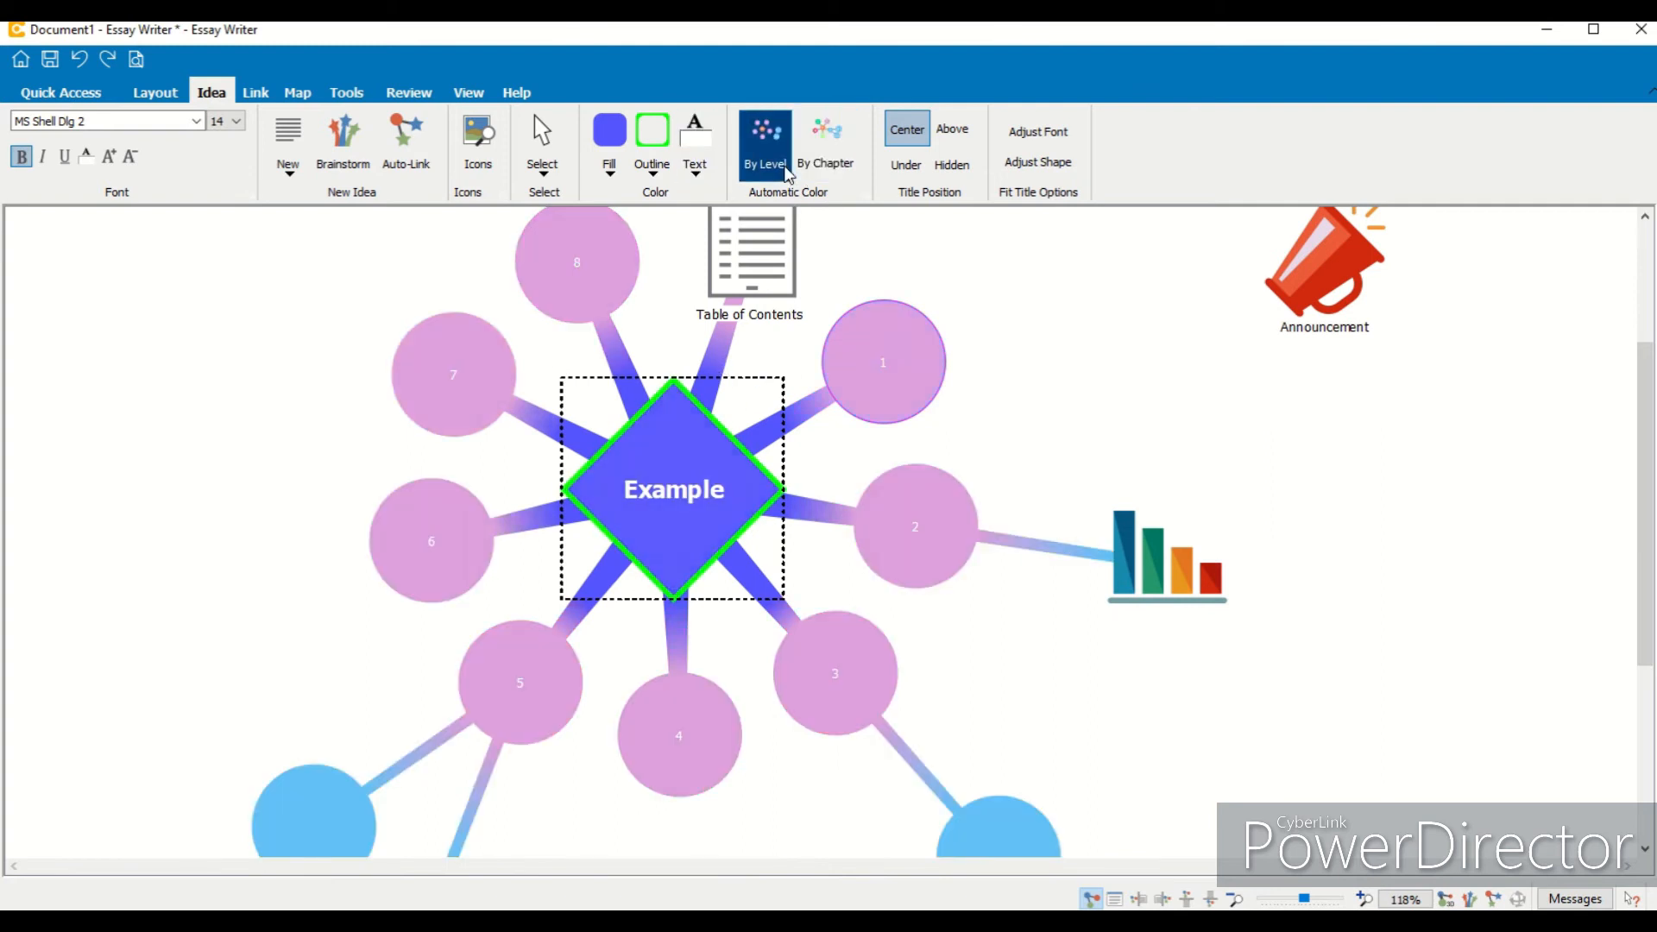
click(833, 166)
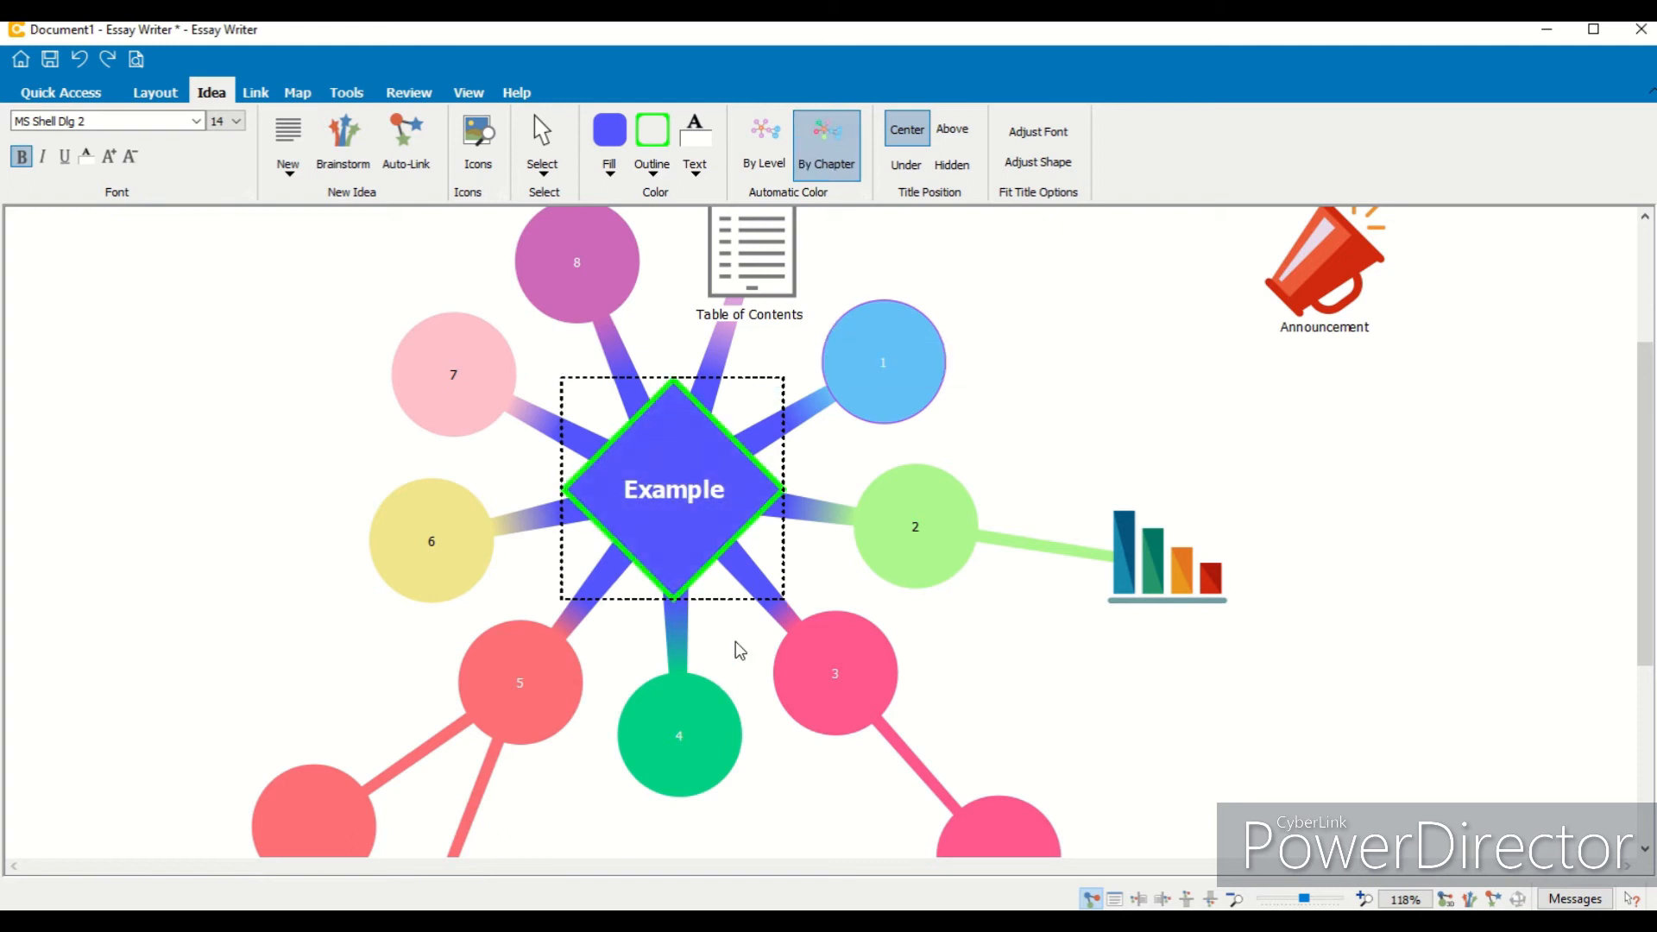
Step: Set the fill color of idea 1 to the blue-violet basic color that matches the Example idea
click(864, 388)
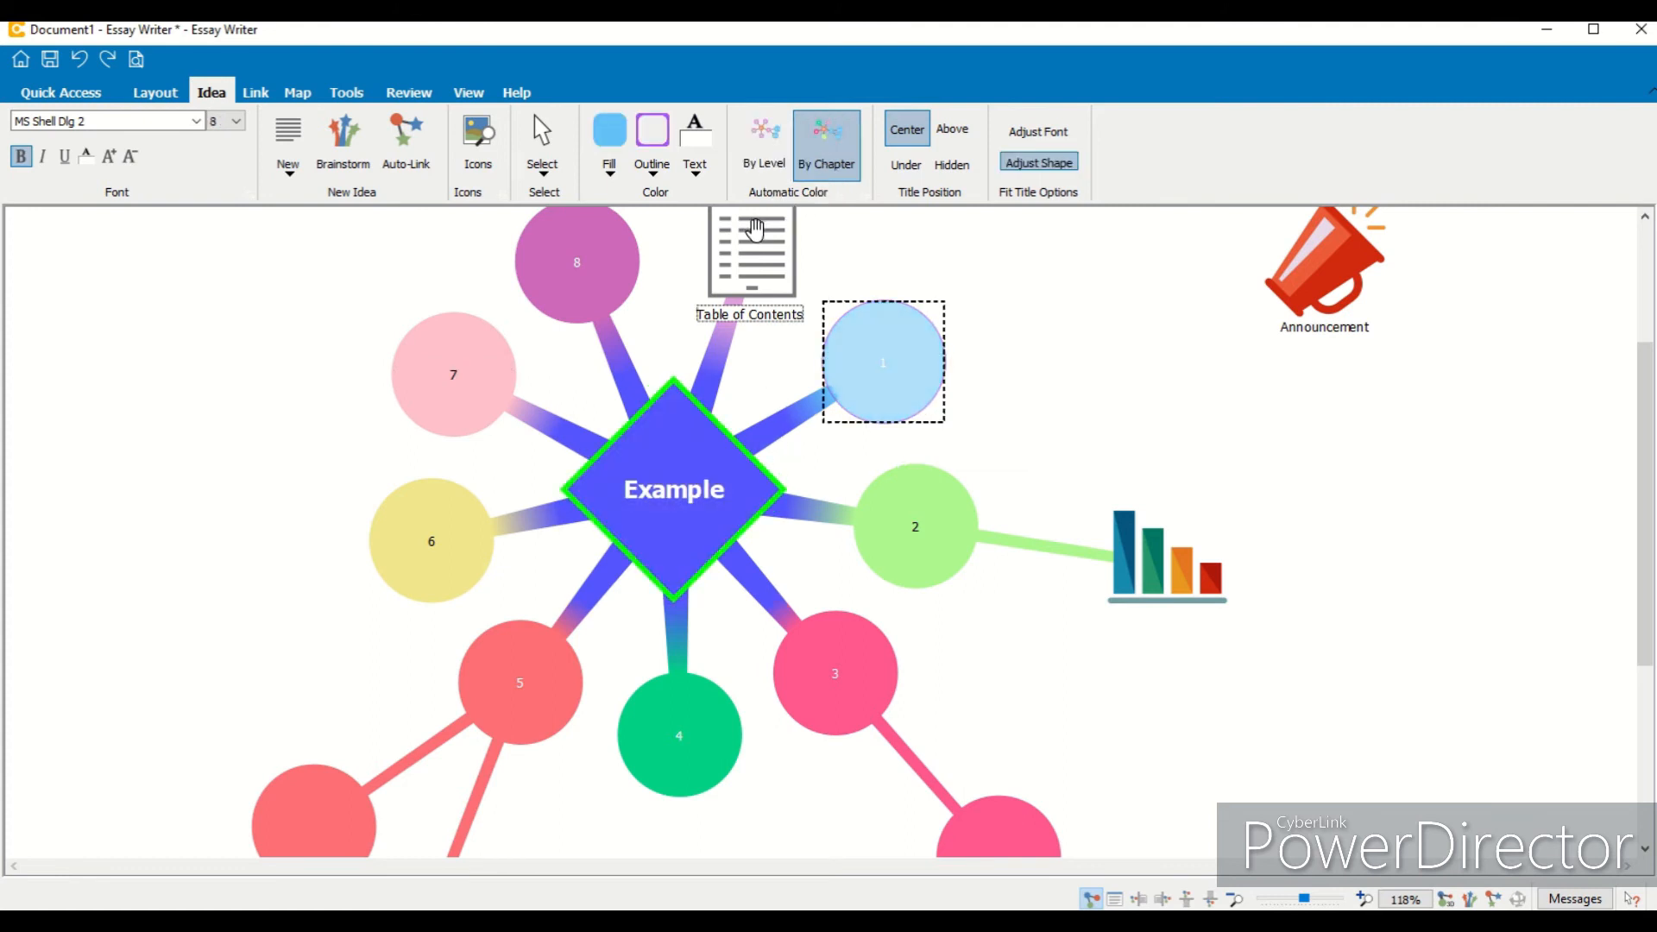
click(609, 136)
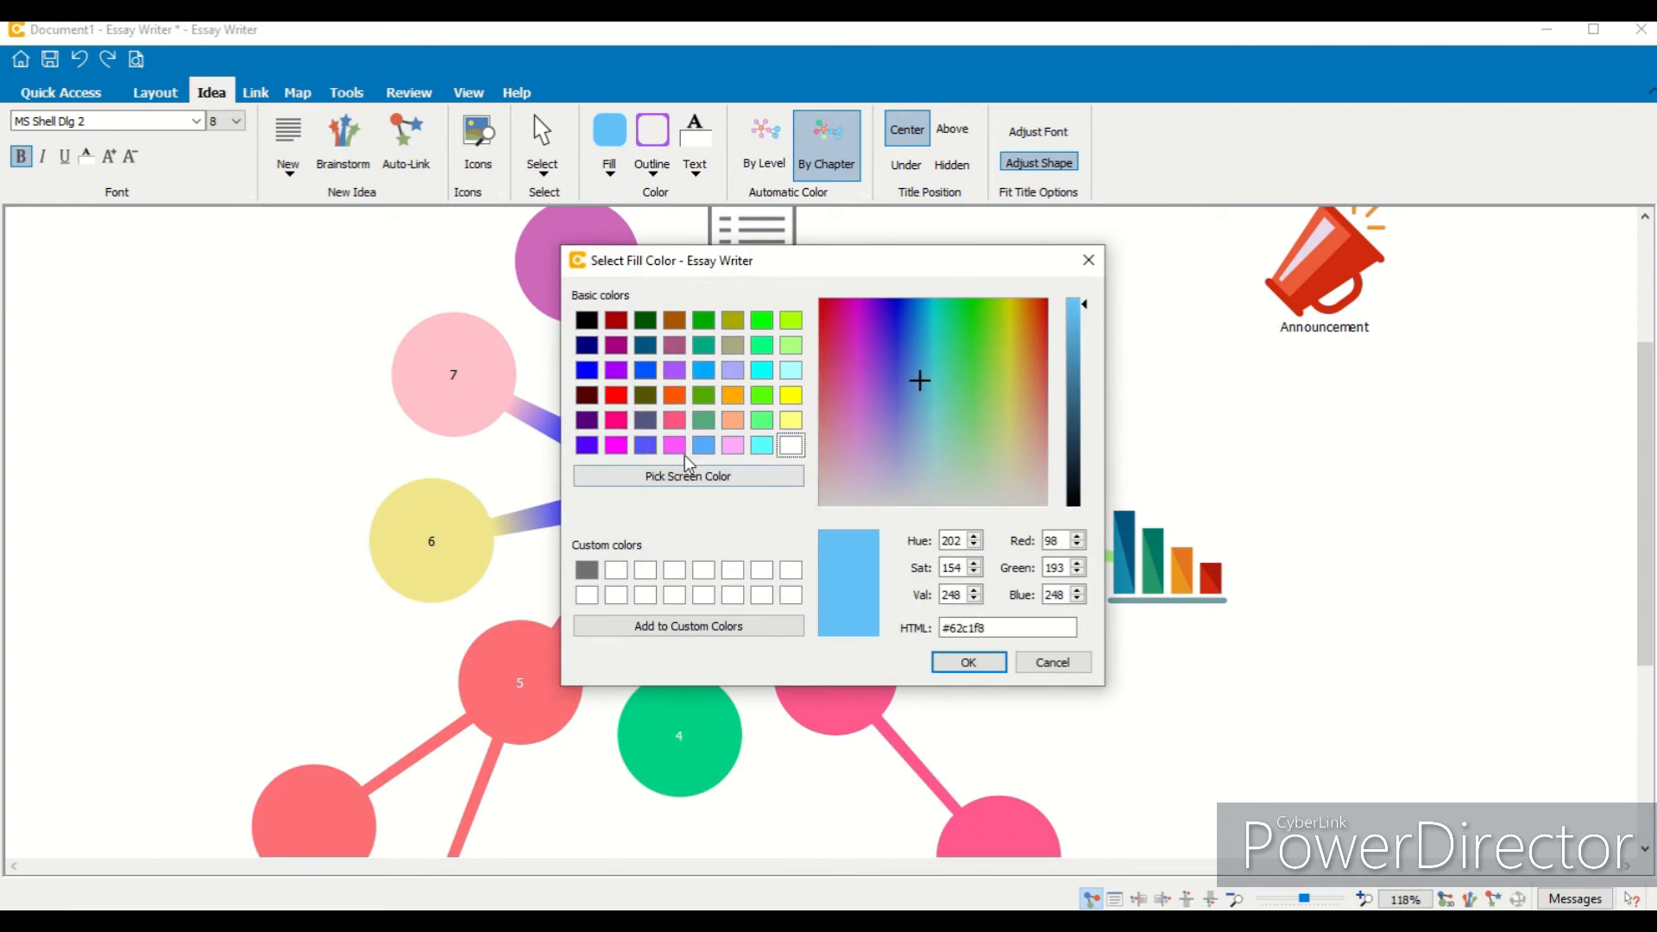
click(646, 445)
click(963, 661)
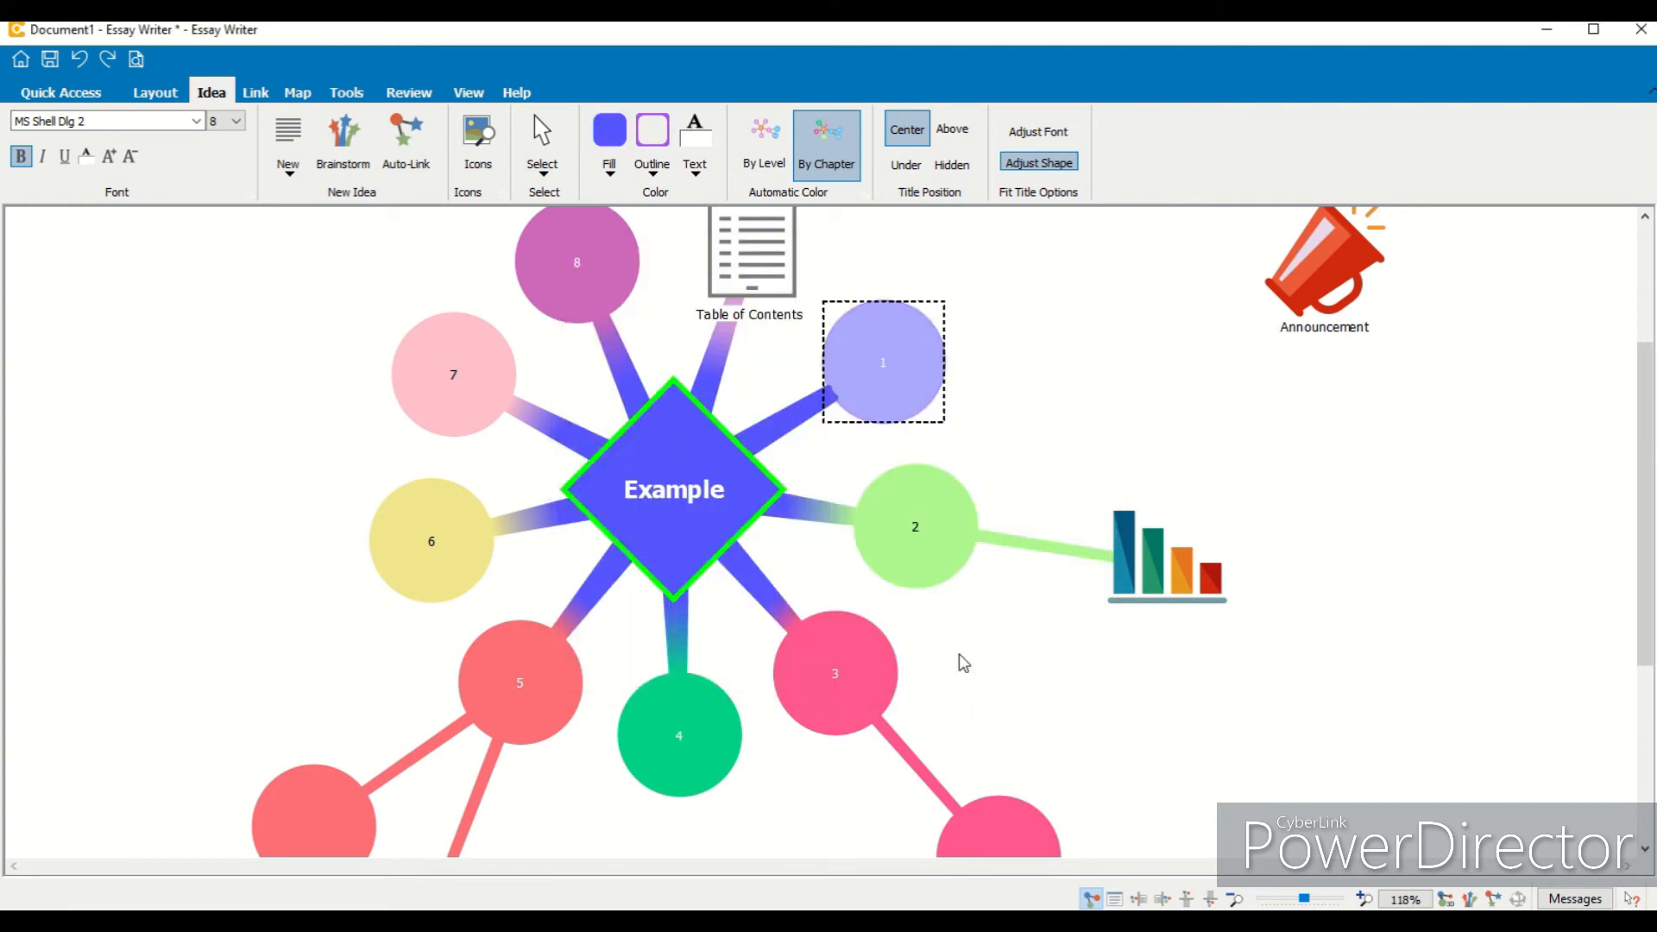
Step: With the Example idea selected, switch the automatic coloring to level-based and back to chapter-based
click(756, 386)
click(762, 138)
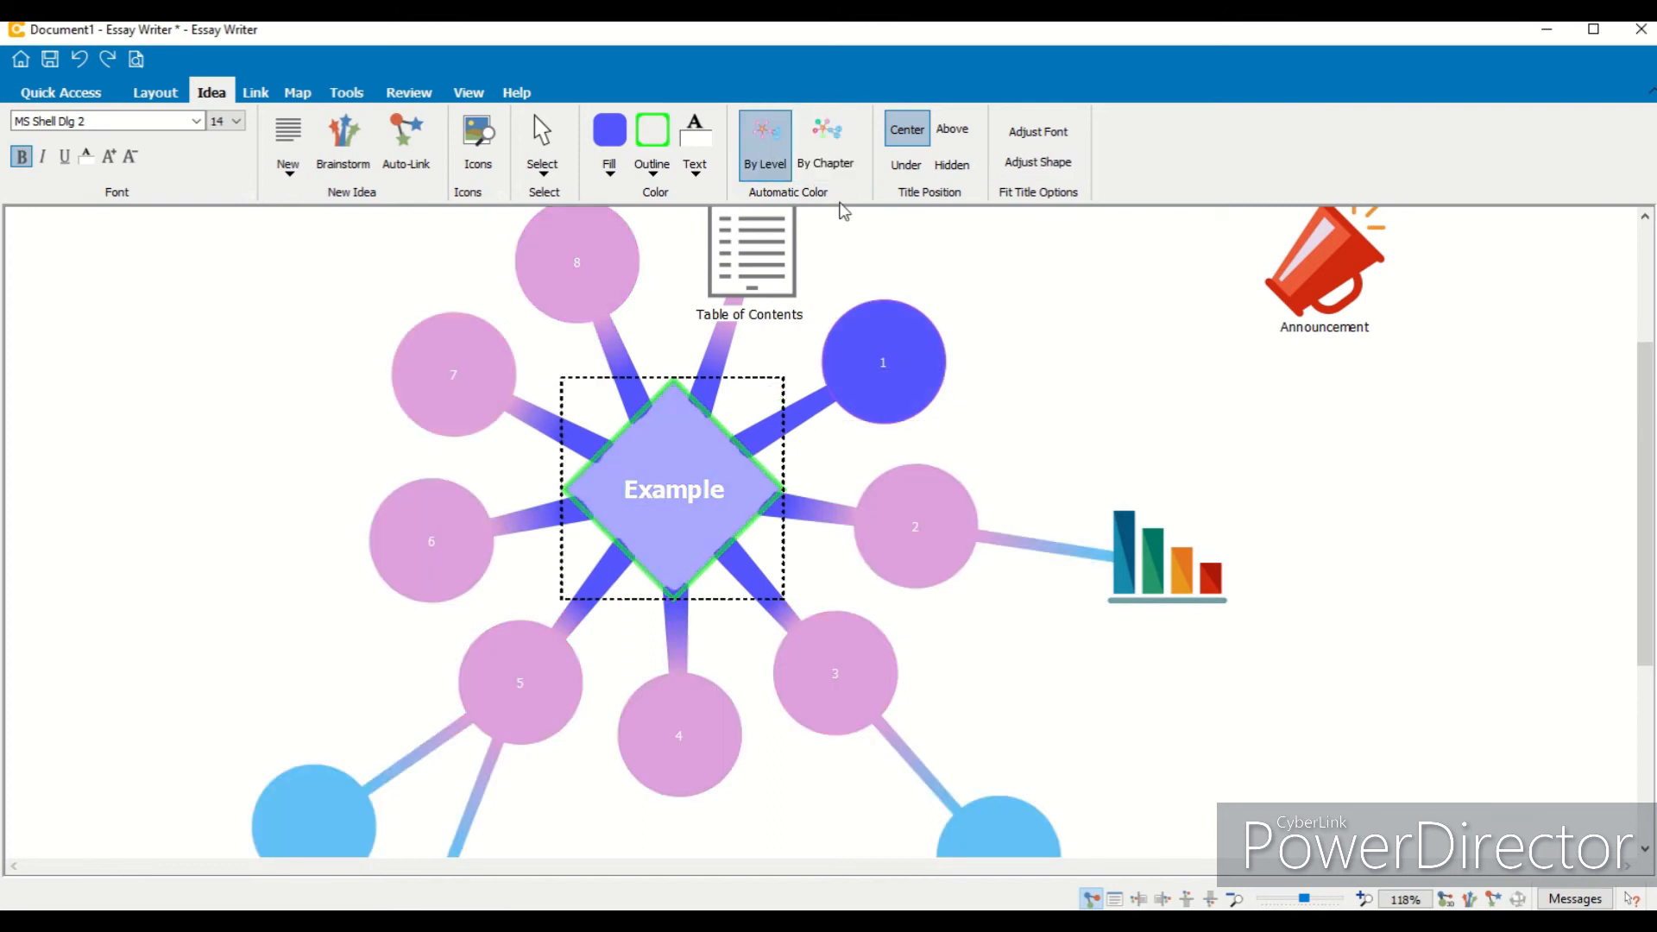
click(826, 164)
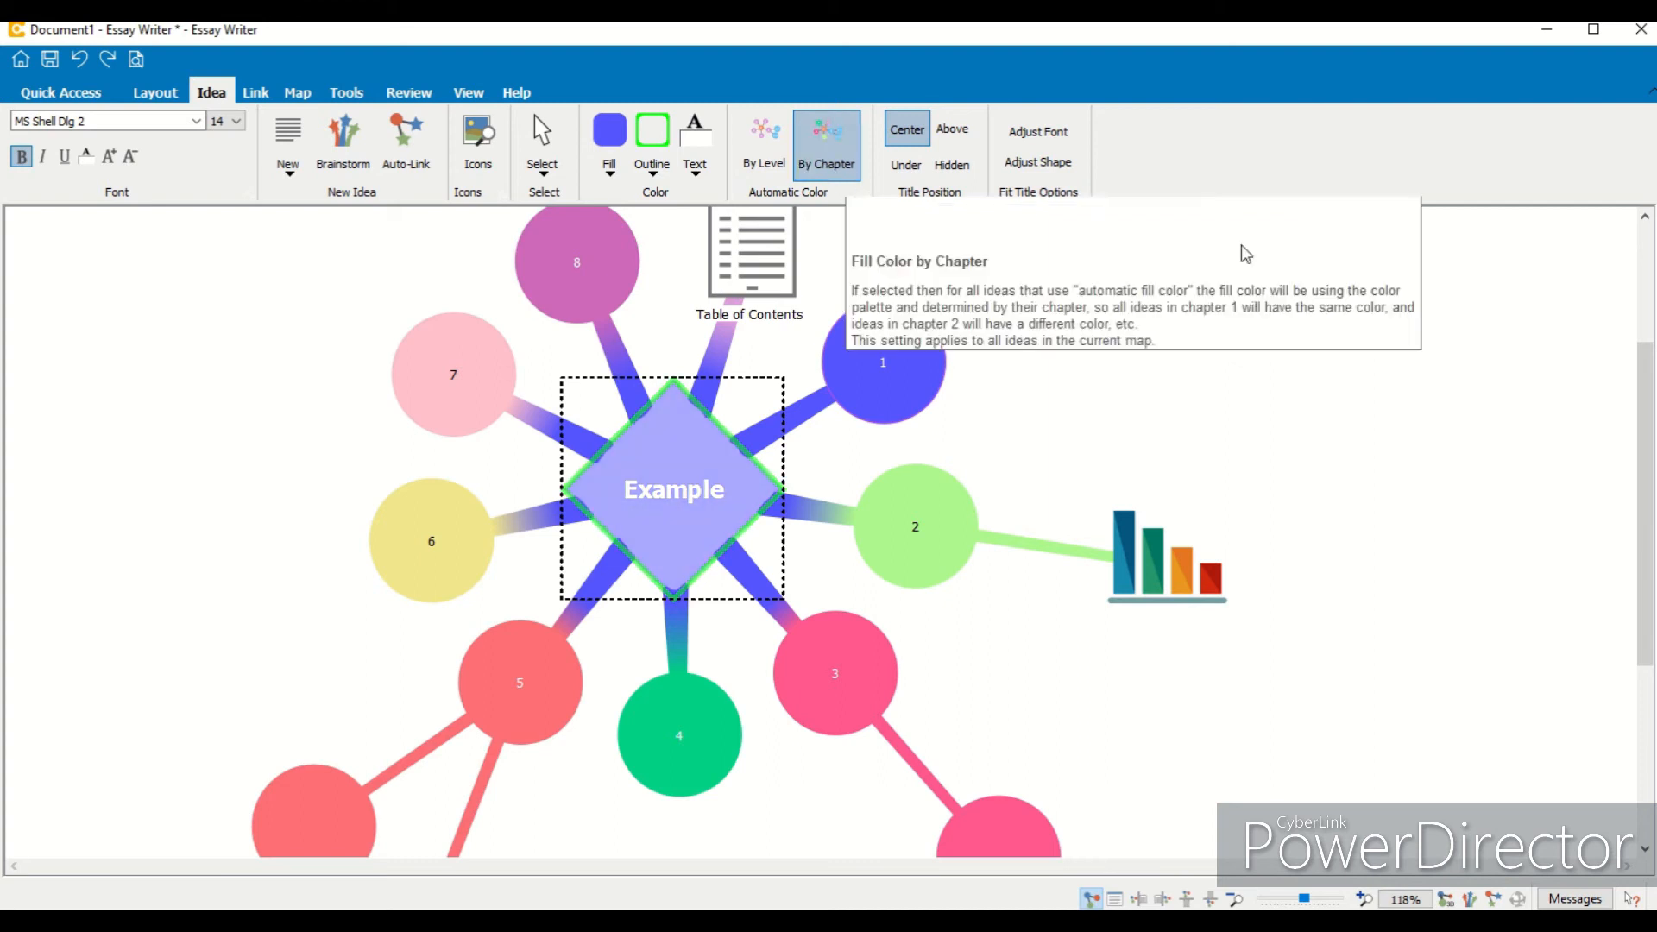
Step: Try the Under, Above and Hidden title positions on the Example idea, set its title to Center and deselect it
drag(1650, 430, 1651, 388)
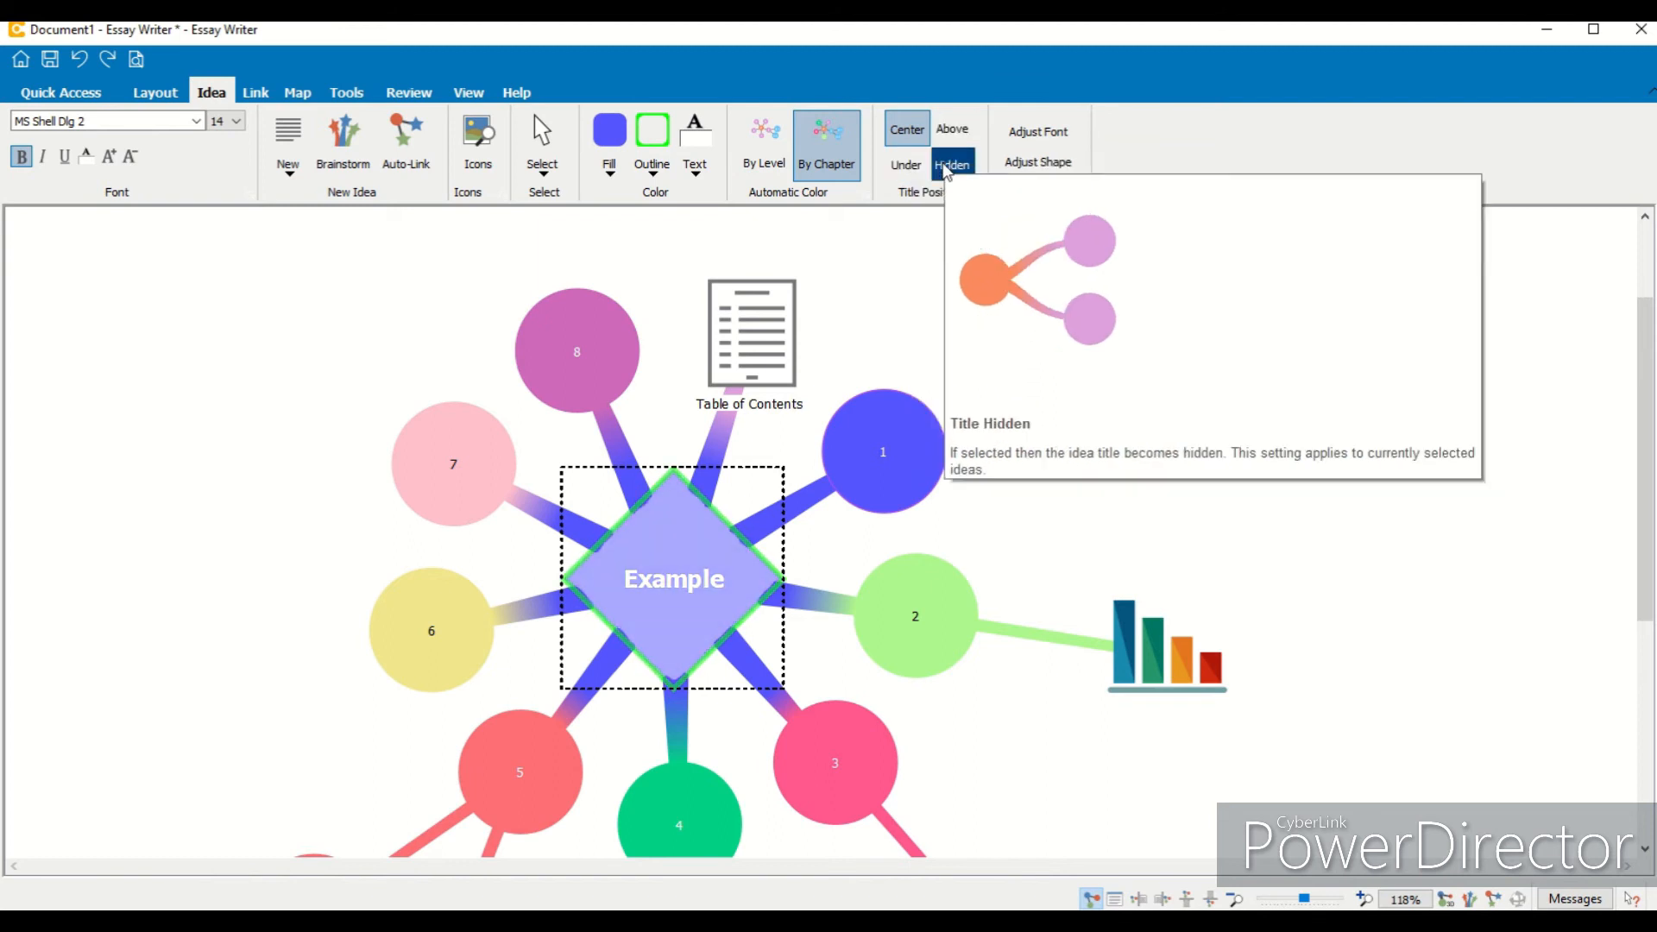
click(900, 169)
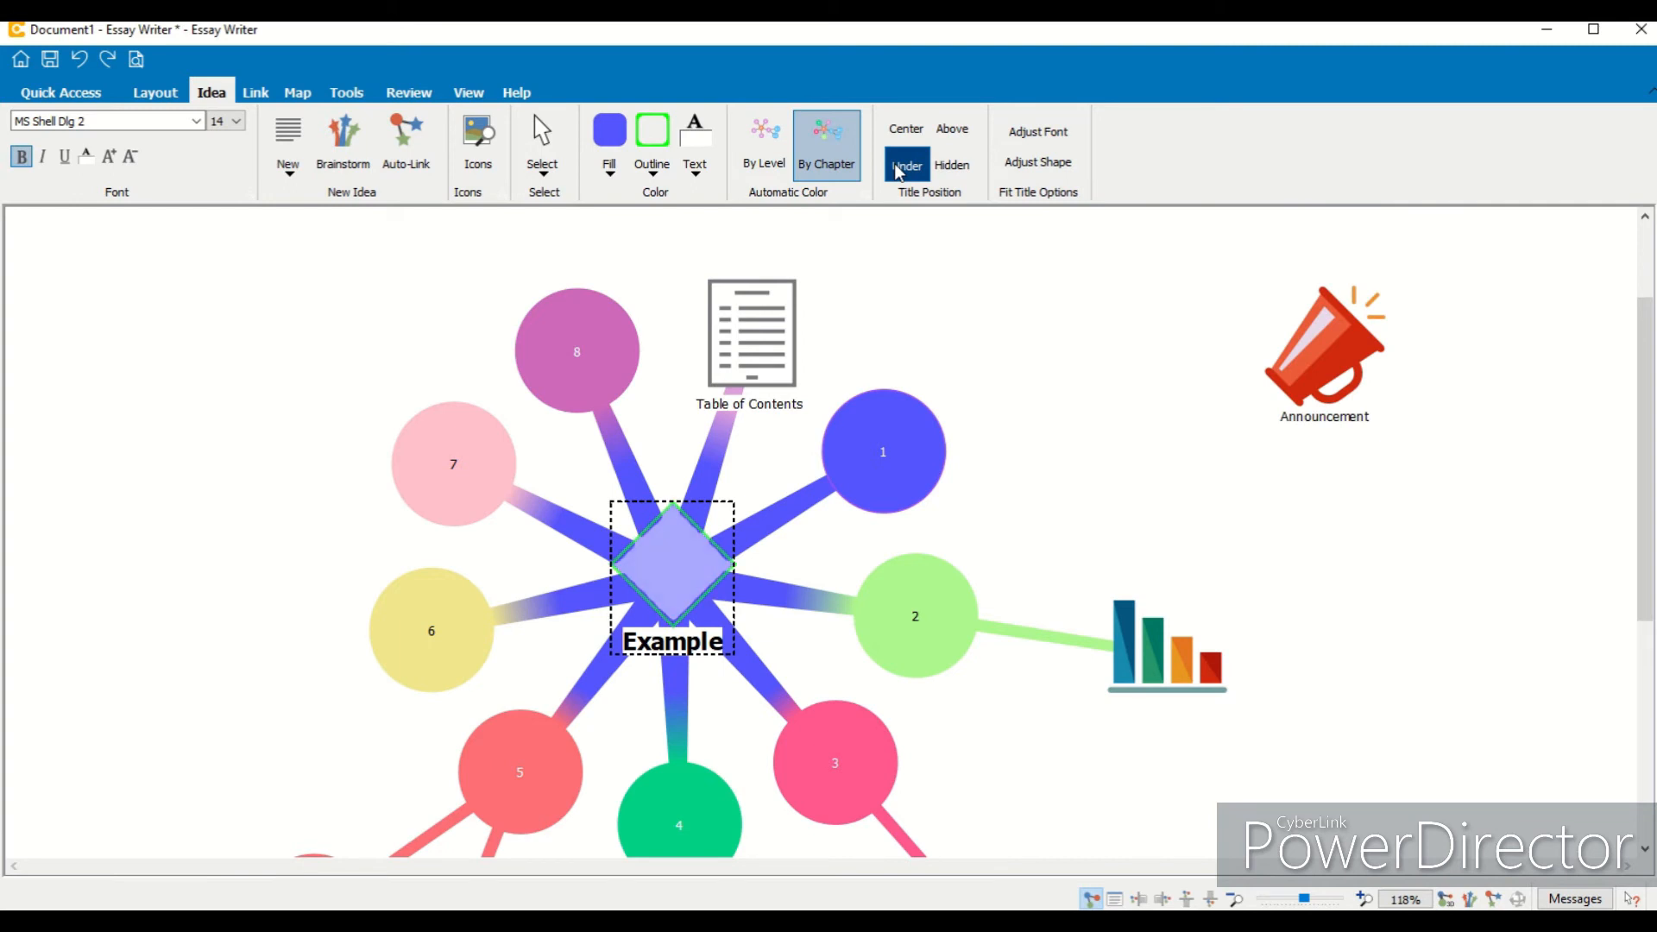
click(949, 144)
click(947, 168)
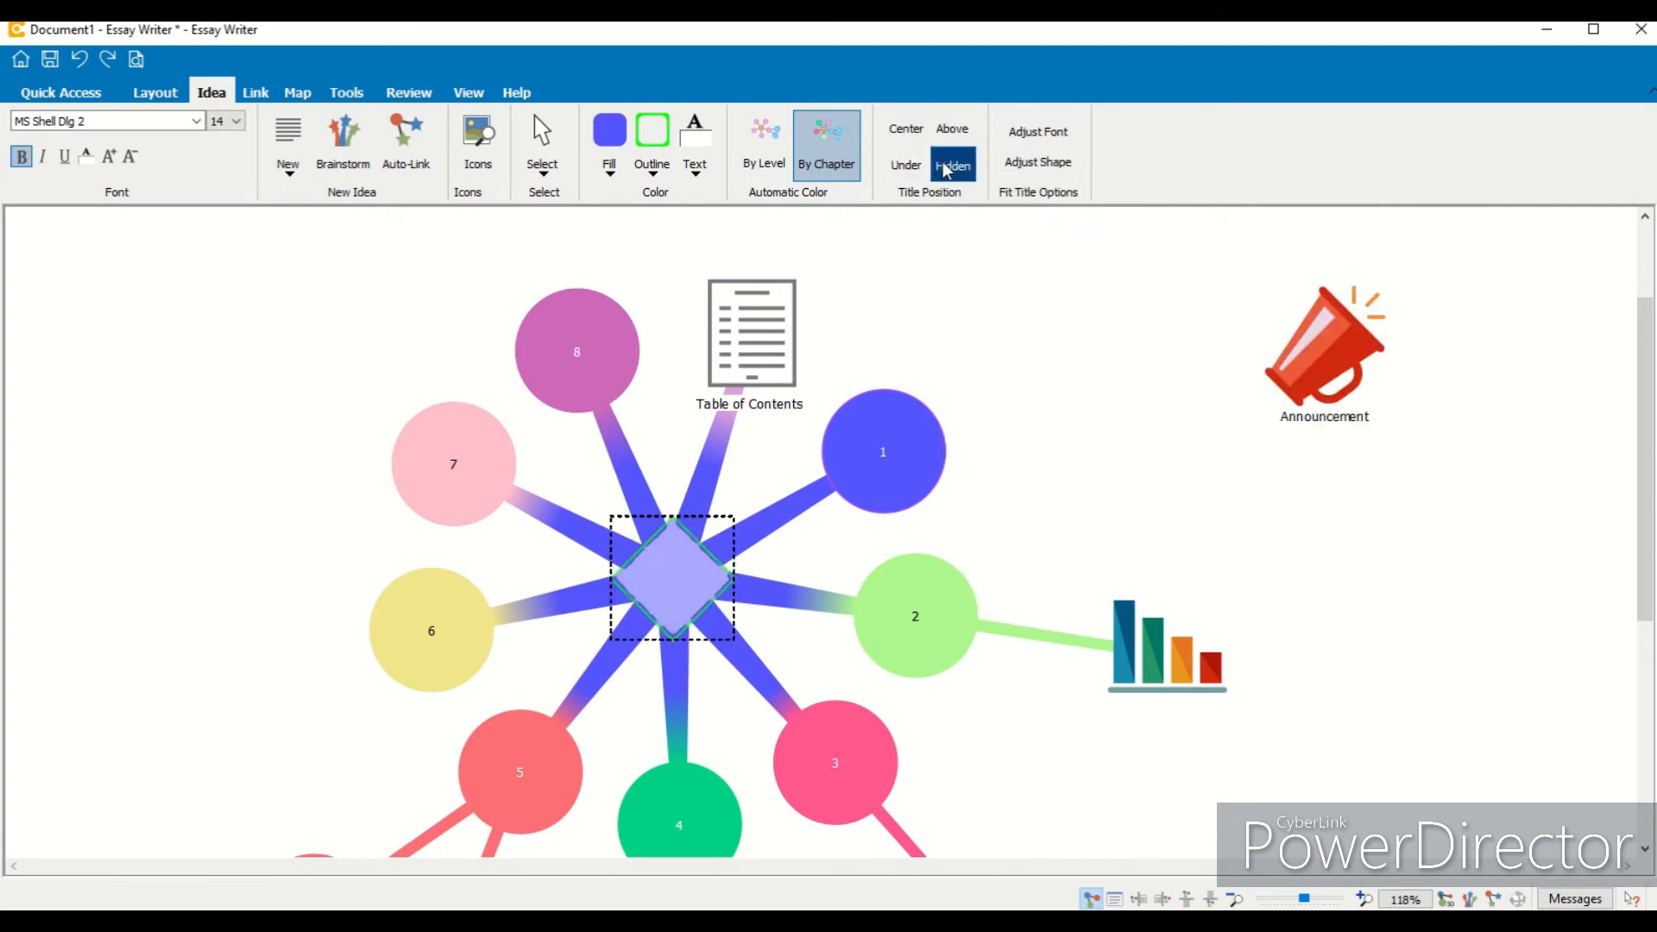
click(889, 132)
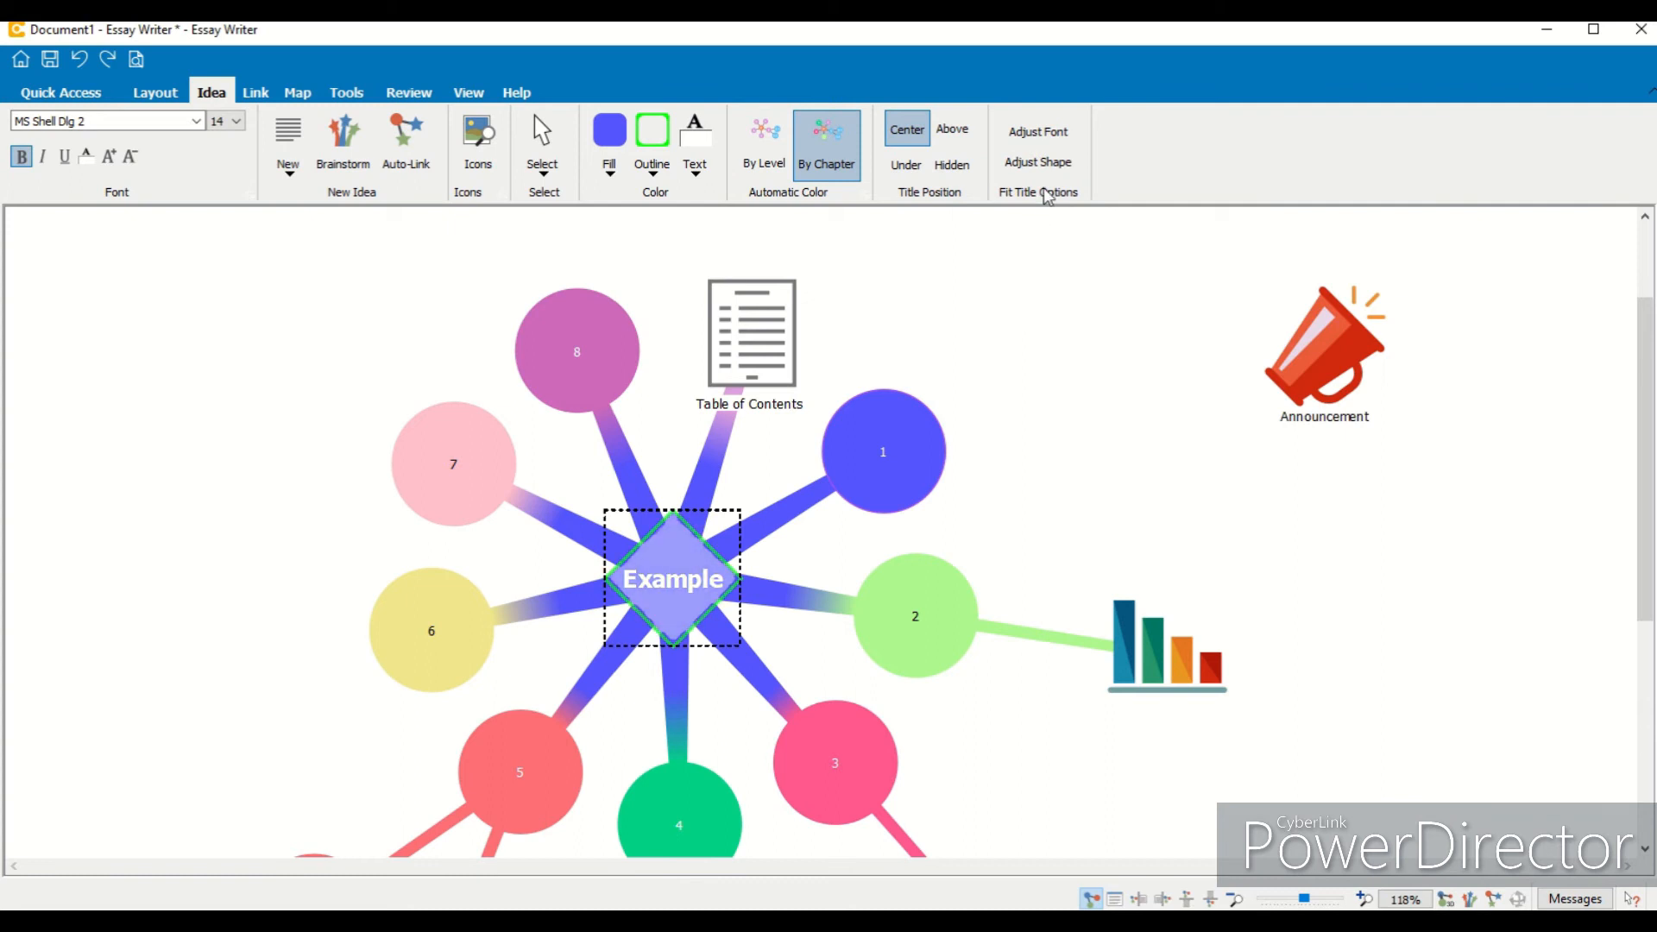
click(1136, 396)
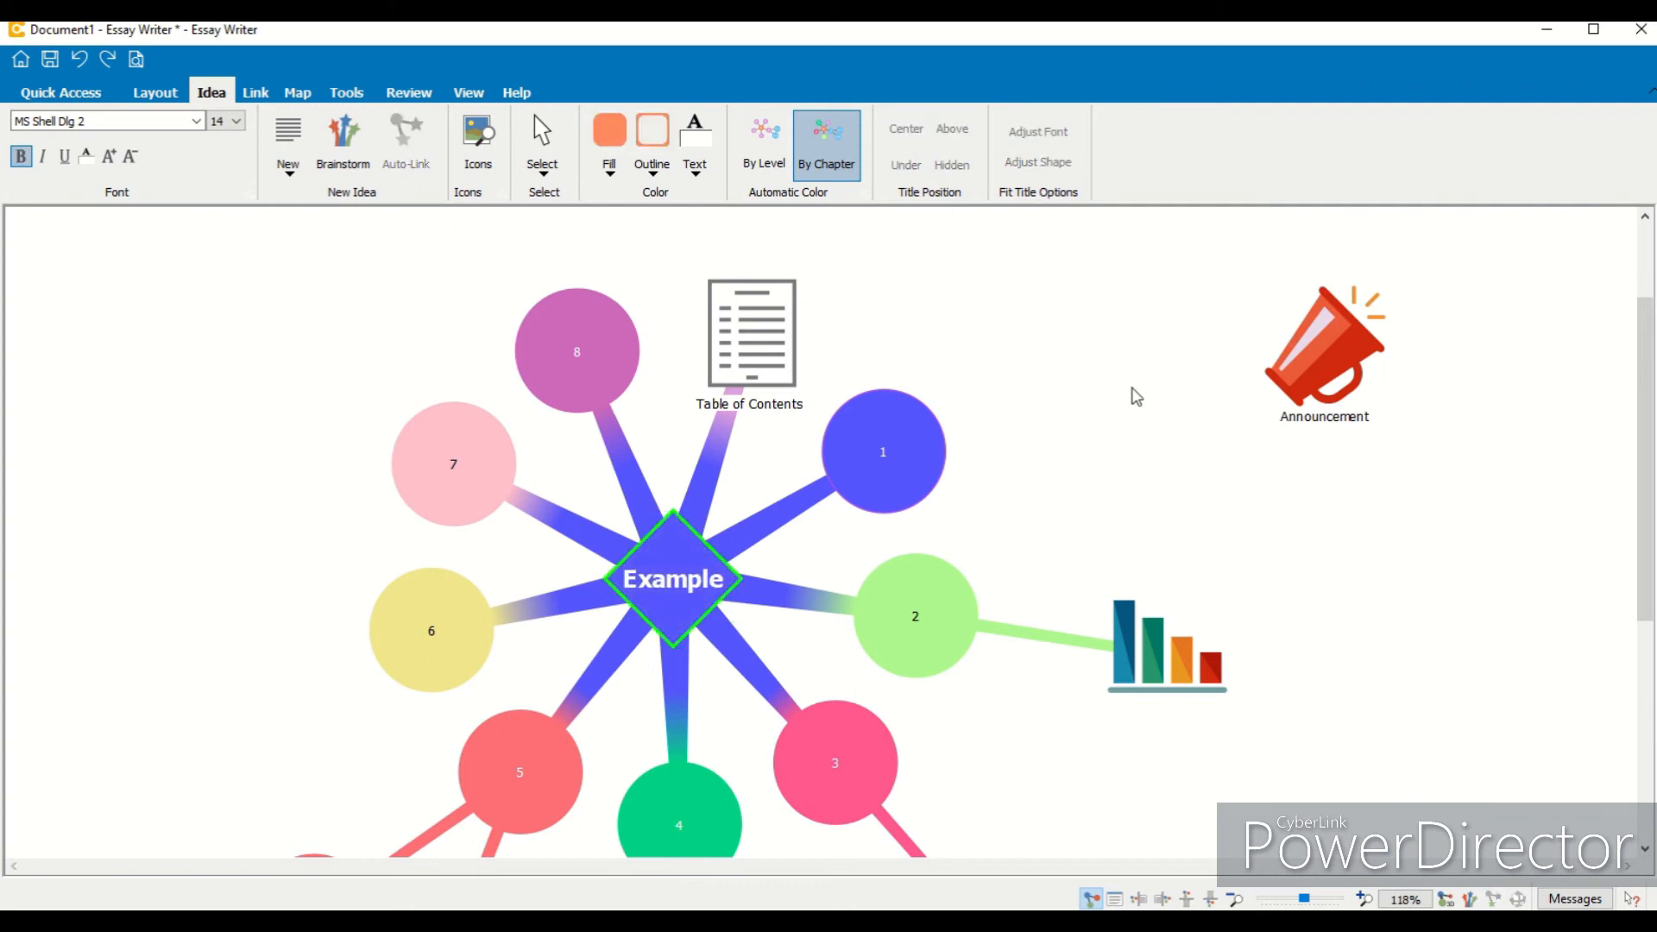
Step: Bring up the link formatting options and select the link between Example and idea 1, followed by the Example idea
click(259, 102)
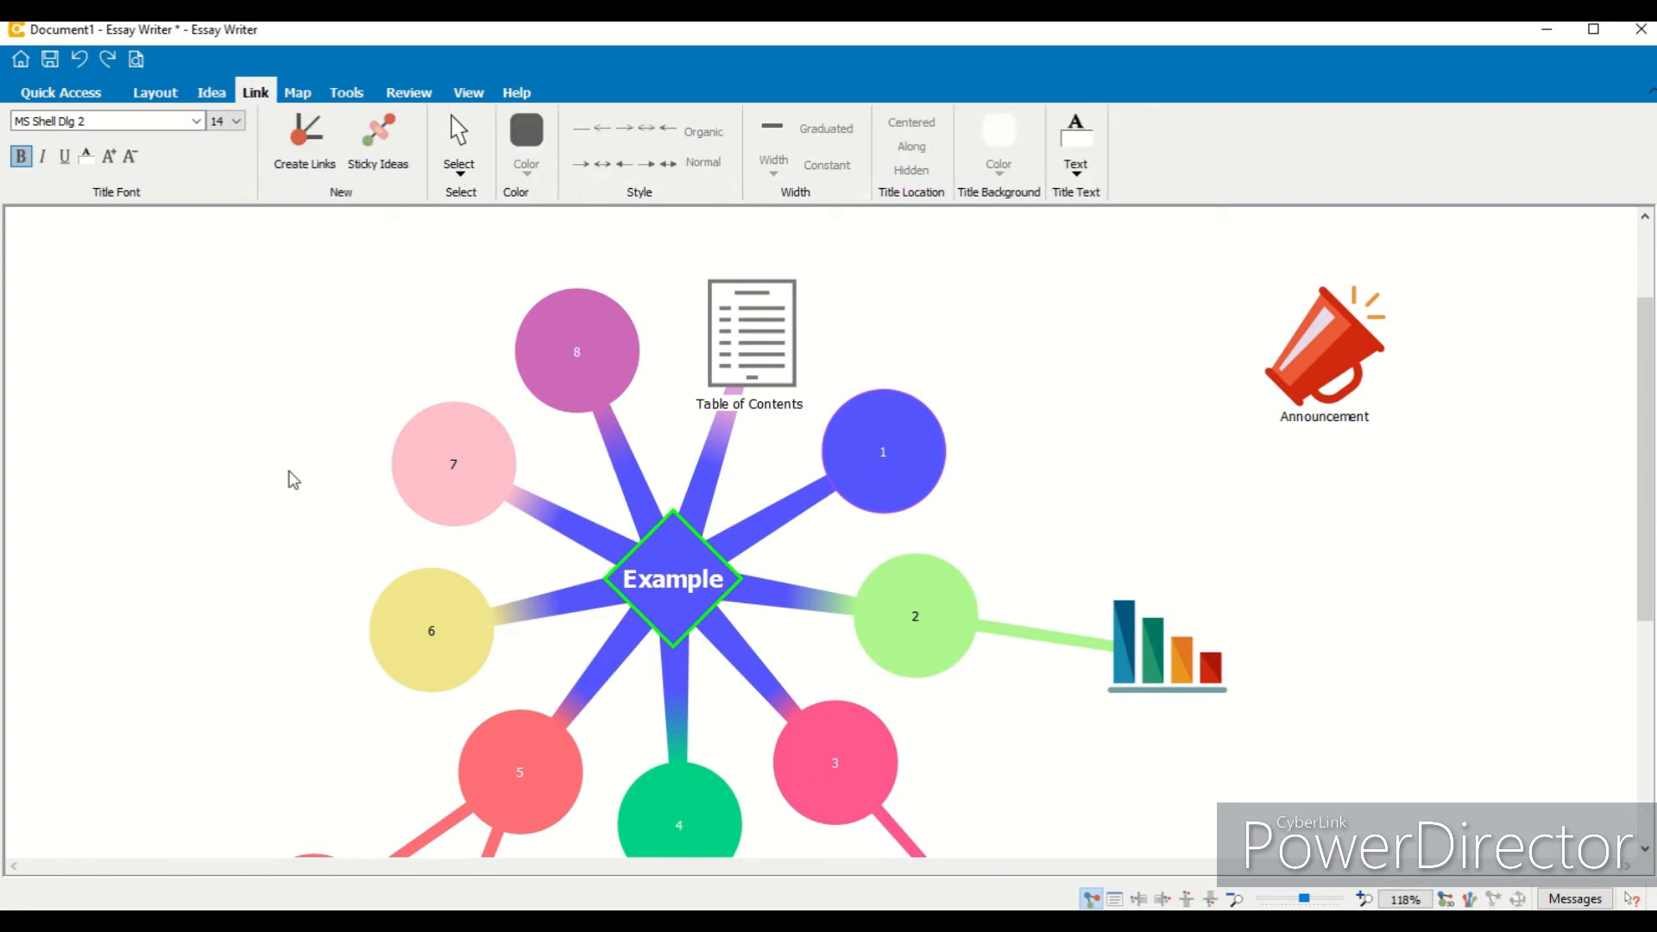
click(656, 505)
click(744, 521)
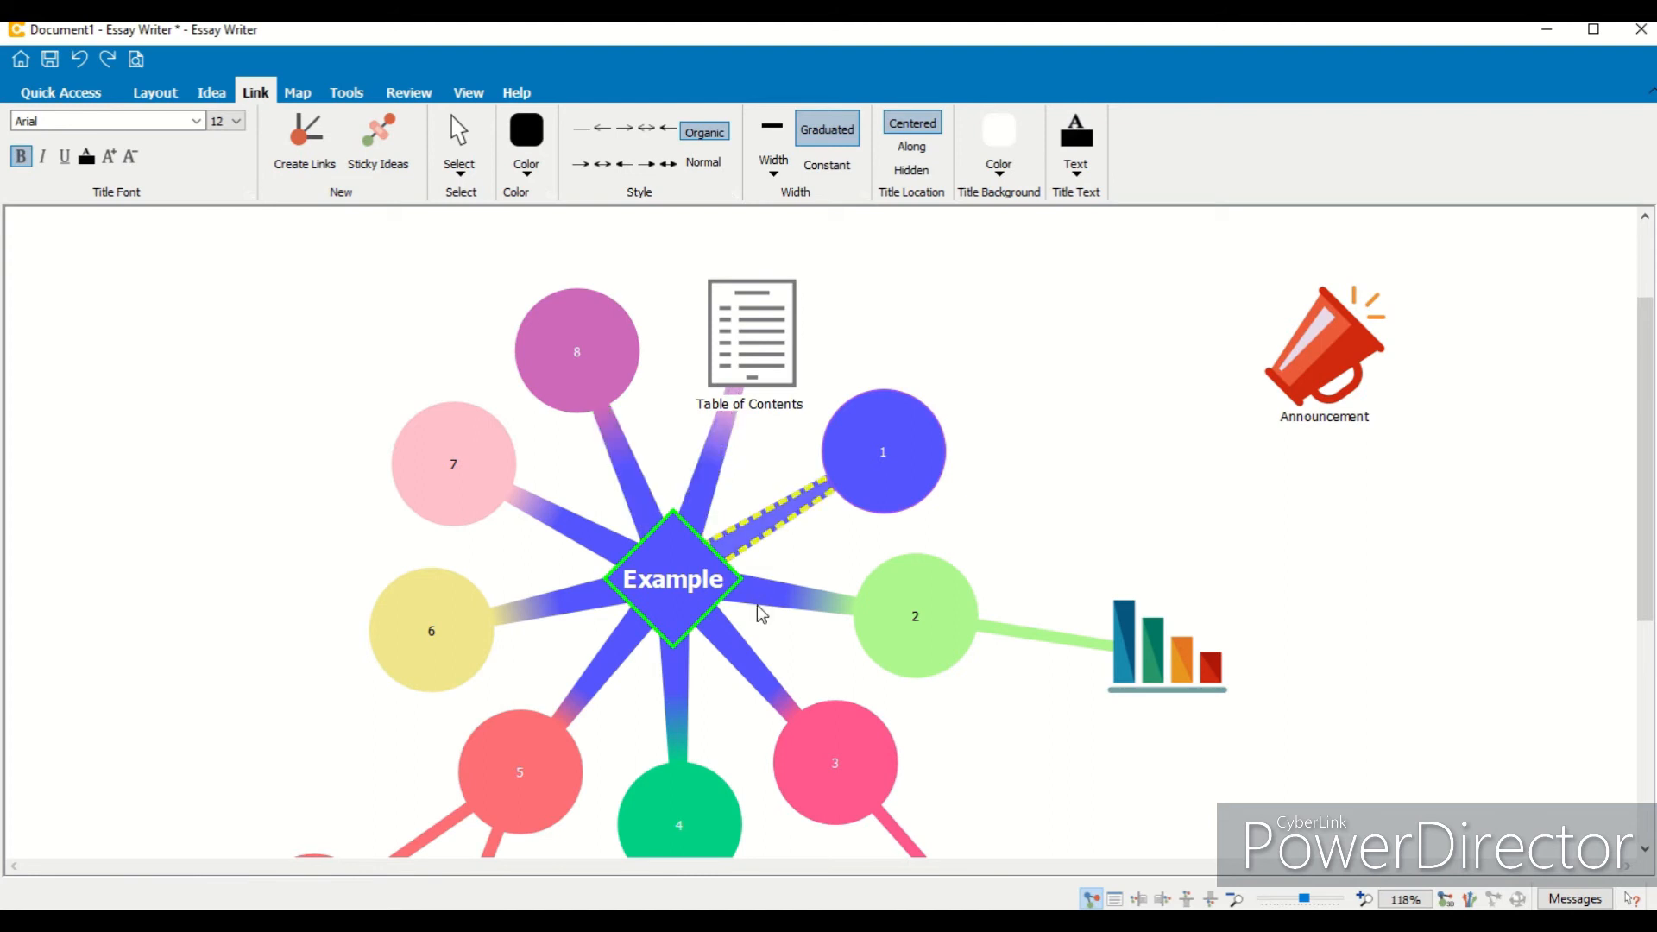
click(729, 628)
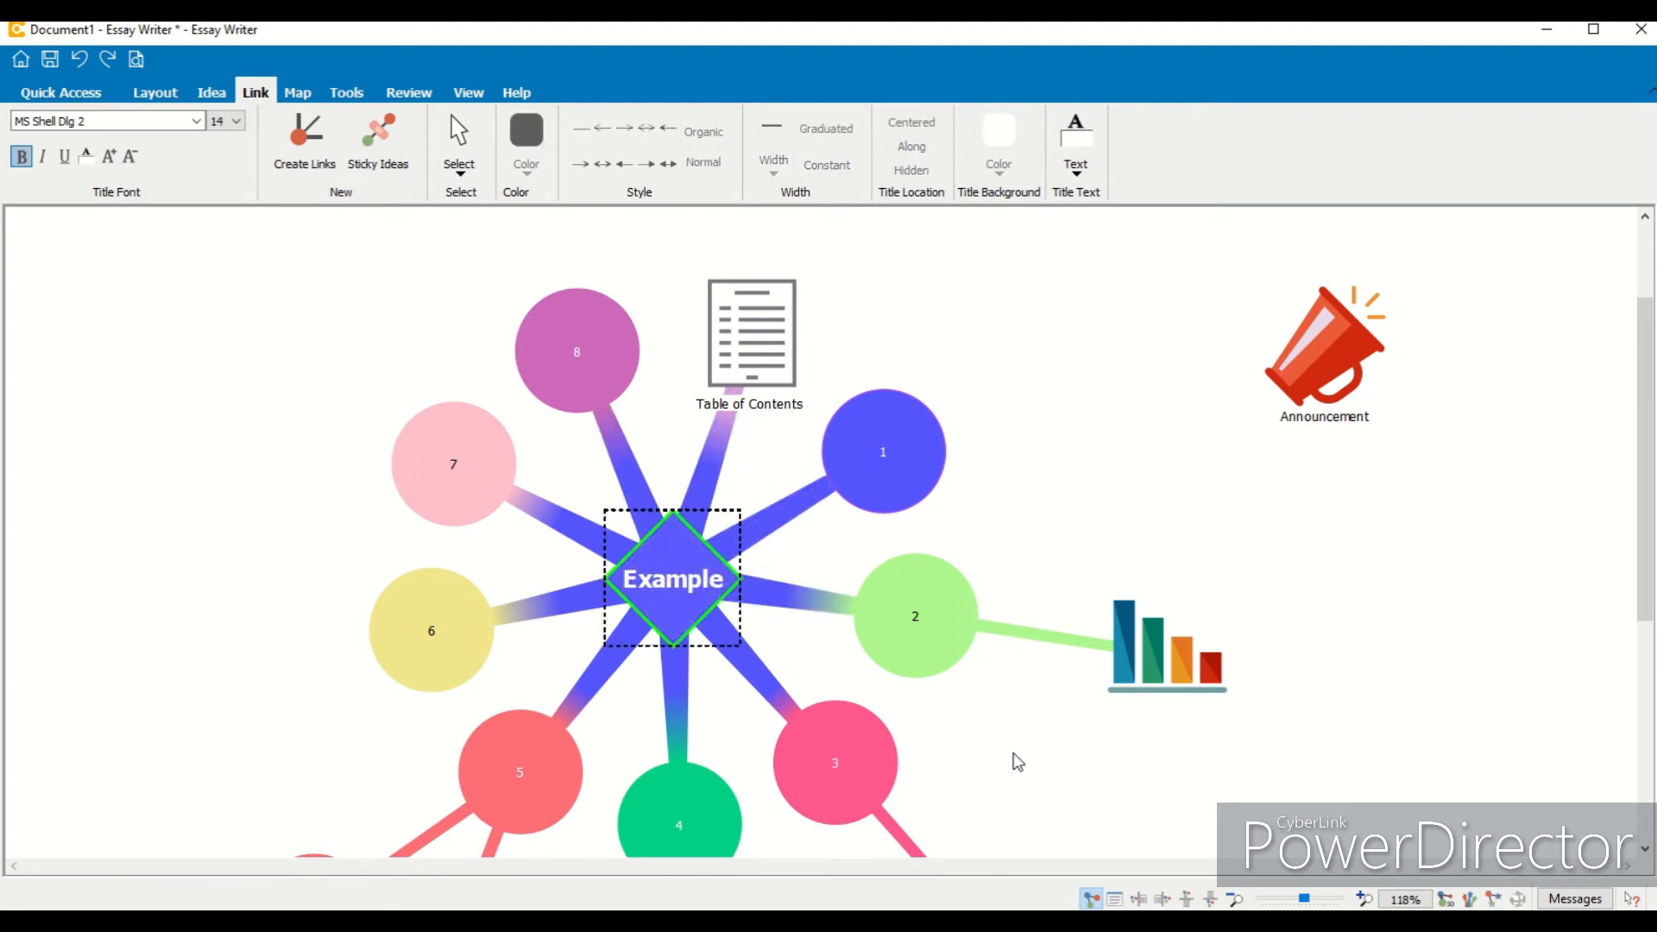
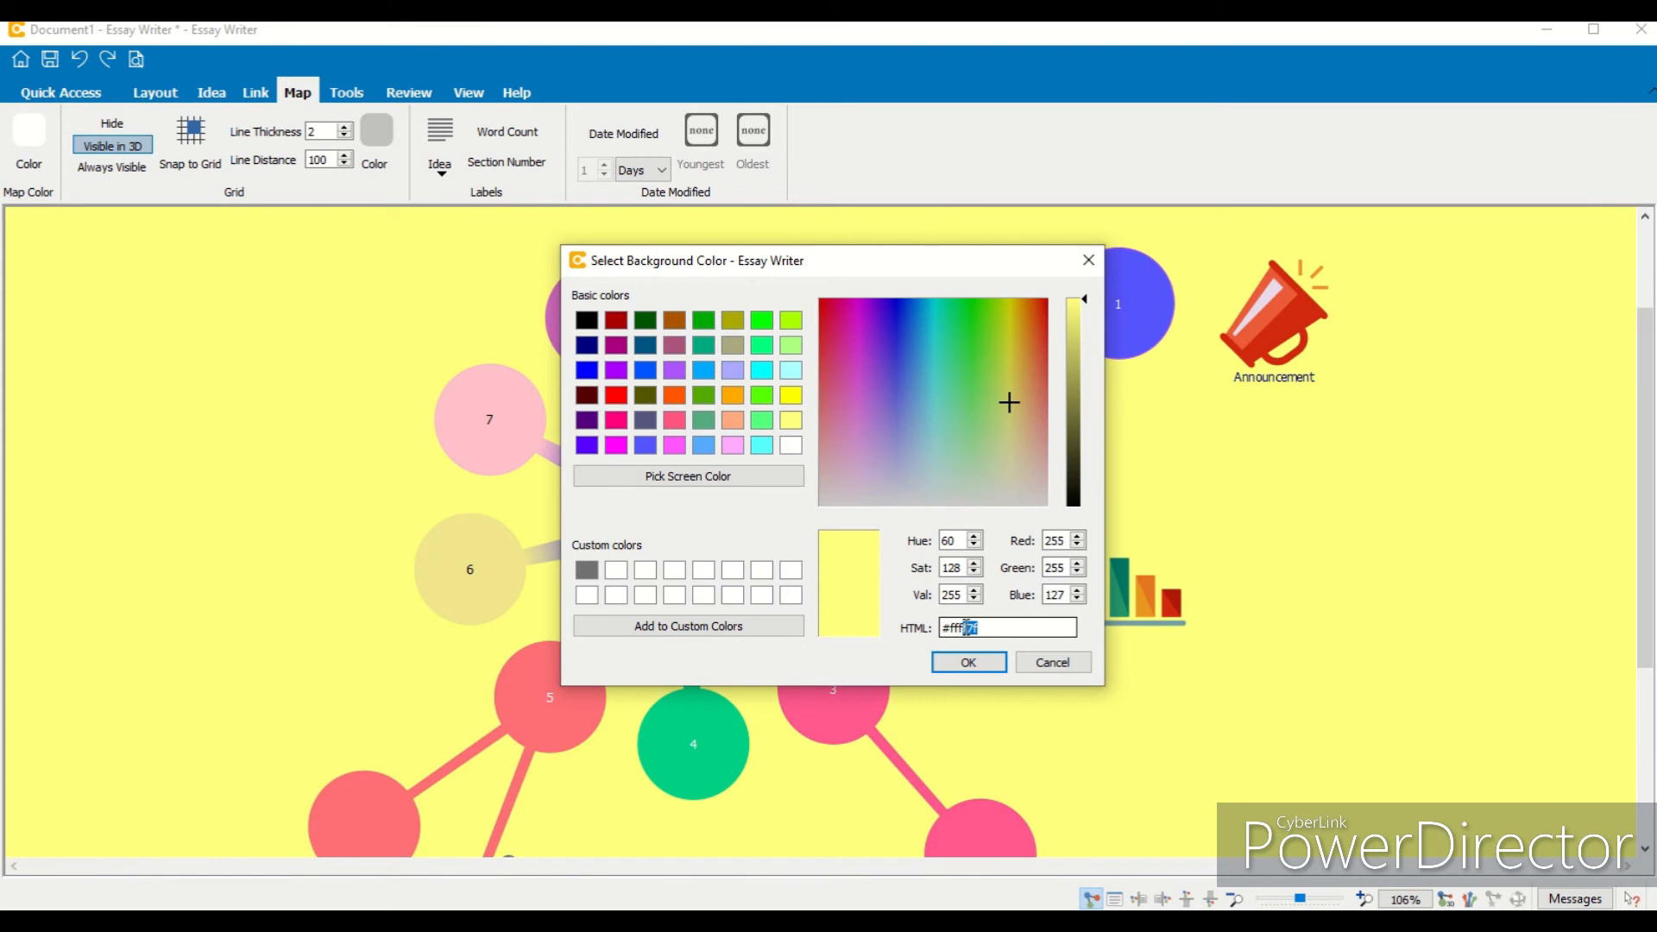
Step: Try gray #cccccc as the map background color and set it to white #ffffff instead
text(ccccc)
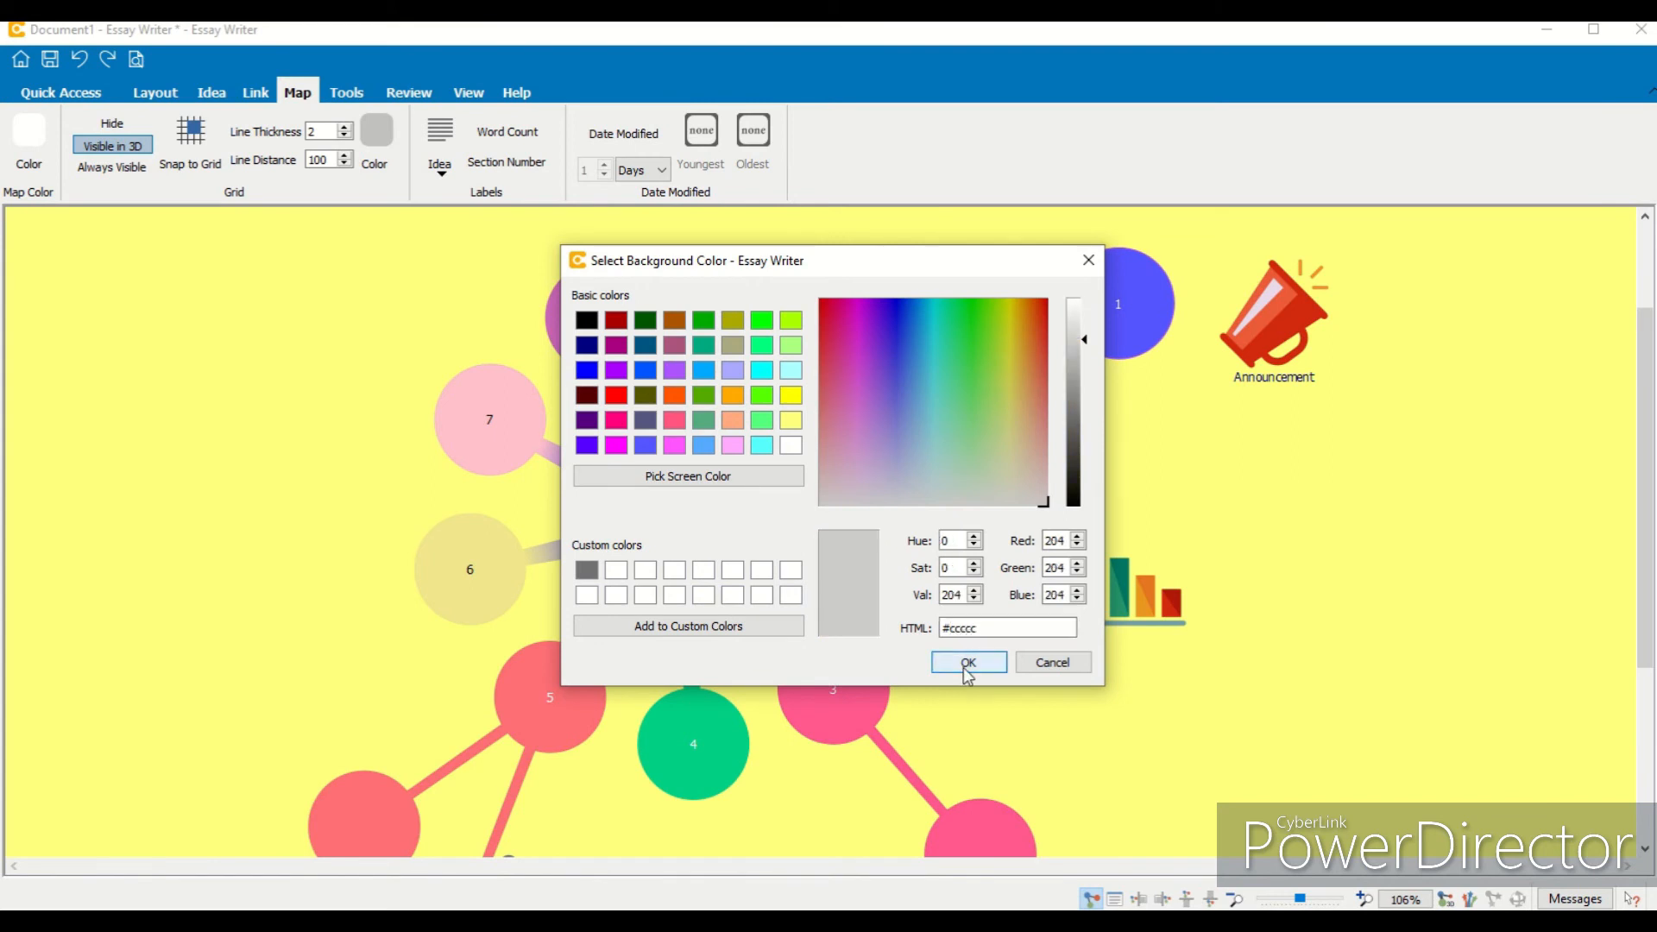
click(969, 663)
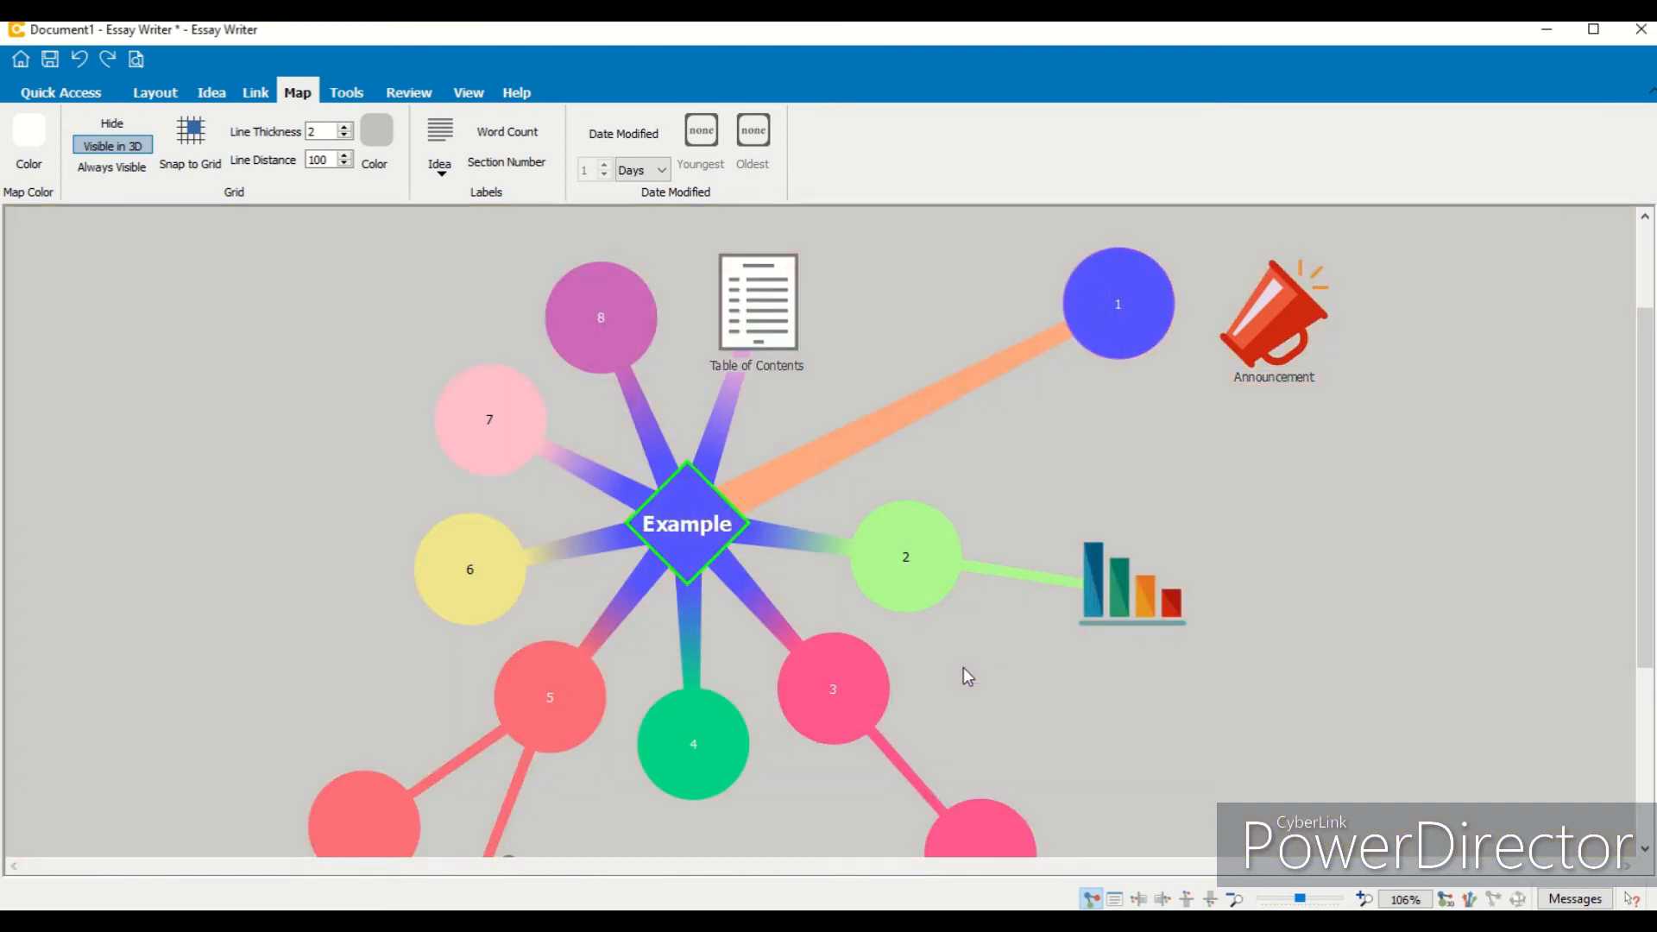
click(29, 134)
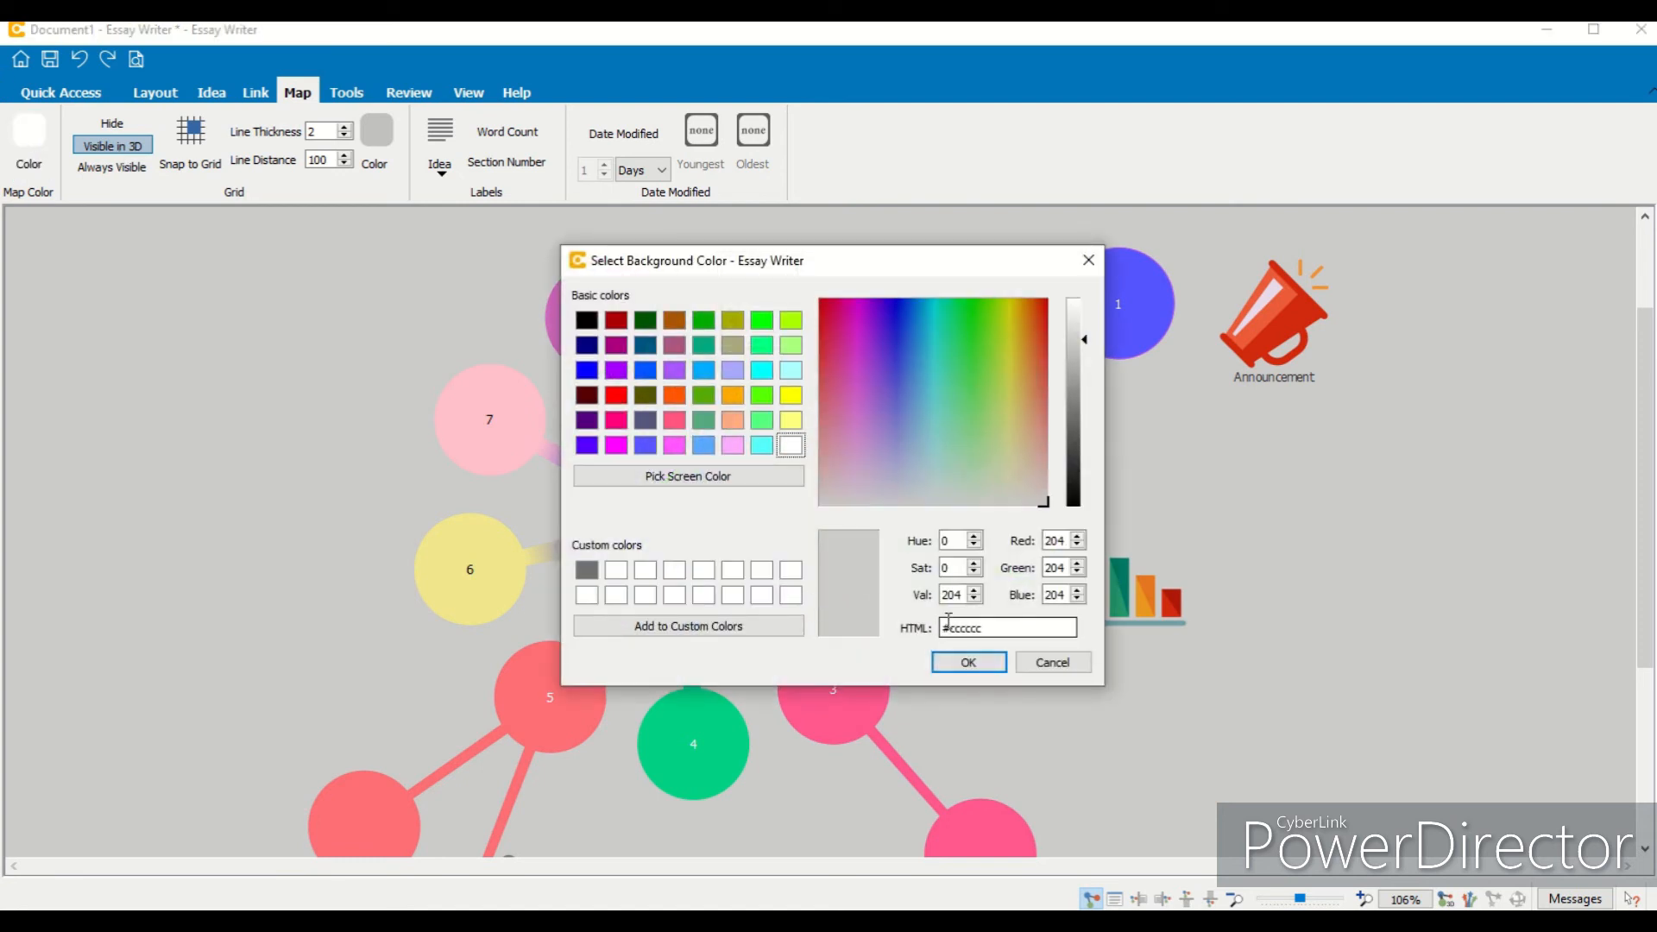
click(790, 444)
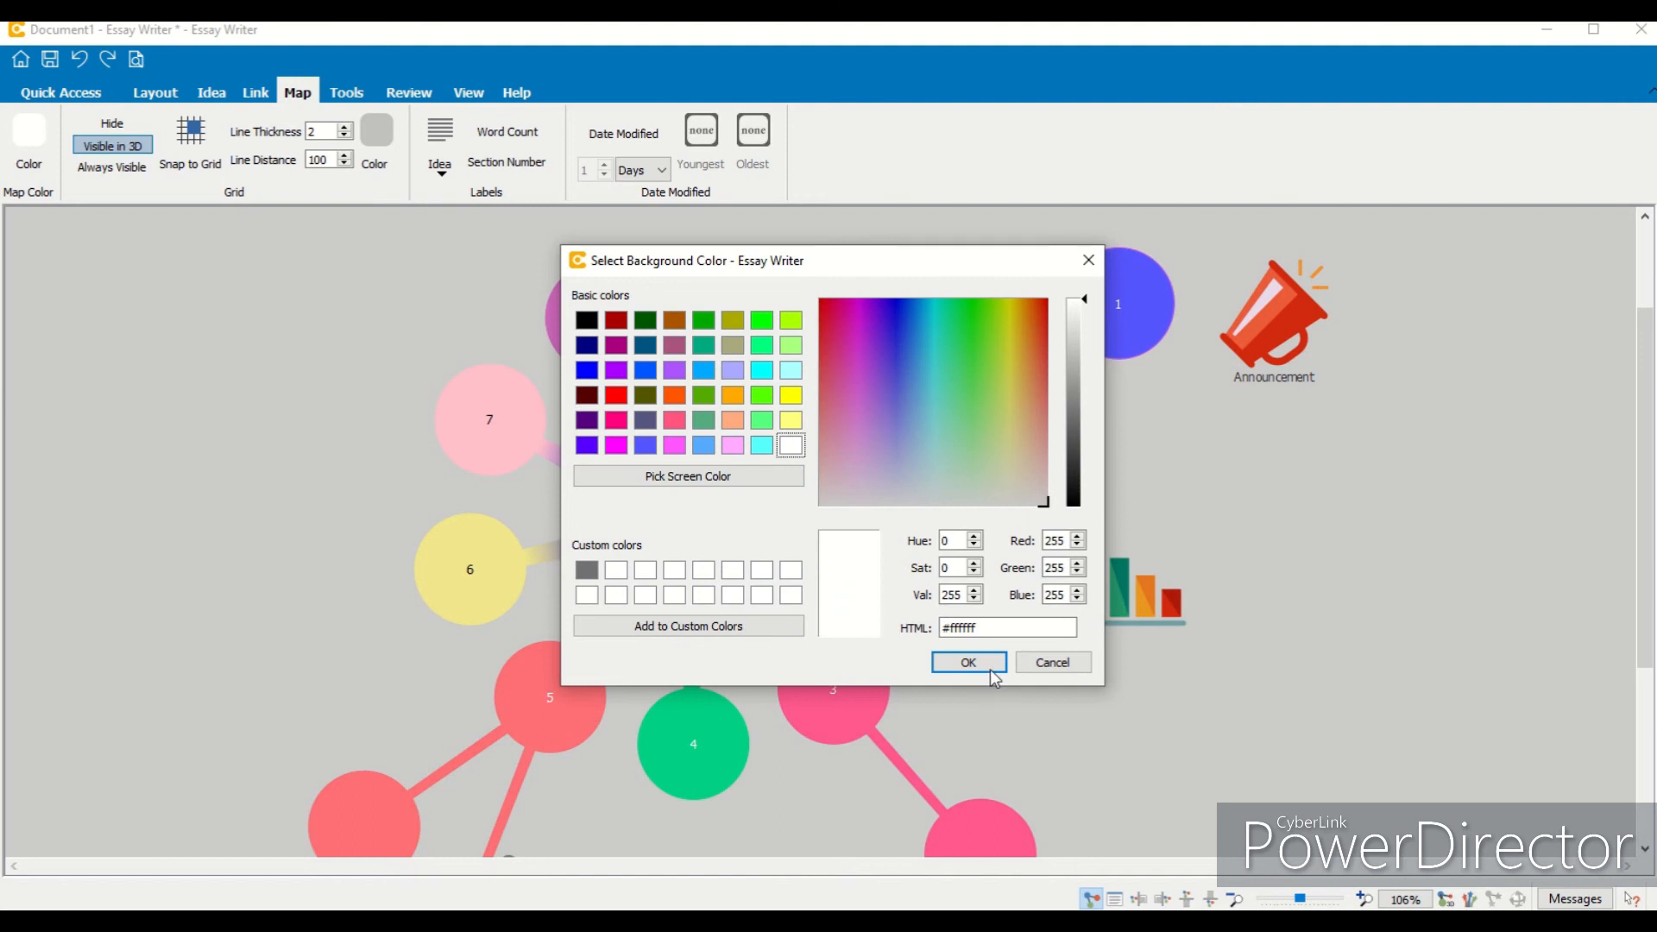
click(968, 663)
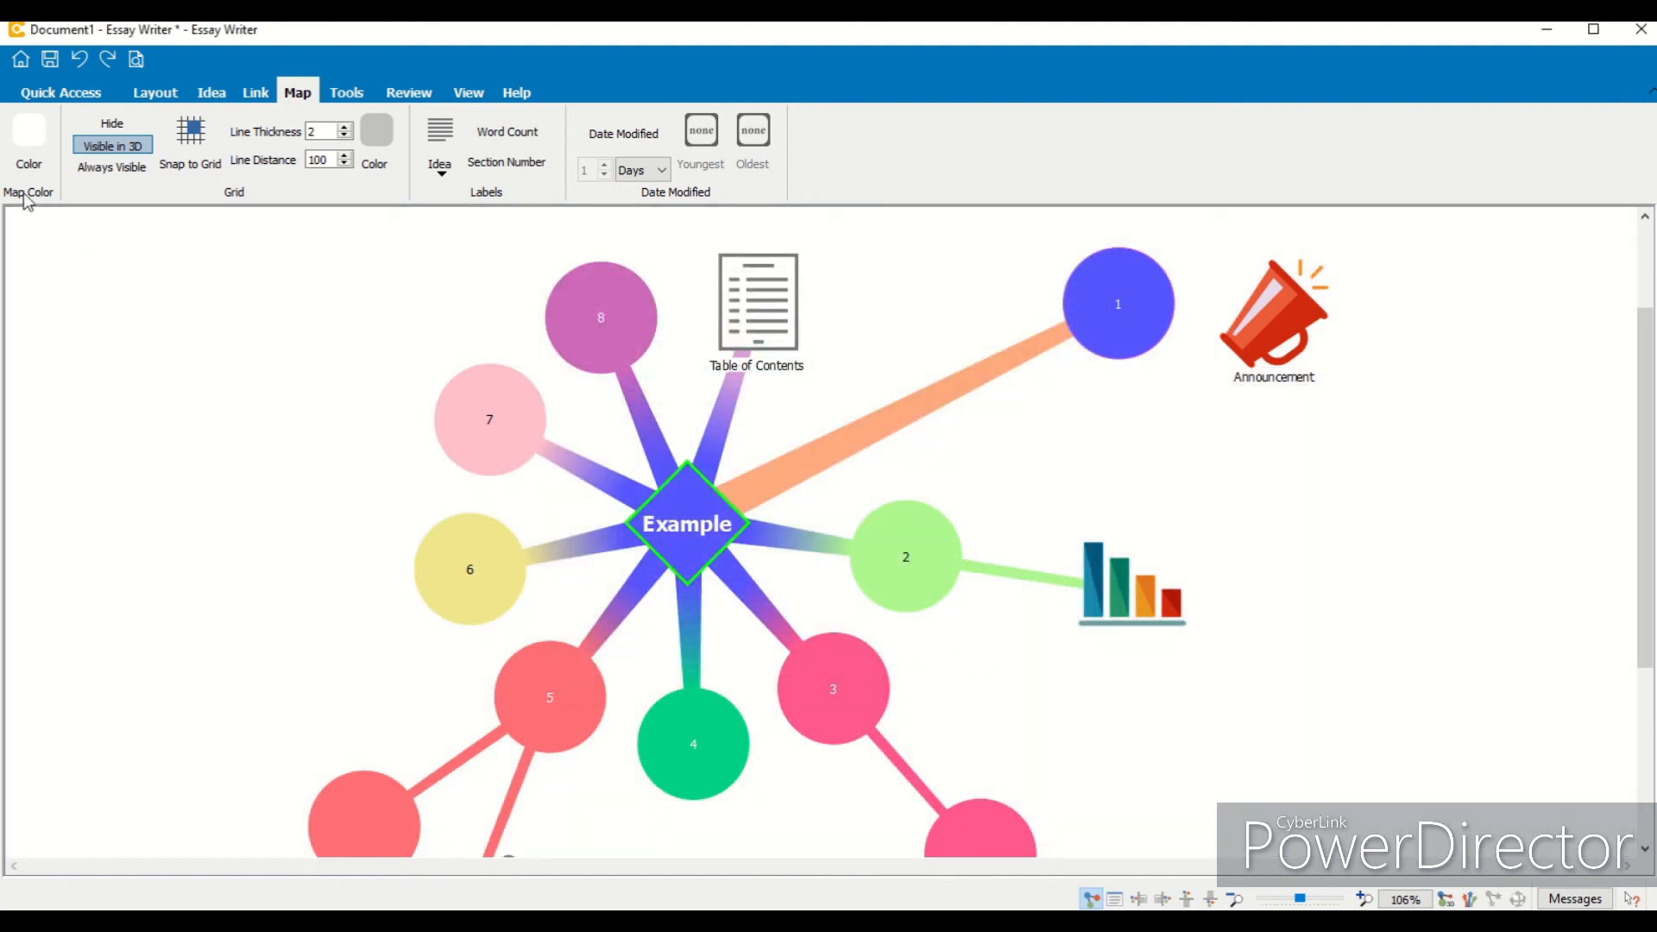
Step: Try the Hide, Visible in 3D and Always Visible grid settings, leaving the map grid on Always Visible
click(120, 126)
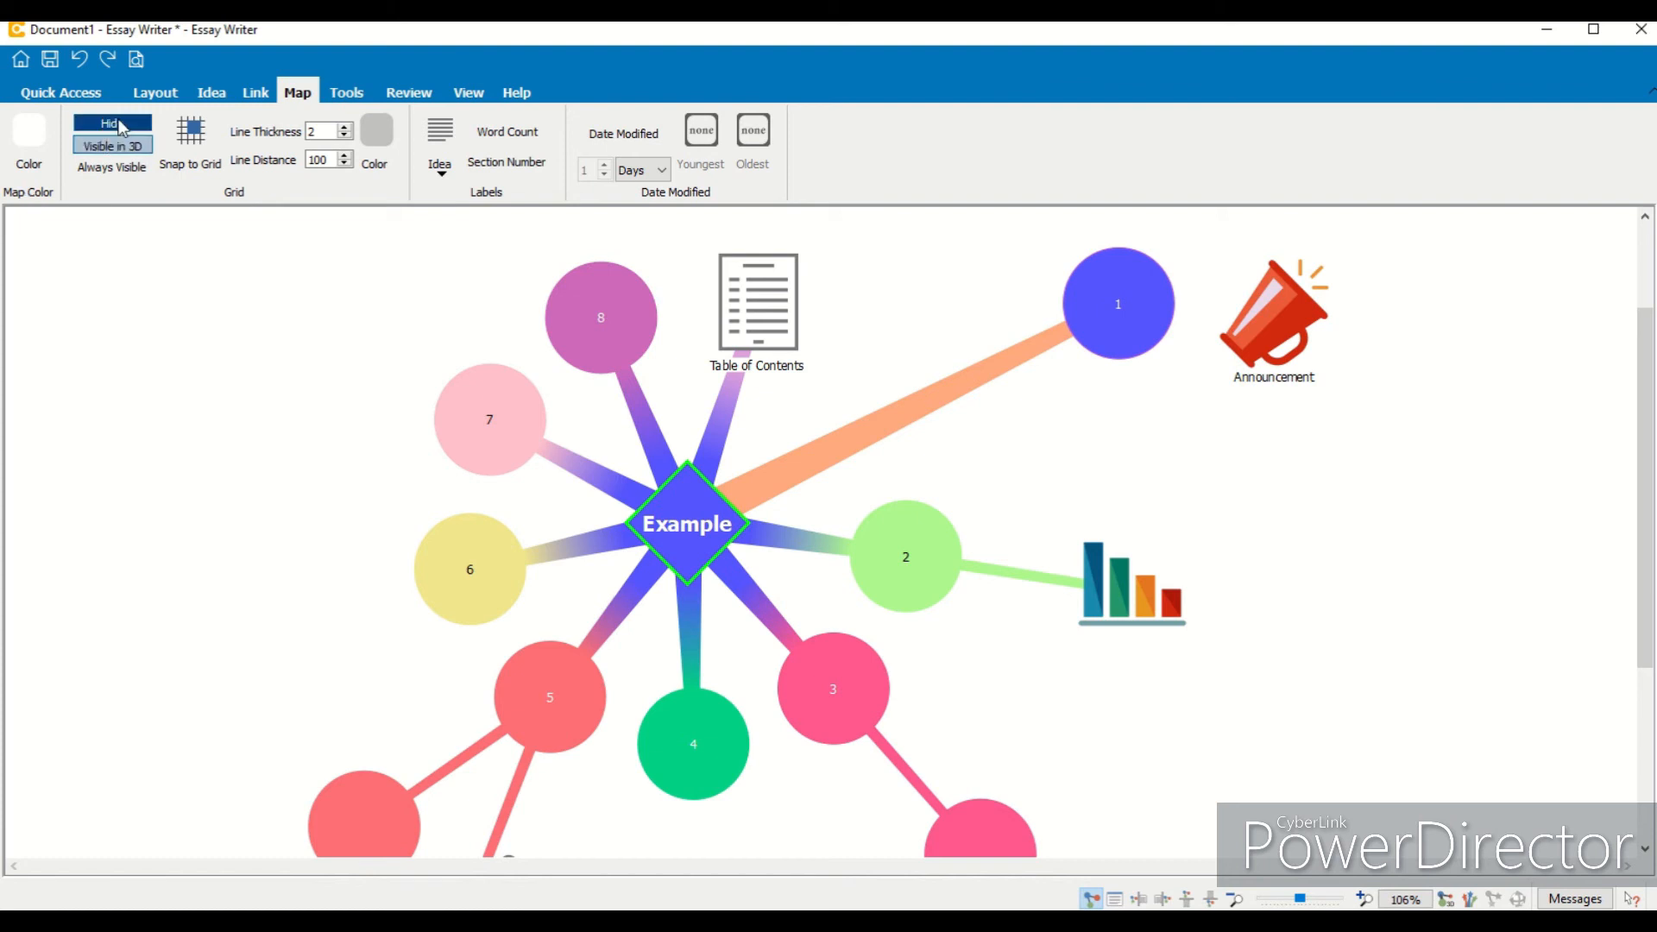
click(118, 171)
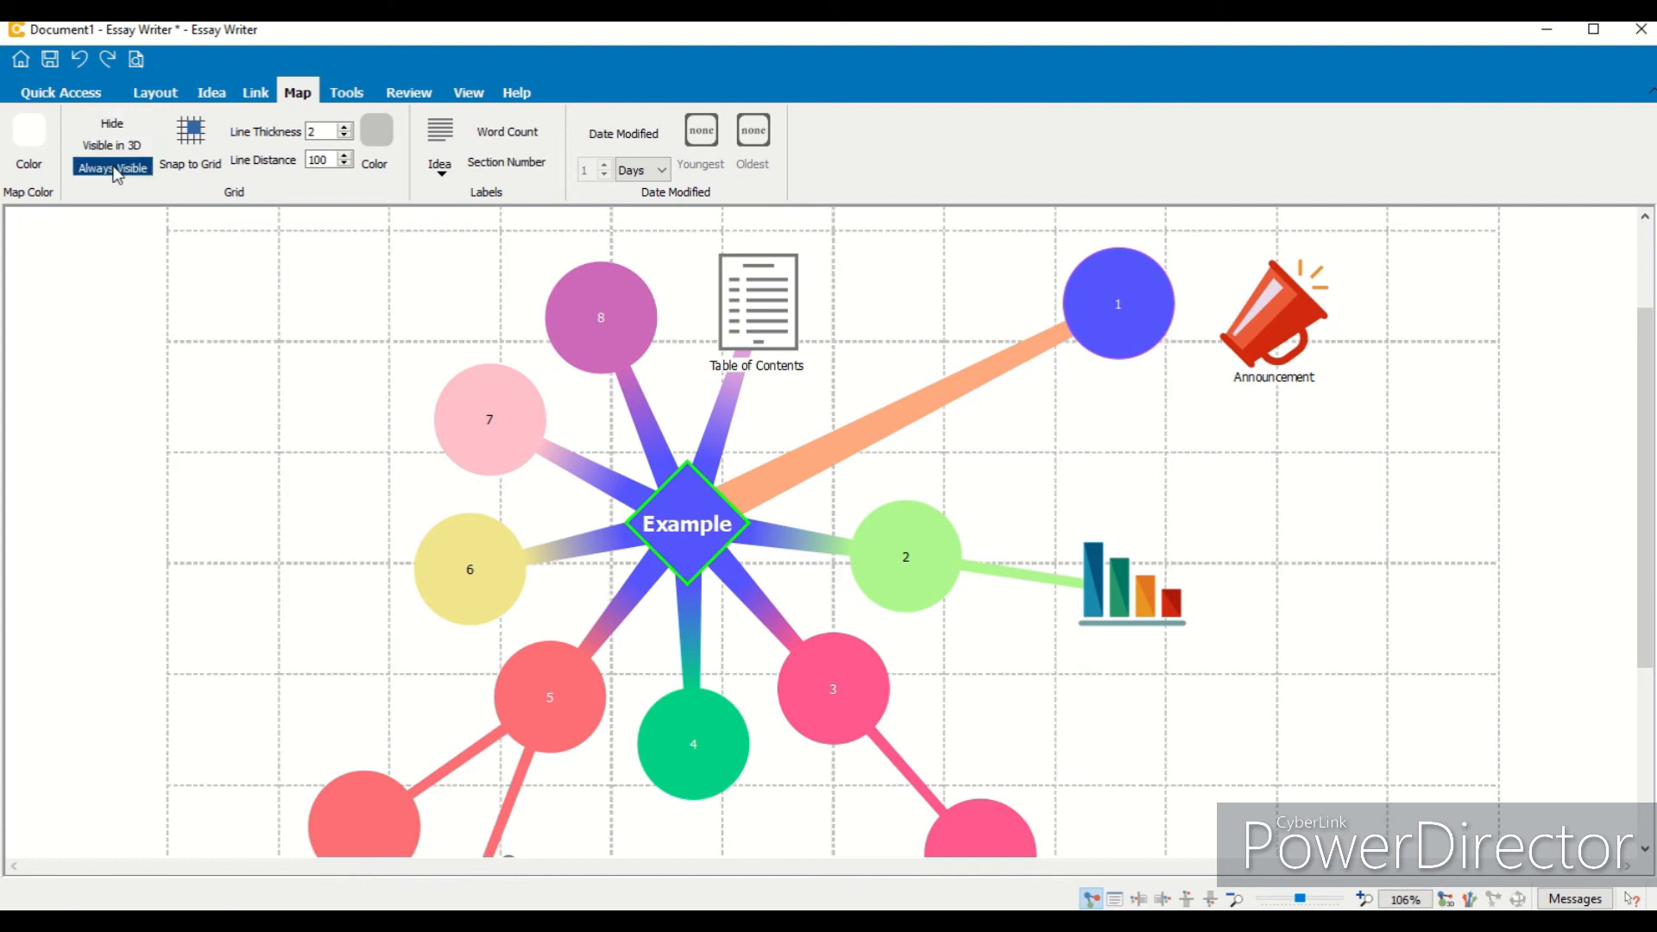
click(1236, 900)
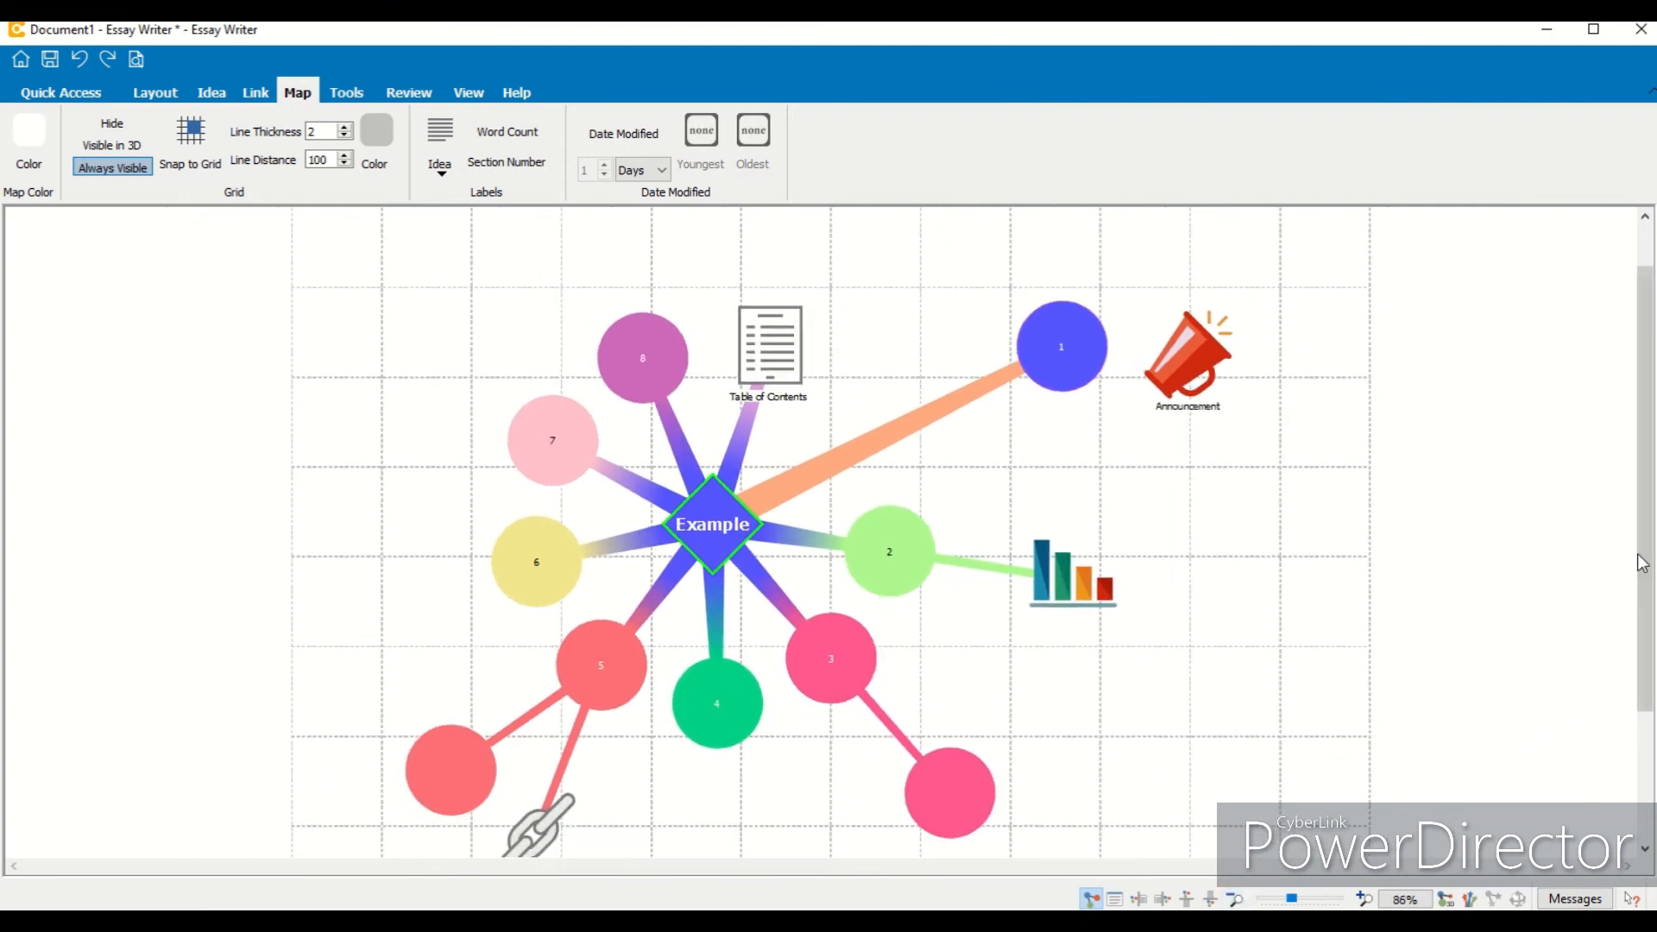
drag(1642, 566, 1646, 583)
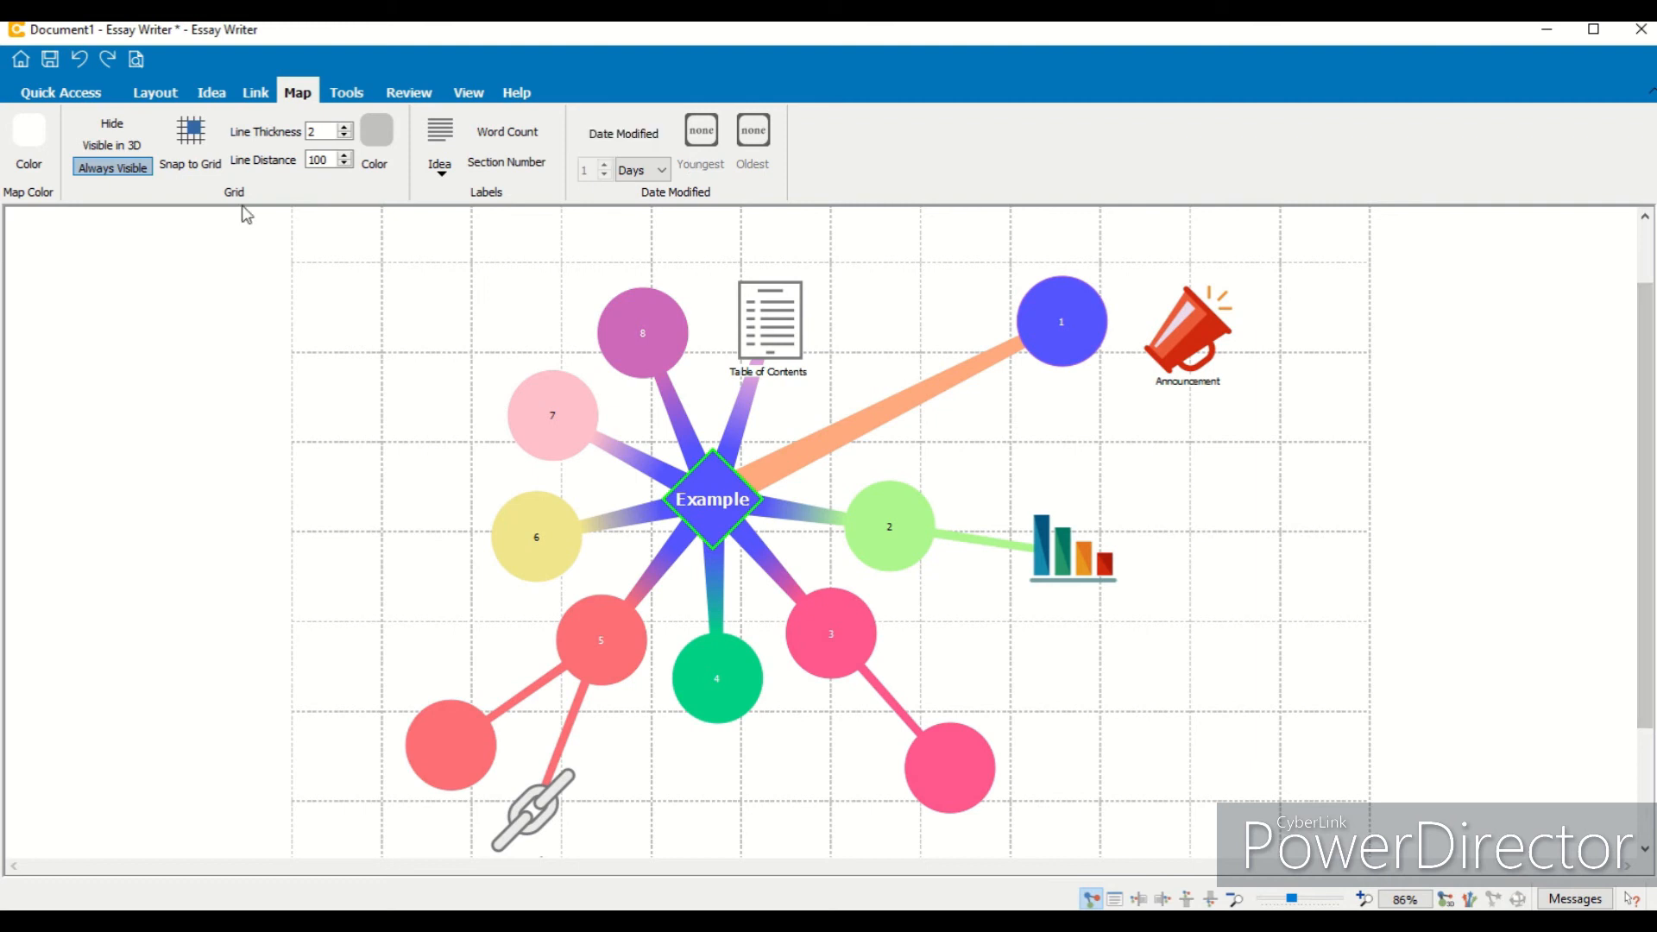
click(111, 125)
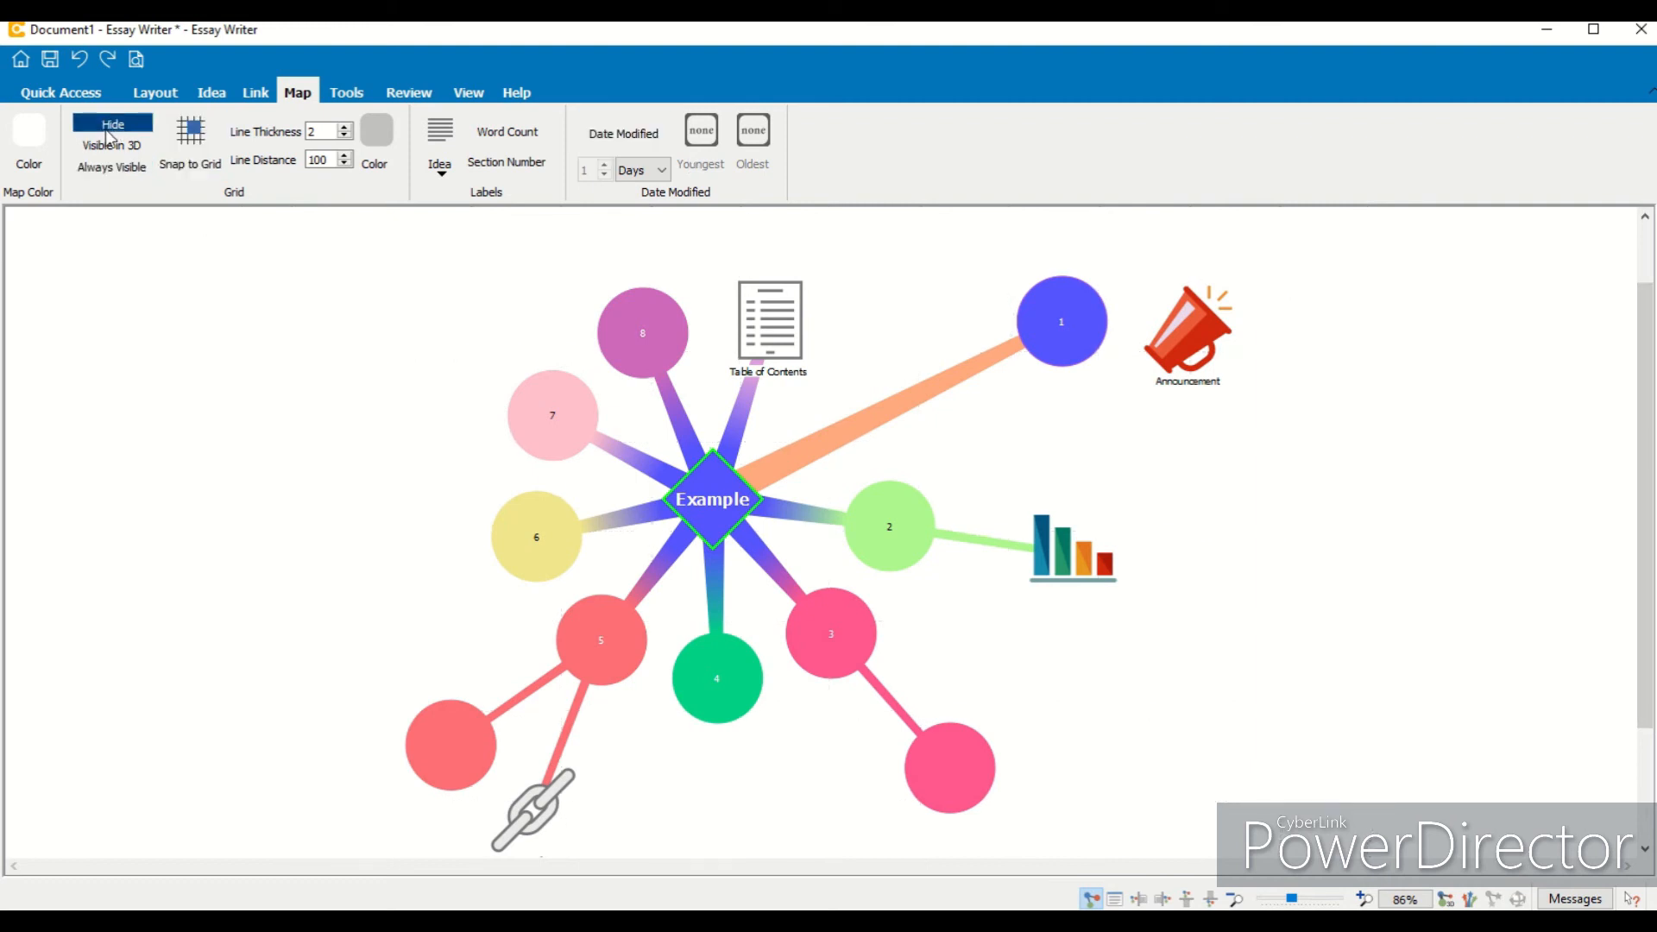
click(109, 147)
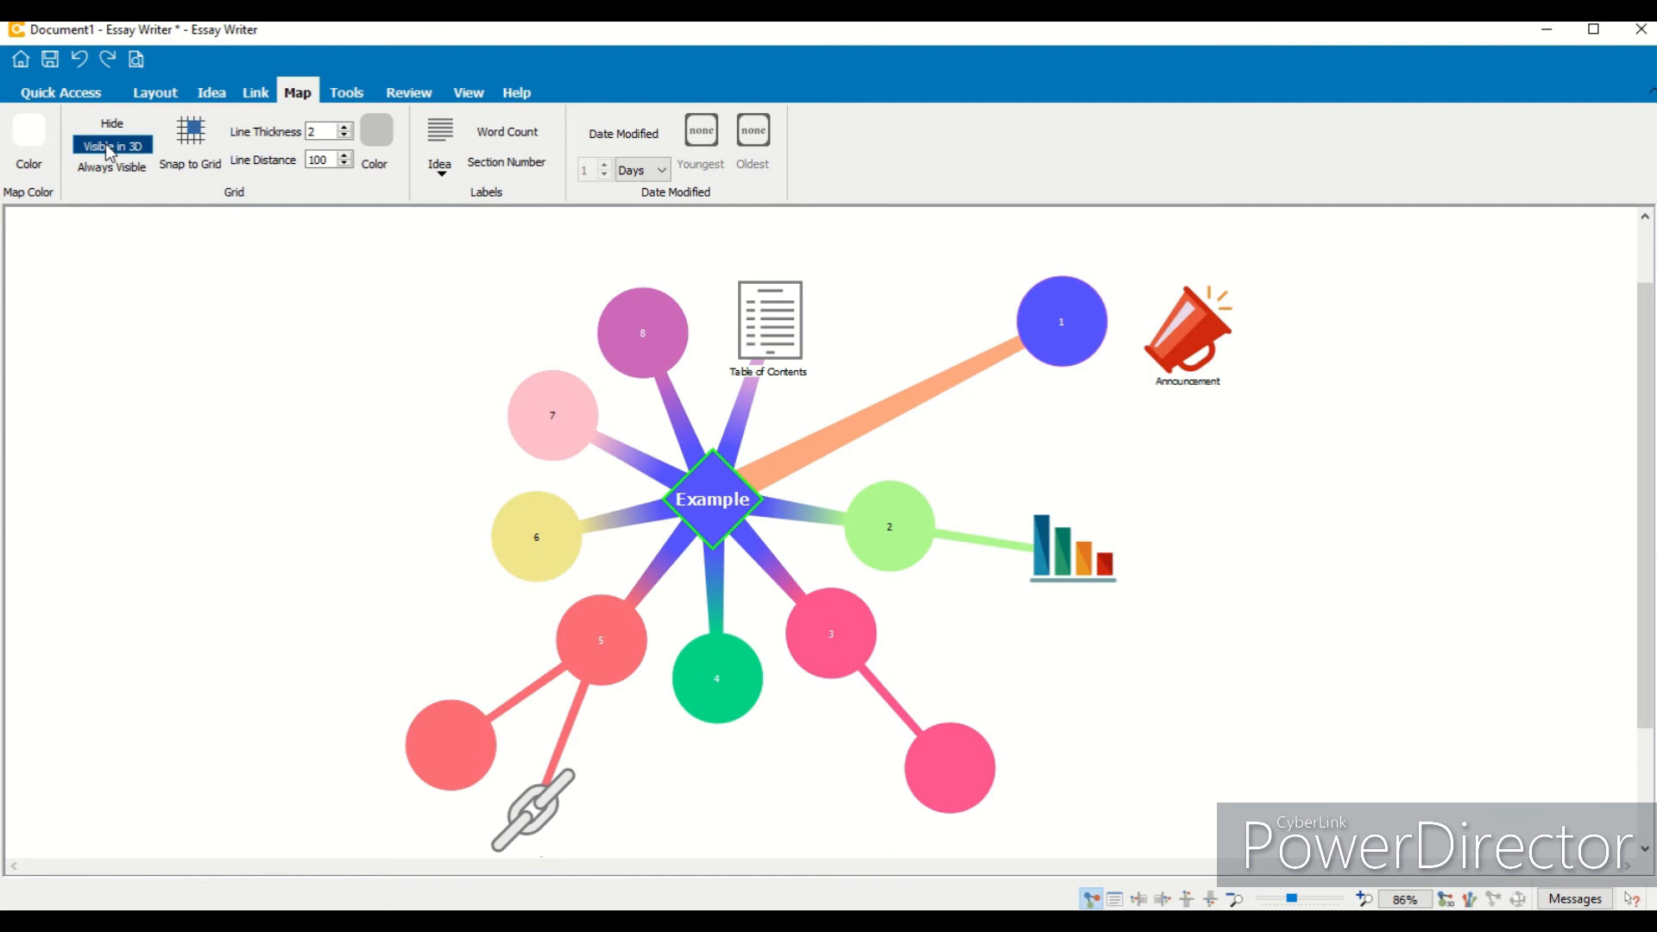
click(136, 168)
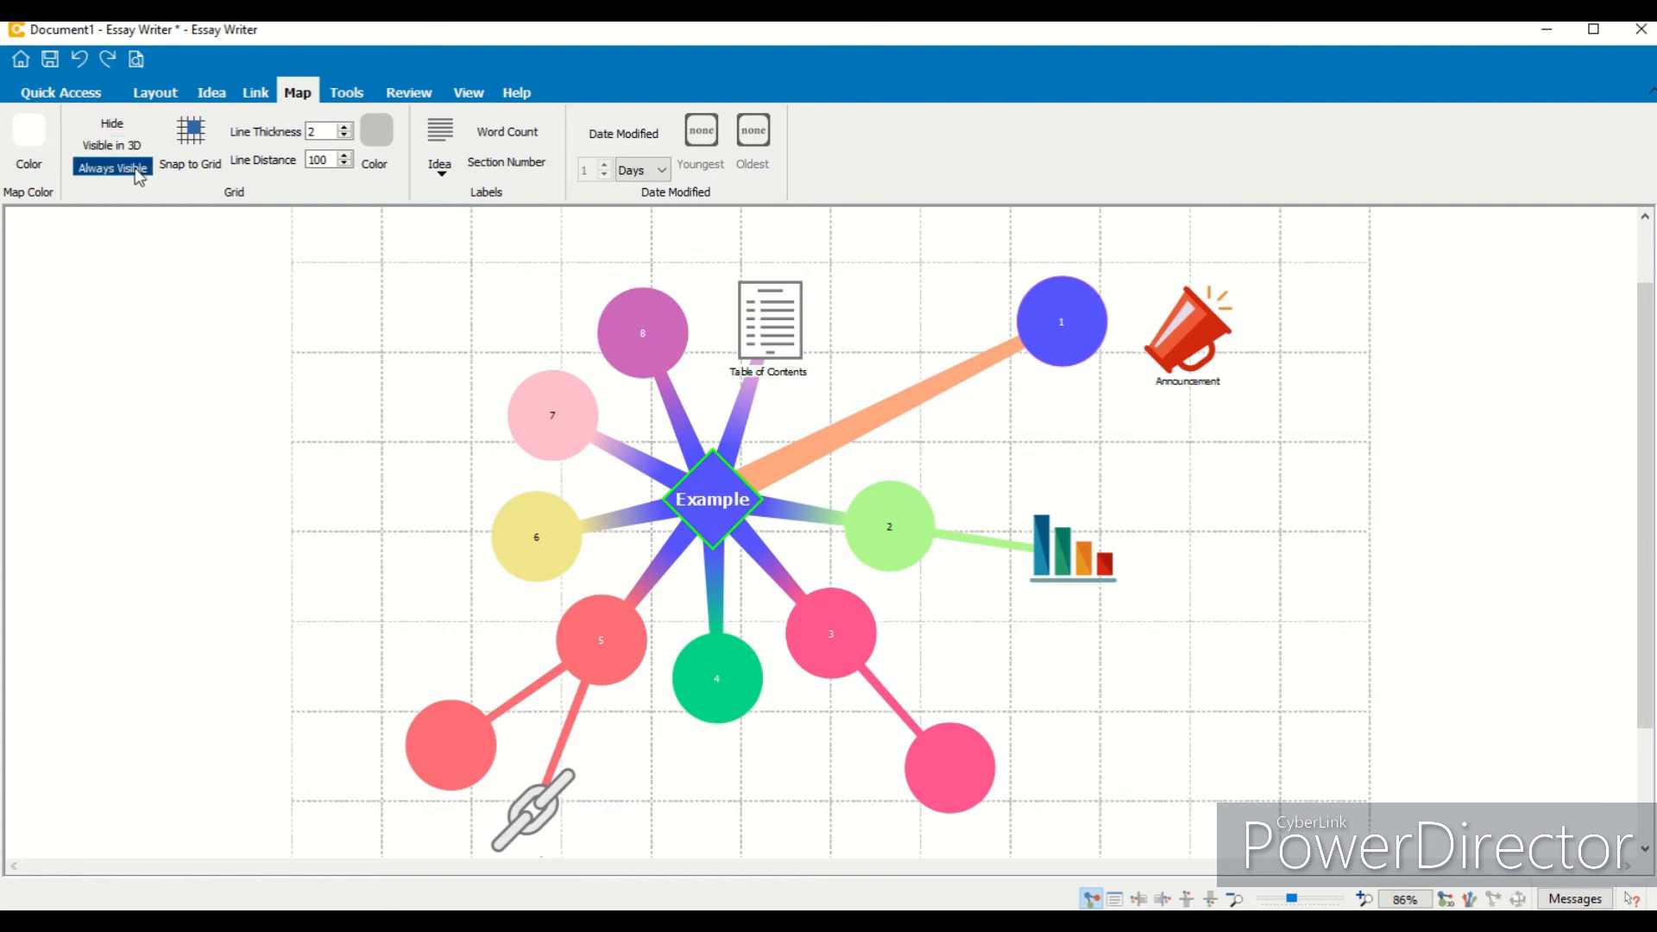
Step: Turn on Snap to Grid and move idea 2 to the right, farther away from the Example idea
click(194, 159)
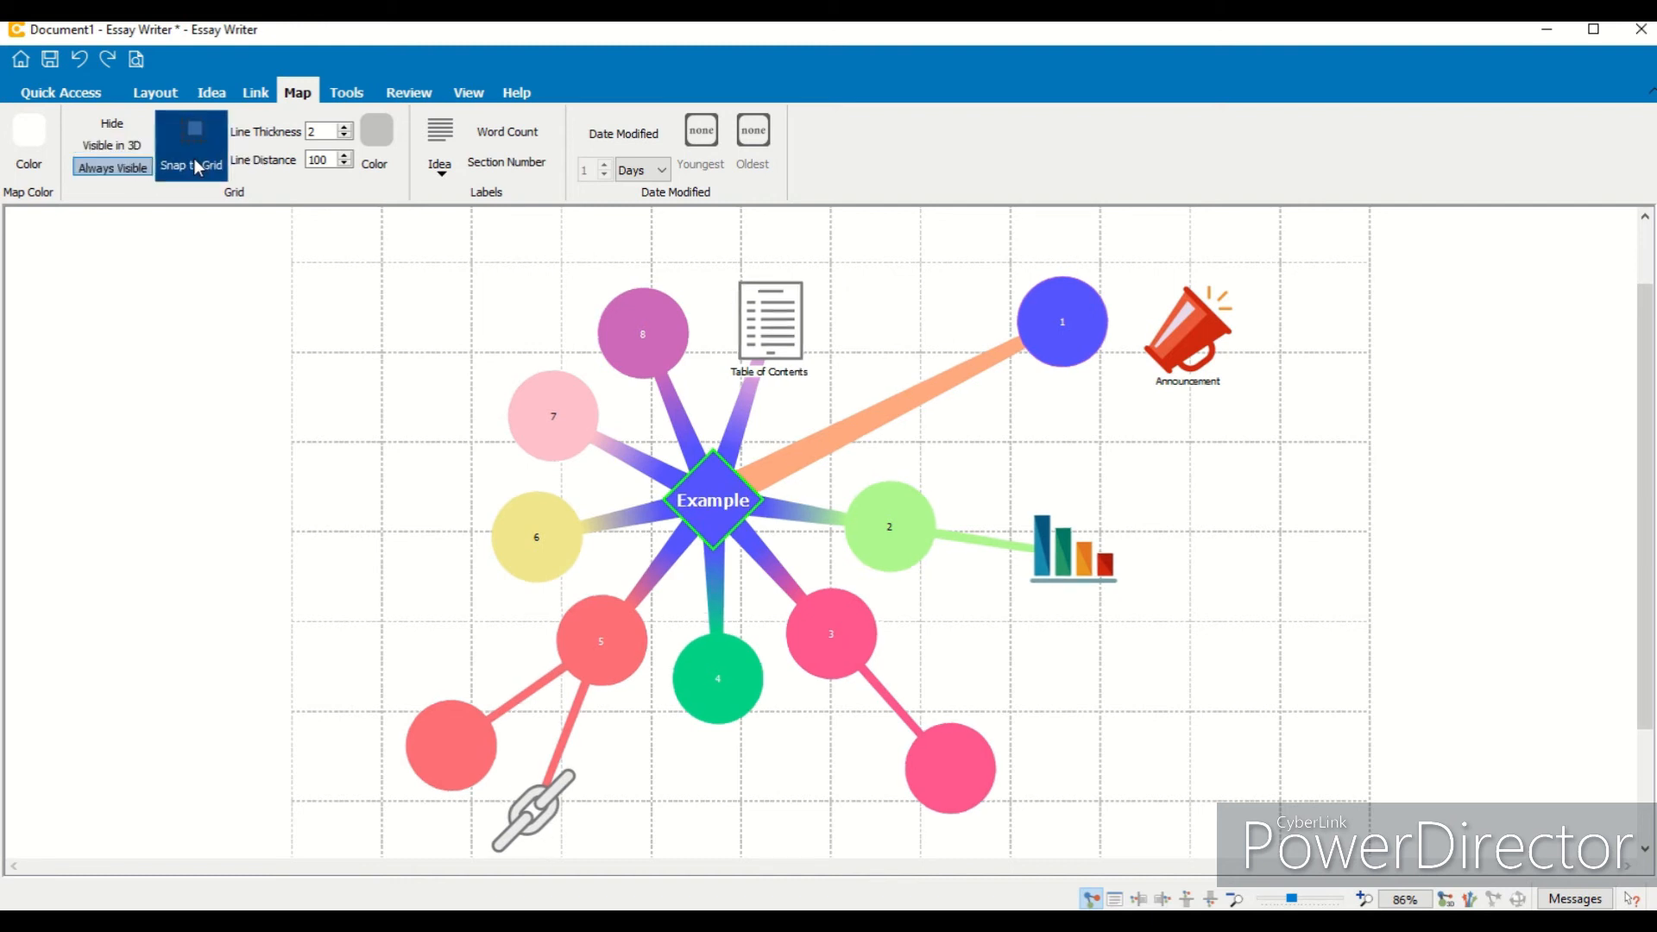
click(604, 477)
drag(892, 602, 1120, 622)
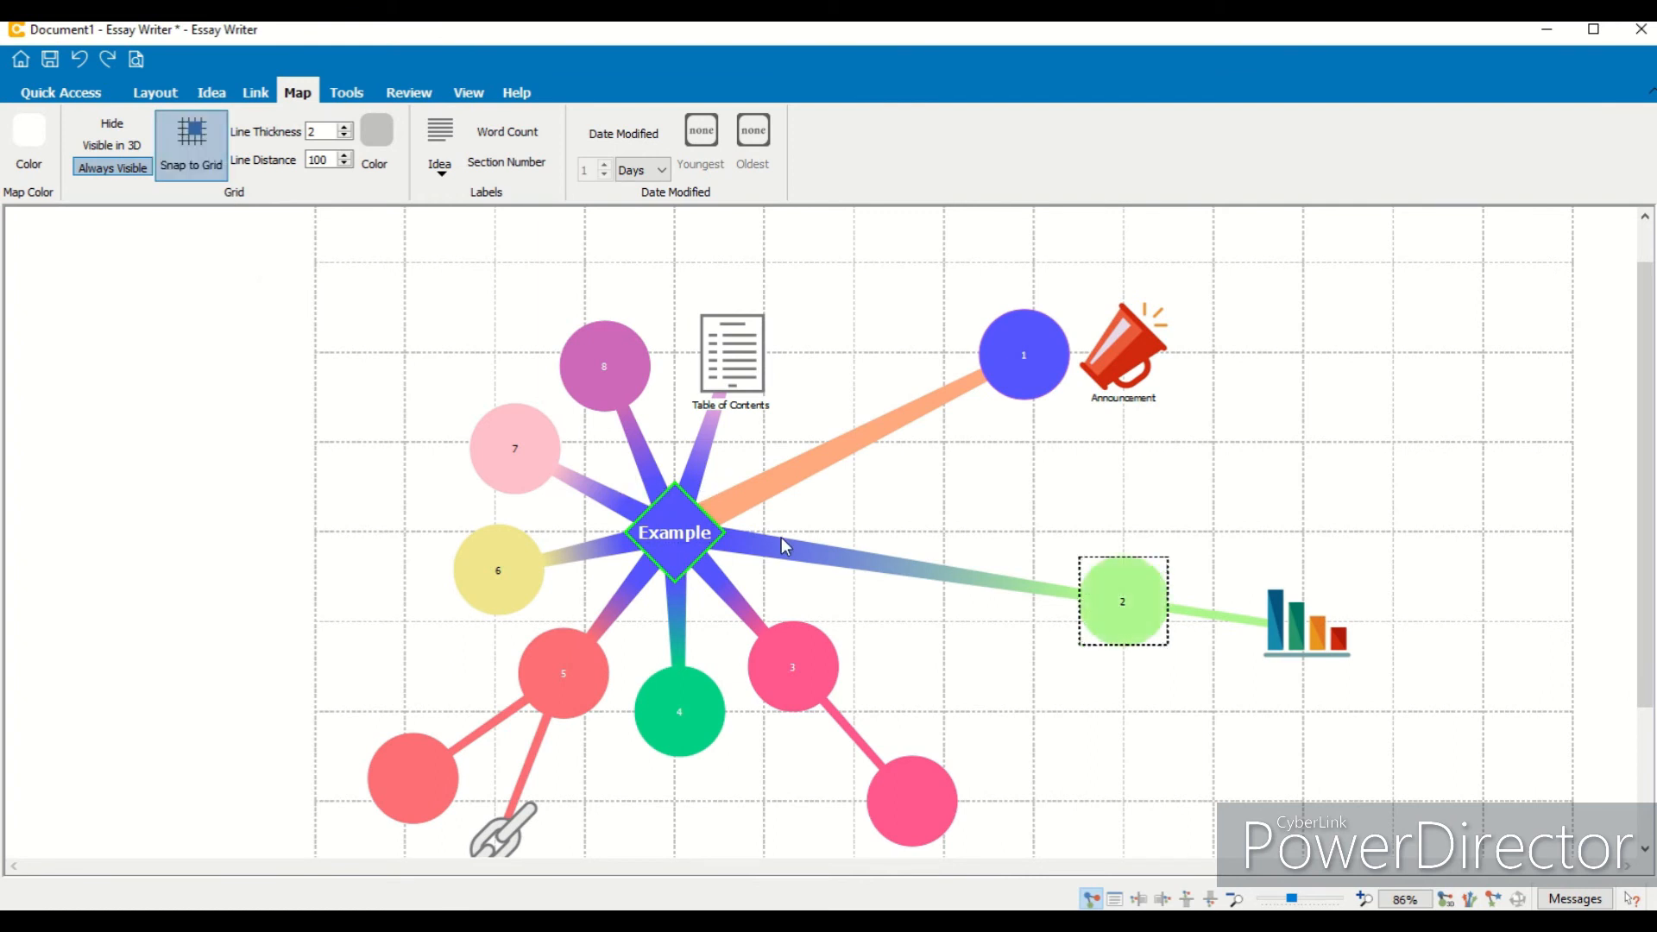
Step: Try thicker grid lines, reduce the line thickness to 1 and set the grid to Visible in 3D
click(344, 127)
click(344, 127)
click(345, 127)
click(344, 137)
click(344, 136)
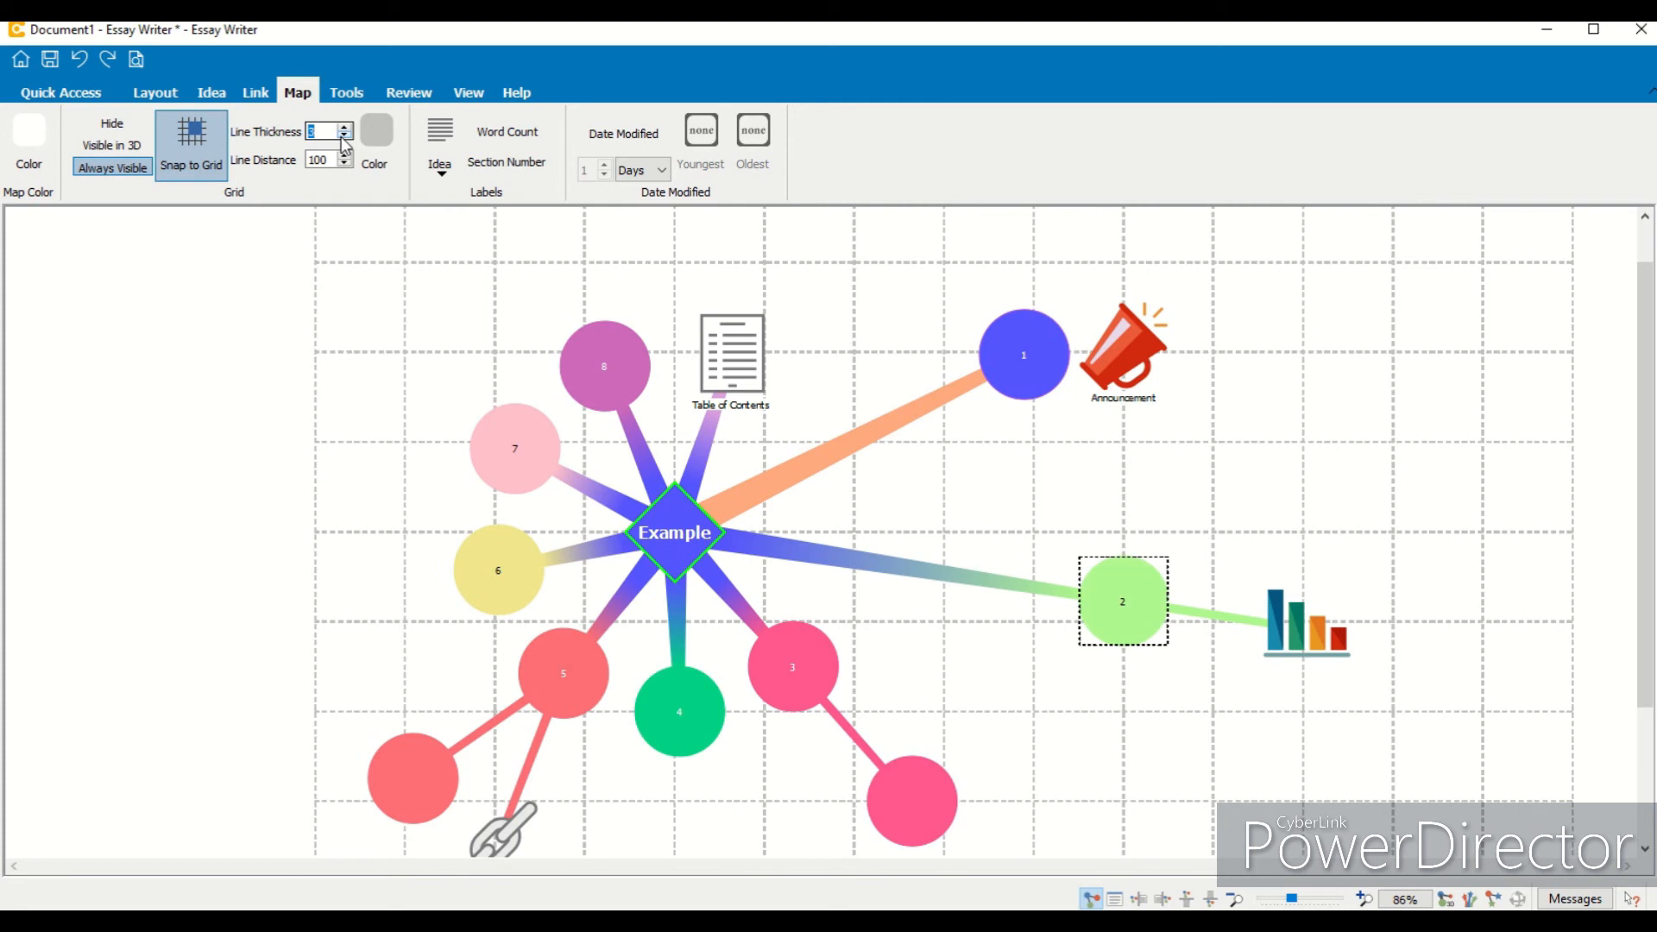
click(344, 128)
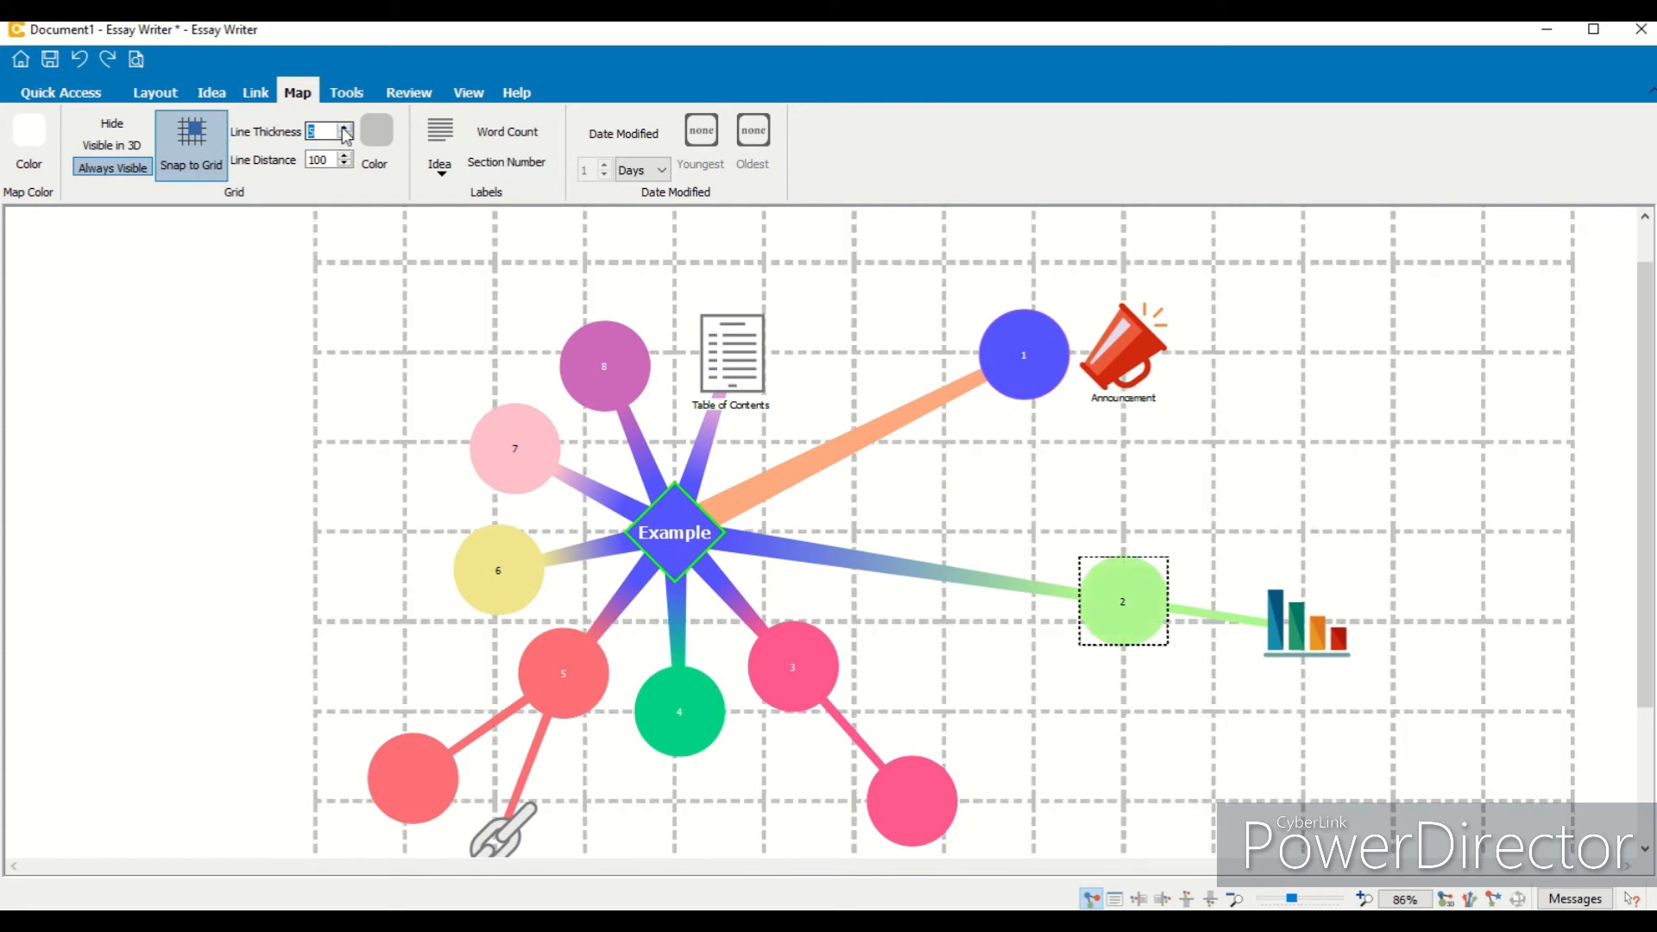
click(344, 136)
click(111, 145)
Step: Move ideas 2 and 1 closer to the Example idea and look over the idea types available for labels
click(1113, 576)
drag(1114, 577, 1036, 568)
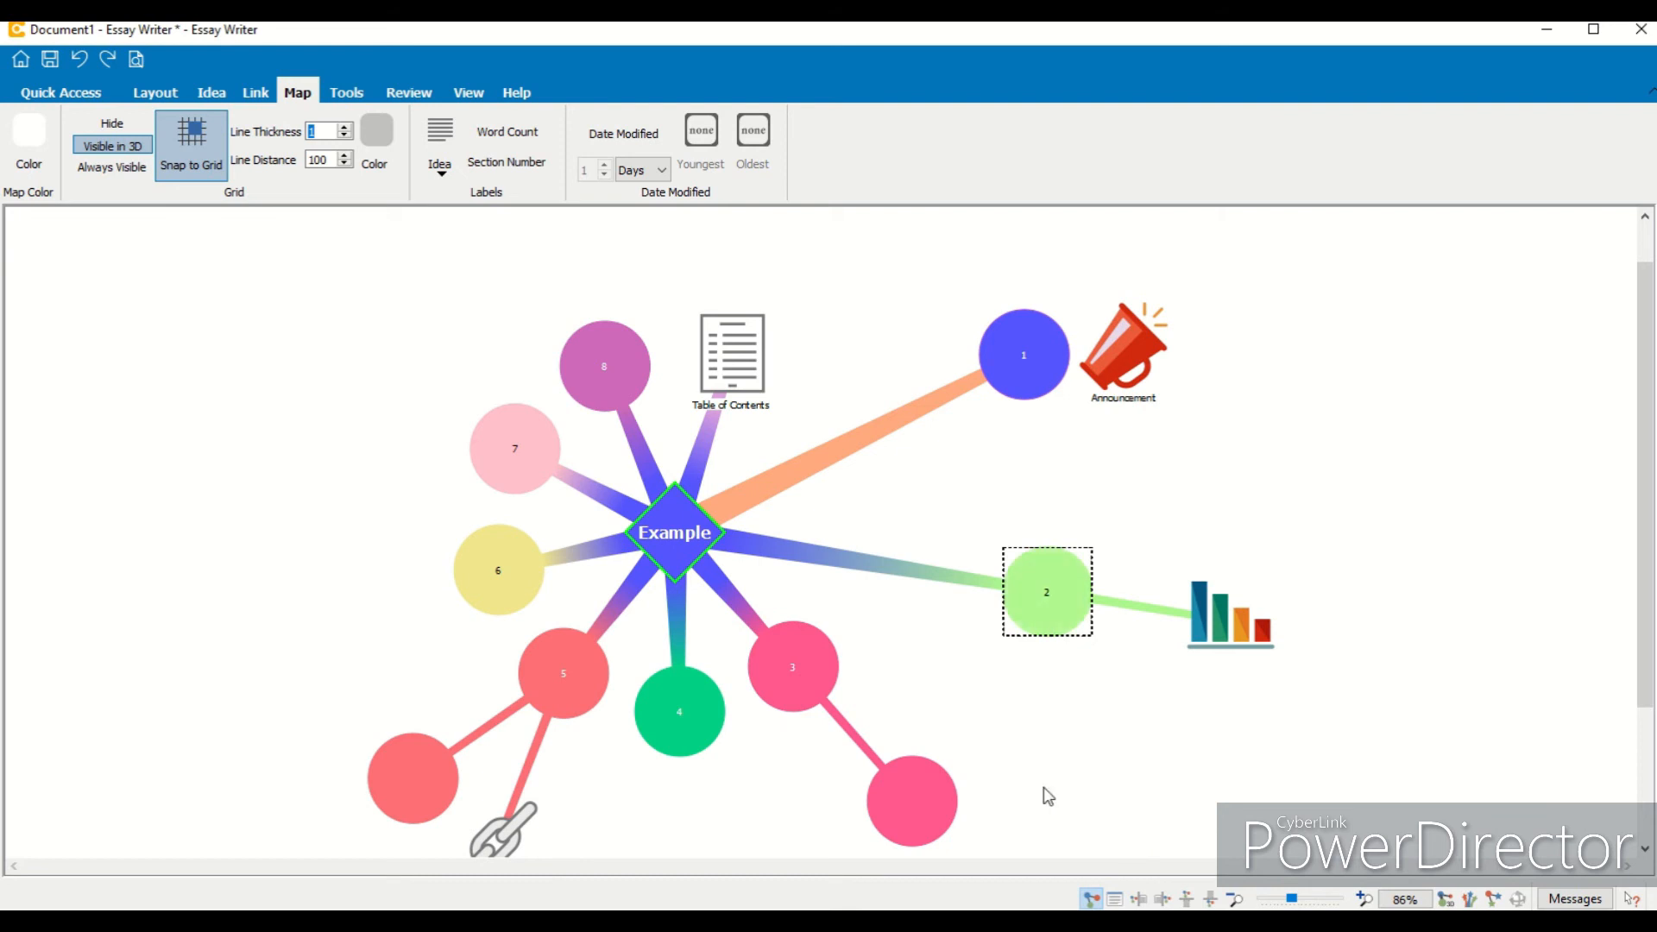
click(440, 166)
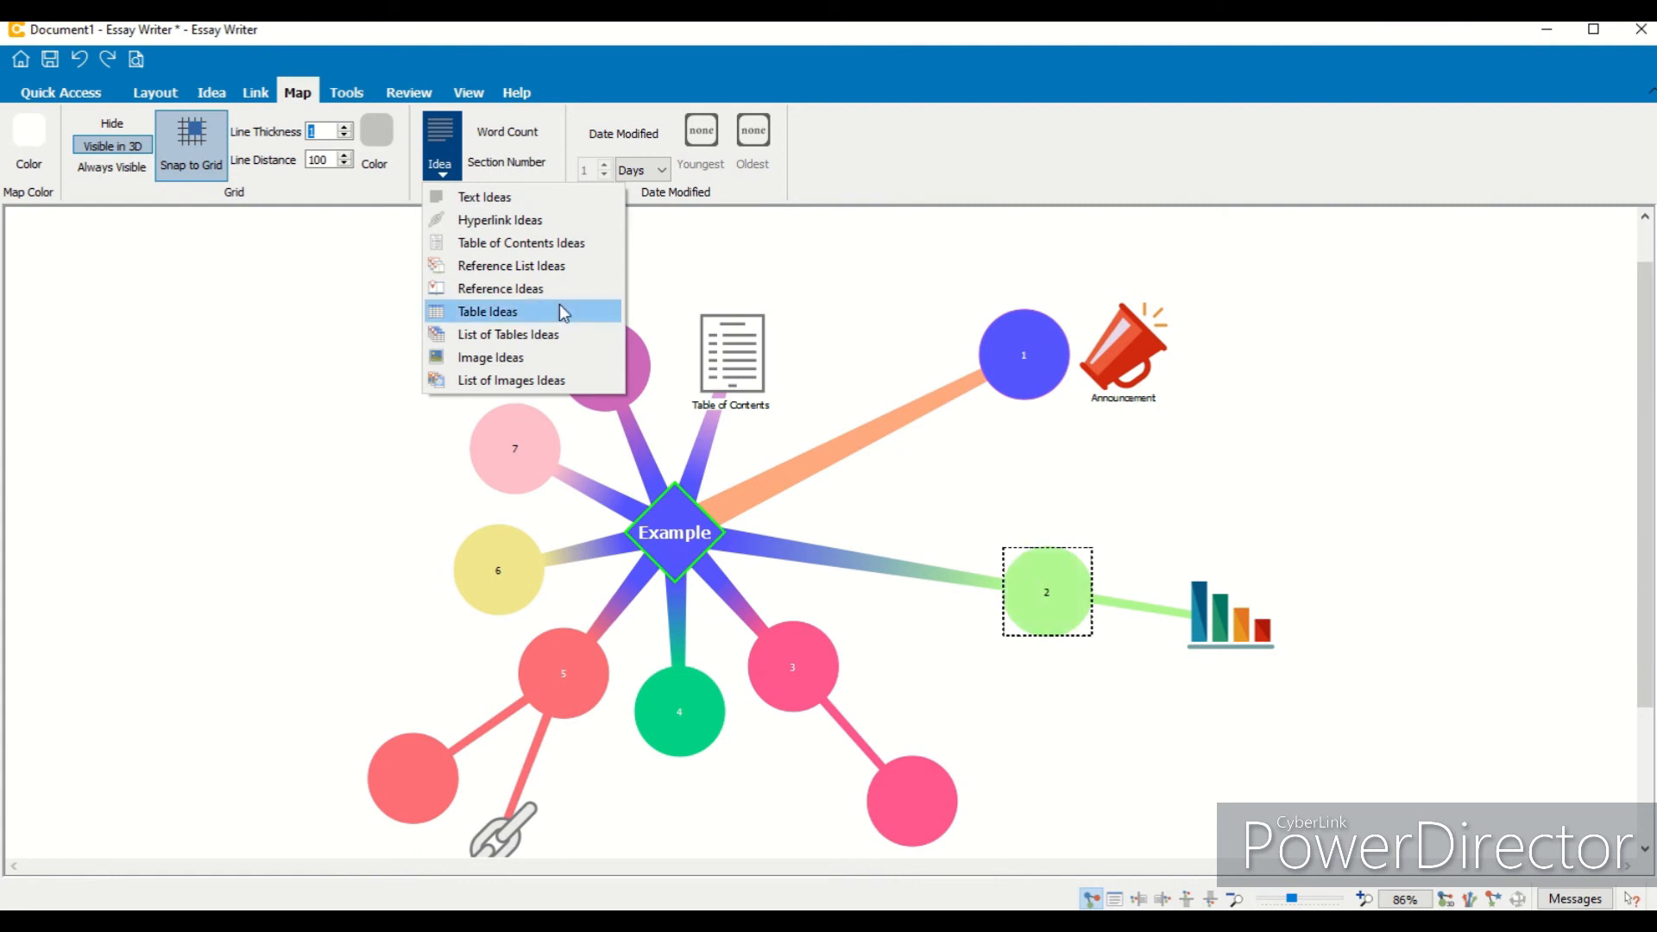
click(802, 286)
drag(1009, 573, 853, 597)
drag(1072, 385, 927, 480)
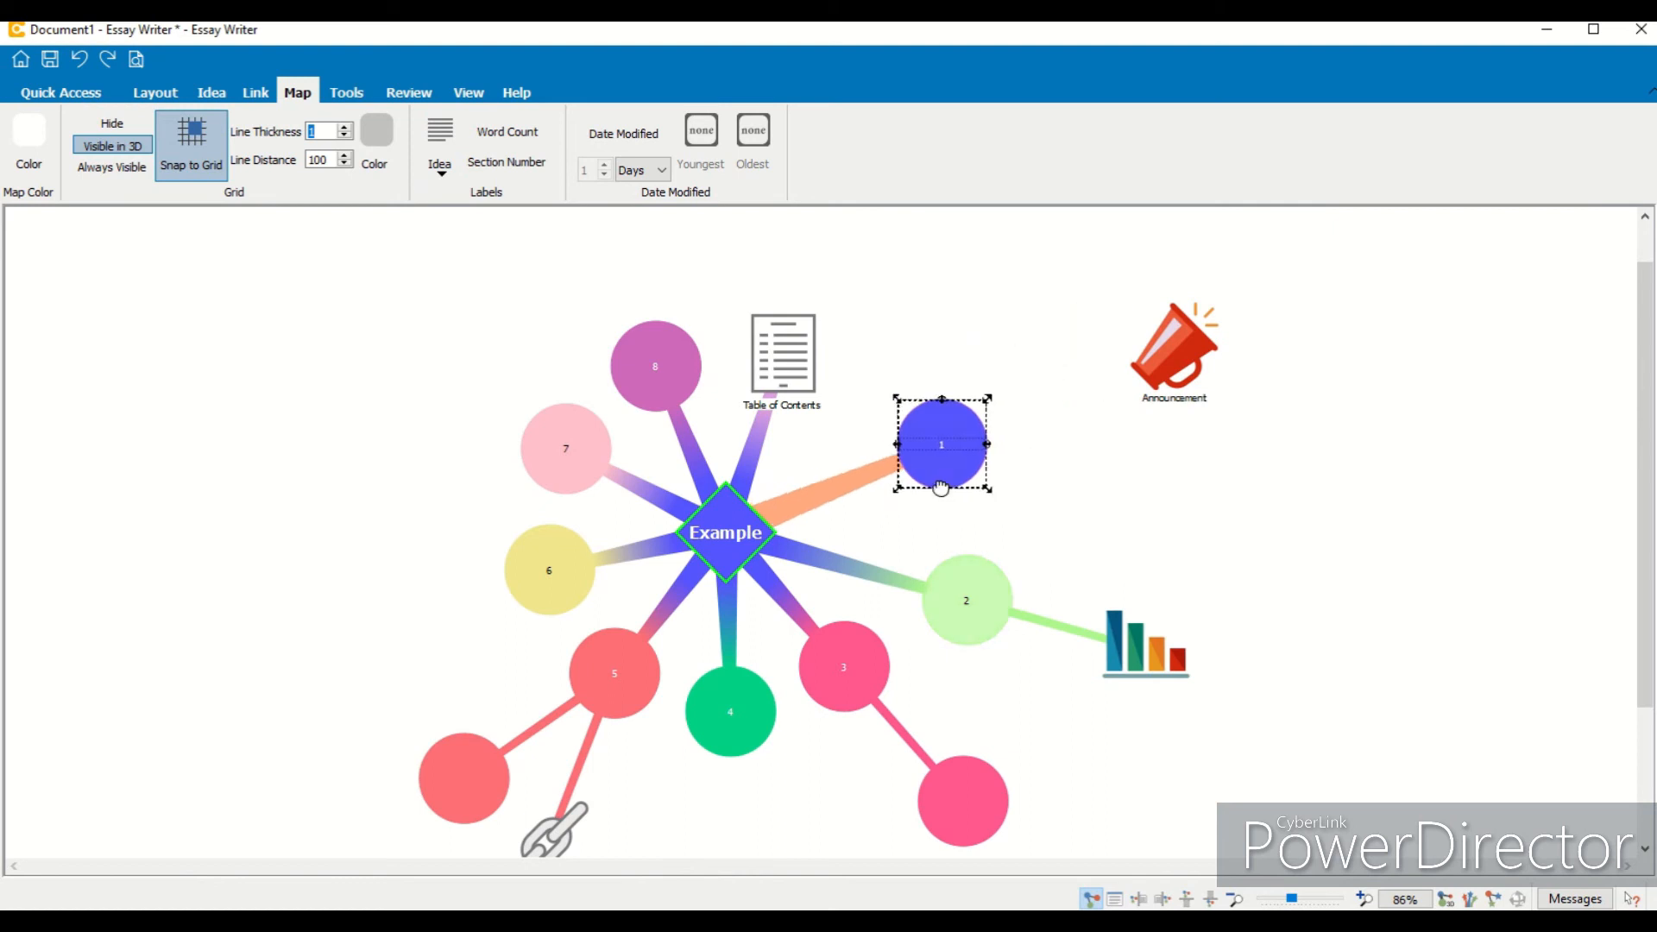
Step: Show Word Count labels on the map and compare them with the text inside idea 2, Announcement and idea 4
click(735, 493)
click(509, 132)
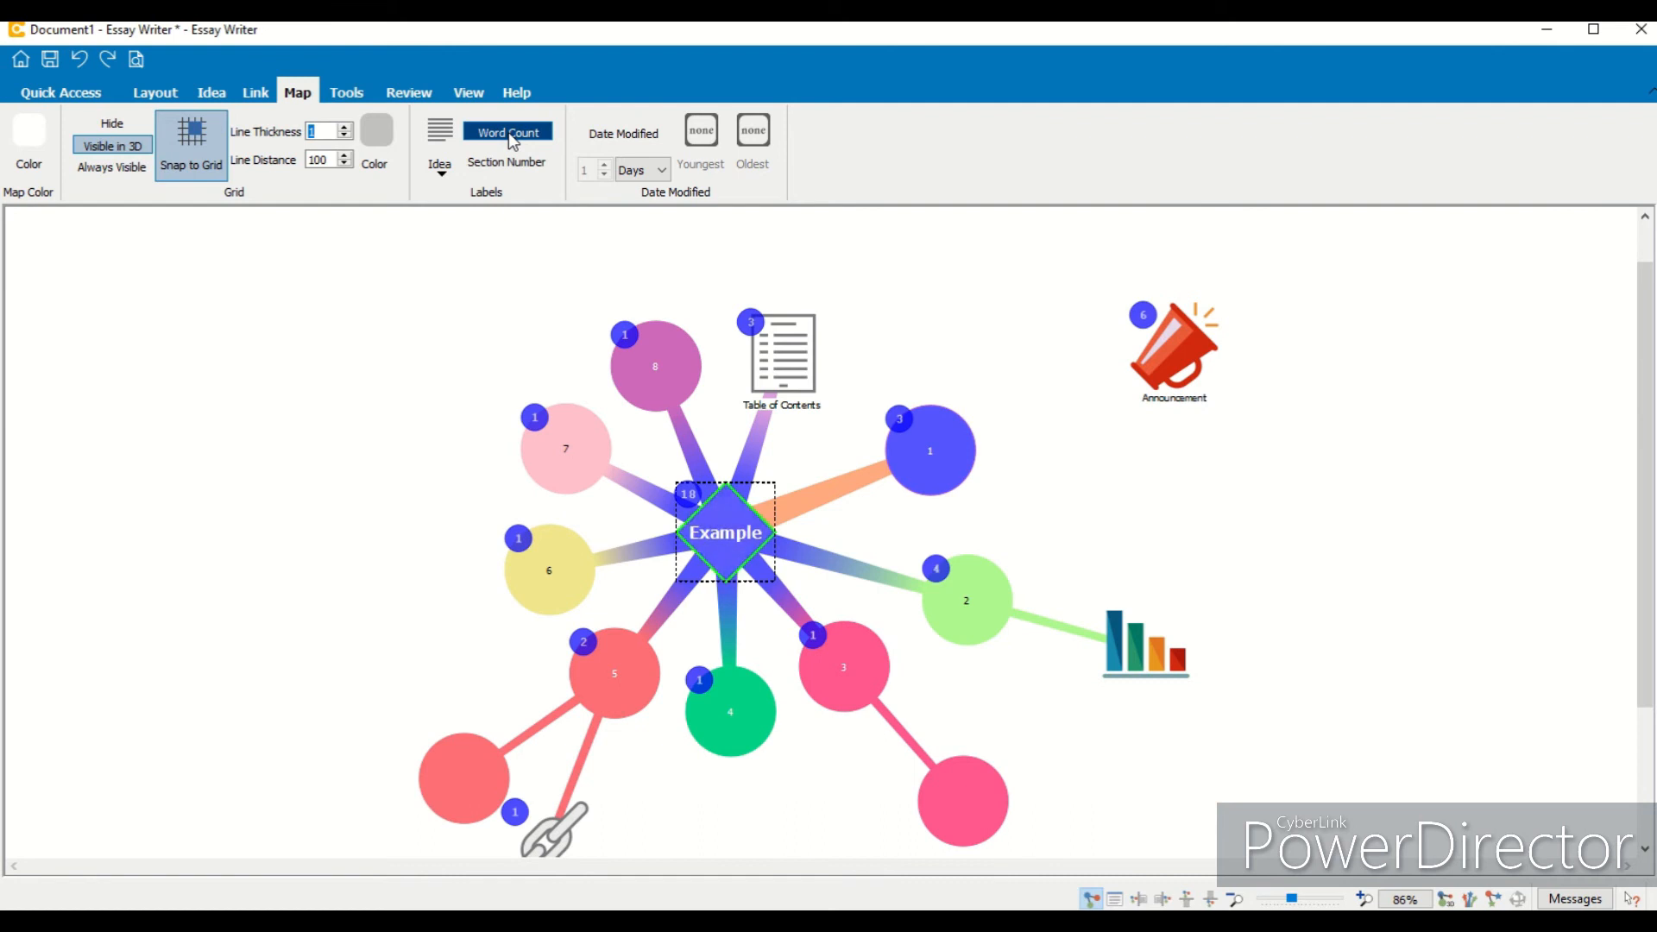
double_click(958, 618)
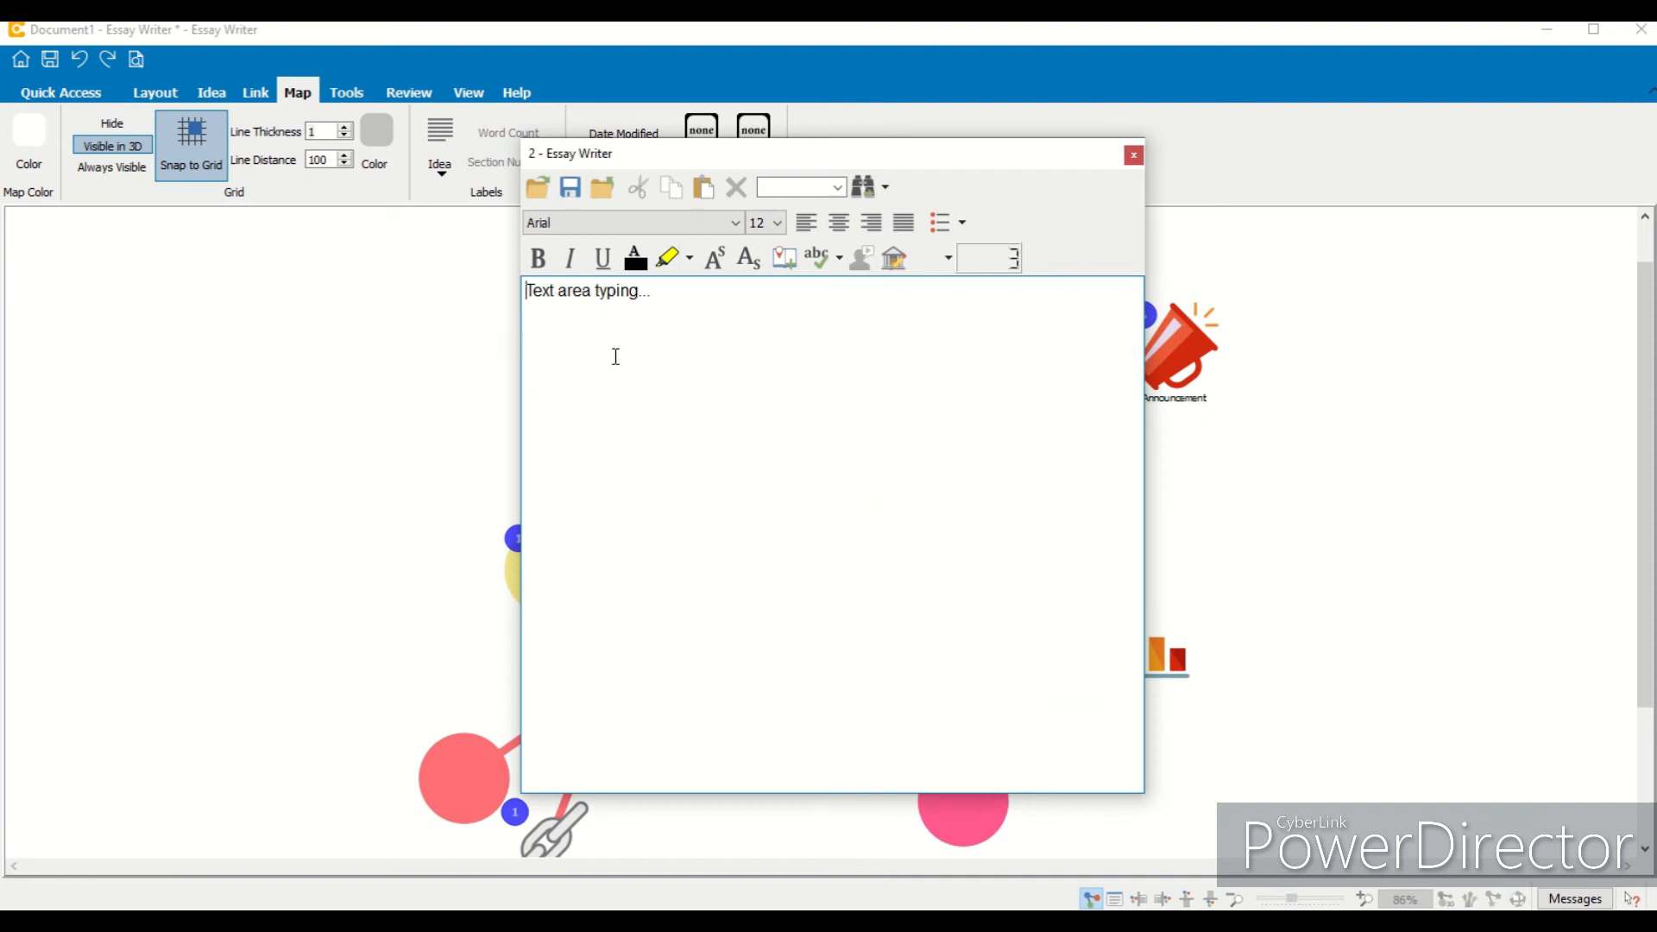
click(1133, 156)
double_click(1177, 367)
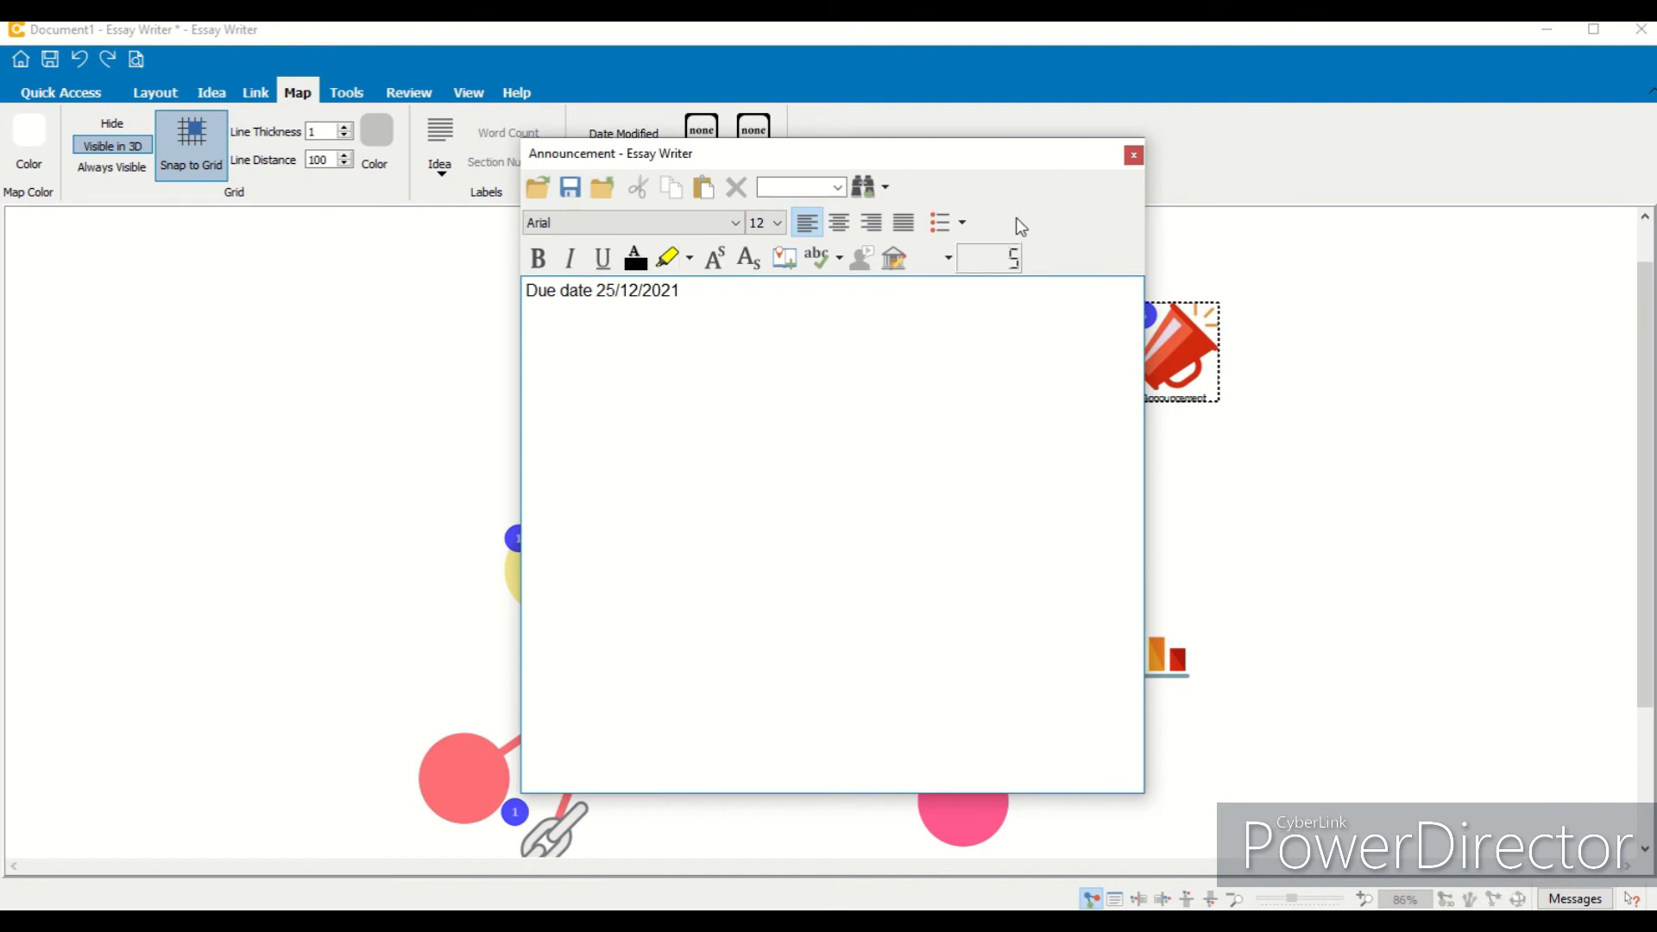
click(1134, 156)
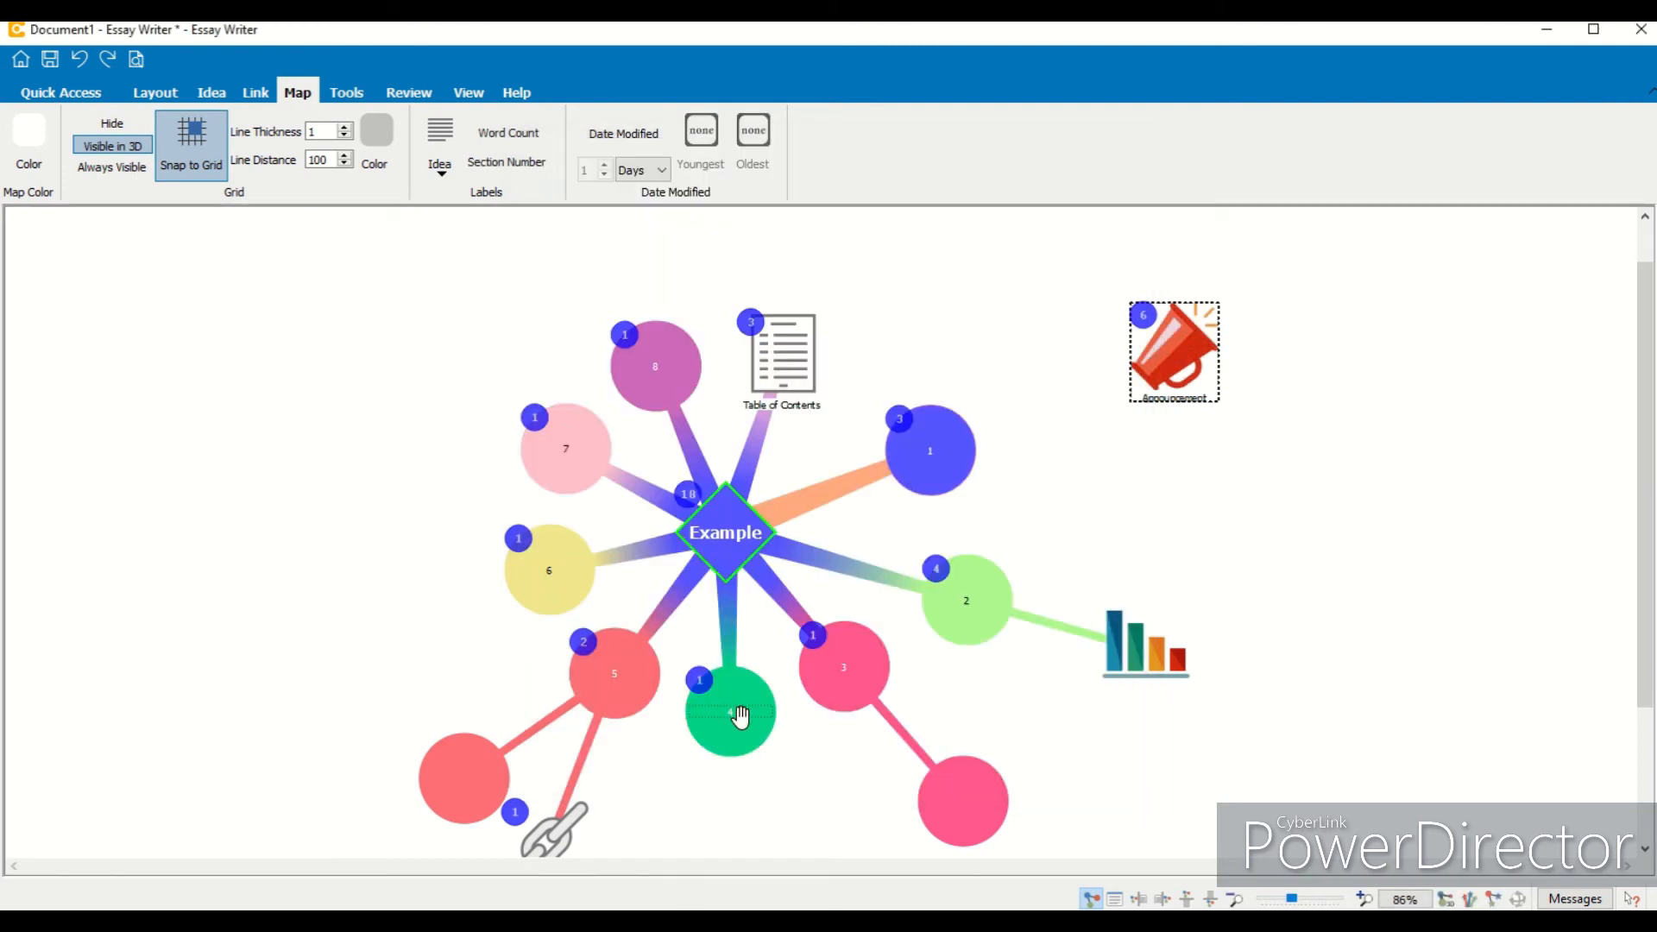
double_click(716, 730)
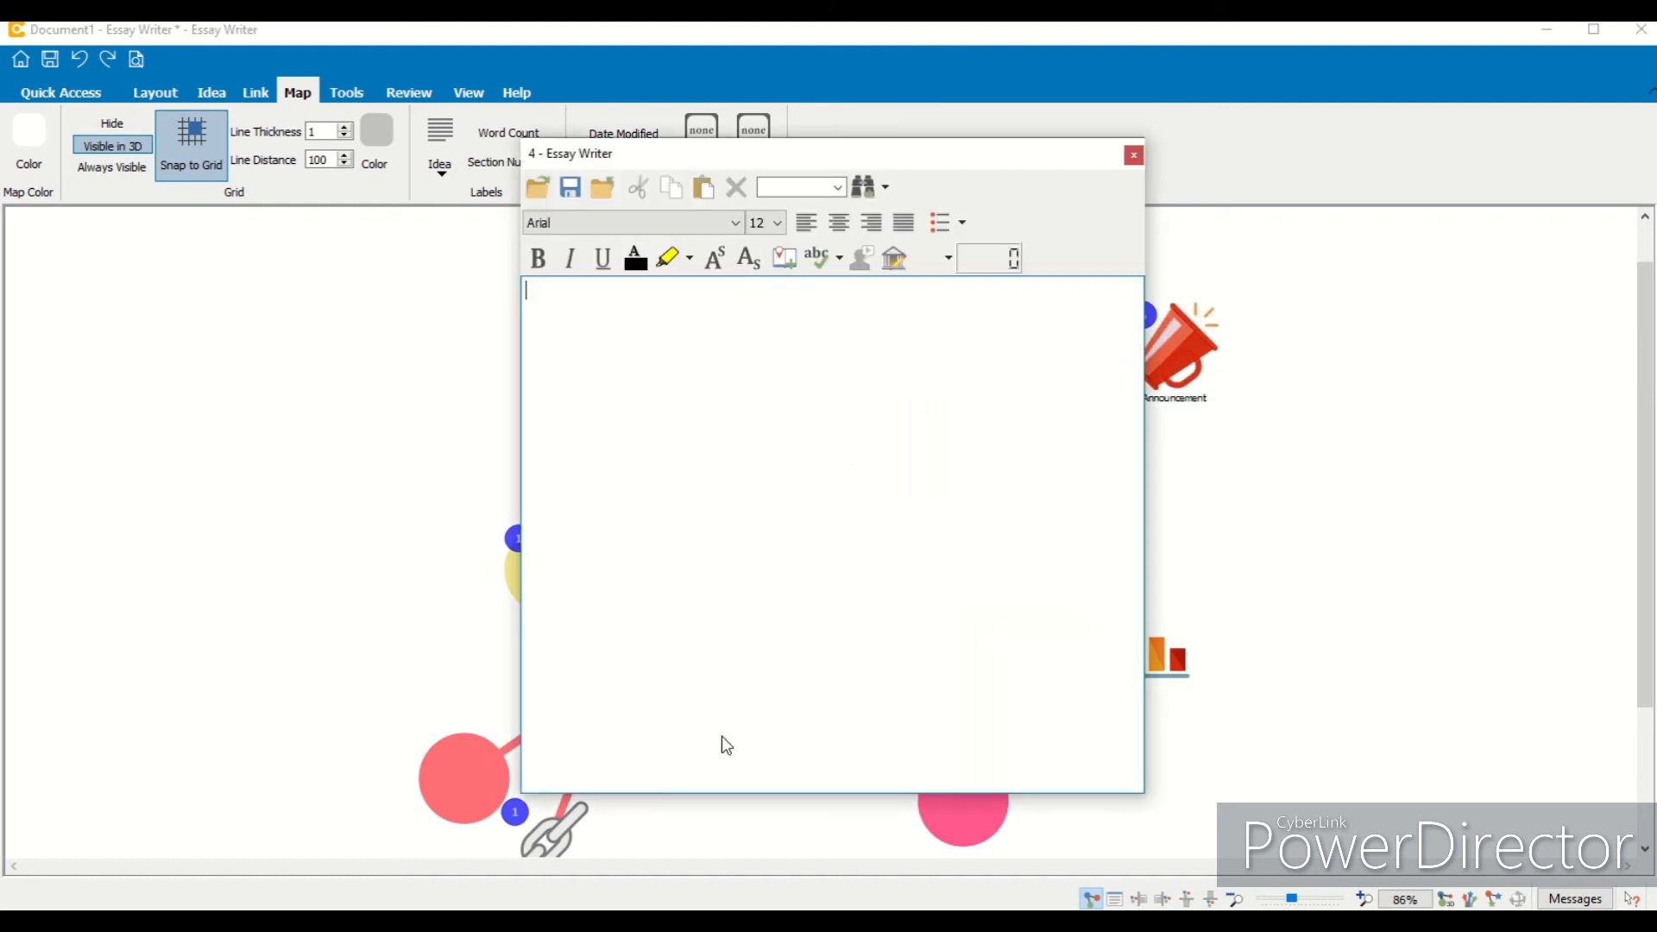
click(1133, 156)
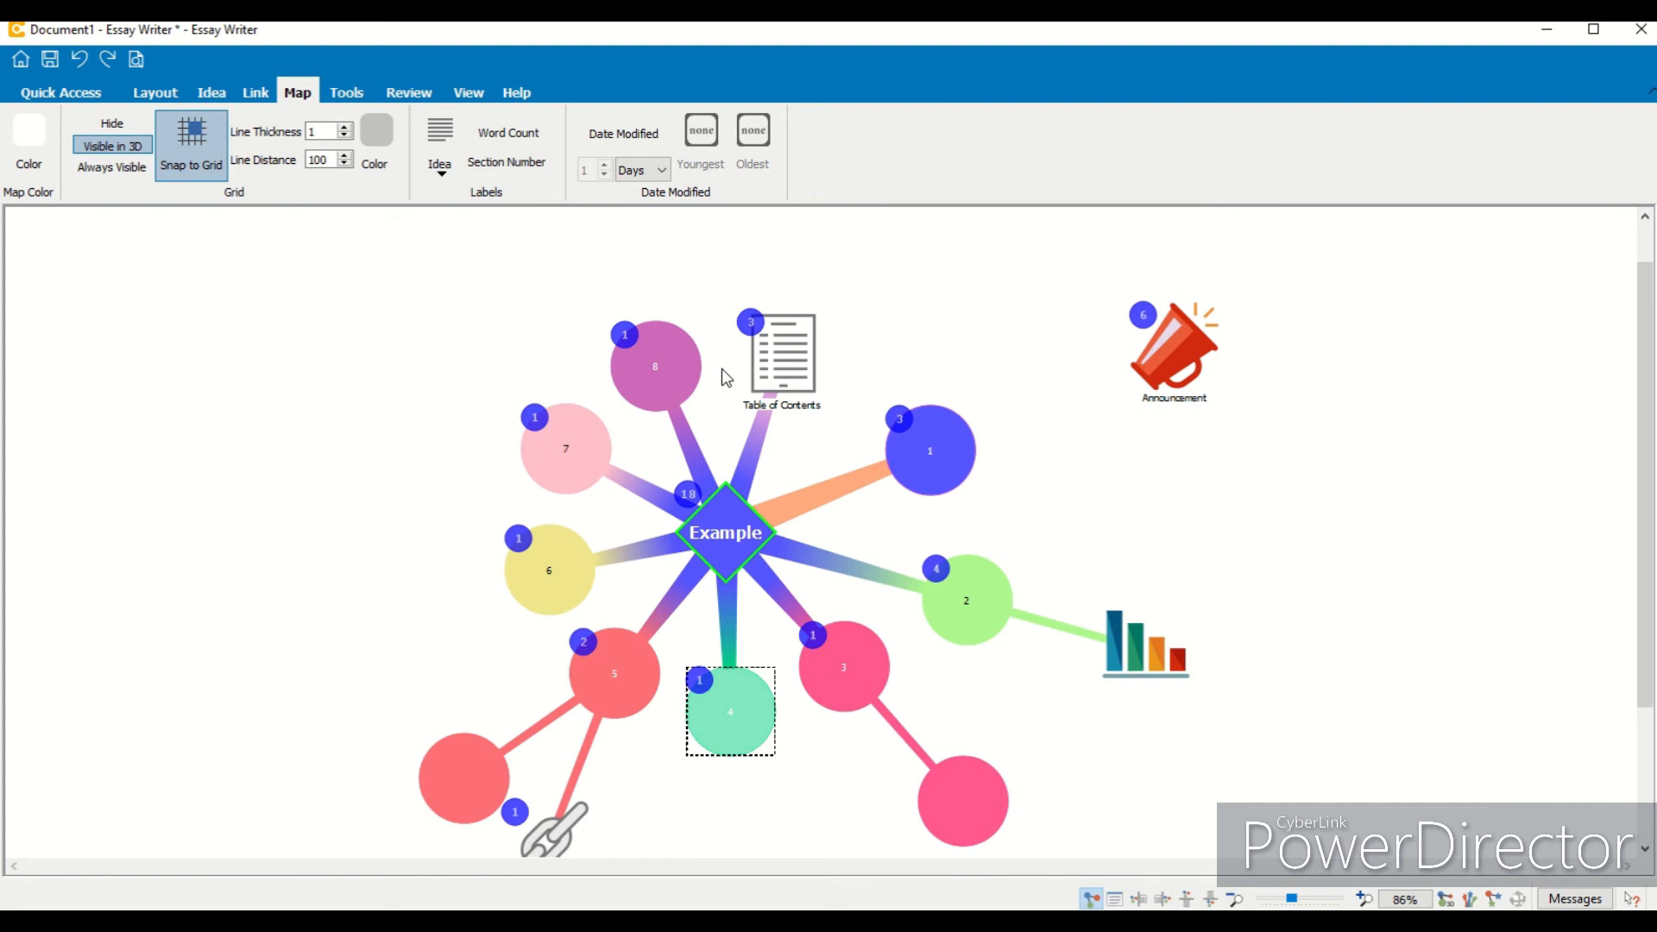
Step: Turn off the Word Count labels and show the Section Number labels on the ideas instead
key(Up)
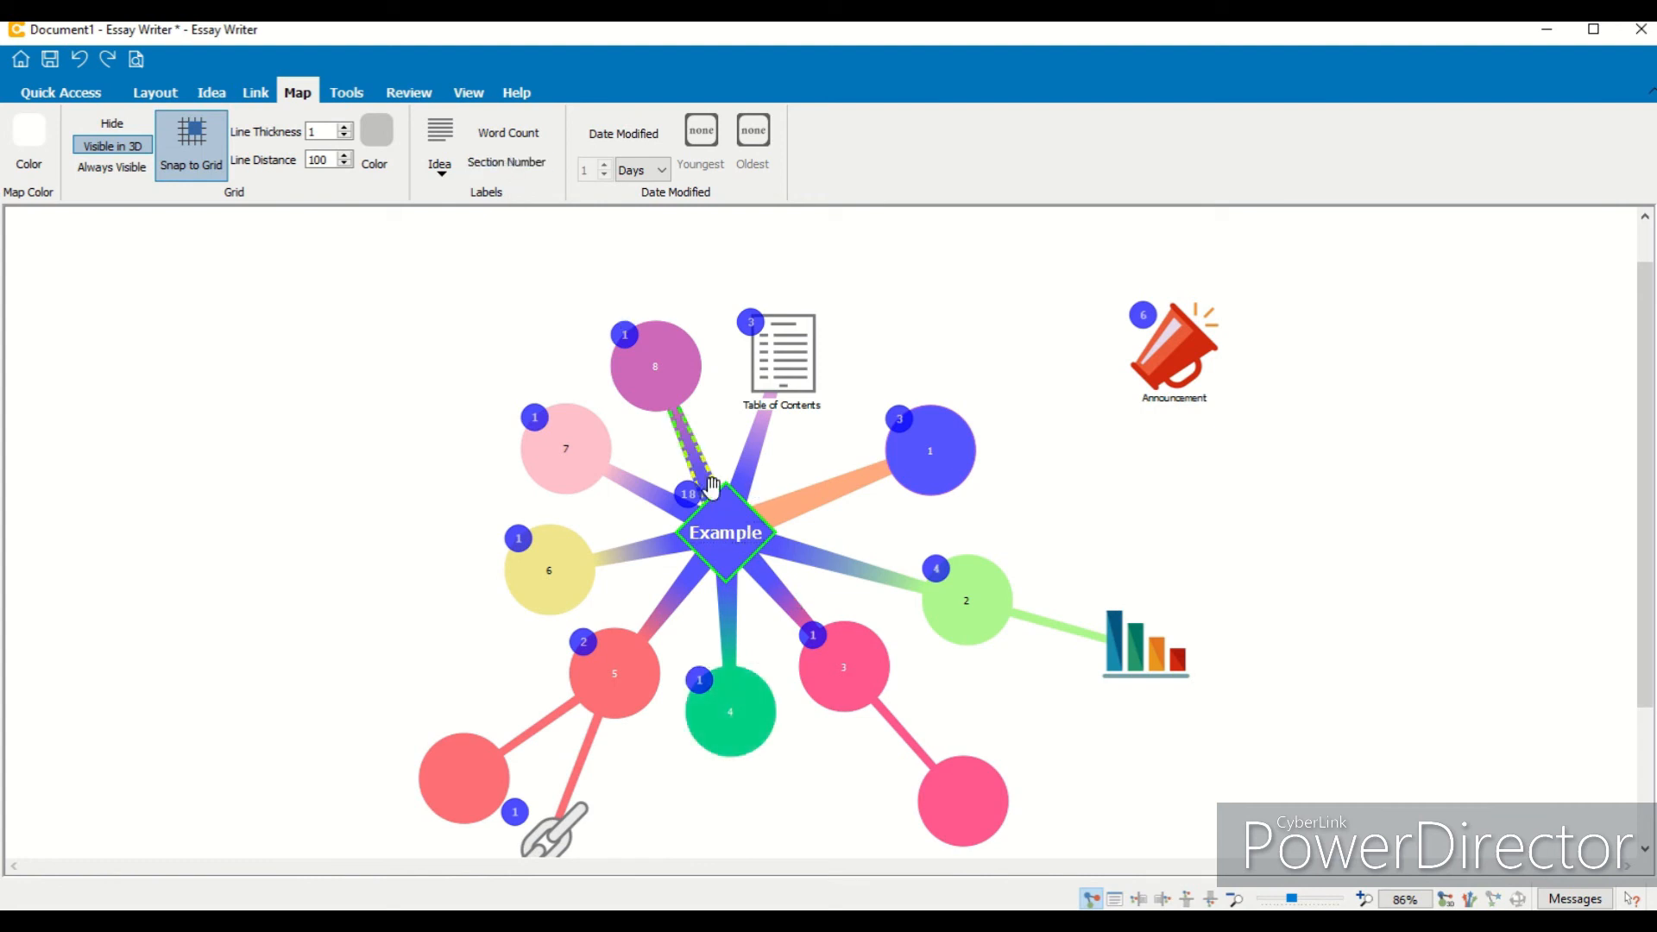
click(506, 132)
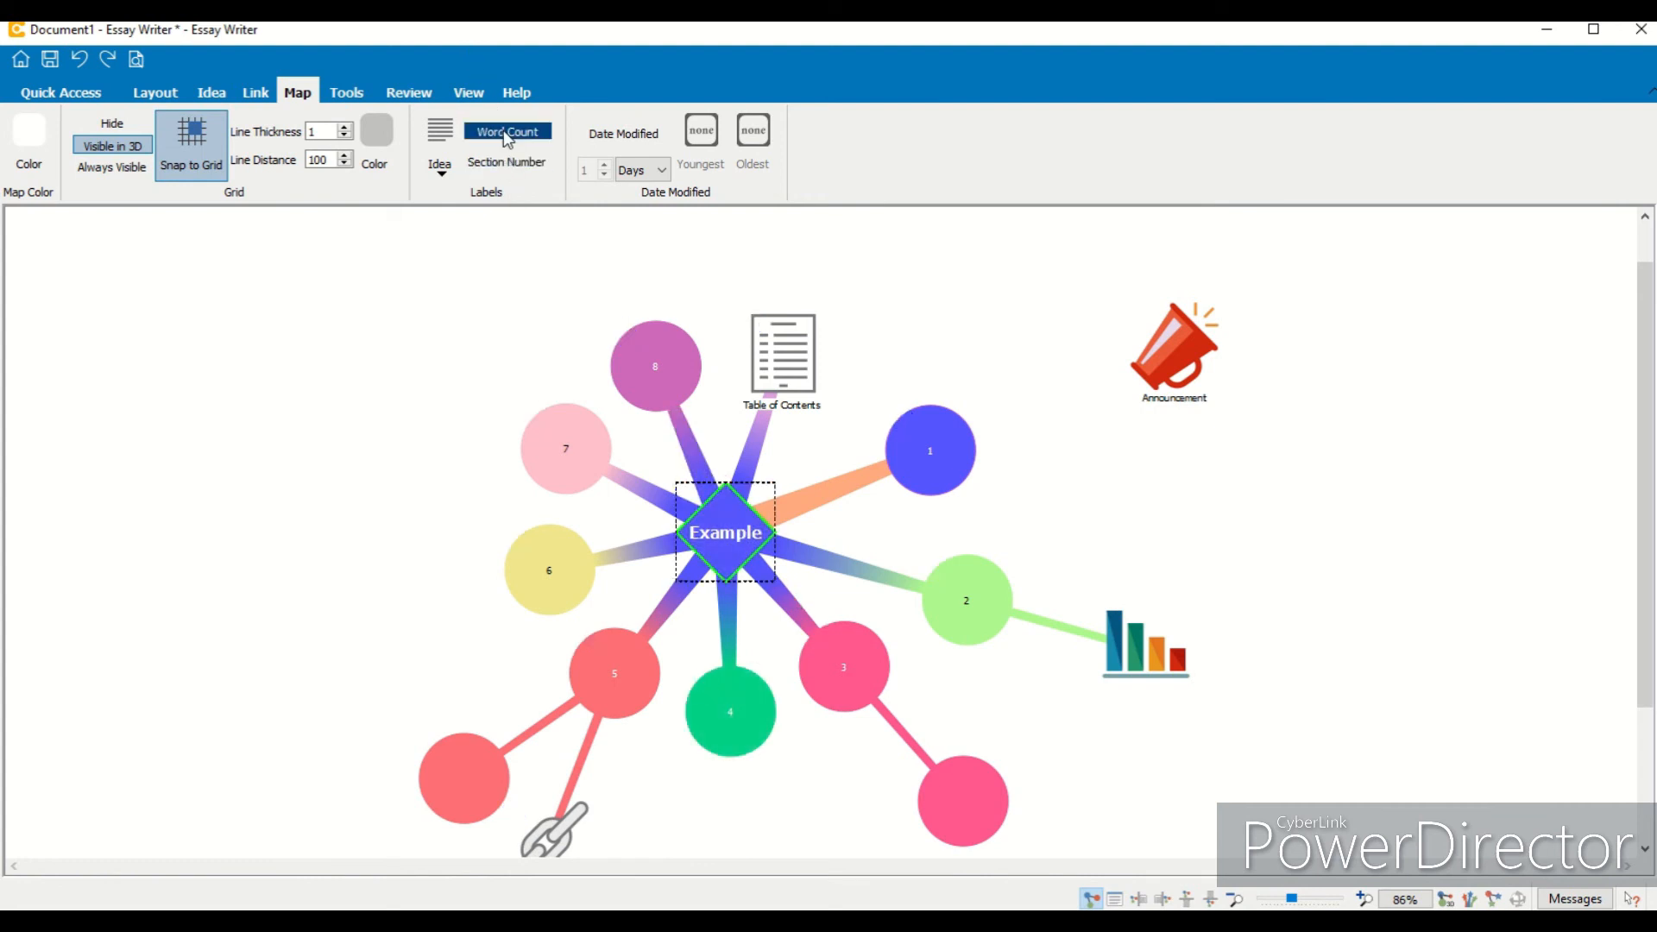
click(507, 134)
click(499, 163)
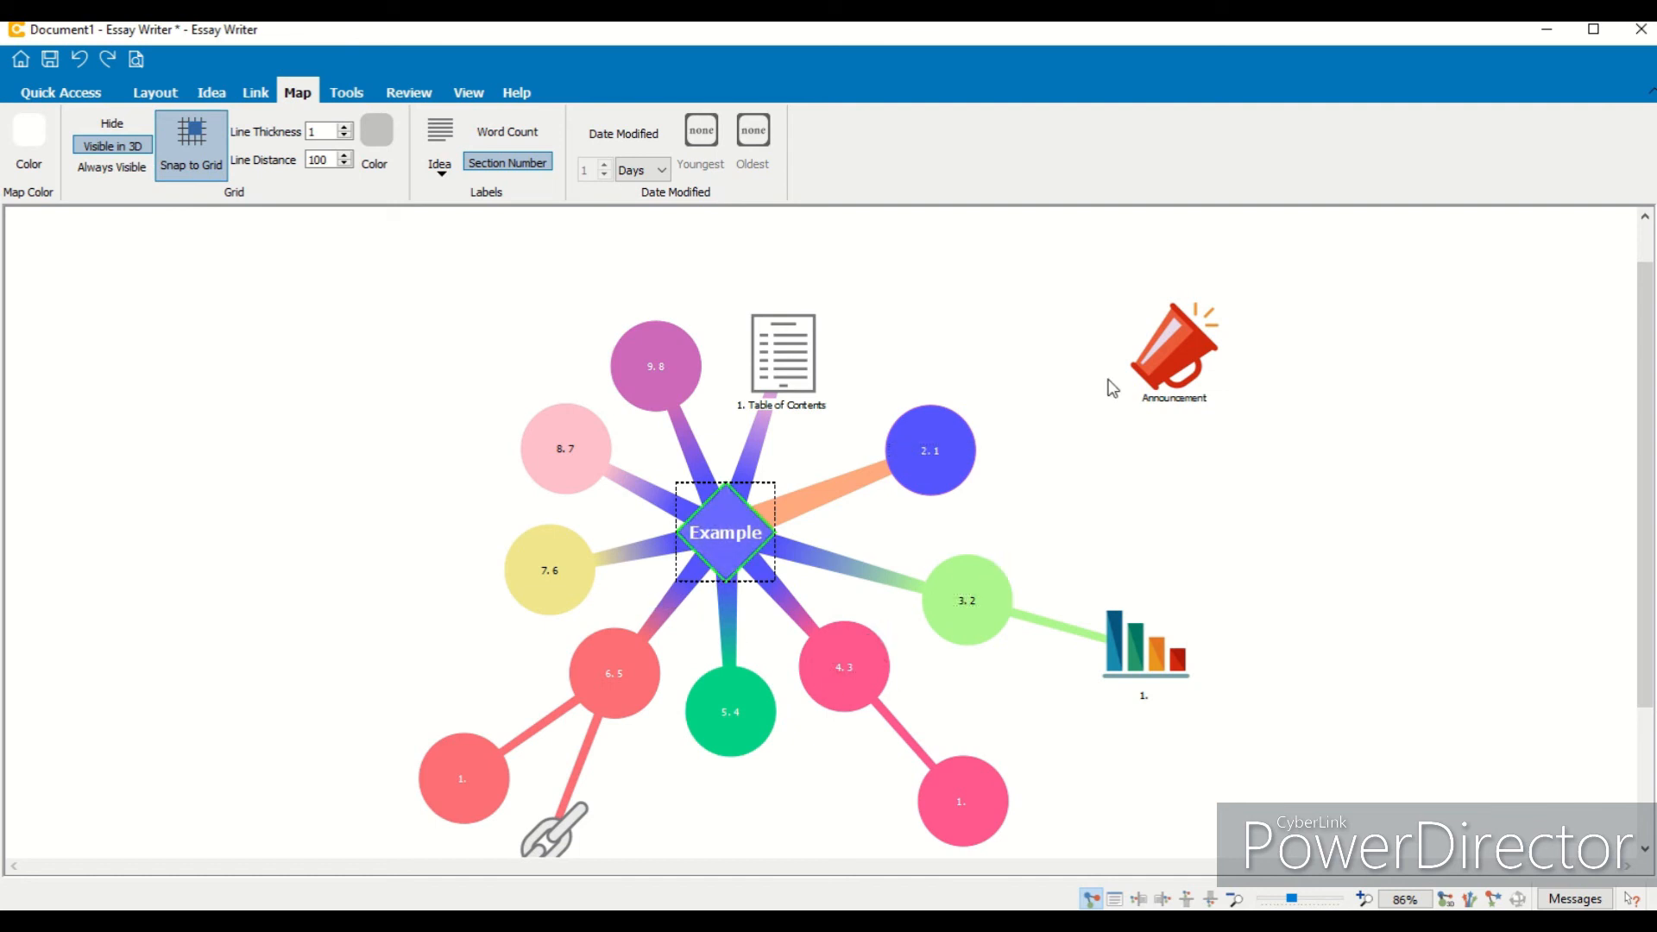
Step: Link the Announcement idea to Example by moving it above idea 1, and shift idea 1 farther out from the center
drag(1127, 382, 944, 384)
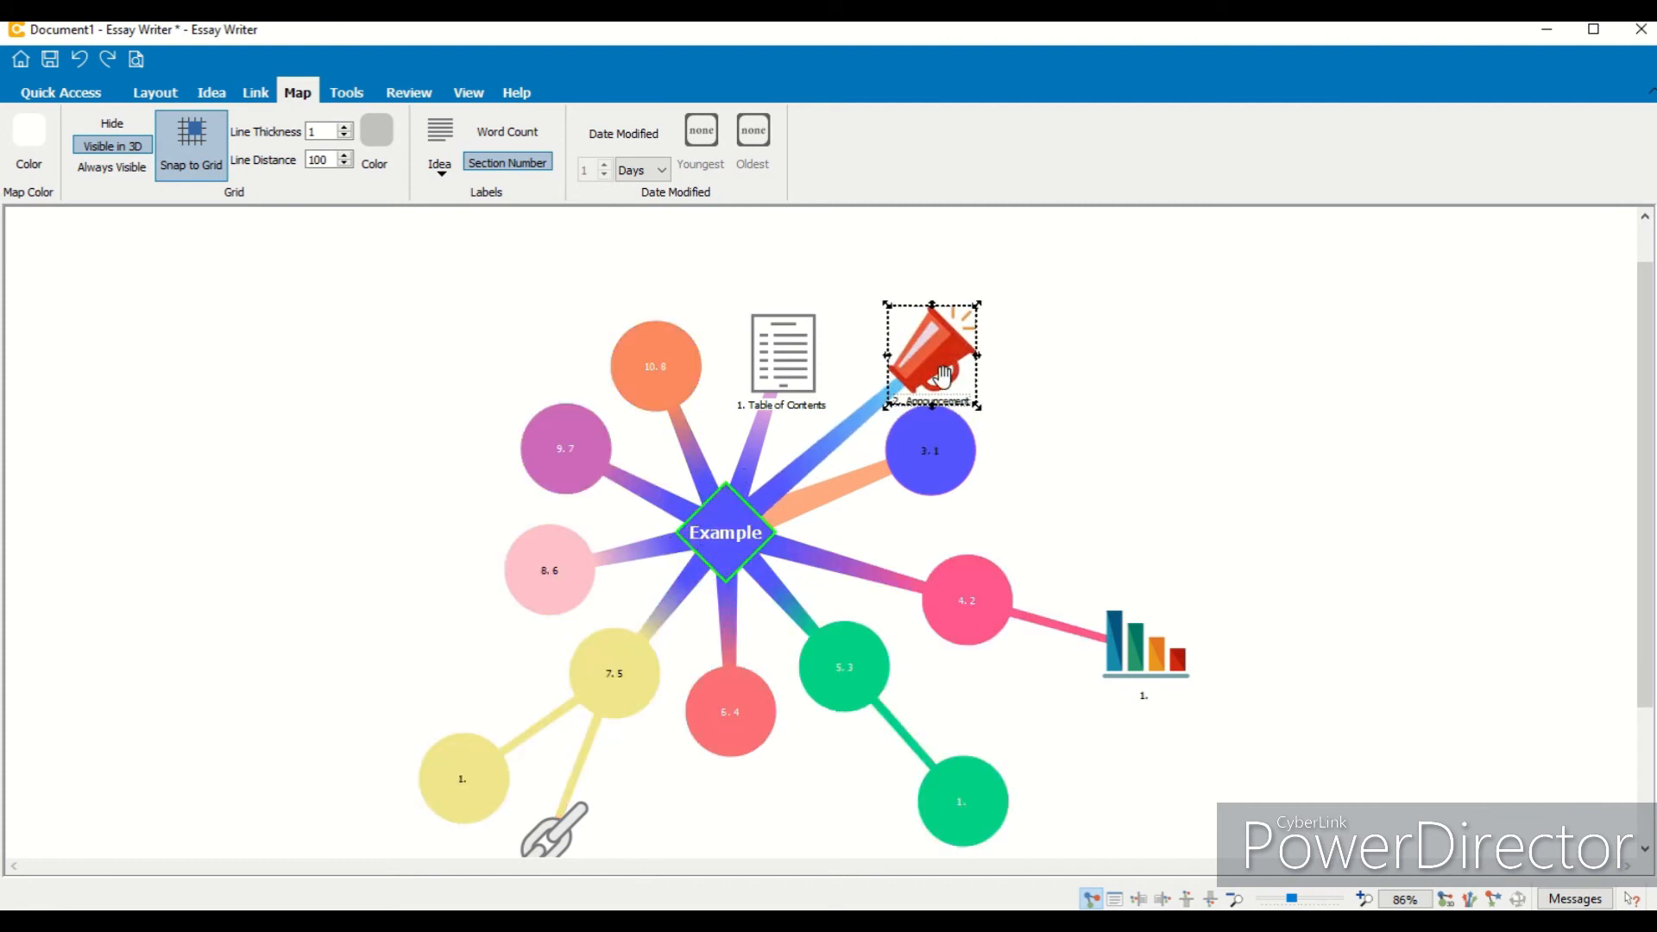
drag(941, 497, 1042, 528)
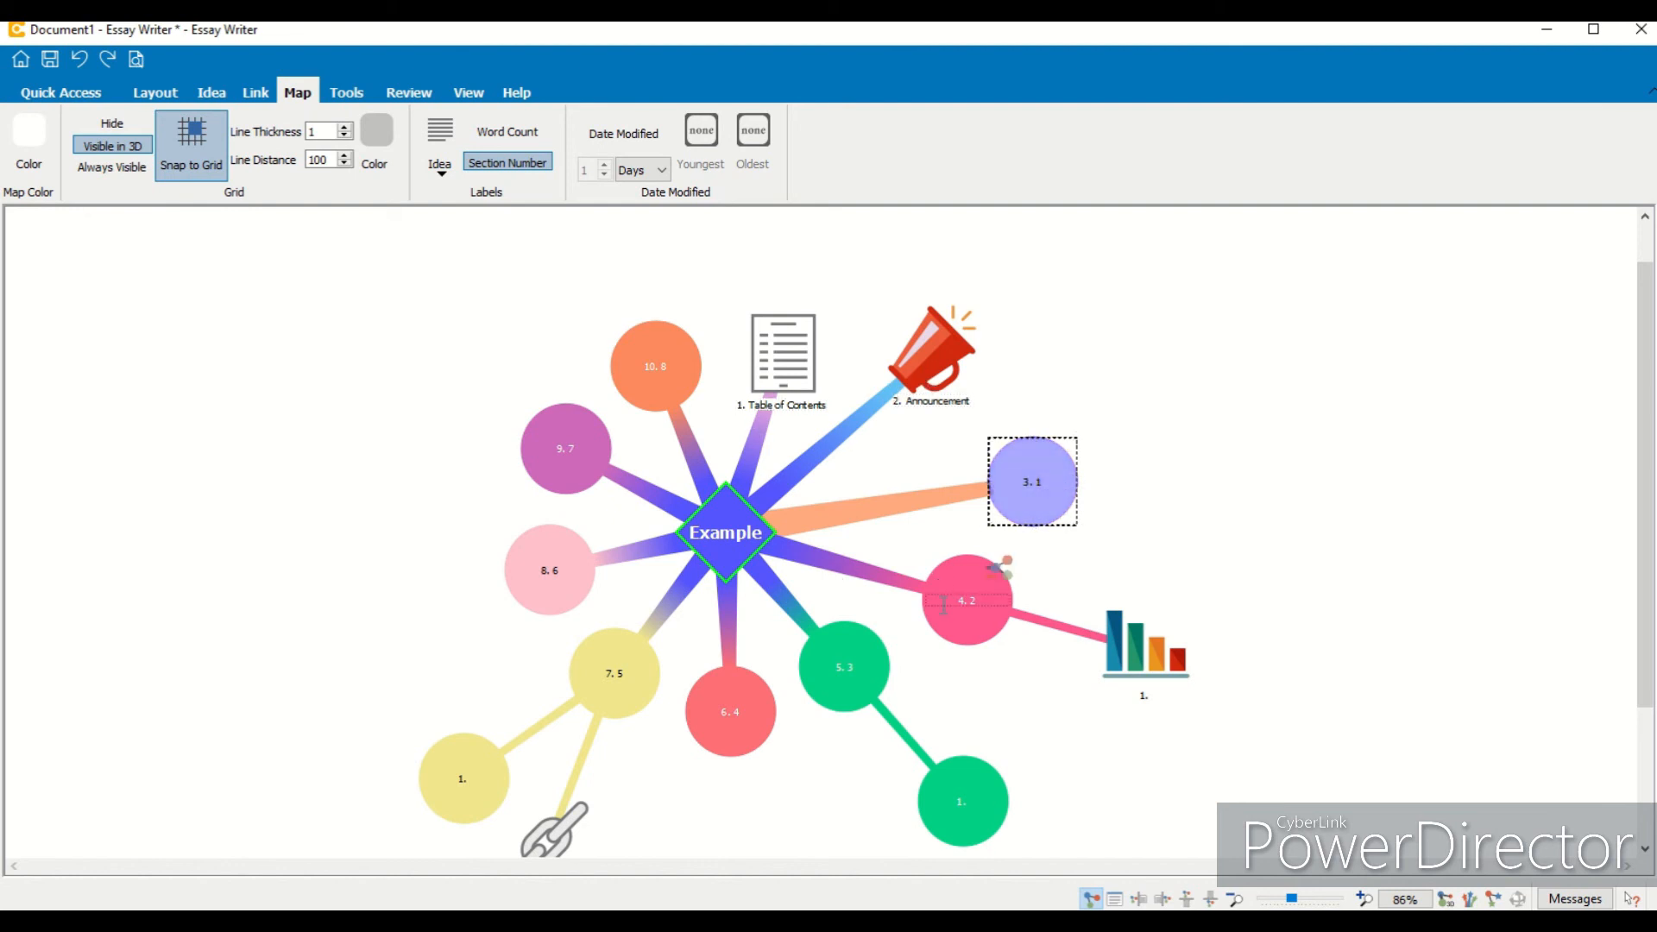
double_click(710, 537)
click(1135, 159)
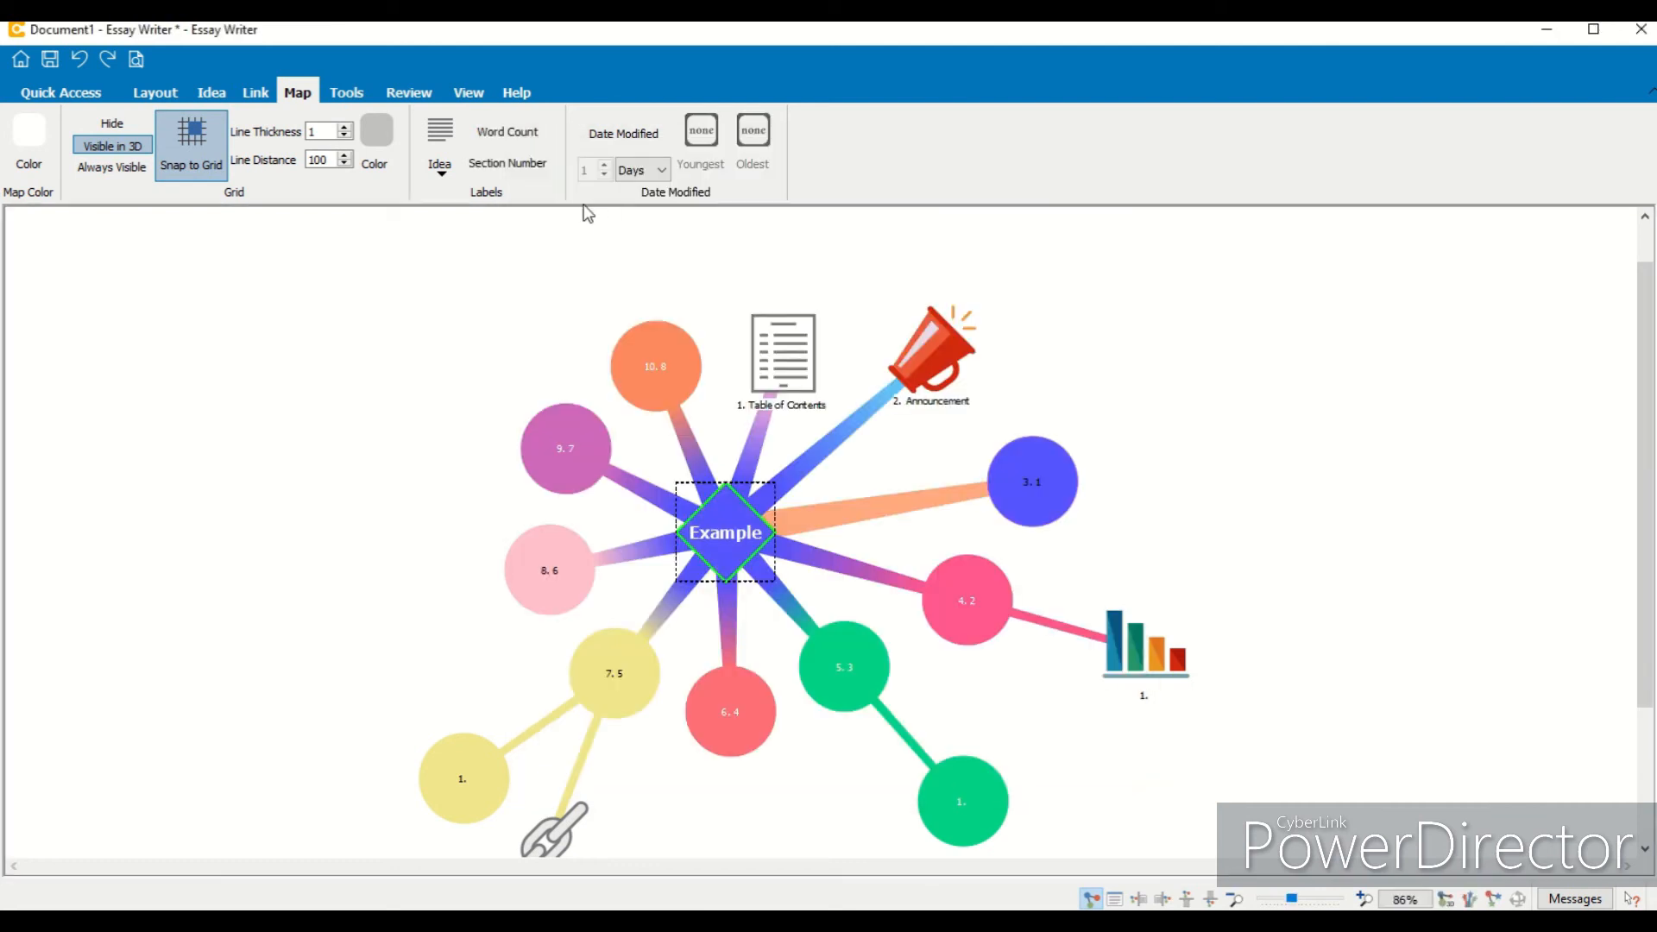
Step: Check the section numbers in the split map and text view, return to the map alone and turn off Section Number labels
click(1141, 899)
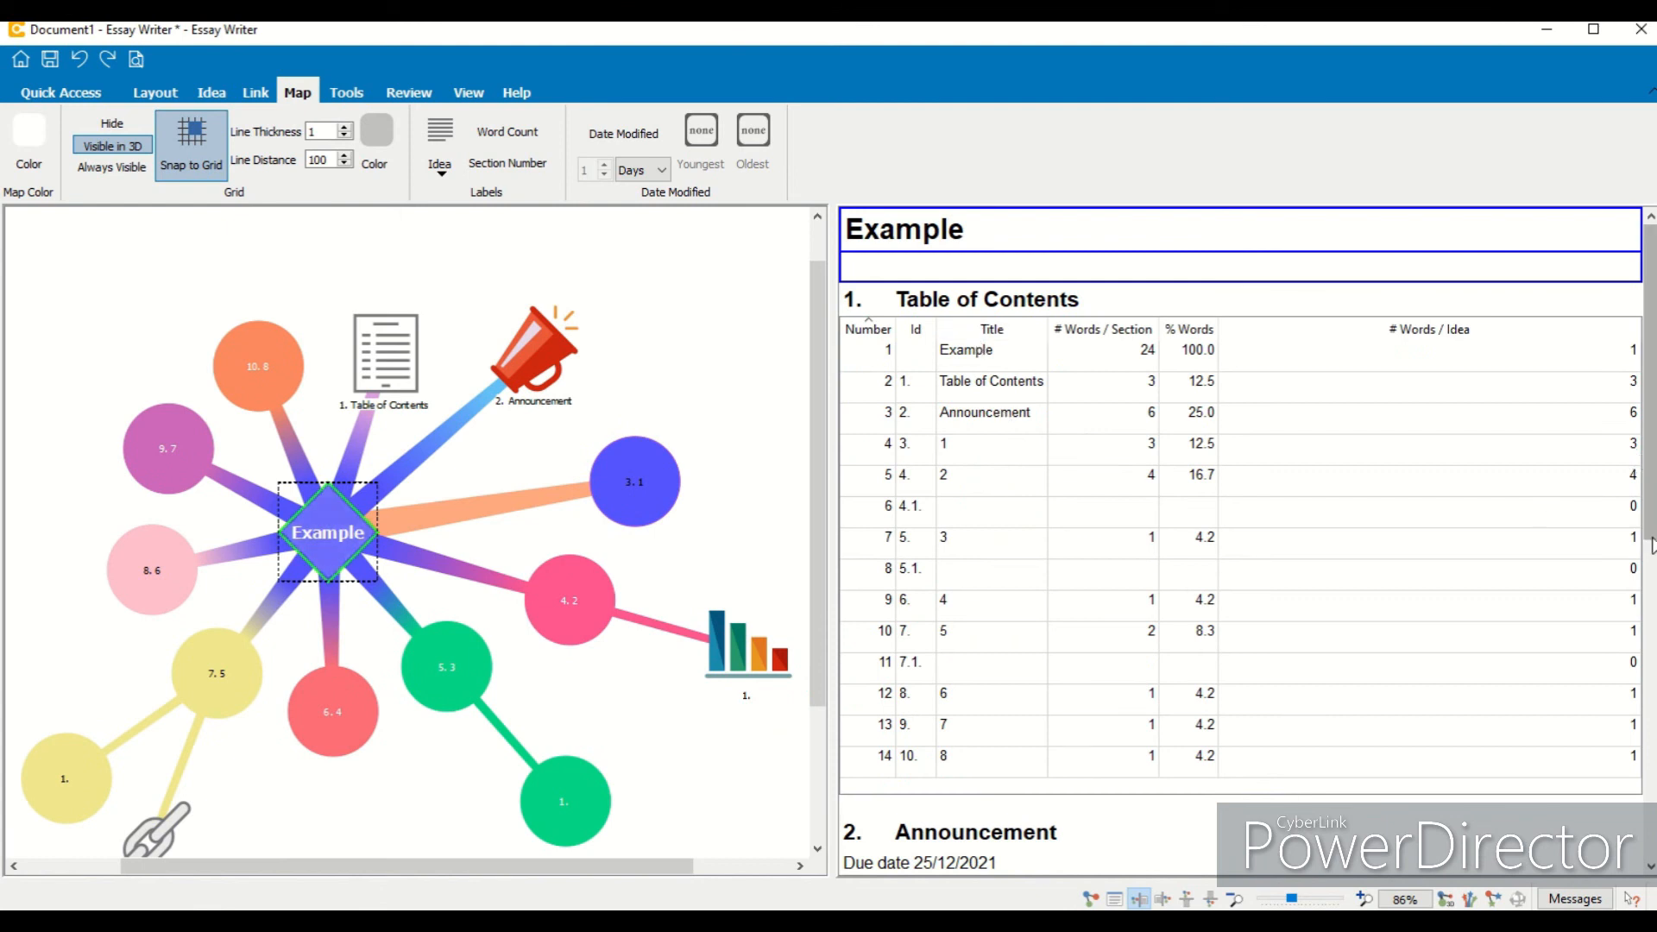
drag(1644, 462, 1468, 562)
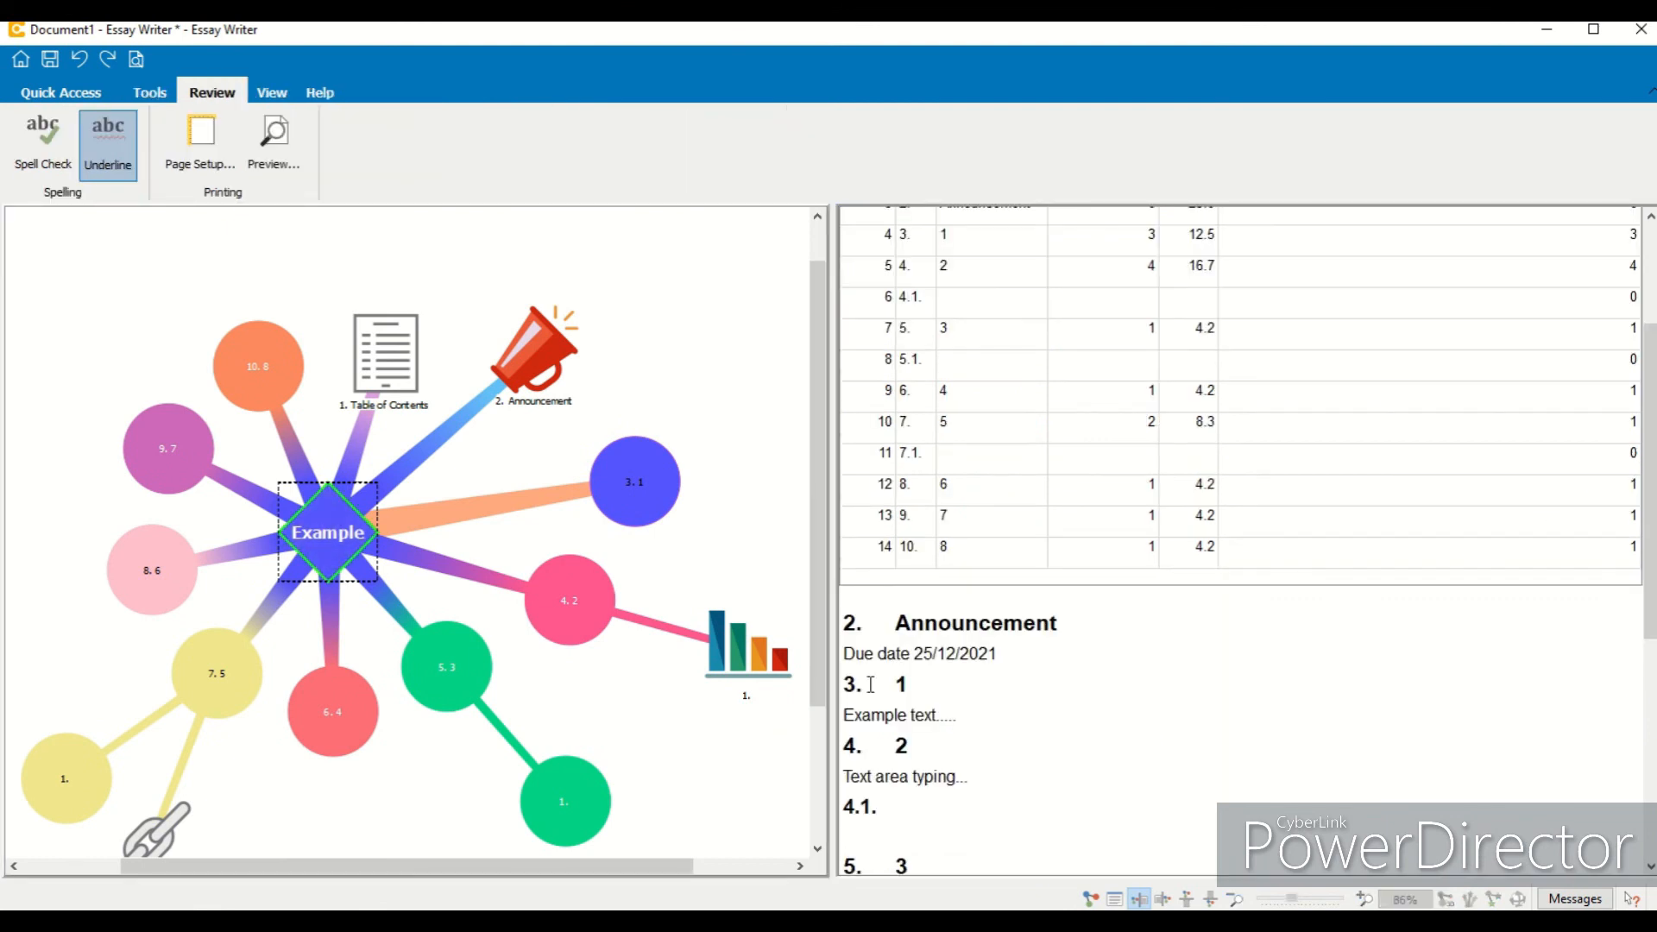
click(1094, 898)
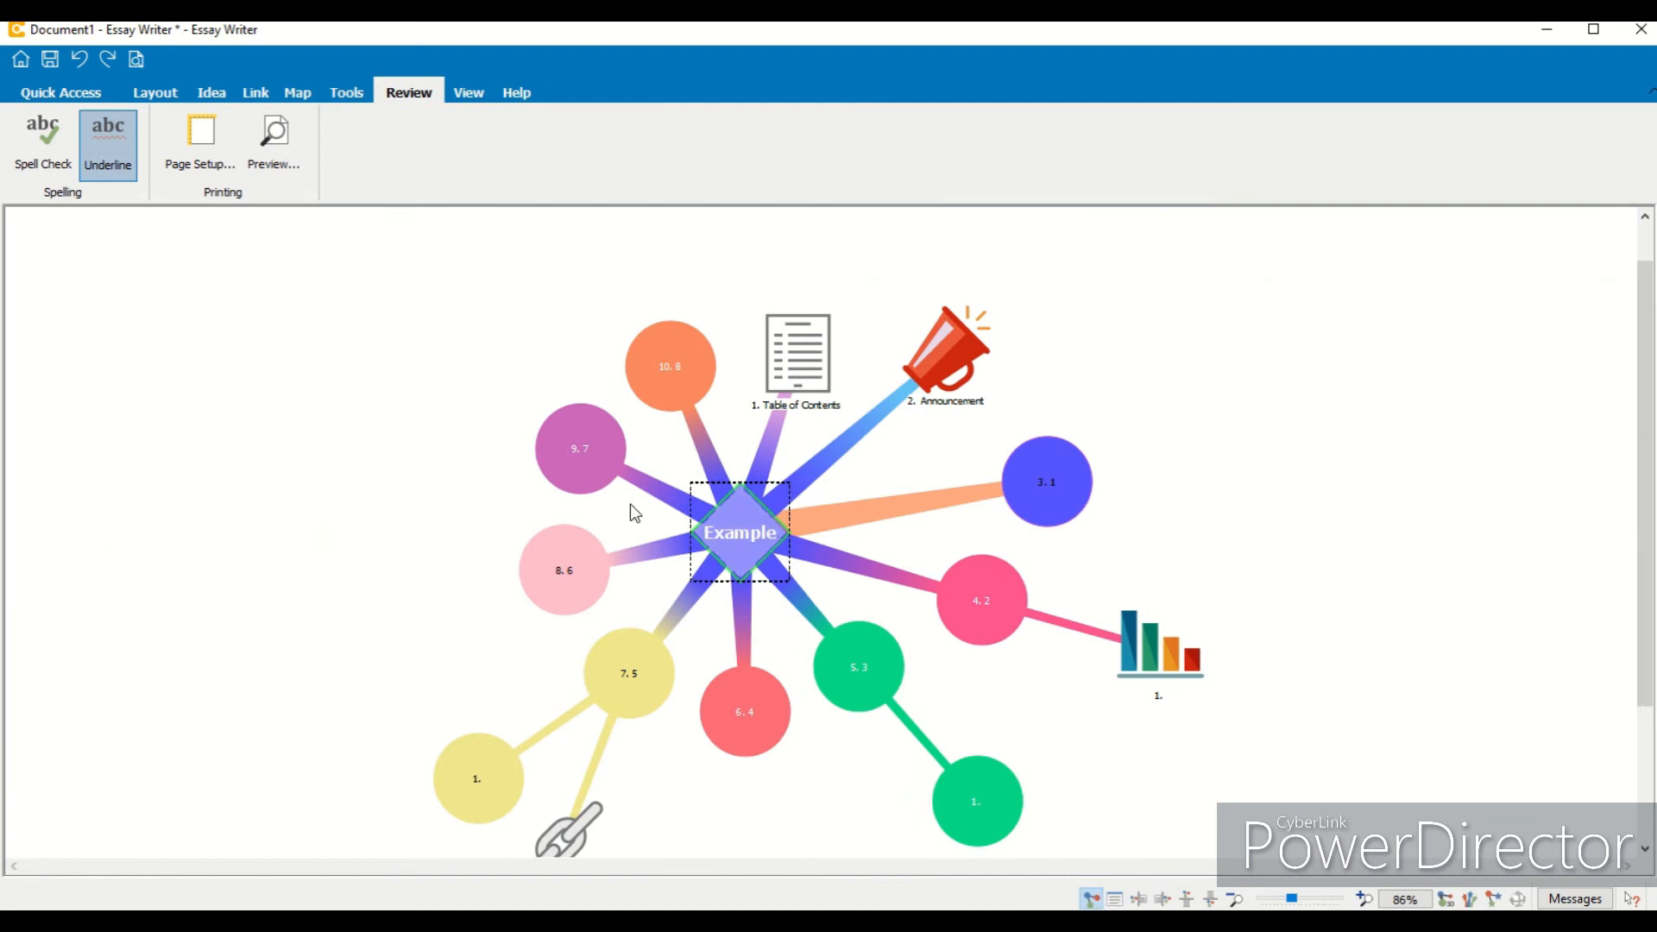
click(297, 93)
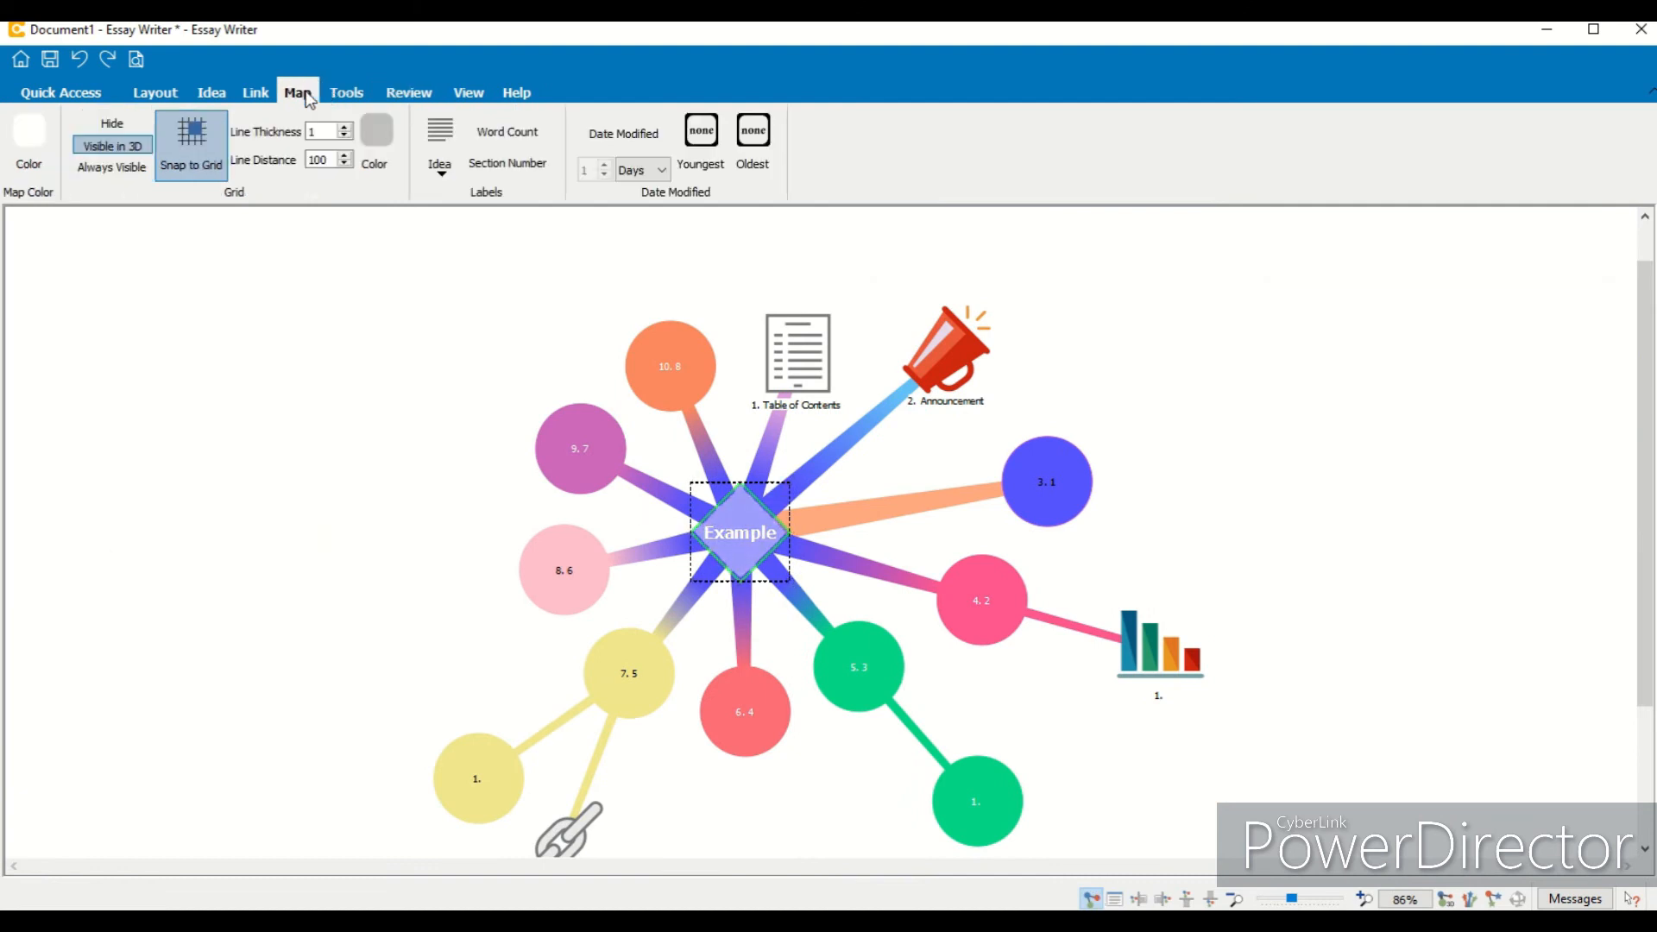
click(498, 169)
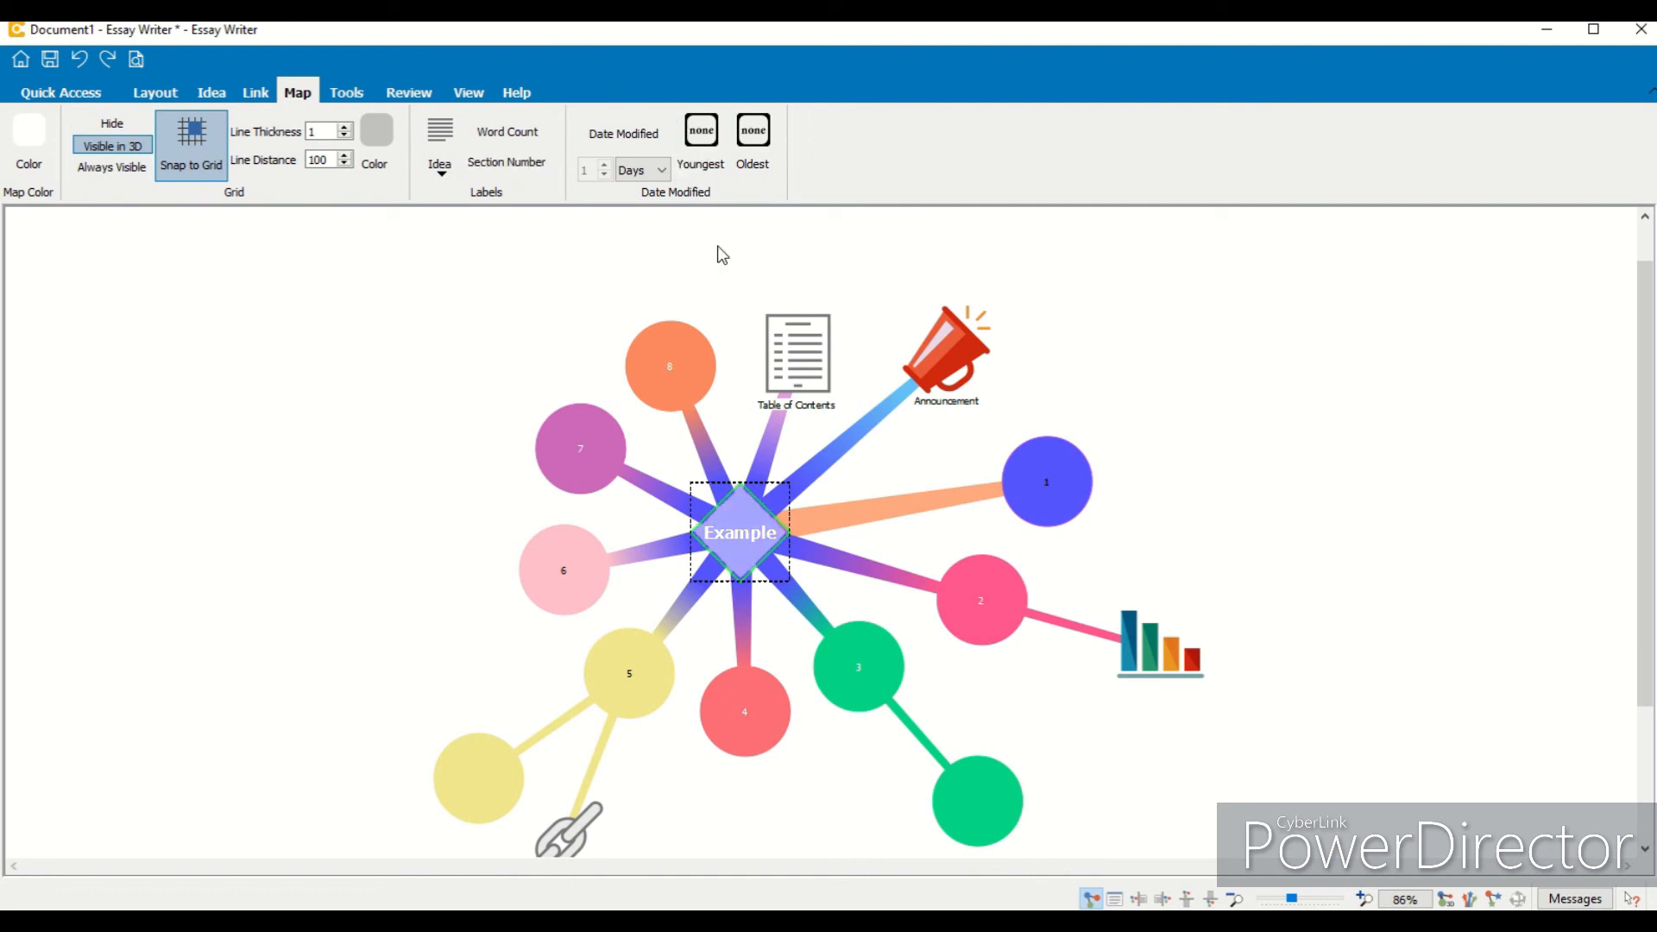
Step: Confirm red (#ff0000) as the Youngest color for Date Modified and try the Mins time unit
click(711, 154)
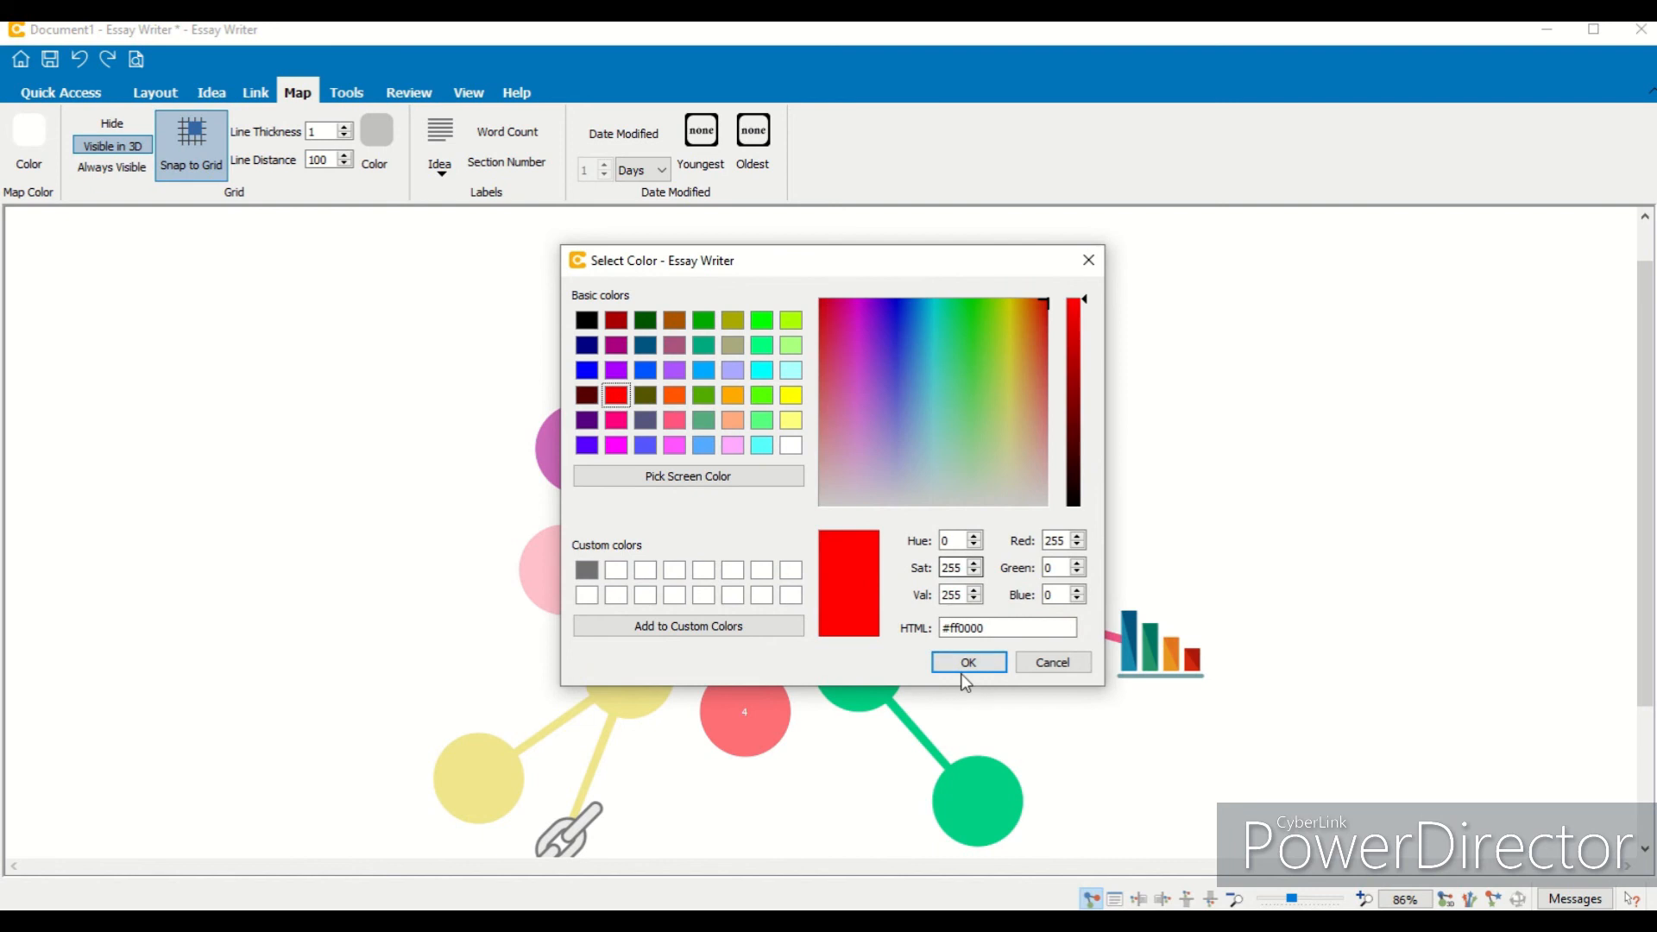
click(967, 661)
click(647, 170)
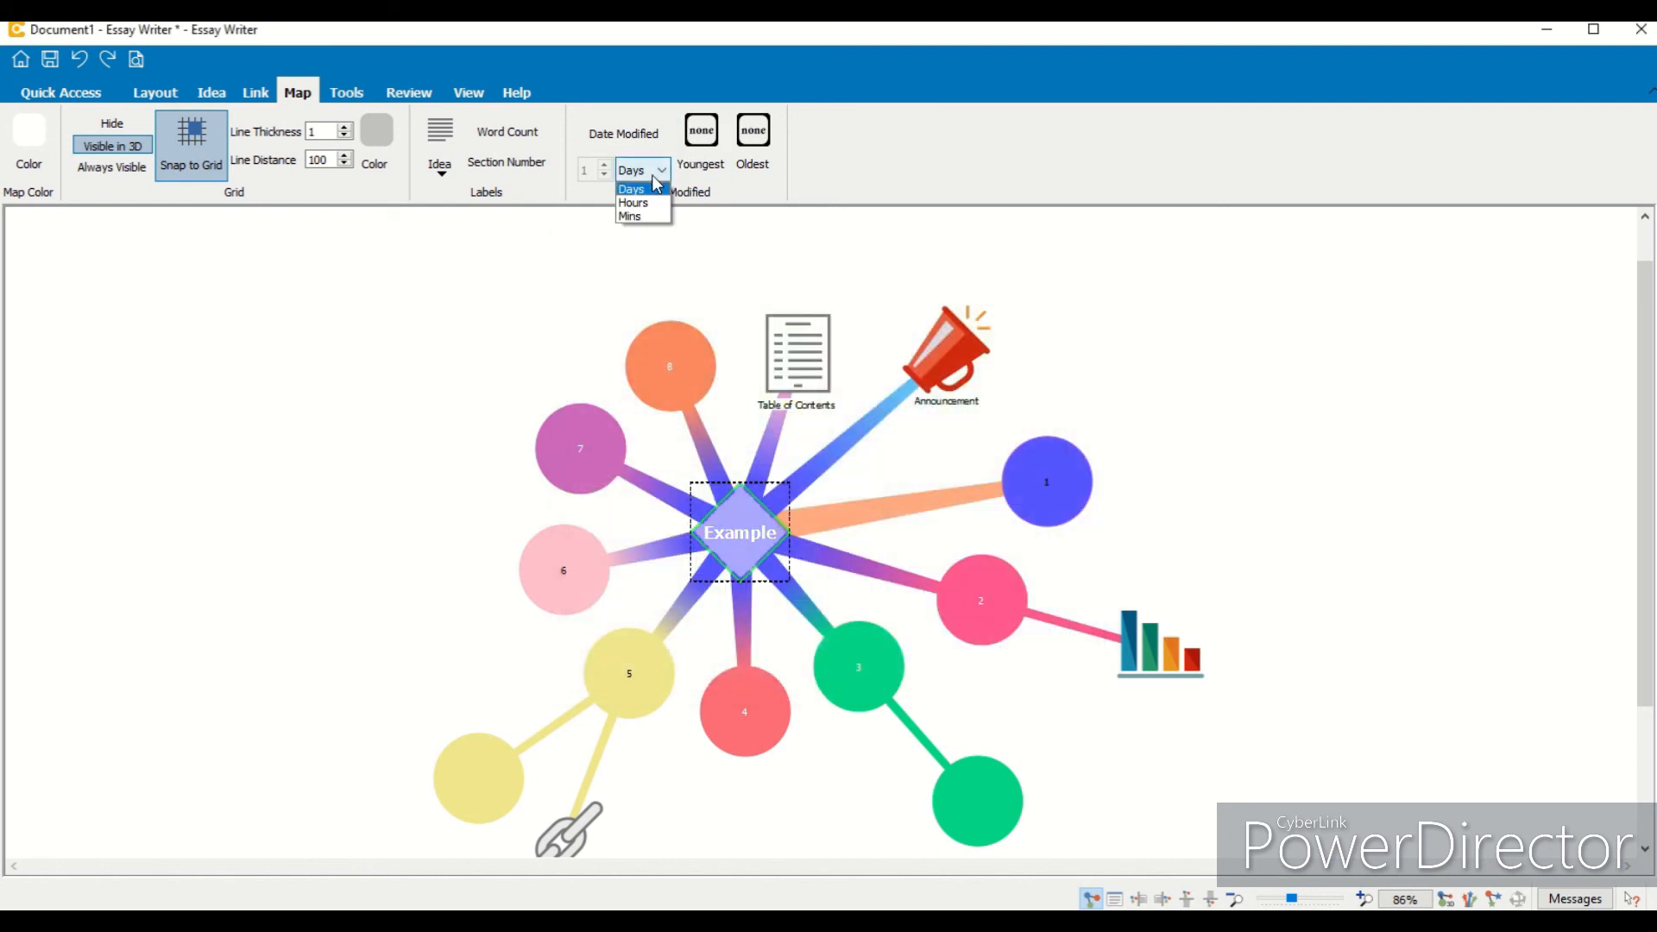
click(654, 212)
Step: Collapse the child ideas under ideas 2, 3 and 5 and select the Example idea
click(780, 548)
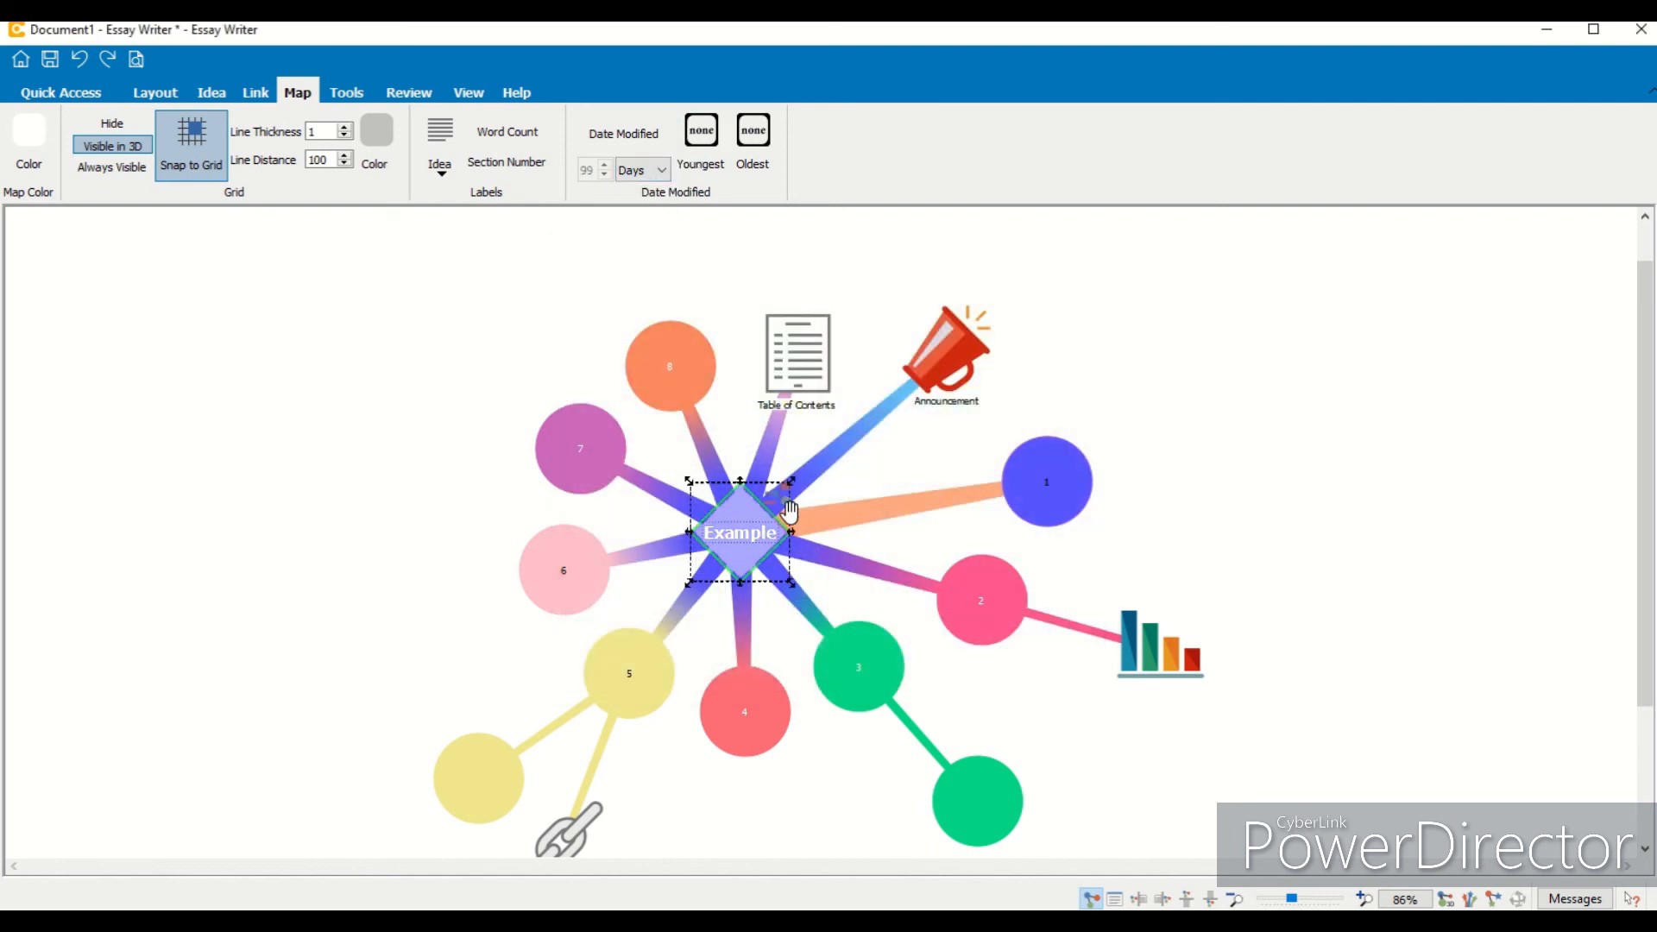
drag(784, 507, 776, 500)
drag(897, 500, 854, 498)
click(852, 592)
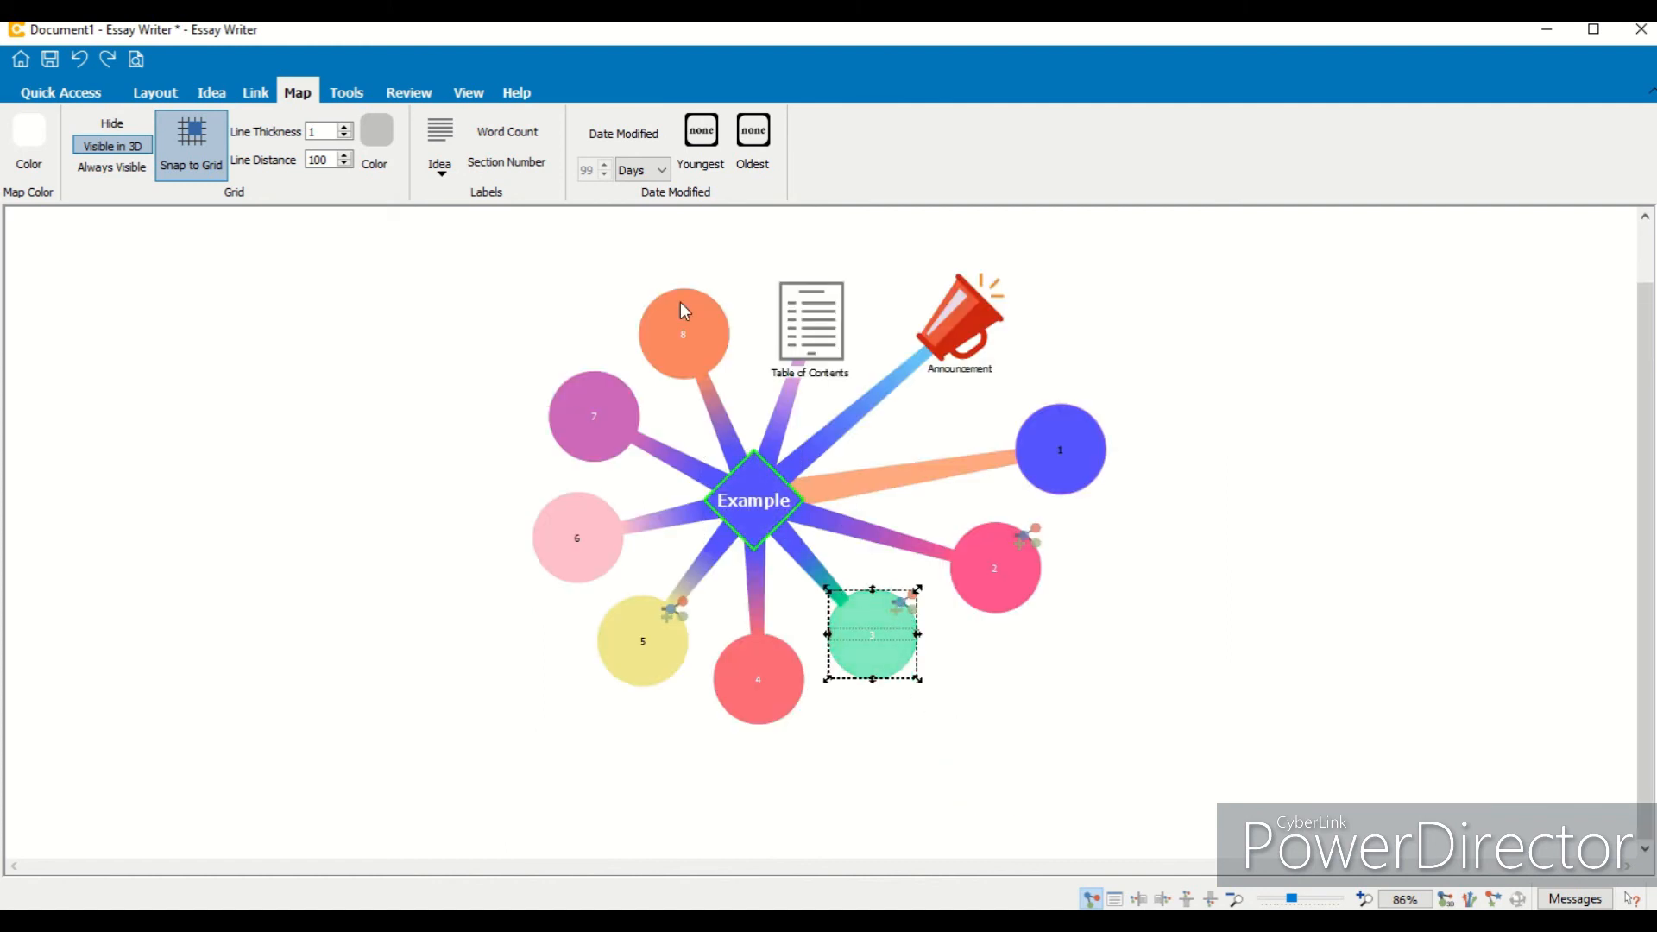
scroll(1651, 520, up, 1)
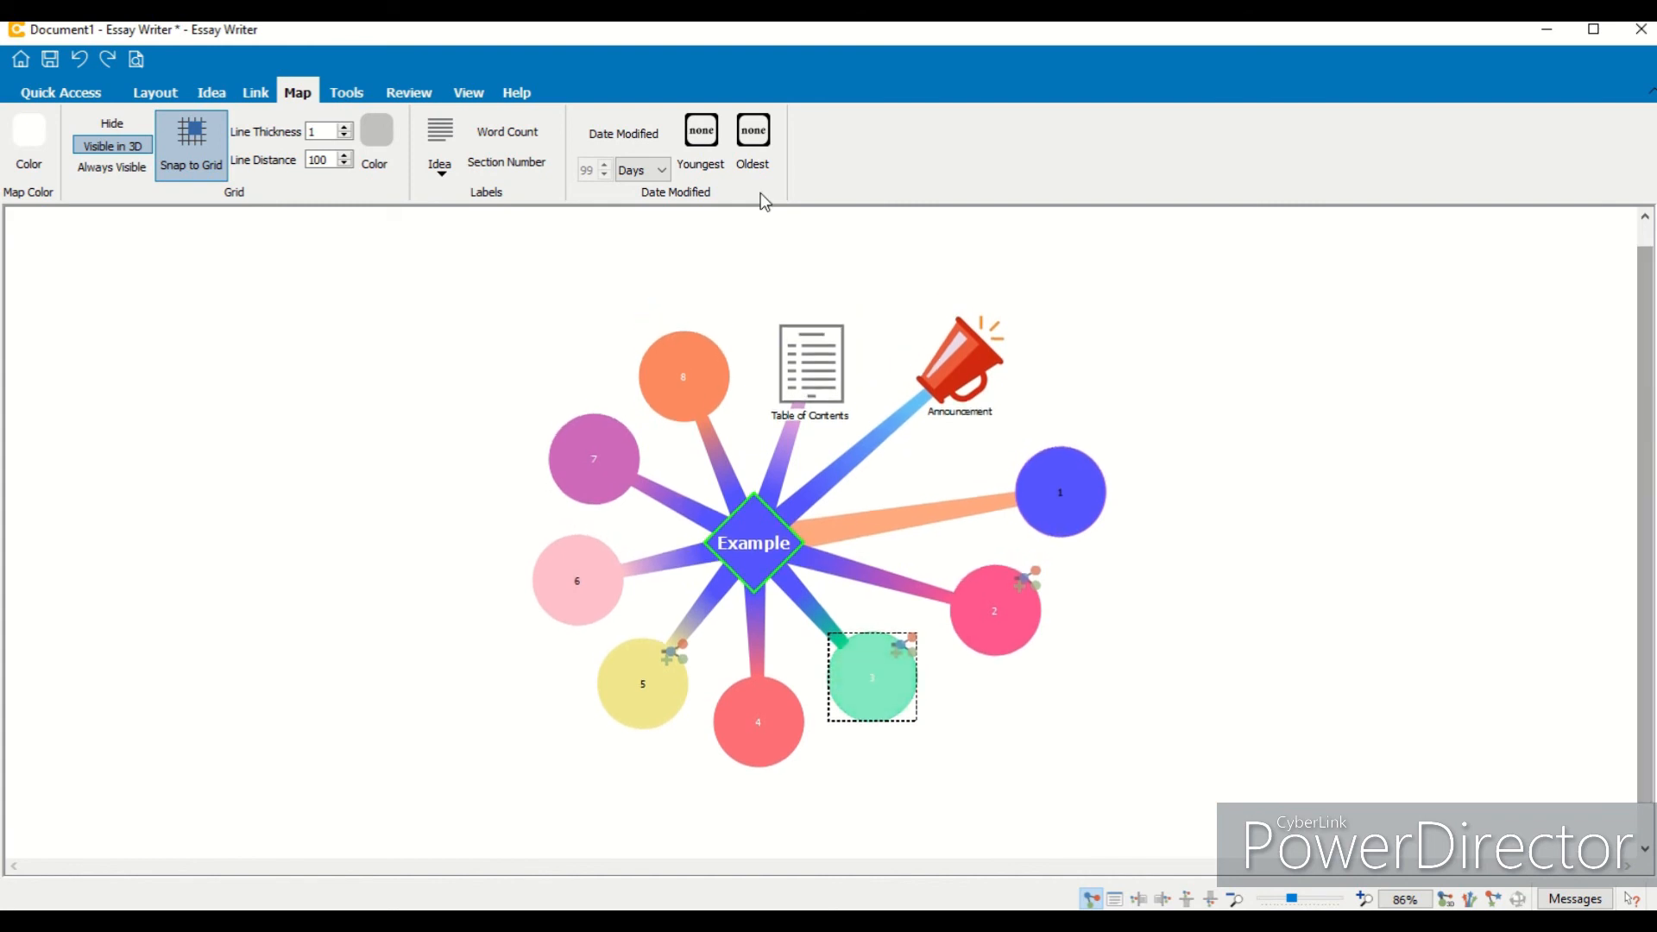
click(753, 496)
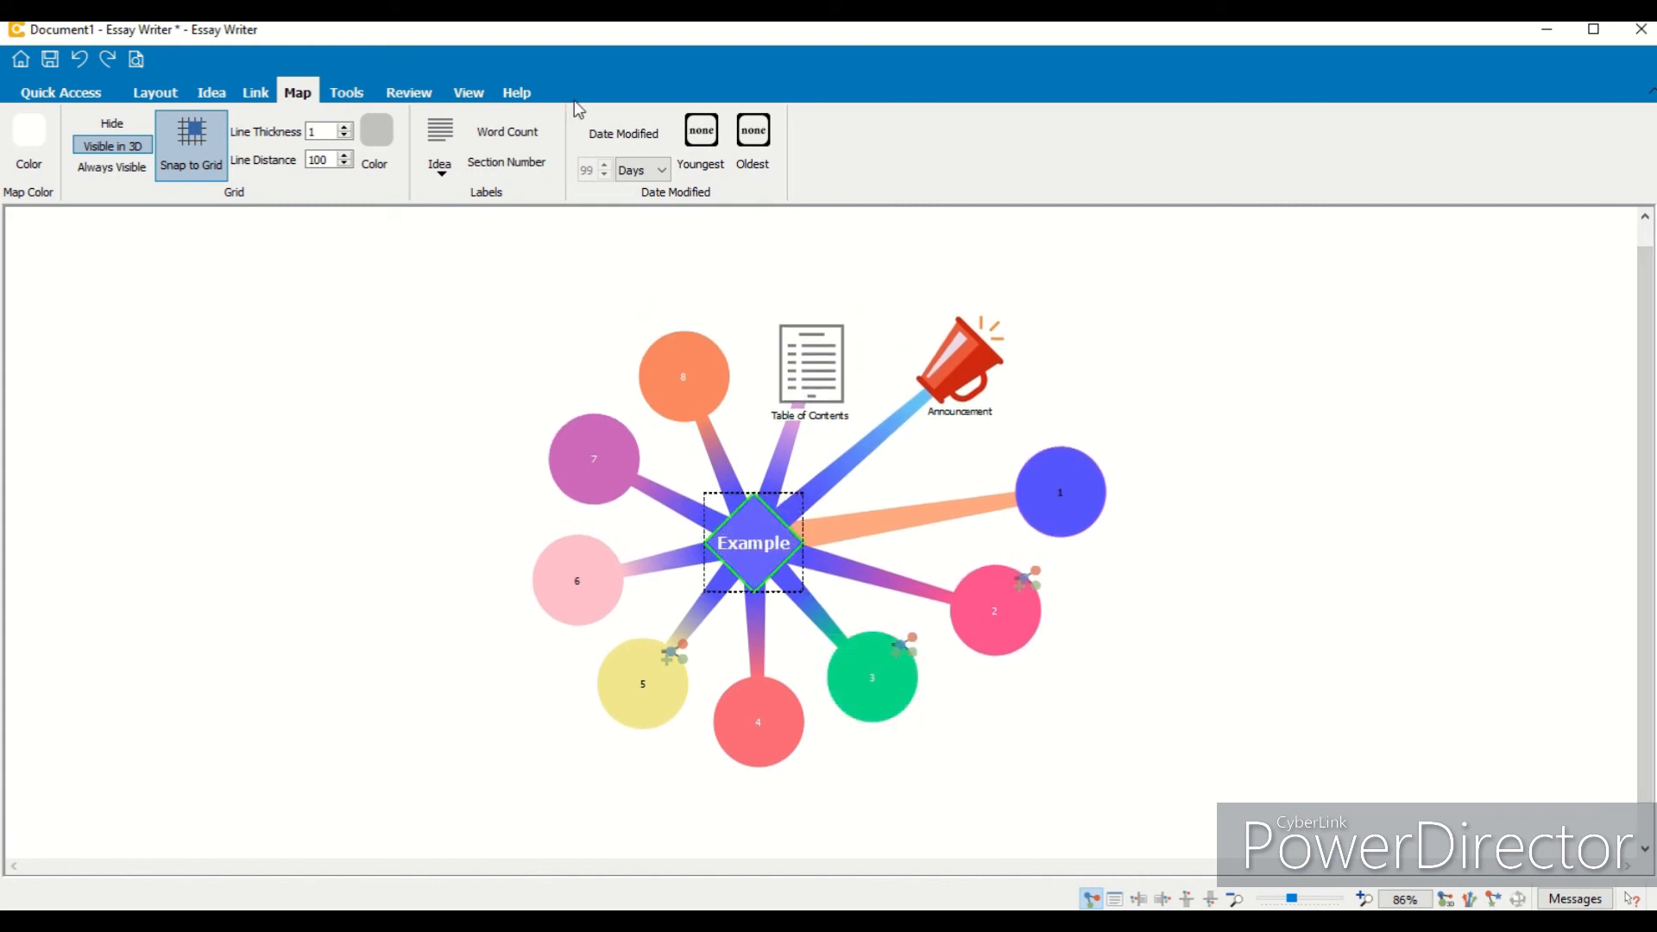
Step: Set the Date Modified unit to Mins, turn off Snap to Grid and turn on the Date Modified markers
click(661, 170)
click(646, 196)
click(643, 170)
click(642, 216)
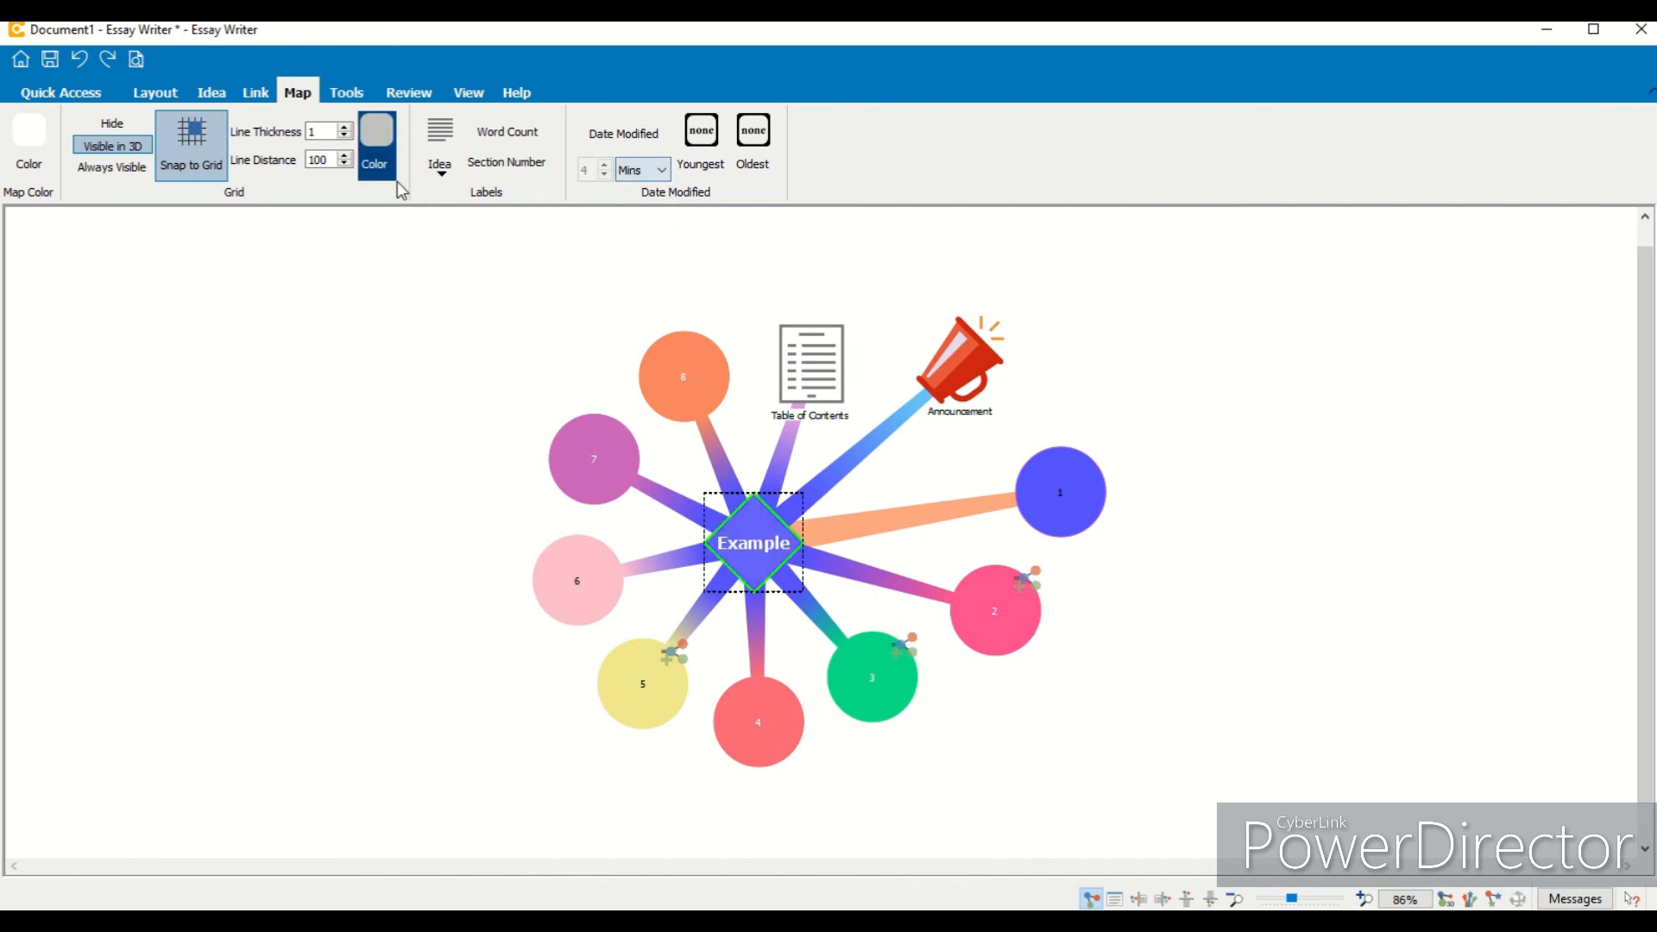
click(191, 142)
click(624, 128)
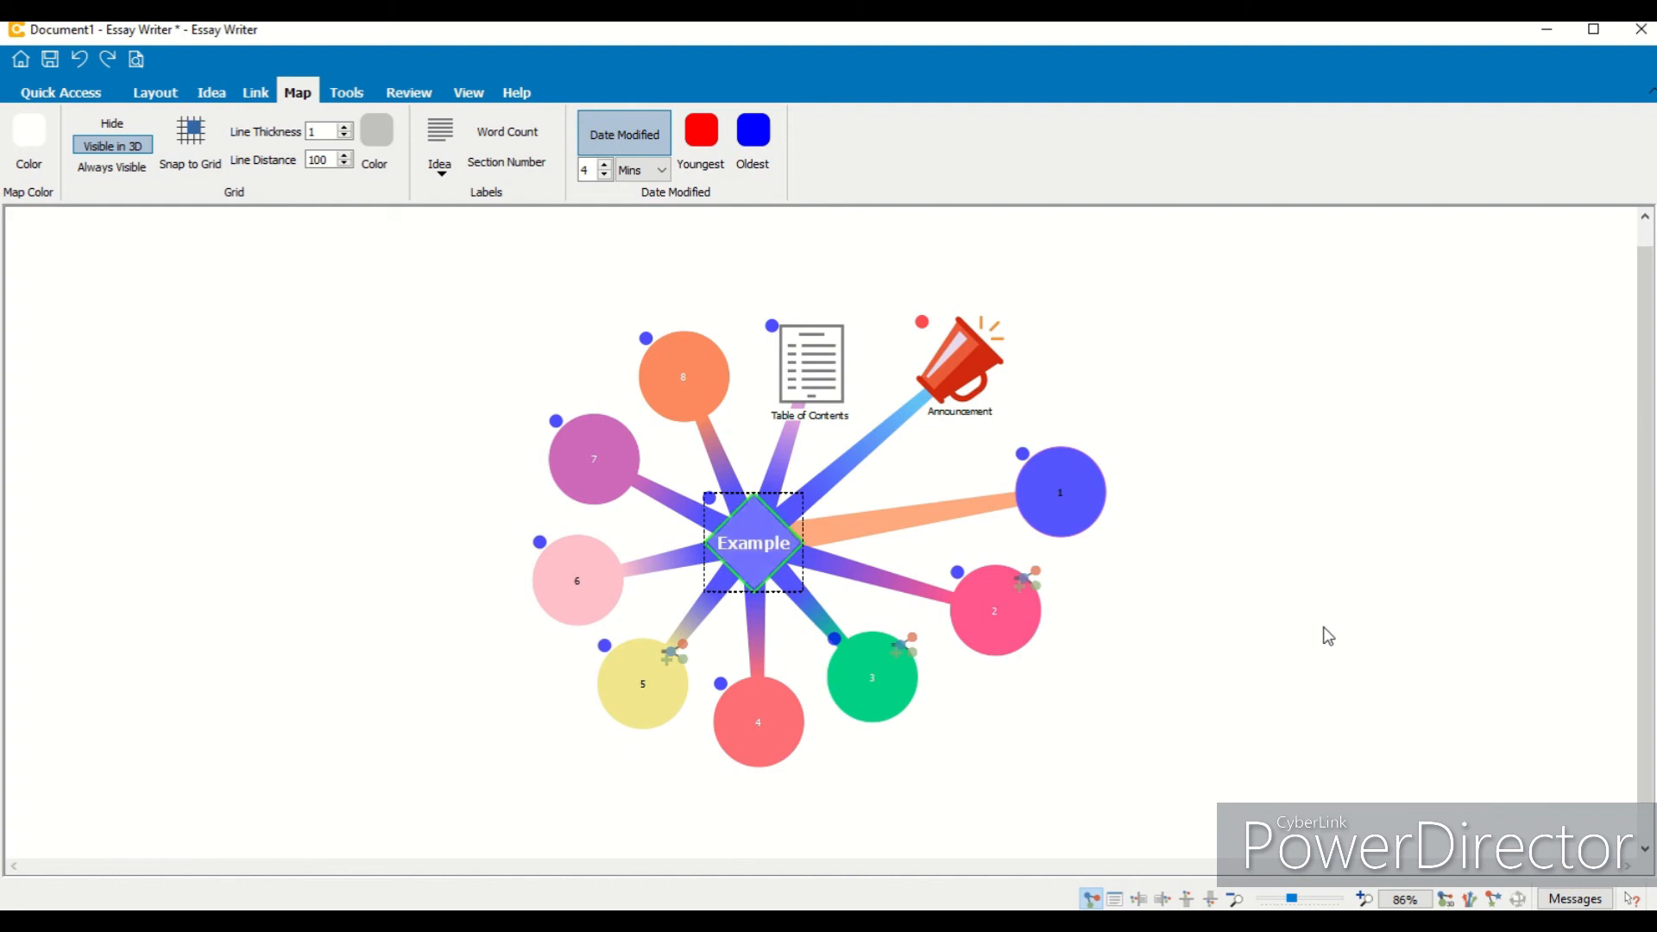
click(659, 175)
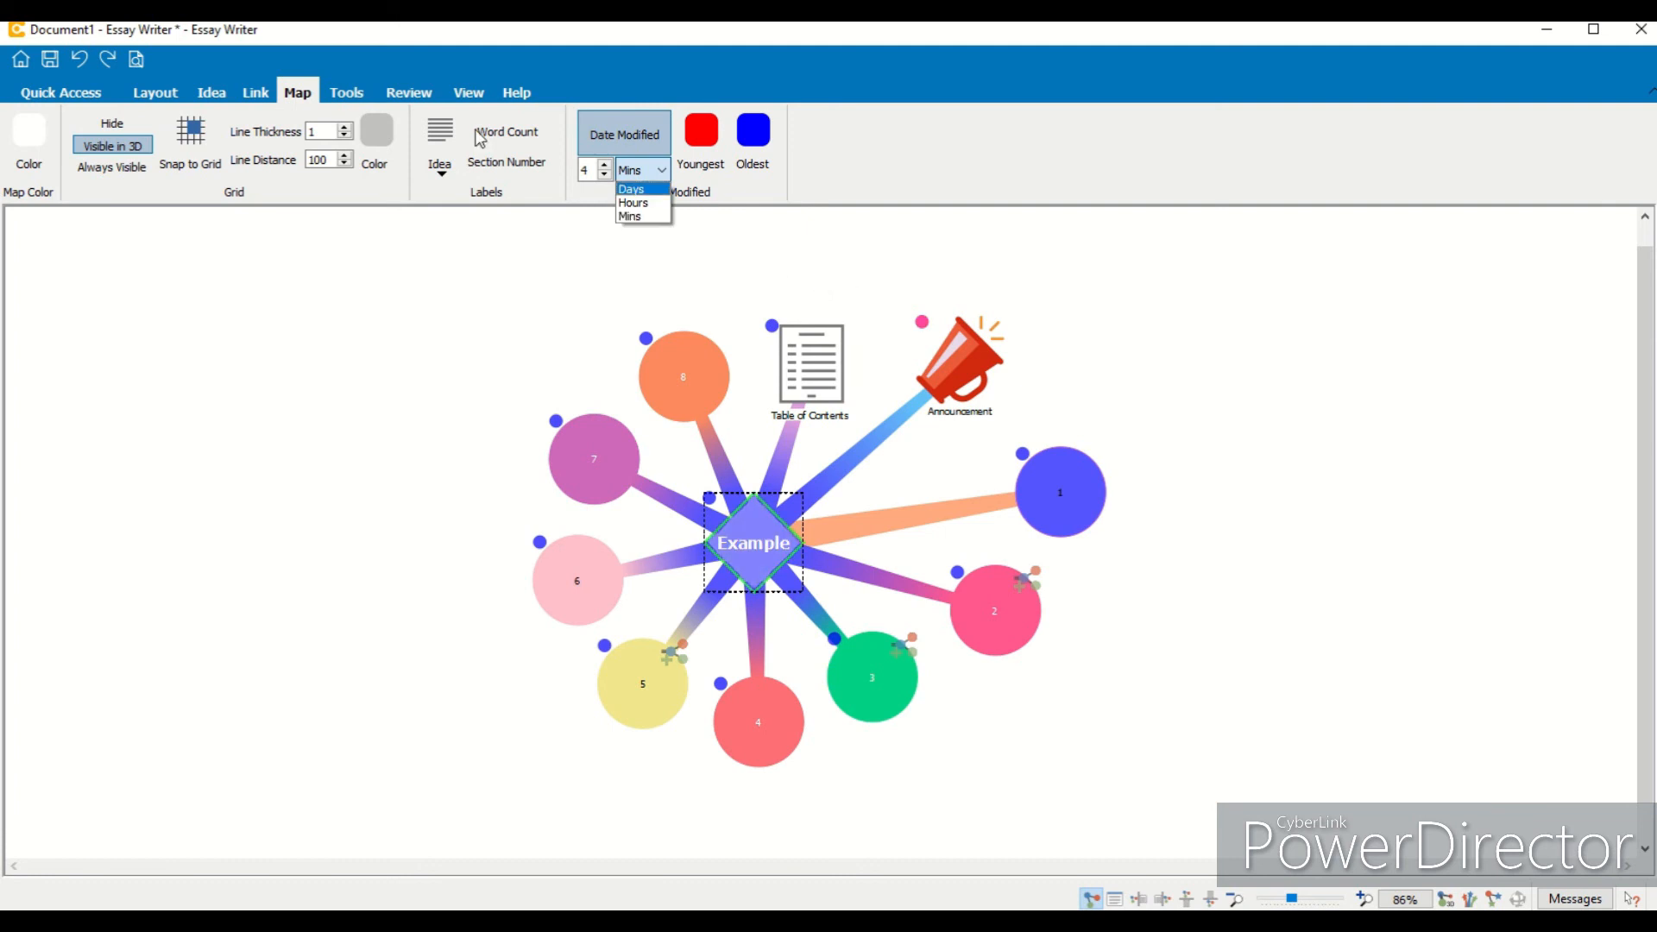
click(629, 215)
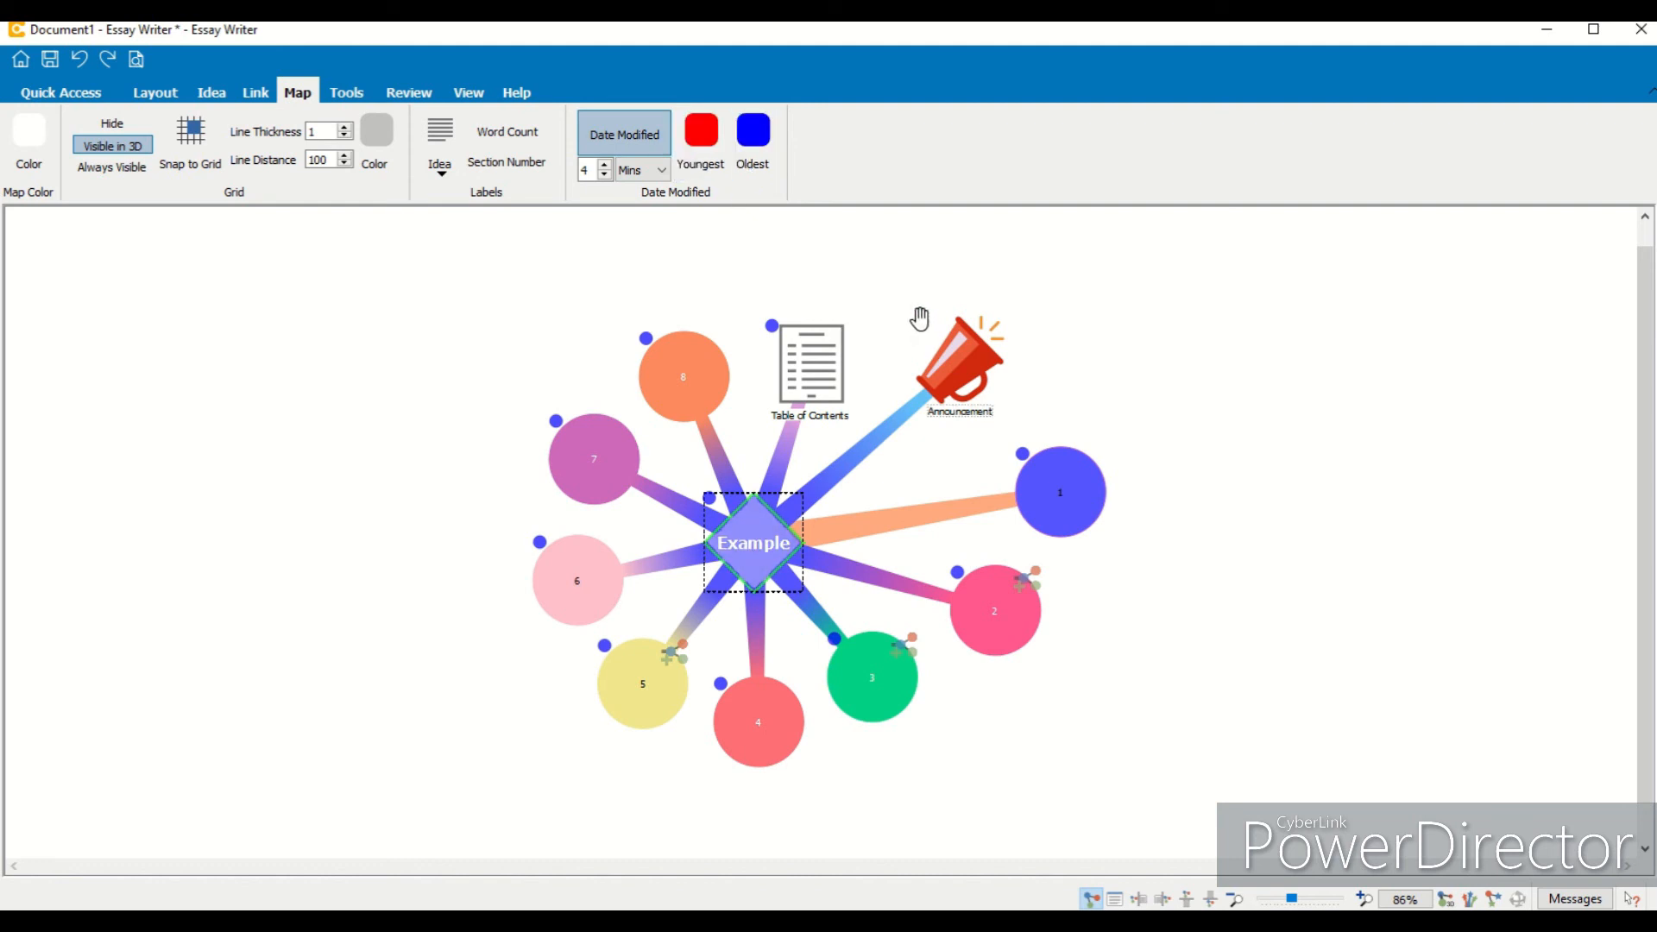
Step: Nudge the Announcement idea slightly to the left and expand the child branch of idea 2
click(923, 356)
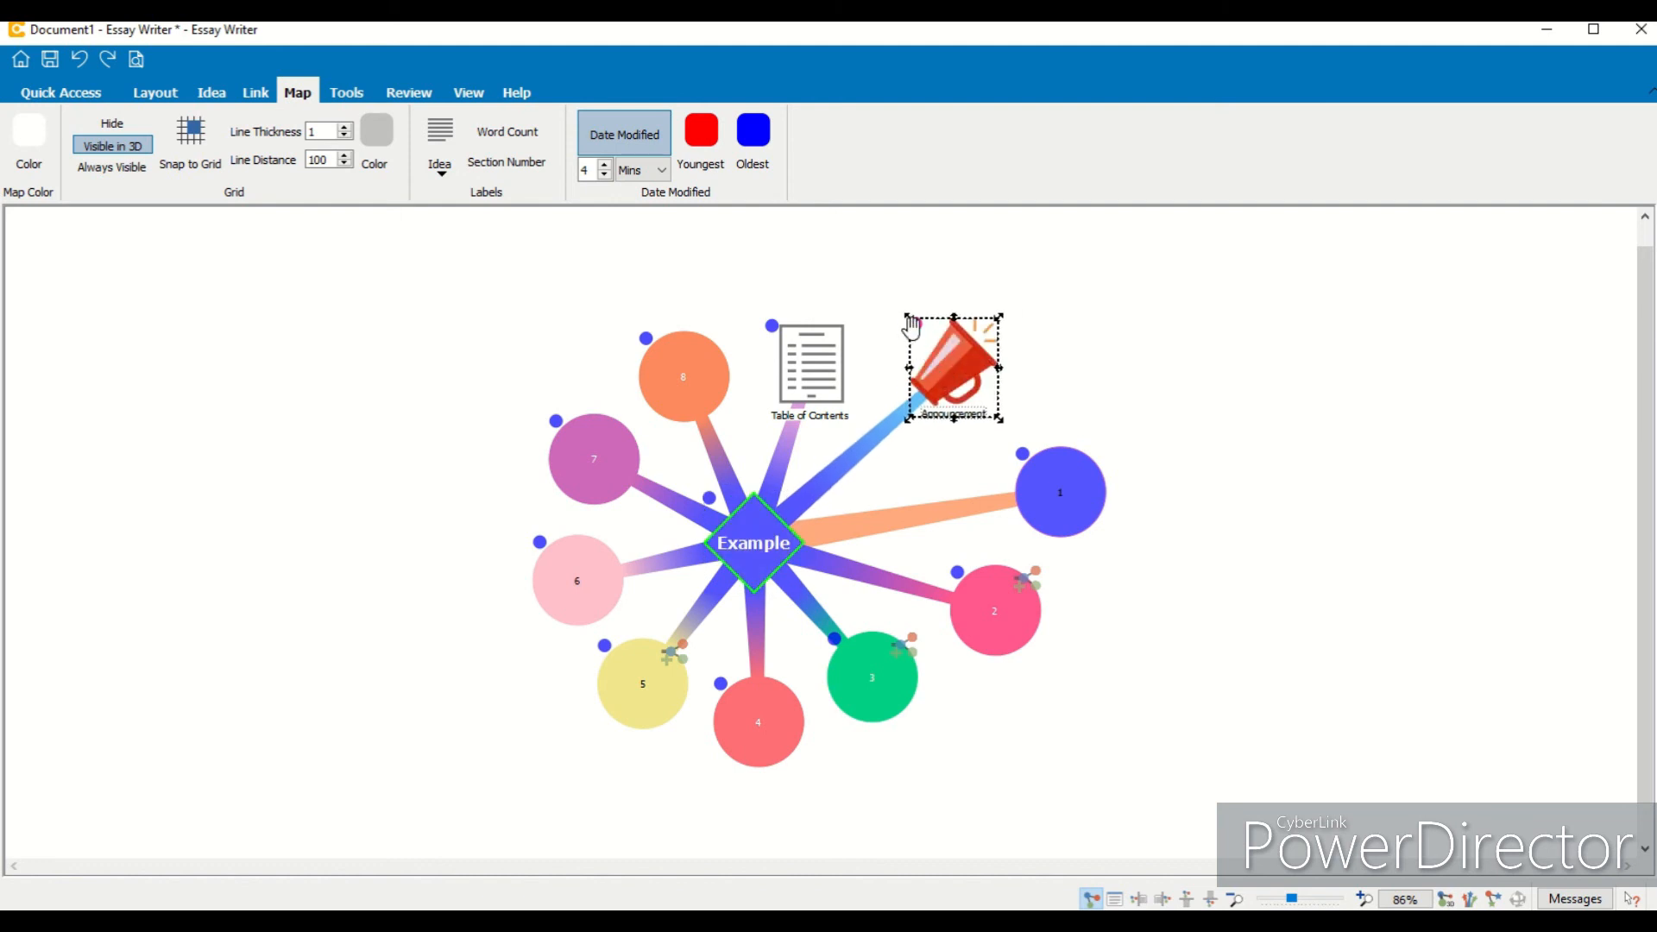
click(1027, 577)
Step: Add the word "Test" below the existing text of idea 1 and close its text window
click(992, 489)
double_click(993, 490)
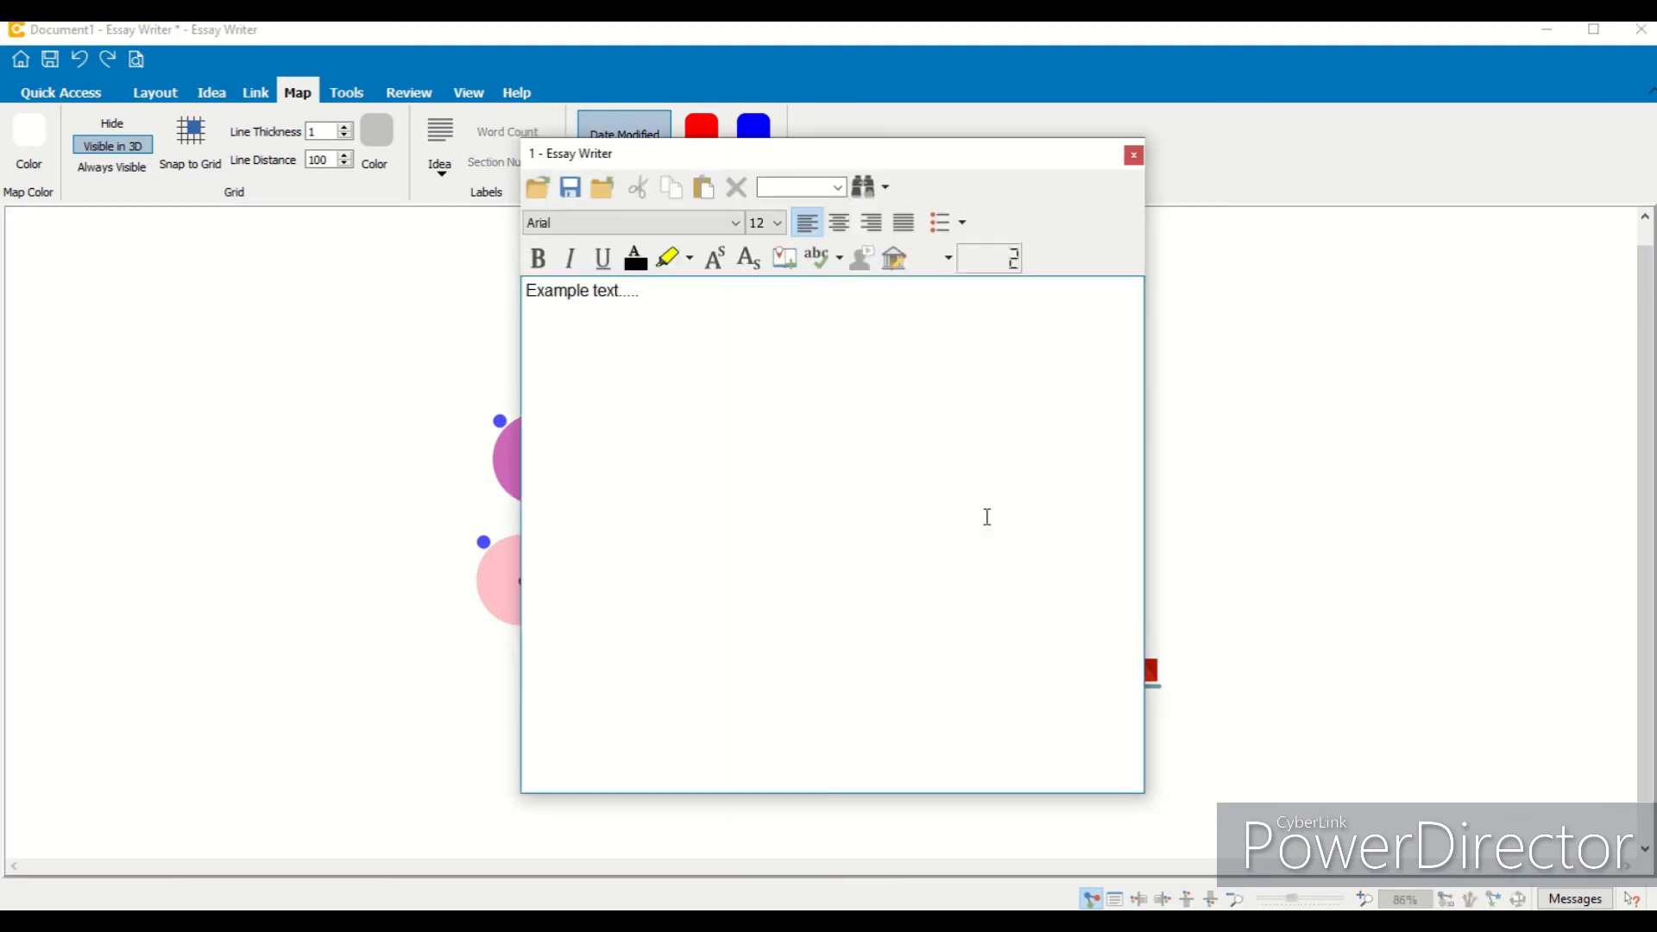
key(Return)
text(Test)
click(1132, 156)
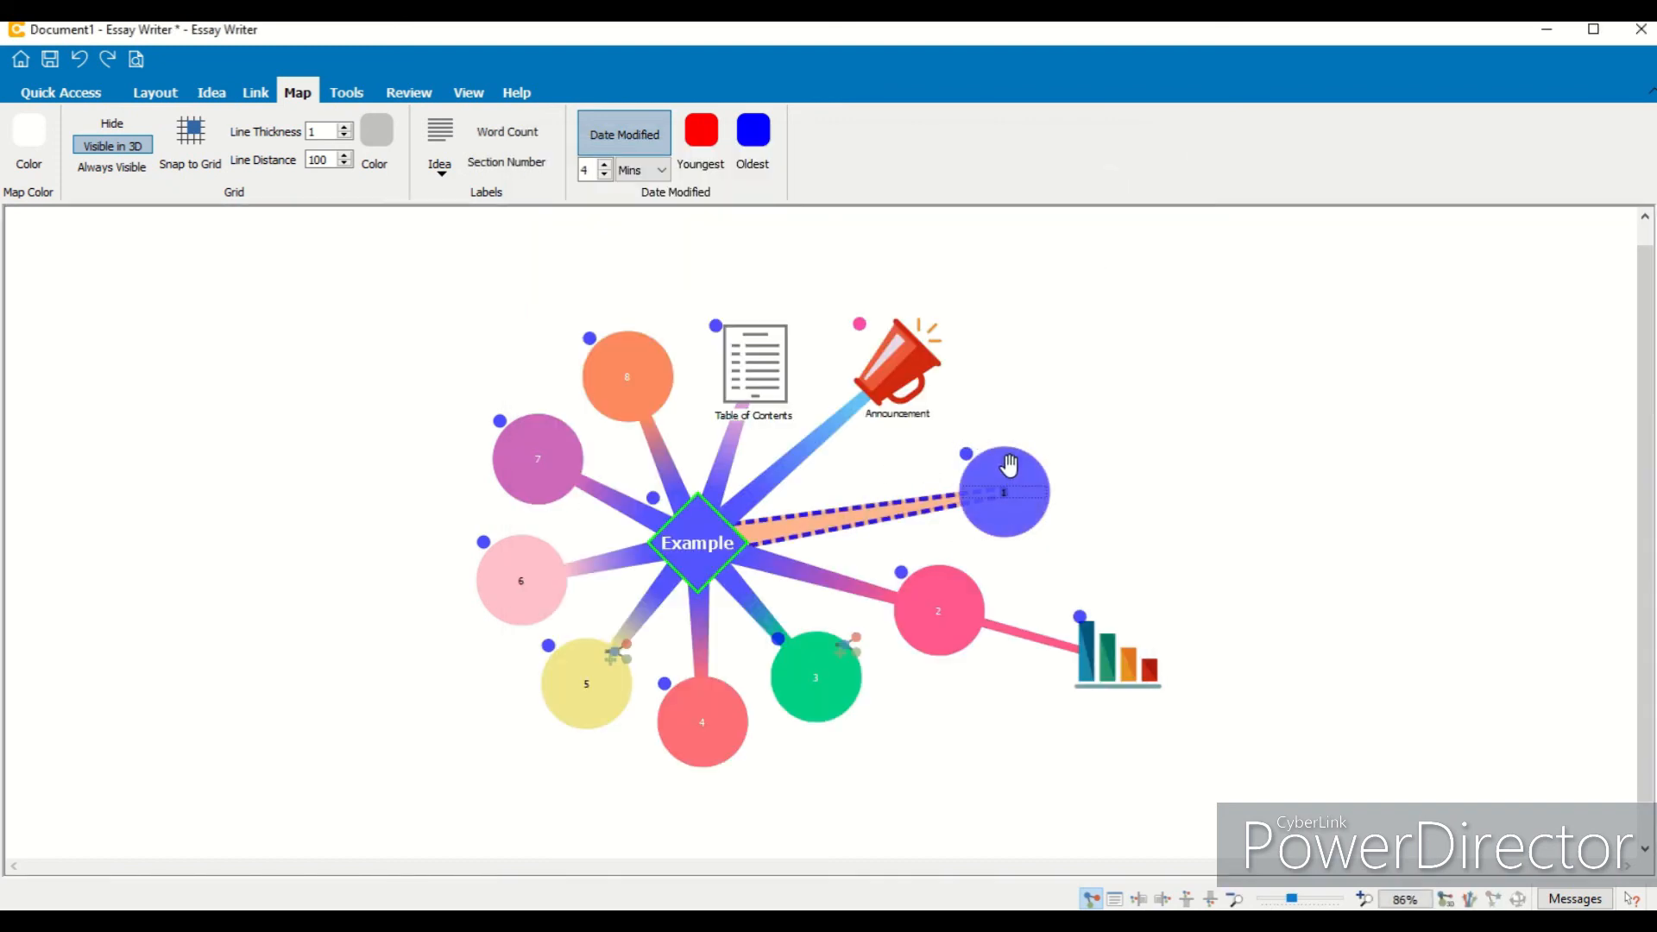
Step: Keep red as the Youngest color and reduce the Date Modified period to 3 Mins
click(700, 131)
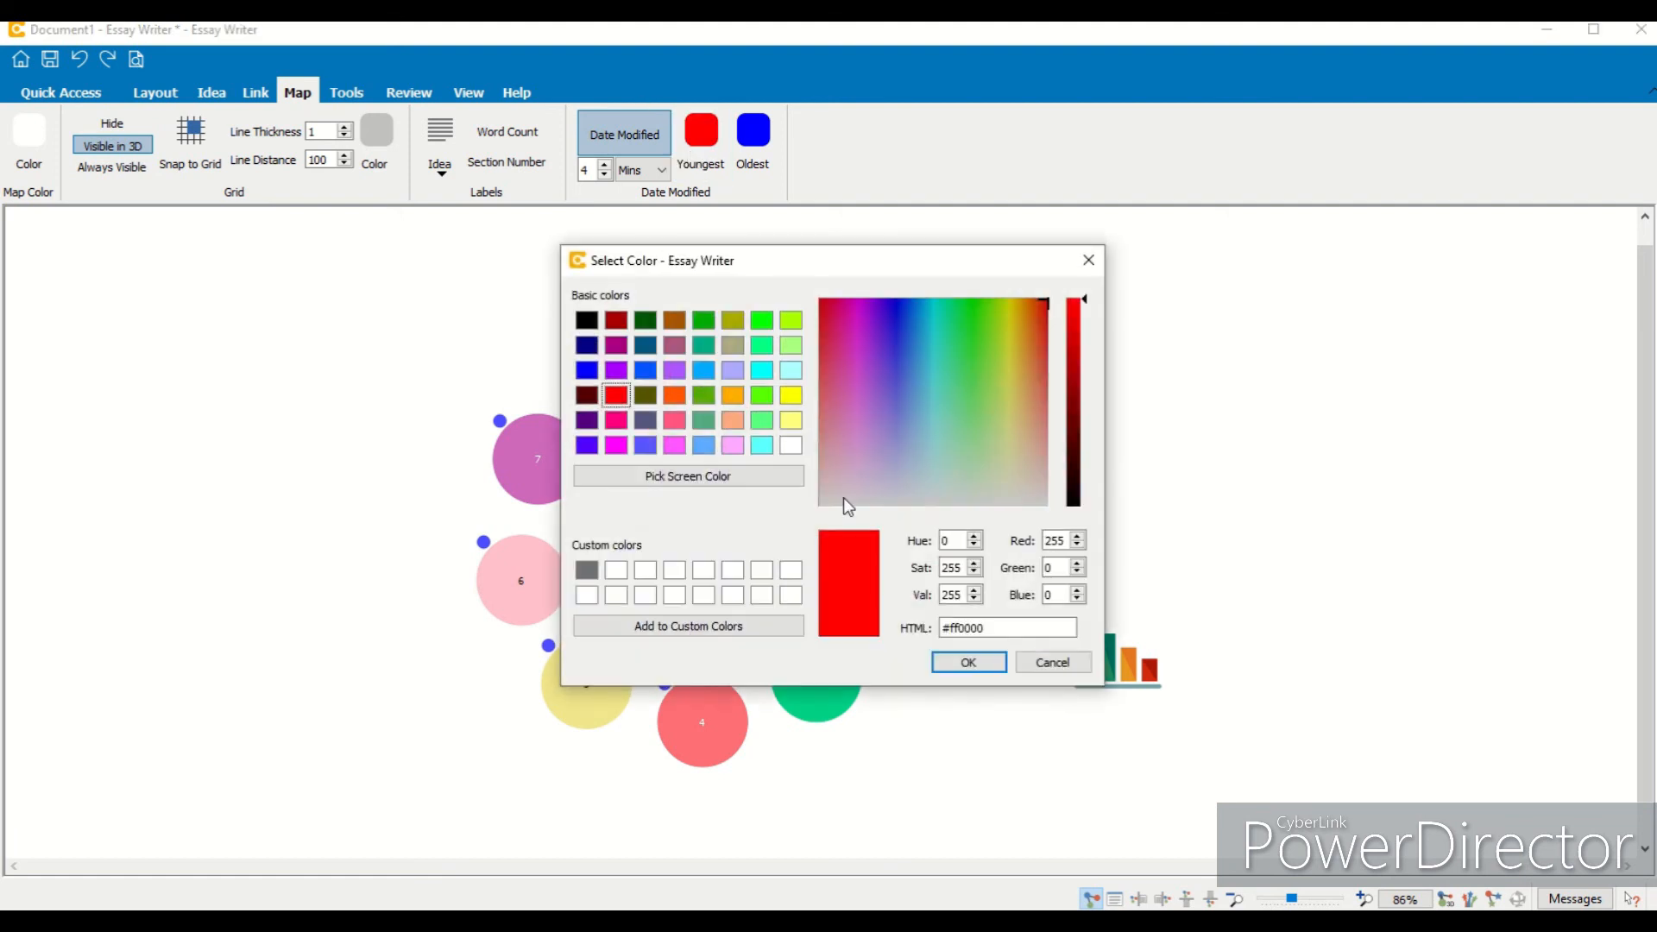
click(968, 663)
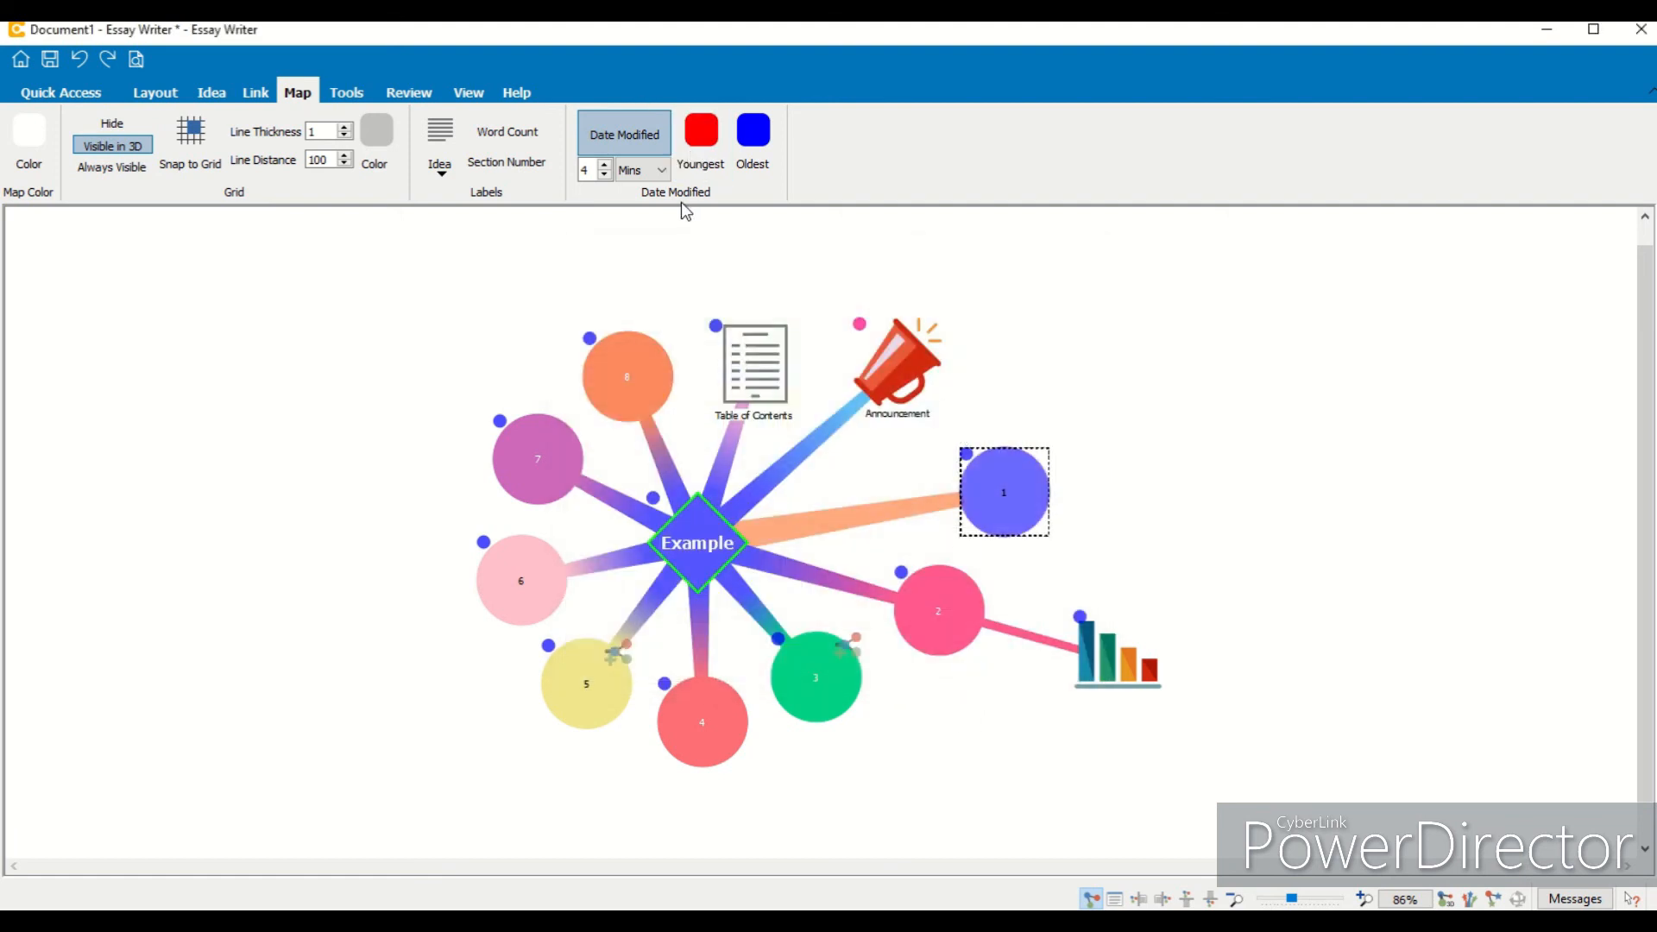
click(605, 174)
click(605, 173)
click(605, 173)
click(605, 166)
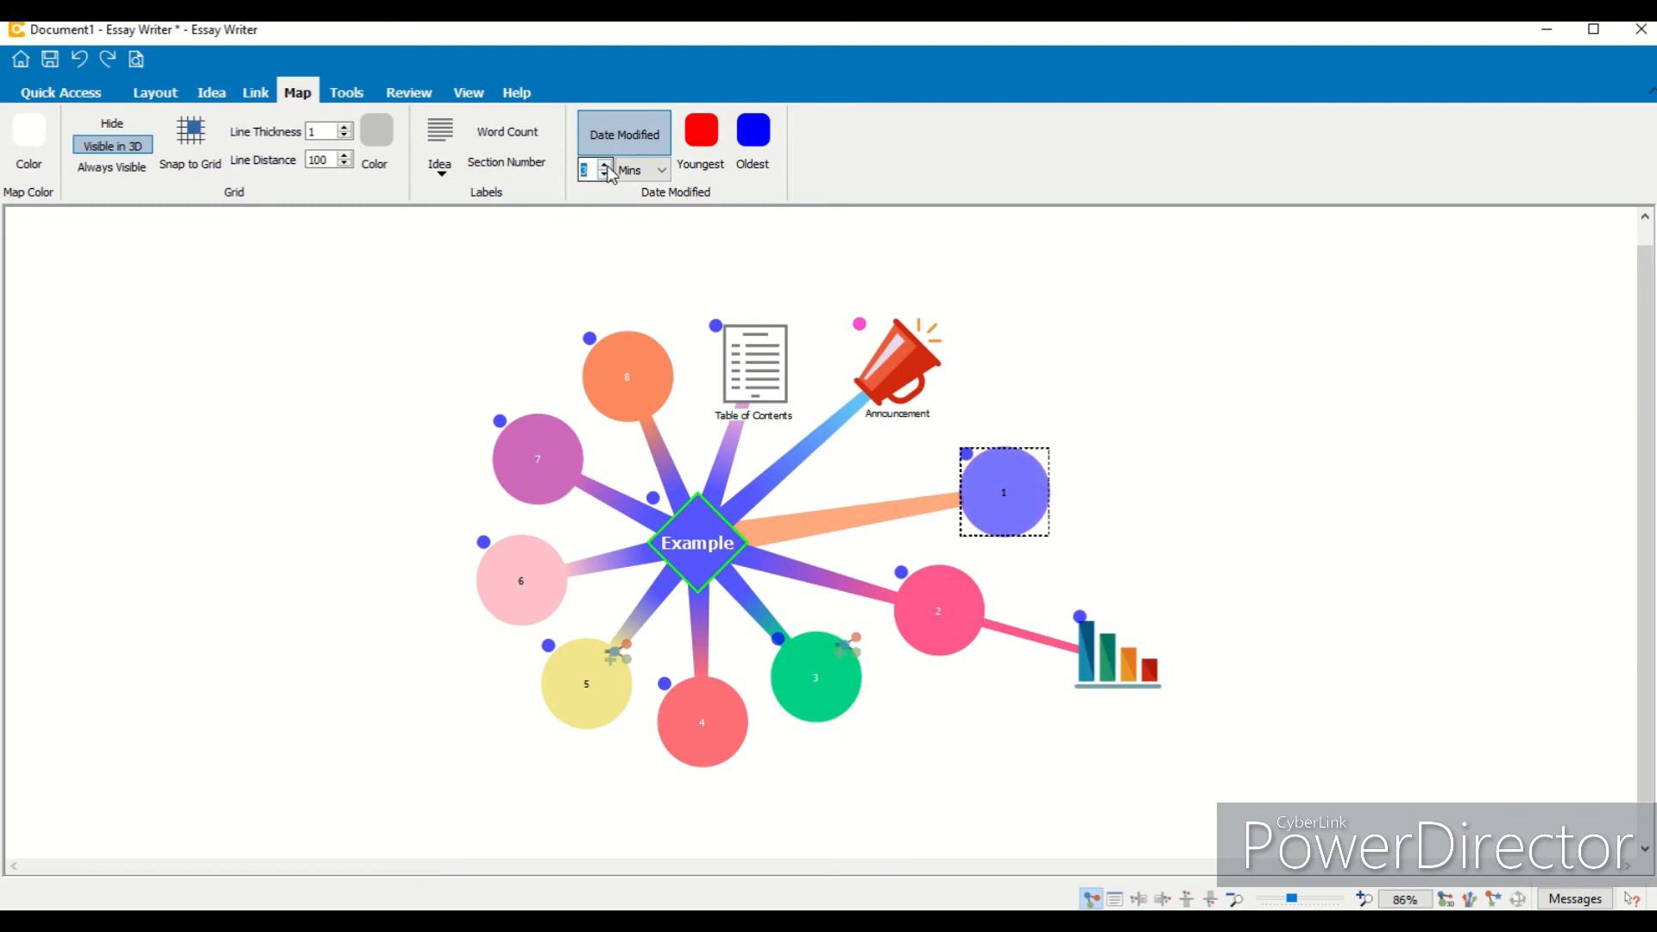
Step: Extend the added line in idea 1's text to read "Test Test" and close the text window
double_click(1003, 492)
text(Test Test)
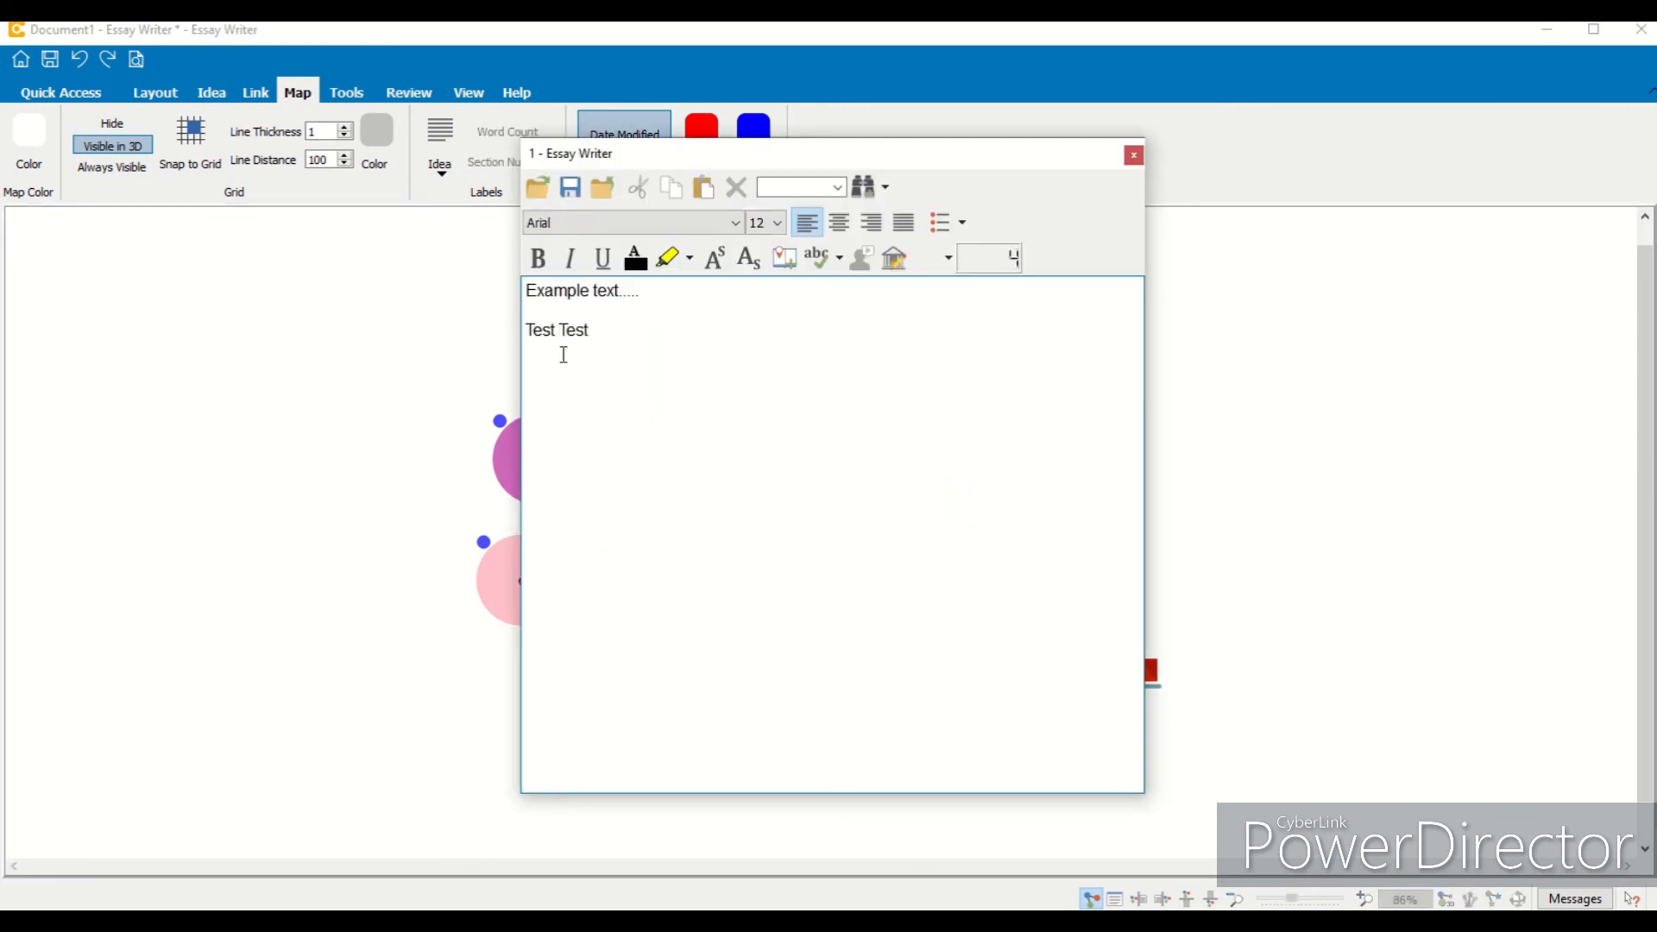
click(1133, 155)
Step: Reduce the Date Modified period to 1 minute and deselect idea 1
click(605, 175)
click(604, 175)
click(605, 174)
click(1138, 332)
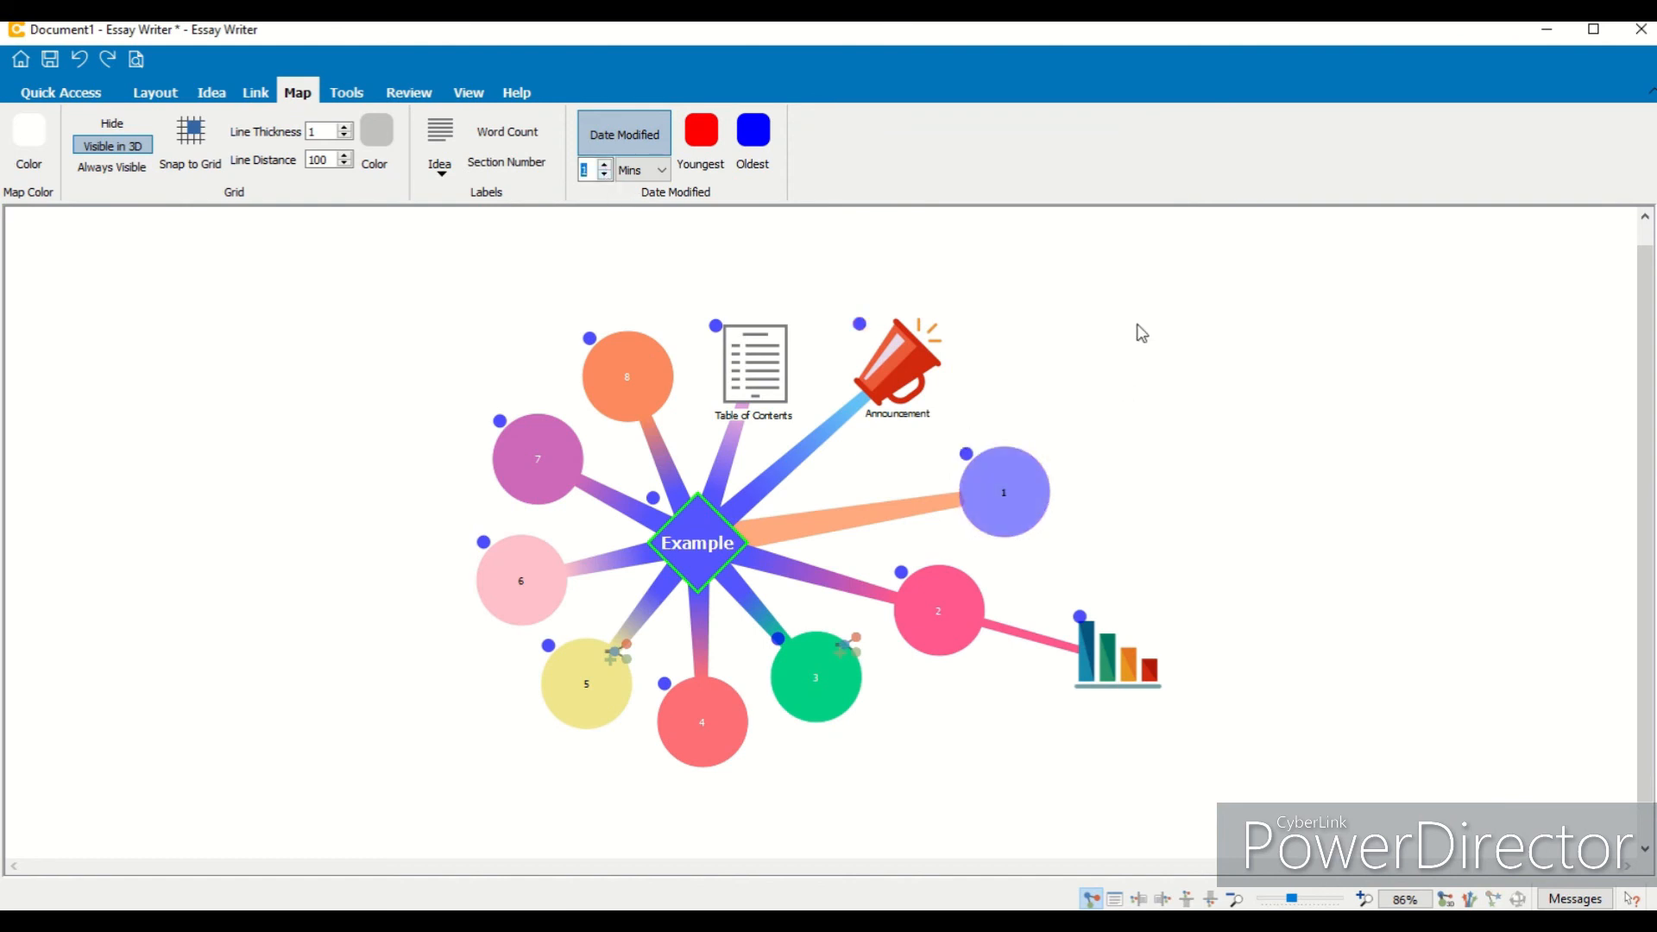
Step: Set the Date Modified period to 10 minutes and move idea 1 and the Announcement idea slightly up and to the right
click(605, 166)
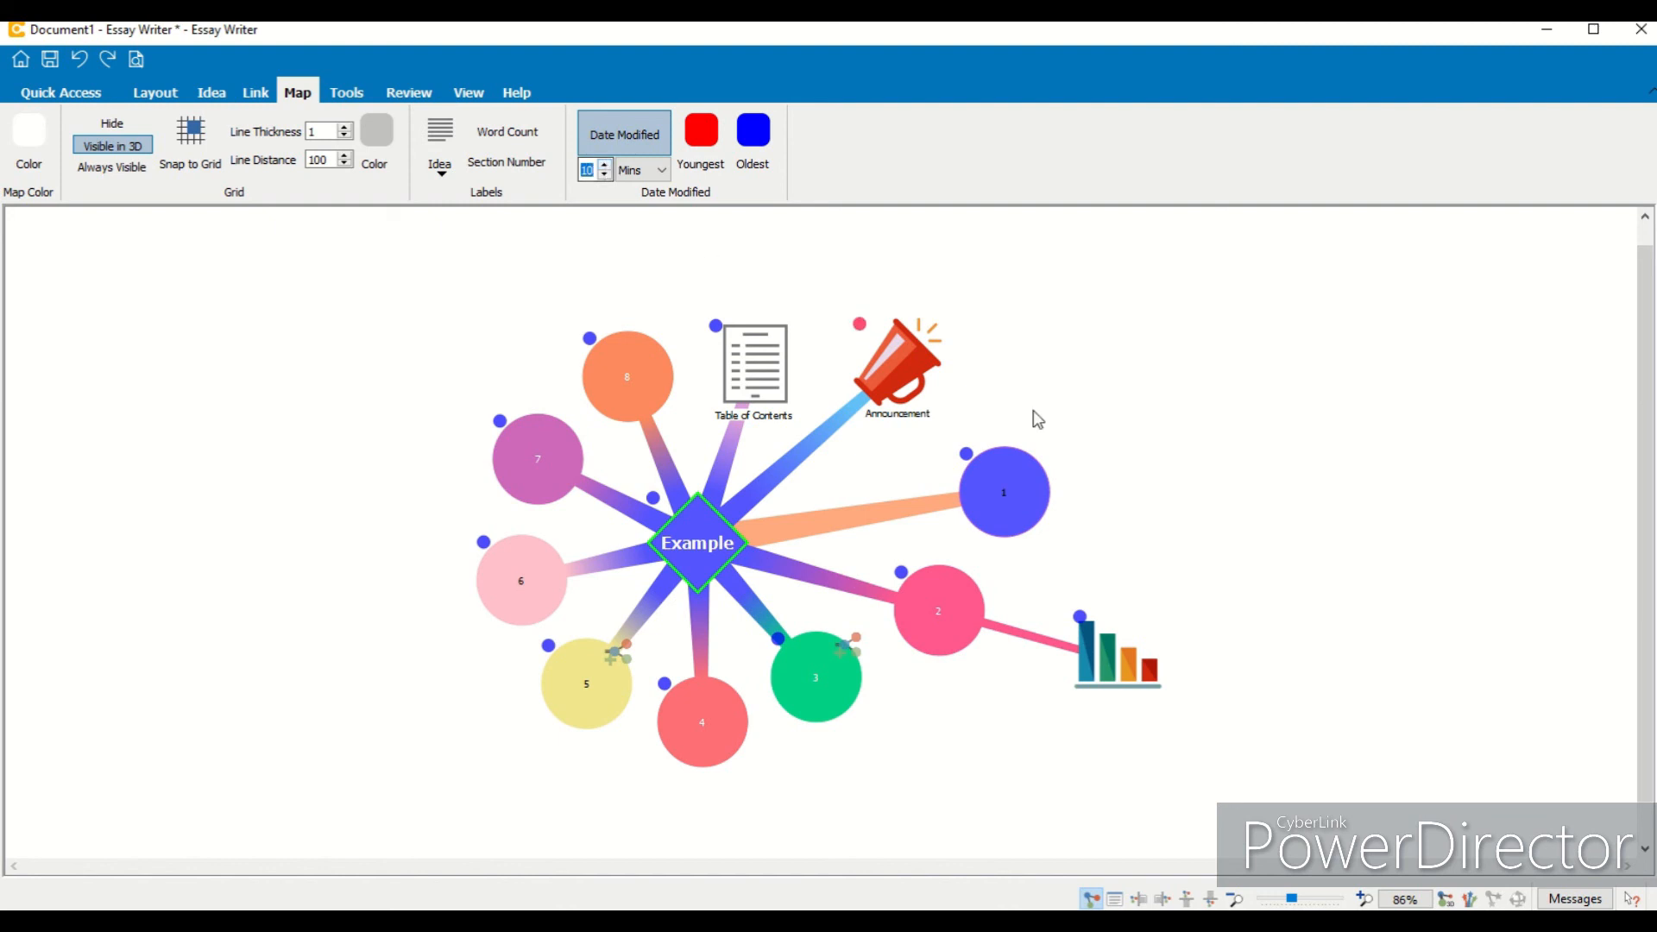
click(984, 479)
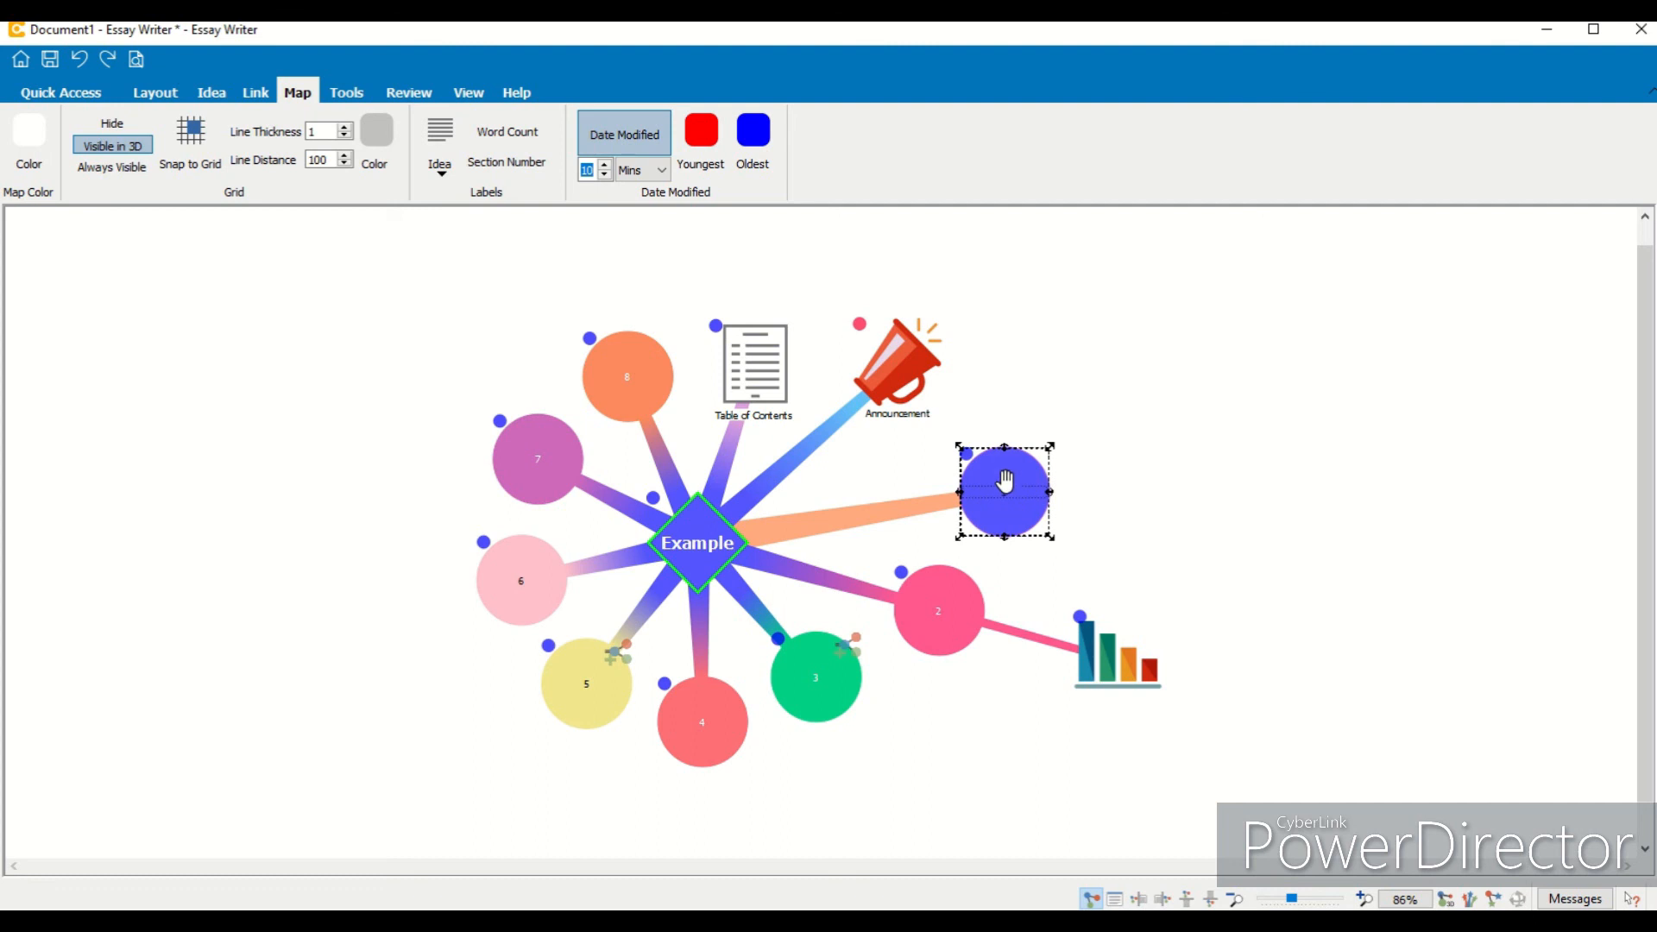
drag(1016, 527, 1040, 511)
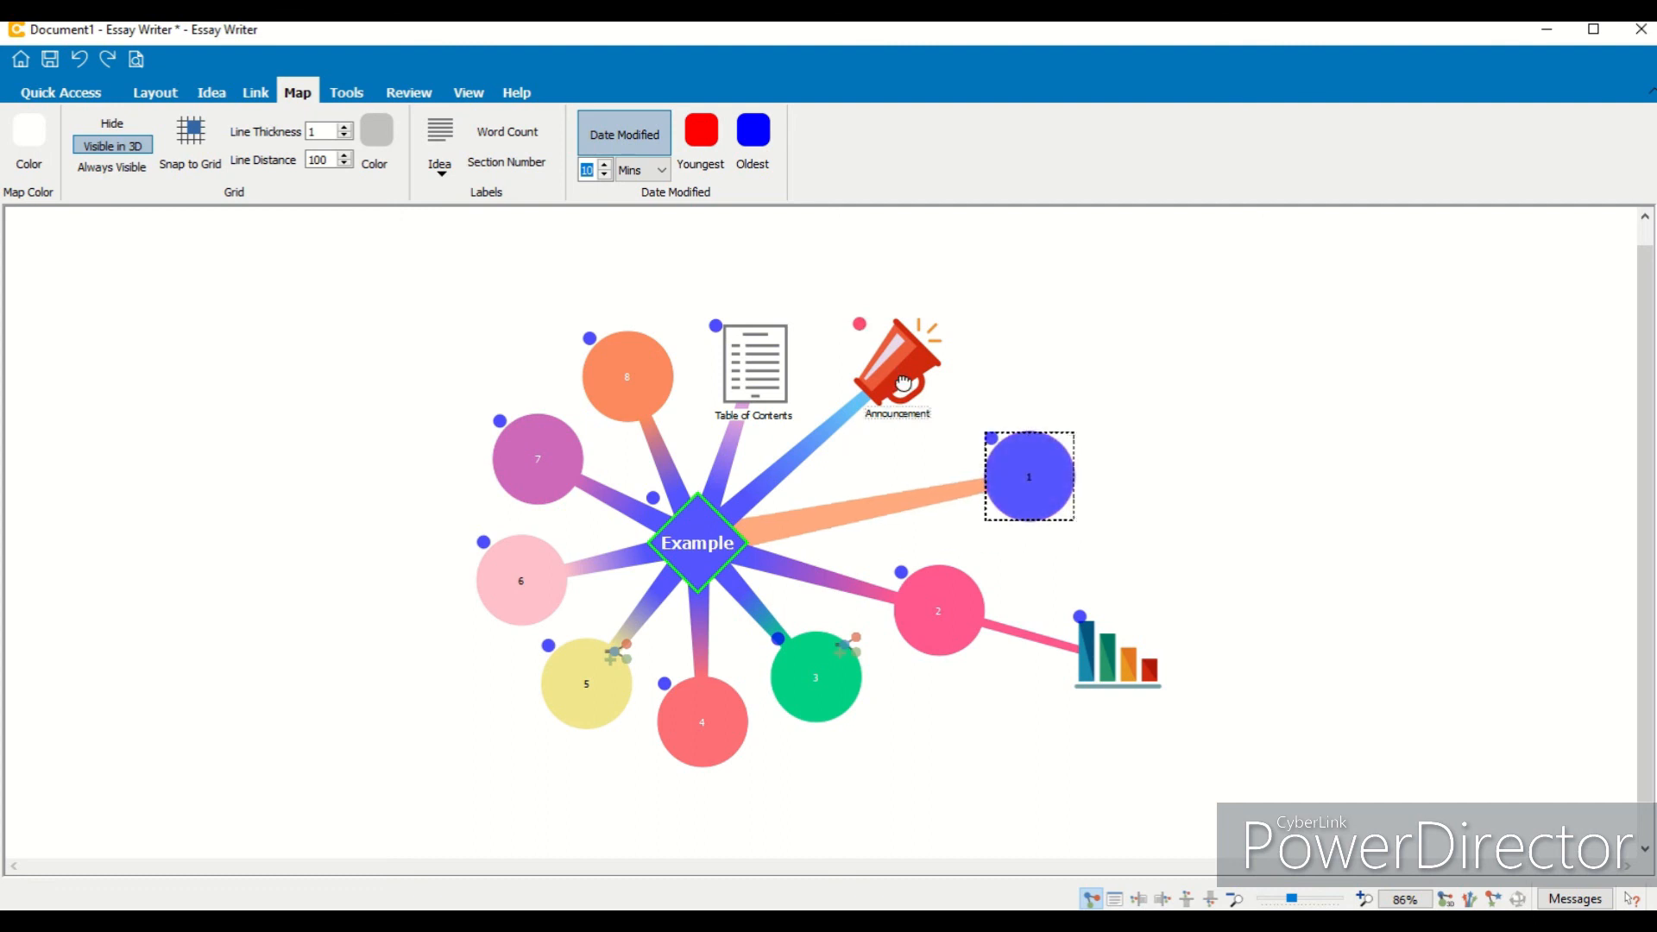
click(865, 338)
Step: Set the Date Modified Youngest color to light green (#aaff7f) and deselect the Announcement idea
click(711, 170)
click(791, 349)
click(964, 657)
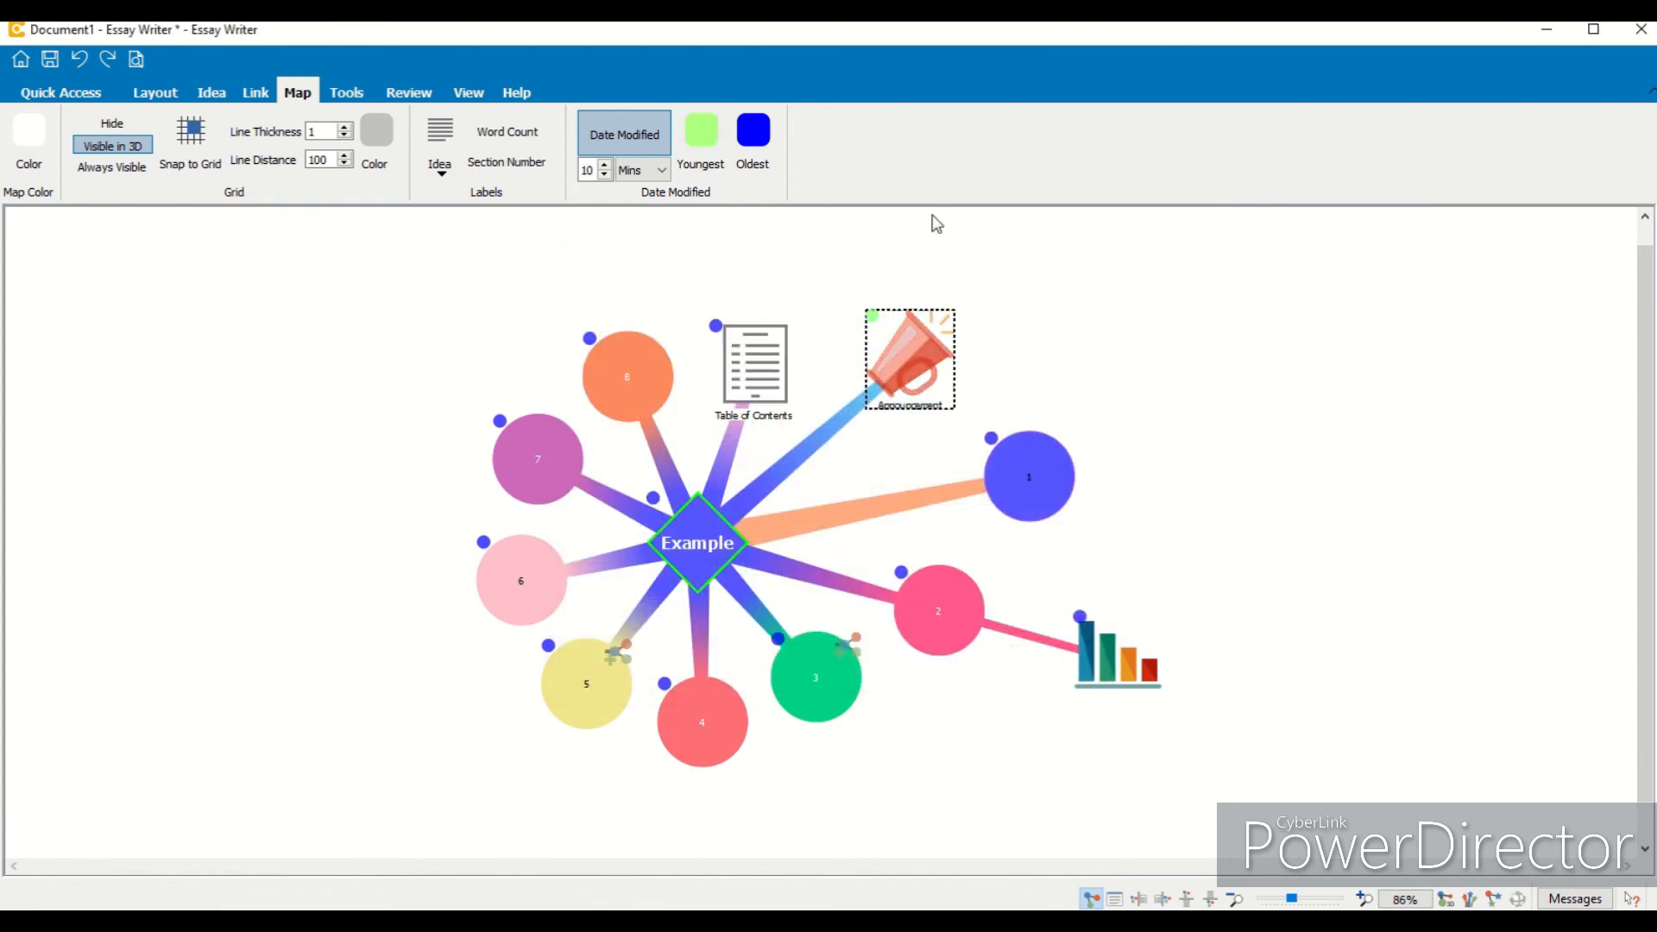
click(1049, 384)
Step: Set the Date Modified Oldest color to red (#ff0000)
click(735, 131)
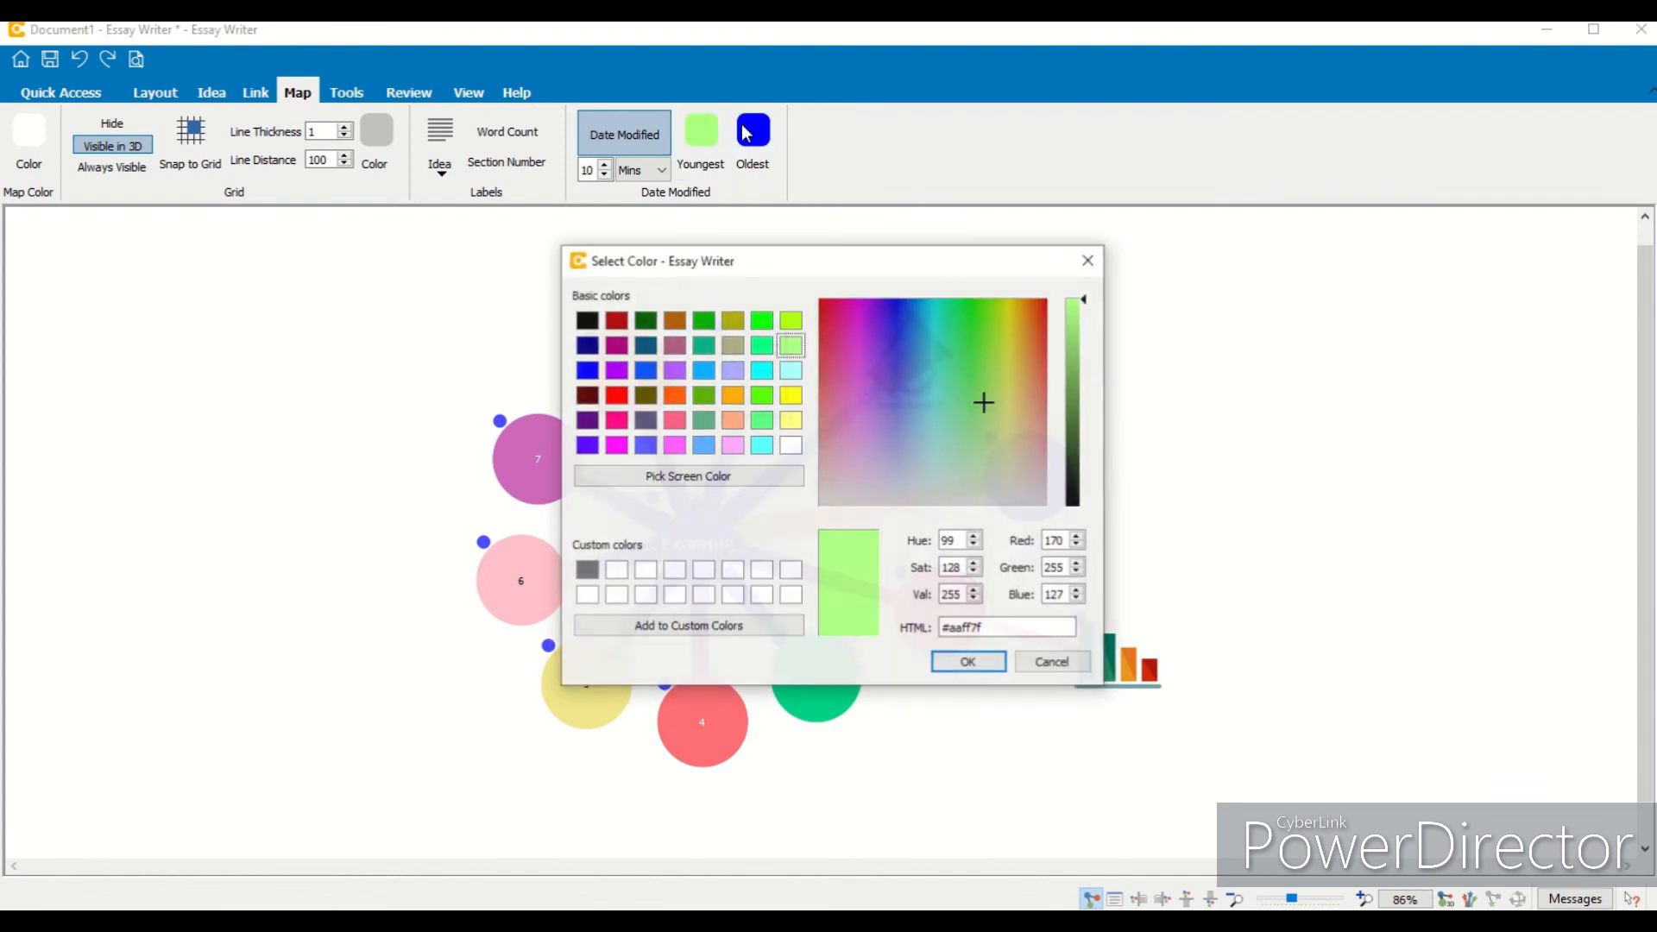
click(1051, 662)
click(752, 131)
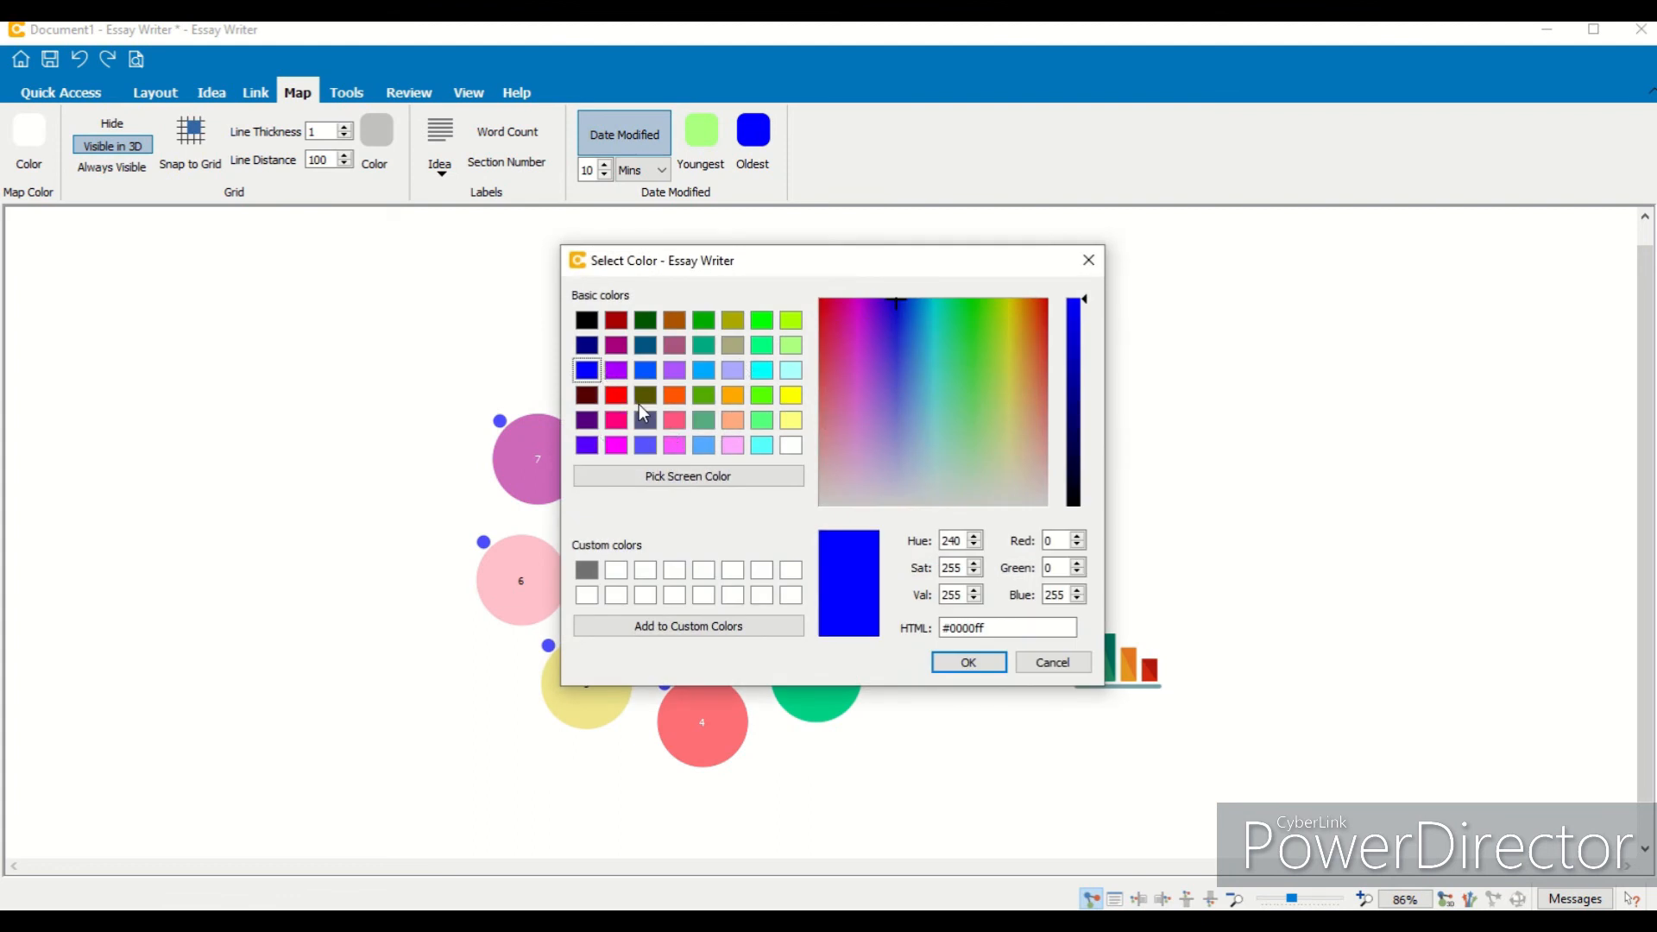
click(616, 395)
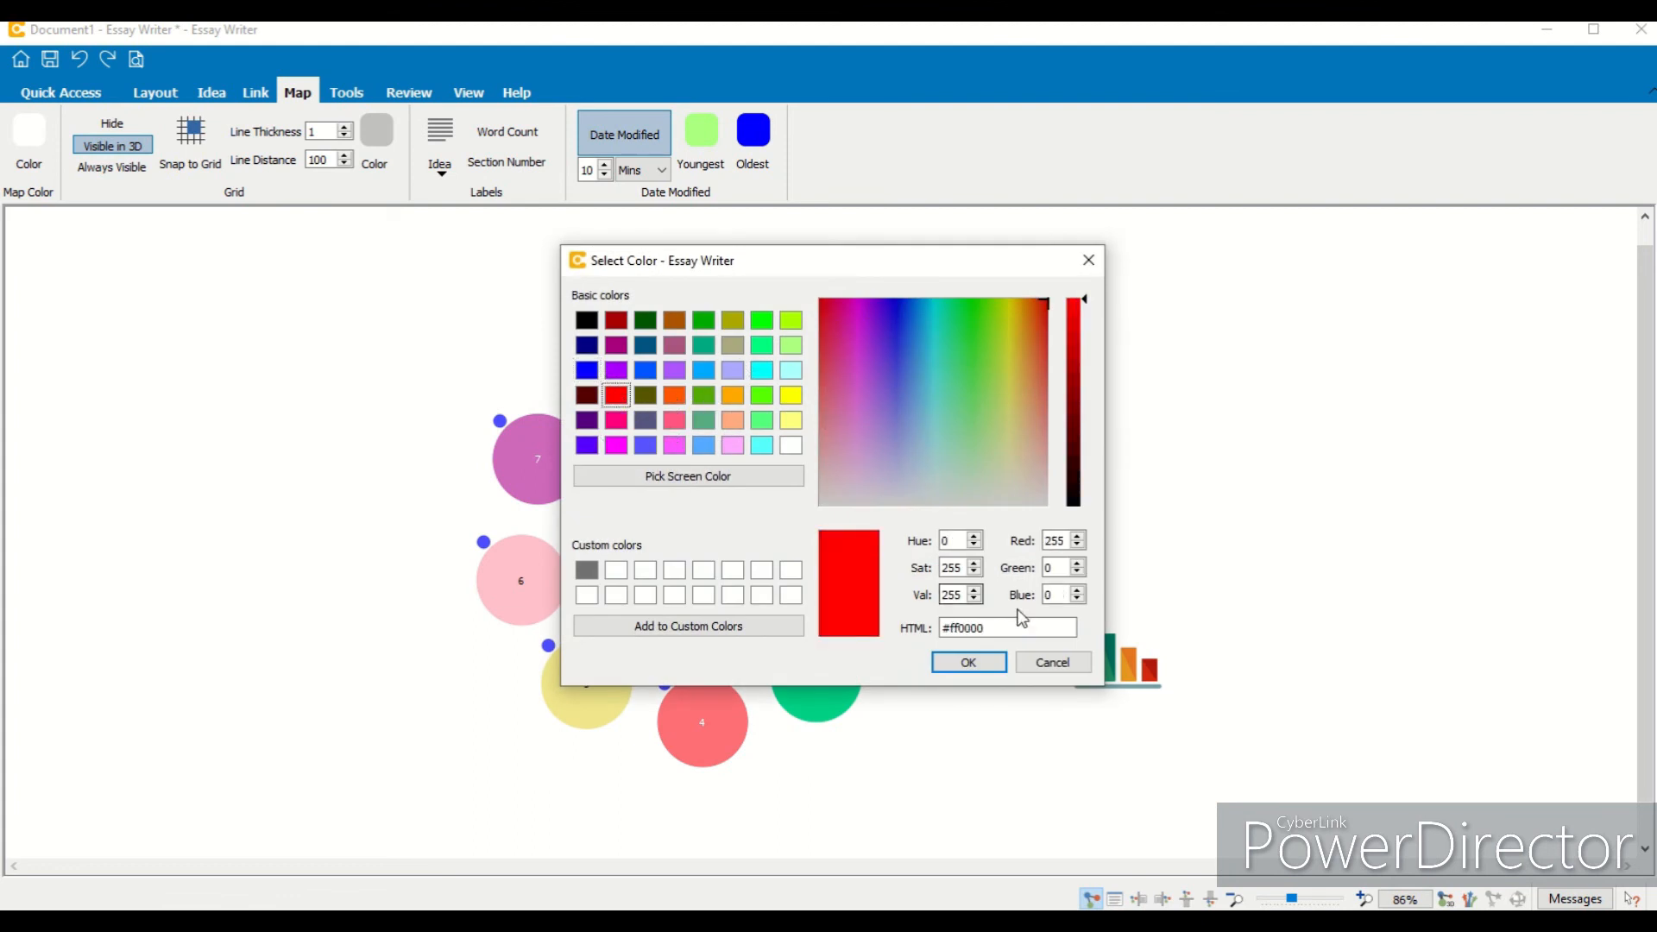
click(959, 664)
mouse_move(1051, 434)
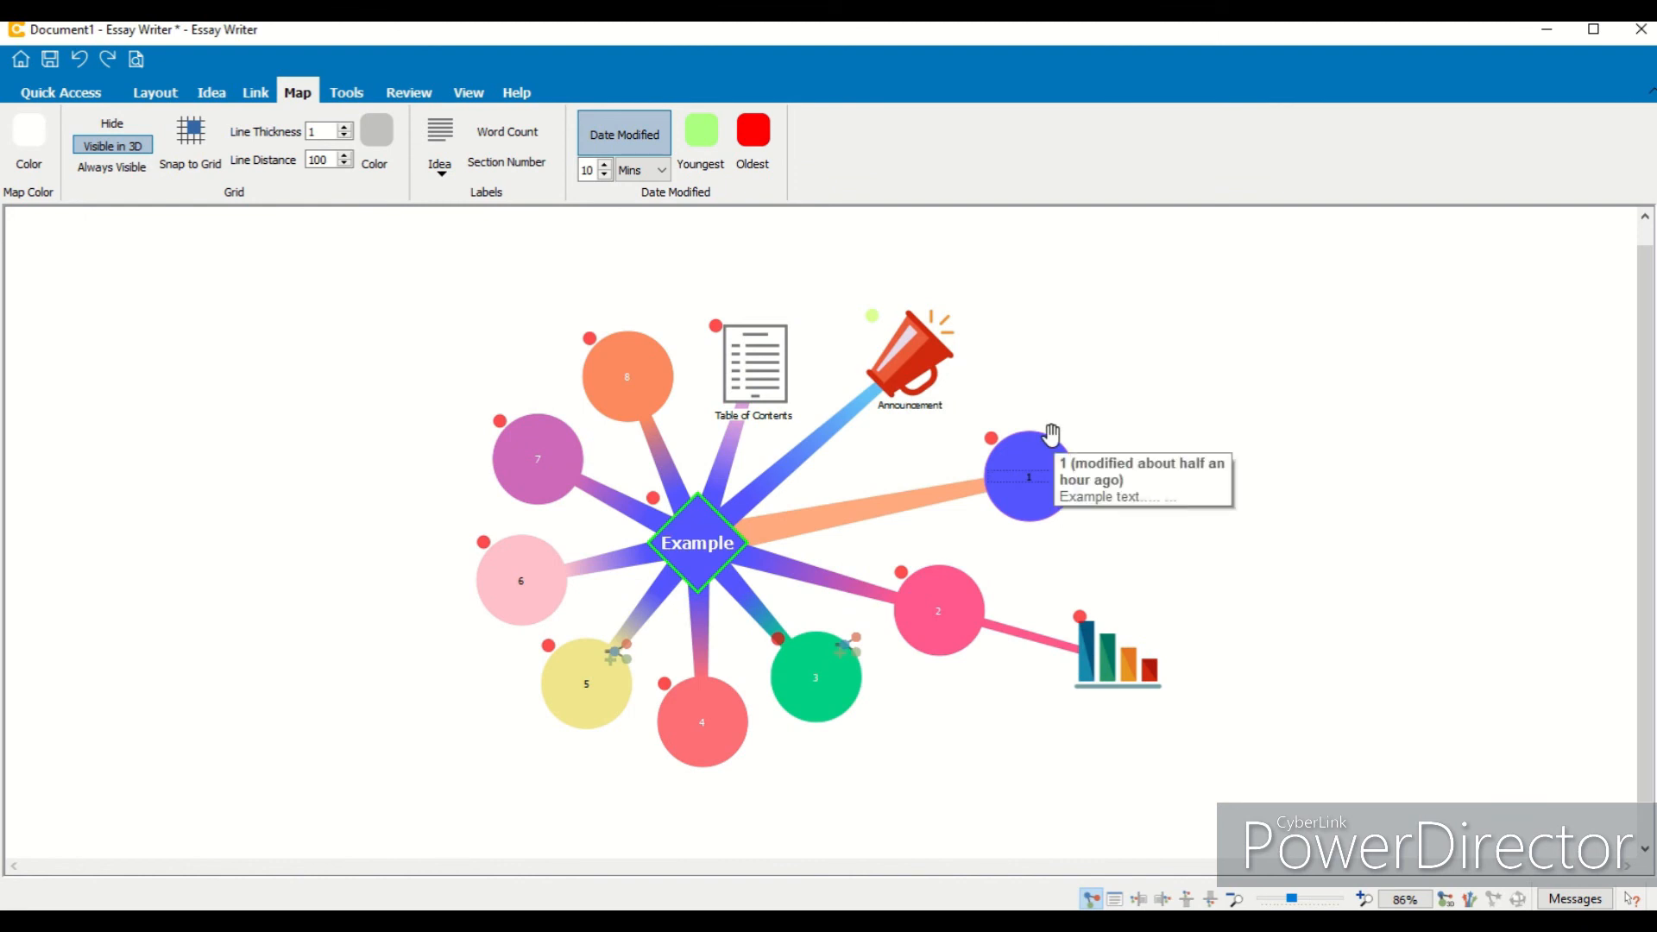
Step: Switch the Date Modified unit to Days and back to Mins, and turn the Date Modified markers off
click(642, 170)
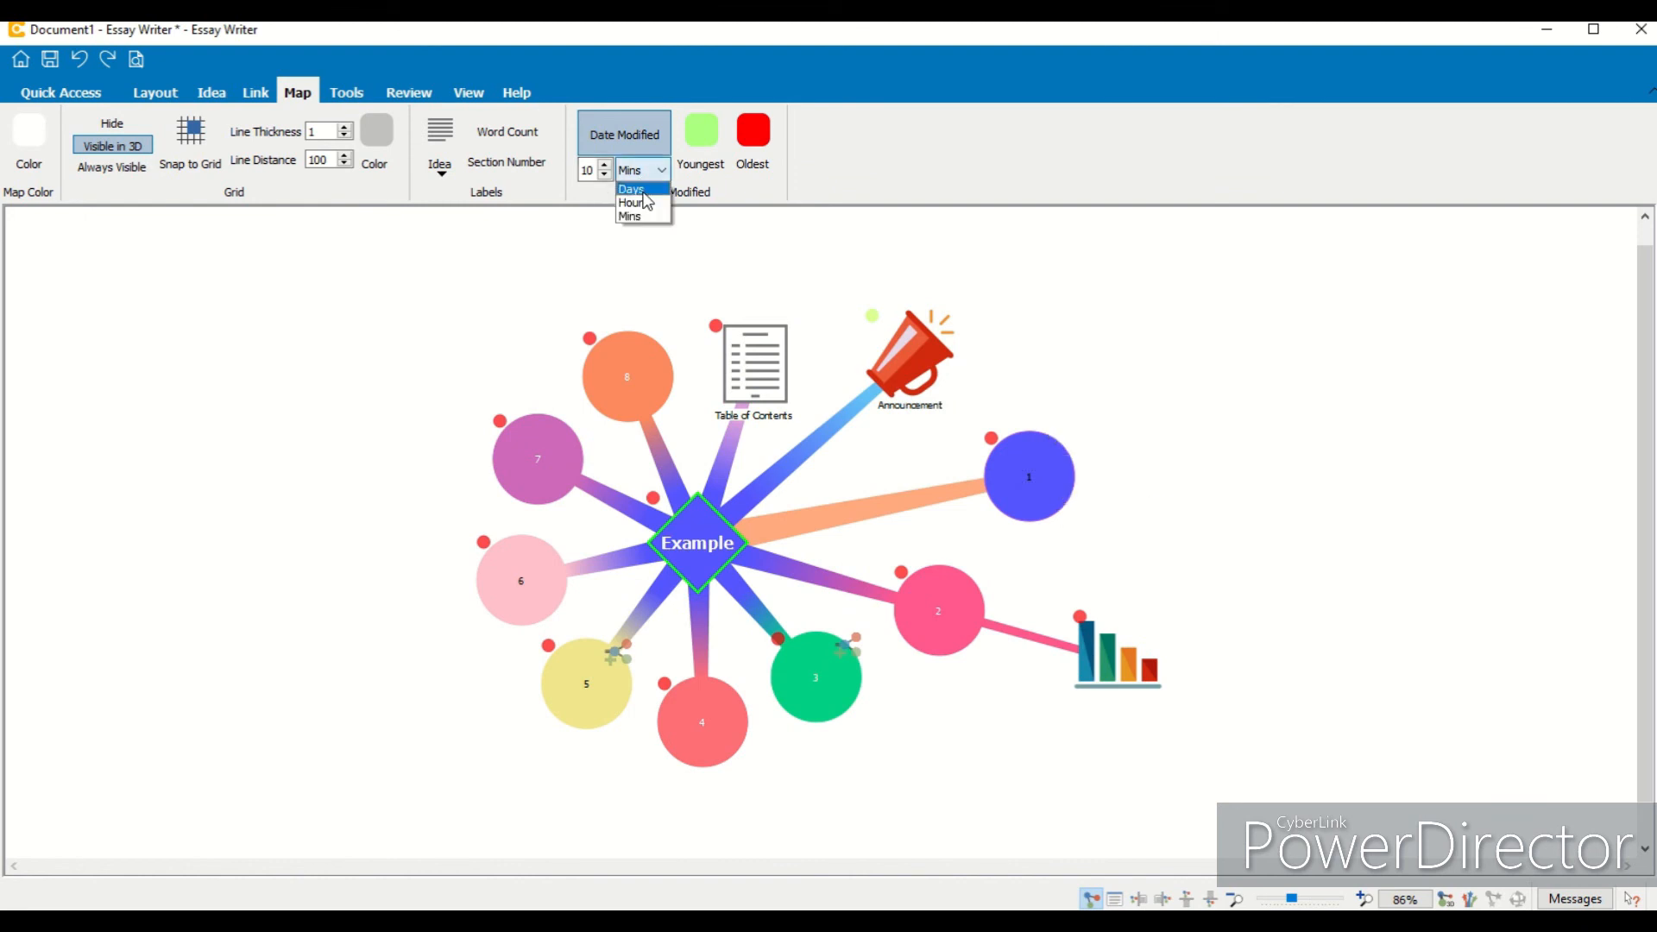
click(637, 189)
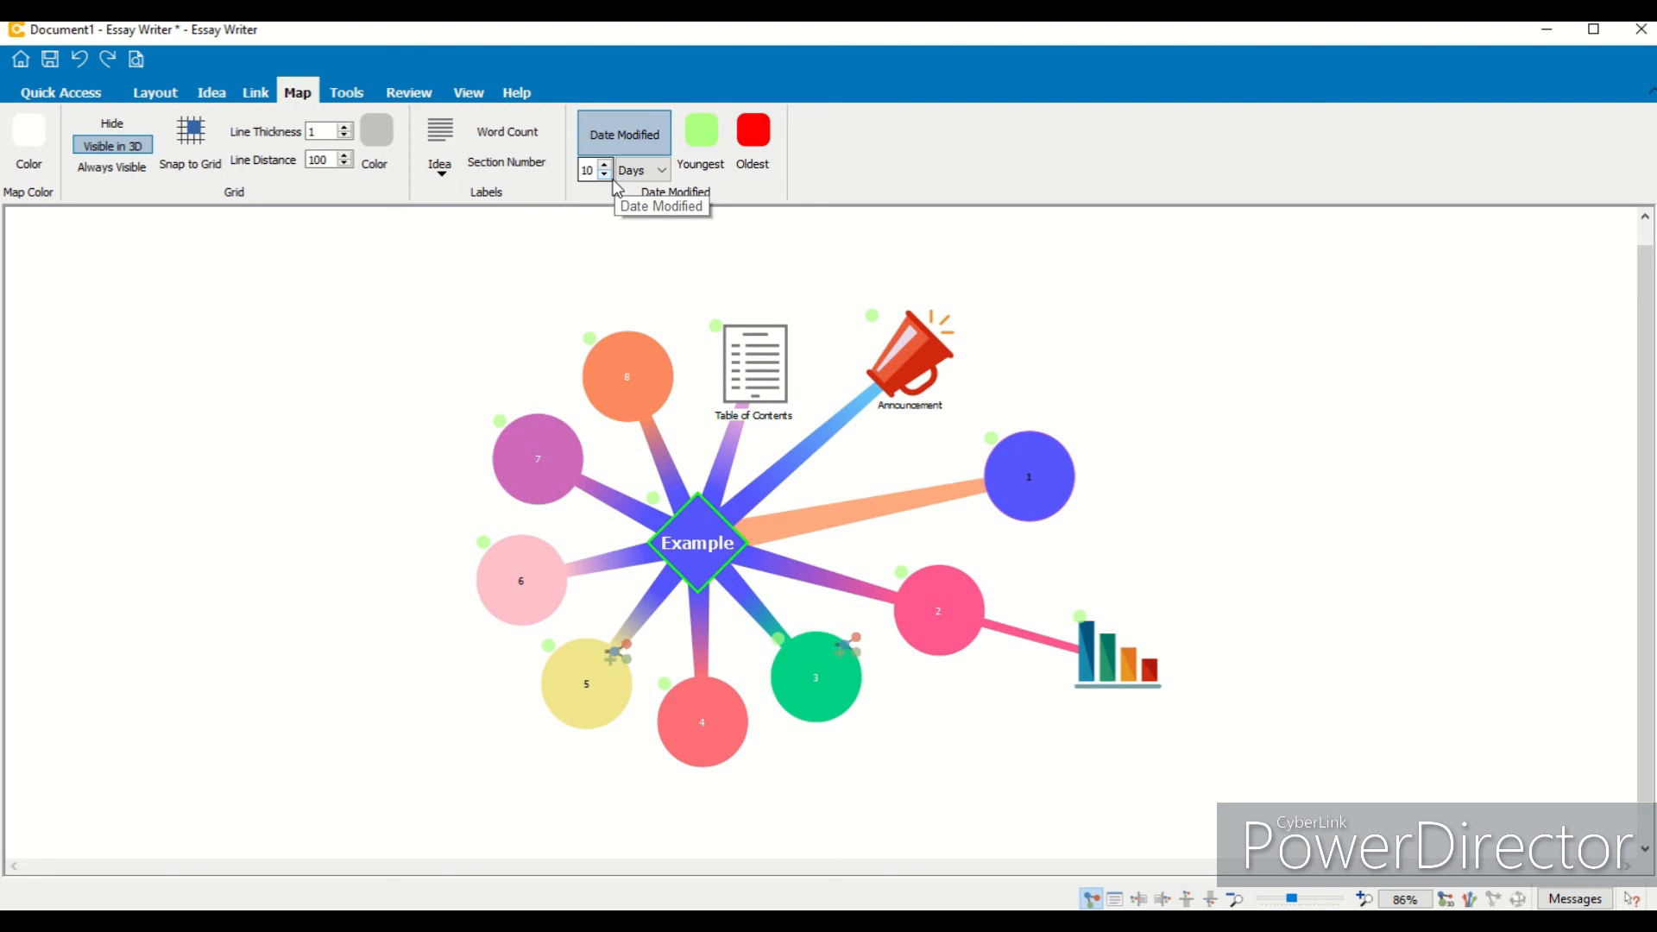
click(637, 170)
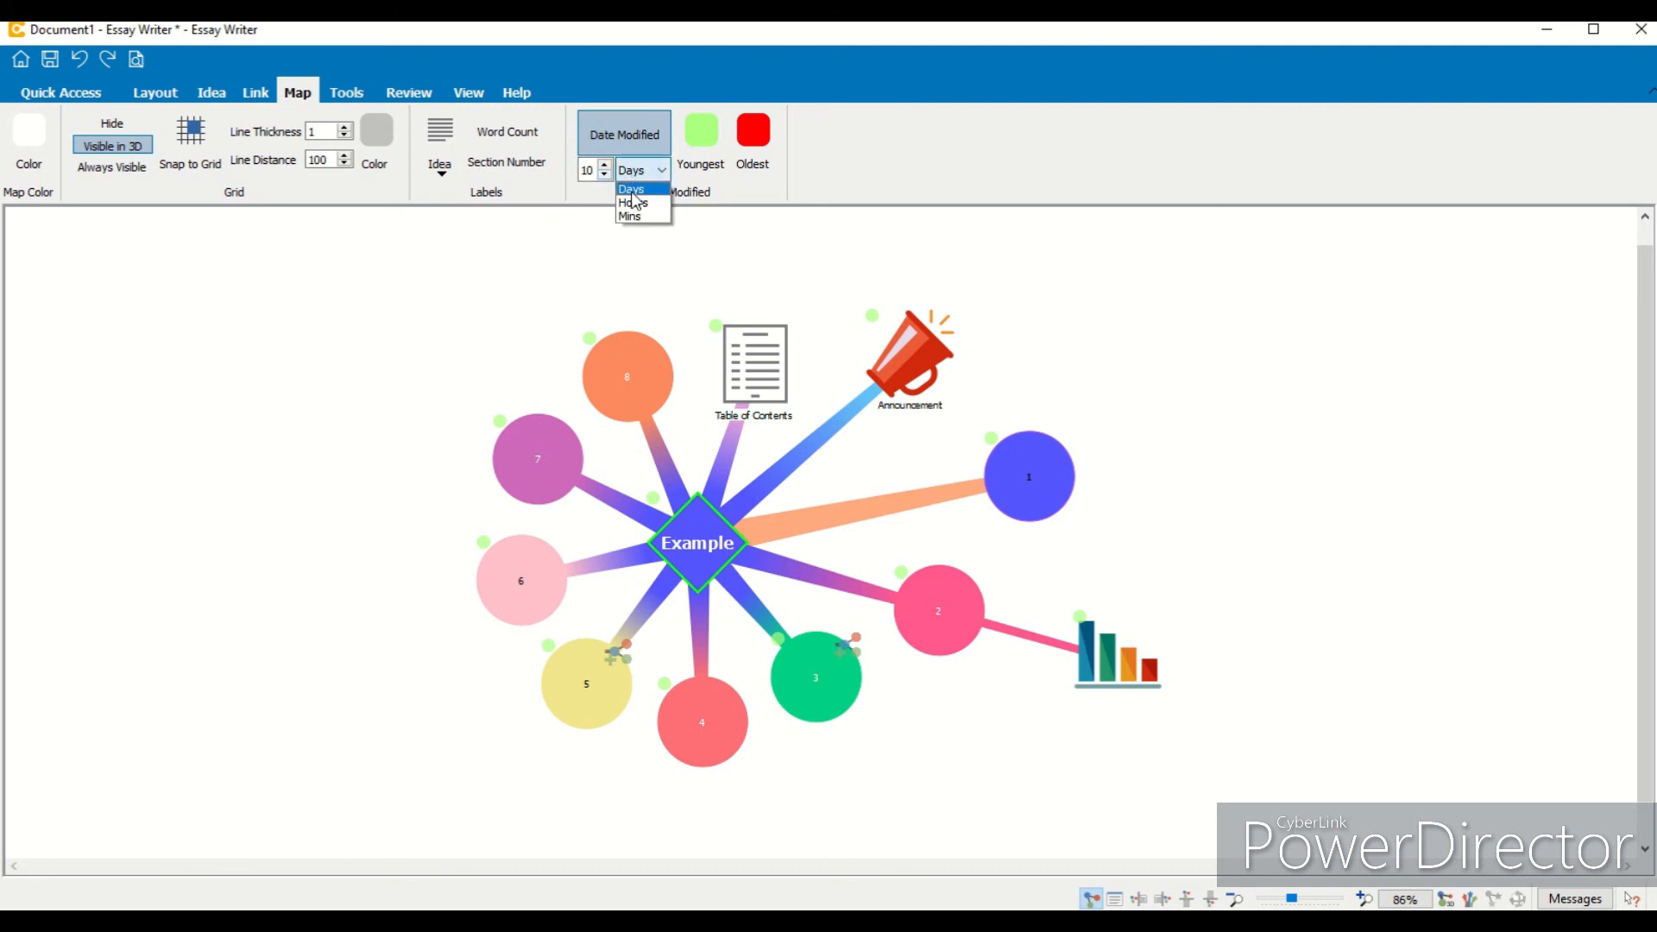
click(630, 211)
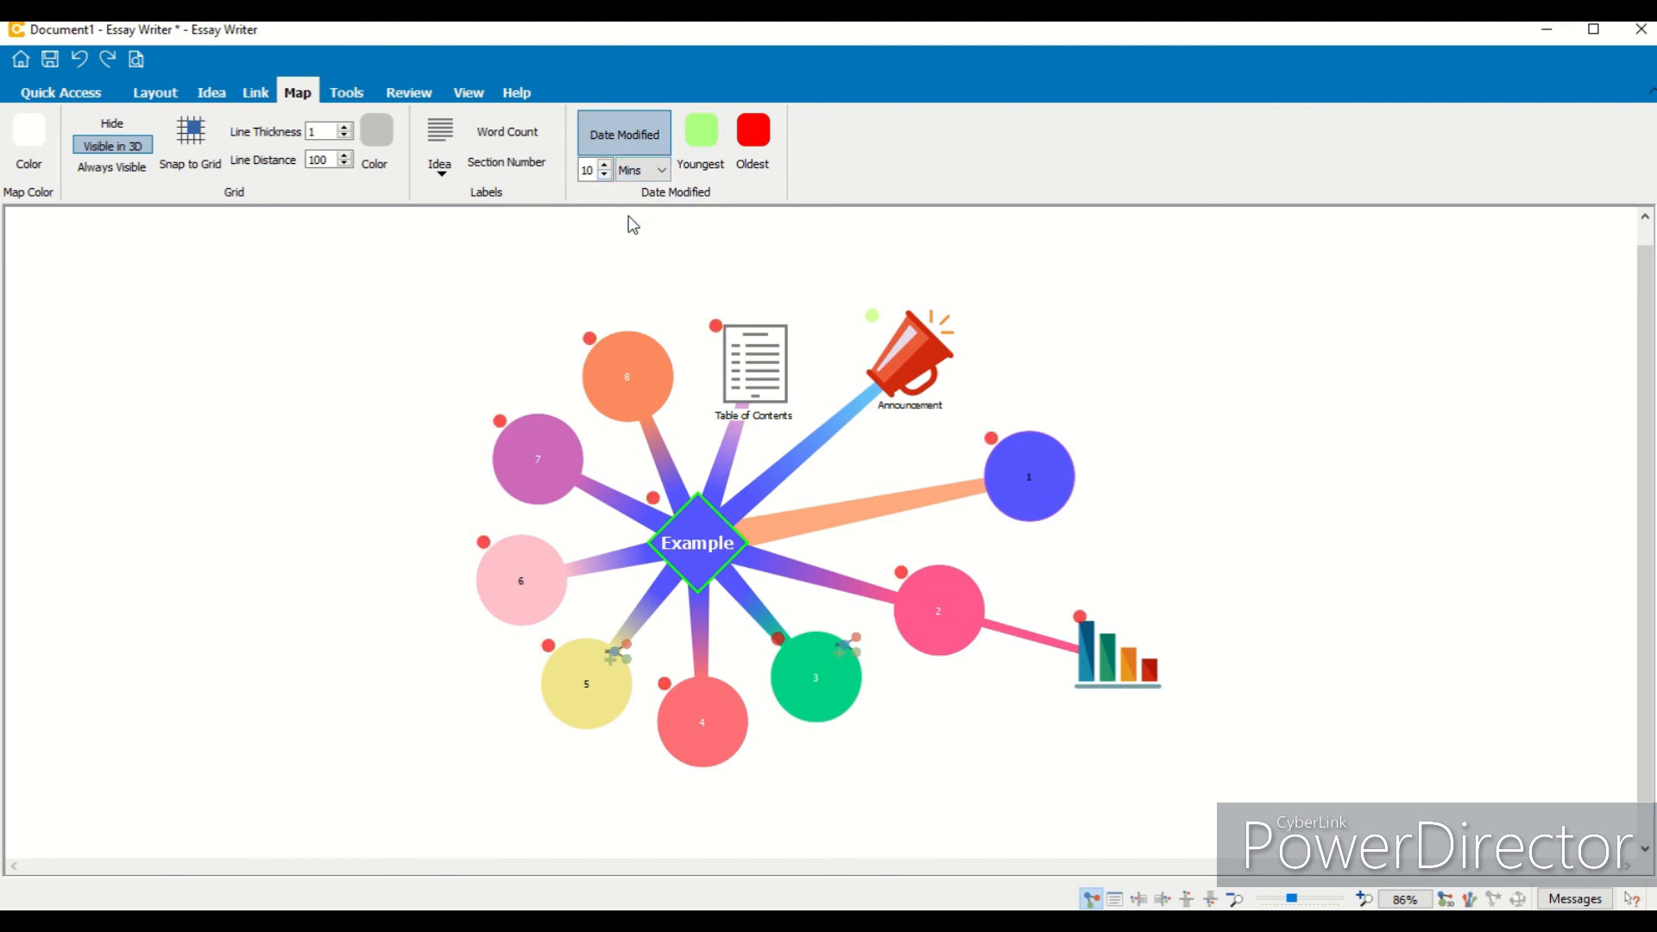
click(635, 152)
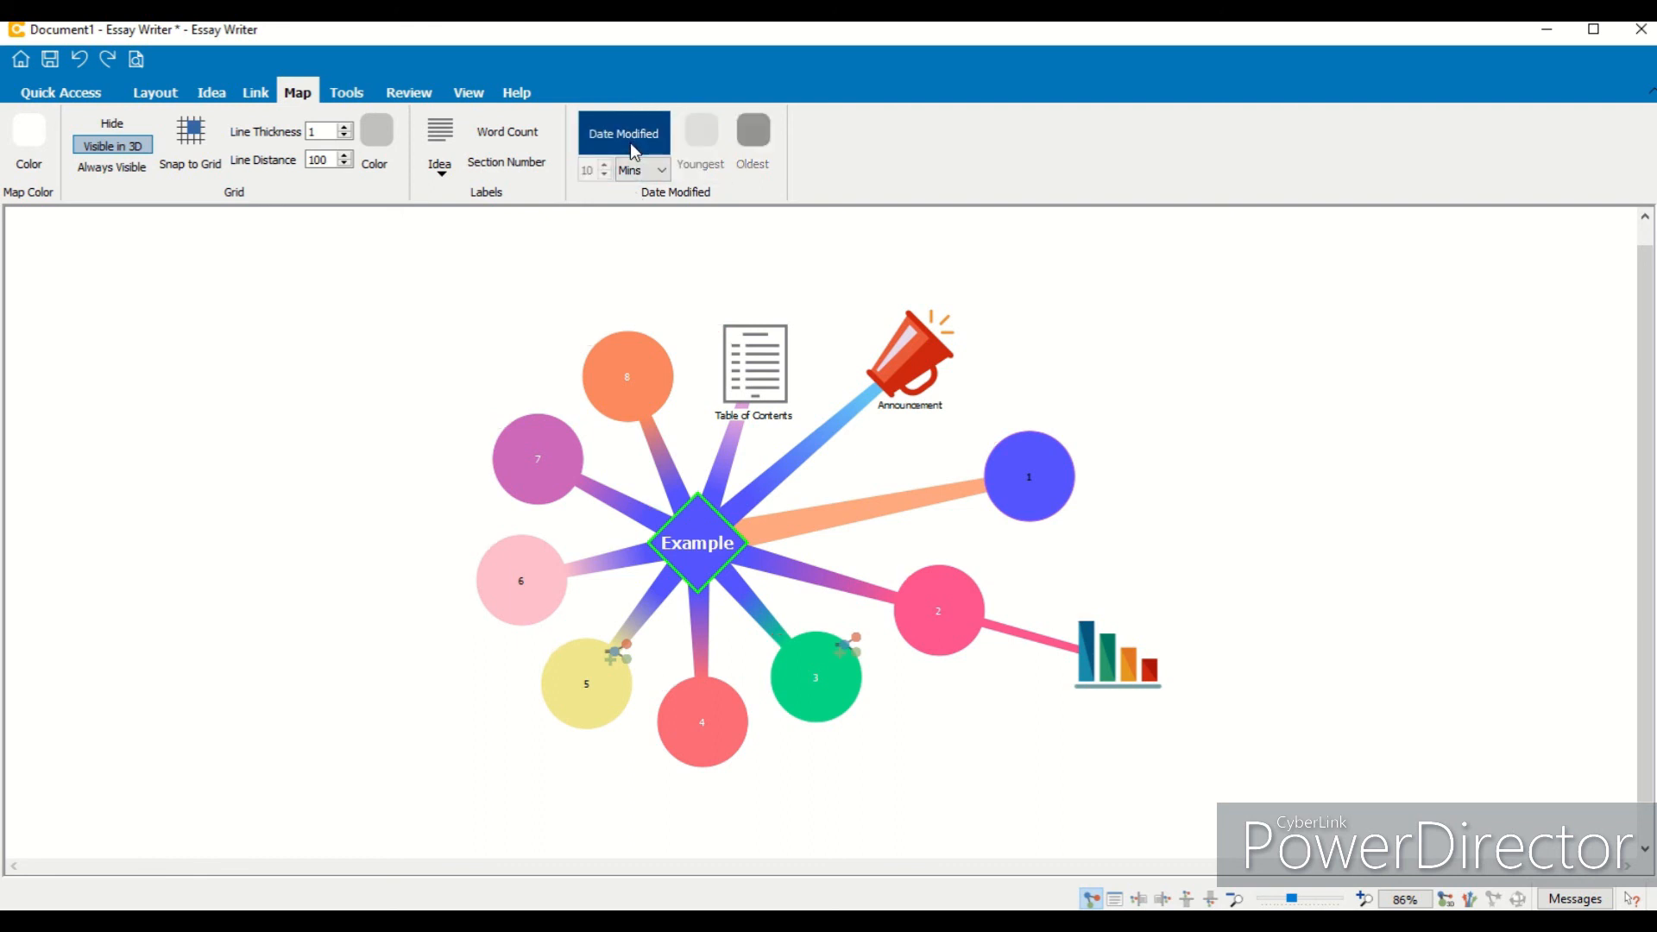
Step: Review the Text View document settings, including print style, text style, editor colors and numbering styles, and leave them without saving changes
click(345, 97)
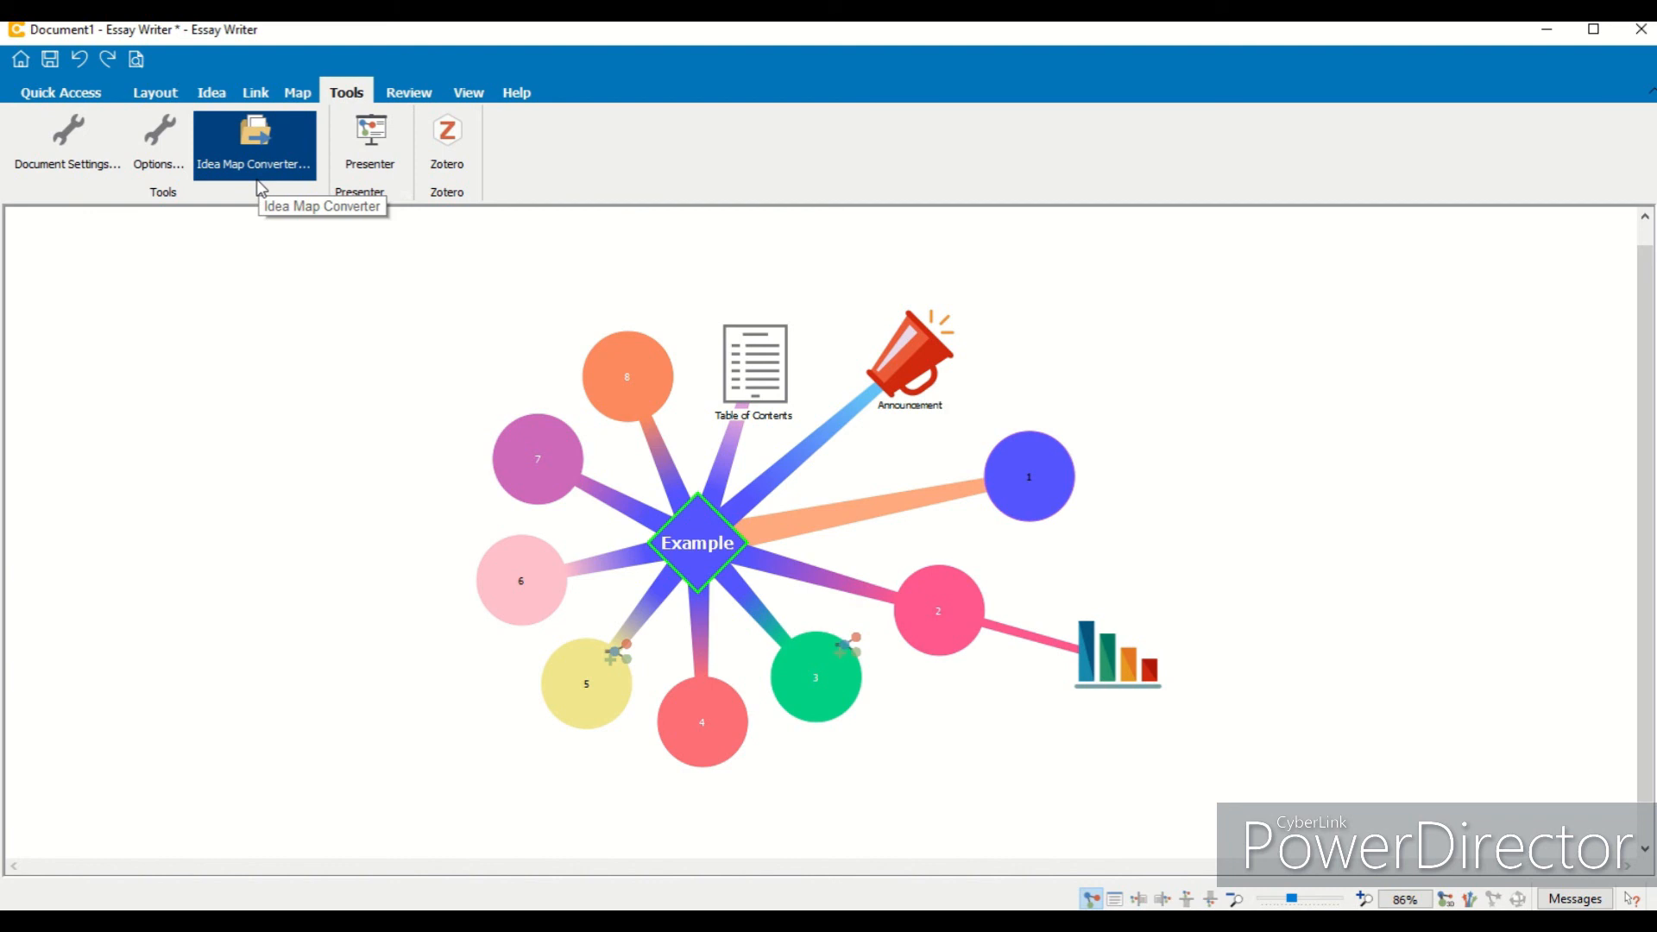
click(69, 152)
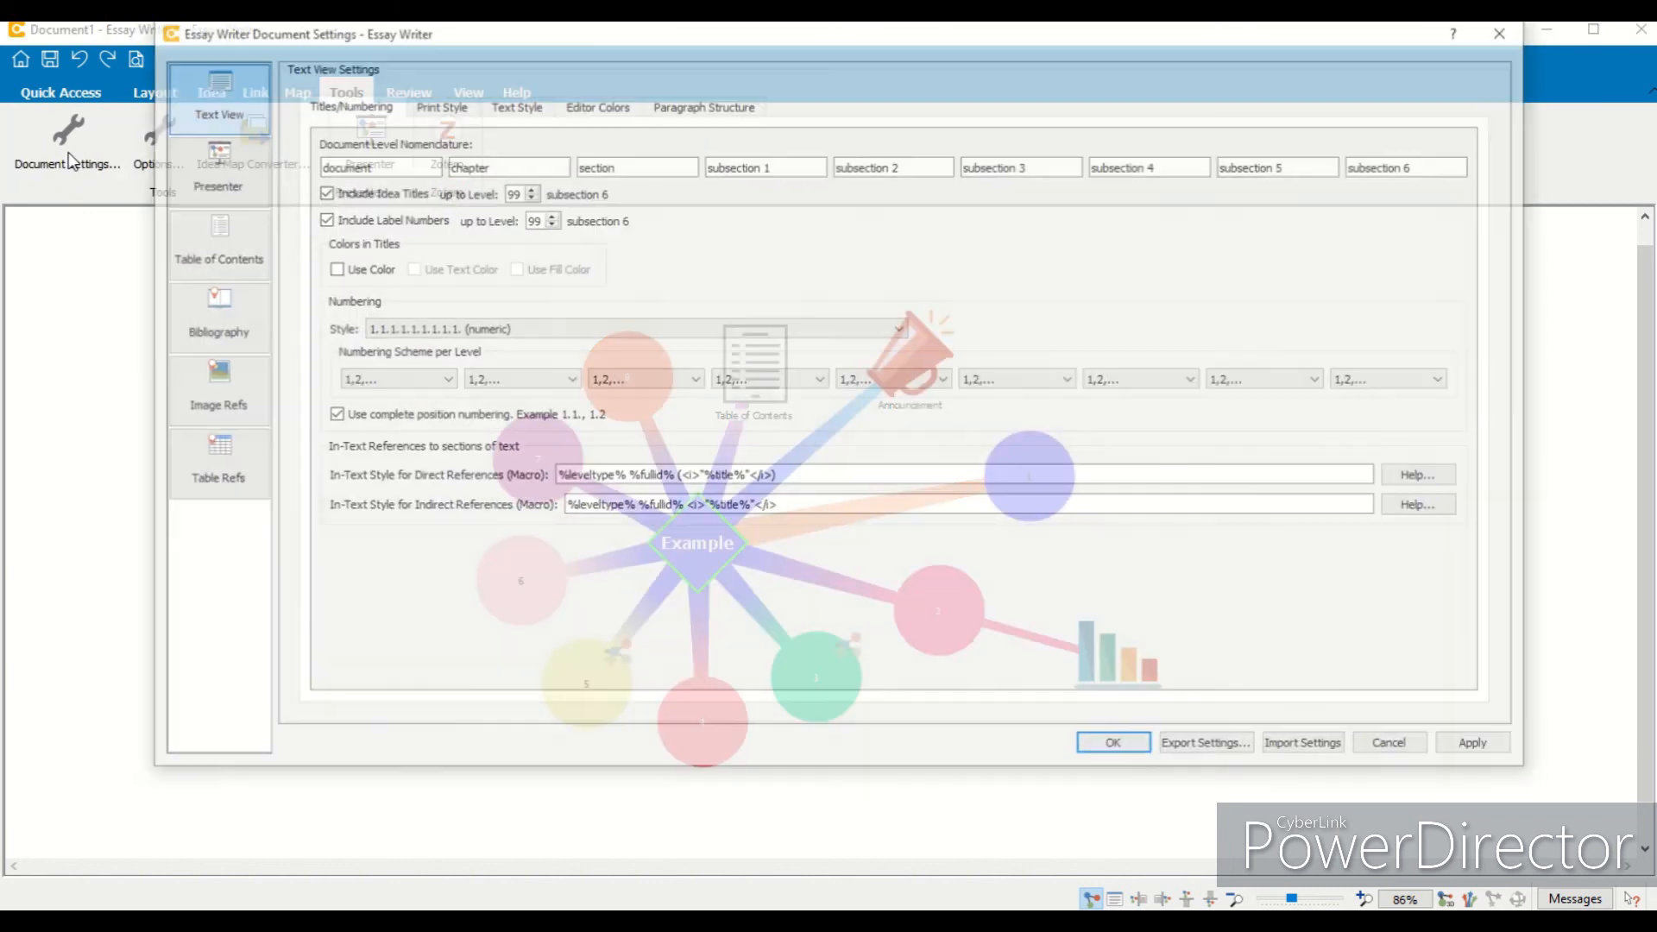
drag(609, 43, 635, 115)
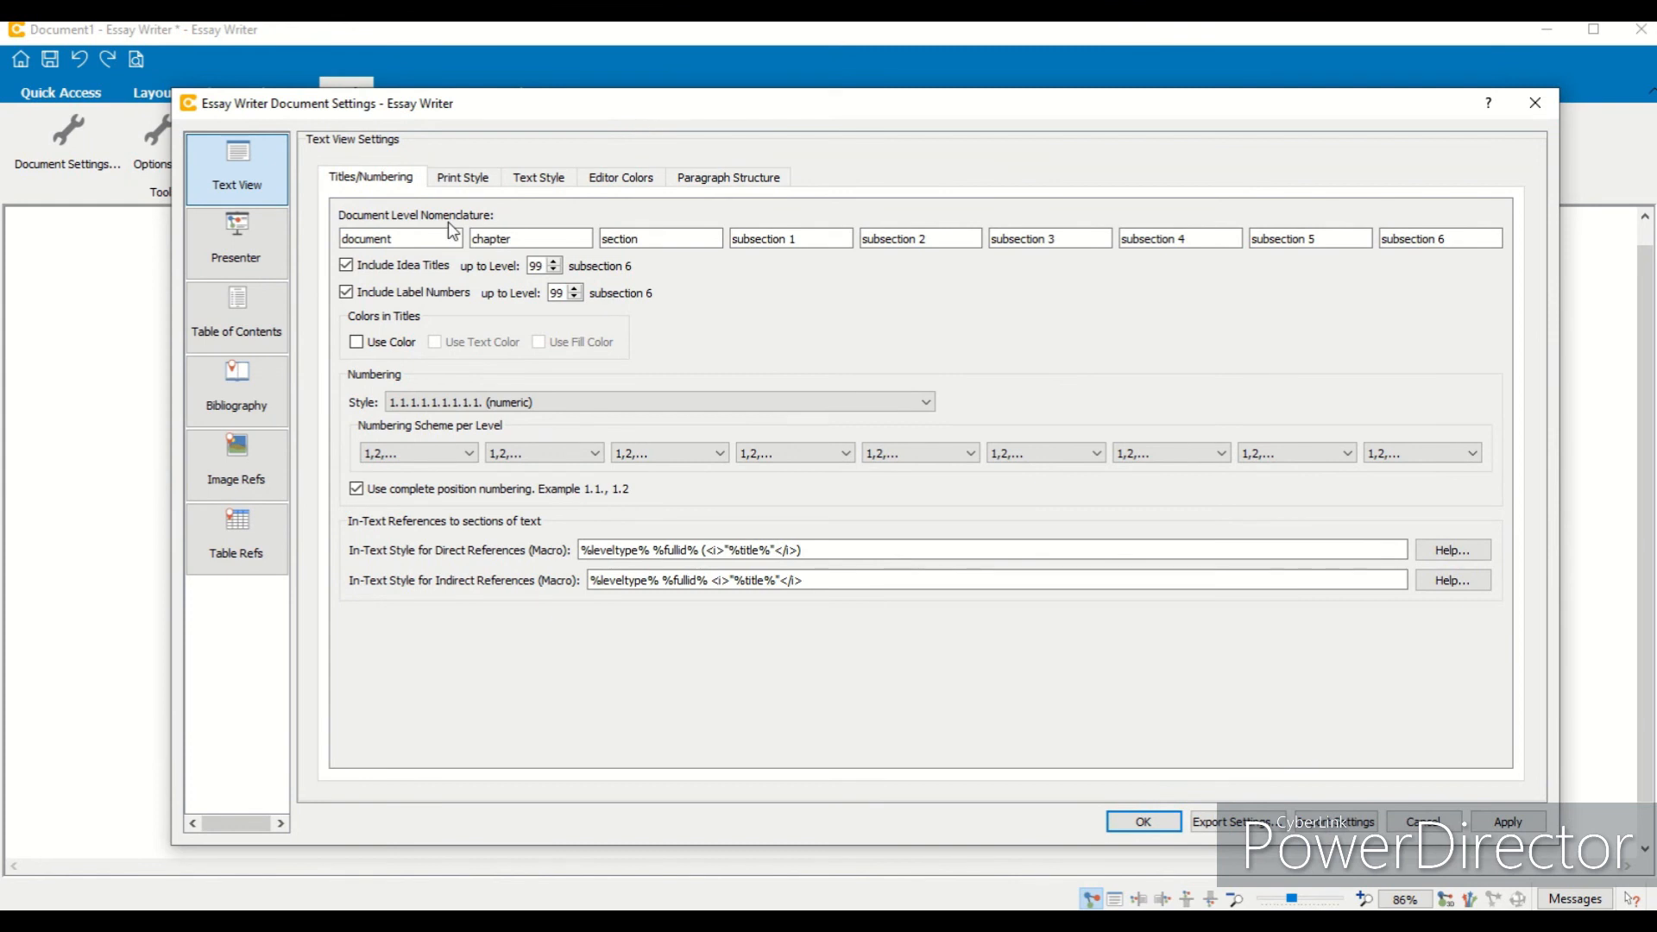
click(456, 181)
click(516, 178)
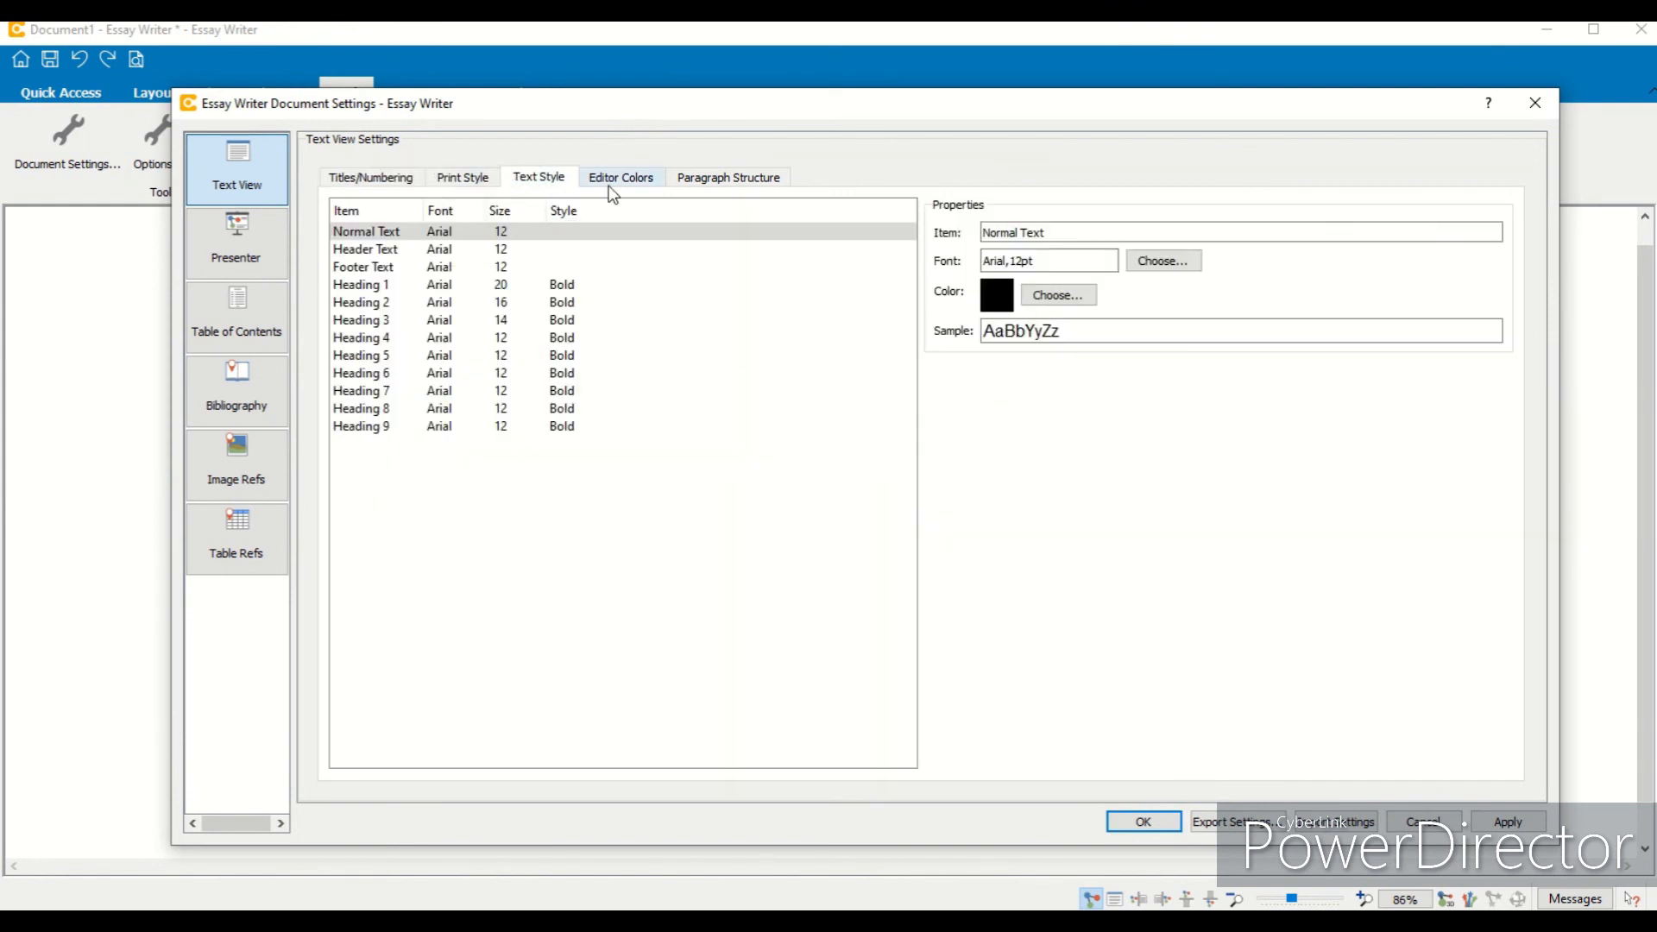
click(613, 185)
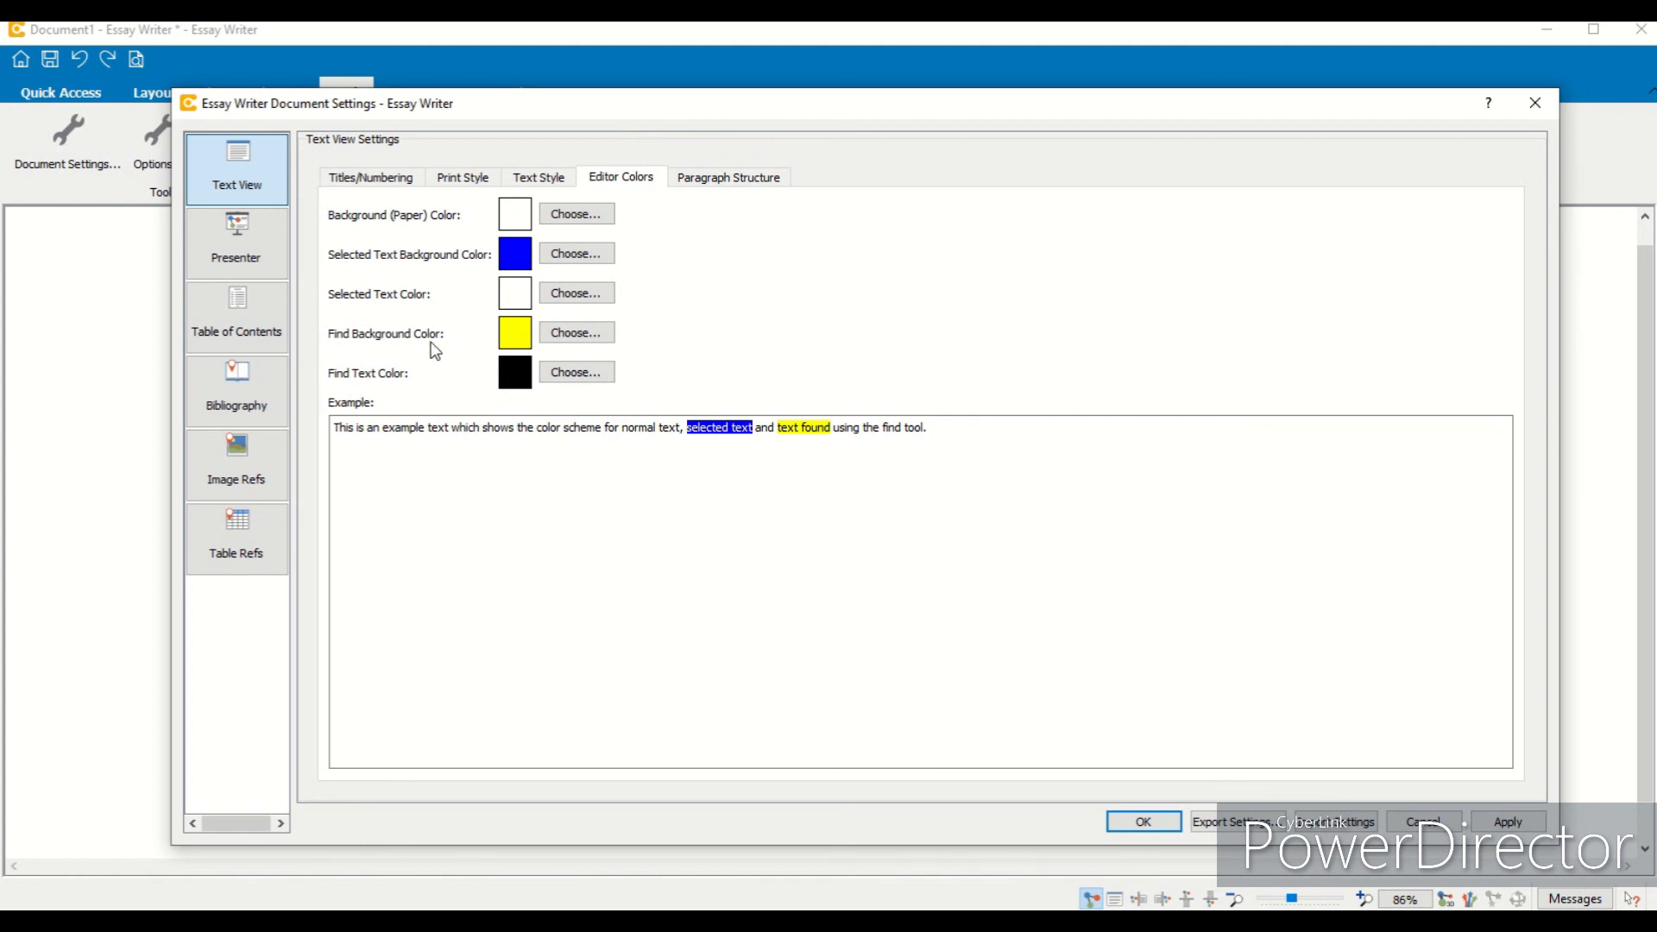
click(372, 182)
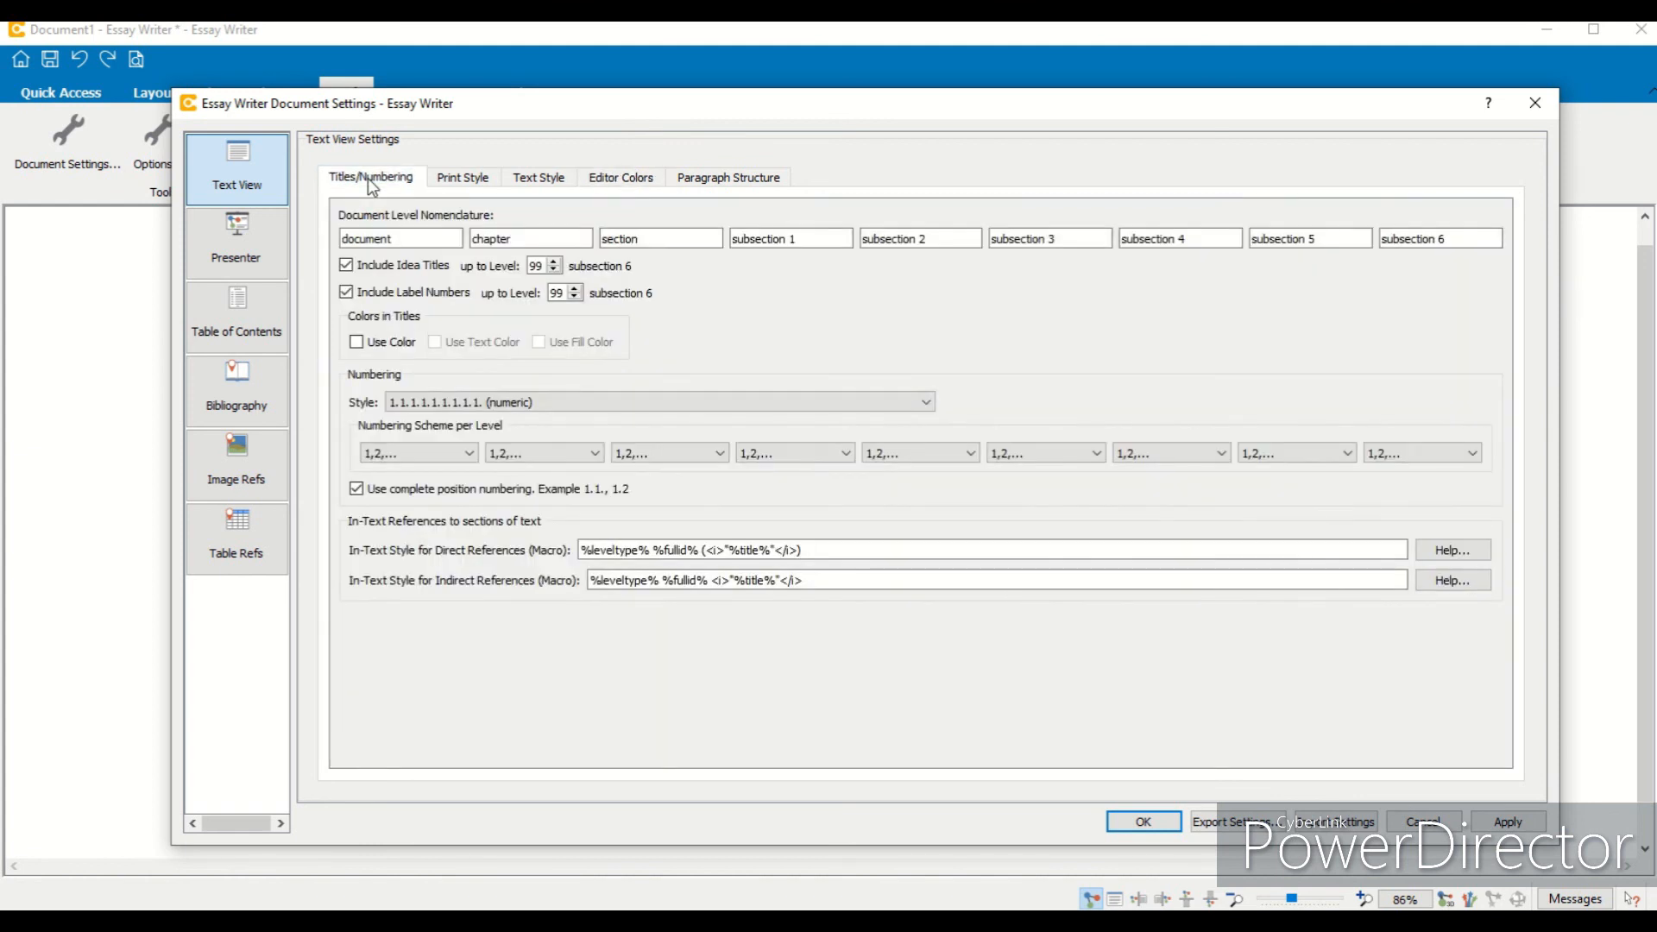
click(500, 402)
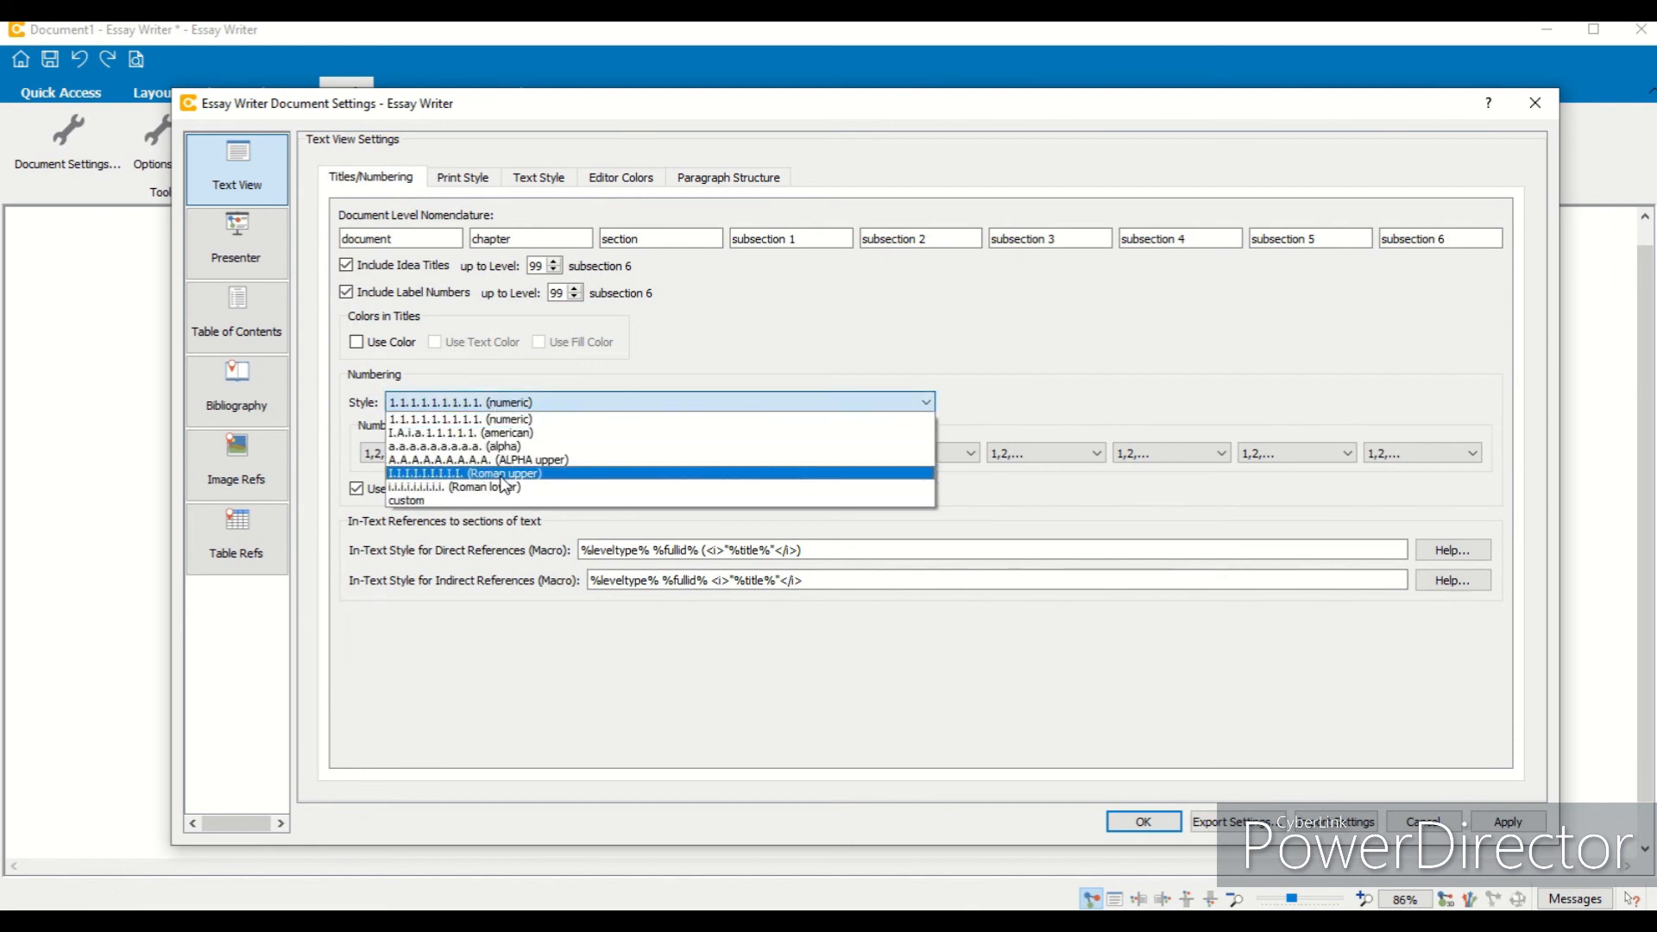
click(1030, 330)
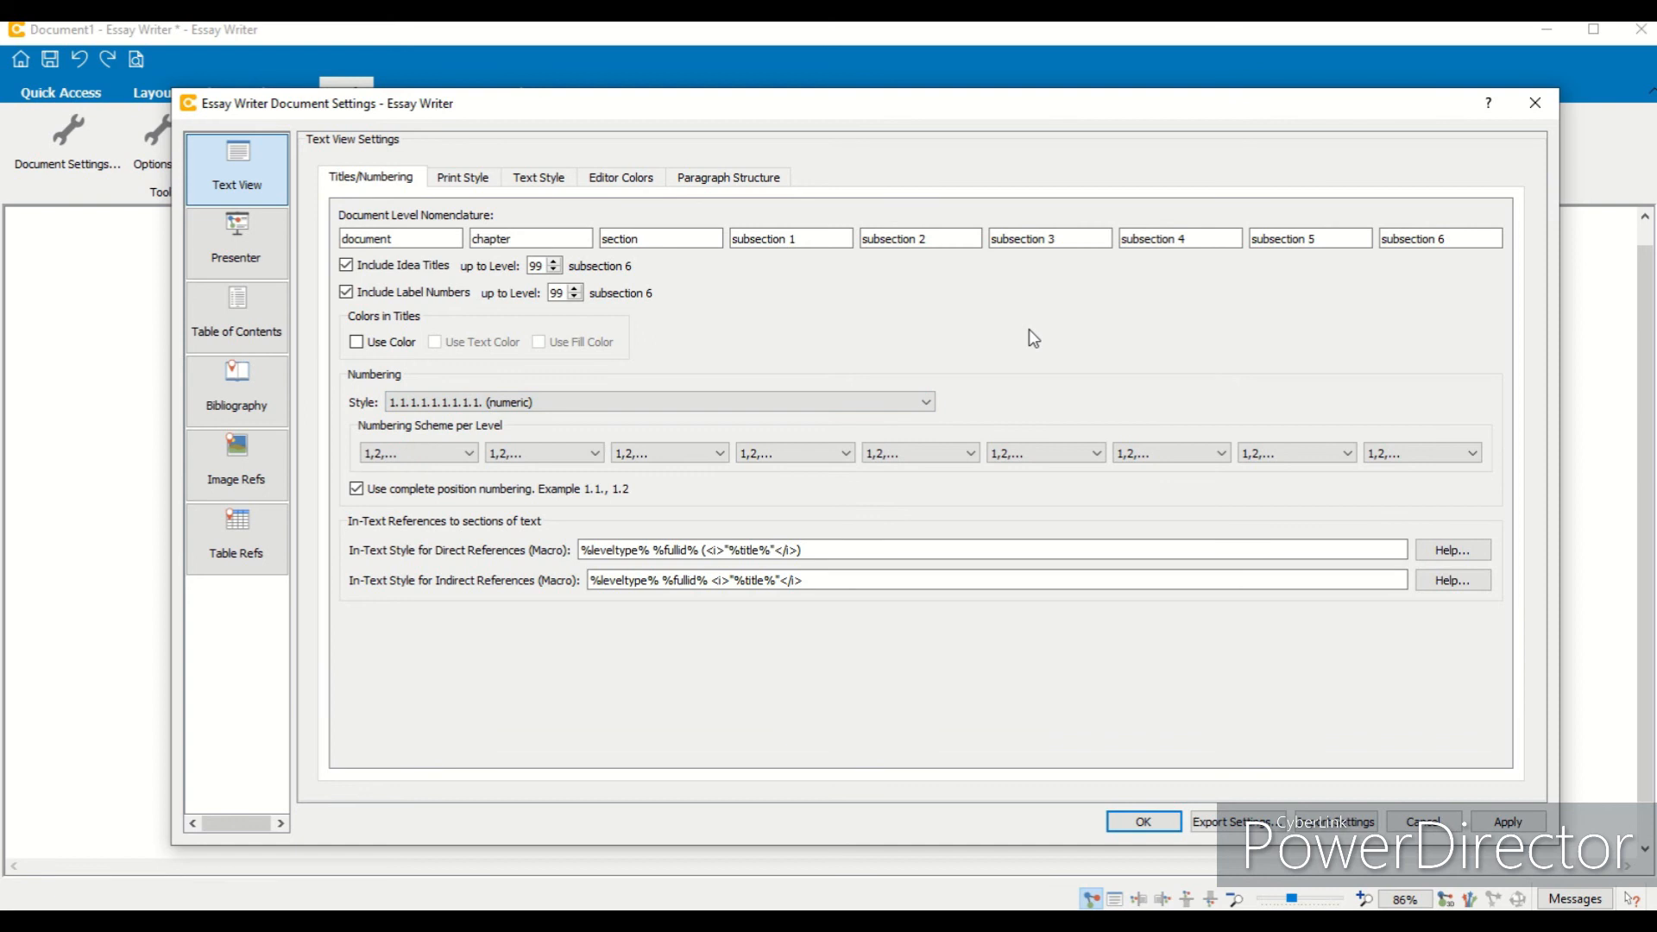
click(1415, 824)
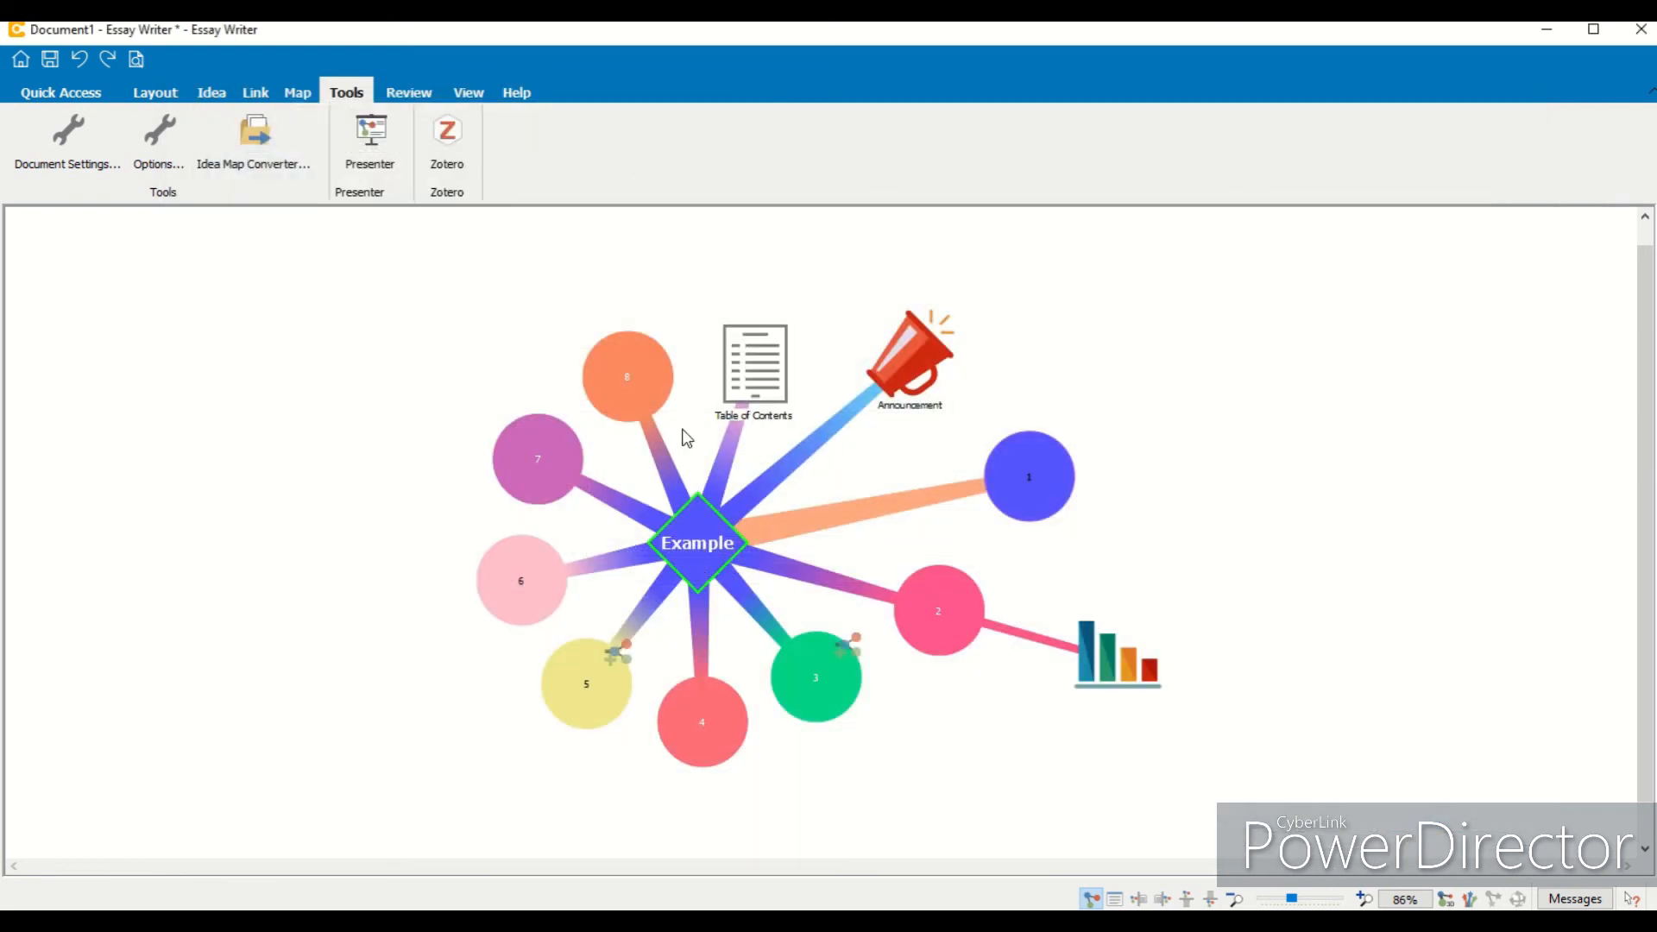
Step: Review the program options for General Program, Ideamap View, Clipart Viewer and Phrase Bank, and leave them without saving changes
click(169, 163)
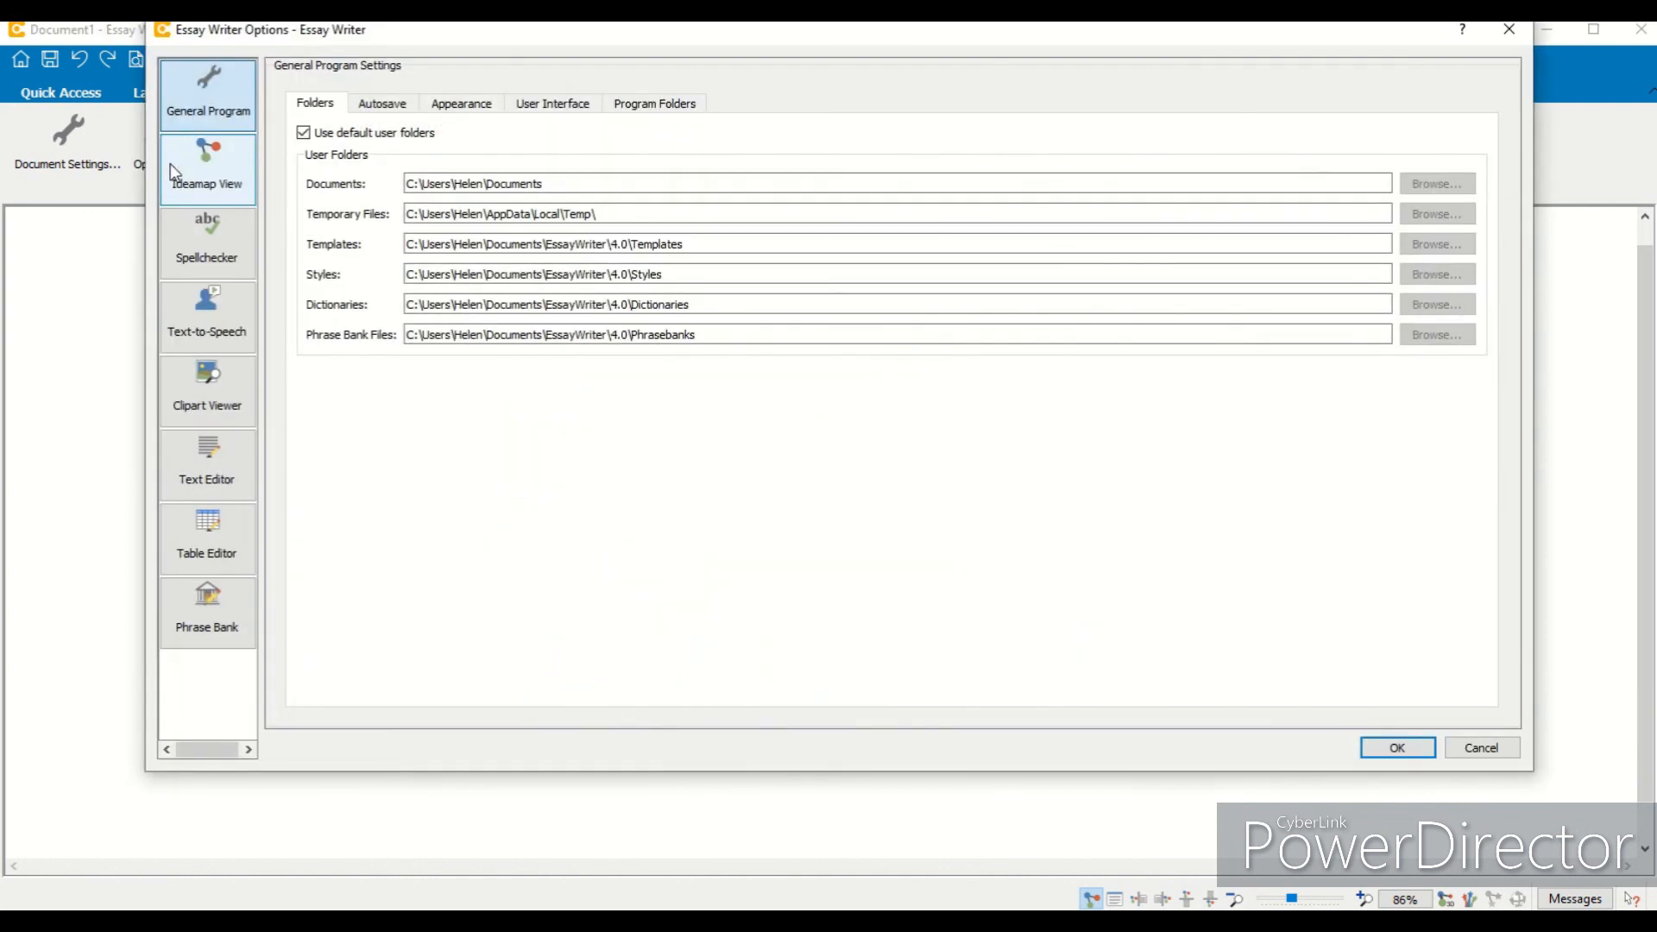
drag(425, 31, 427, 117)
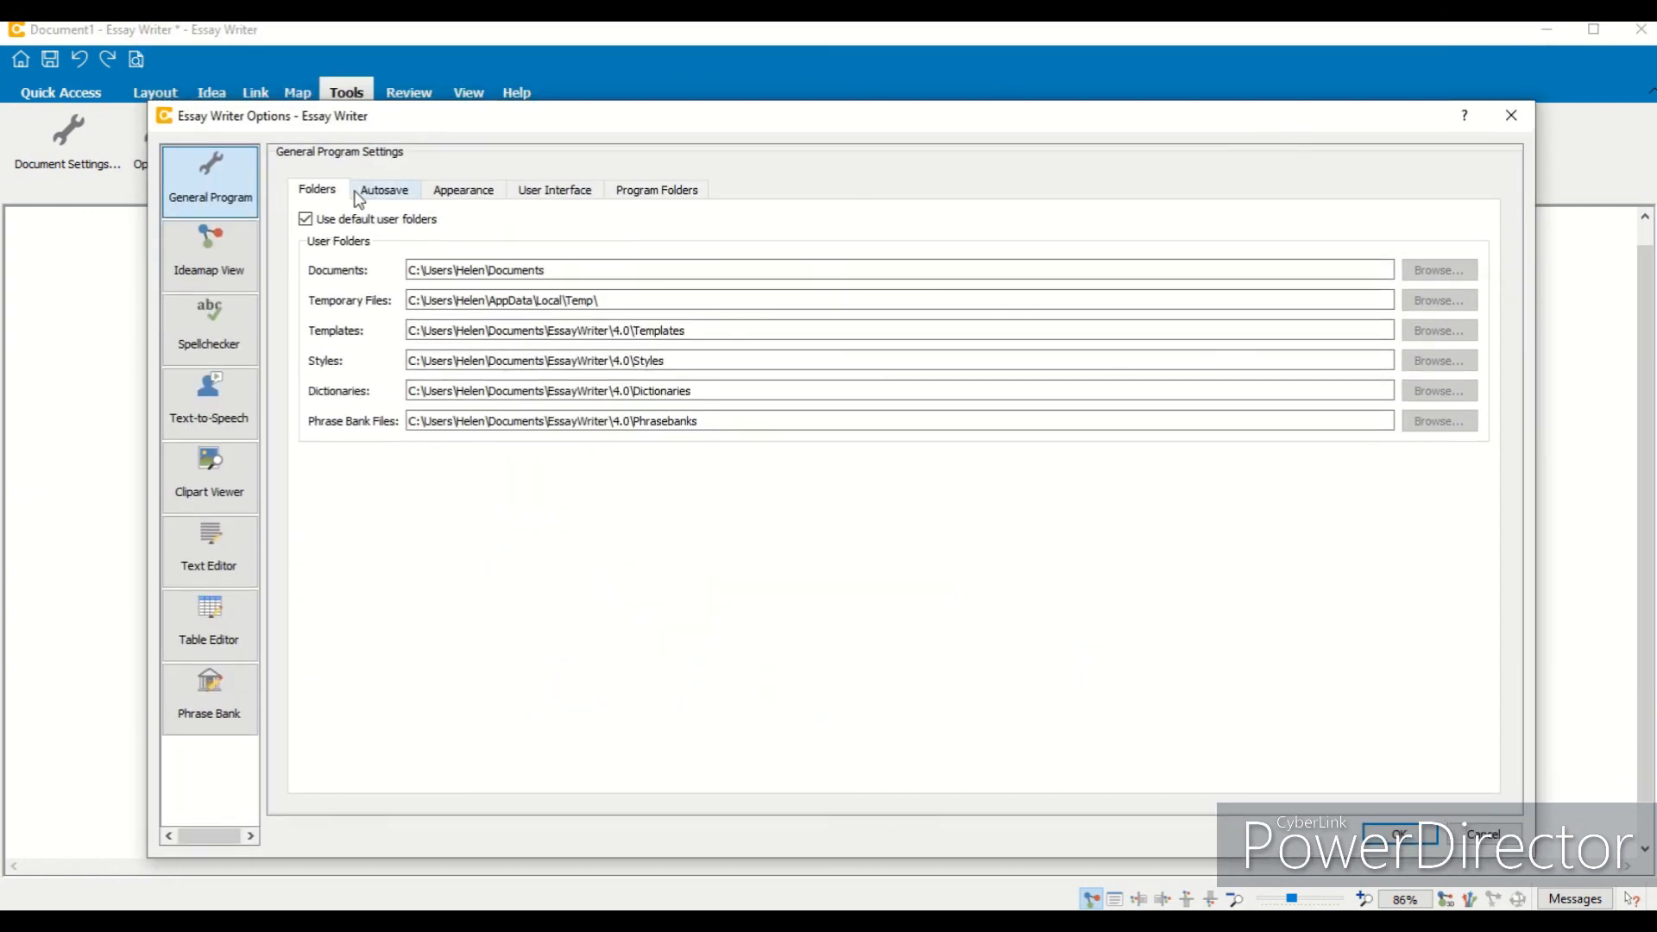
click(229, 260)
click(380, 192)
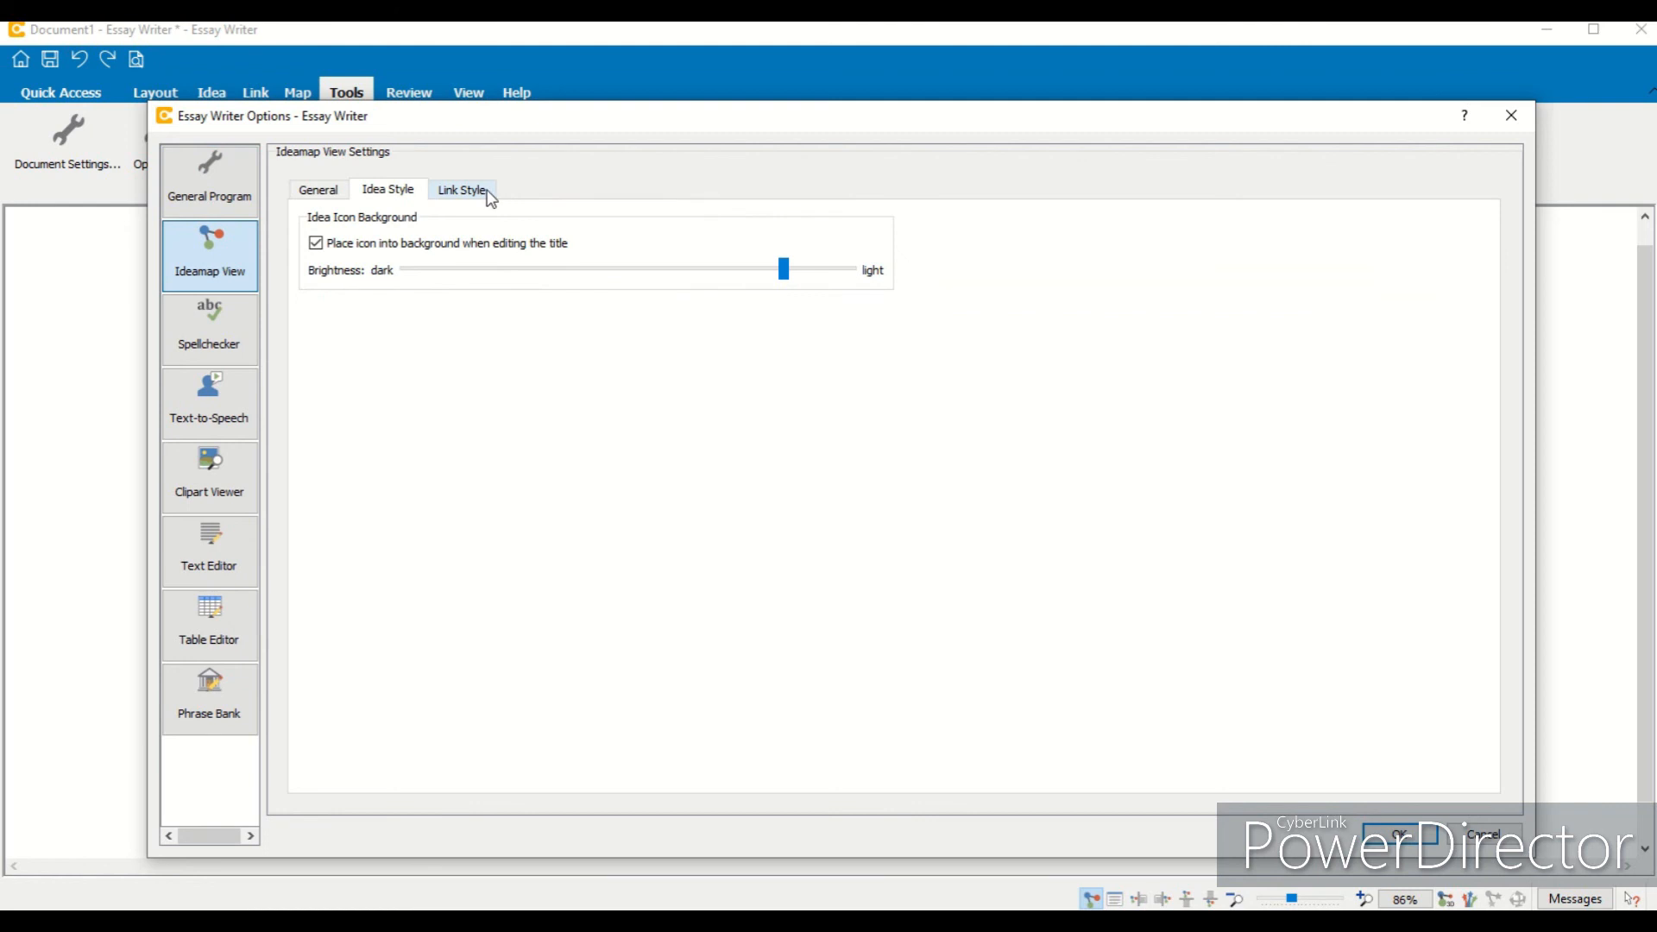
click(489, 194)
click(210, 457)
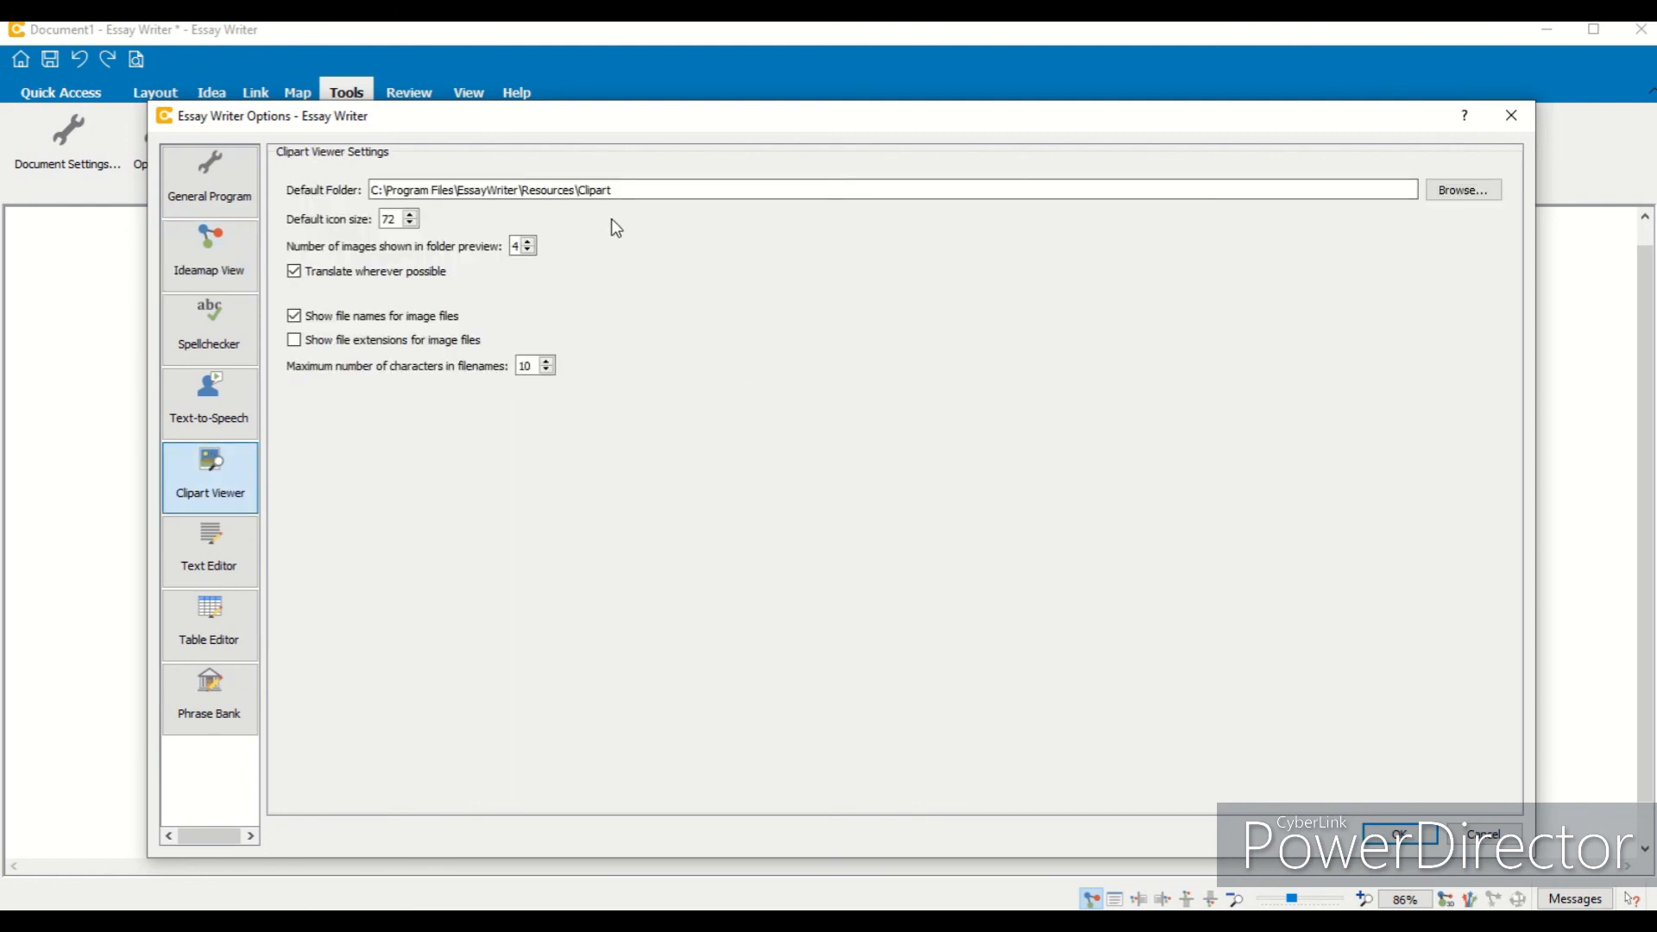
click(199, 700)
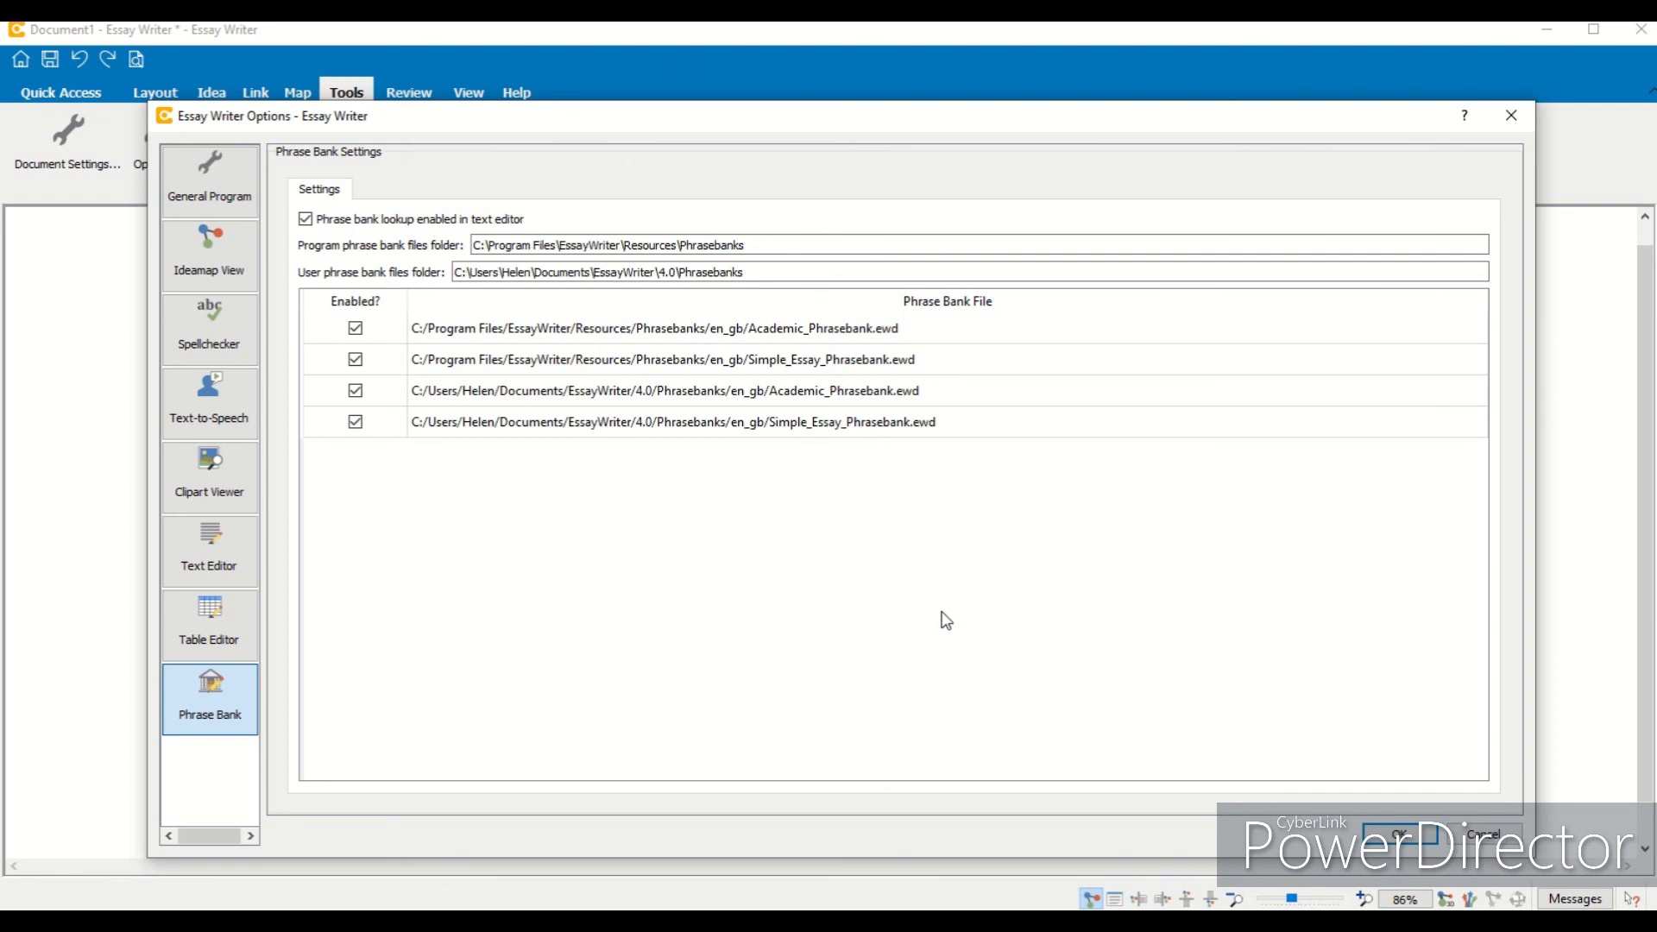
click(1486, 837)
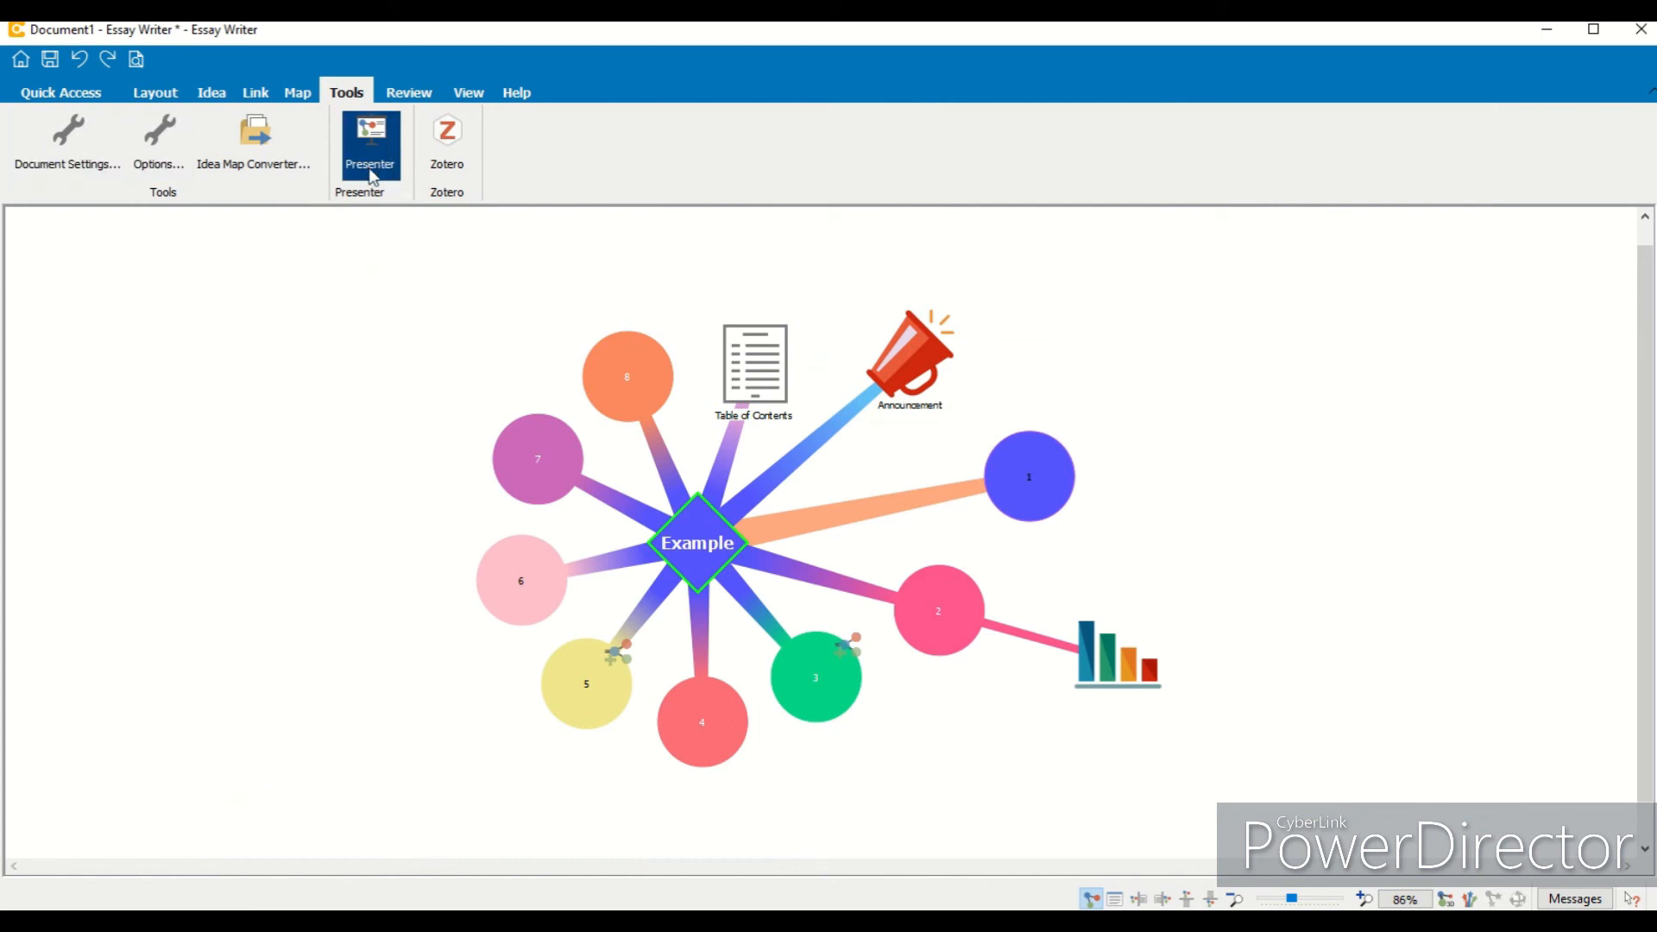
Step: Present the mind map in the Presenter, advancing idea by idea to section 7.1 and zooming in, and close the presentation
click(390, 144)
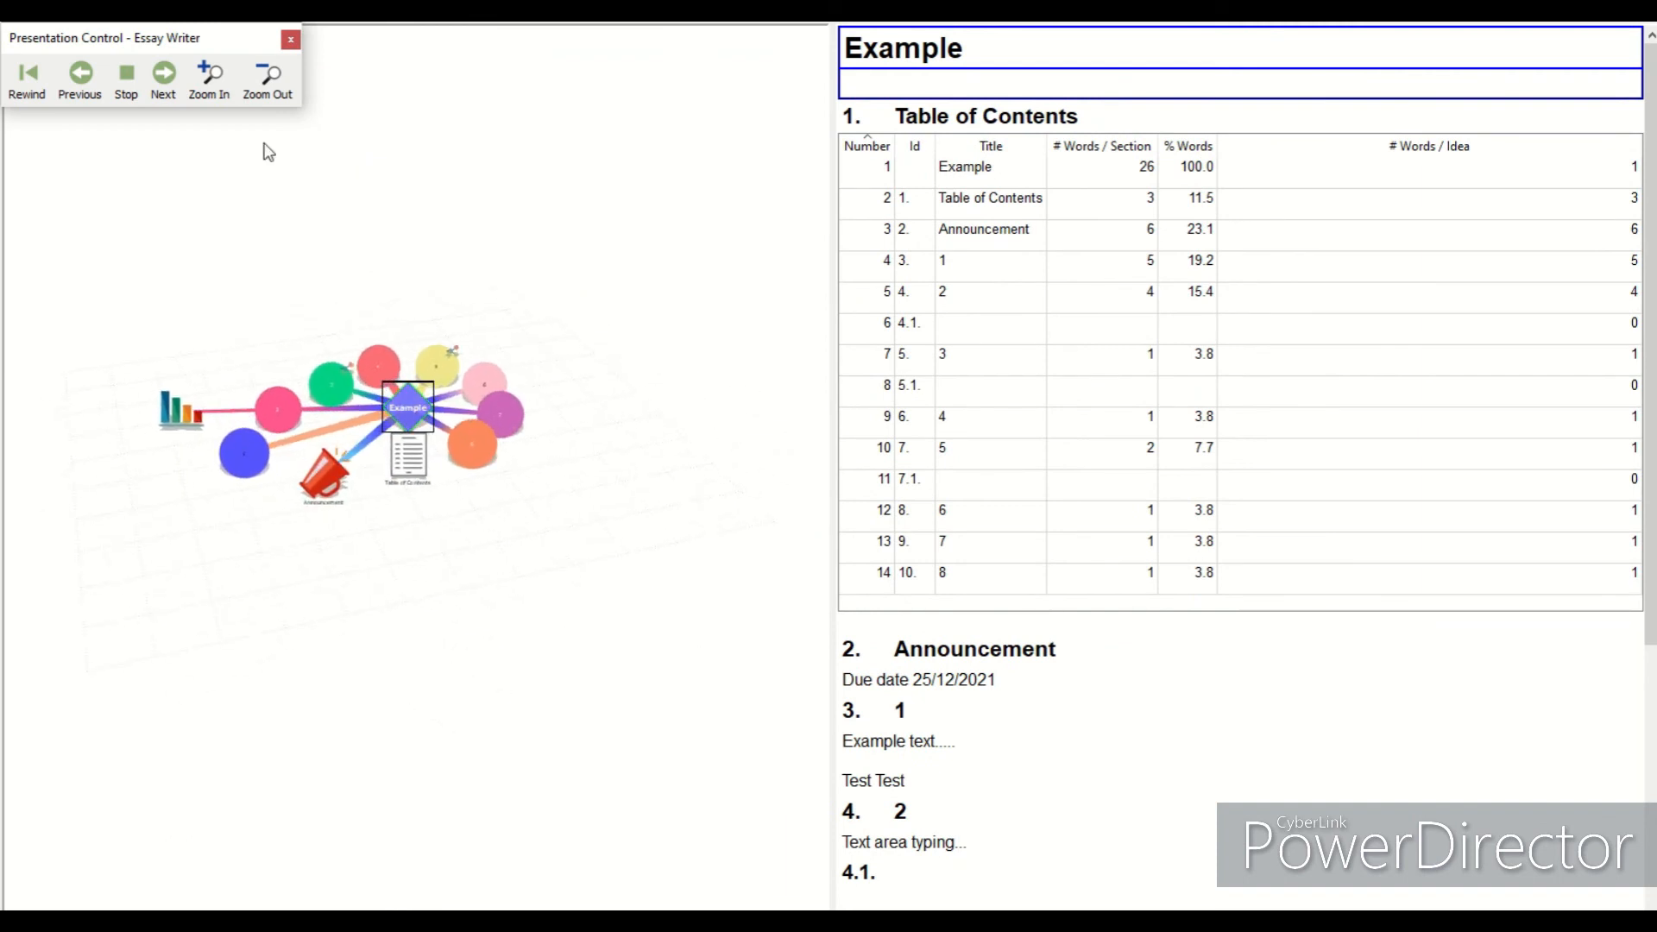
click(177, 95)
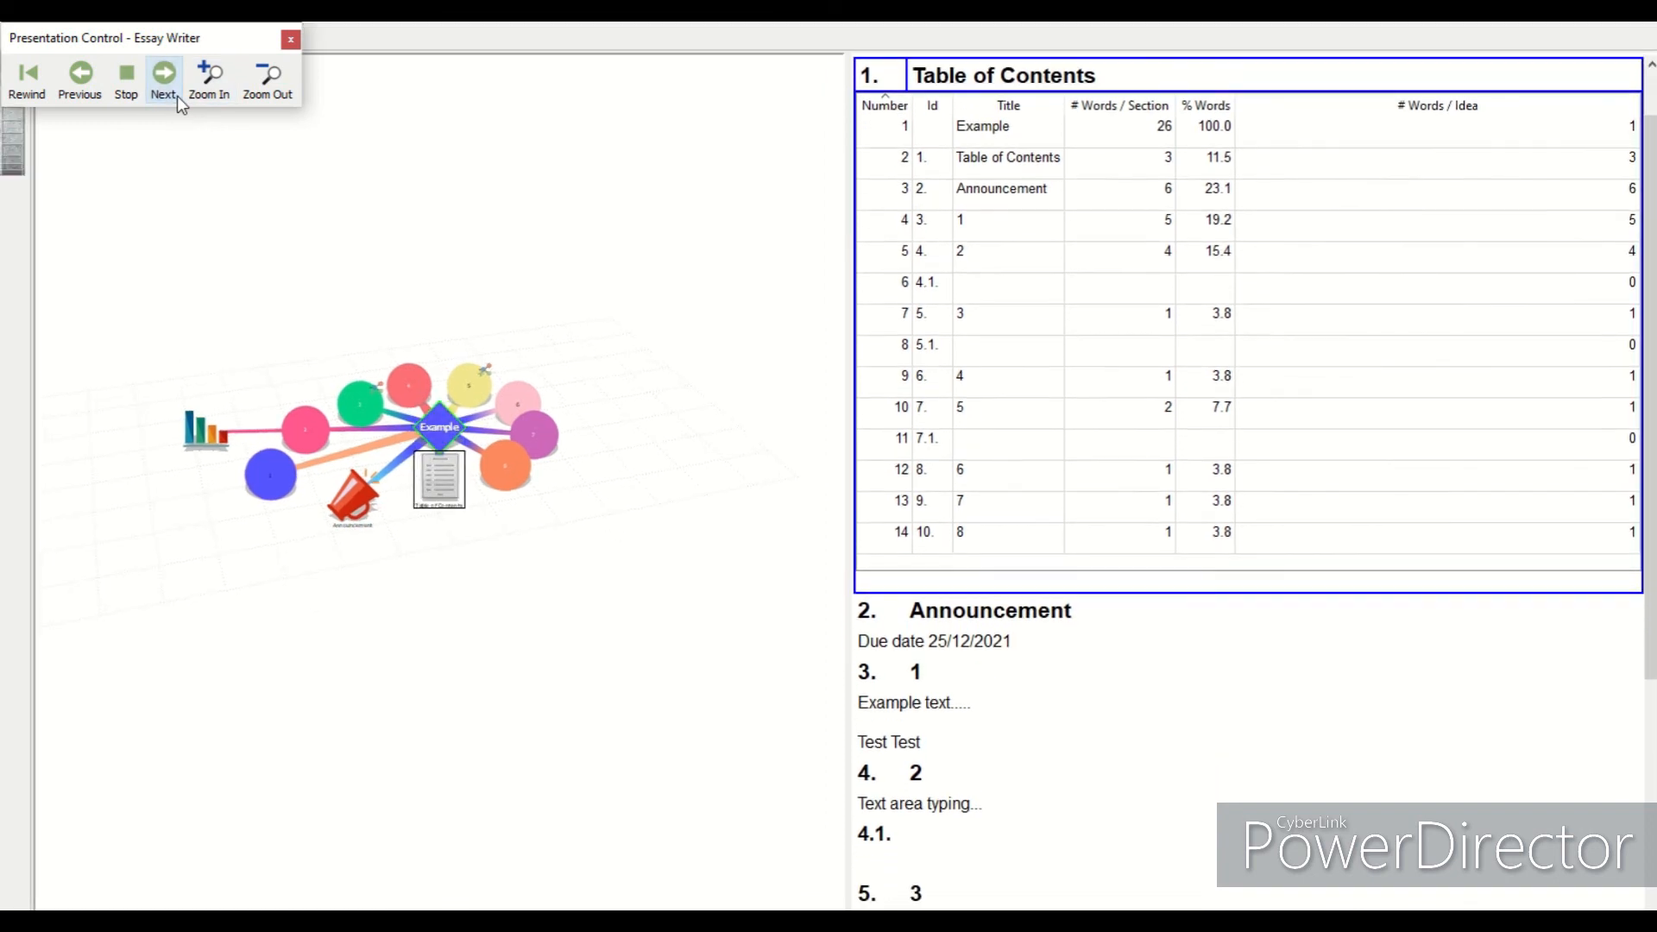
click(178, 95)
click(178, 96)
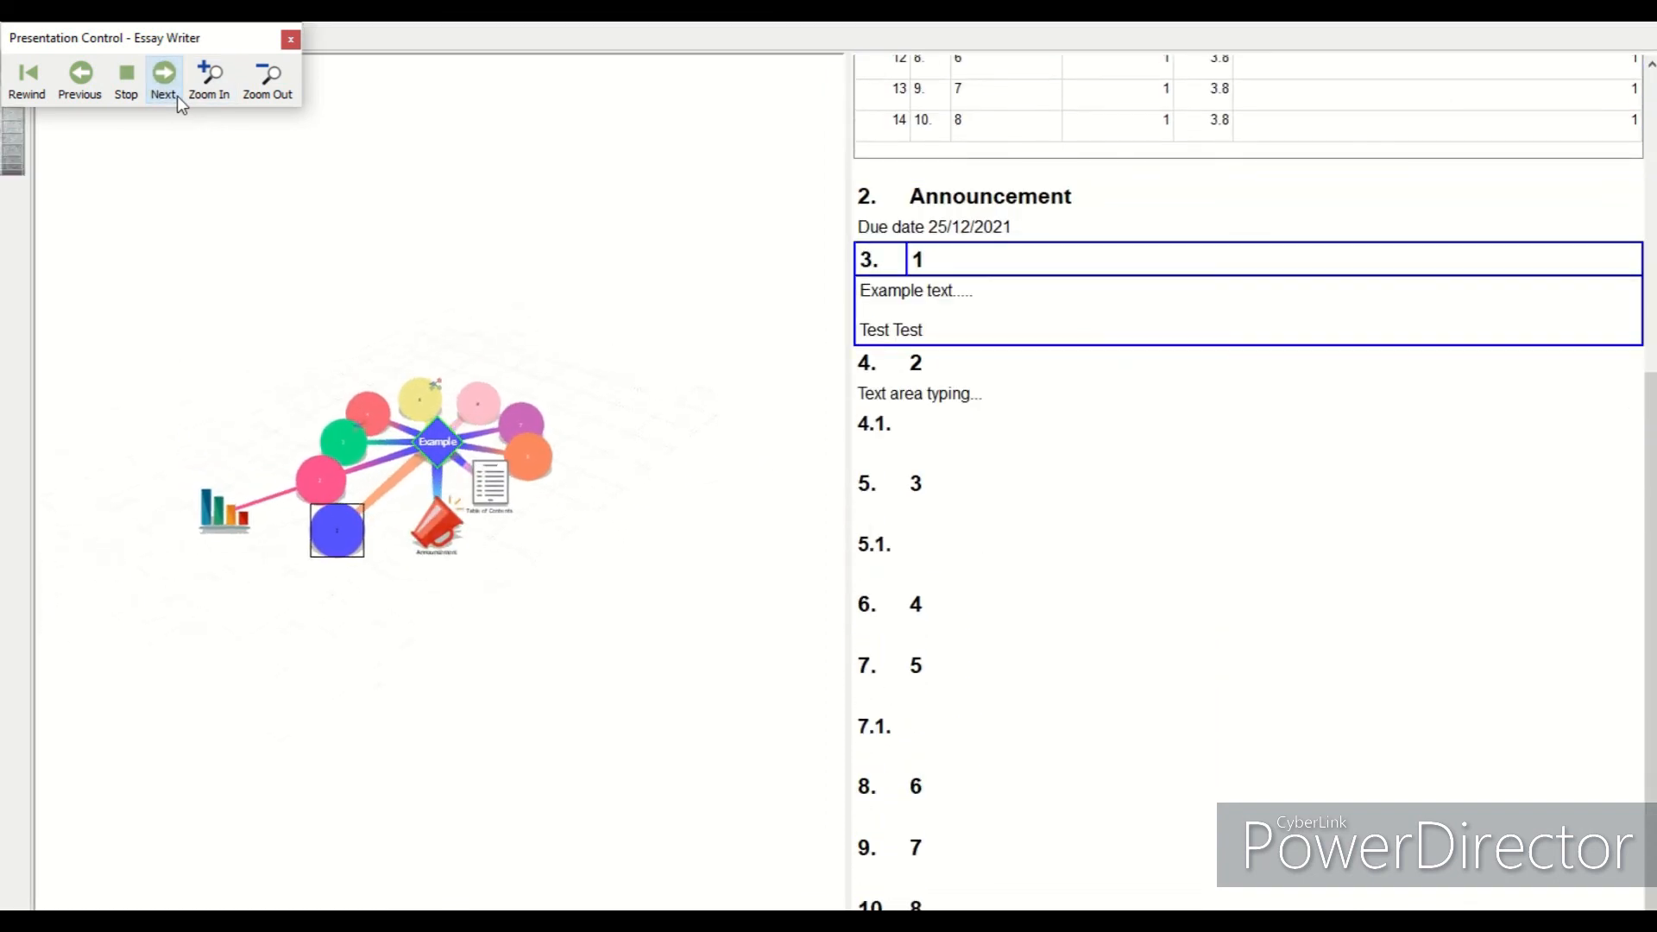
click(178, 96)
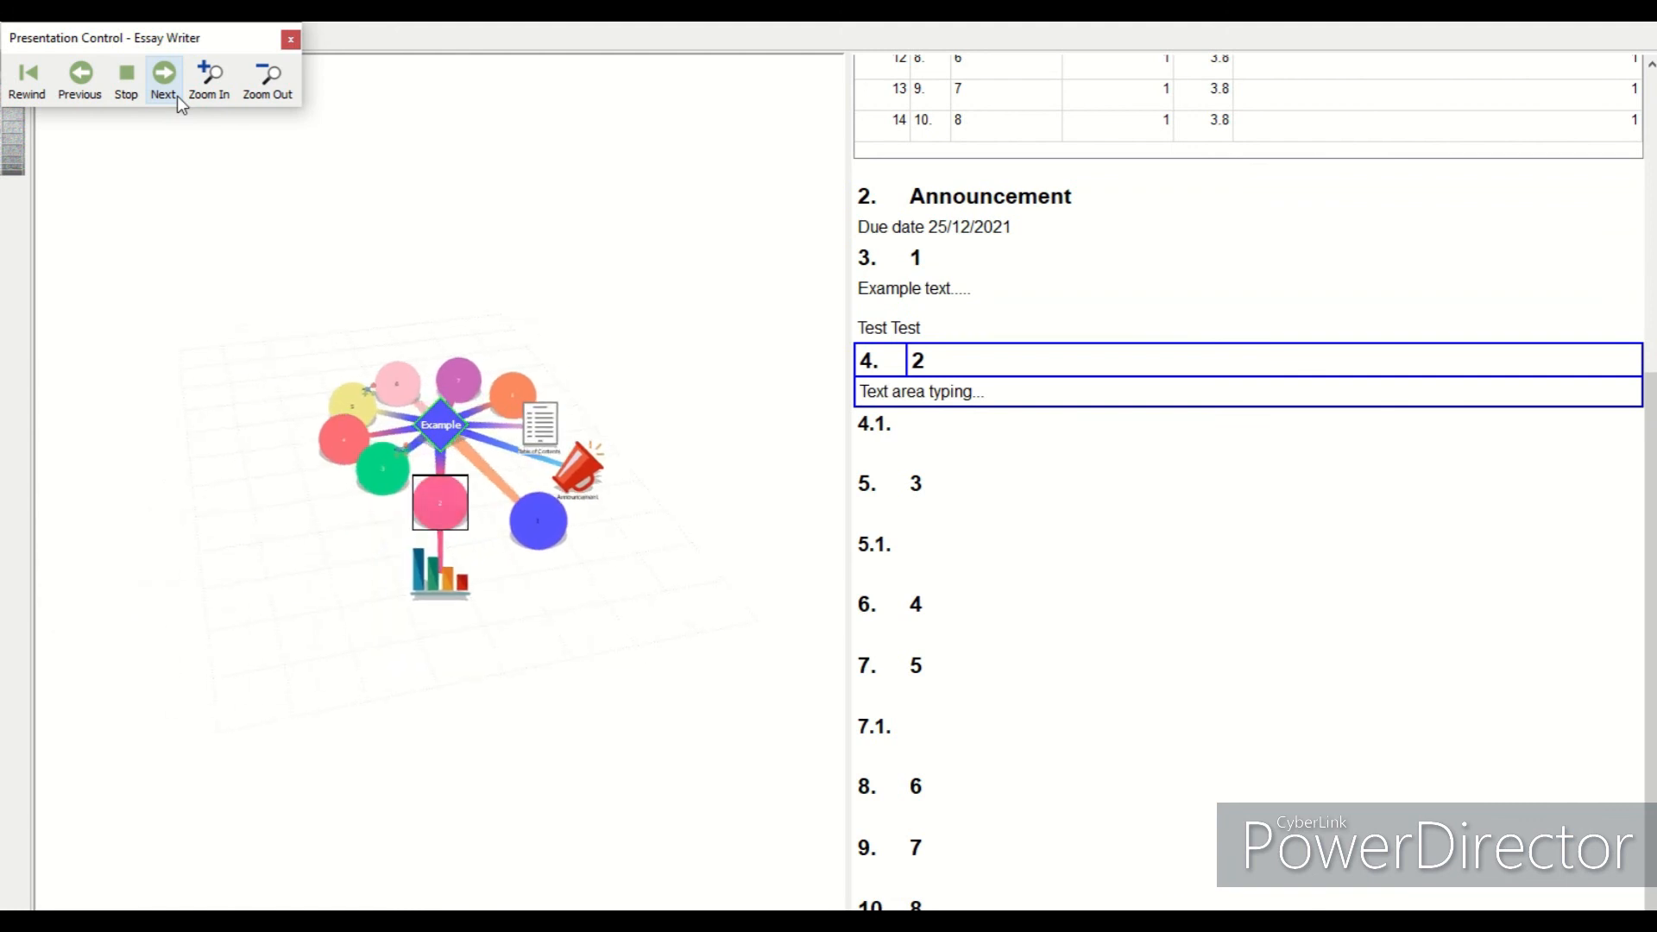
click(178, 95)
click(177, 96)
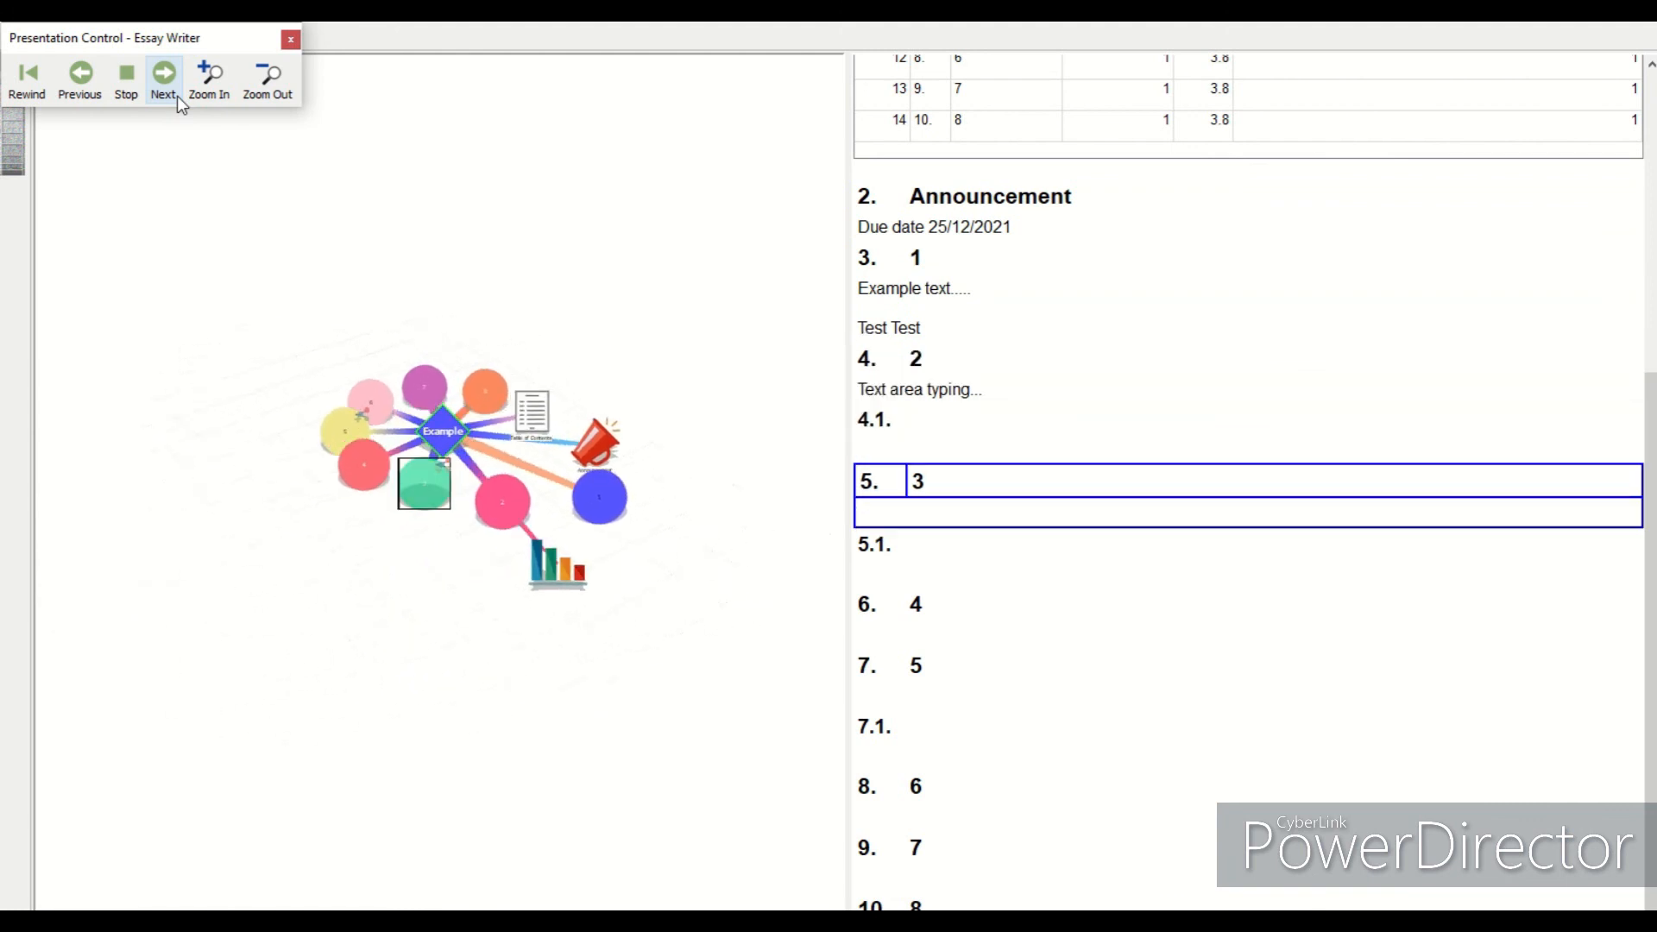
click(178, 96)
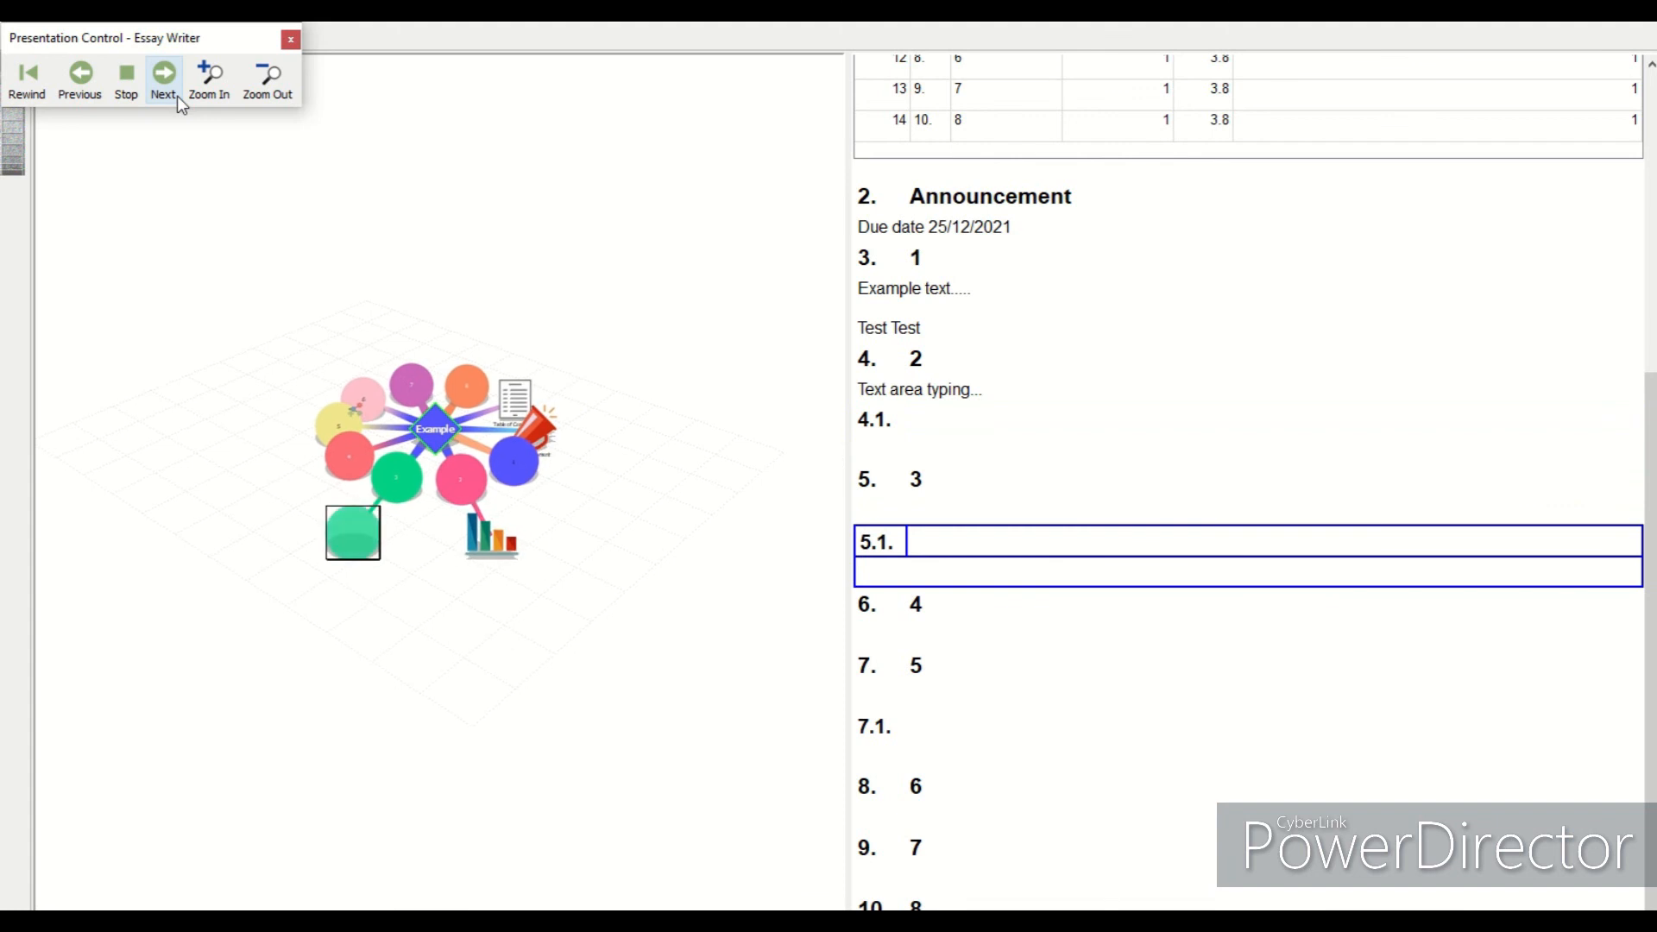
click(163, 80)
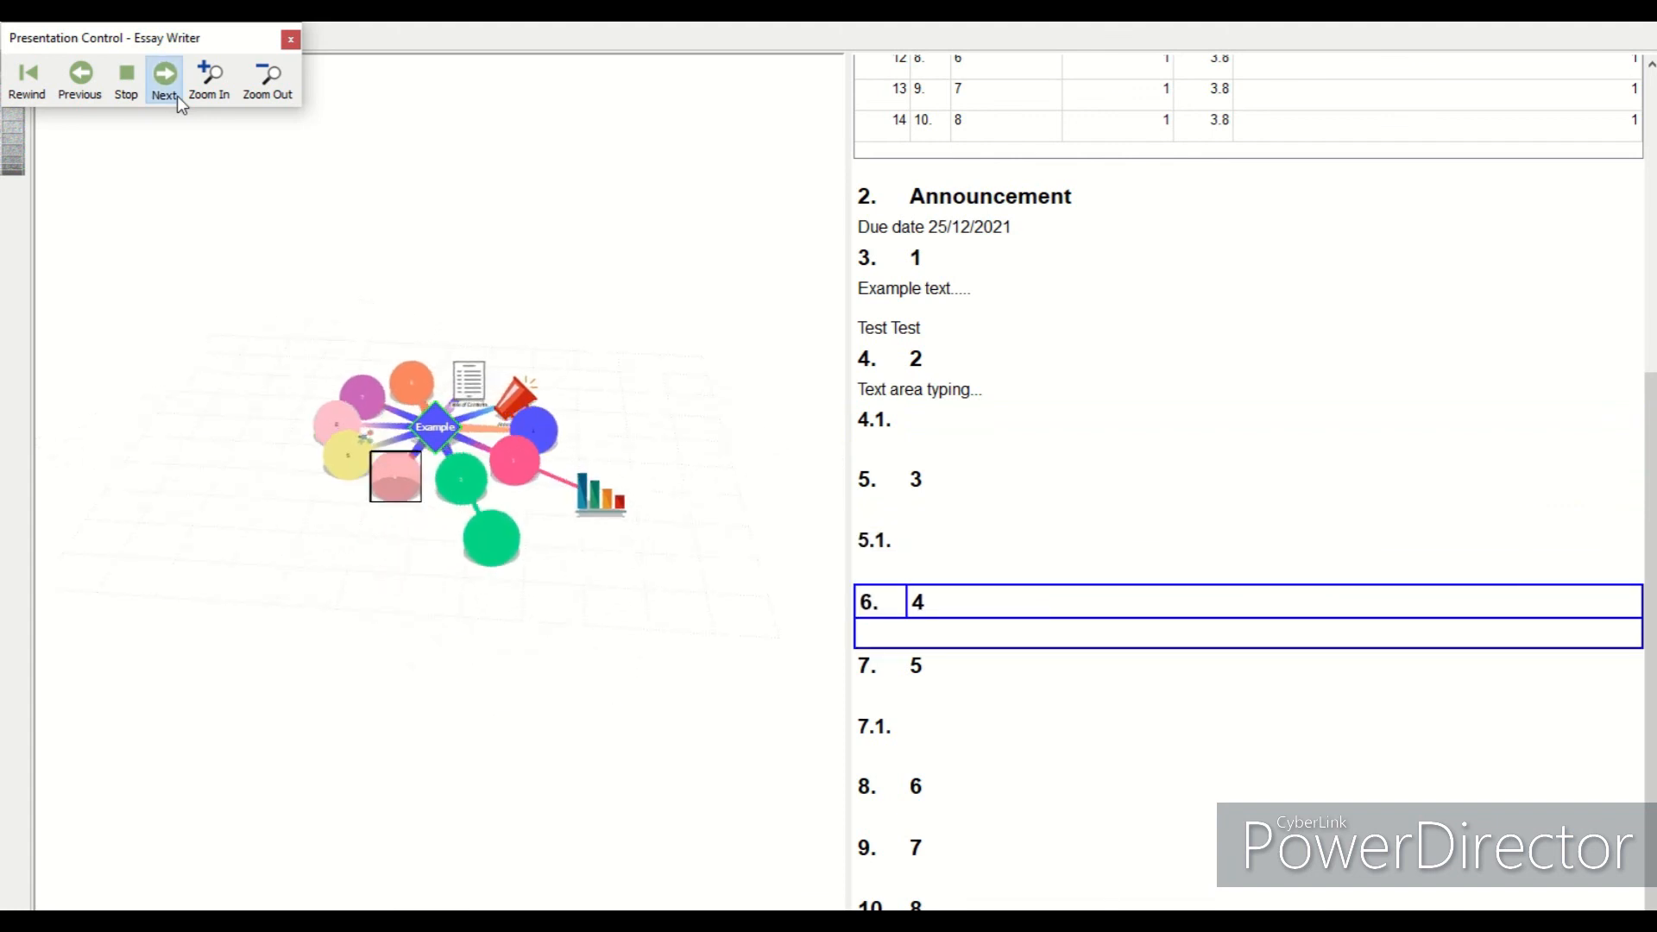
click(177, 96)
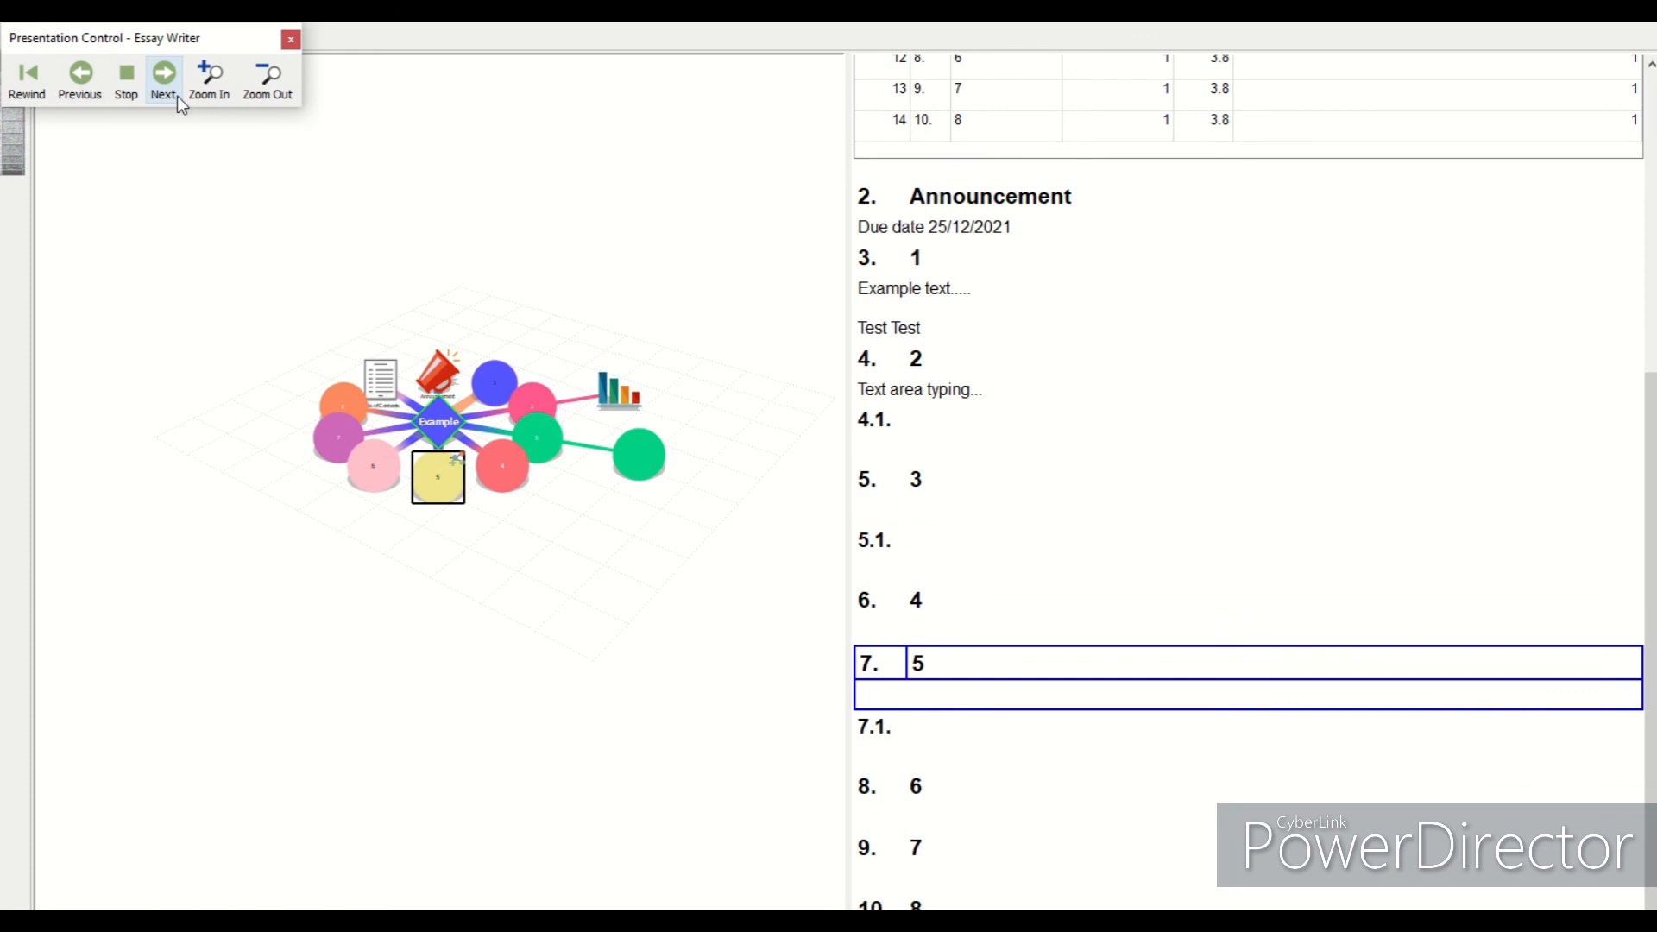
click(178, 96)
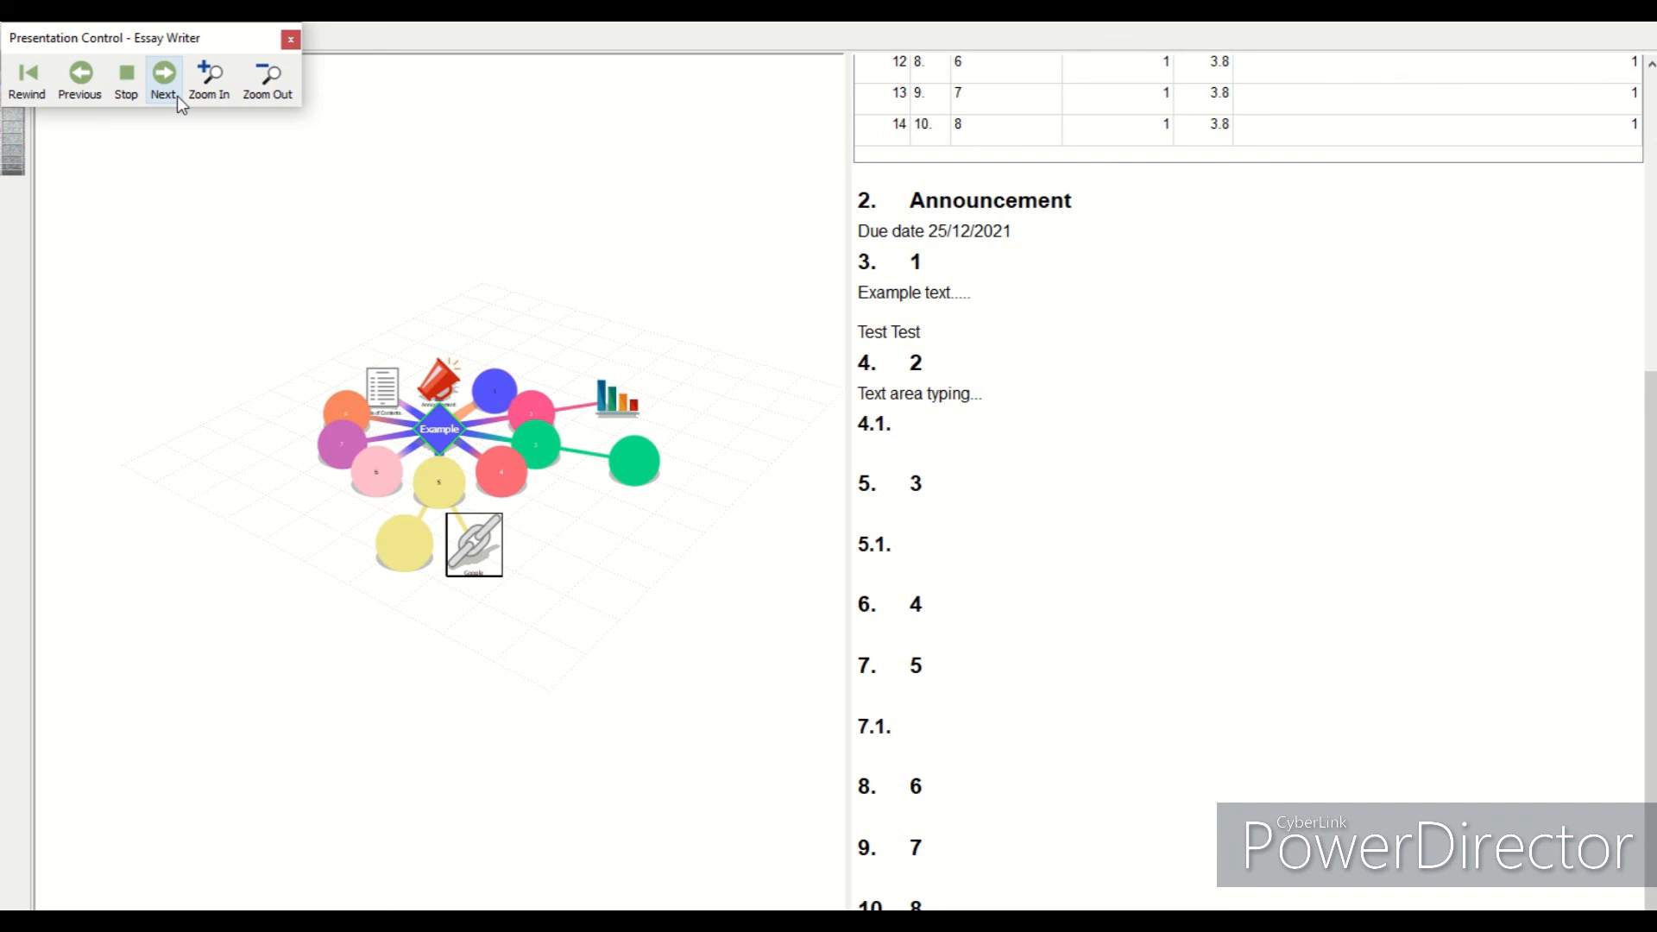
click(166, 90)
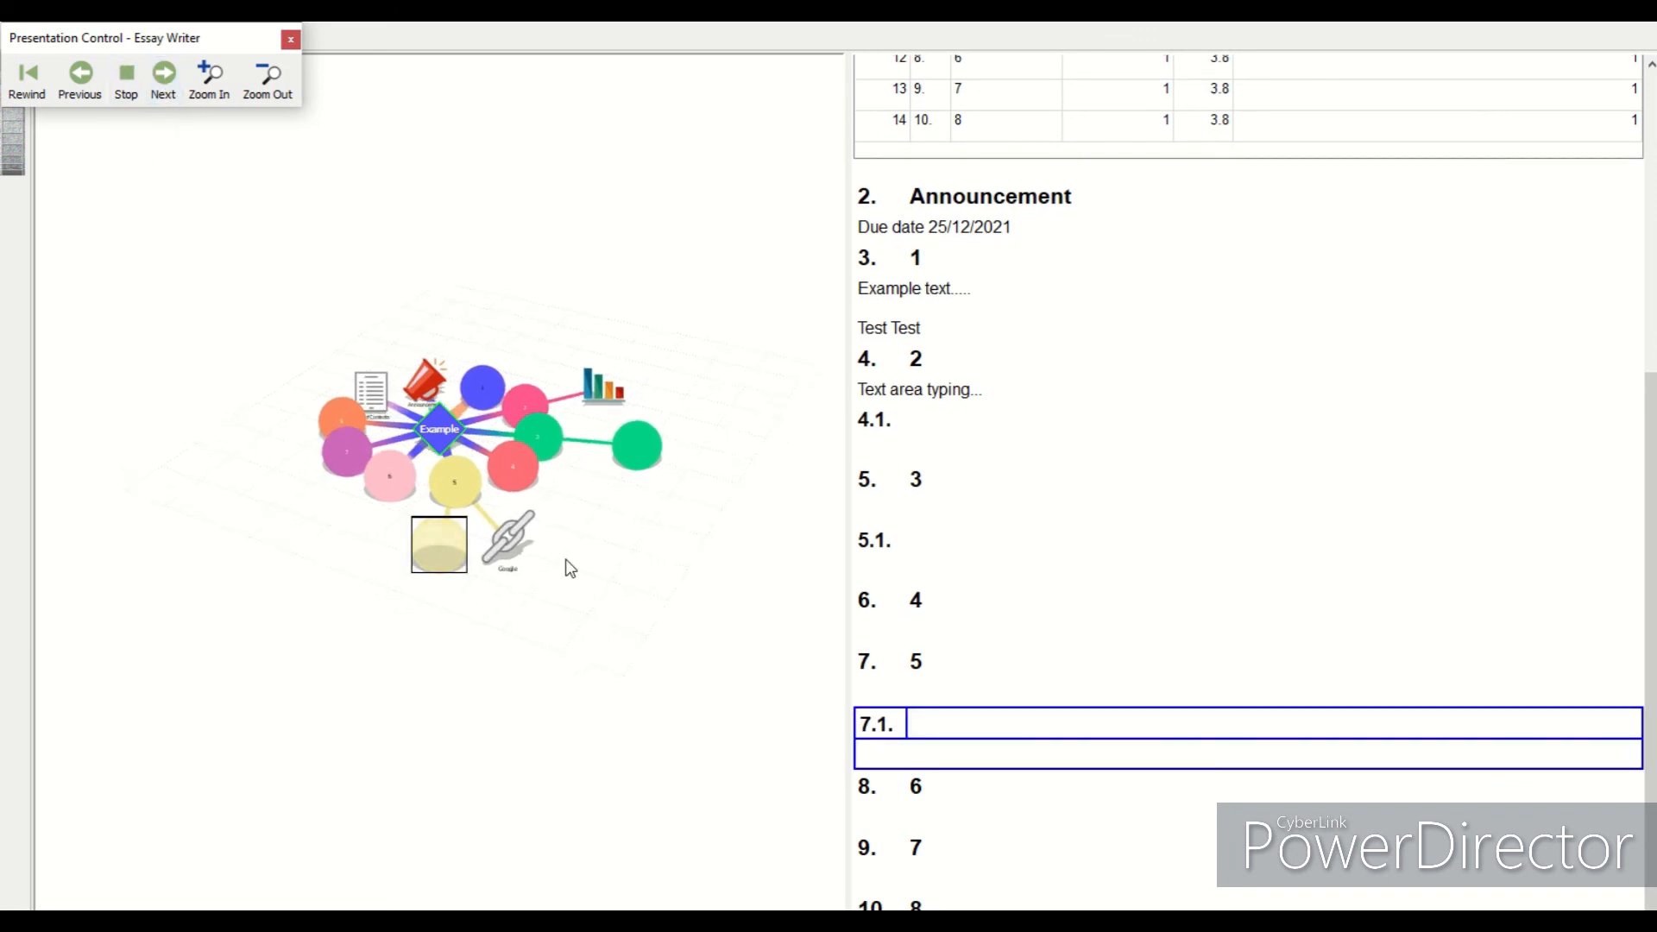
click(214, 87)
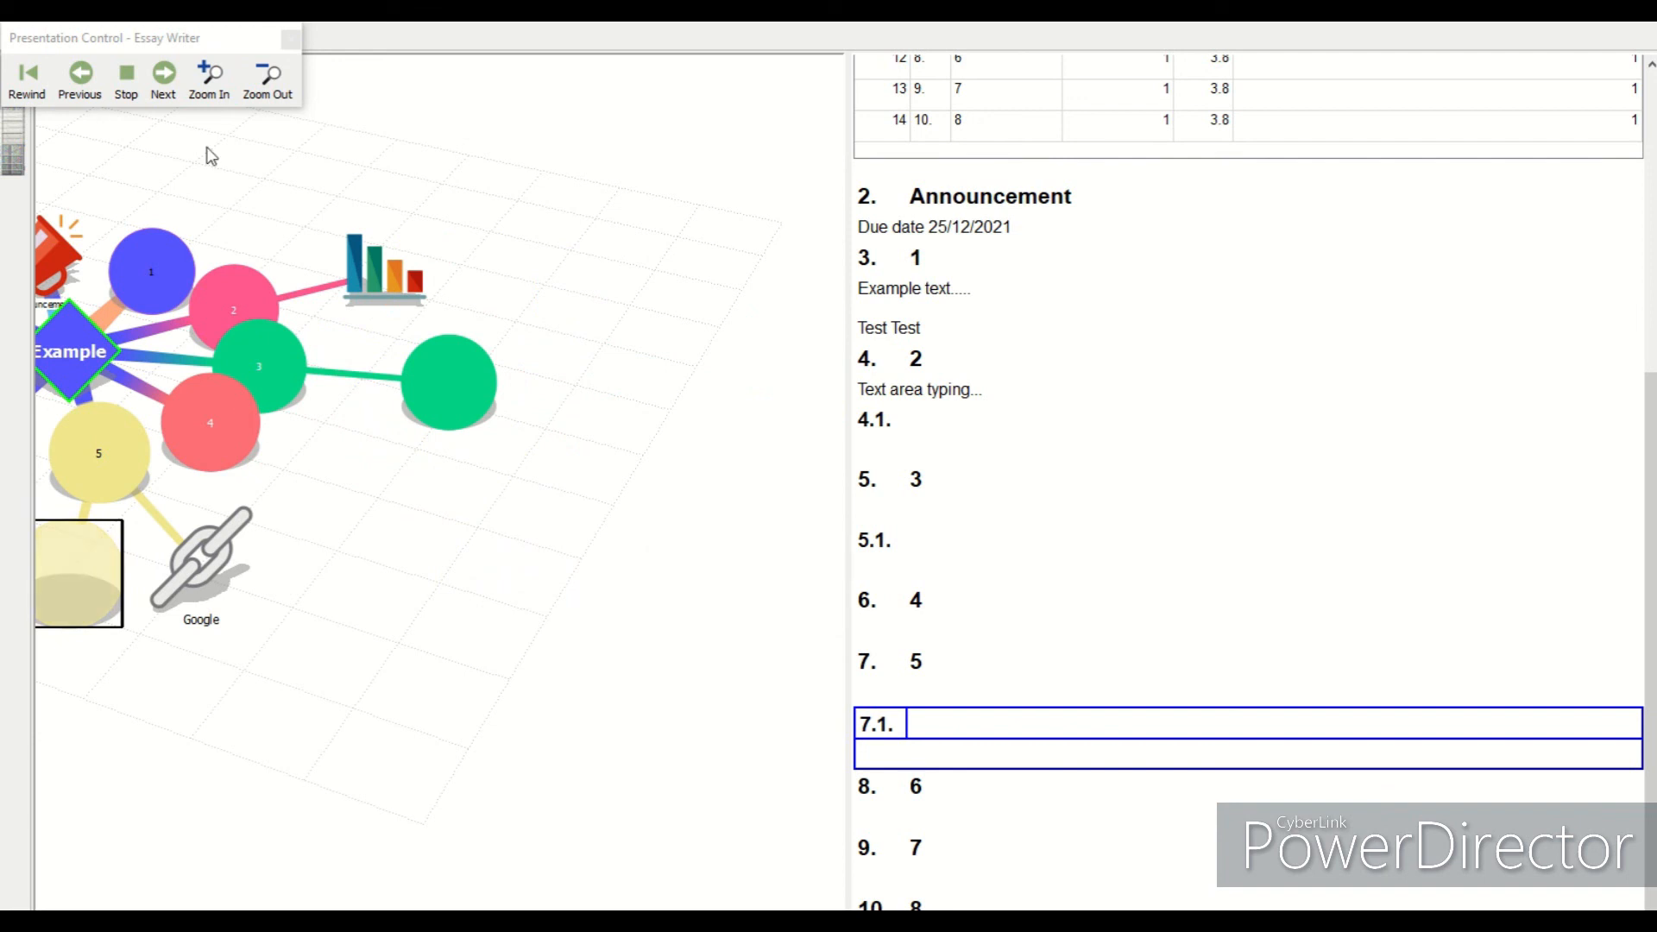
click(290, 40)
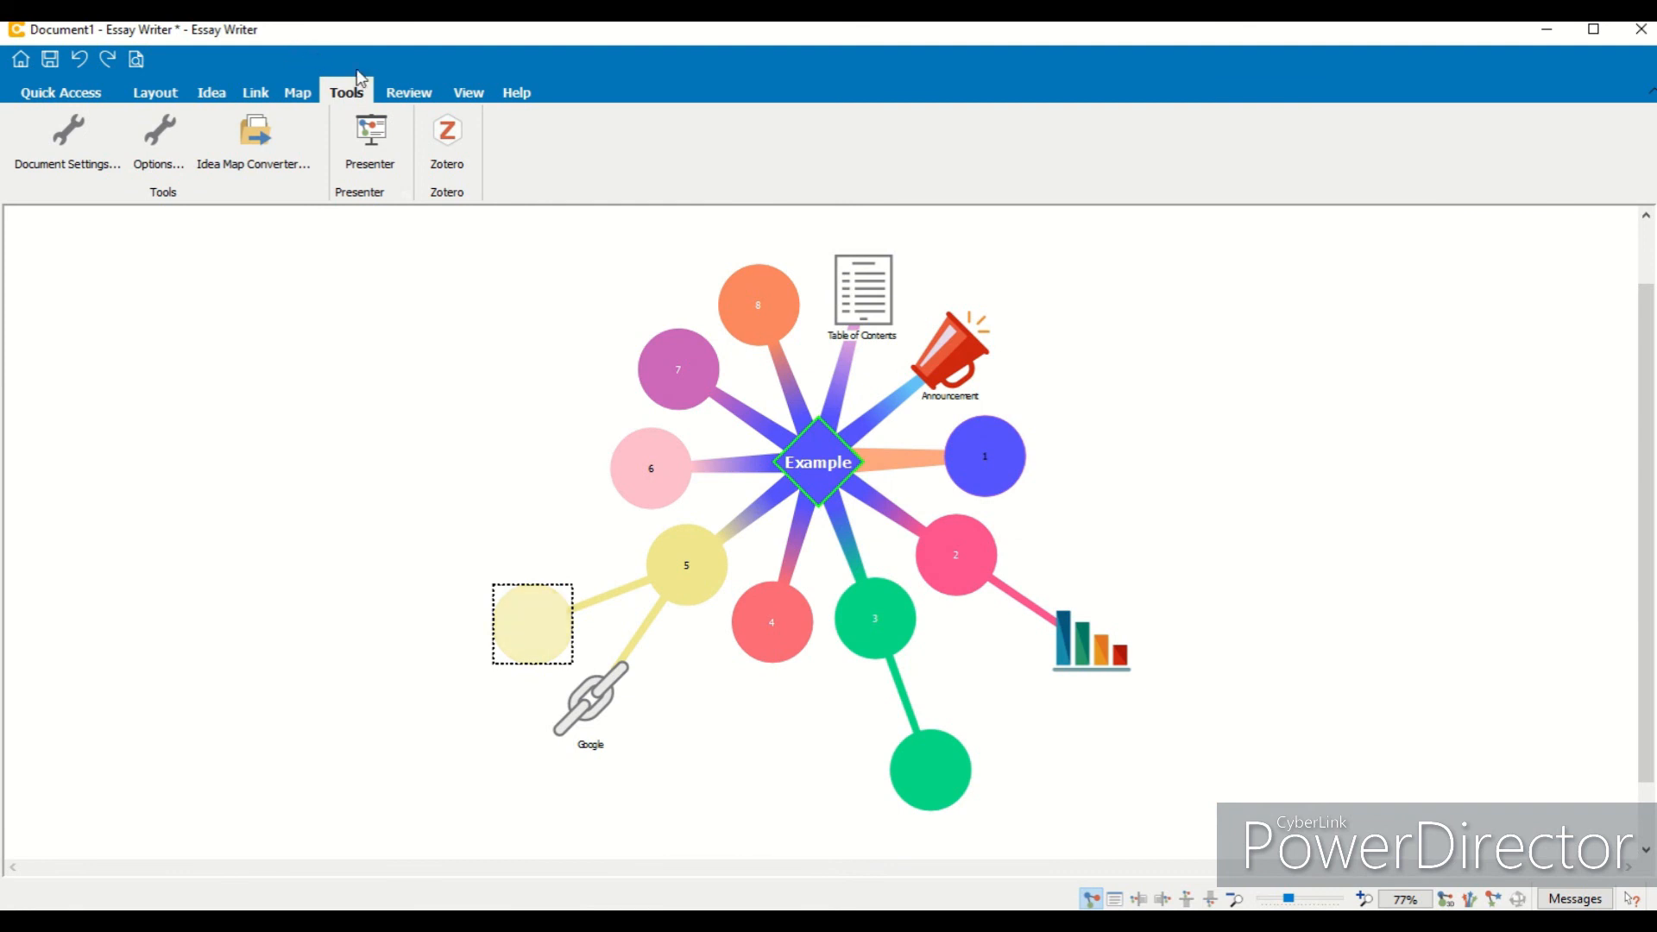
Step: Turn on spelling underlining and check the print preview of the map, closing the preview
click(393, 95)
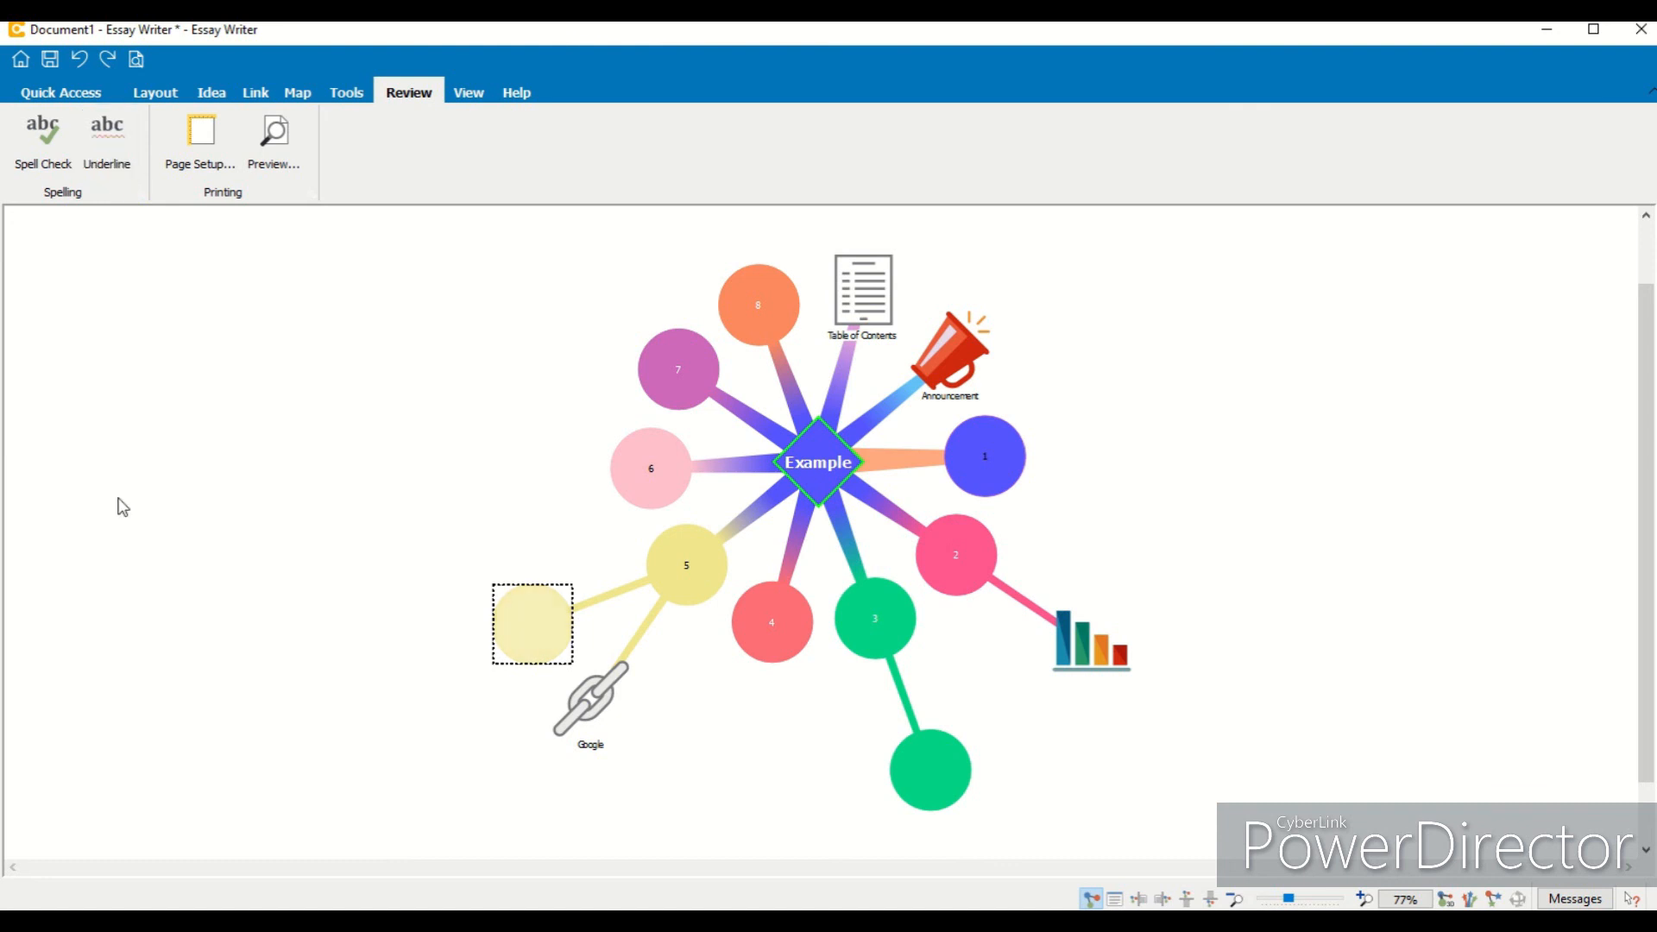
click(120, 172)
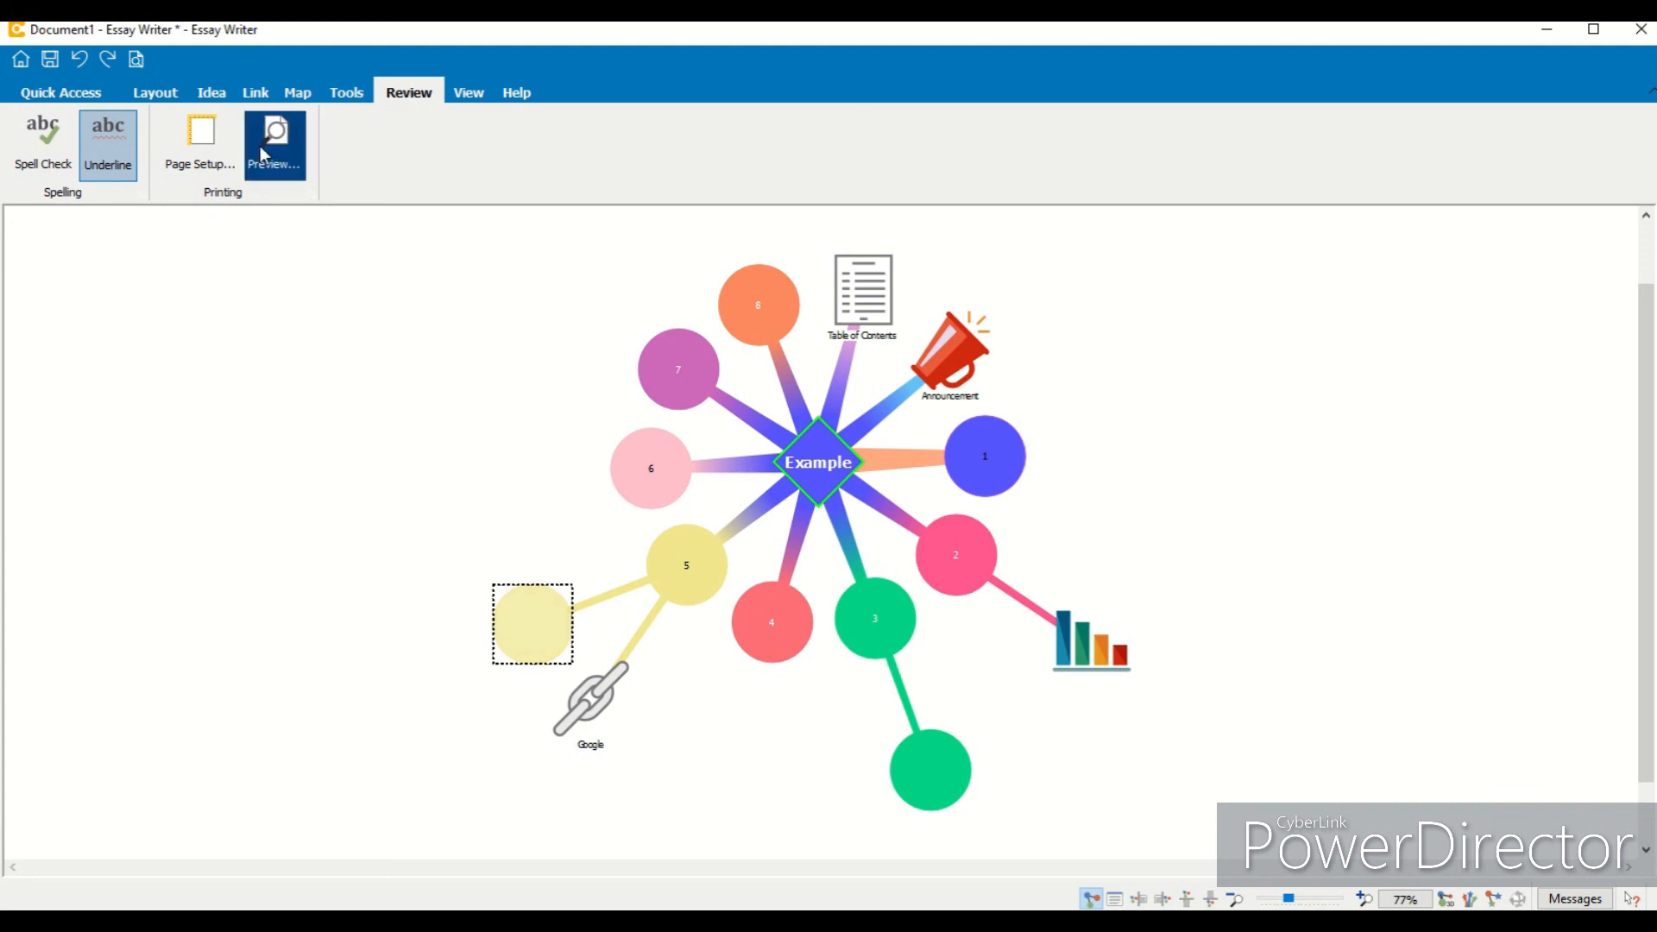
click(274, 164)
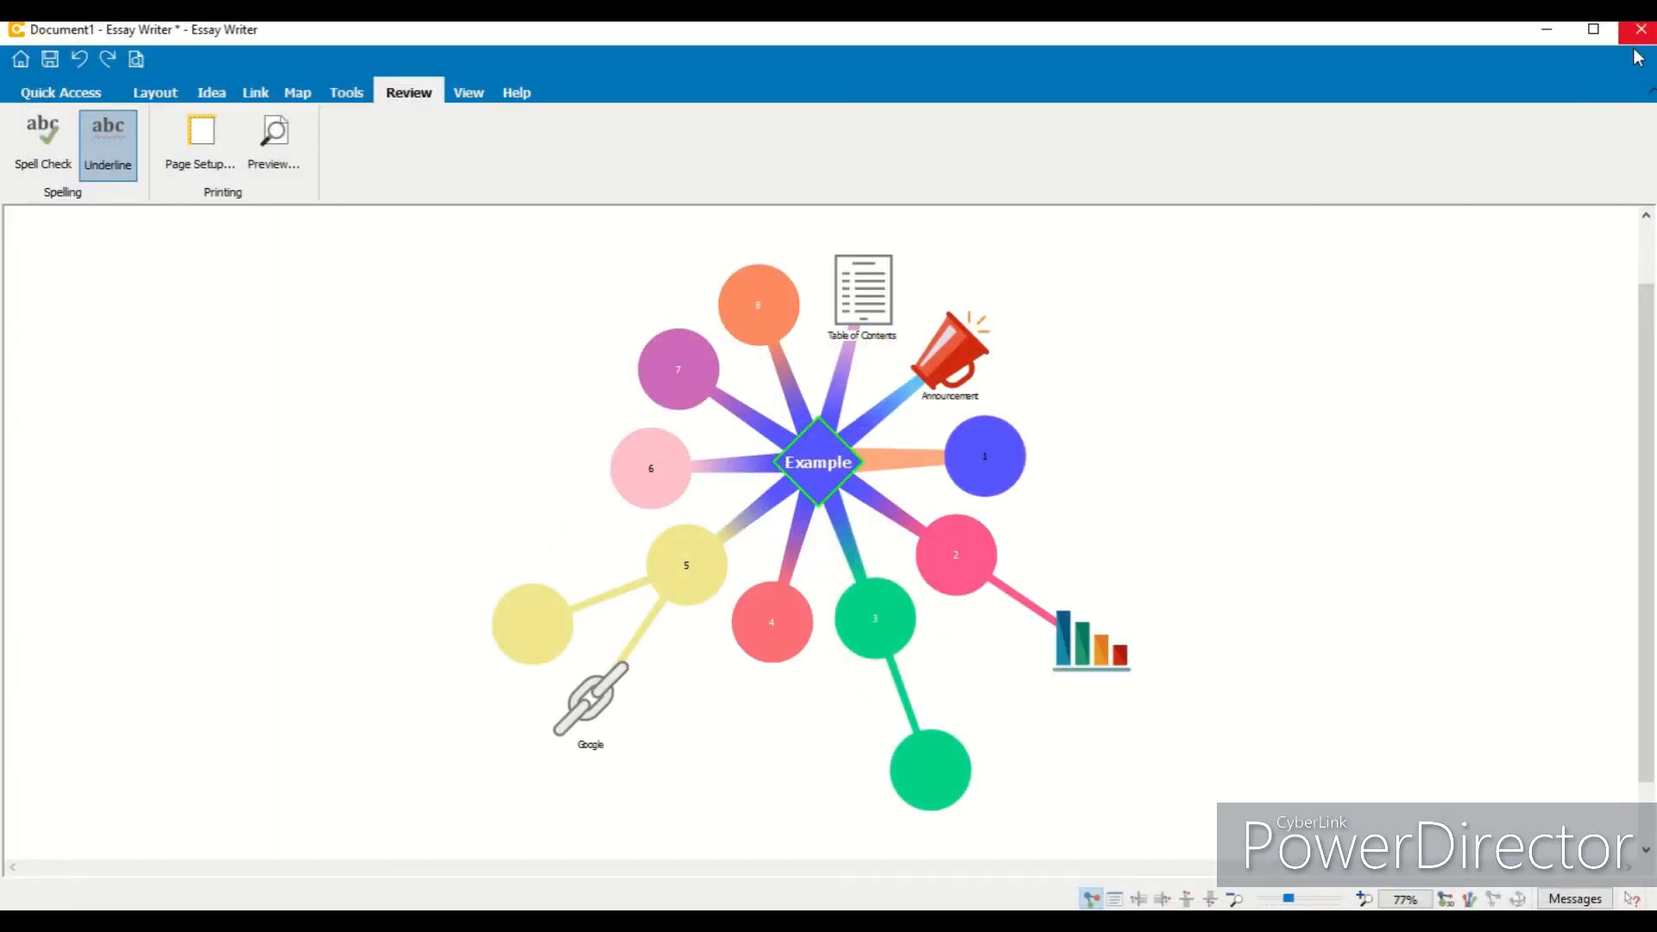
click(1642, 31)
Step: Check the print preview of the document in Text view, close it and return to Map view
click(1116, 900)
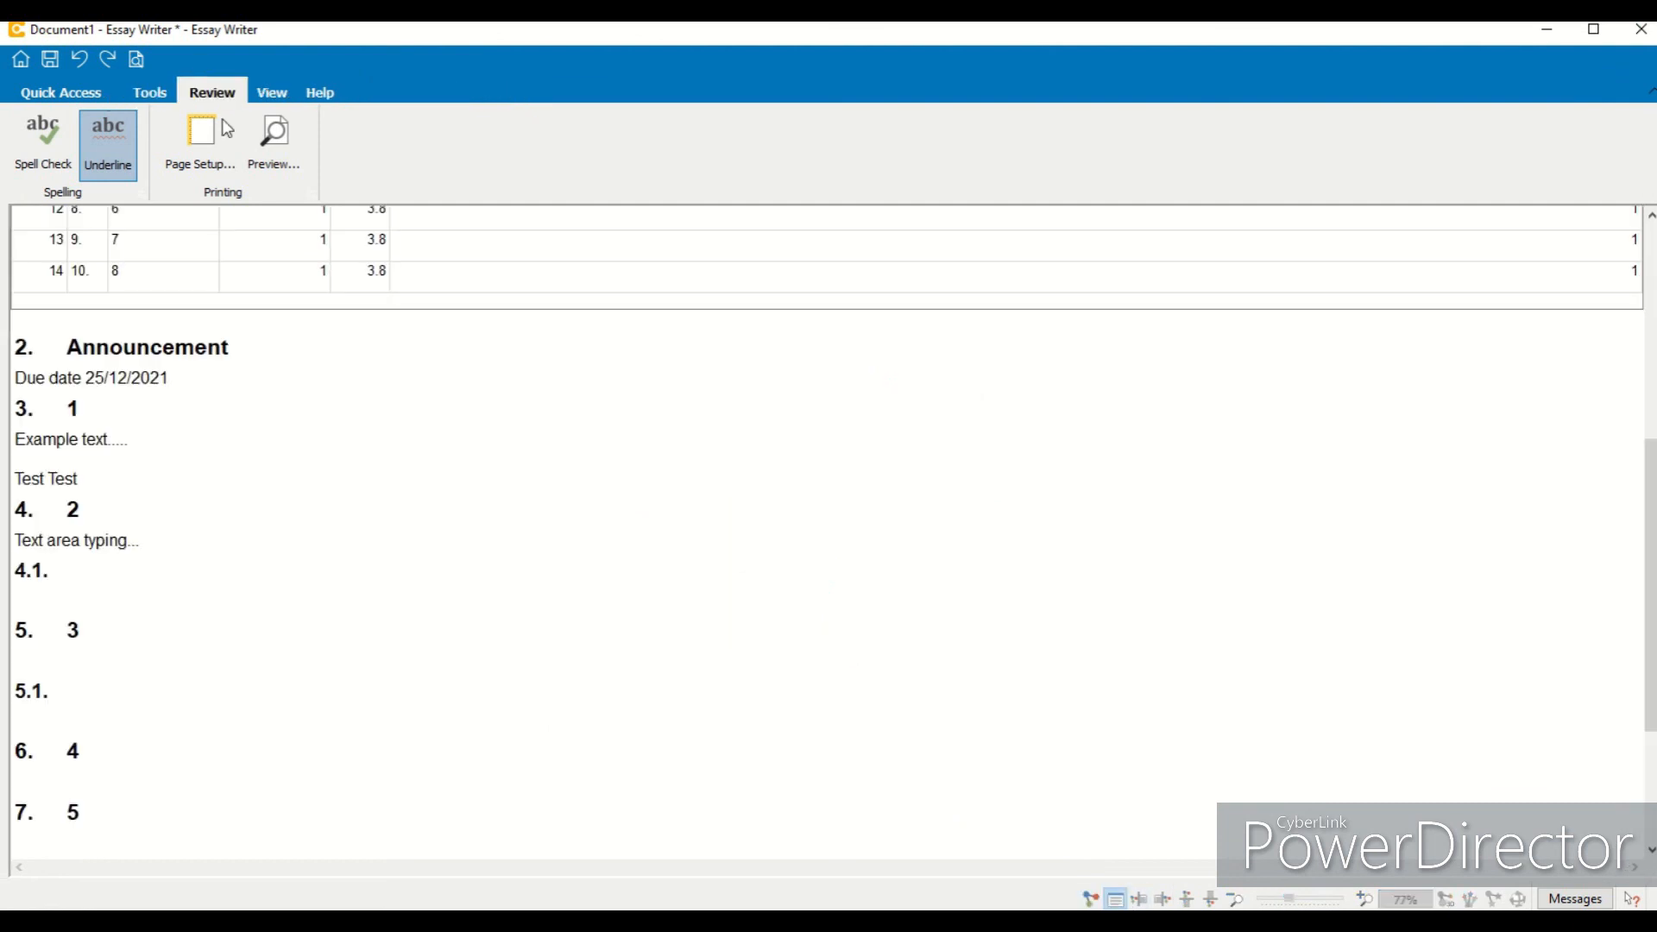
click(270, 166)
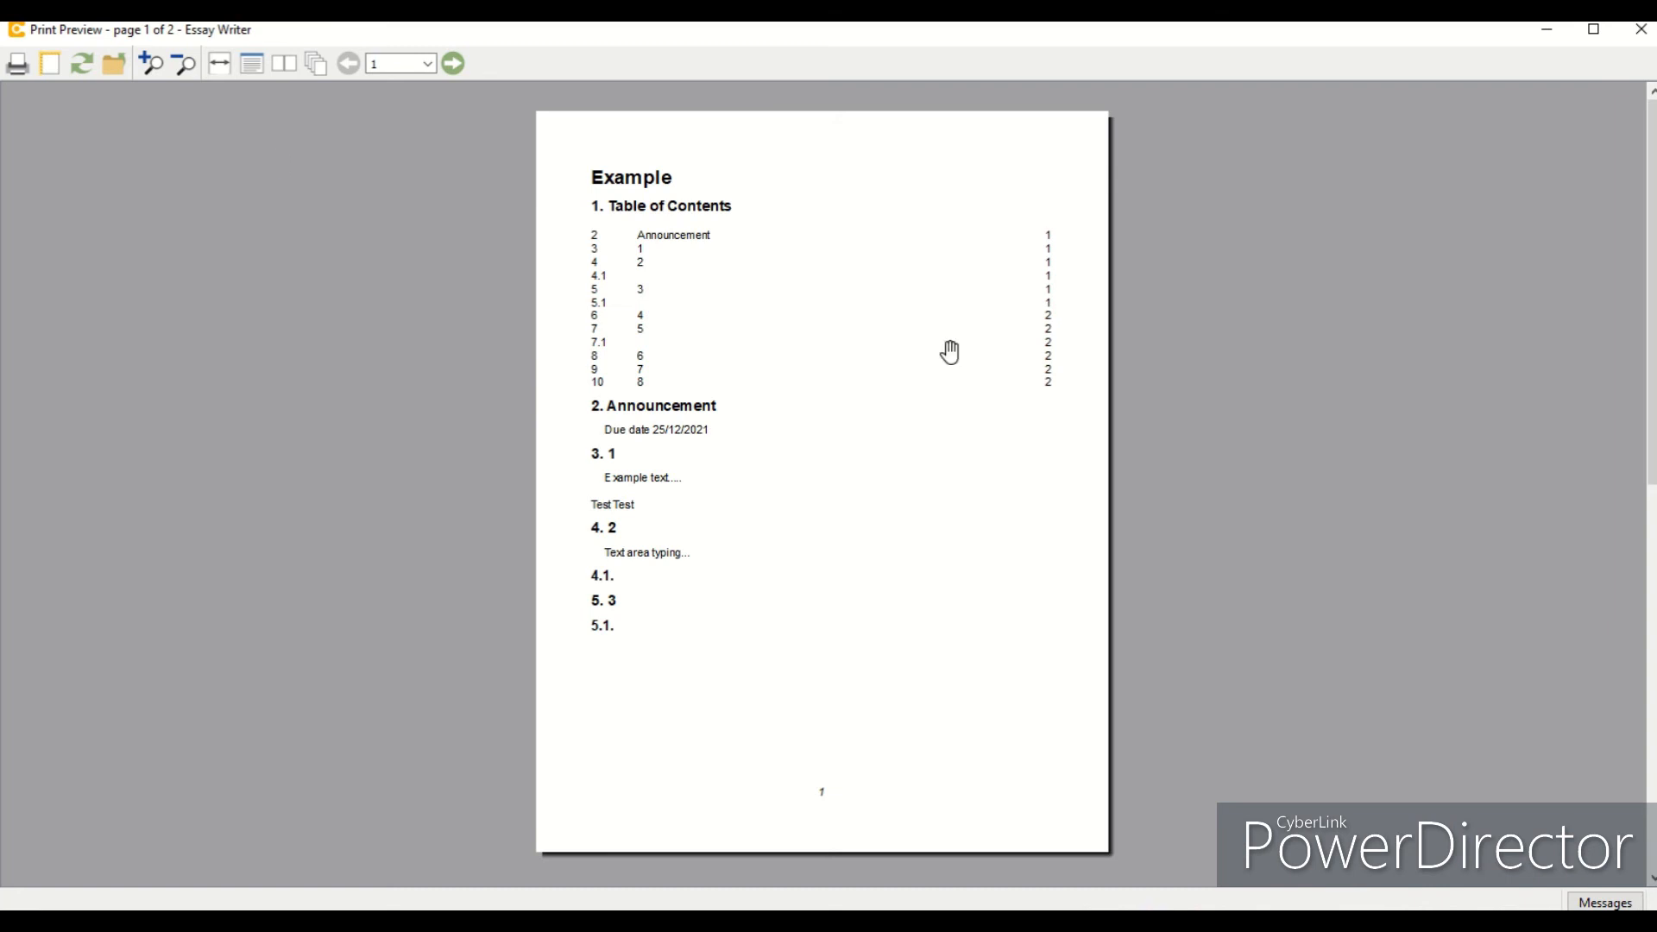
mouse_move(1649, 362)
mouse_down()
mouse_move(1648, 792)
mouse_move(1654, 332)
mouse_up()
mouse_move(1652, 176)
mouse_down()
mouse_move(1653, 475)
mouse_move(1653, 155)
mouse_up()
click(1642, 31)
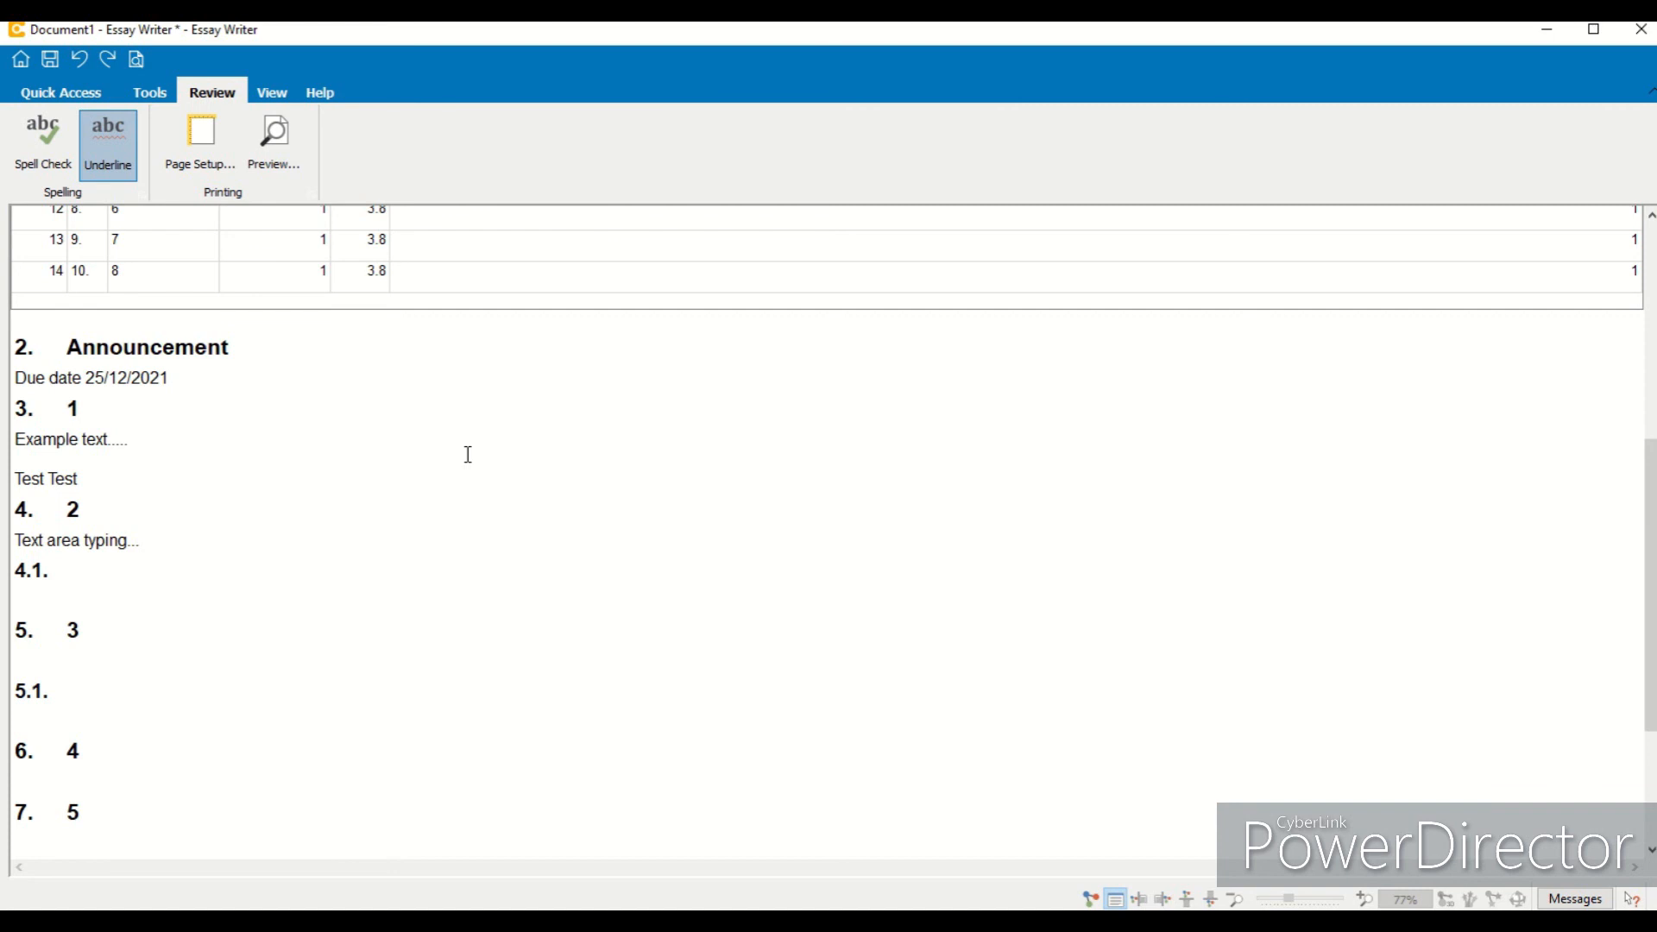
click(1091, 899)
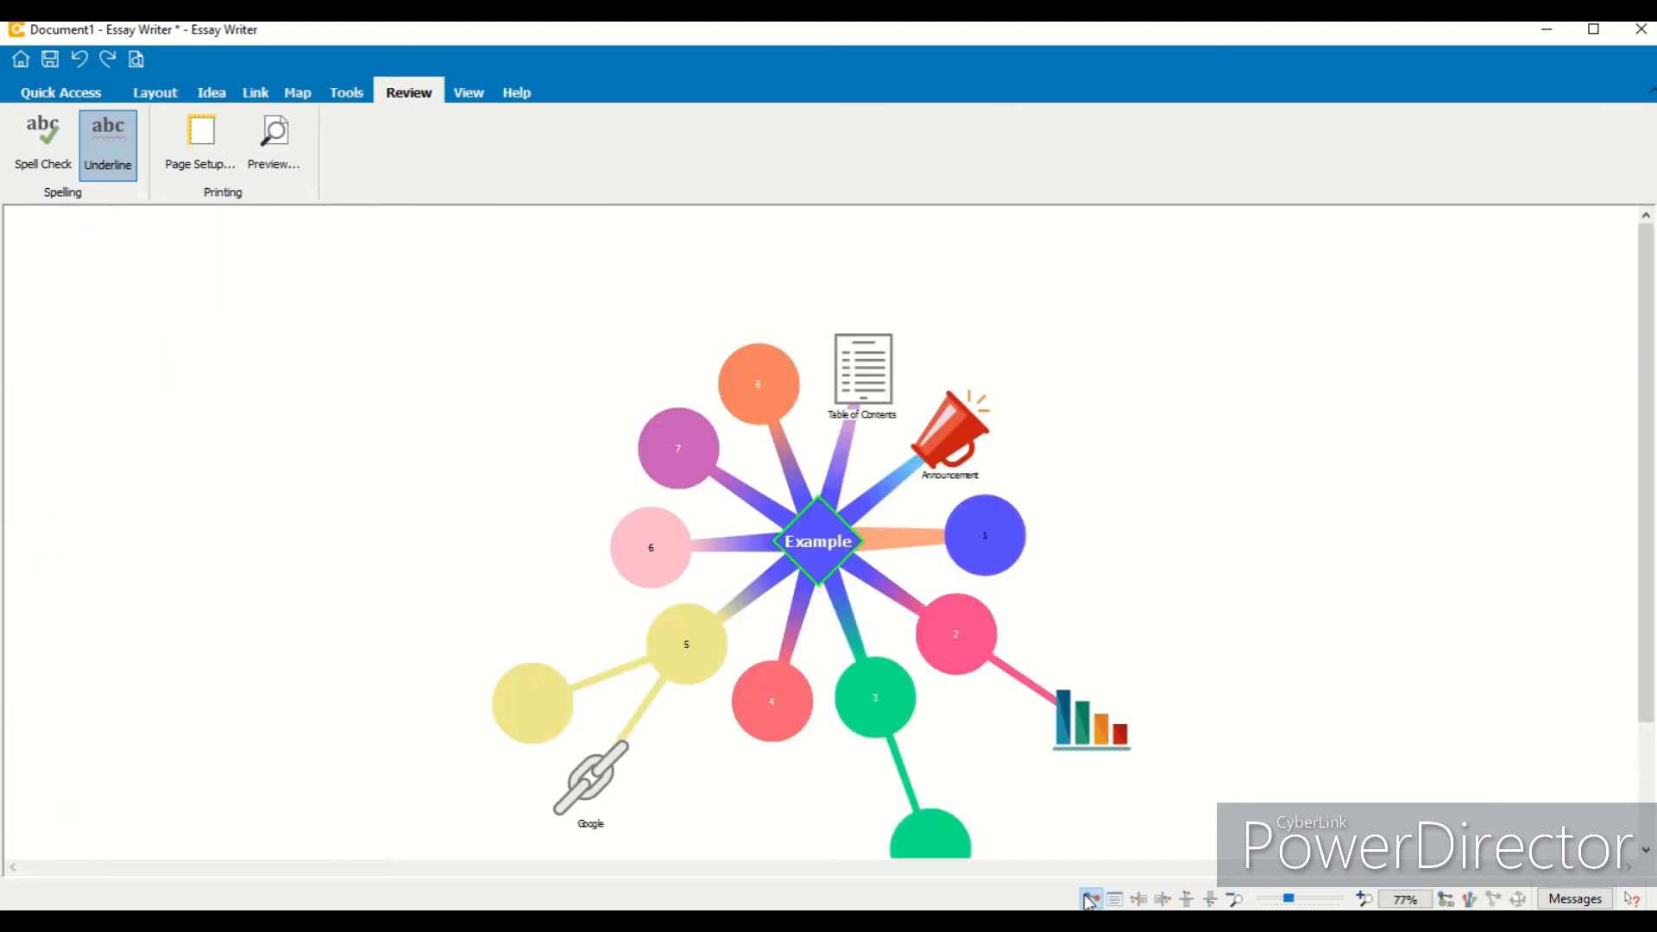
drag(1652, 553, 1652, 595)
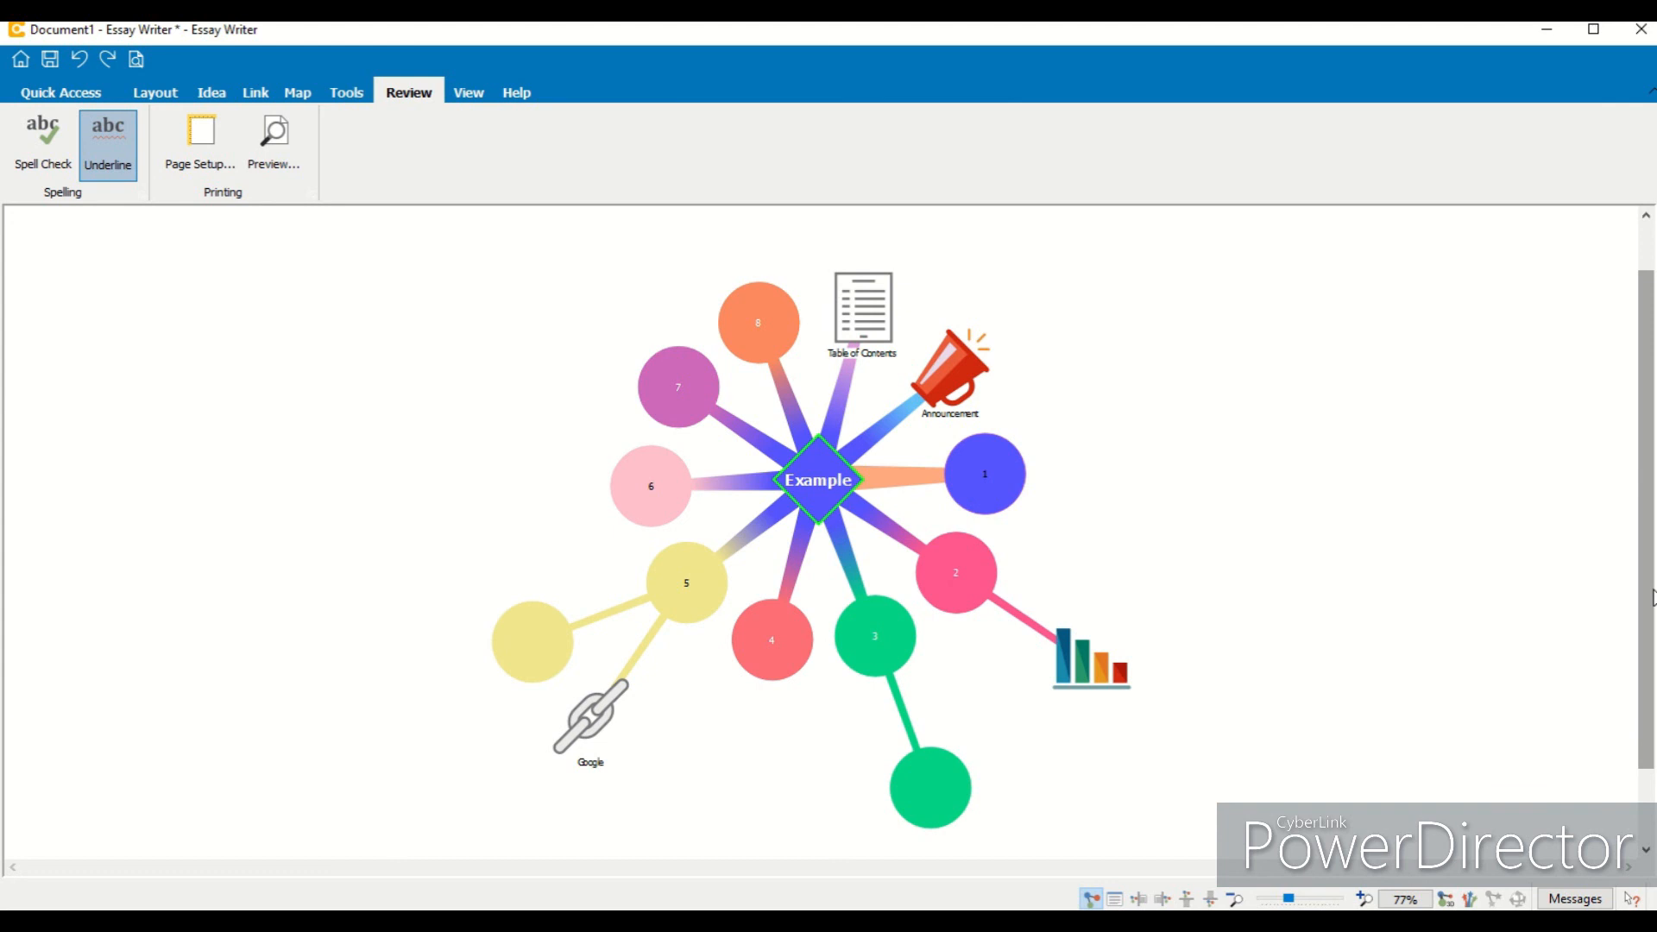
click(470, 97)
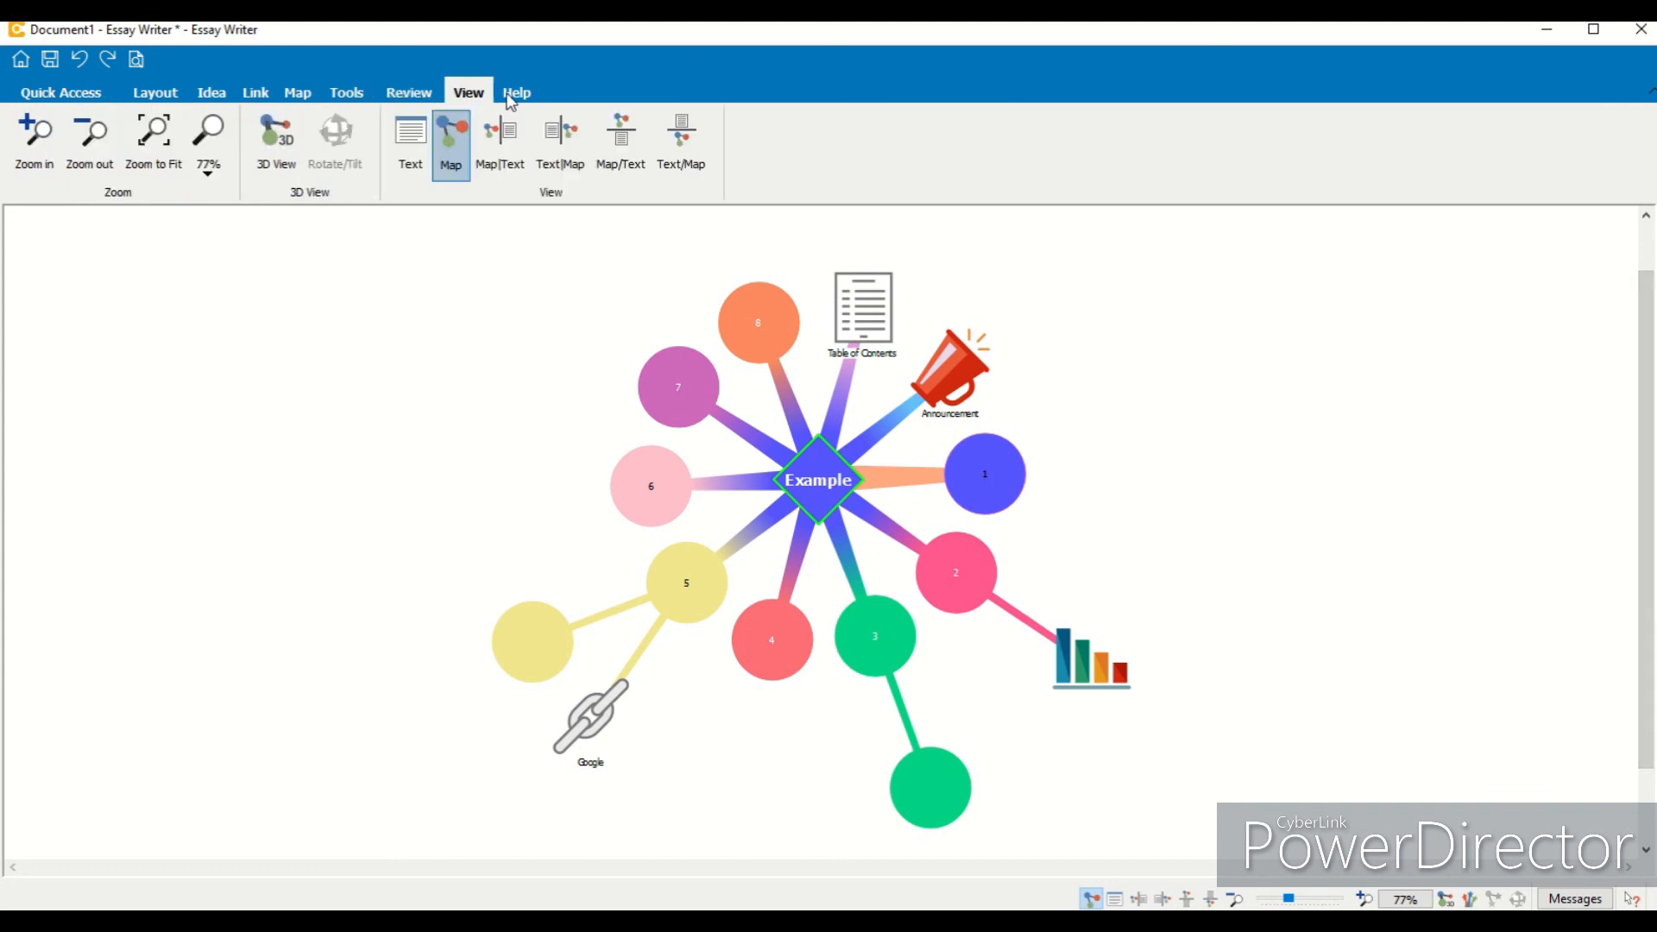
click(509, 95)
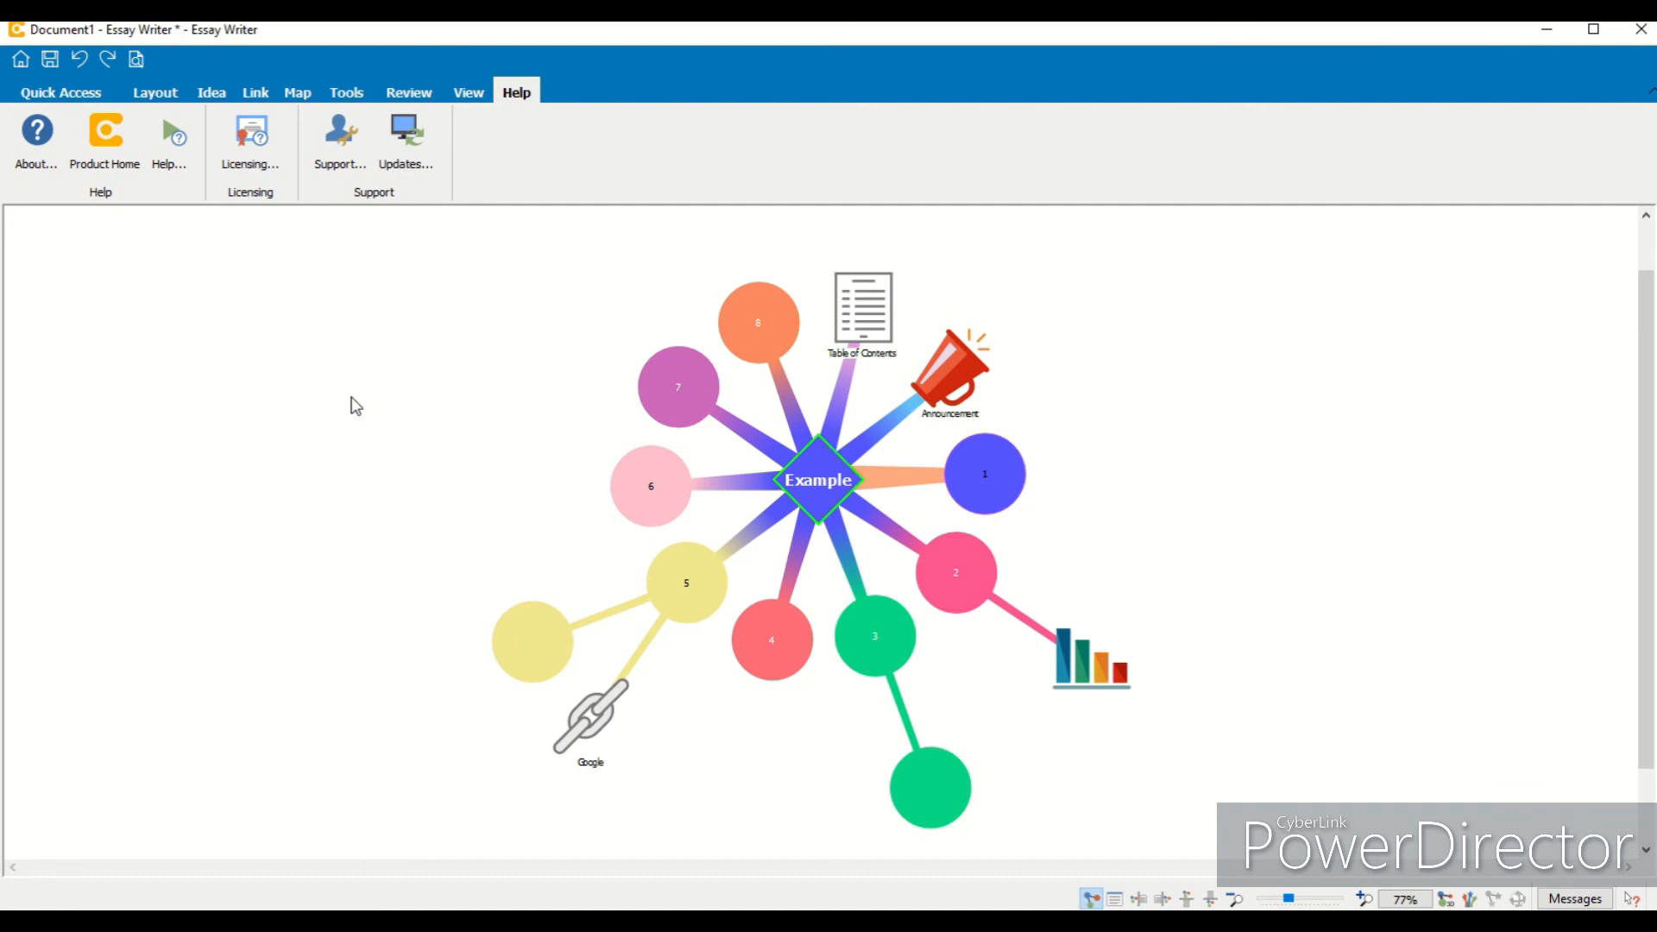
click(69, 99)
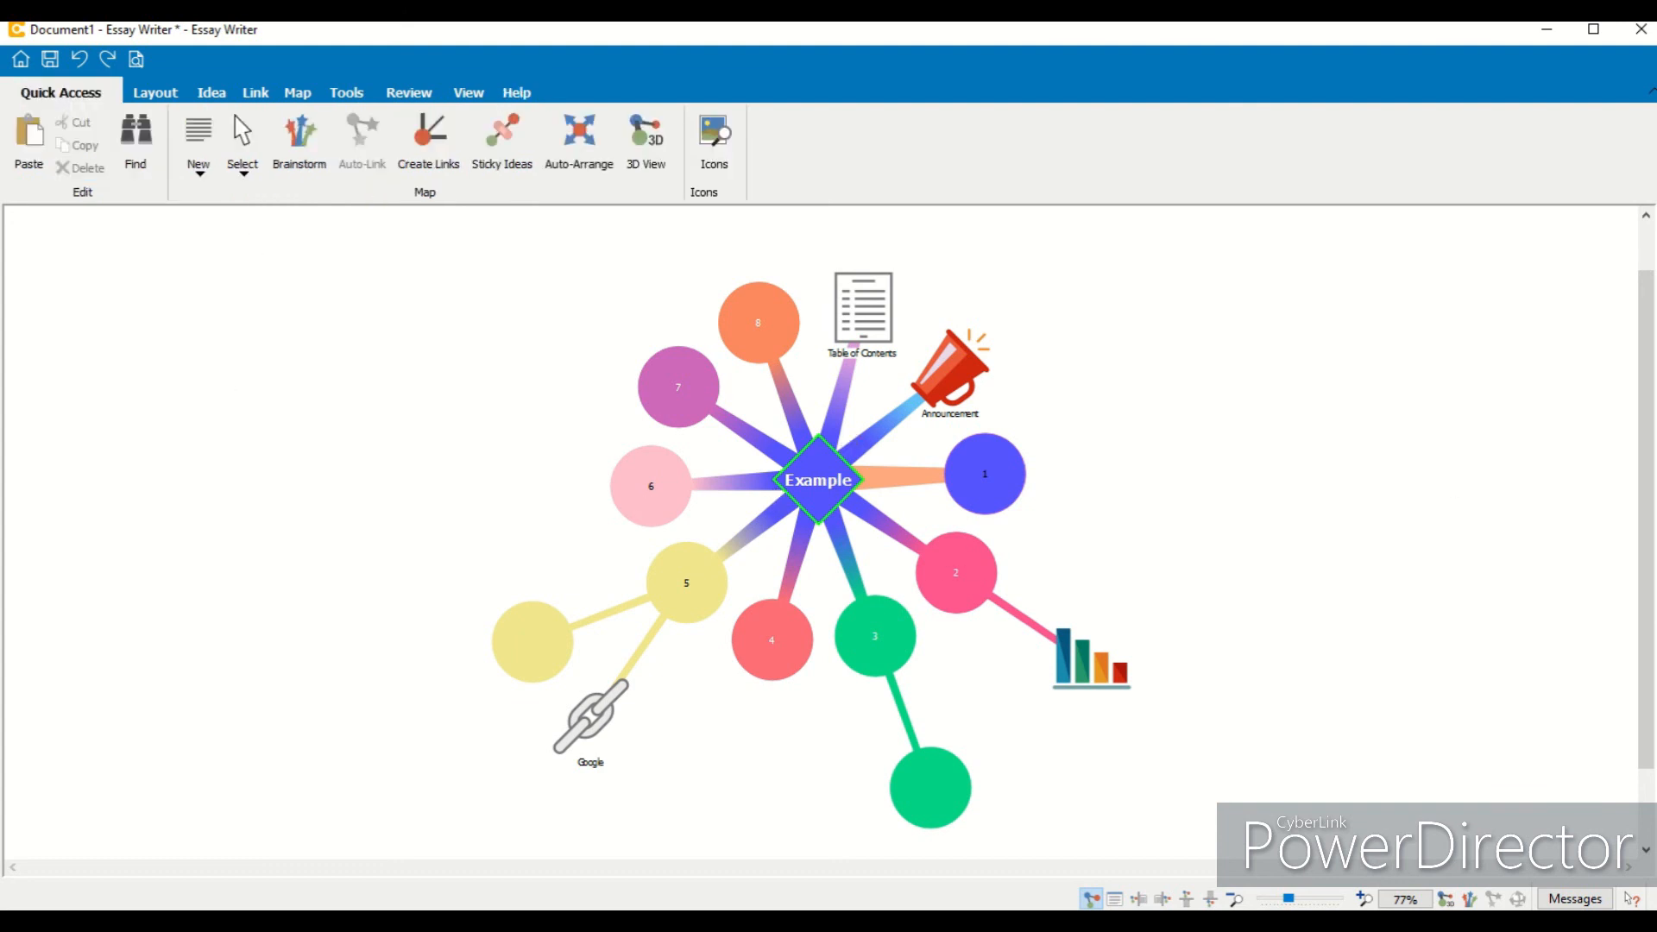
scroll(1648, 616, up, 1)
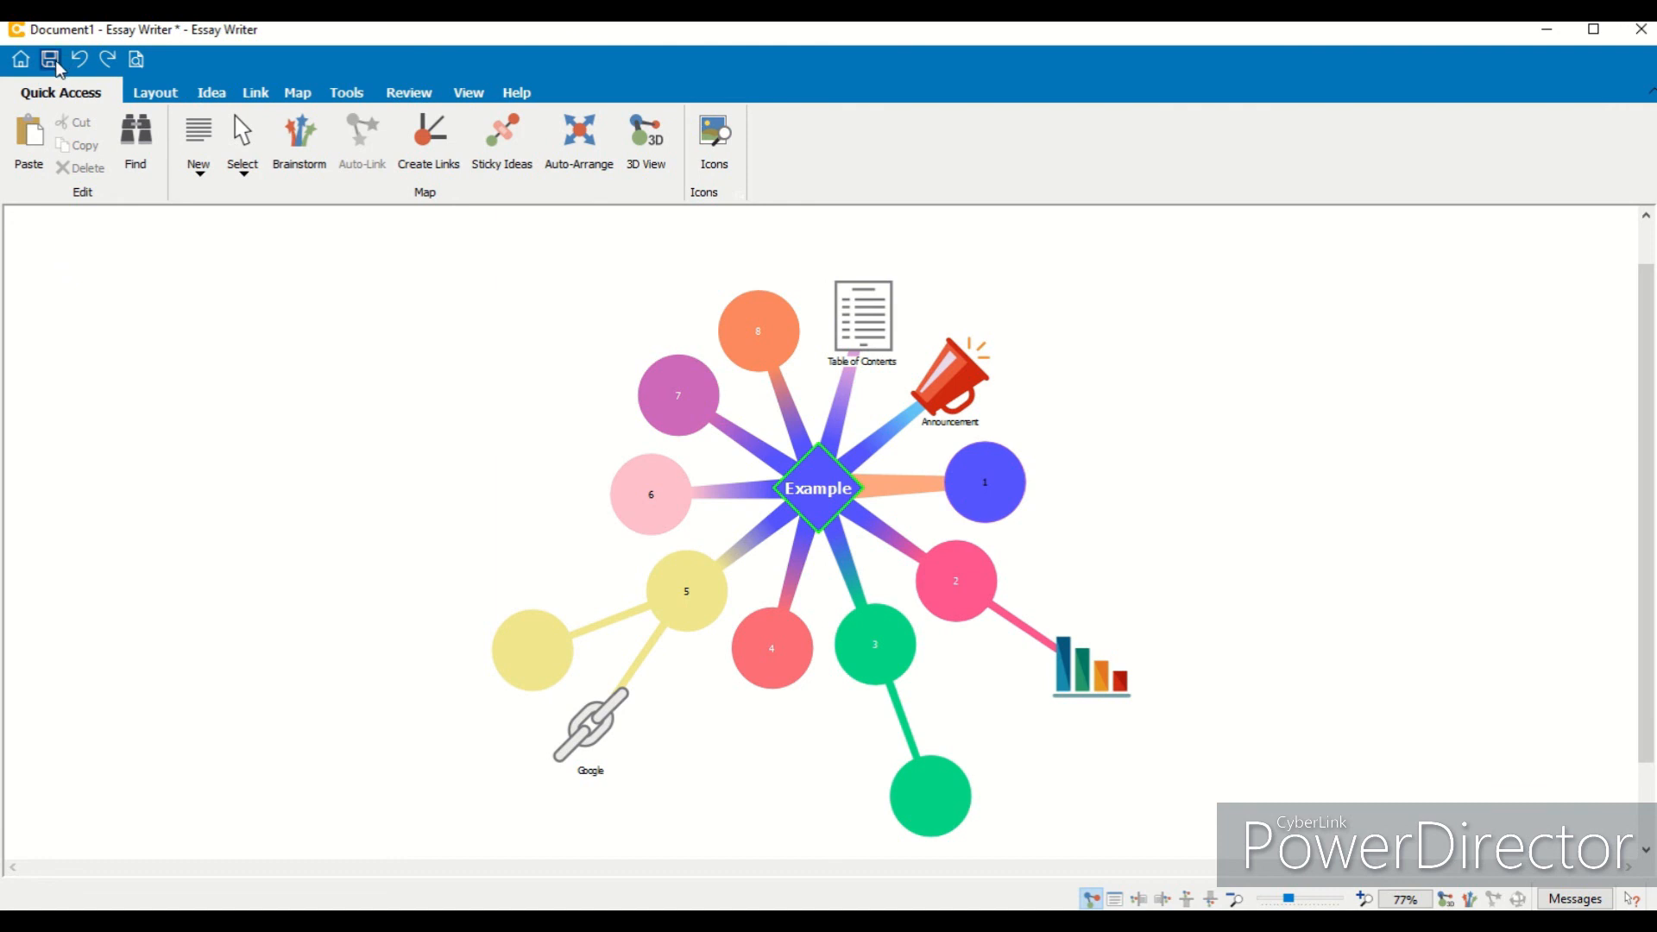
click(20, 58)
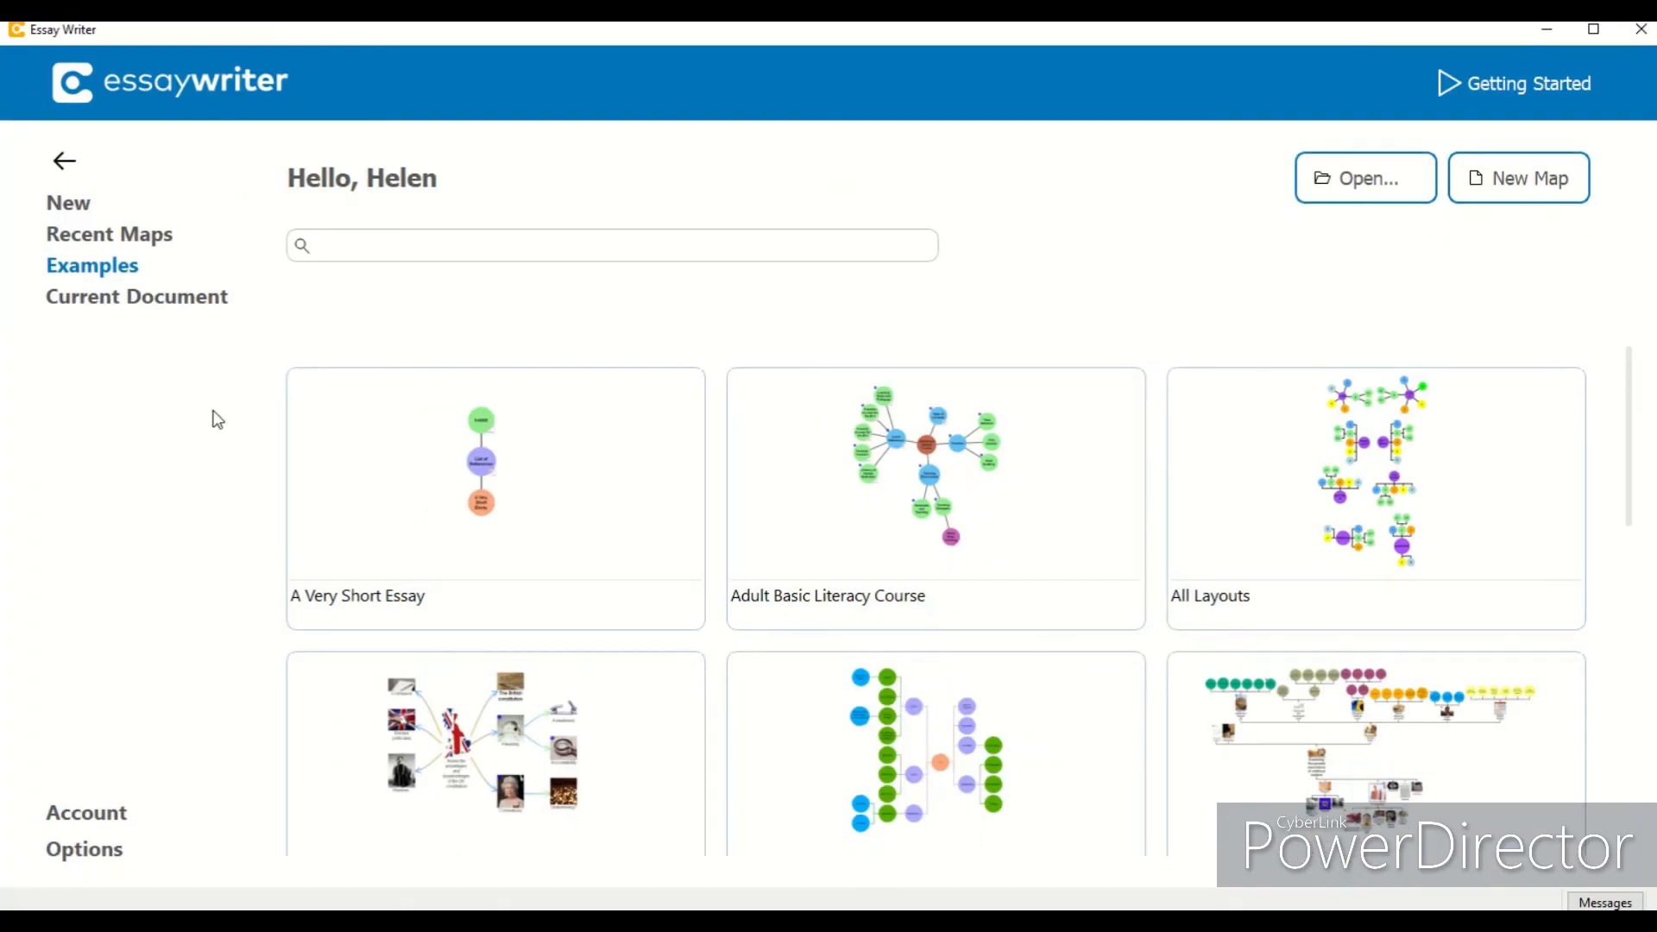
click(65, 162)
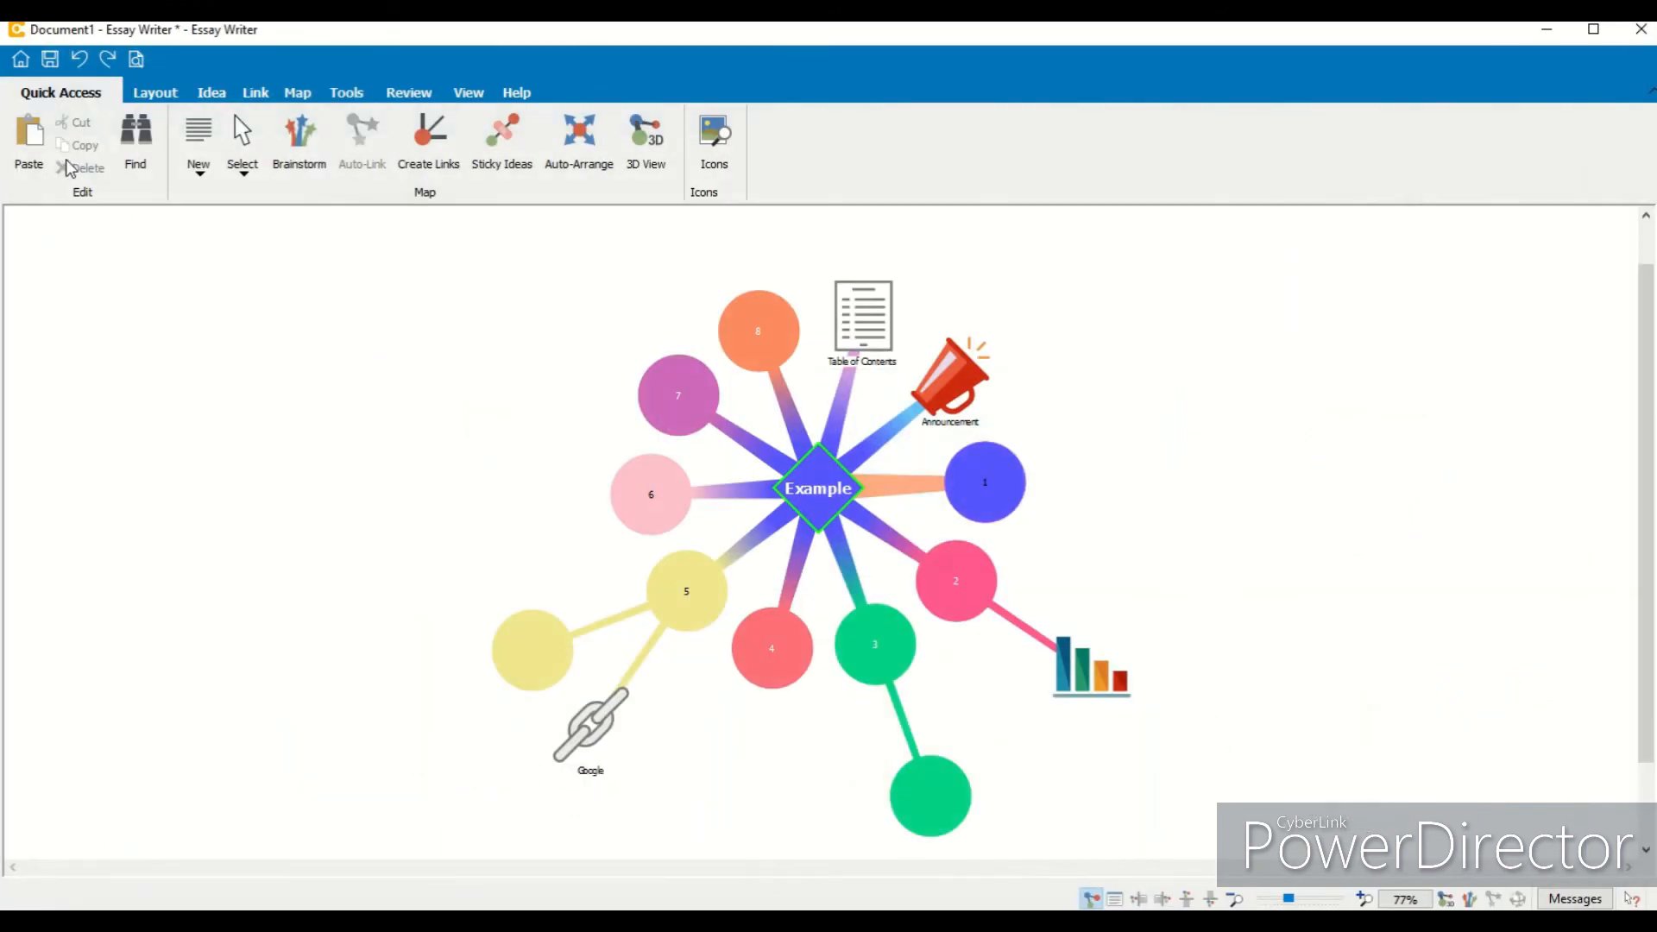
Step: Save the document as Example.docx in Microsoft Word 2007 Document format in the Templates folder and go to the start screen
click(49, 59)
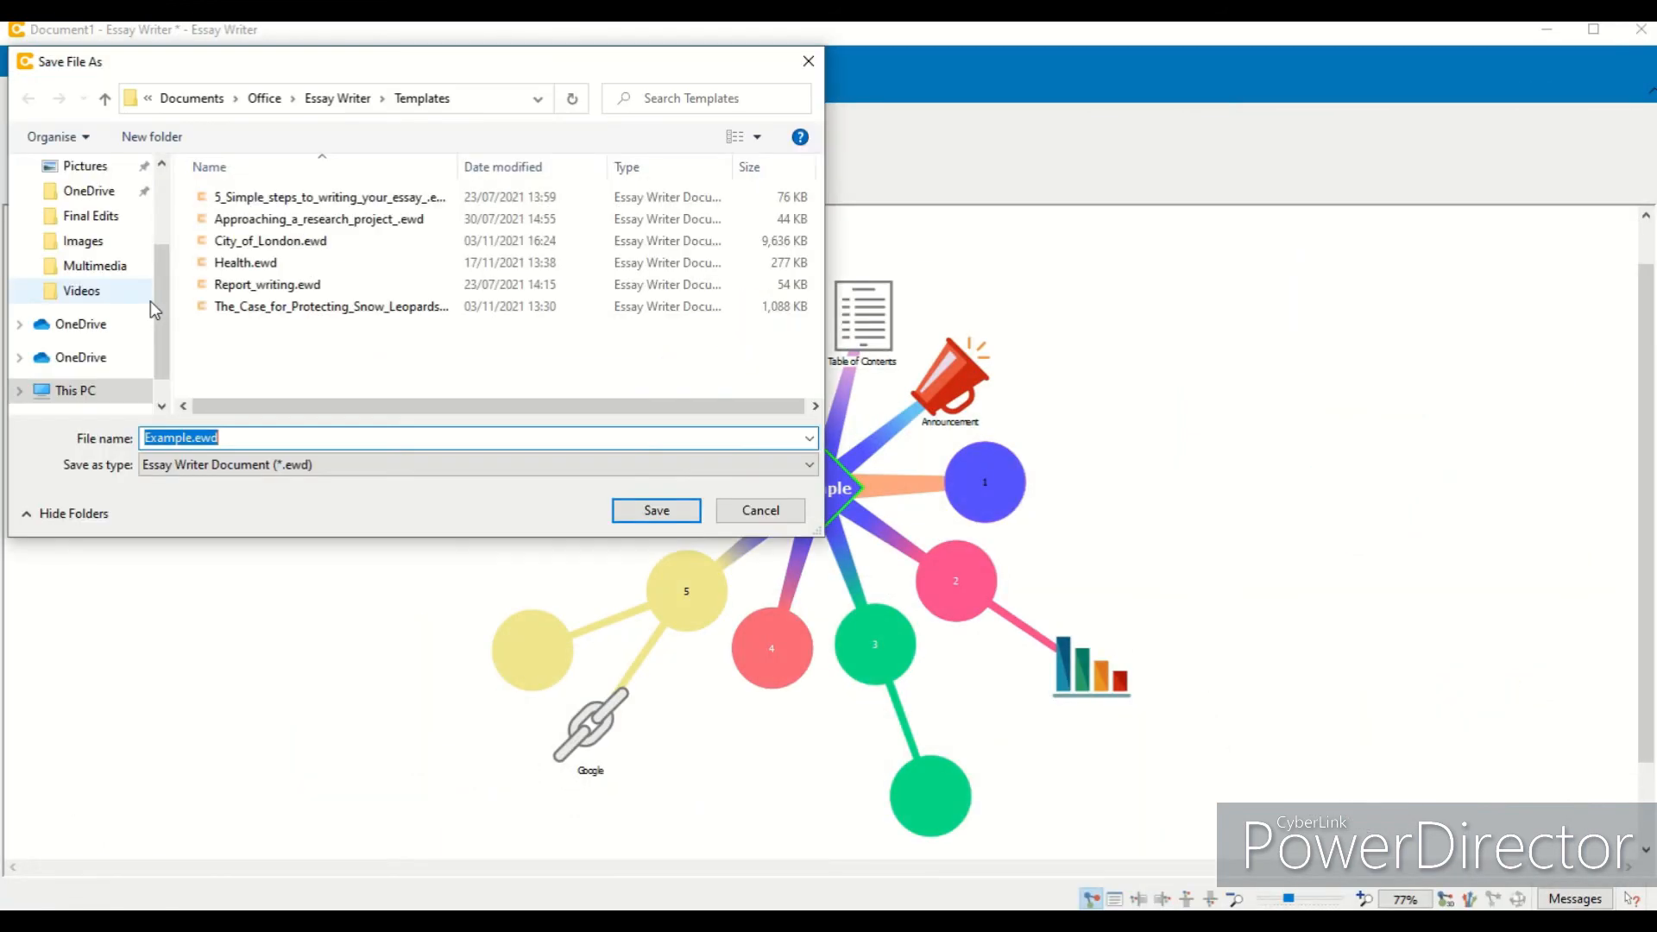
click(388, 464)
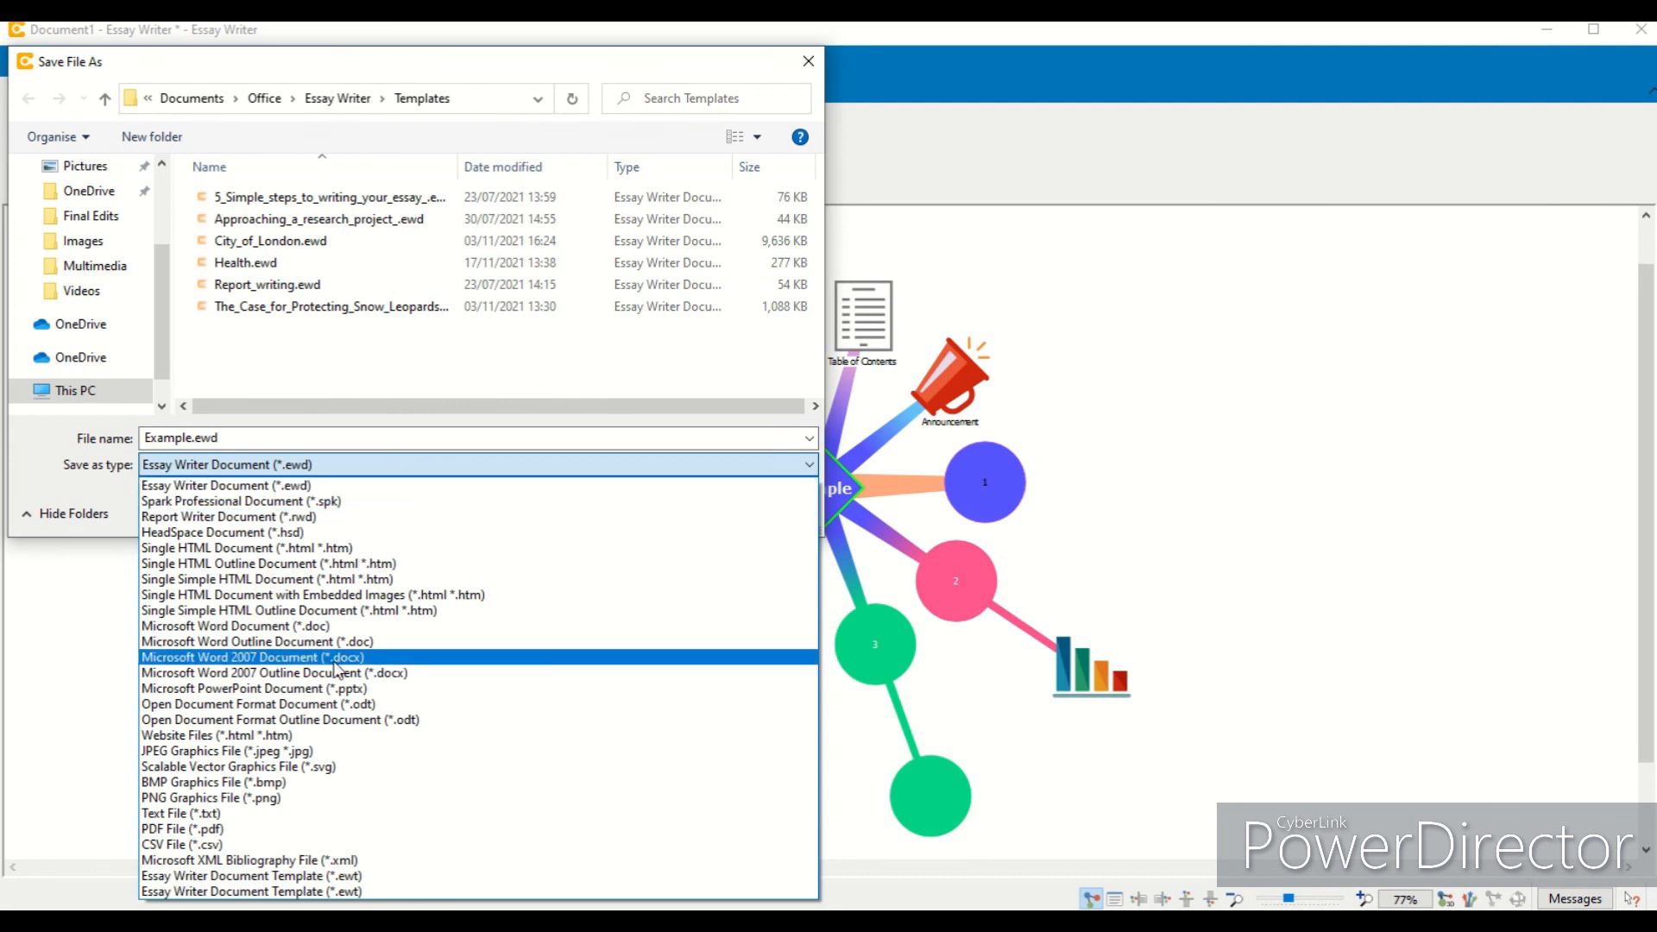
click(276, 659)
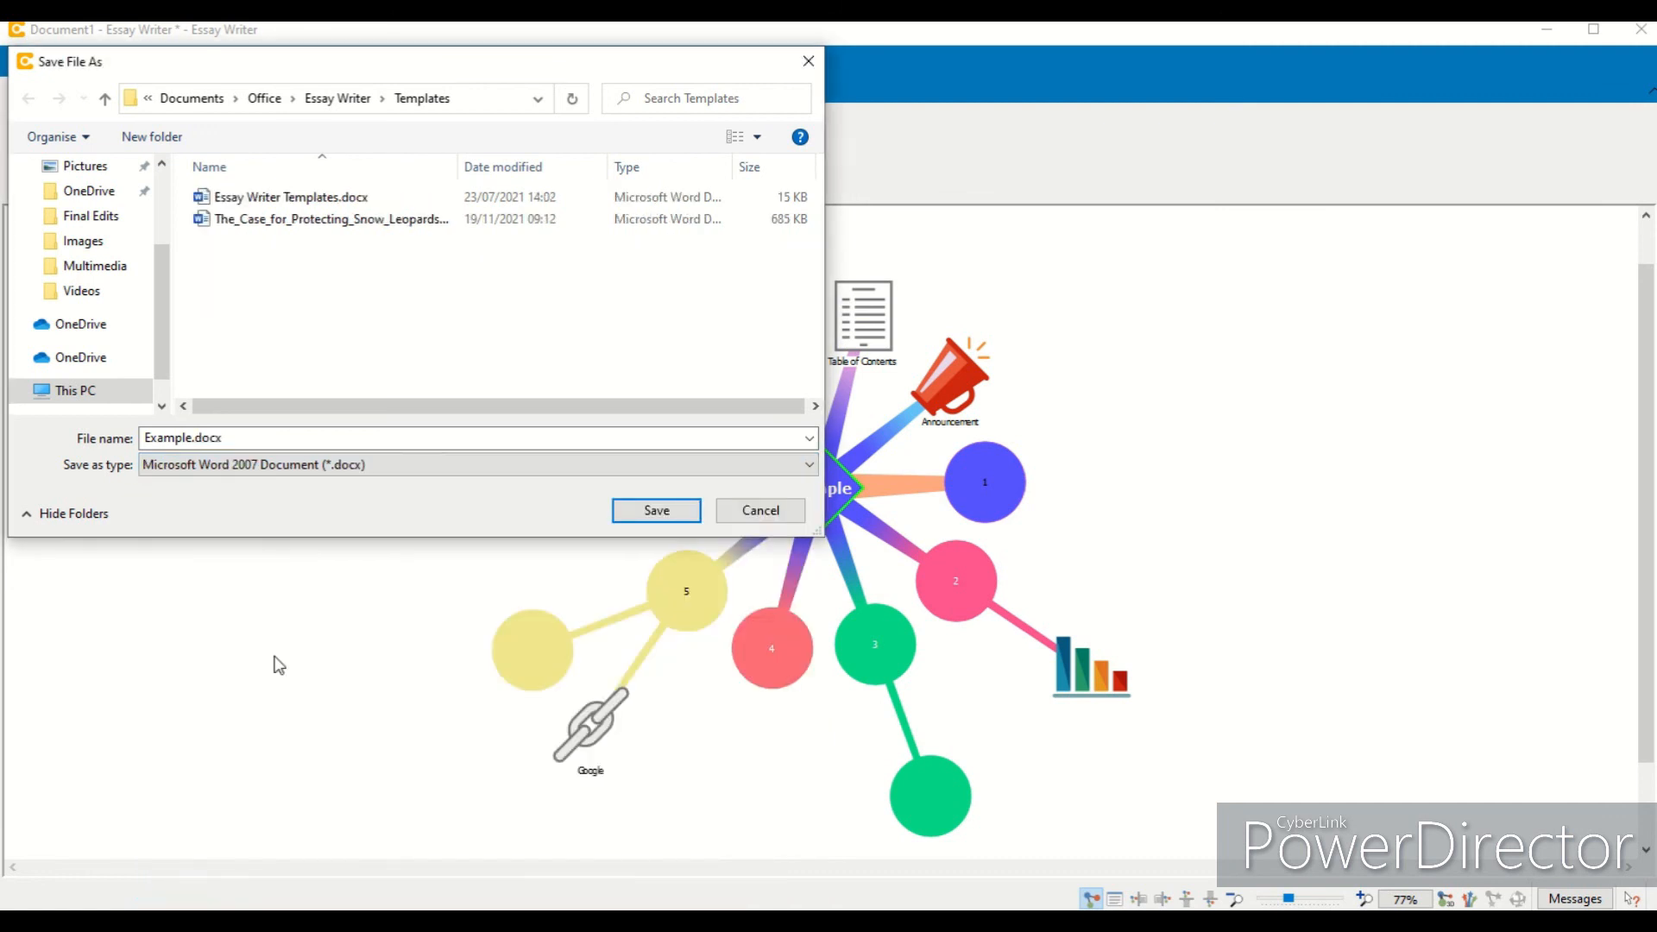
click(647, 507)
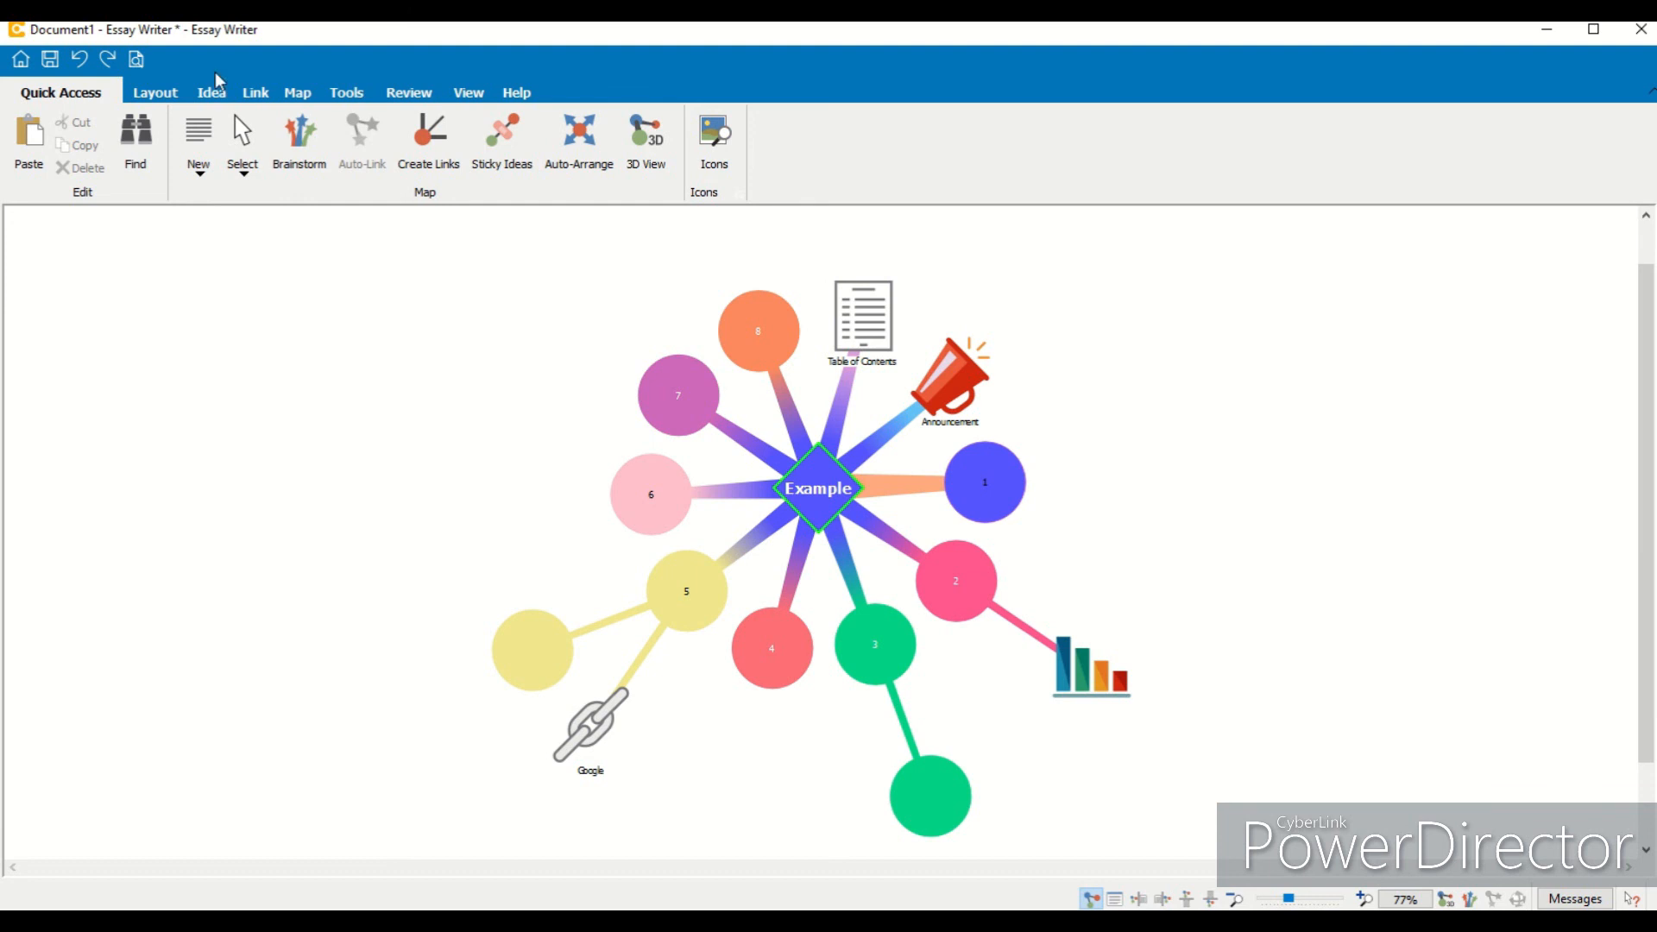
click(20, 59)
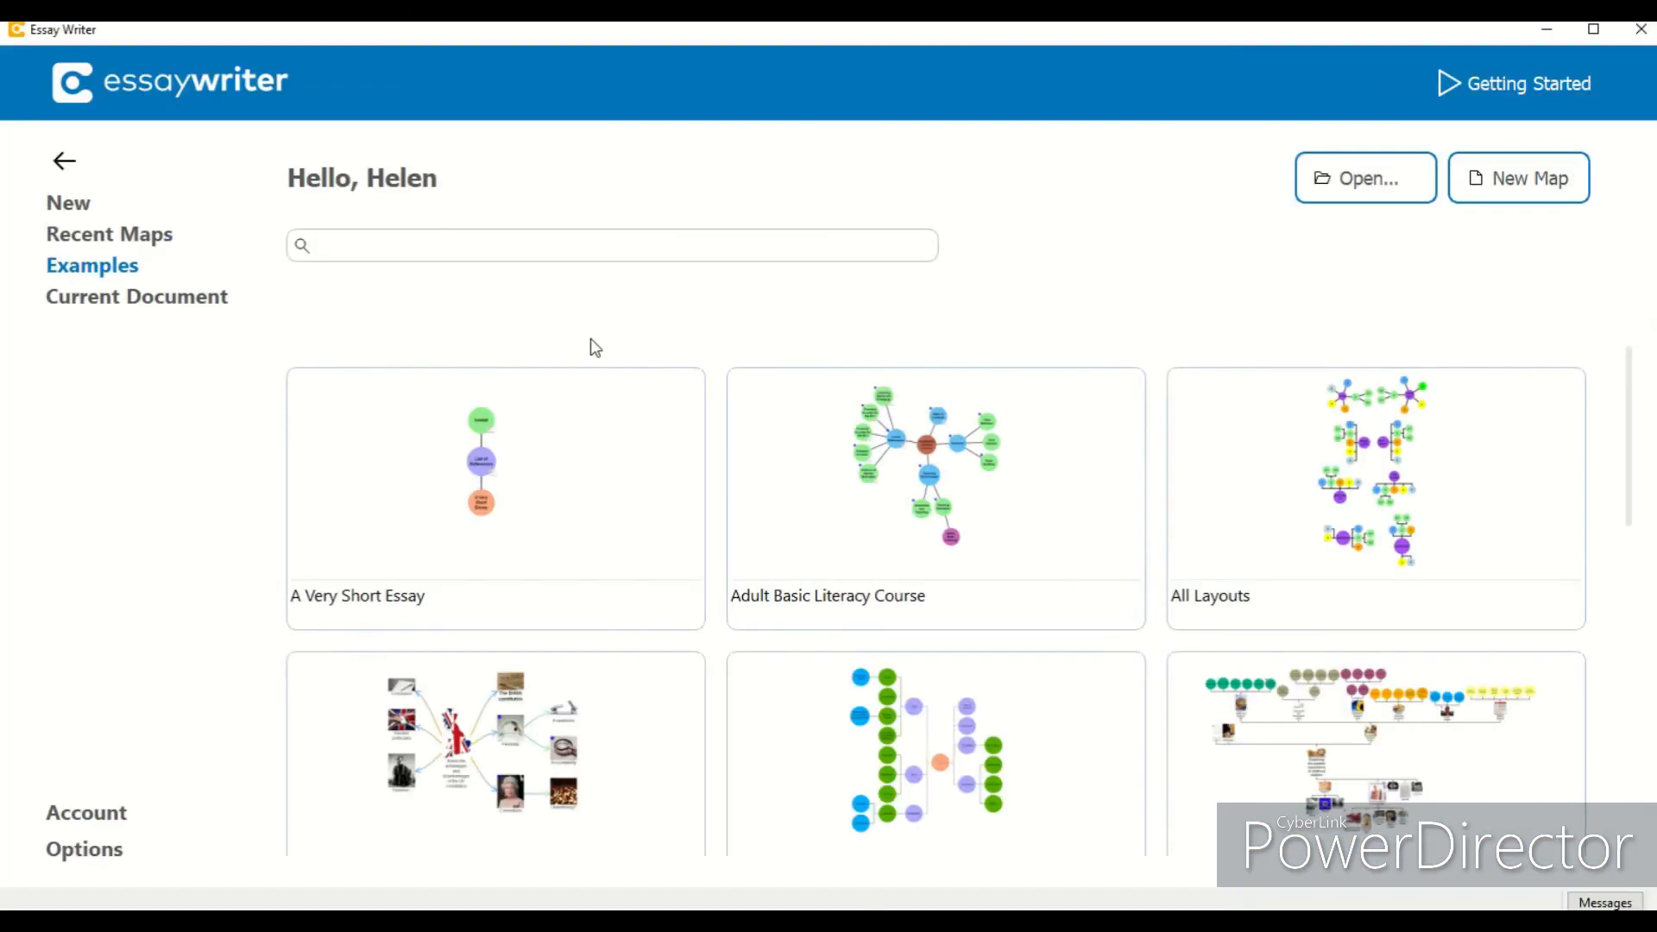